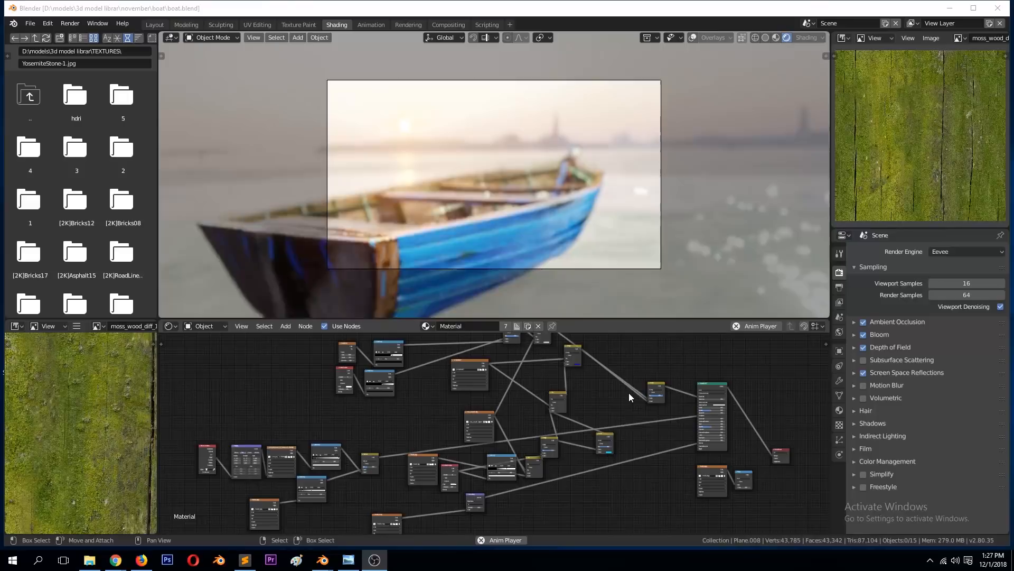
Step: Reposition the mix node in the boat's Material node tree and enable Motion Blur for Eevee
mouse_move(368, 454)
left_mouse_down()
mouse_move(353, 429)
mouse_move(379, 460)
left_mouse_up()
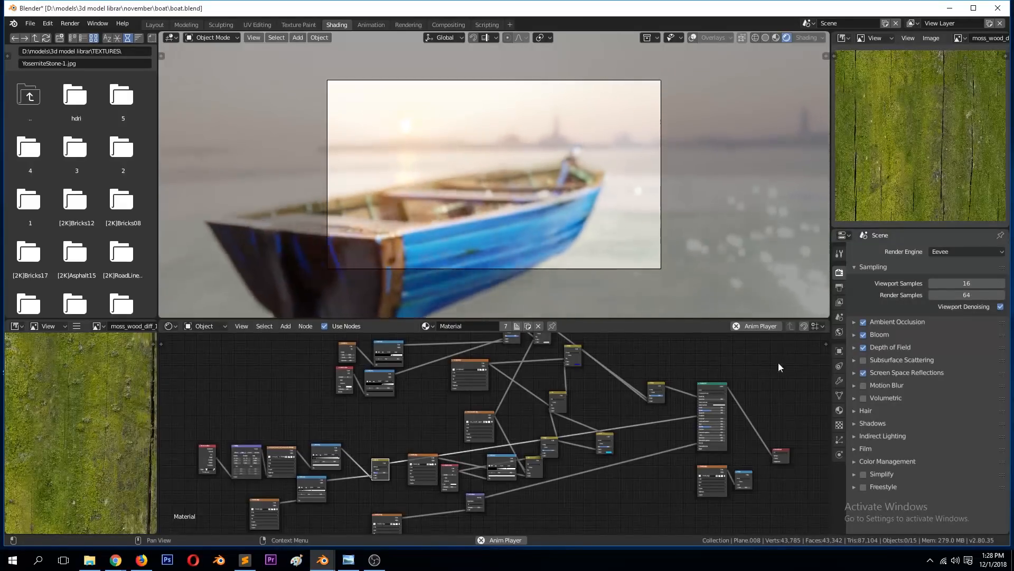
left_click(864, 386)
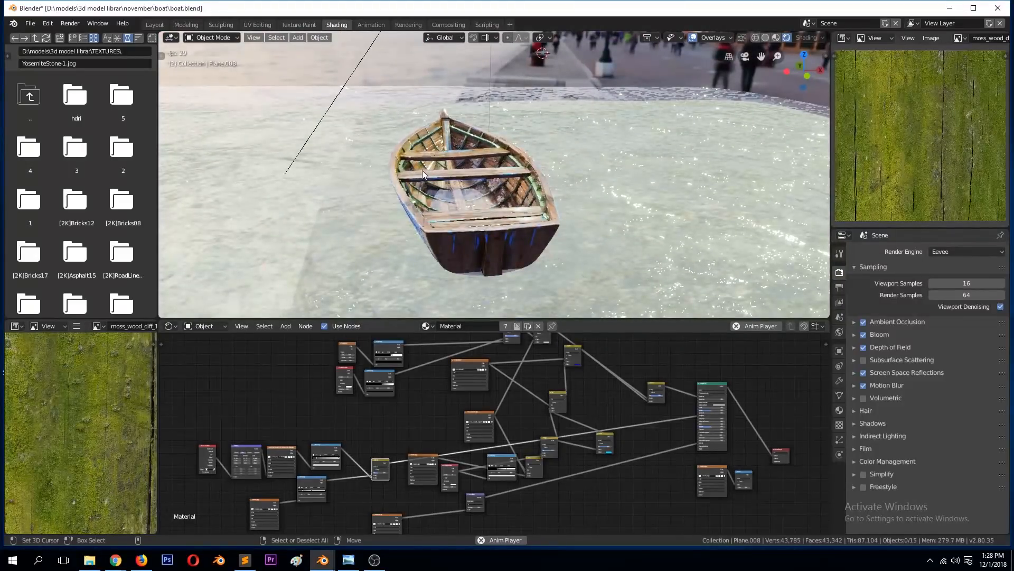
Step: Watch the boat animation through the camera, comparing solid and rendered shading
key("KP_0")
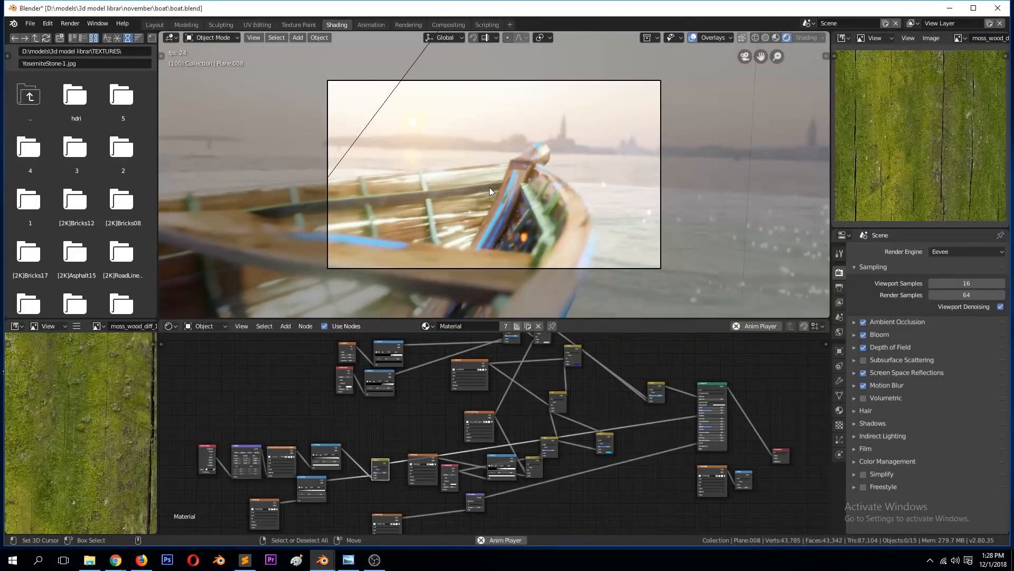
key("z")
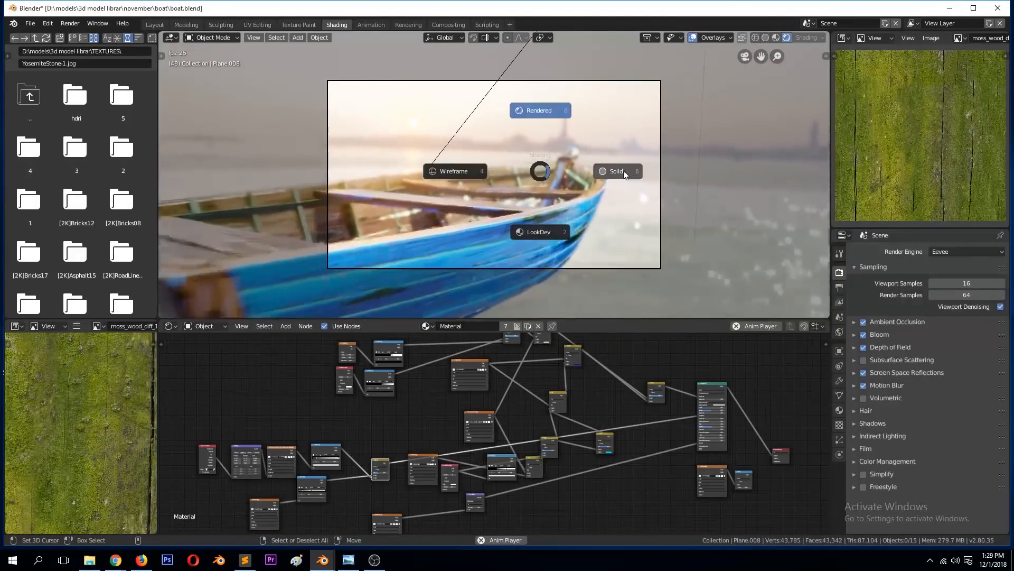
left_click(577, 179)
key("z")
left_click(578, 150)
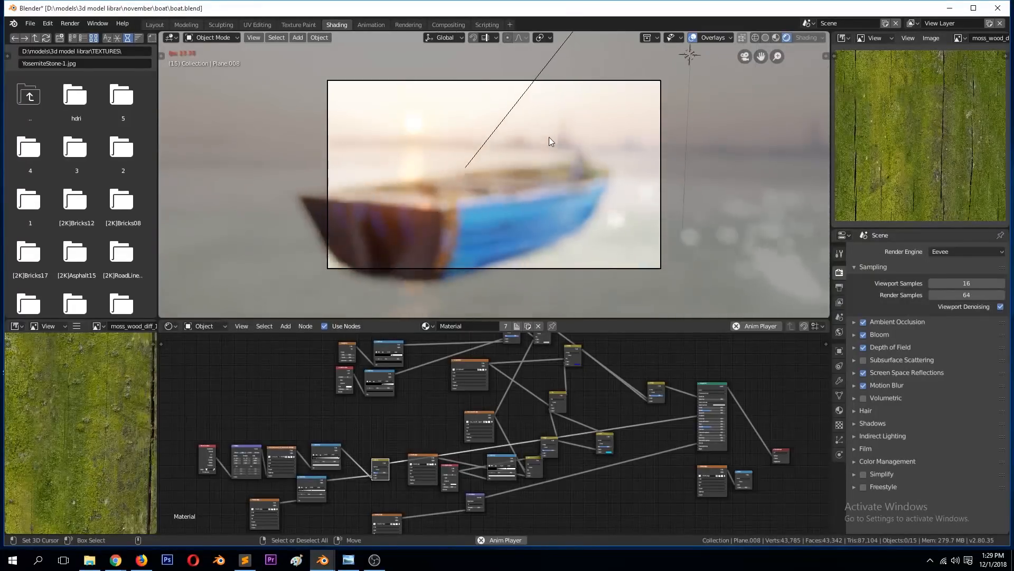
Step: Set the viewport to solid shading, leave the camera view and save boat.blend
key("z")
left_click(611, 148)
middle_click_drag(518, 160, 635, 204)
scroll(633, 185, "down", 7)
key("ctrl+s")
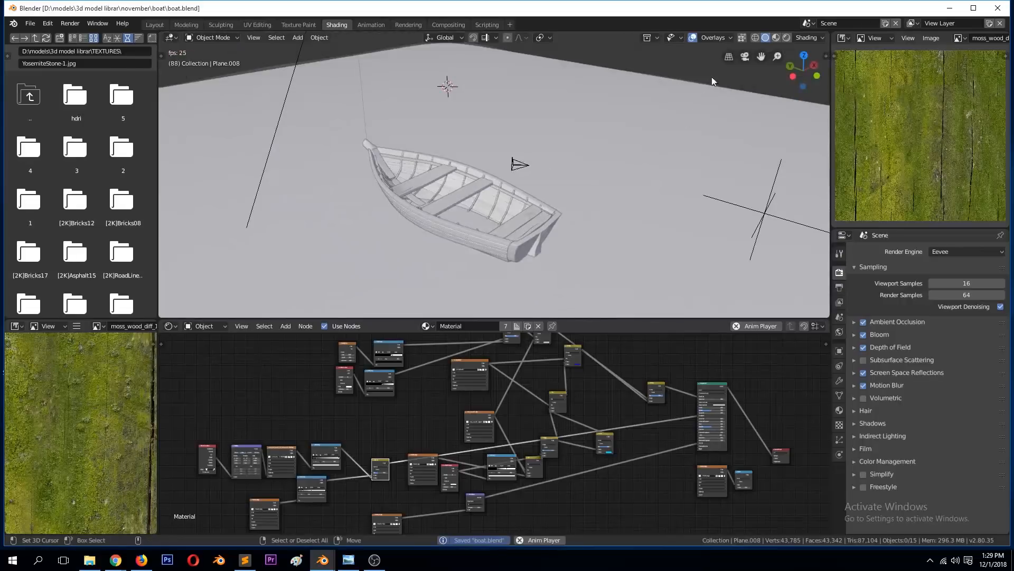
Step: Display the boat scene in LookDev shading and stop the animation playback
left_click(776, 38)
scroll(604, 222, "up", 1)
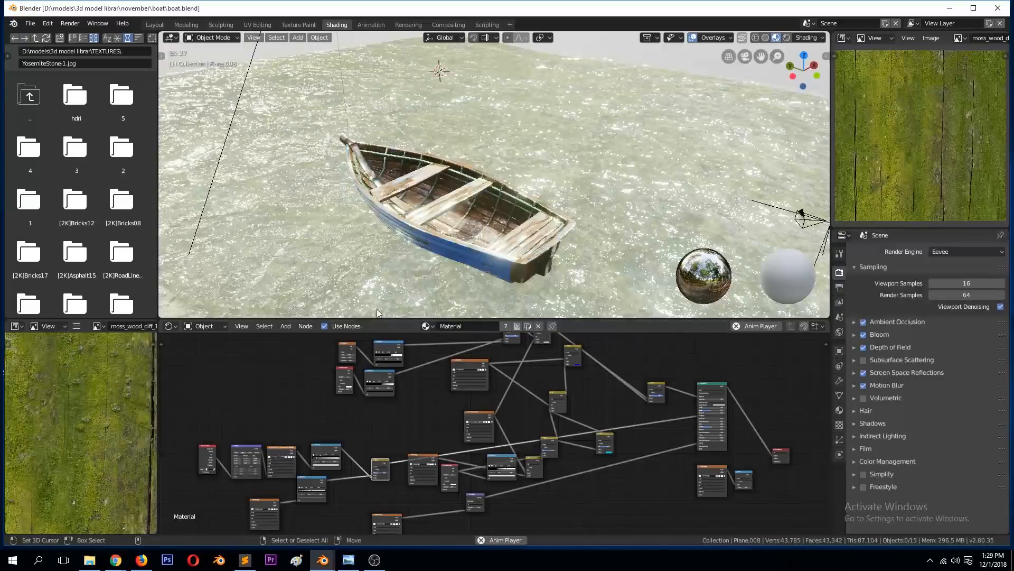
key("space")
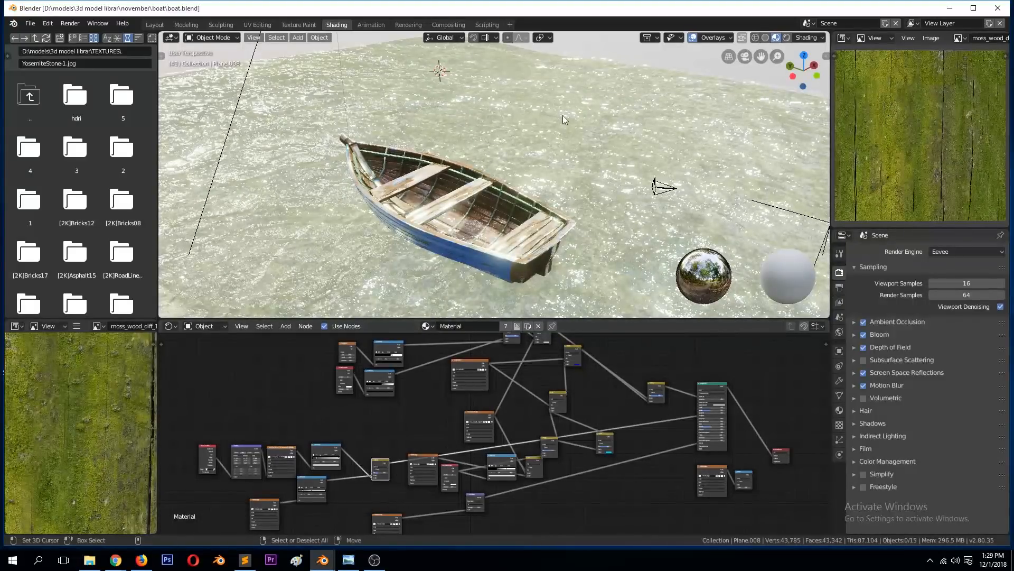
Step: Box-select the whole boat from the top view and copy the selected objects
key("KP_7")
scroll(392, 128, "down", 5)
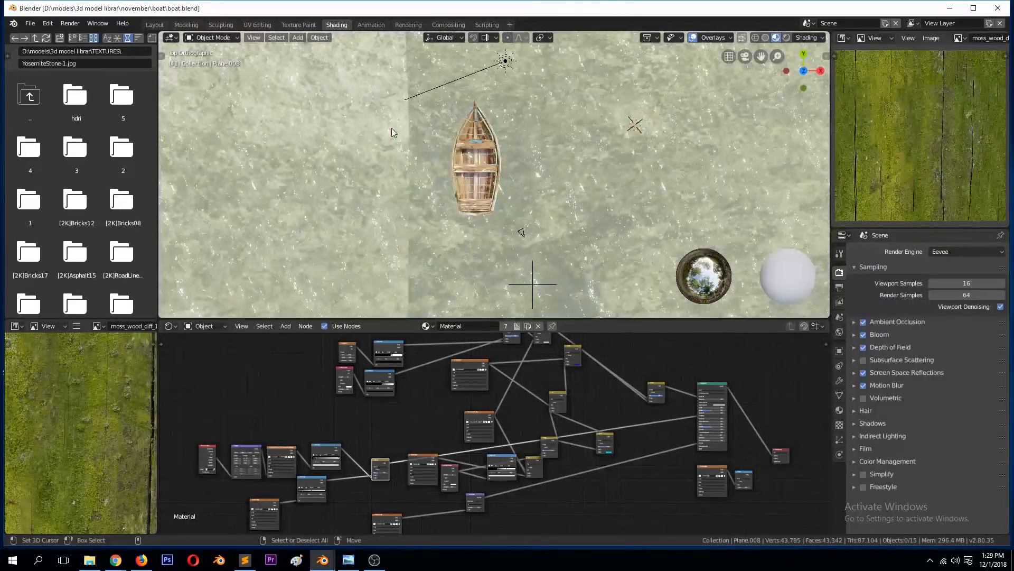
scroll(401, 113, "up", 3)
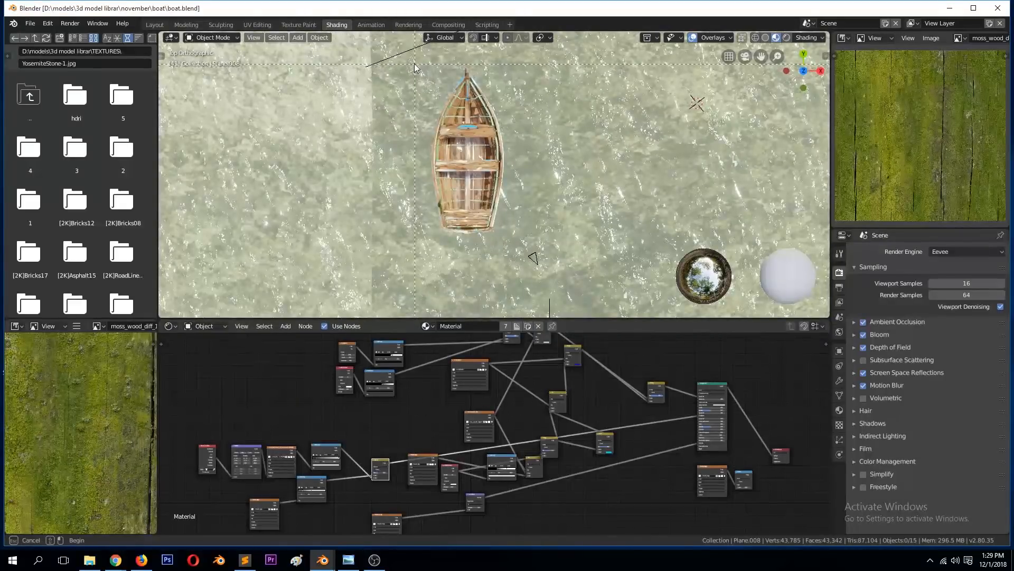
left_click_drag(566, 237, 565, 237)
key("ctrl+c")
Step: Switch to the new Blender scene, delete the default cube and paste the copied boat objects
mouse_move(323, 559)
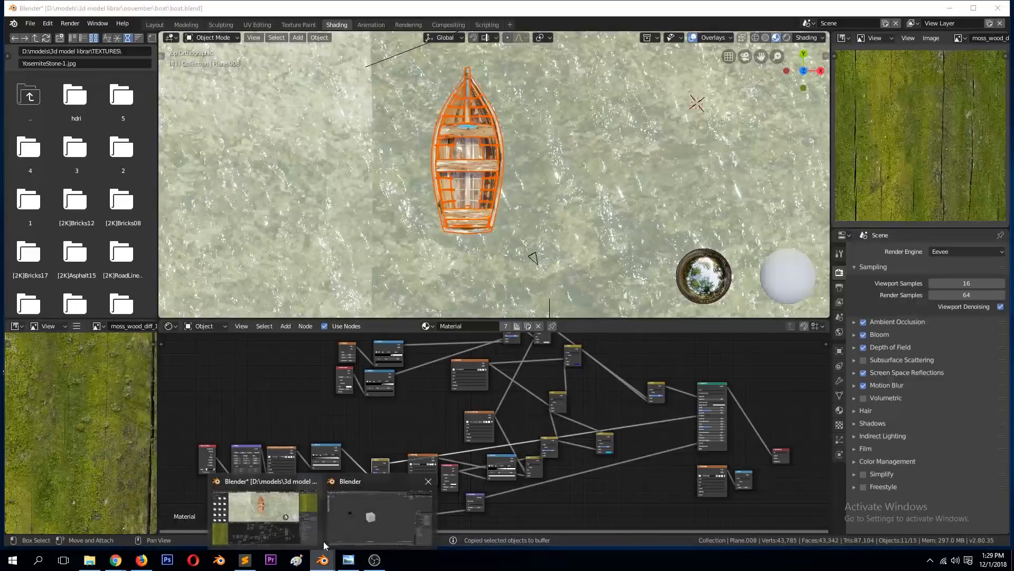
left_click(342, 521)
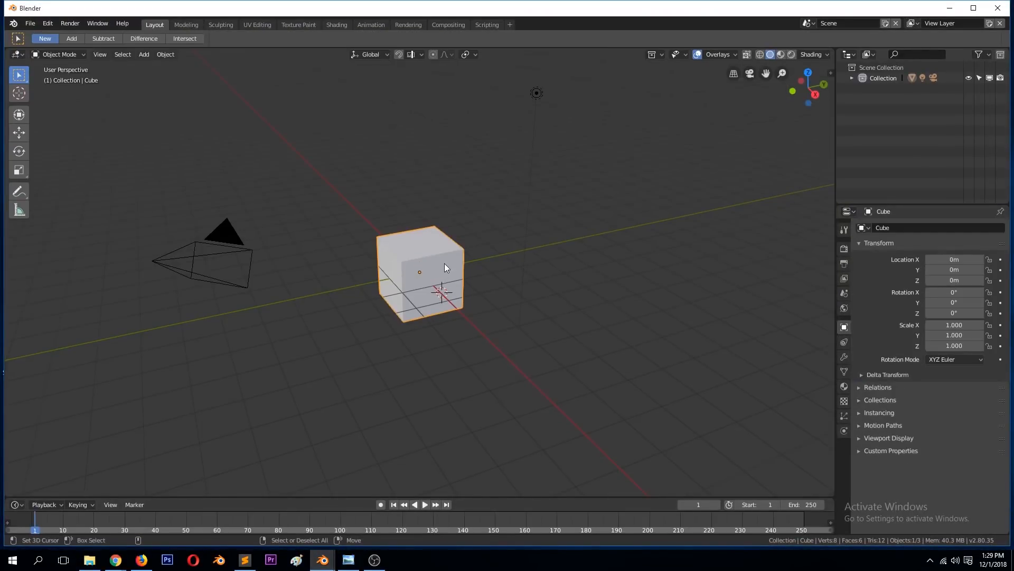
key("Delete")
key("ctrl+v")
scroll(443, 260, "down", 5)
middle_click_drag(363, 246, 490, 254)
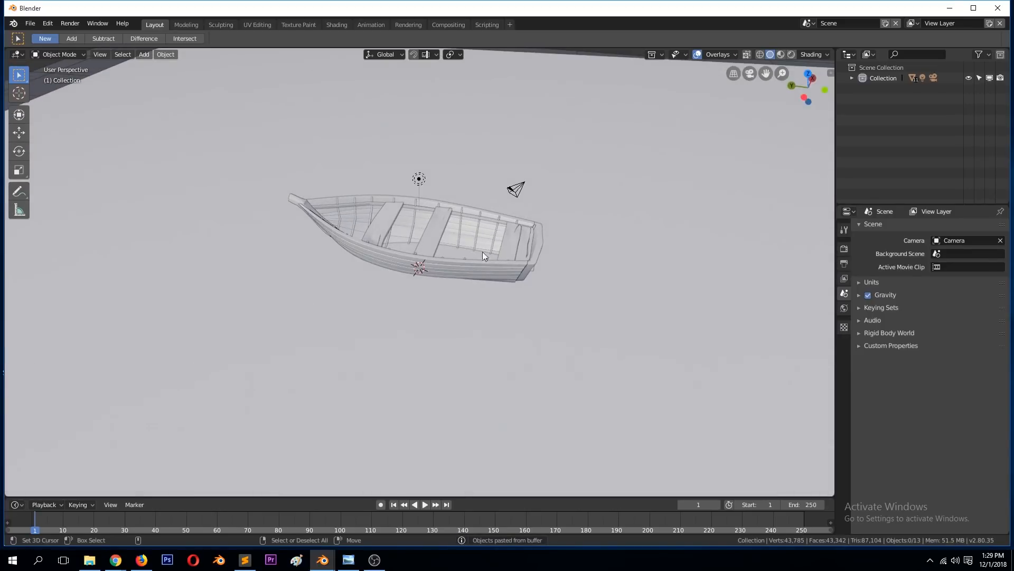
Step: Examine the pasted boat through the camera during playback and from several angles in the user perspective
key("KP_0")
key("space")
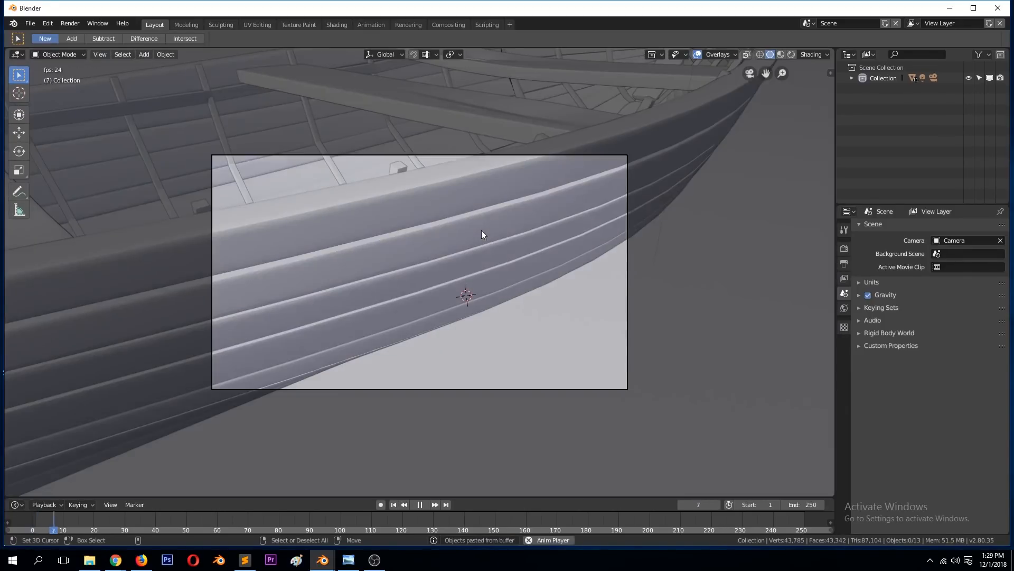
scroll(486, 134, "down", 5)
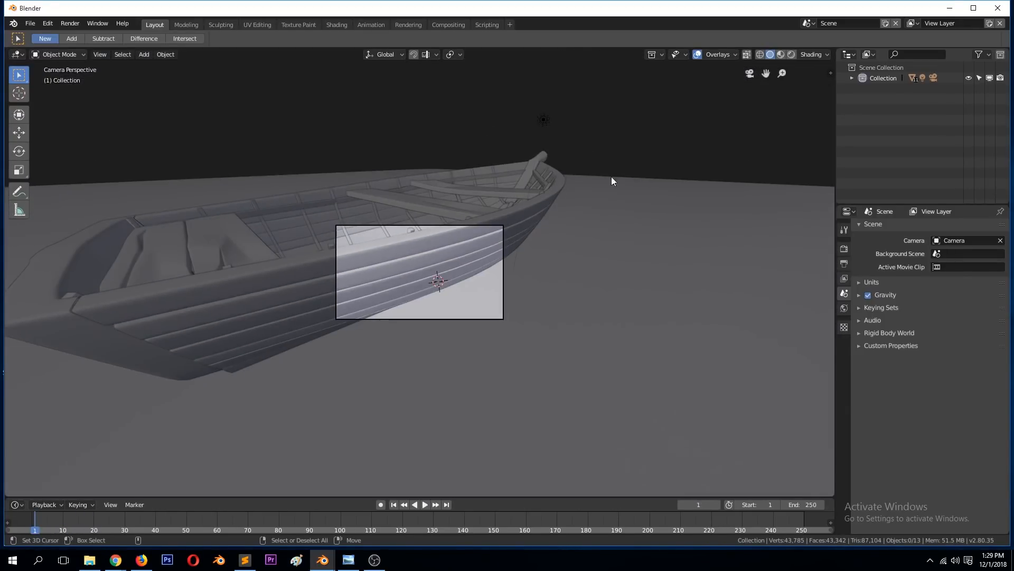
middle_click_drag(448, 177, 563, 176)
scroll(570, 173, "down", 10)
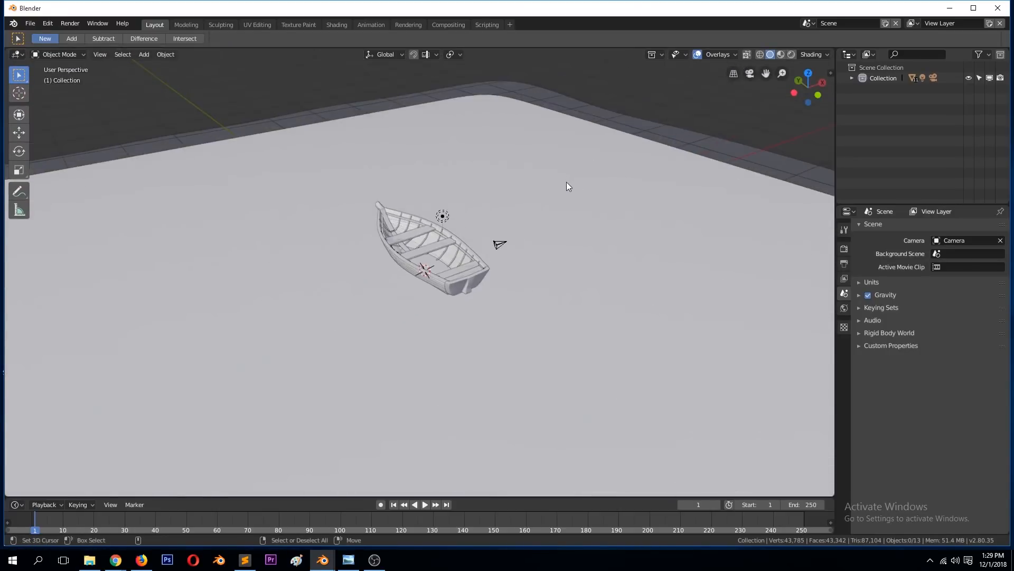
scroll(567, 182, "up", 7)
scroll(571, 197, "down", 5)
scroll(550, 193, "up", 5)
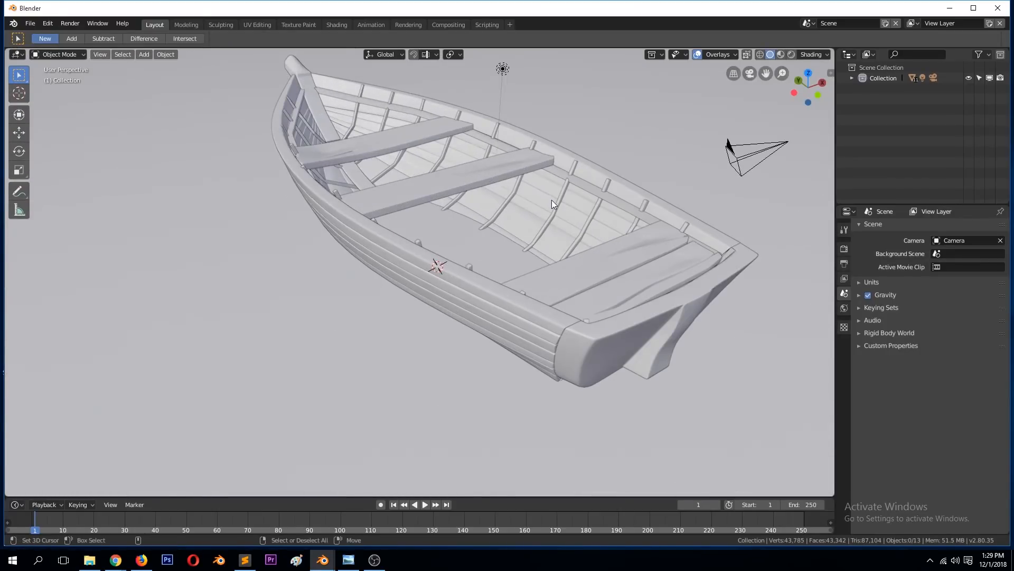
Step: Save the scene over untitled.blend in New Folder and display the boat in LookDev shading
key("ctrl+s")
double_click(195, 105)
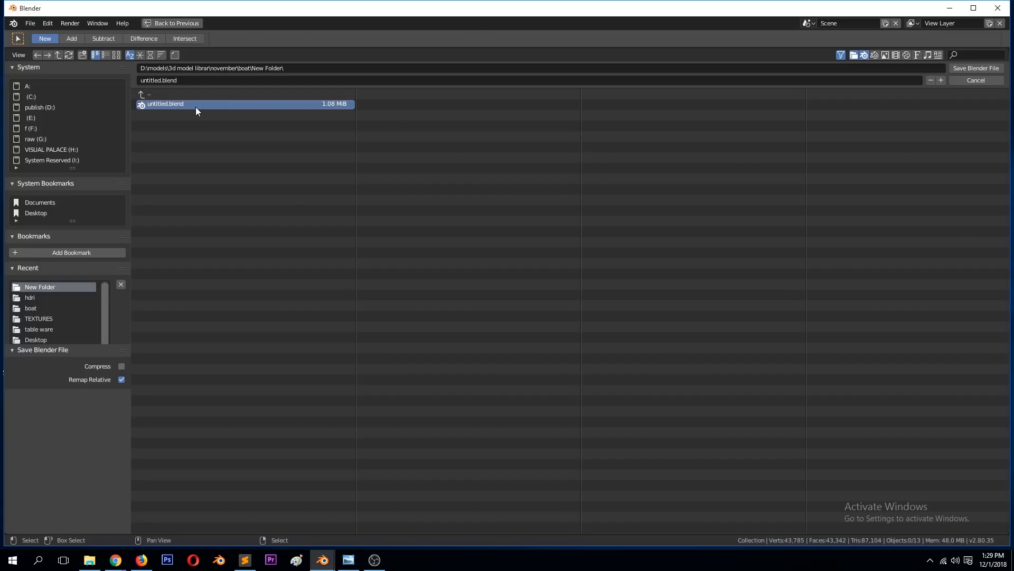
middle_click_drag(403, 193, 471, 184)
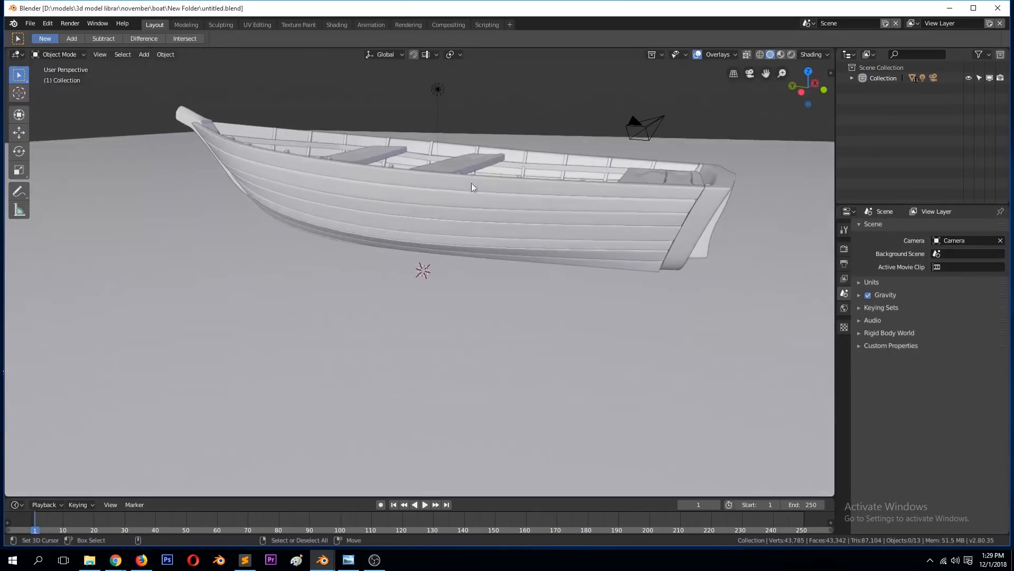
left_click(781, 55)
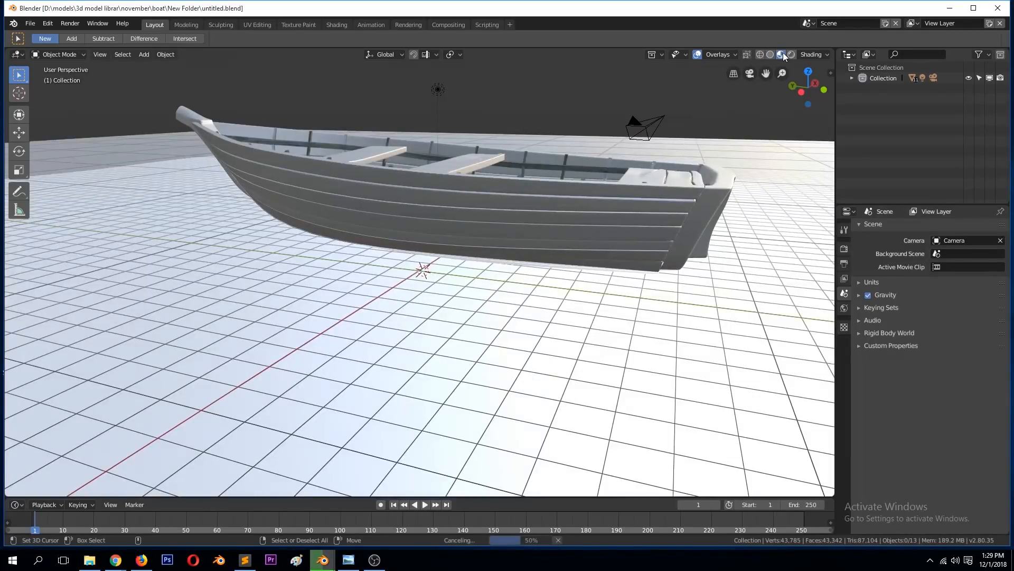
middle_click_drag(651, 167, 443, 161)
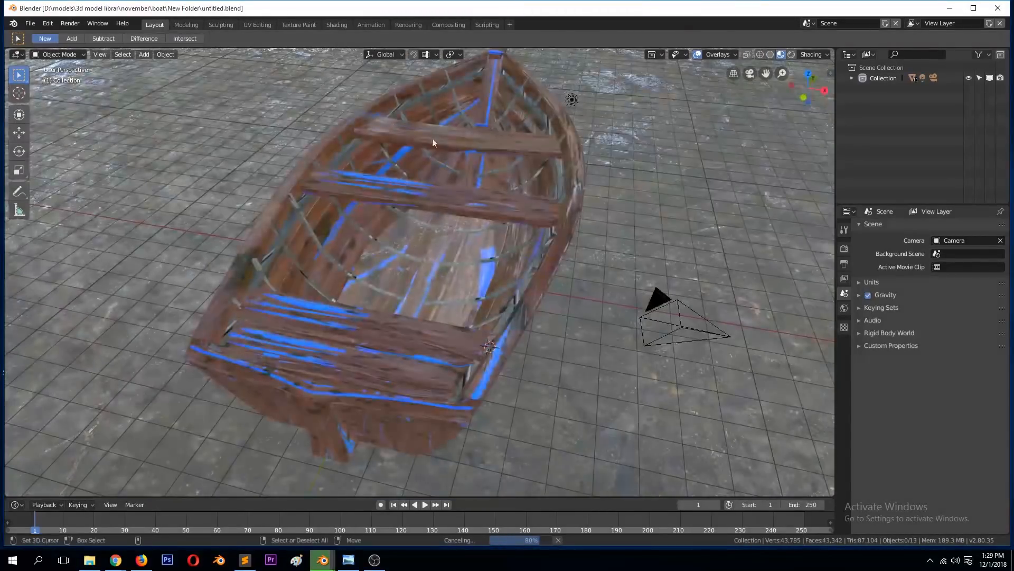
Step: Open the Shading workspace and unlink Material.001 from the boat's hull
left_click(345, 31)
left_click(468, 208)
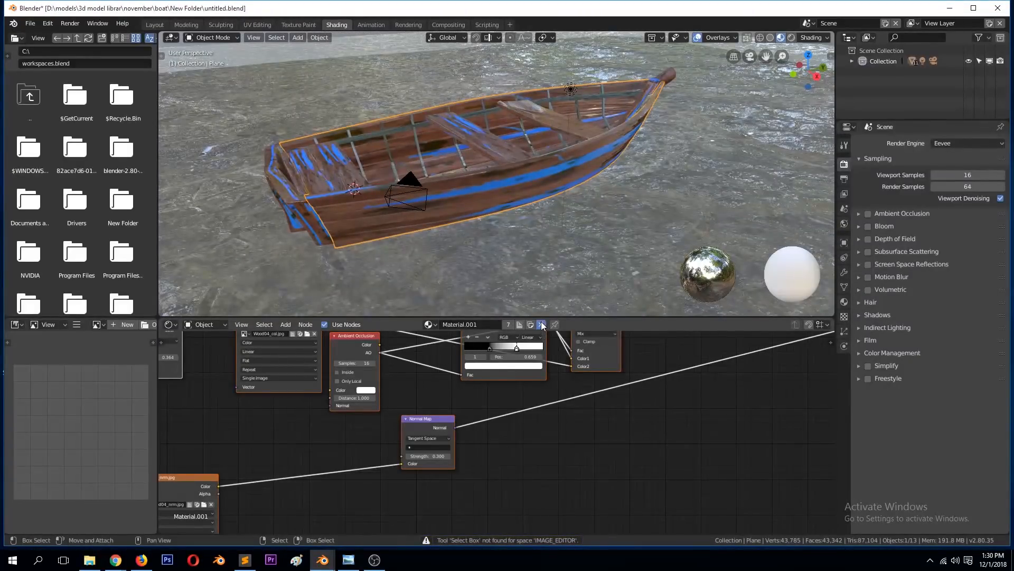
left_click(495, 163)
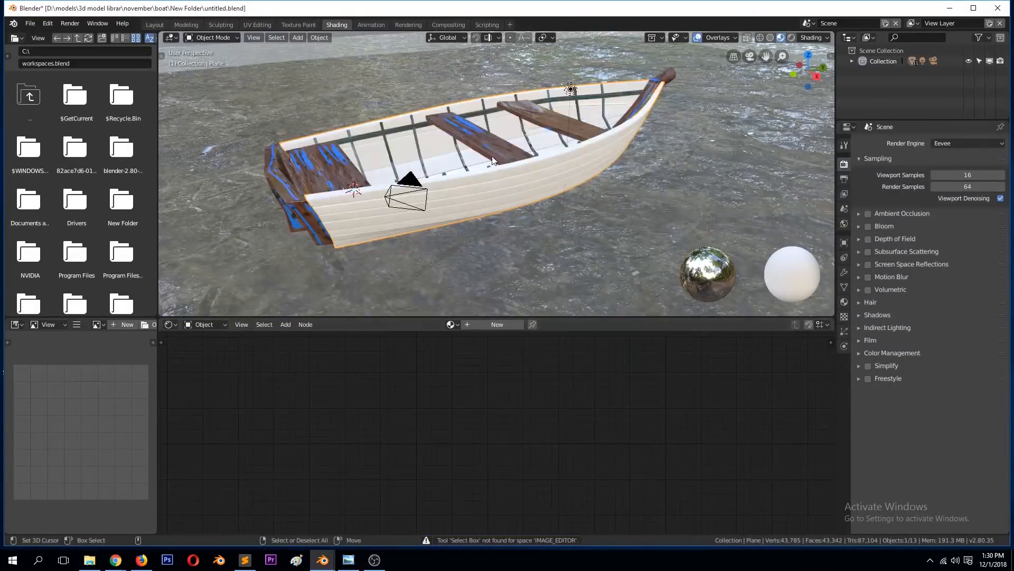
Step: Select all objects with the hull active and link its empty material slot to them, removing their materials
left_click(433, 141)
key("a")
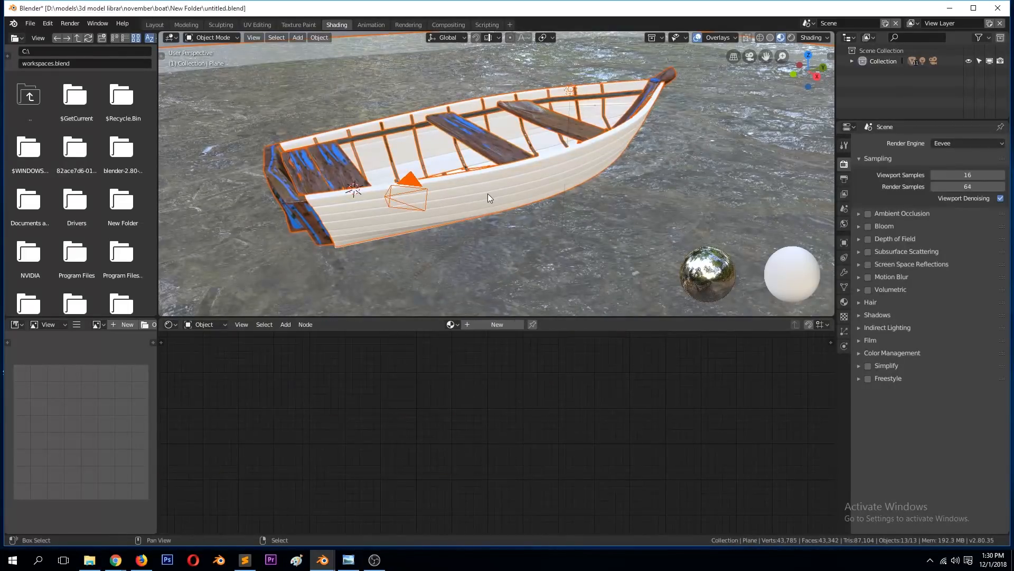
middle_click_drag(487, 196, 496, 145)
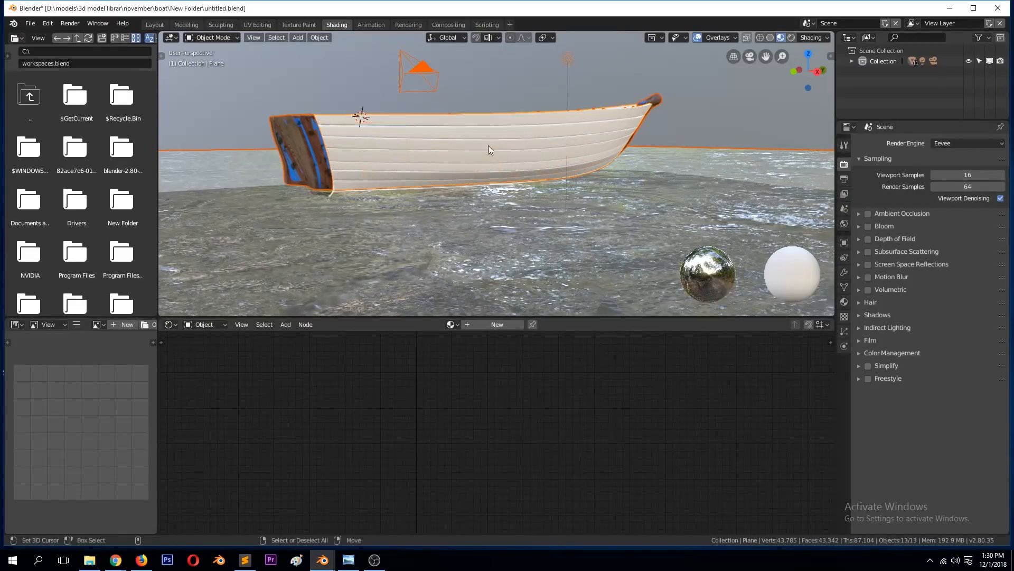
middle_click_drag(480, 163, 524, 199)
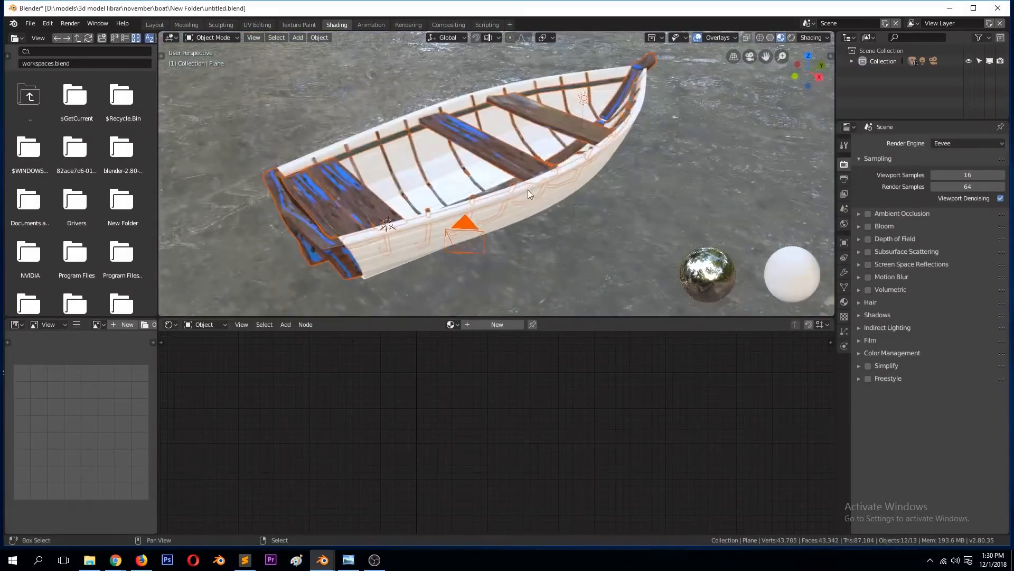
right_click(446, 165, "shift")
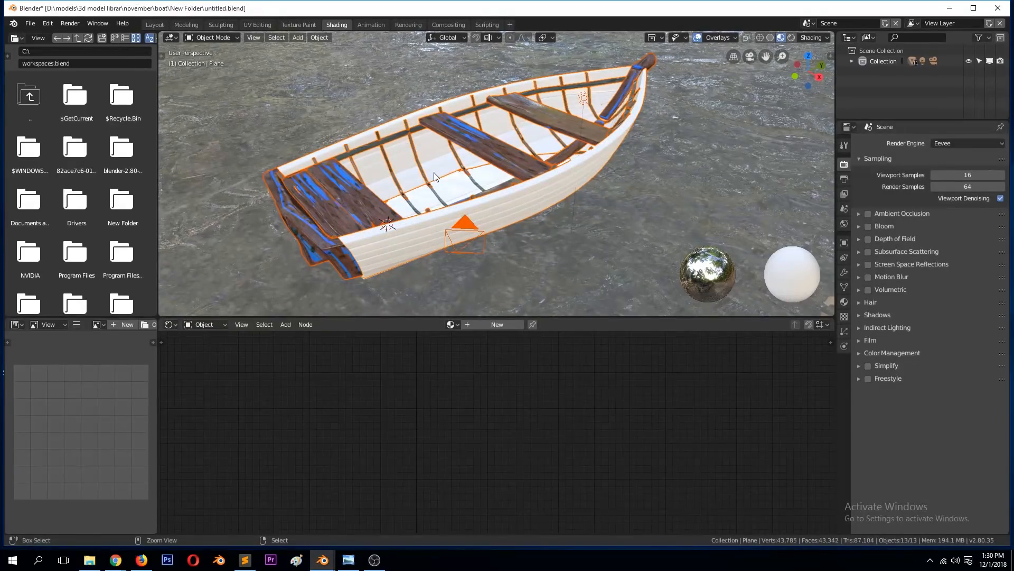
key("ctrl+l")
left_click(409, 197)
key("alt+a")
Step: Check the boat parts without materials, clear the selection and save untitled.blend
scroll(532, 194, "down", 4)
middle_click_drag(534, 195, 601, 146)
right_click(507, 177)
right_click(494, 154)
scroll(493, 154, "up", 8)
right_click(602, 146)
key("alt+a")
scroll(608, 154, "up", 4)
scroll(609, 155, "down", 6)
key("ctrl+s")
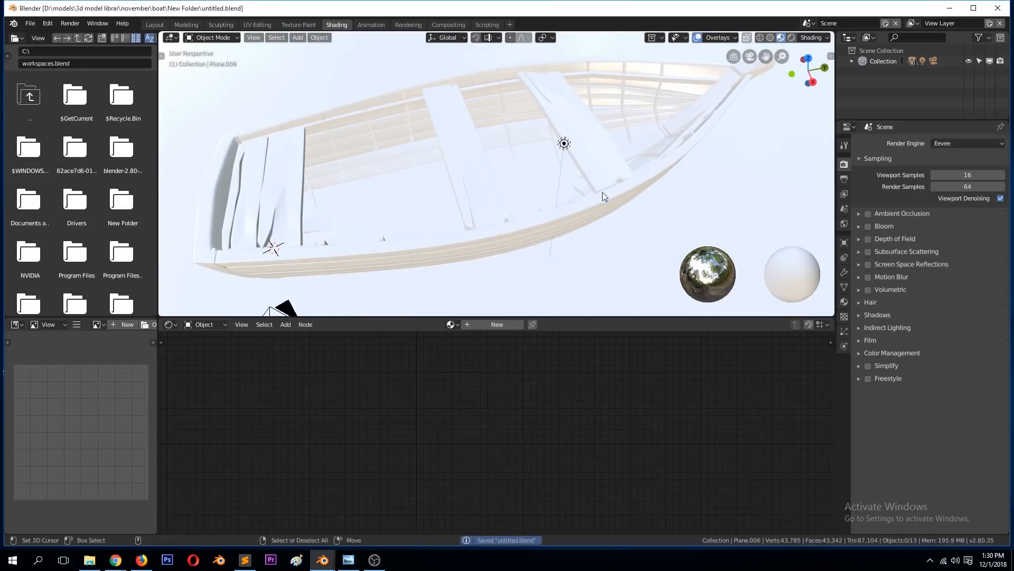
Step: Isolate the boat's hull in local view and open it in Edit Mode
scroll(619, 202, "down", 2)
middle_click_drag(578, 174, 678, 152)
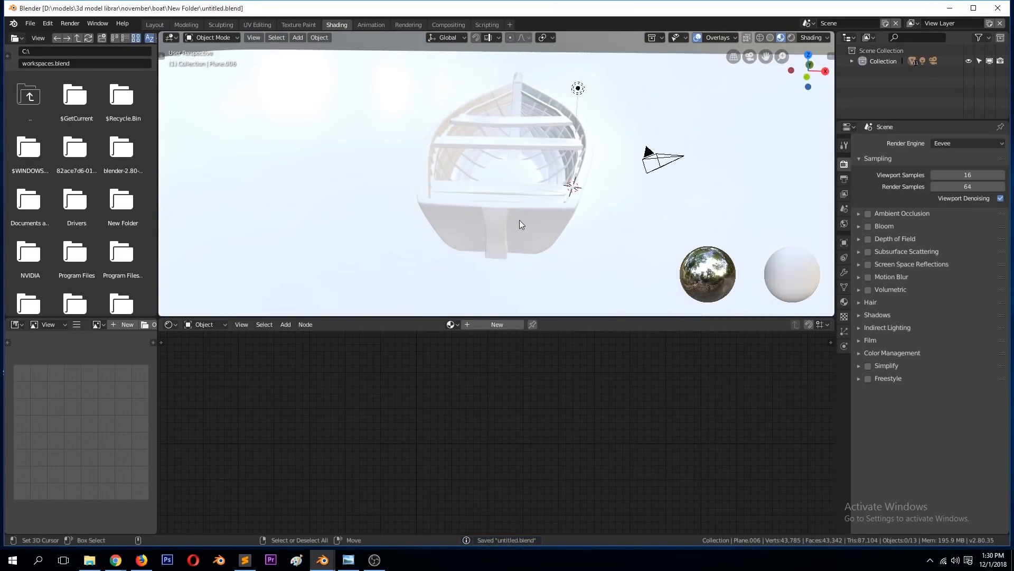
middle_click_drag(559, 205, 433, 200)
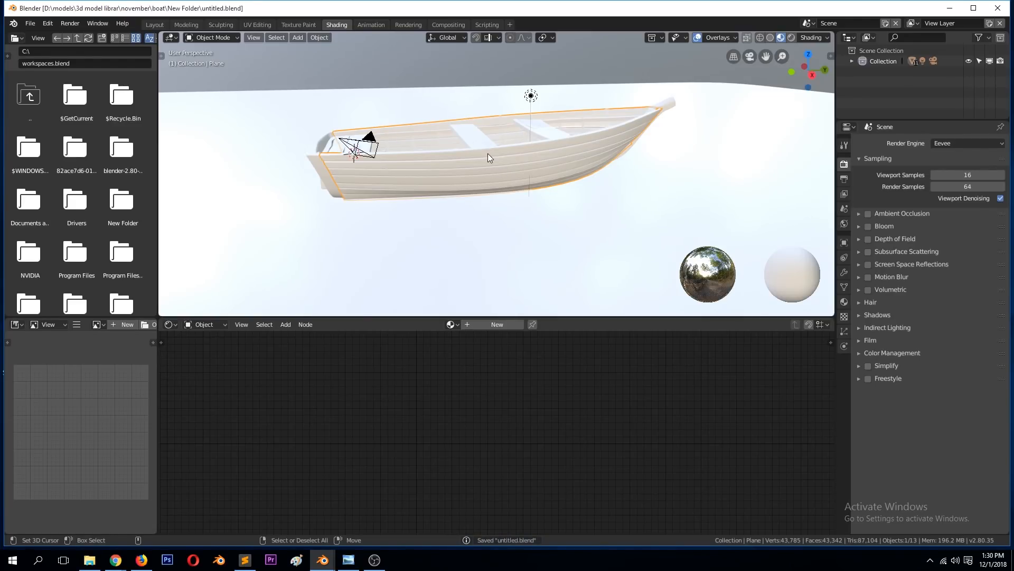
mouse_move(480, 182)
middle_mouse_down()
mouse_move(534, 175)
mouse_move(489, 172)
middle_mouse_up()
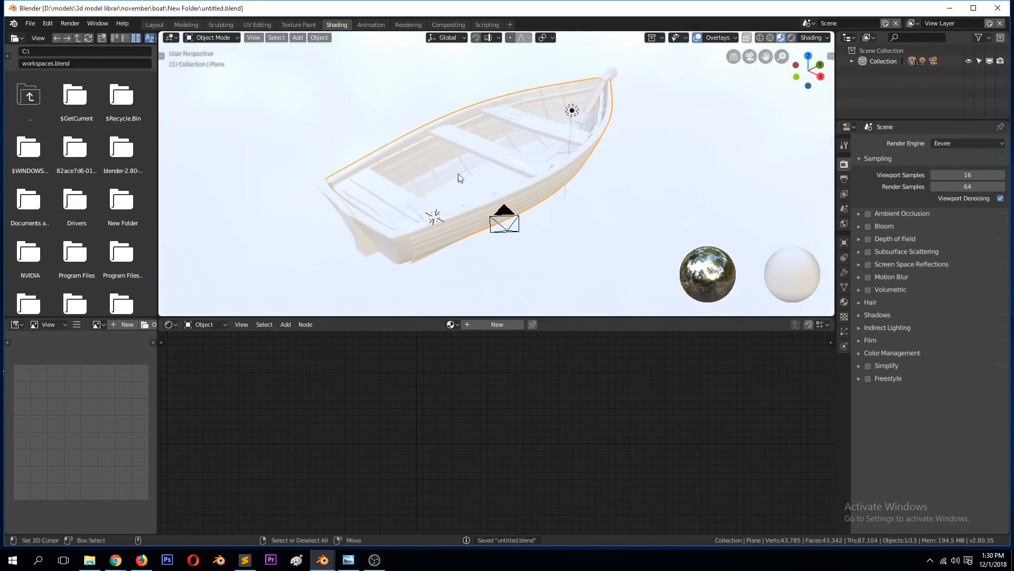
middle_click_drag(532, 212, 567, 202)
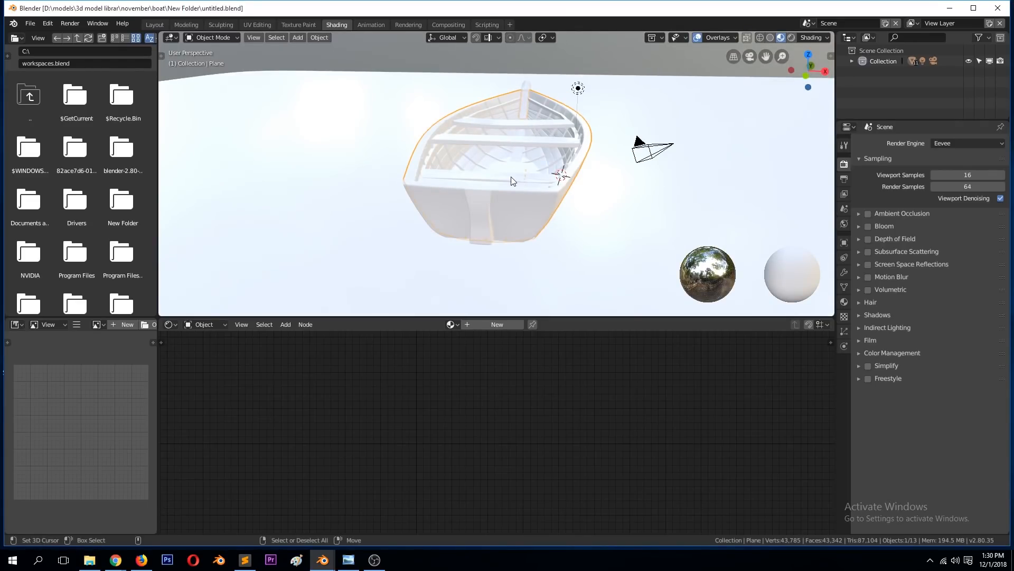
key("KP_Divide")
mouse_move(531, 195)
middle_mouse_down()
mouse_move(443, 201)
mouse_move(677, 210)
mouse_move(803, 255)
mouse_move(284, 221)
mouse_move(461, 265)
mouse_move(448, 227)
mouse_move(662, 256)
mouse_move(632, 228)
mouse_move(695, 208)
mouse_move(543, 184)
middle_mouse_up()
scroll(462, 197, "up", 4)
scroll(639, 223, "up", 3)
key("Tab")
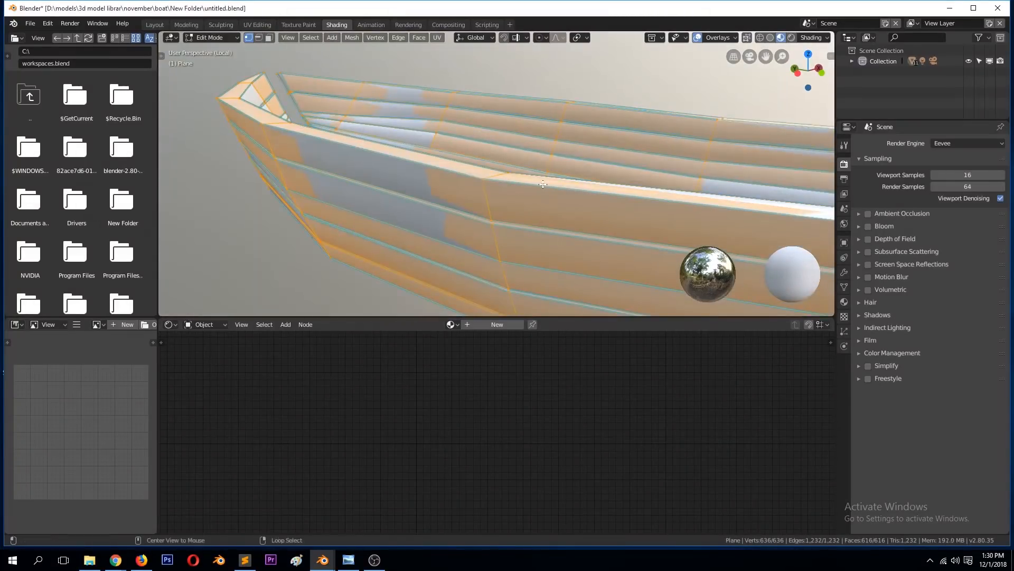
Step: Examine how the hull is built by selecting its linked top planks and test-moving parts of the mesh
left_click(543, 184, "alt")
key("ctrl+l")
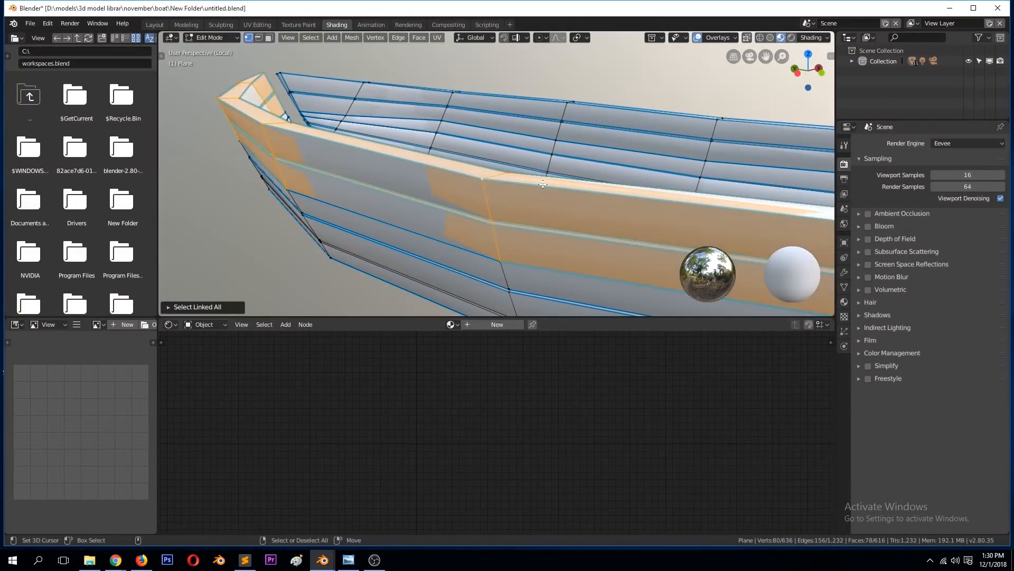
key("g")
right_click(529, 141)
key("g")
right_click(580, 127)
key("g")
right_click(590, 156)
middle_click_drag(507, 189, 594, 196)
scroll(594, 198, "down", 2)
key("g")
right_click(588, 163)
left_click(581, 189)
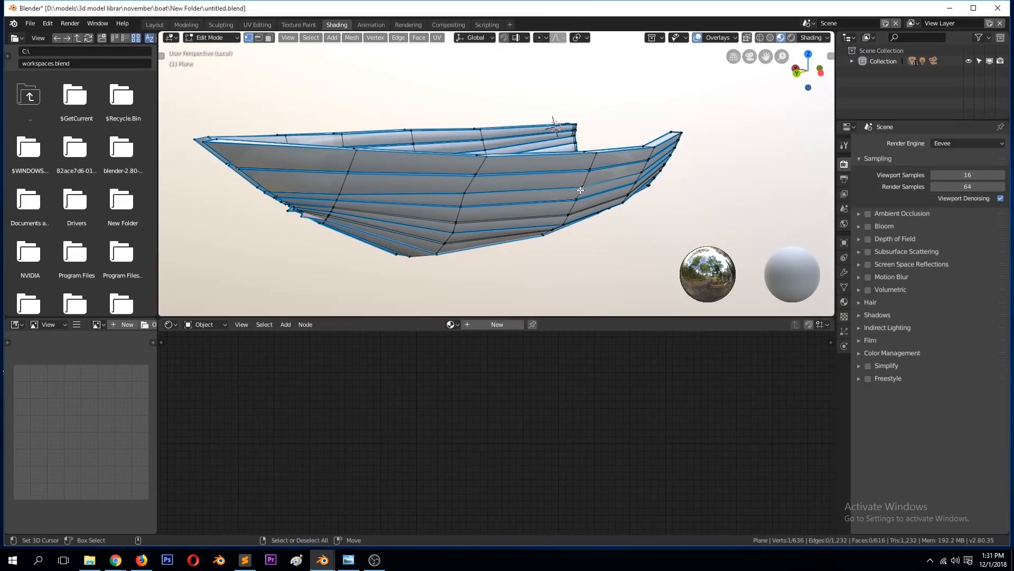
Step: Try moving a linked plank of the hull and cancel the move
key("ctrl+l")
key("g")
right_click(709, 158)
middle_click_drag(709, 158, 544, 199)
Step: Try picking plank edges in edge selection mode and the whole hull mesh for UV unwrapping
key("alt+a")
key("2")
left_click(545, 199, "alt")
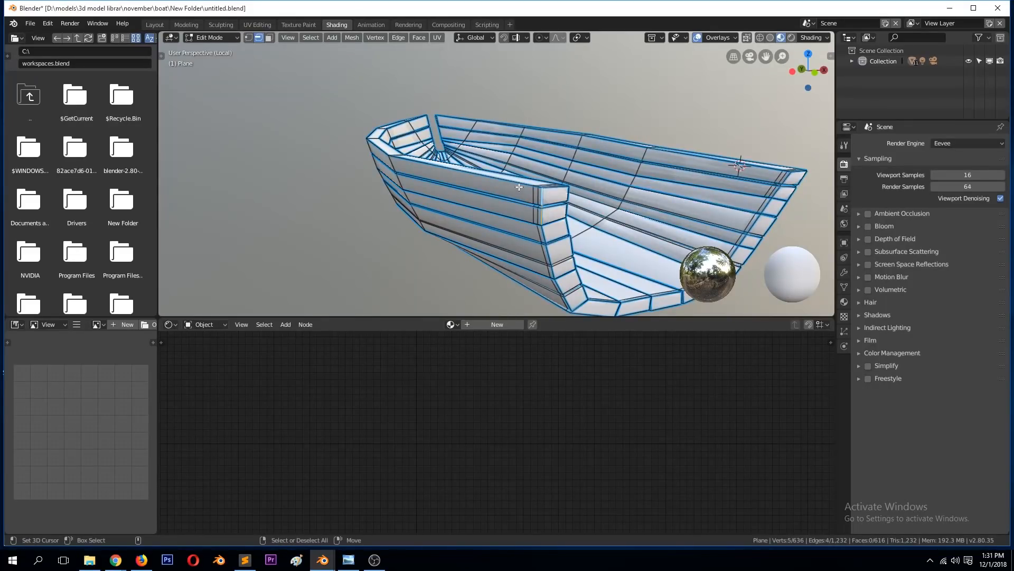
key("a")
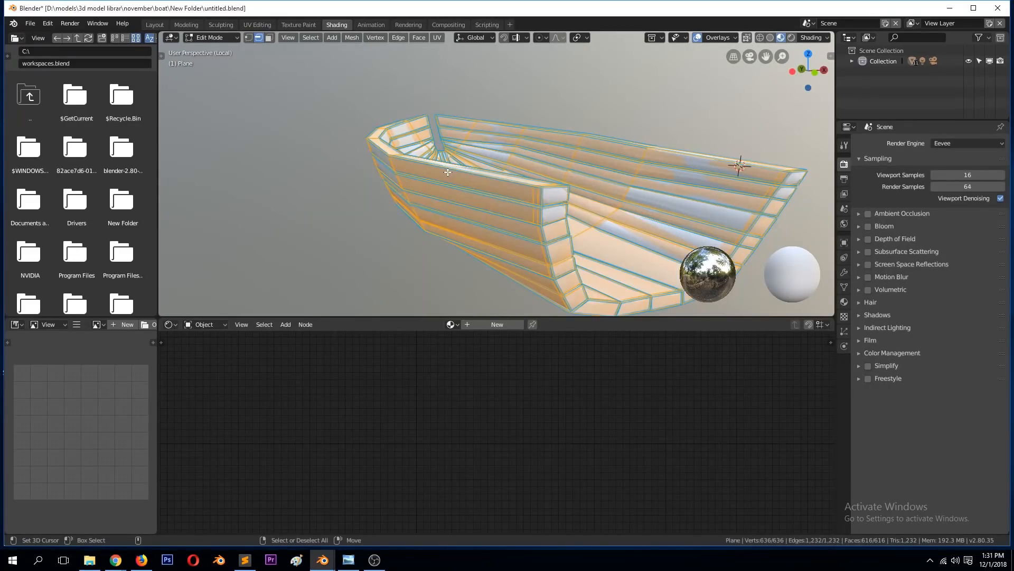
key("u")
left_click(537, 203)
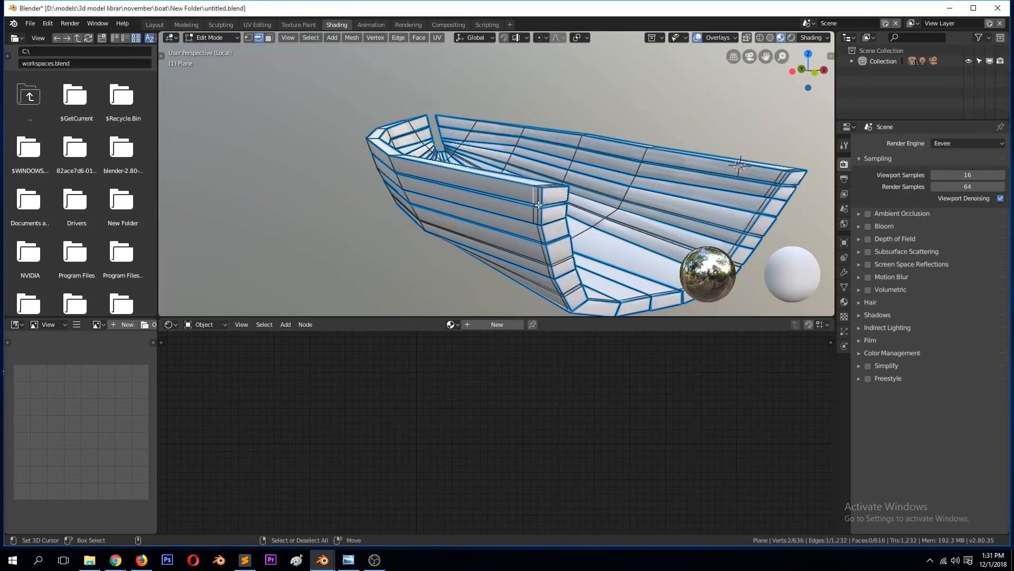
Step: Try selecting faces similar to the top plank's outer face with an adjusted Select Similar threshold, and clear the selection
key("3")
left_click(506, 191)
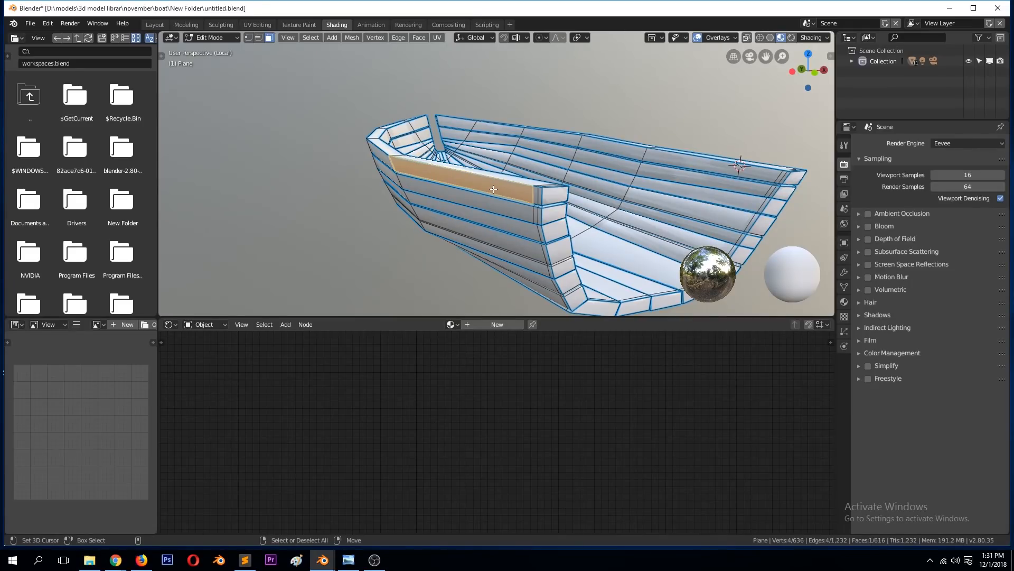
key("shift+g")
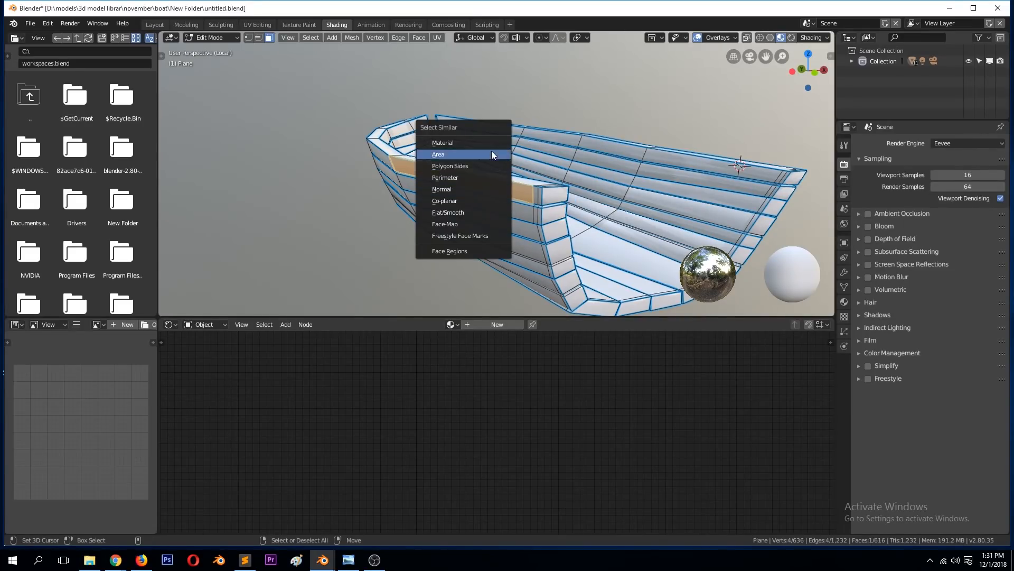
left_click(466, 197)
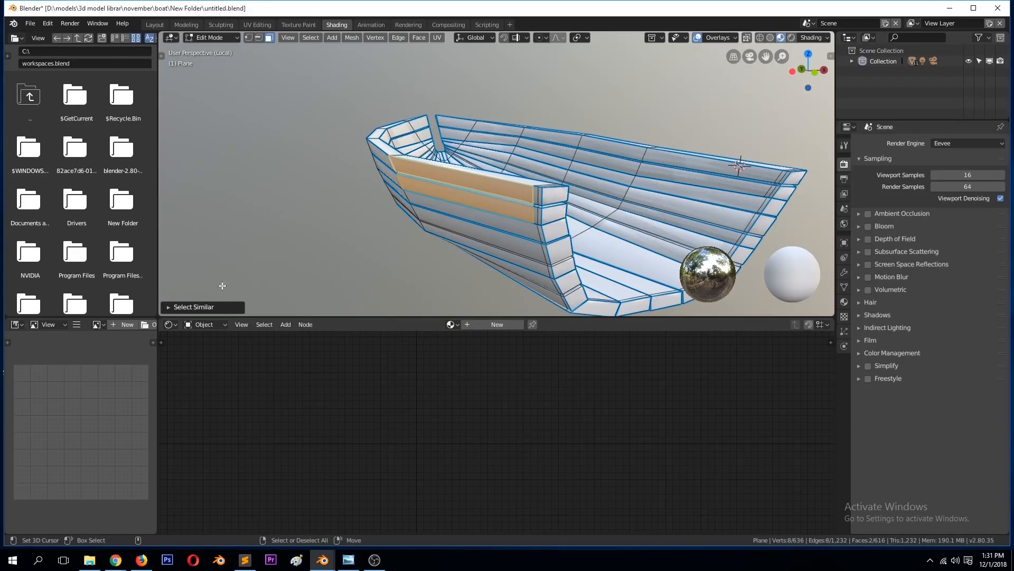
left_click(168, 306)
left_click_drag(269, 304, 309, 304)
mouse_move(493, 188)
middle_mouse_down()
mouse_move(641, 155)
mouse_move(510, 195)
middle_mouse_up()
key("alt+a")
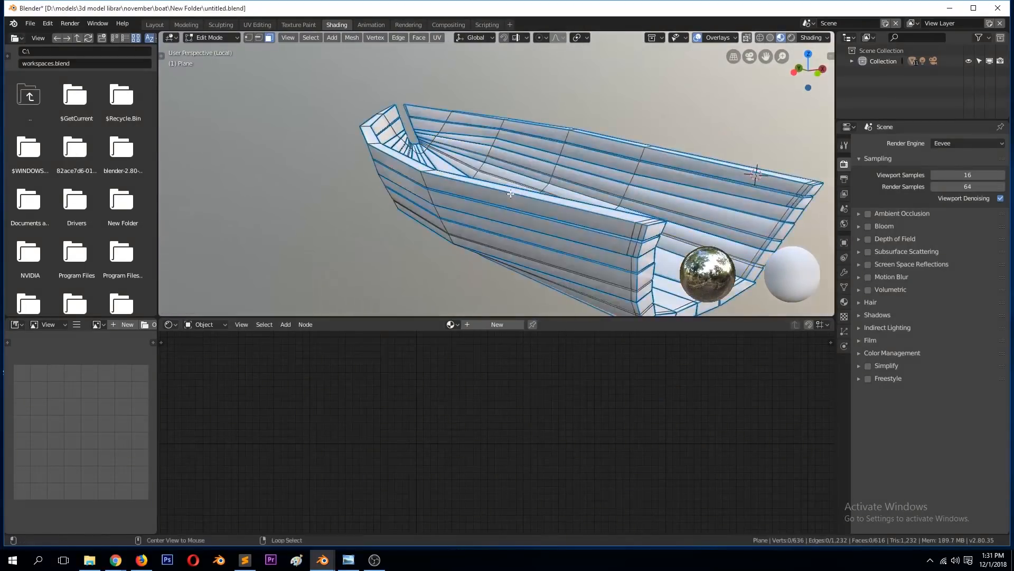
Step: Select the top plank's outer face and hide the blue edge marks in the viewport overlays
scroll(559, 215, "up", 4)
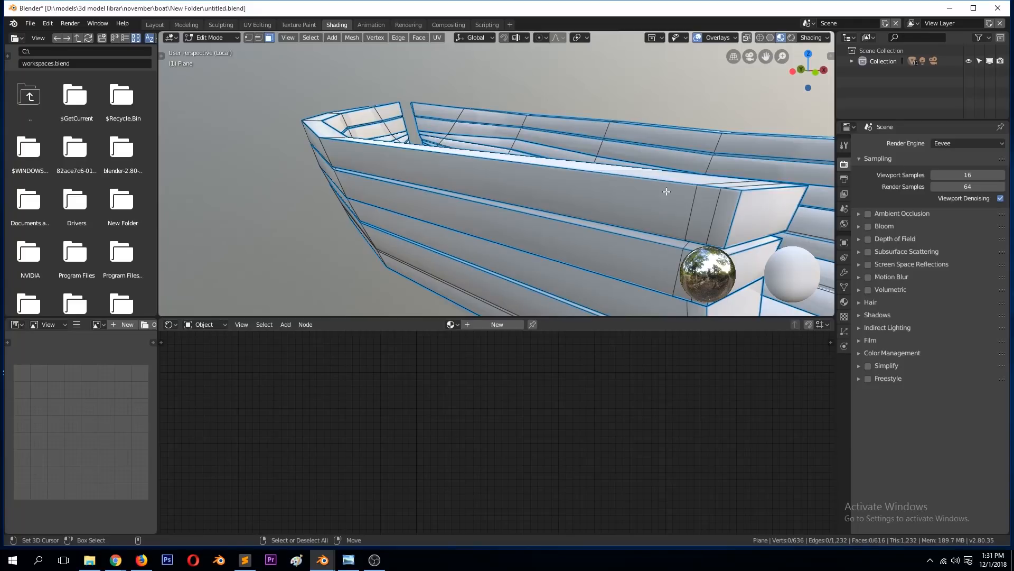
scroll(625, 199, "down", 4)
scroll(575, 167, "up", 2)
left_click(531, 176)
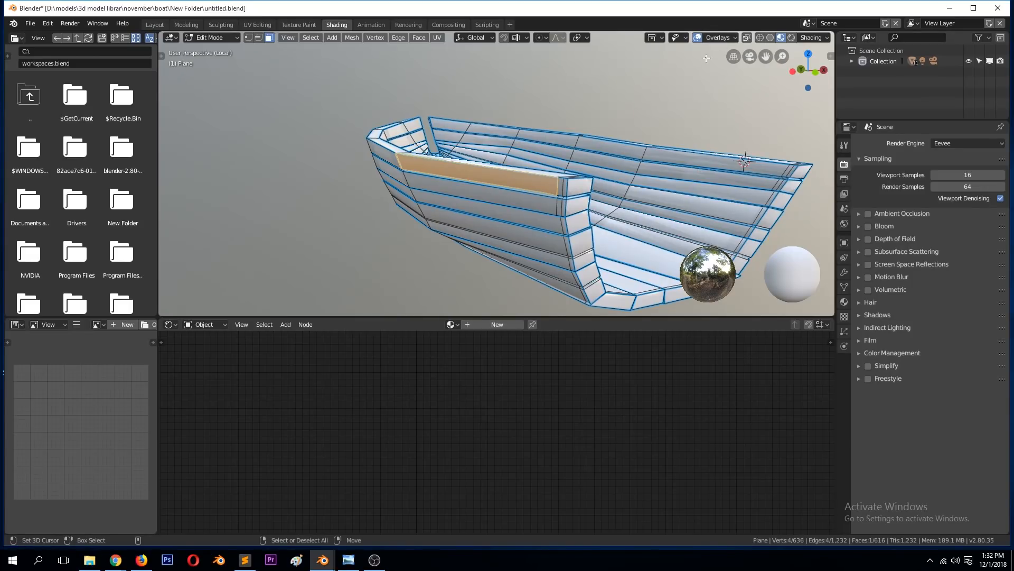
left_click(712, 41)
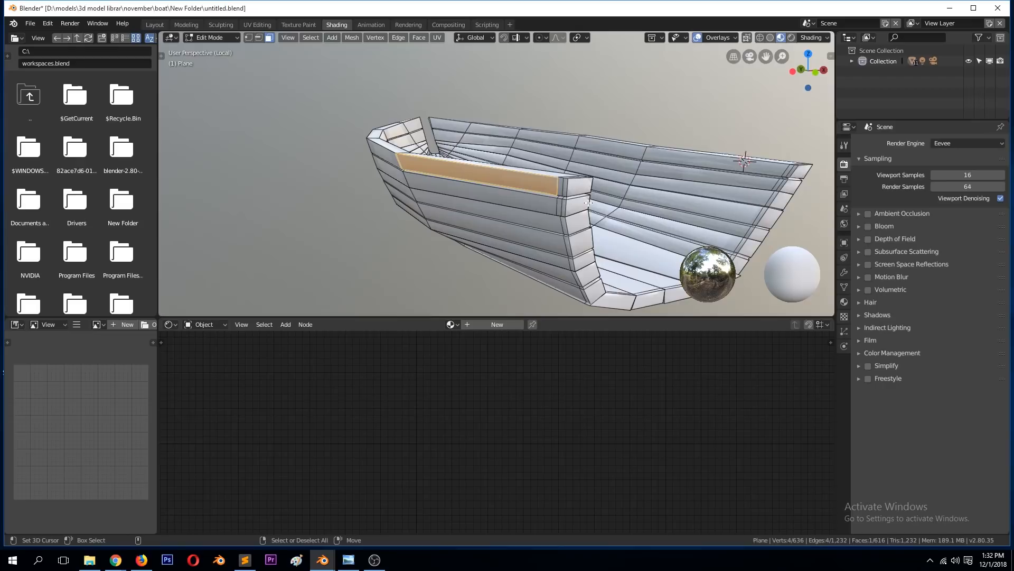
Step: Select the outer upper edge loop of the hull's top plank in edge selection mode
key("alt+a")
key("2")
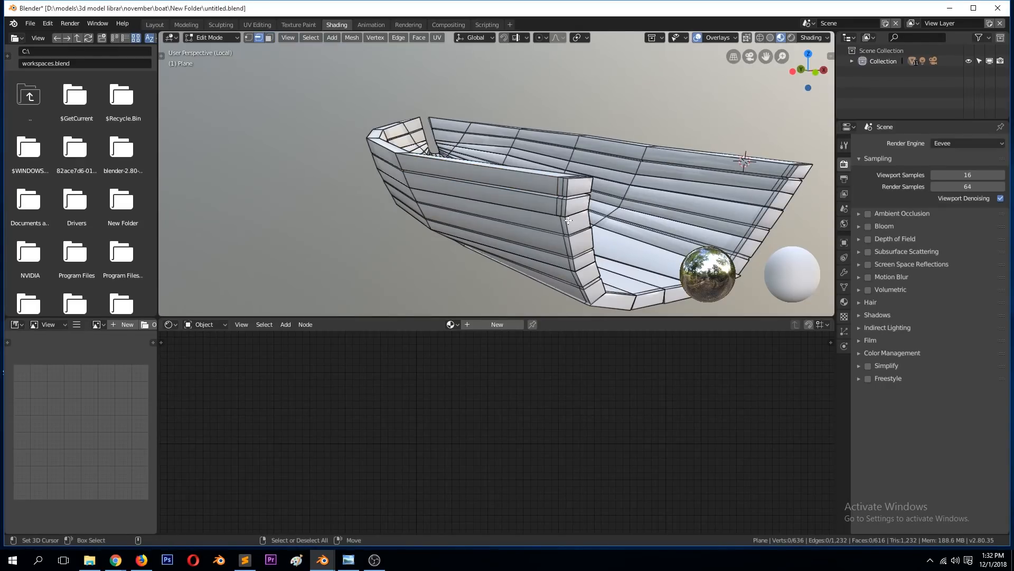
scroll(566, 212, "up", 3)
scroll(563, 199, "down", 1)
left_click(583, 181, "alt")
scroll(576, 195, "down", 3)
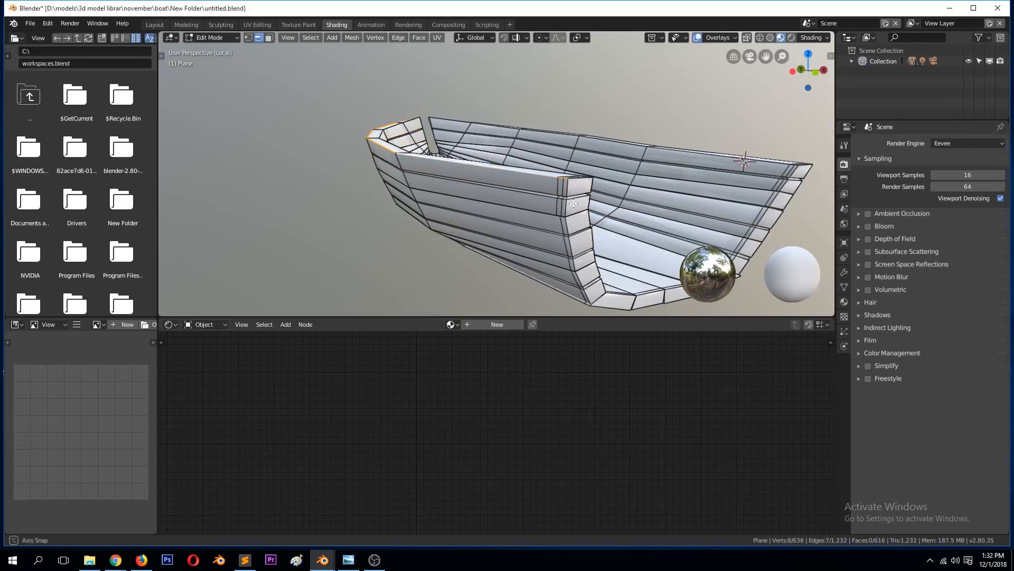
middle_click_drag(572, 195, 546, 240)
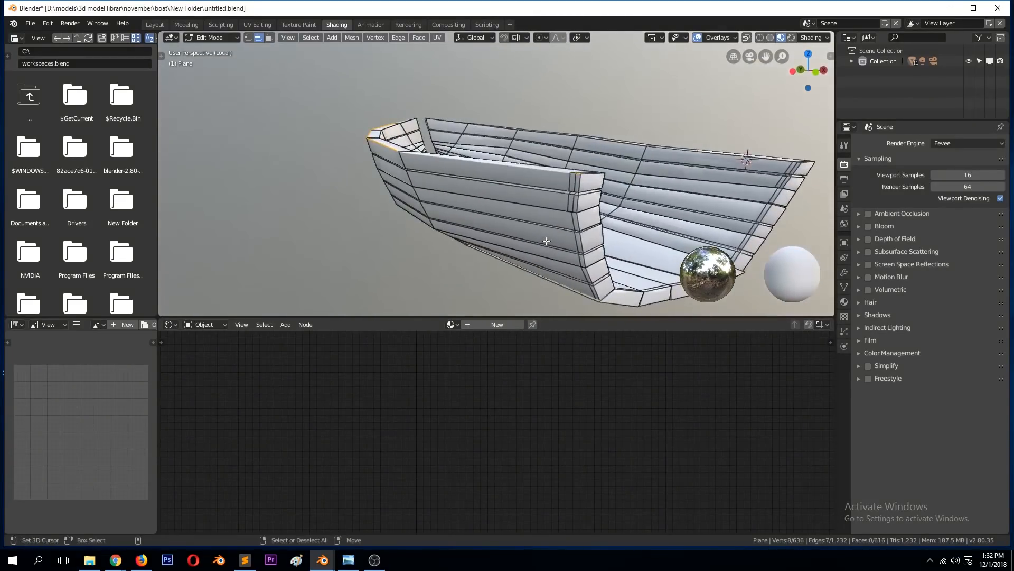
left_click(582, 182, "alt+shift")
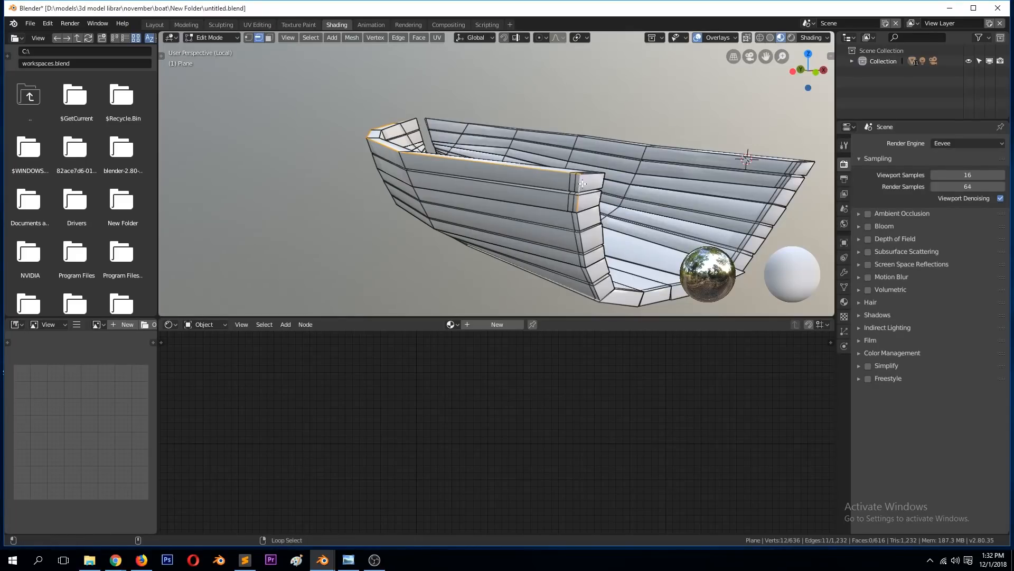
Step: Add the outer edges of the plank ends around the hull's open end to the selection and mark all selected edges as seams
left_click(585, 233, "alt+shift")
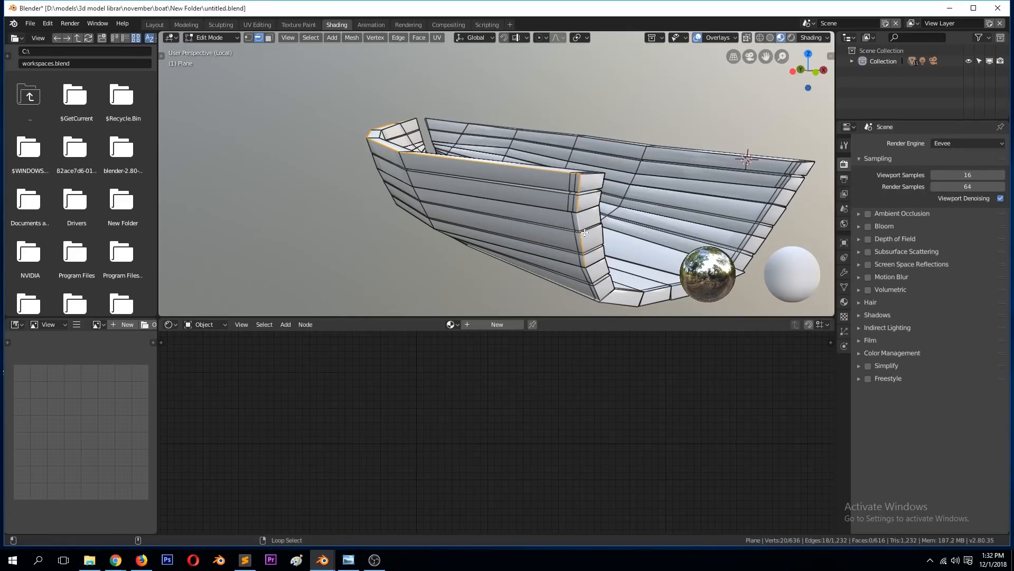
left_click(605, 290, "alt+shift")
middle_click_drag(634, 309, 477, 216)
left_click(477, 216, "alt+shift")
left_click(522, 207, "alt+shift")
left_click(574, 189, "alt+shift")
left_click(598, 145, "alt+shift")
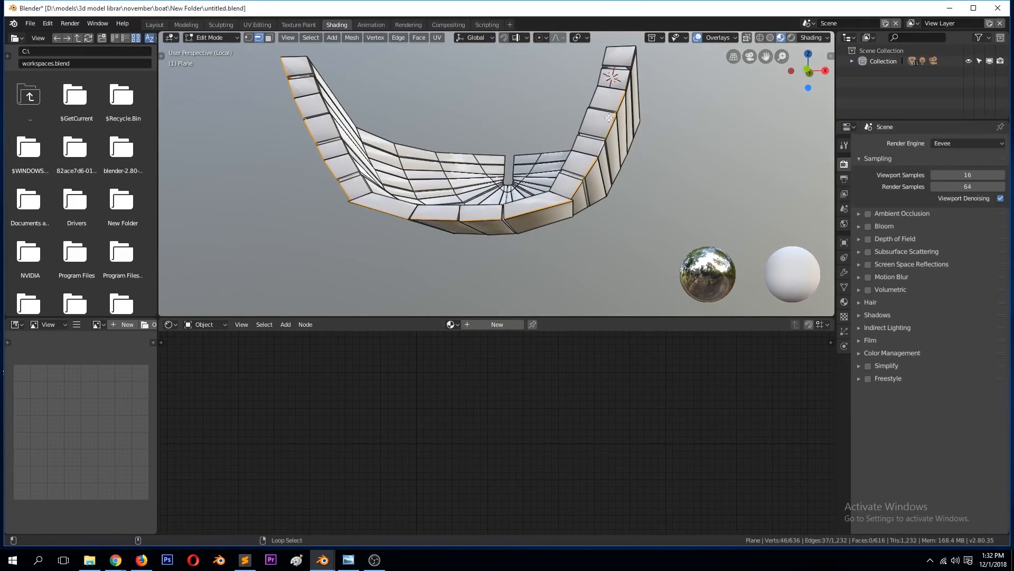
left_click(627, 79, "alt+shift")
middle_click_drag(627, 79, 617, 175)
key("ctrl+e")
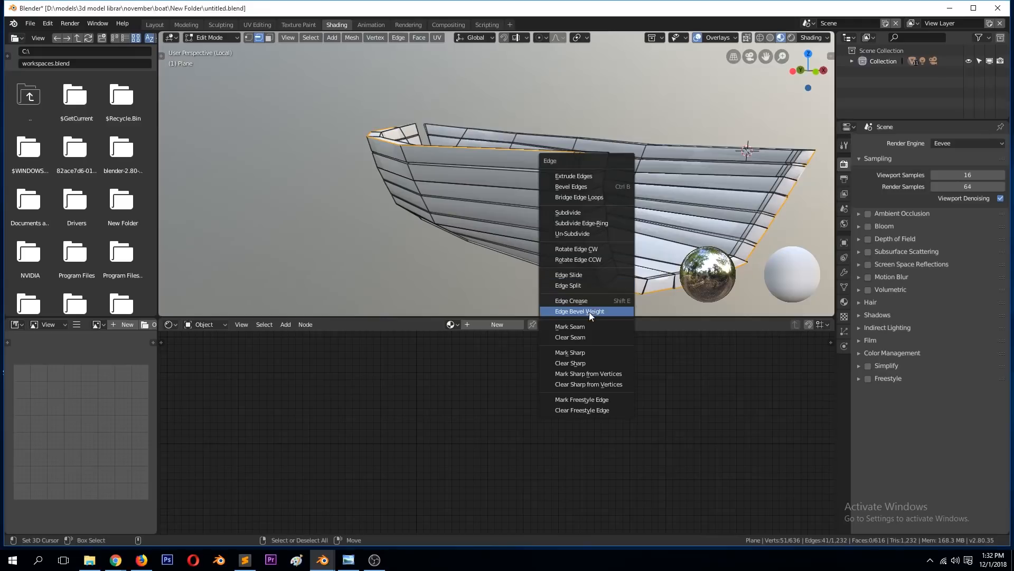
left_click(581, 325)
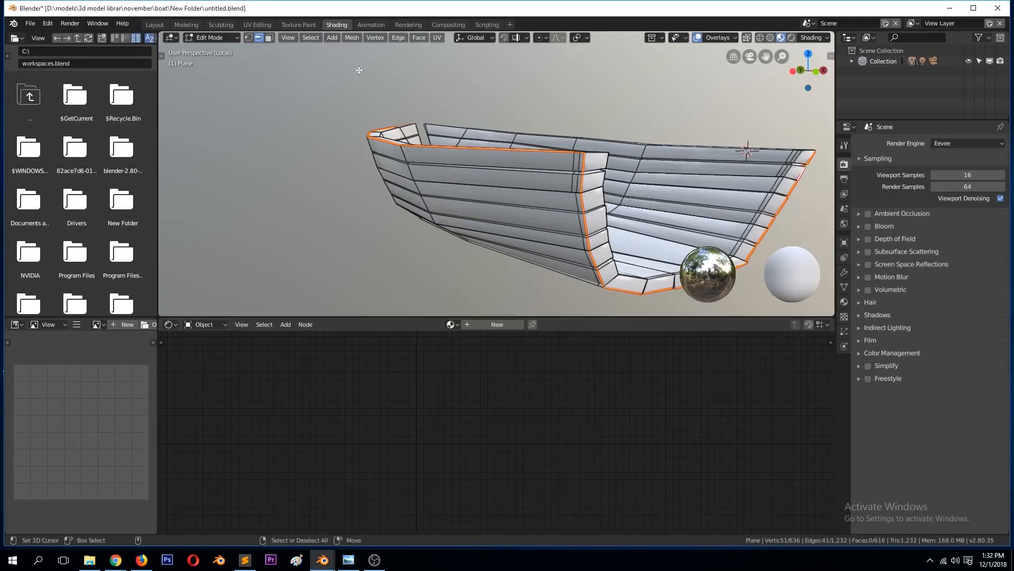
Step: Create a new material for the hull in the Shading workspace and add an Image Texture node to it
left_click(299, 24)
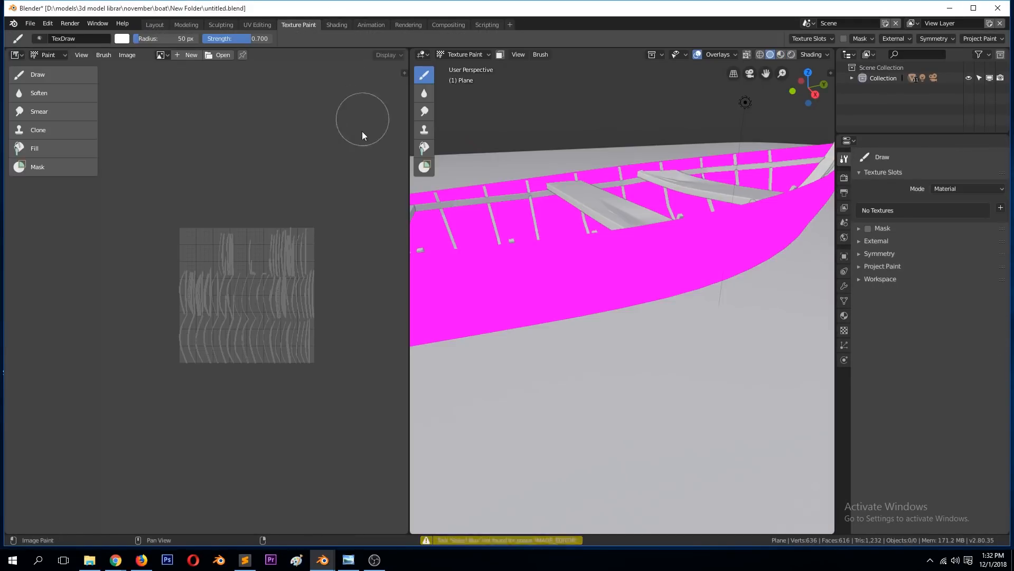
left_click(348, 24)
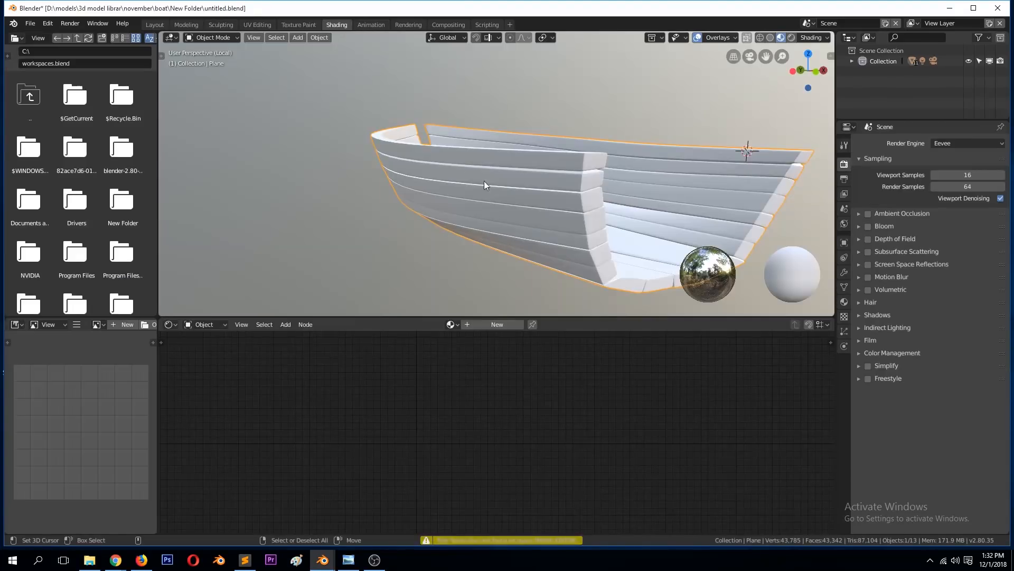
key("shift+a")
mouse_move(217, 433)
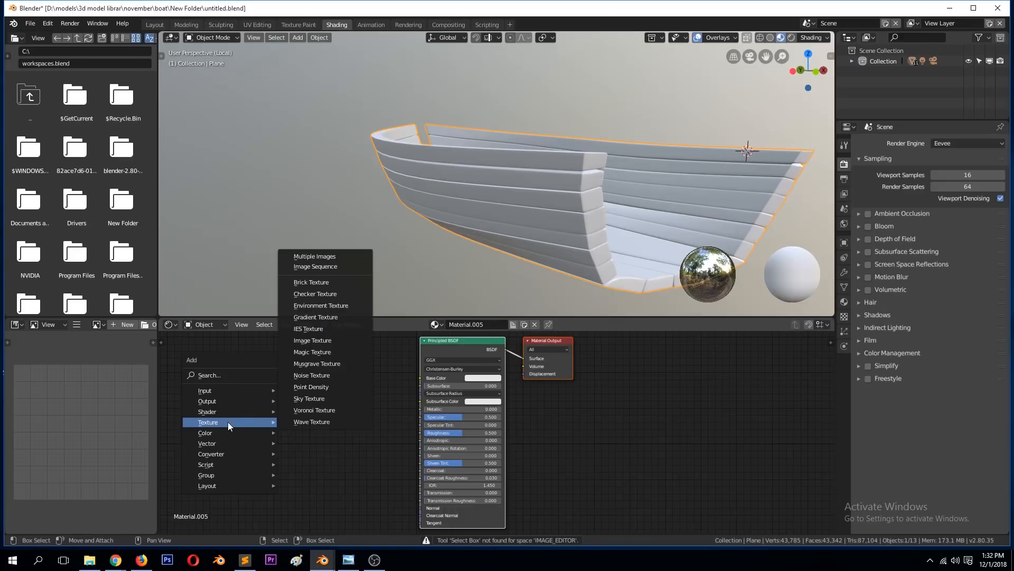
left_click(312, 341)
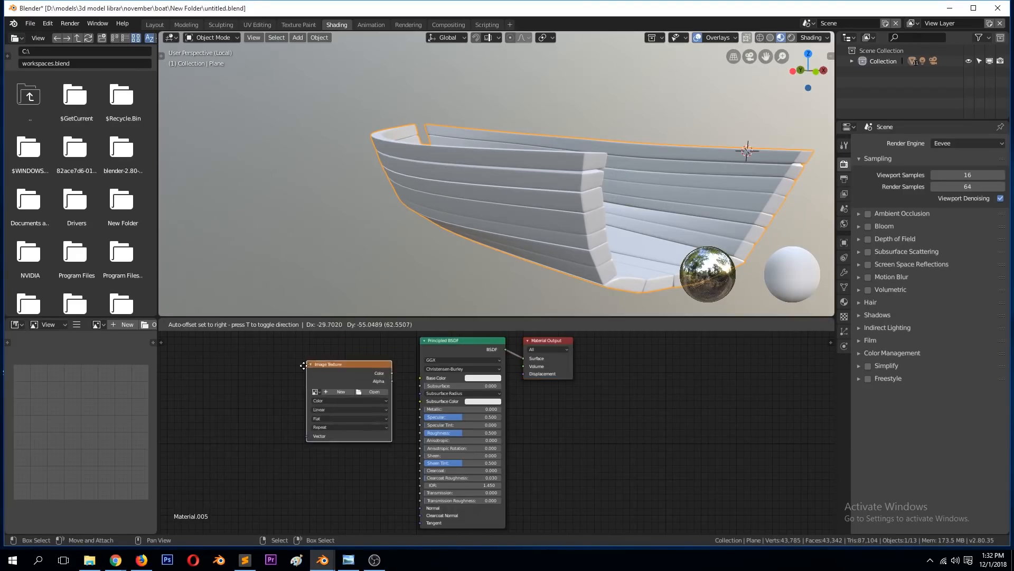
Step: Create a 1024 x 1024 px UV Grid image named Untitled, link its Color to Base Color and check it on the hull
left_click(292, 401)
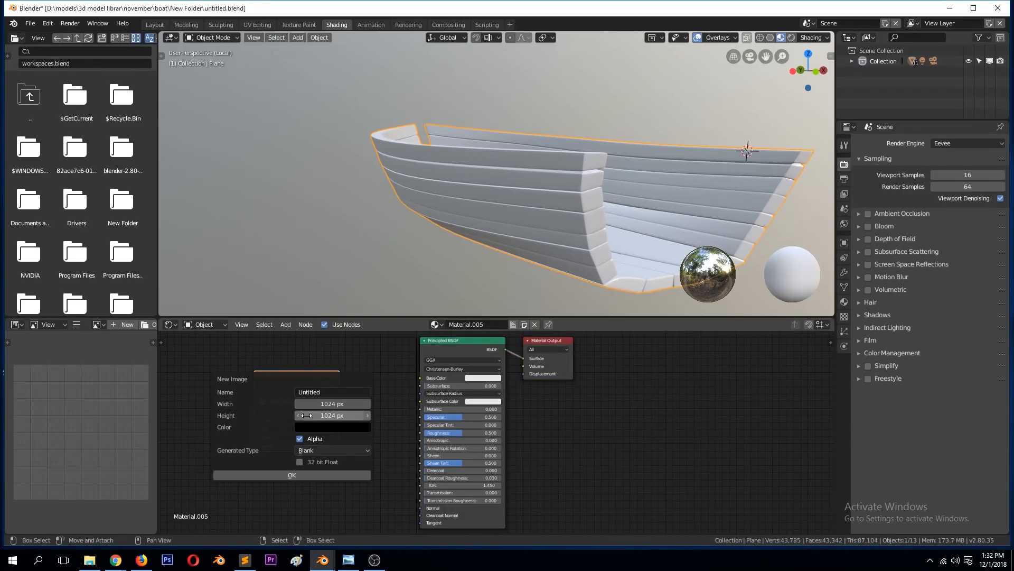
left_click(334, 448)
left_click(329, 425)
left_click(292, 475)
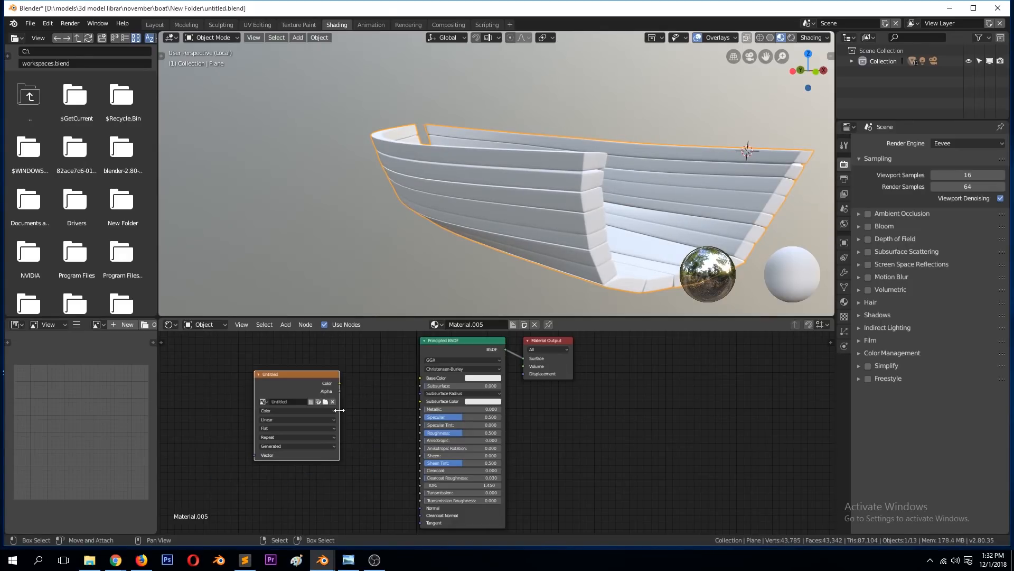
left_click_drag(339, 382, 421, 378)
middle_click_drag(453, 268, 470, 251)
key("Tab")
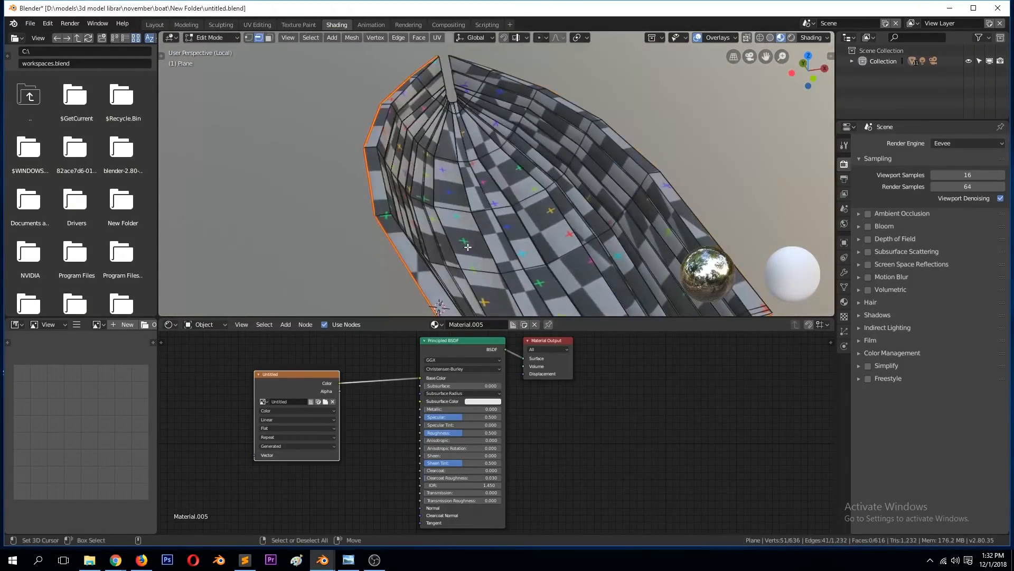
key("Tab")
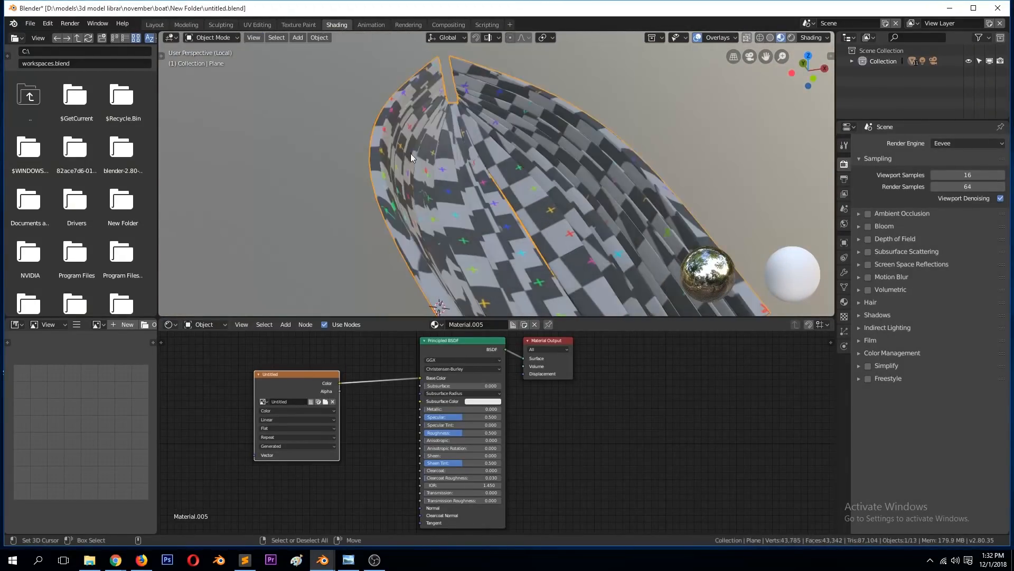
Step: Select the whole hull mesh in the UV Editing workspace and unwrap it
left_click(299, 24)
left_click(259, 24)
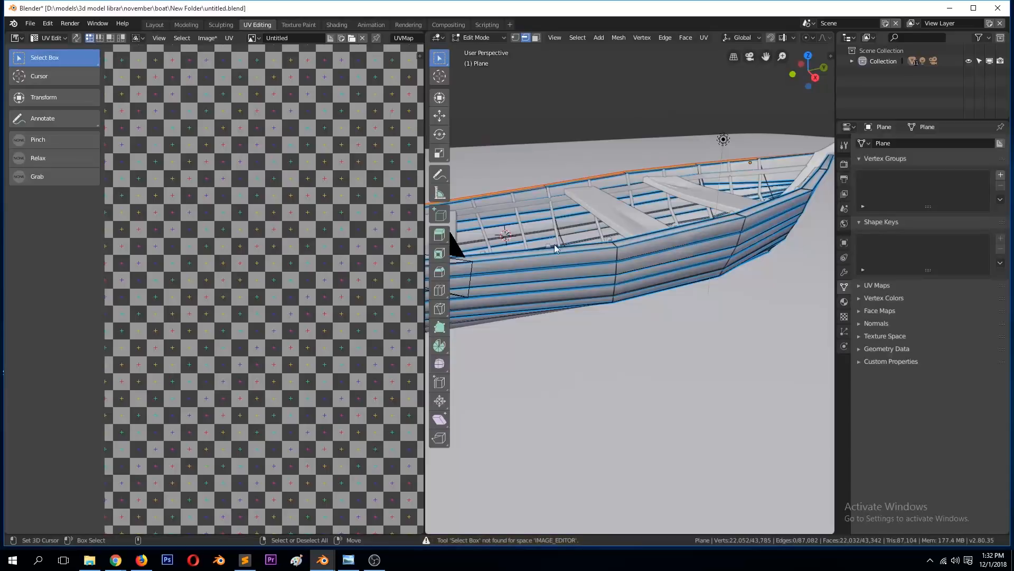
key("Tab")
left_click(610, 236)
key("Tab")
key("a")
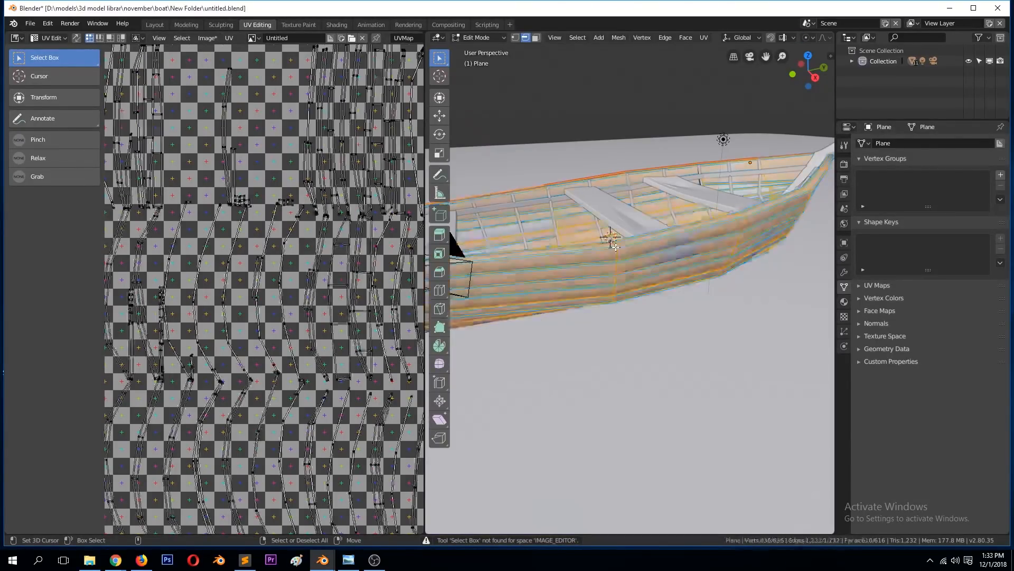
key("u")
left_click(614, 236)
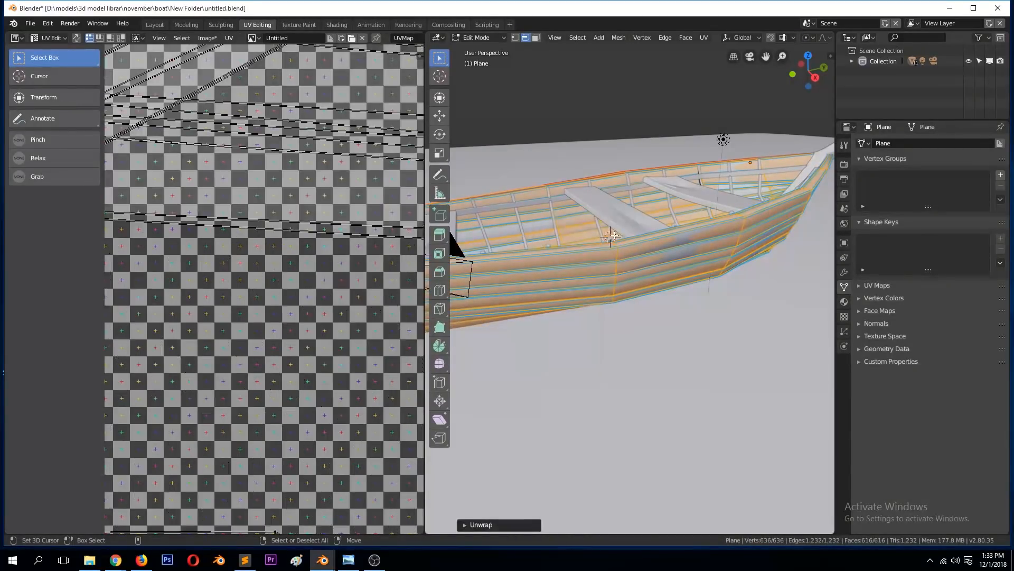
Step: Apply the hull's rotation and scale and unwrap its mesh again
key("Tab")
key("ctrl+a")
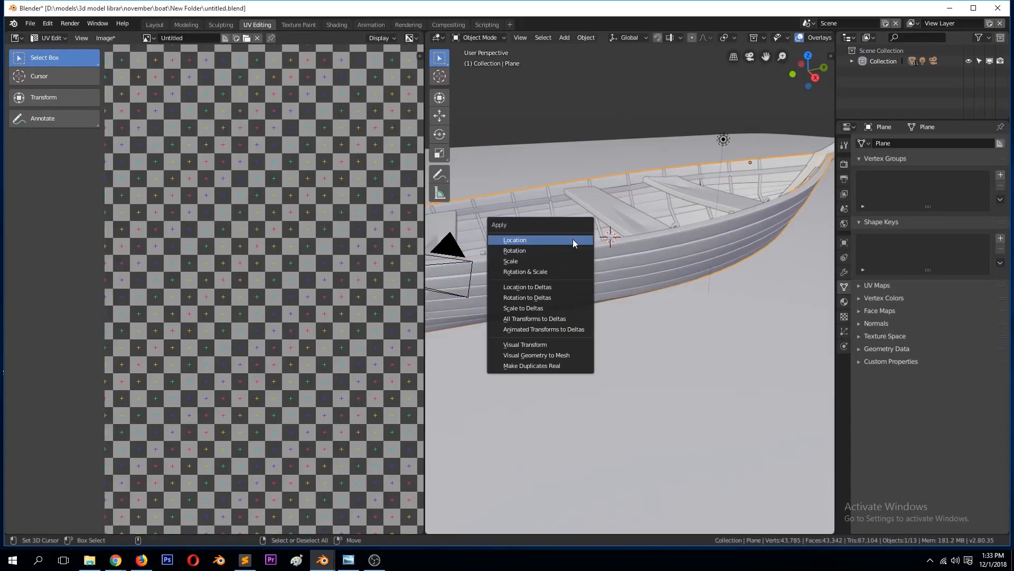
left_click(549, 271)
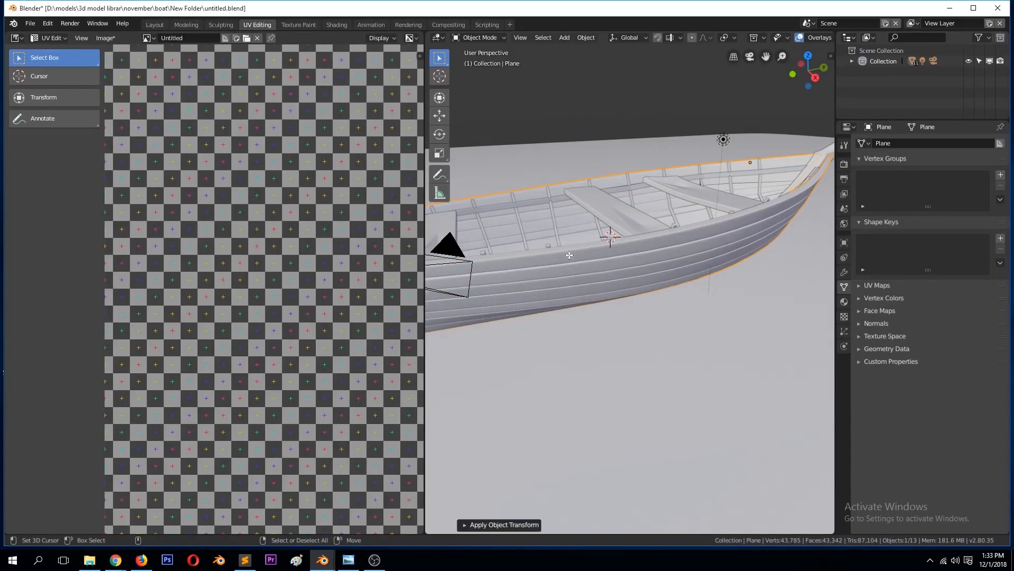
key("Tab")
key("u")
left_click(570, 256)
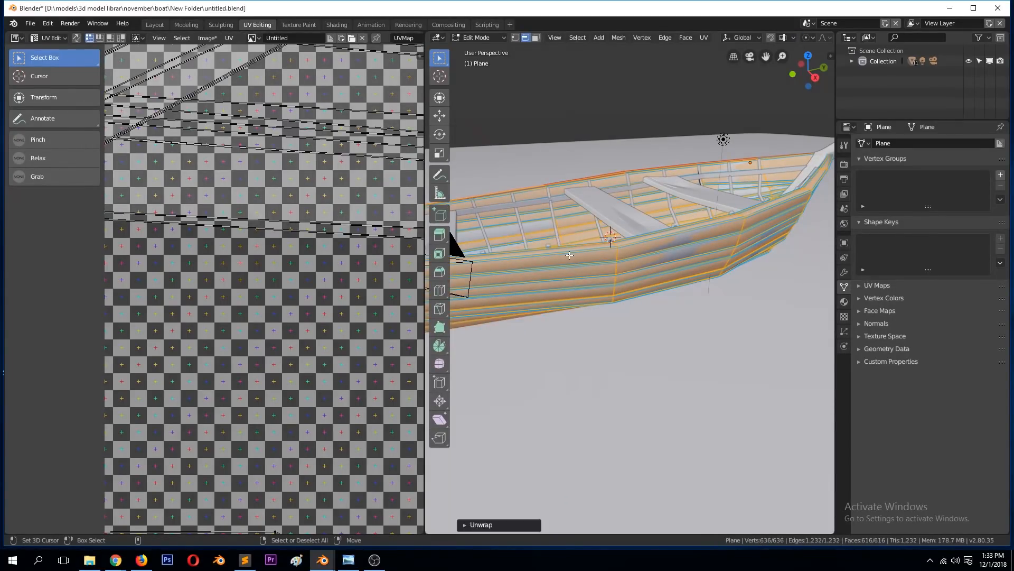
Step: Isolate the hull in local view and clear the mesh selection
key("Tab")
key("Tab")
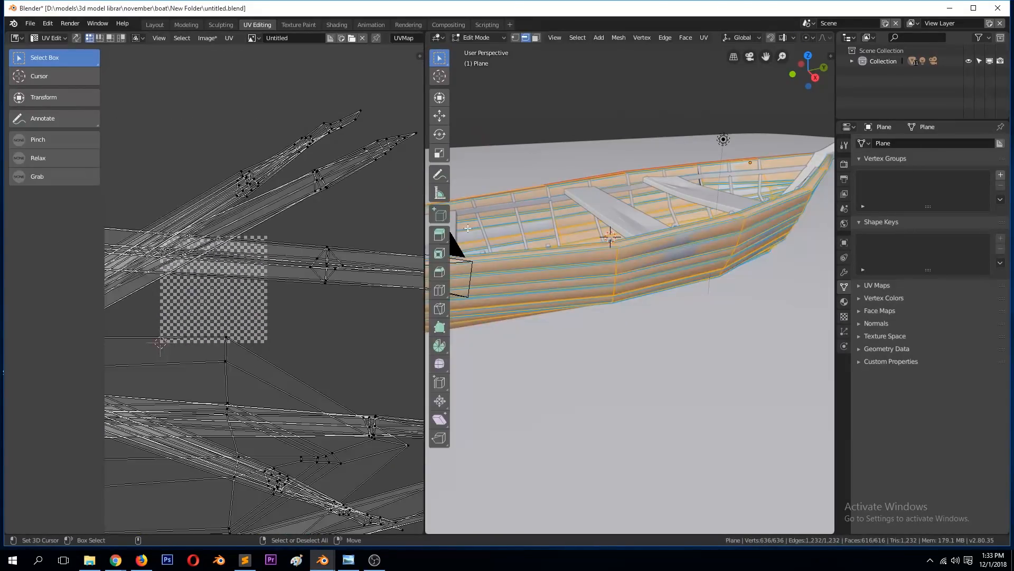
key("a")
scroll(336, 256, "down", 5)
middle_click_drag(474, 219, 761, 263)
key("KP_Divide")
scroll(721, 238, "up", 5)
key("alt+a")
Step: Select an edge loop along one of the planks on the hull's outer side
scroll(761, 263, "down", 1)
scroll(759, 265, "up", 2)
left_click(687, 283, "alt")
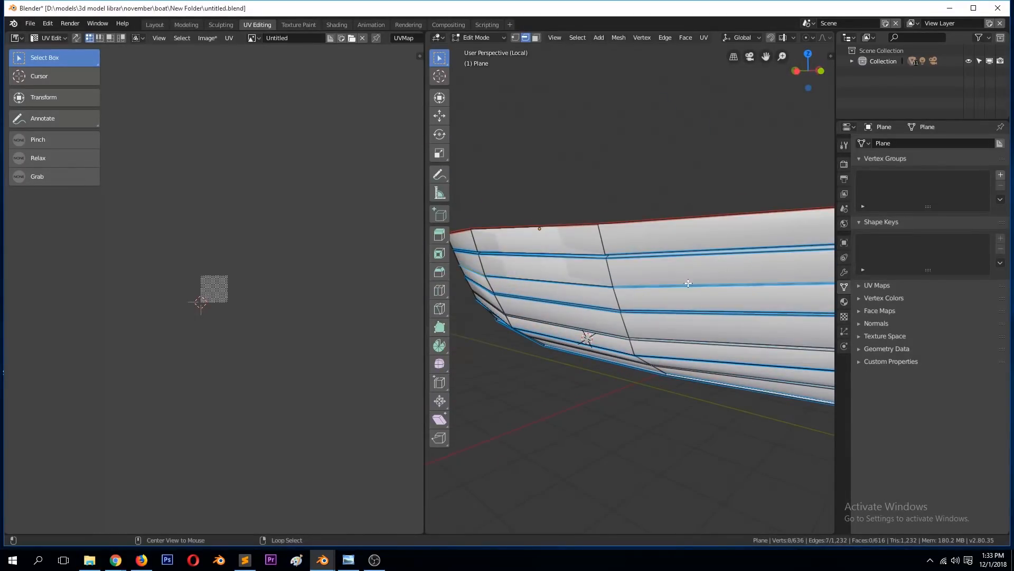
left_click(680, 292, "alt")
middle_click_drag(679, 291, 663, 285)
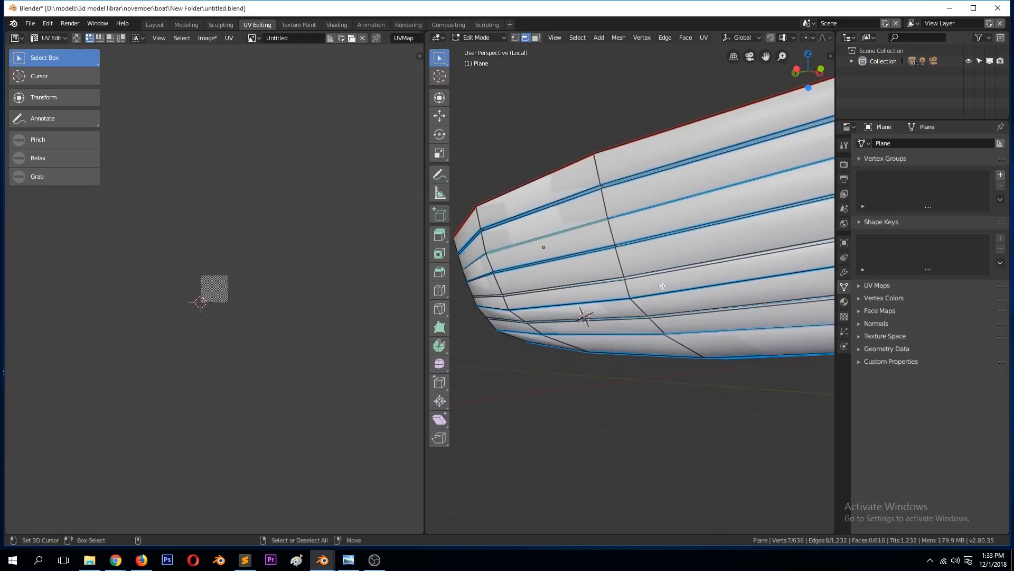
Step: Hide the bevel weight marks on the hull's edges in the viewport overlays
key("Tab")
key("Tab")
scroll(806, 39, "down", 8)
left_click(731, 38)
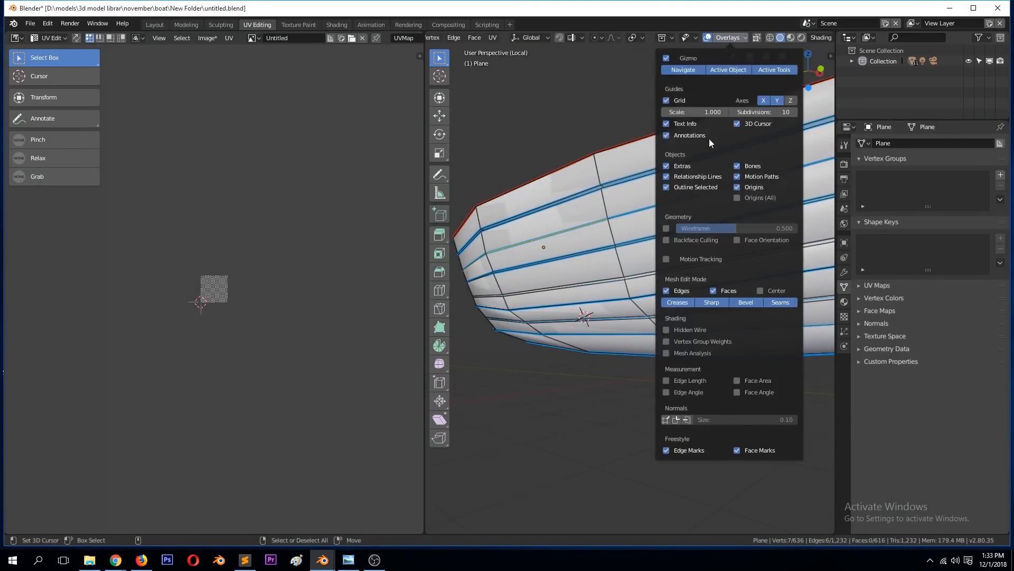
left_click(733, 302)
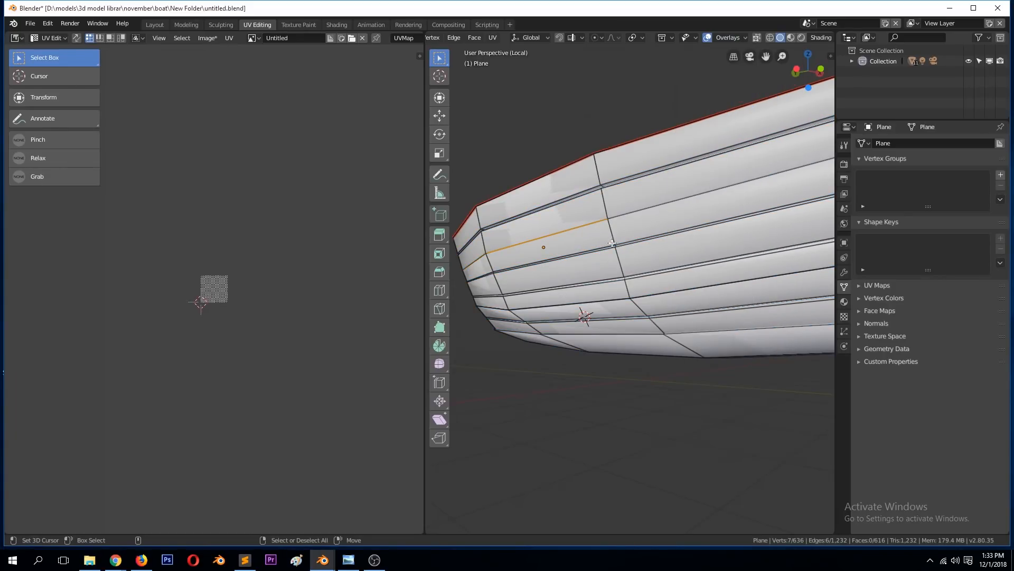
Step: Clear the edge selection, inspect the hull in wireframe and return to solid shading near its open end
key("z")
left_click(557, 239)
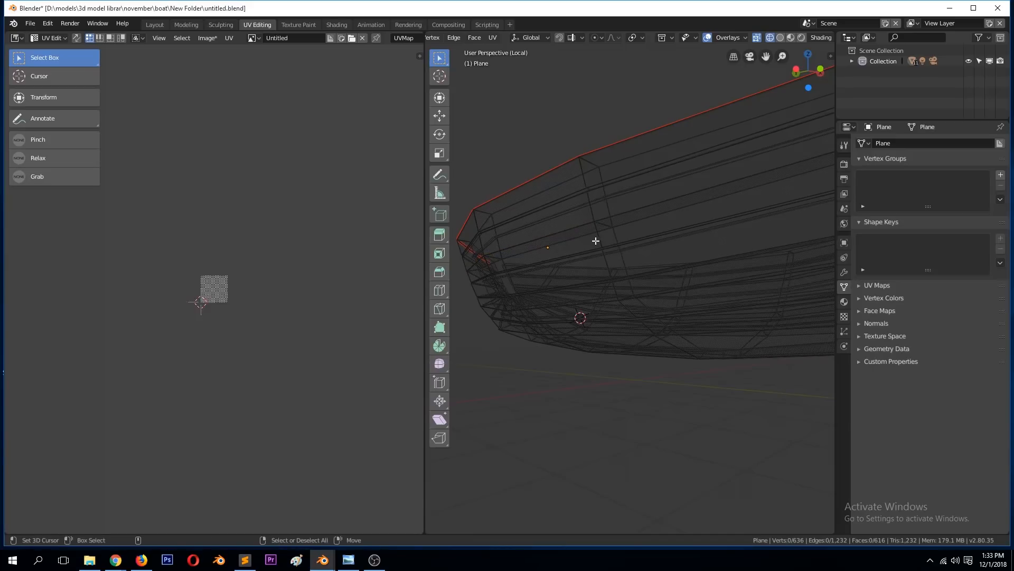
scroll(625, 225, "down", 2)
middle_click_drag(662, 231, 624, 242)
key("z")
left_click(702, 239)
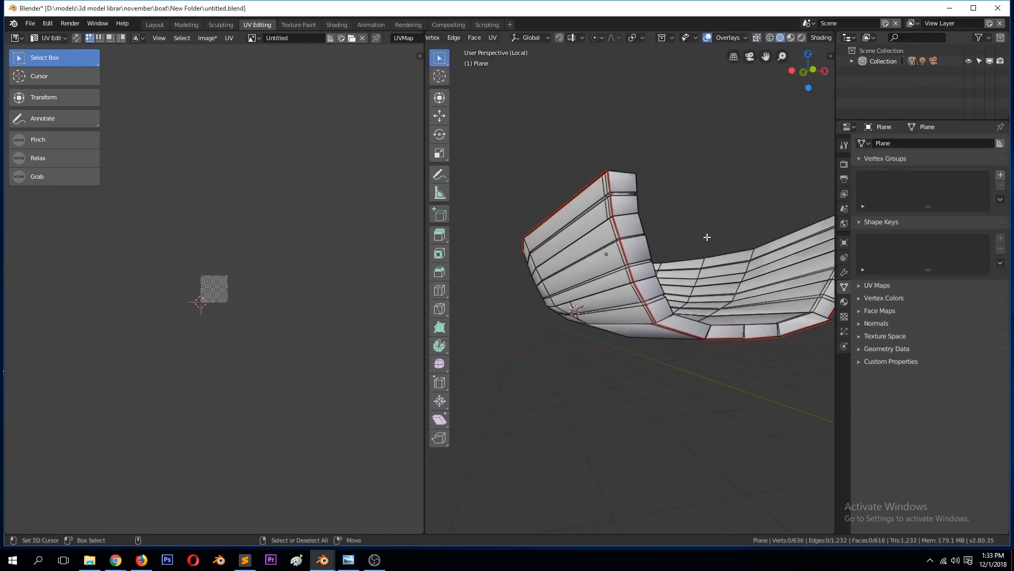
scroll(687, 248, "up", 3)
mouse_move(687, 248)
middle_mouse_down()
mouse_move(666, 264)
mouse_move(666, 241)
middle_mouse_up()
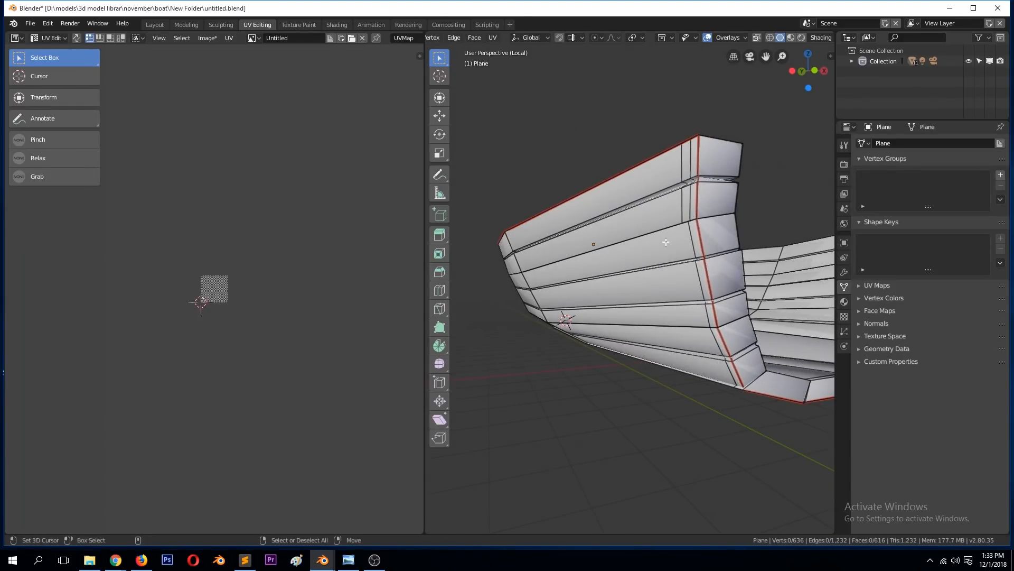
Step: Select the whole hull mesh and unwrap it with Smart UV Project at the default settings
key("a")
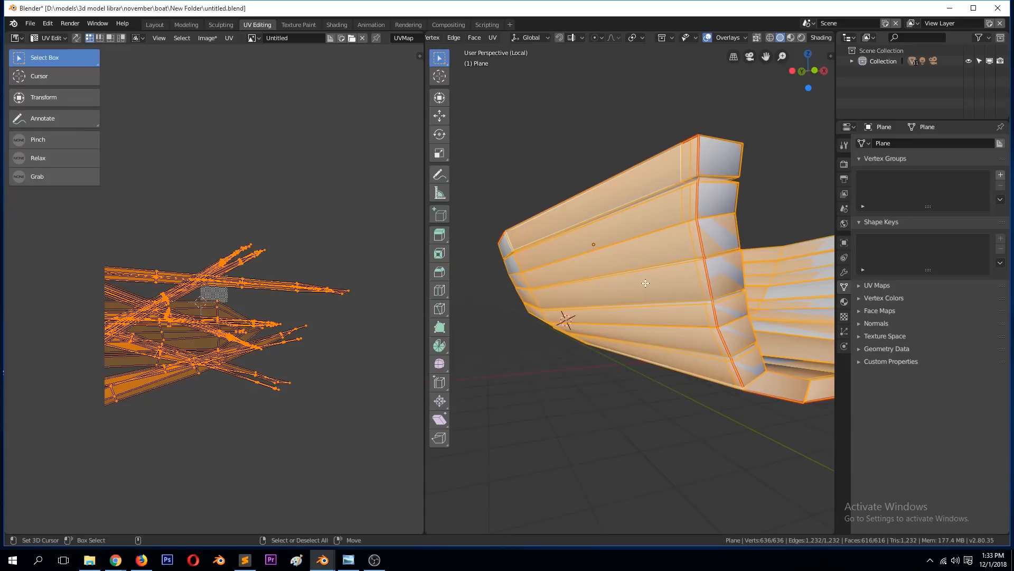
key("u")
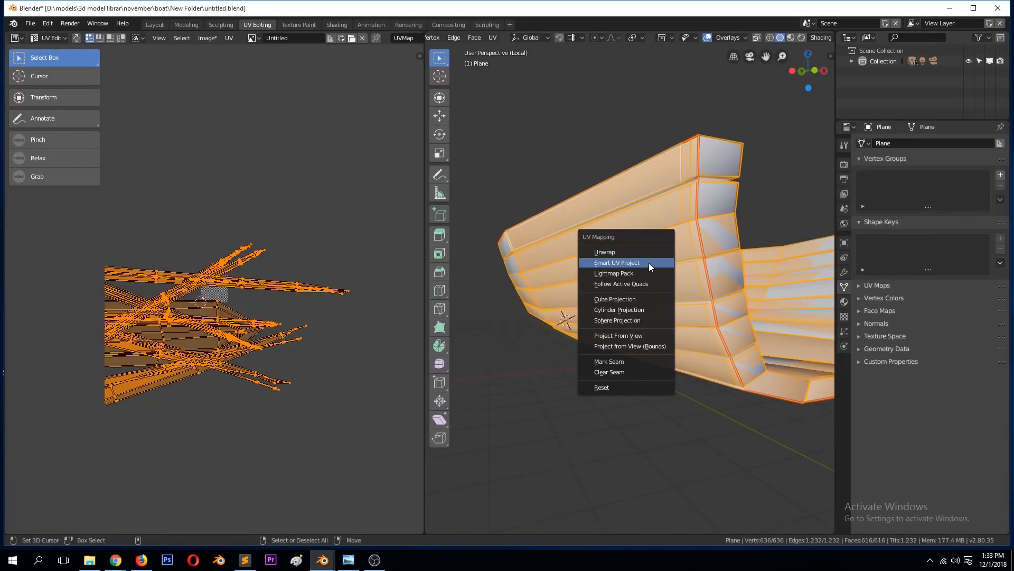
left_click(648, 262)
left_click(655, 339)
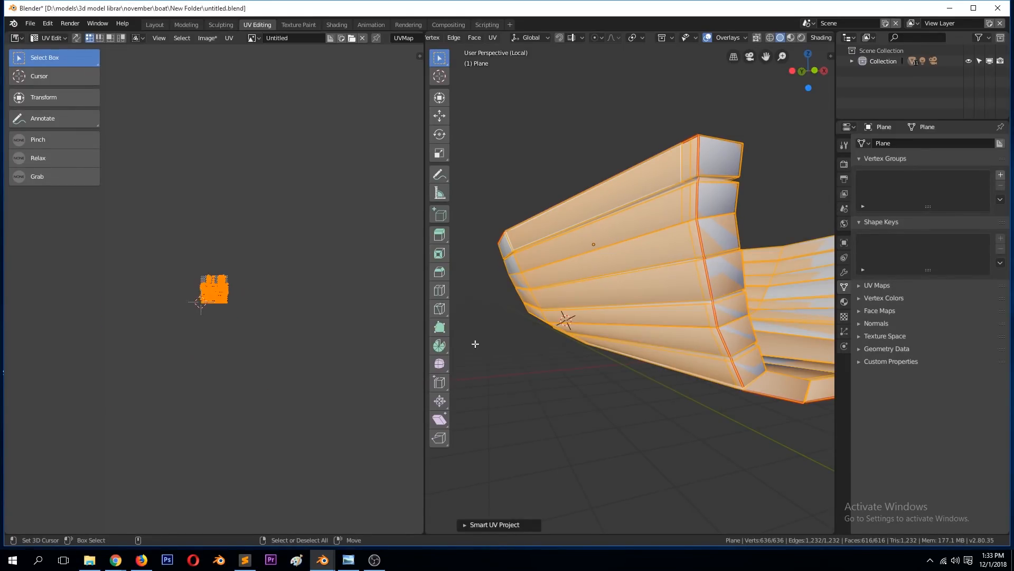
scroll(211, 272, "up", 10)
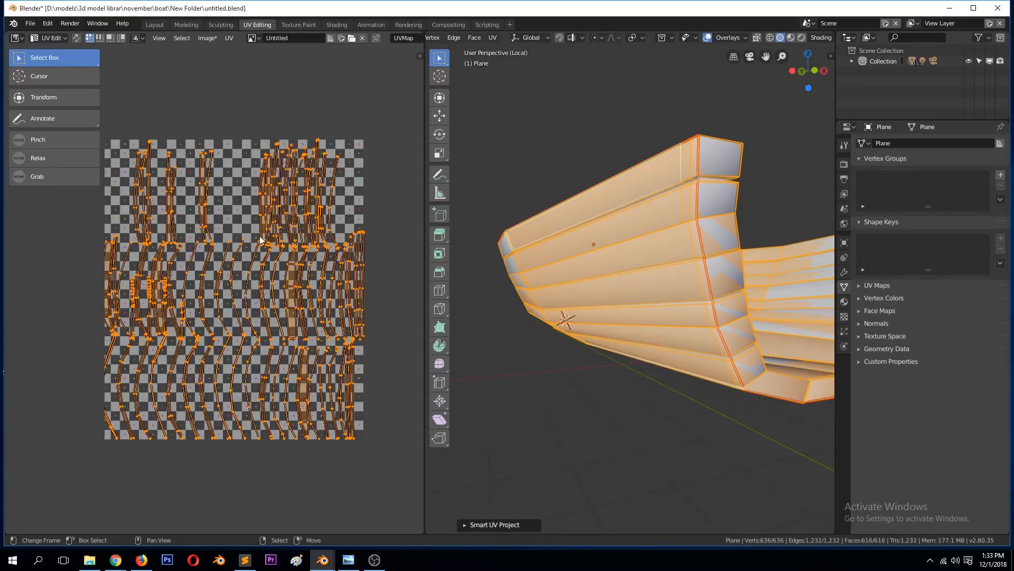
Step: Switch to the Shading workspace and check the grid texture on the hull in Edit Mode and Object Mode
key("Tab")
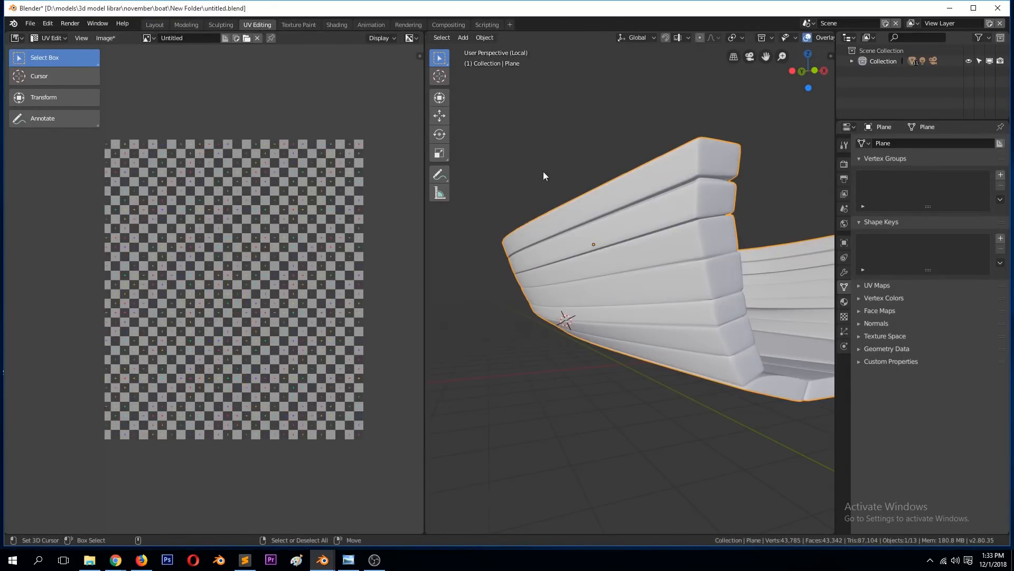
middle_click_drag(404, 185, 369, 289)
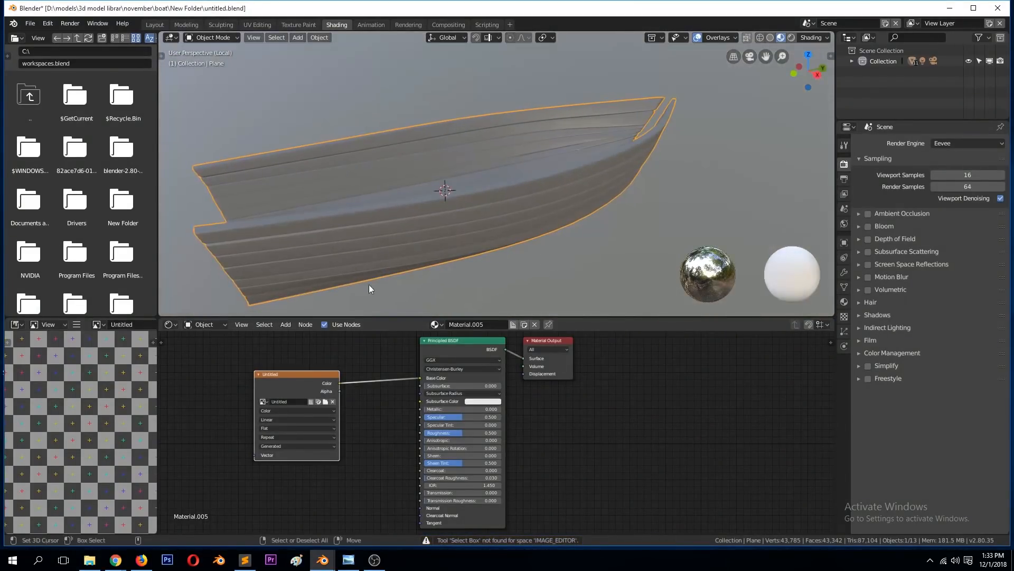
left_click(443, 247)
key("Tab")
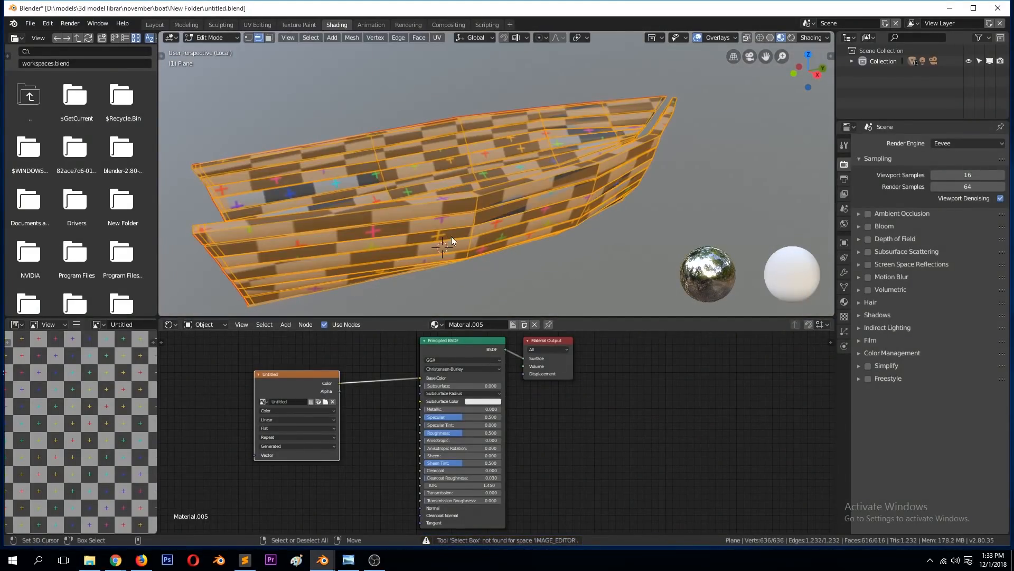
key("Tab")
middle_click_drag(615, 197, 557, 210)
Step: Delete the Untitled image texture node from the hull's material, spacing out the remaining nodes, and save the file
key("ctrl+s")
left_click_drag(474, 346, 652, 363)
left_click(311, 375)
key("x")
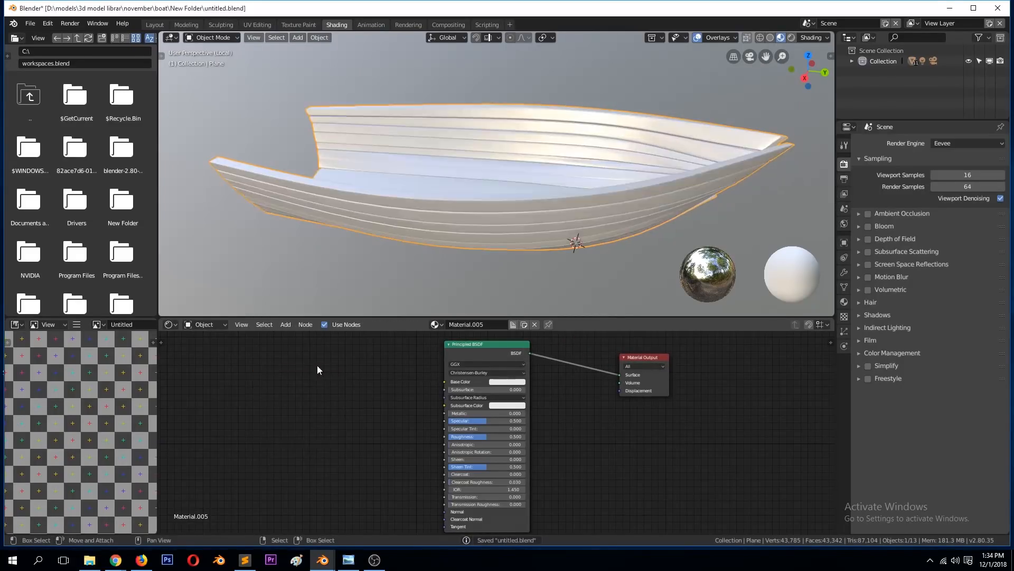
key("ctrl+s")
Step: Browse to the D:\models\3d model librar\TEXTURES folder in the workspace's file browser
left_click(66, 50)
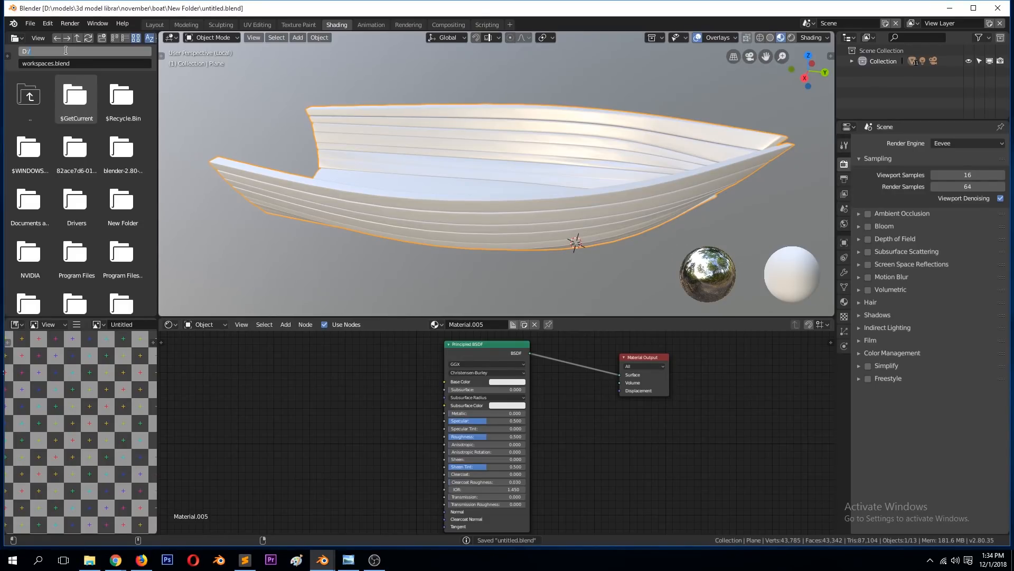
type("D:/")
key("Return")
left_click(232, 98)
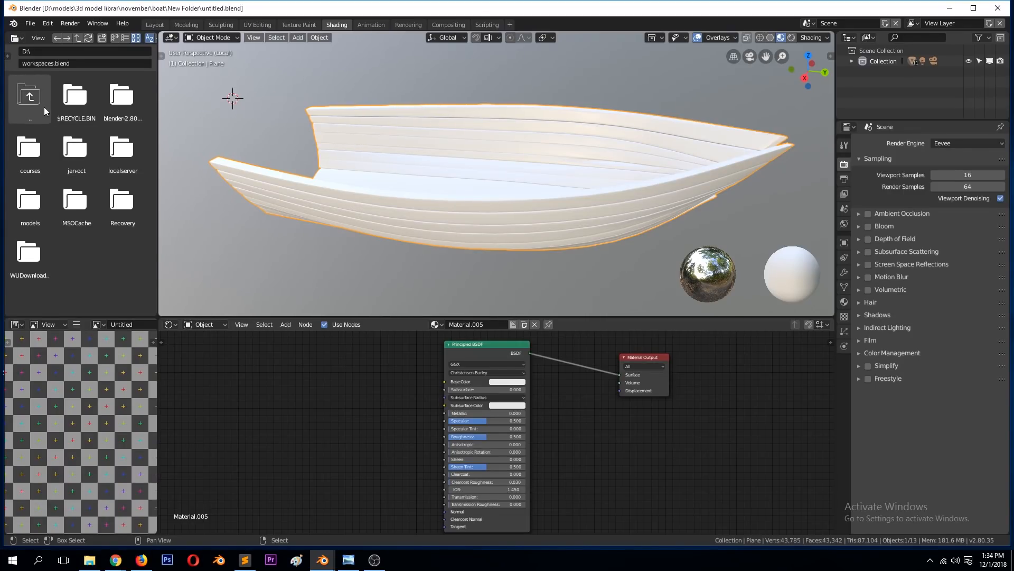
left_click(30, 200)
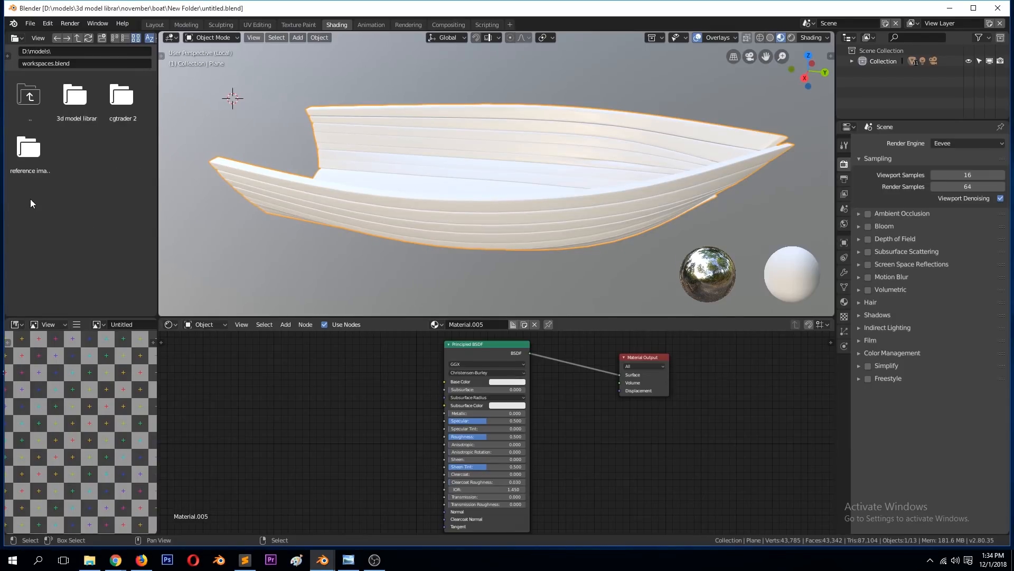
double_click(78, 109)
double_click(85, 204)
Step: Add Wood07_col.jpg from the textures folder to the hull's material and connect its Color to Base Color
scroll(86, 210, "down", 10)
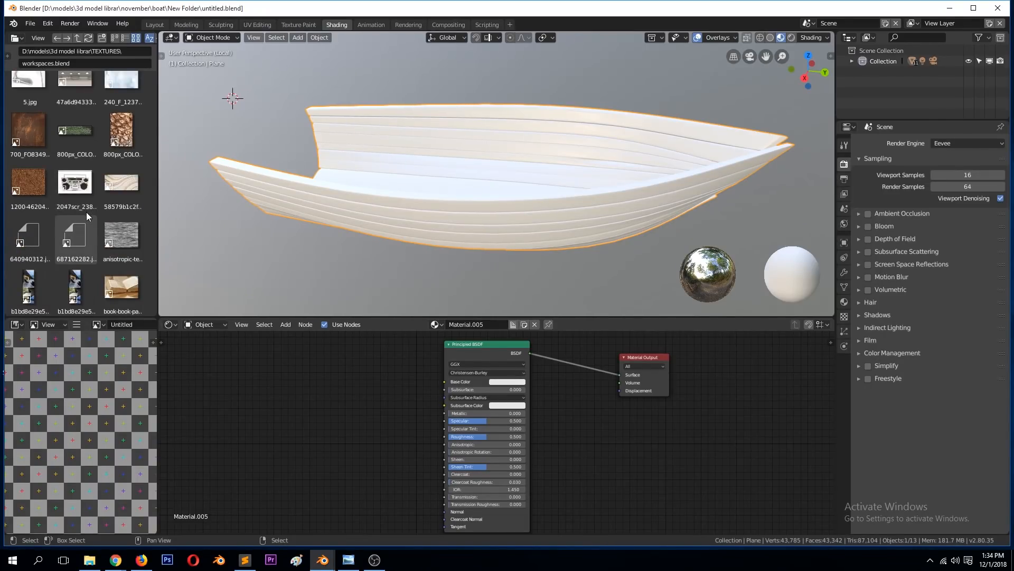
scroll(86, 214, "down", 10)
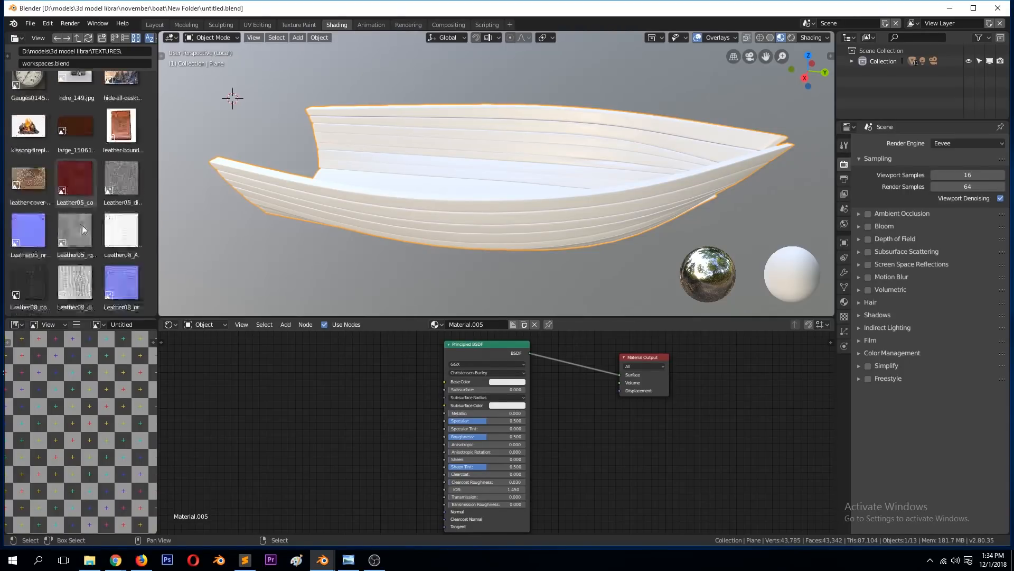
scroll(87, 216, "down", 5)
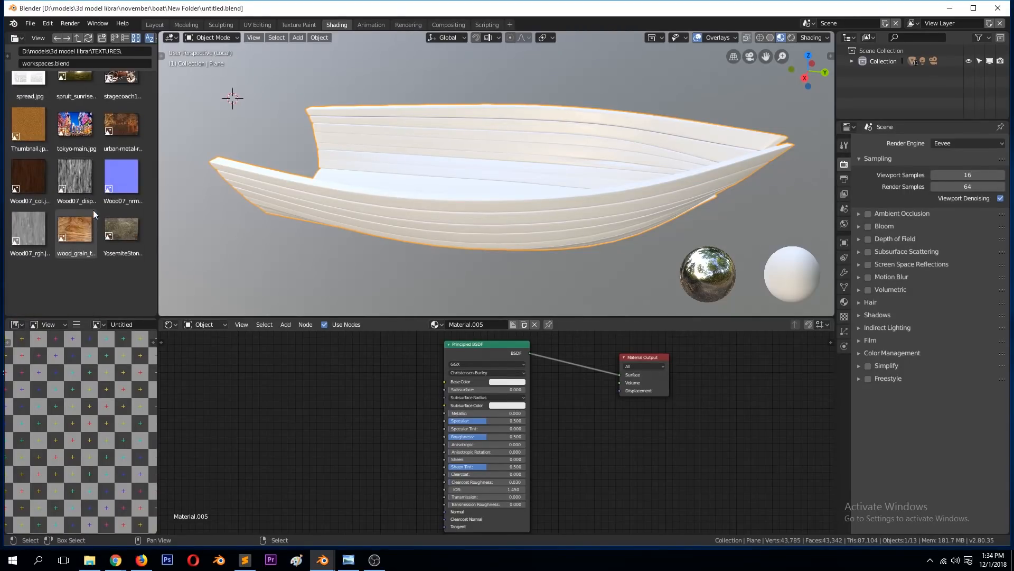
left_click(48, 188)
left_click_drag(47, 214, 444, 380)
middle_click_drag(595, 195, 328, 137)
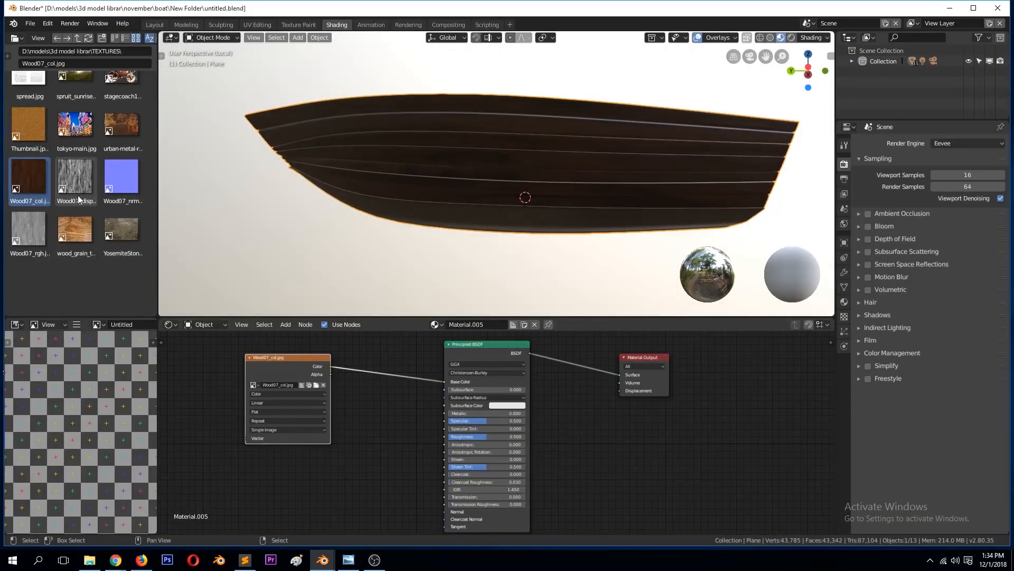
Step: Add the Wood07_disp.jpg texture, connect its Color to the Material Output's Displacement and set it to Non-Color Data
left_click_drag(83, 180, 644, 404)
left_click_drag(646, 363, 735, 366)
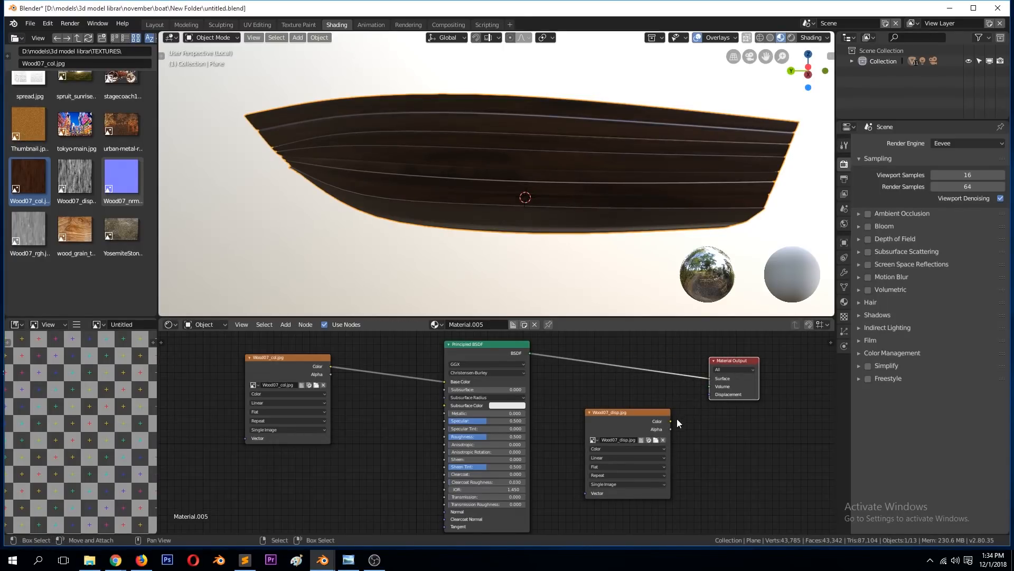
left_click_drag(670, 420, 709, 394)
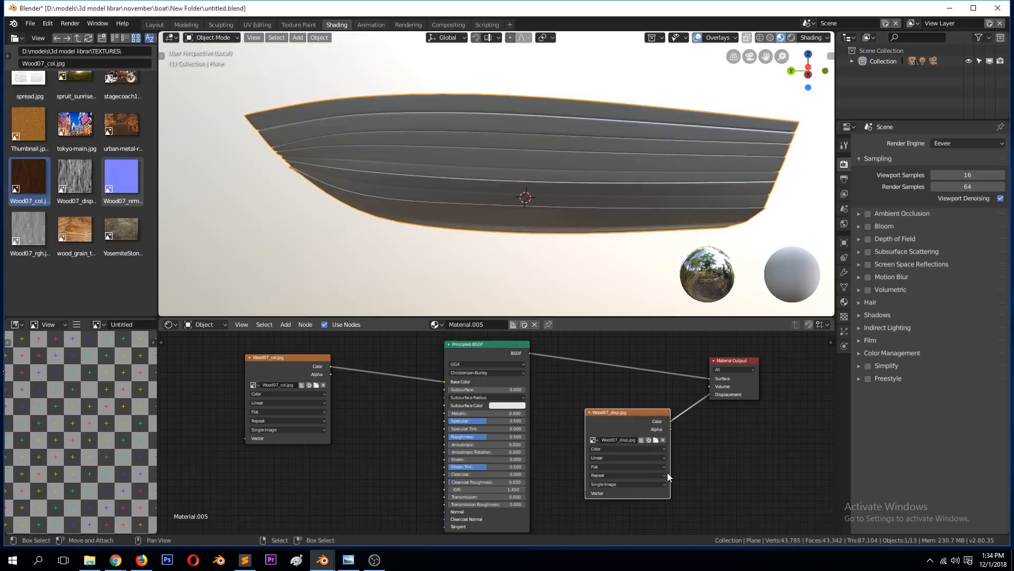
left_click(618, 448)
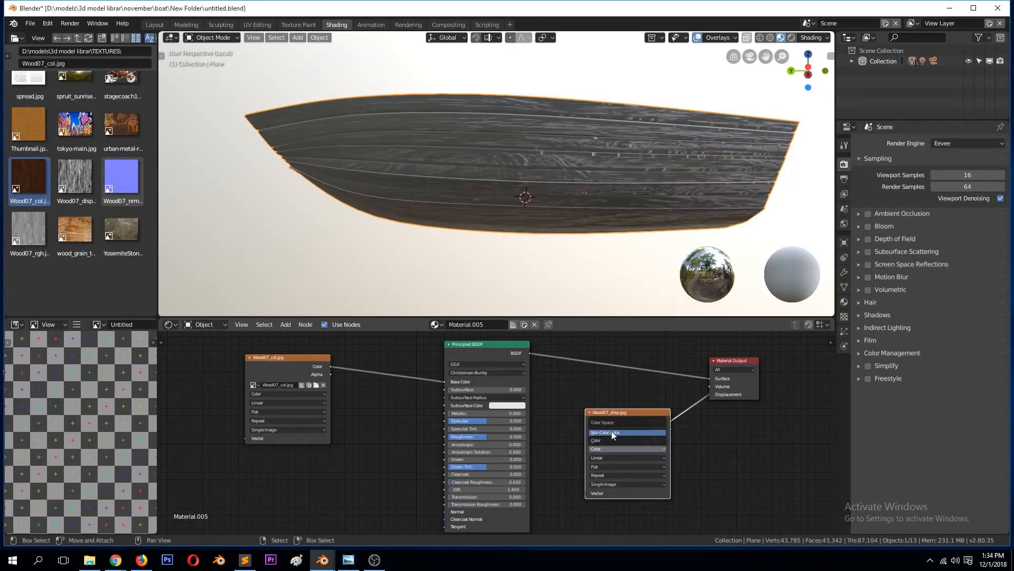
left_click(611, 432)
middle_click_drag(555, 228, 355, 235)
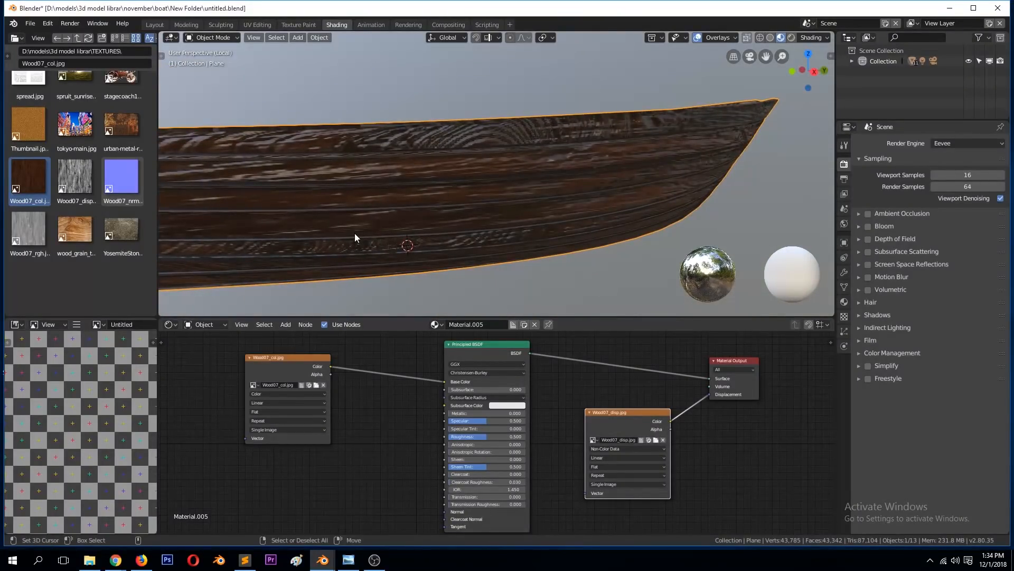
Step: Make room between the displacement texture and the Material Output and insert a Math node on their link
left_click_drag(710, 367, 785, 356)
left_click_drag(662, 408, 629, 383)
key("shift+a")
mouse_move(693, 397)
mouse_move(658, 431)
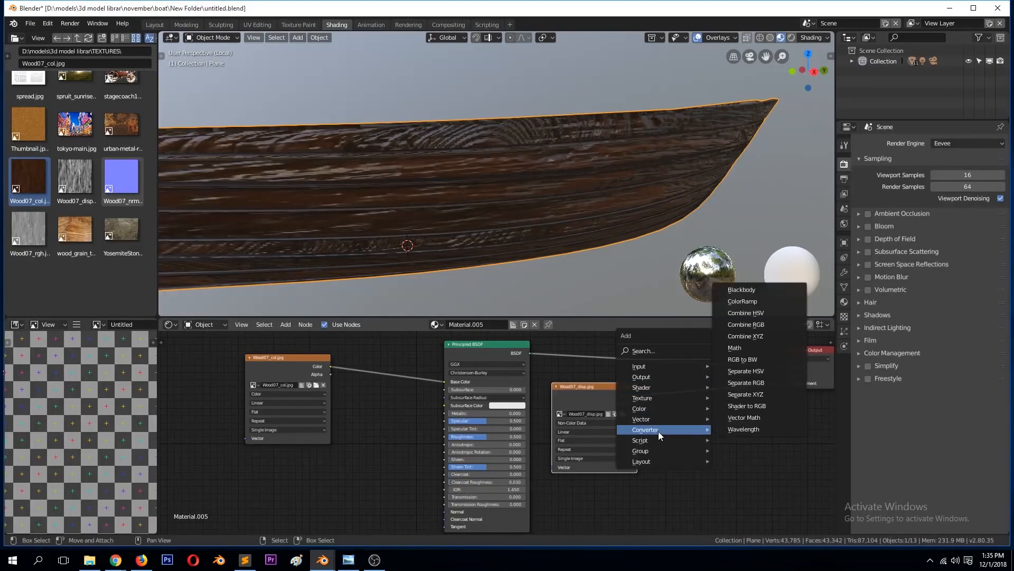
left_click(756, 347)
left_click(767, 439)
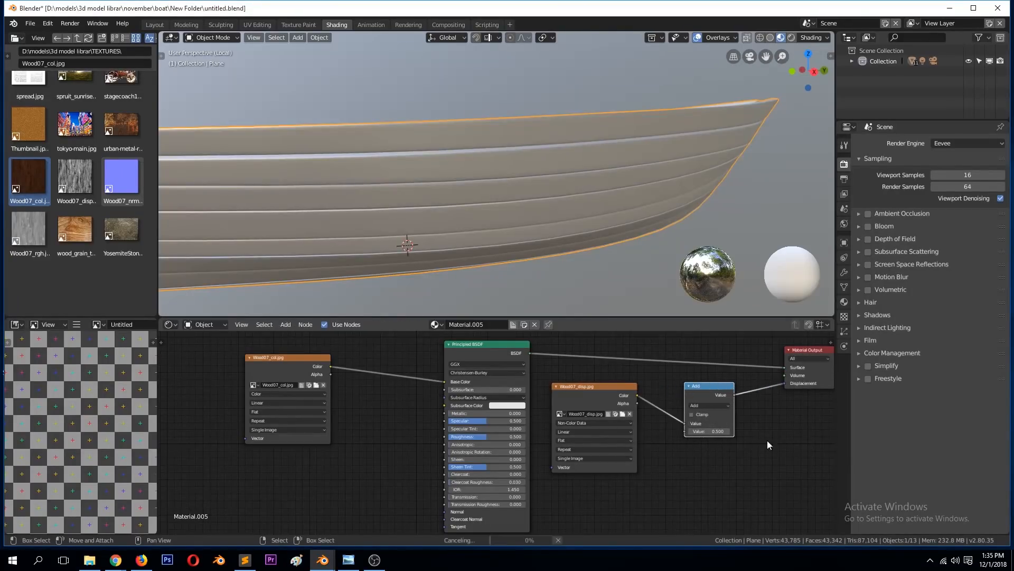
Step: Set the Math node to Multiply with a value of 0.1 and check the displacement on the hull
left_click(710, 405)
left_click(714, 382)
left_click(712, 431)
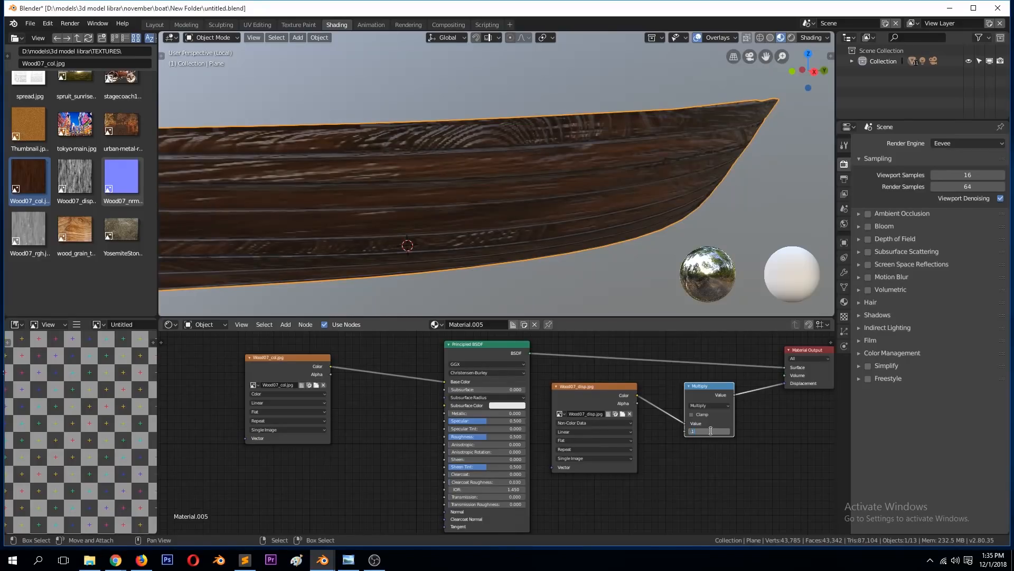
type(".1")
key("Return")
middle_click_drag(534, 192, 471, 167)
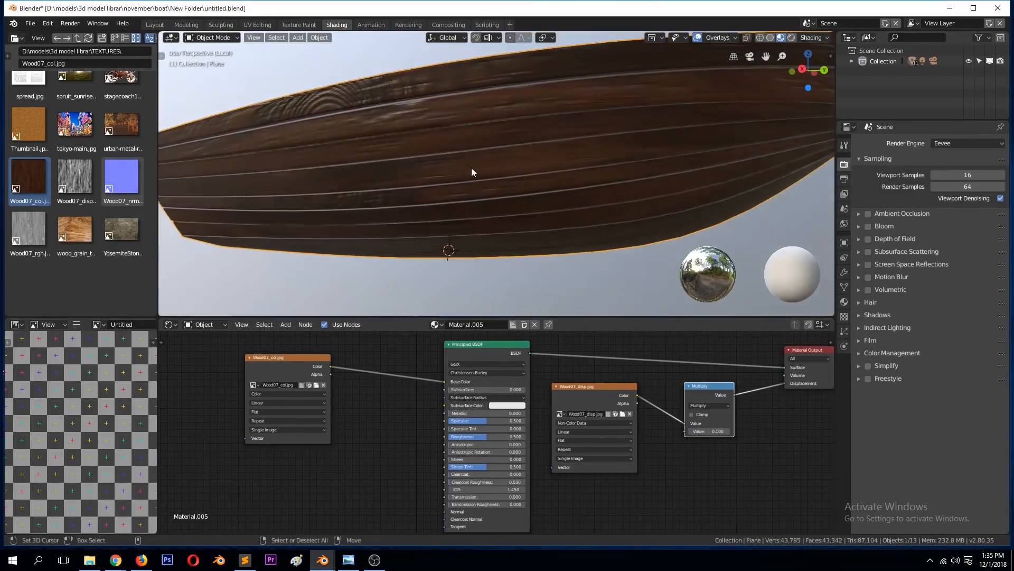
scroll(471, 167, "down", 1)
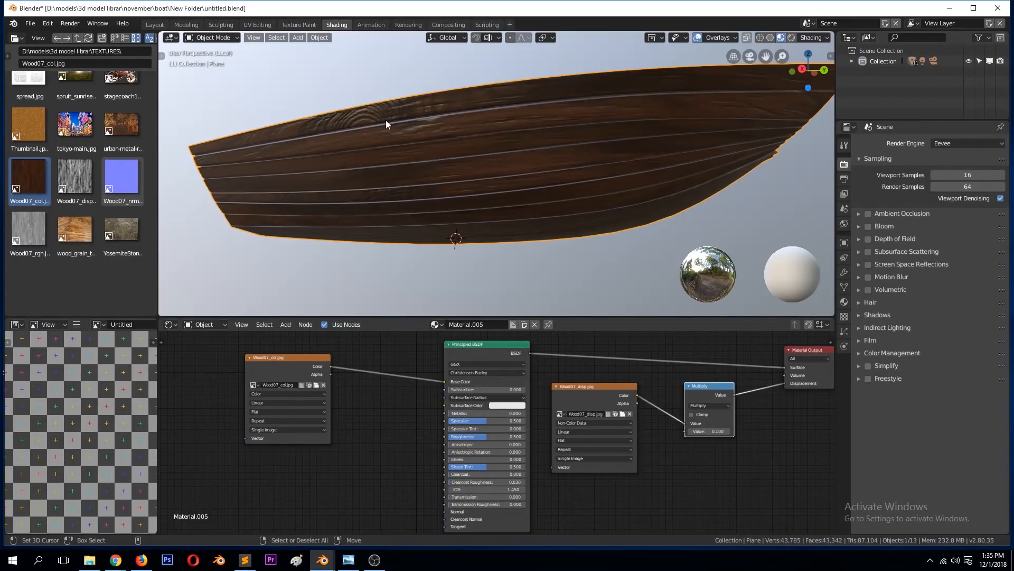
Step: Open the hull's mesh for editing in the UV Editing workspace and display its material in the viewport
key("Tab")
left_click(265, 24)
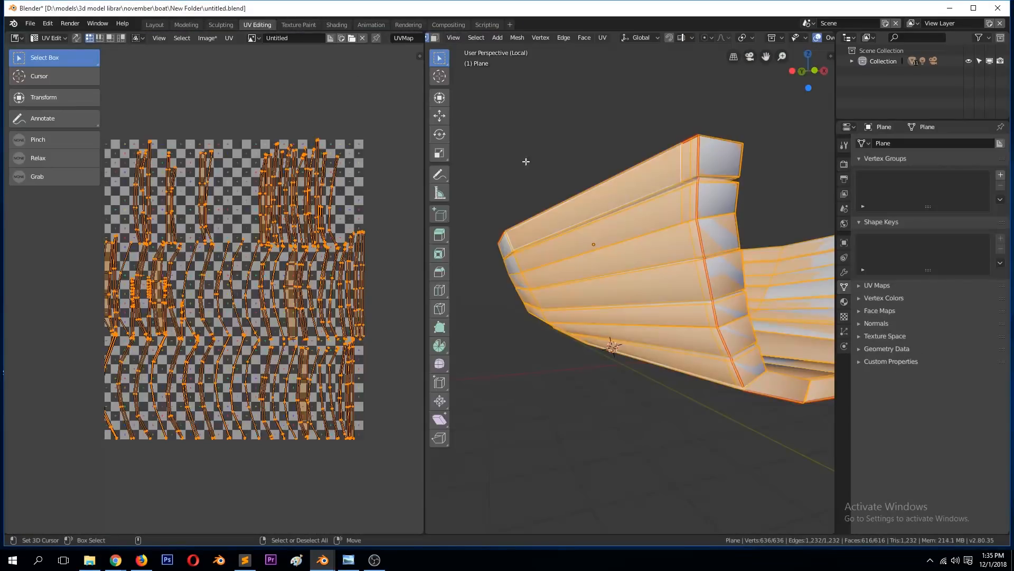
scroll(813, 38, "down", 5)
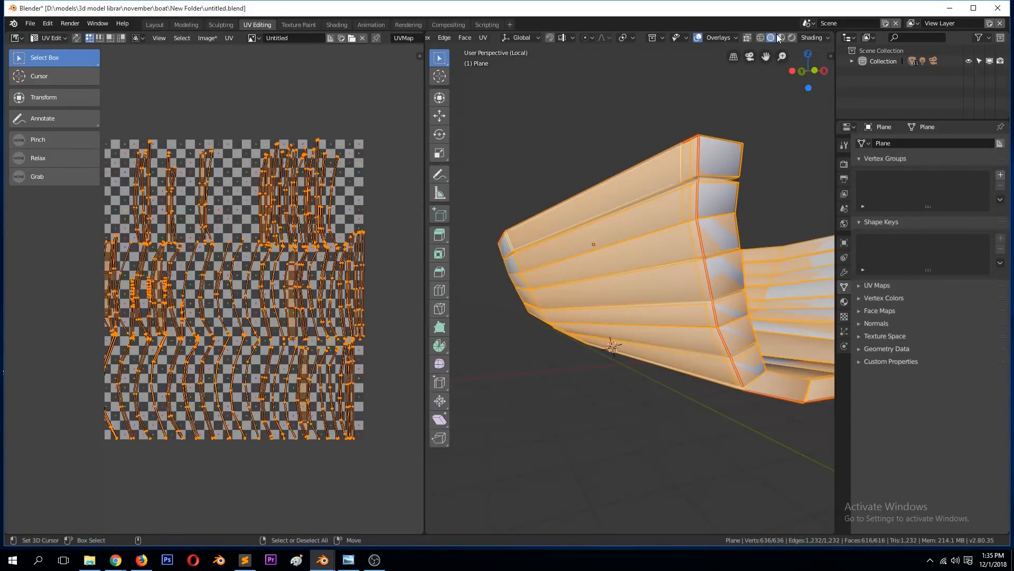
left_click(782, 38)
middle_click_drag(750, 51, 759, 154)
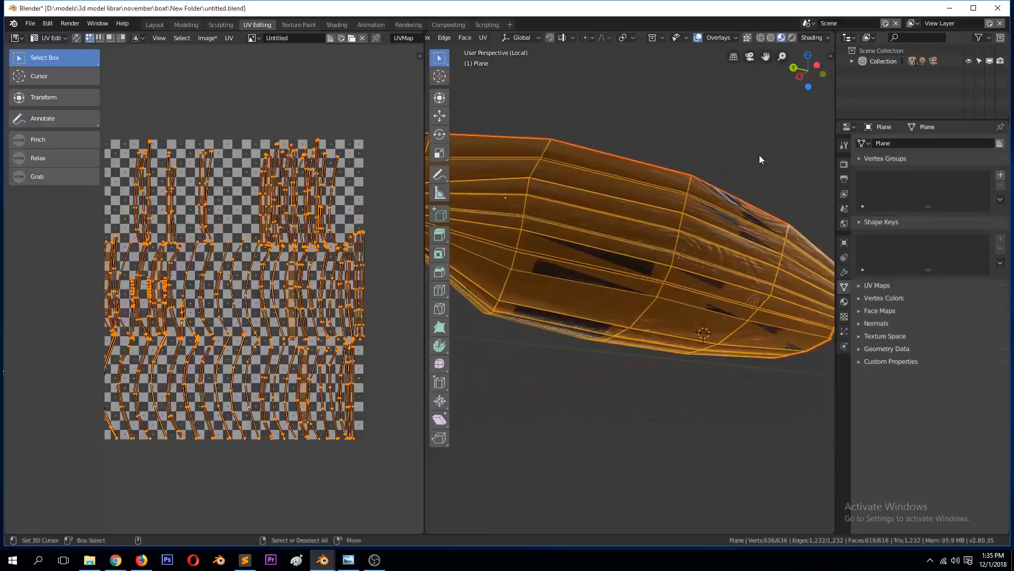
Step: Scale all the hull's UV islands up beyond the image bounds and check the wood grain in Object Mode
key("s")
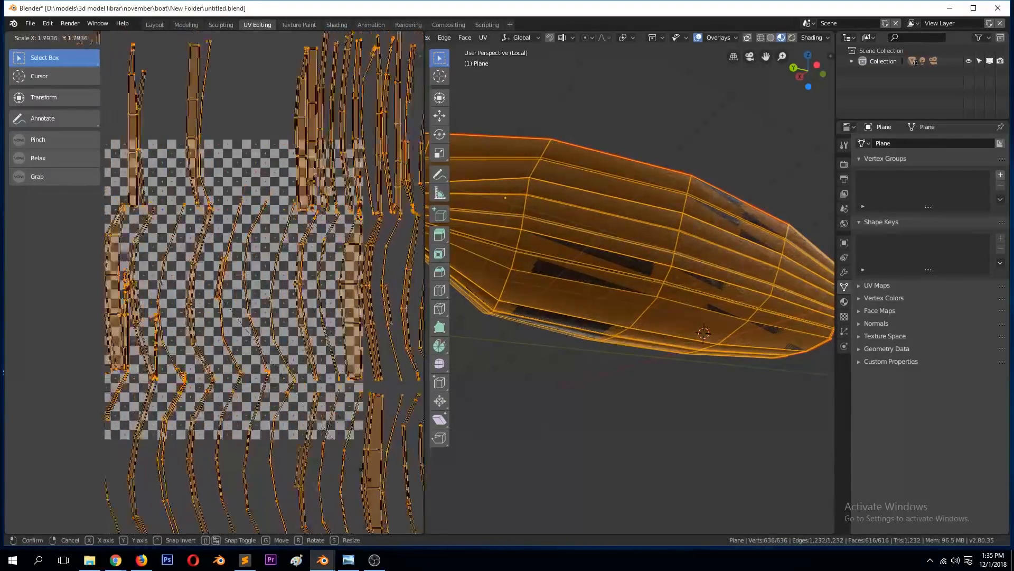
left_click(340, 425)
key("s")
left_click(732, 272)
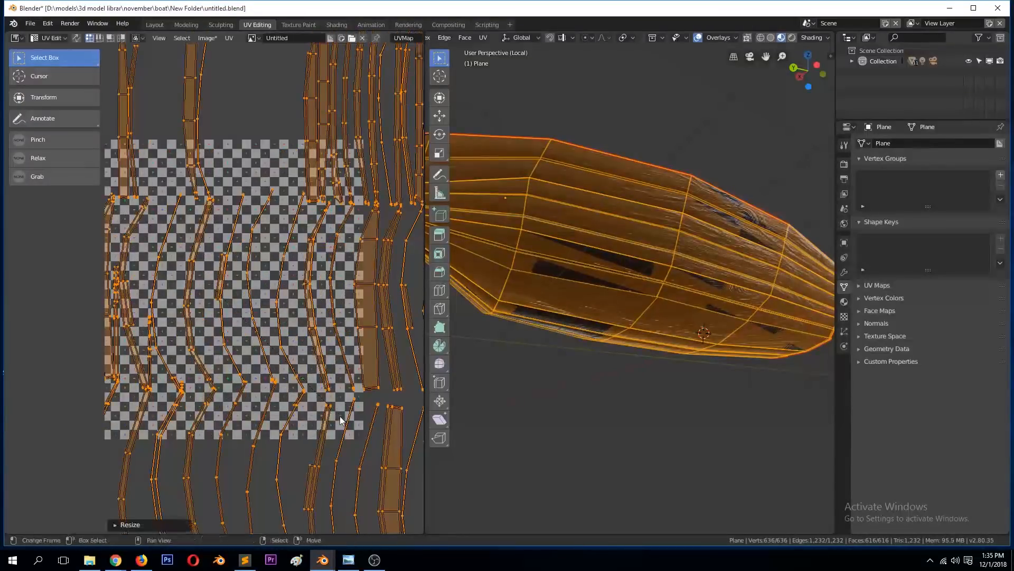
key("Tab")
middle_click_drag(727, 257, 496, 348)
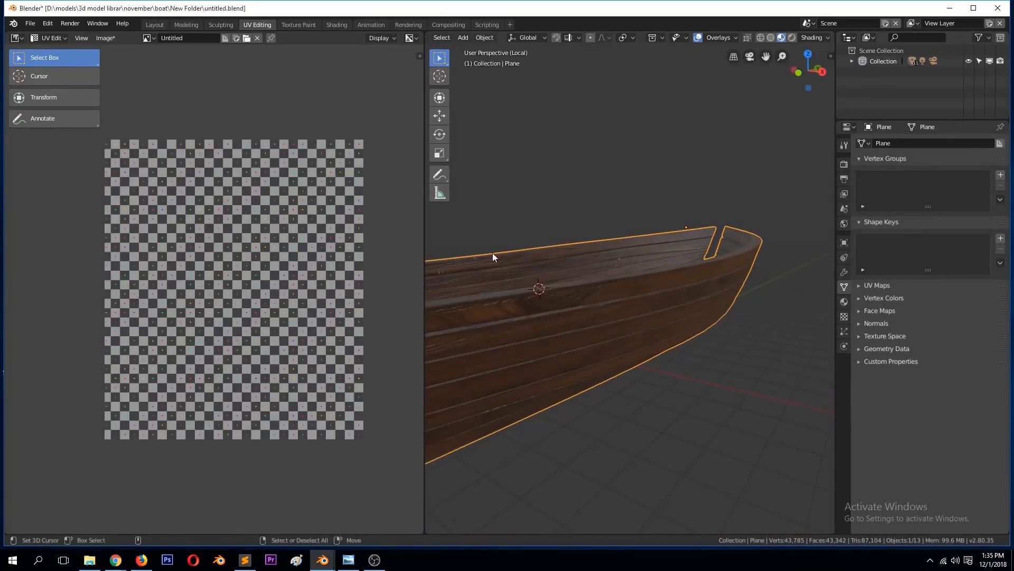
Step: Switch to the Shading workspace and save the file
left_click(336, 25)
key("ctrl+s")
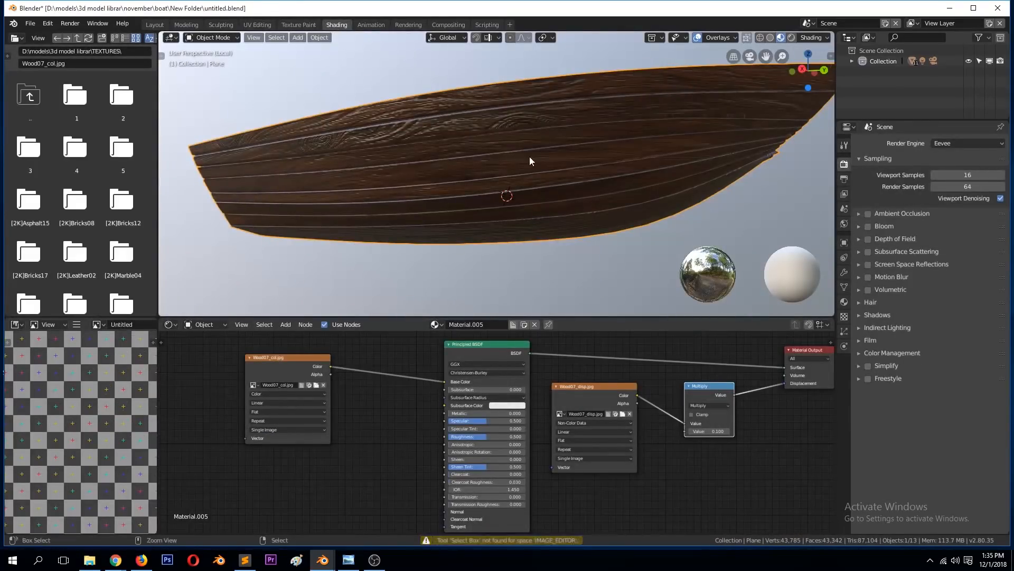
scroll(594, 142, "down", 2)
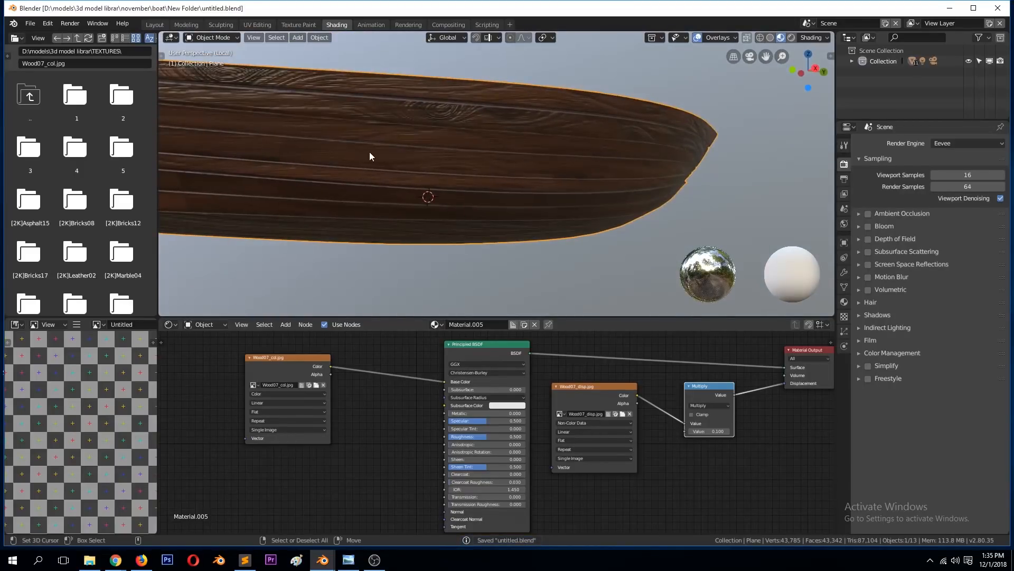
Step: Bring in the Wood07_rgh.jpg texture, feed its color into the Principled BSDF's Roughness, and arrange both image nodes
scroll(371, 154, "down", 3)
scroll(103, 176, "down", 10)
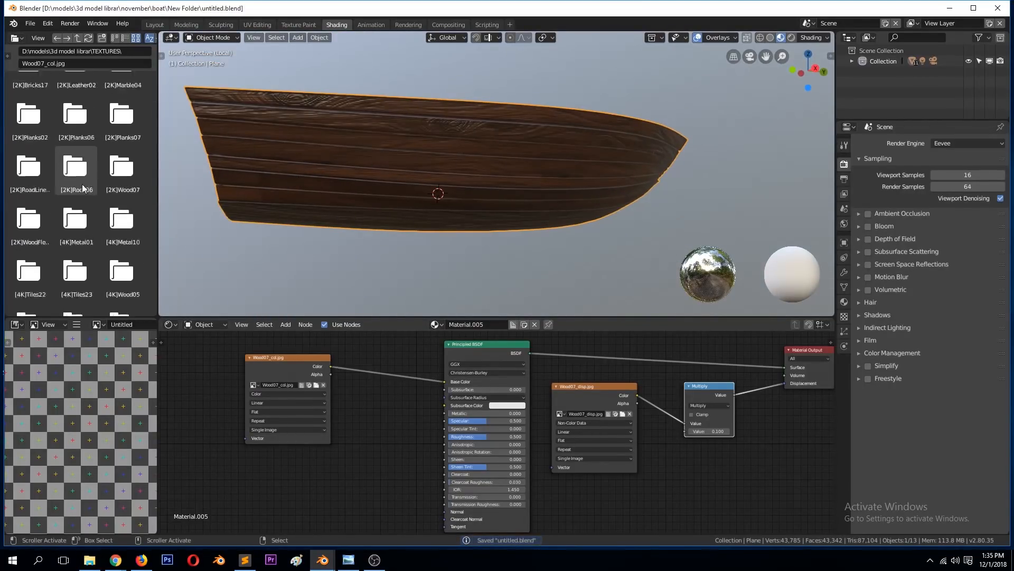
scroll(78, 182, "down", 15)
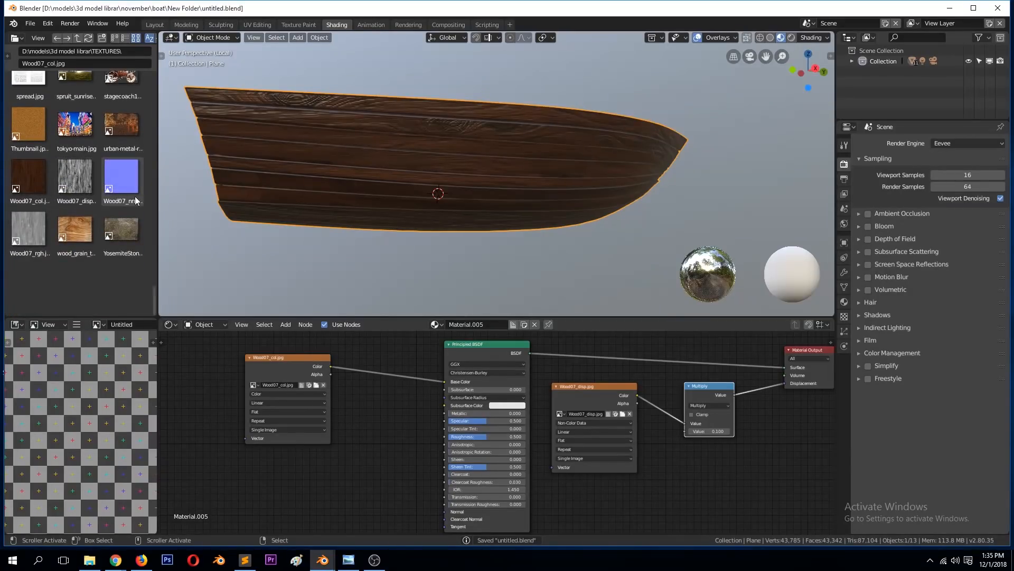
mouse_move(33, 230)
left_mouse_down()
mouse_move(104, 273)
mouse_move(195, 448)
mouse_move(206, 445)
mouse_move(178, 452)
mouse_move(391, 451)
mouse_move(262, 452)
mouse_move(347, 435)
mouse_move(447, 436)
left_mouse_up()
left_click_drag(303, 361, 287, 341)
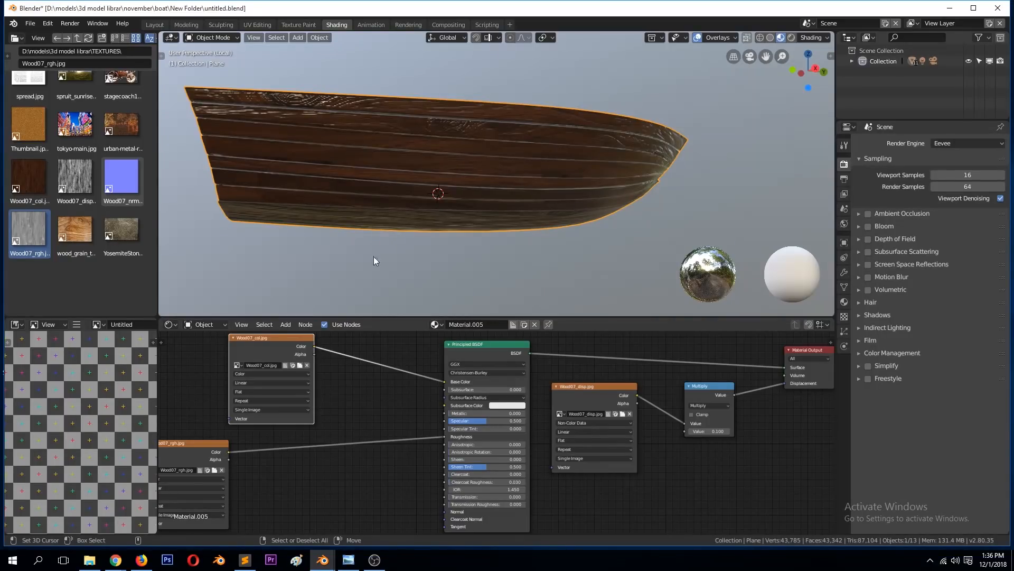
left_click_drag(269, 346, 232, 335)
left_click_drag(214, 443, 256, 429)
middle_click_drag(445, 149, 546, 196)
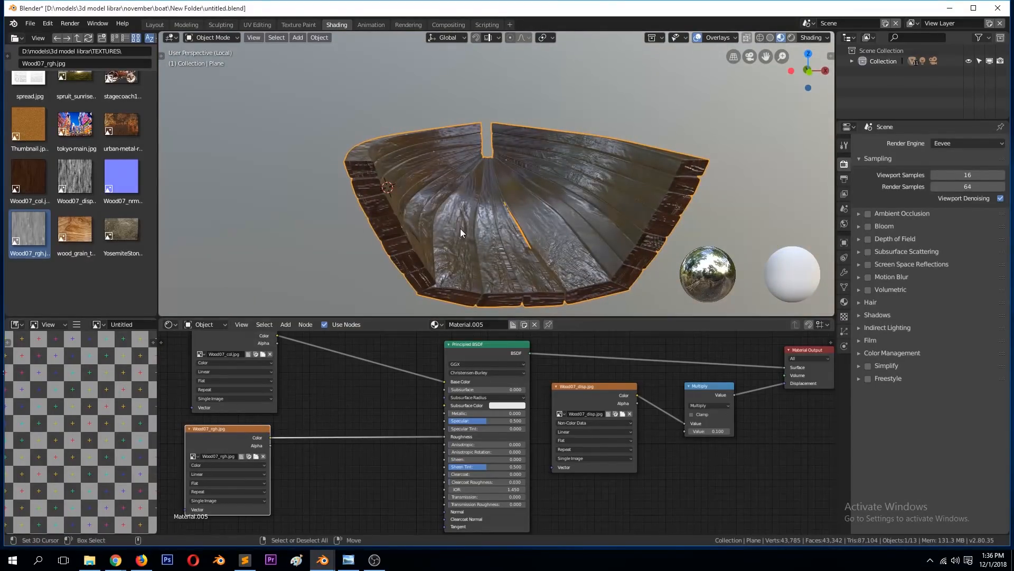
middle_click_drag(376, 214, 359, 182)
Step: Insert a ColorRamp node on the link between the roughness texture and the Principled BSDF
key("shift+a")
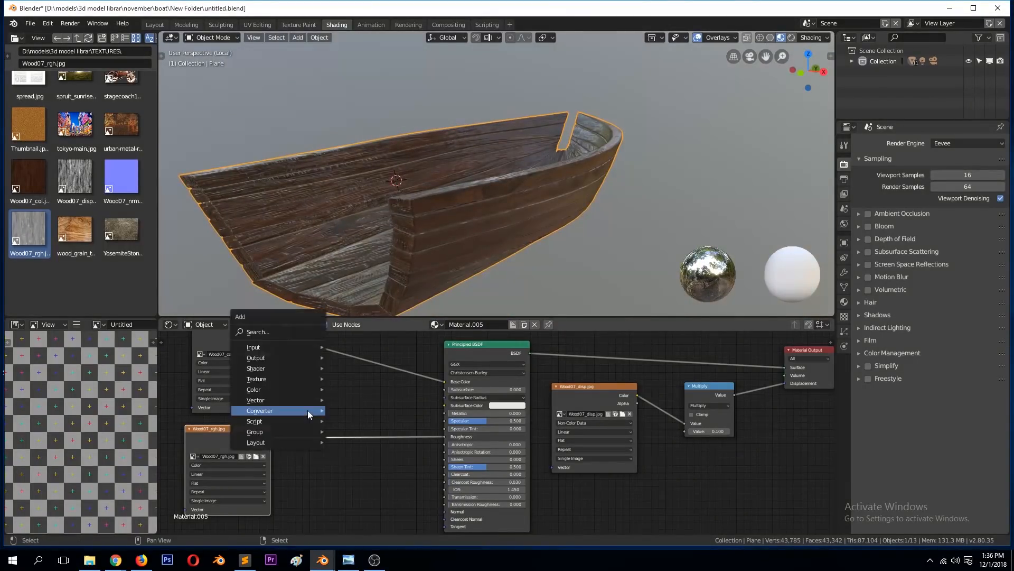
mouse_move(270, 411)
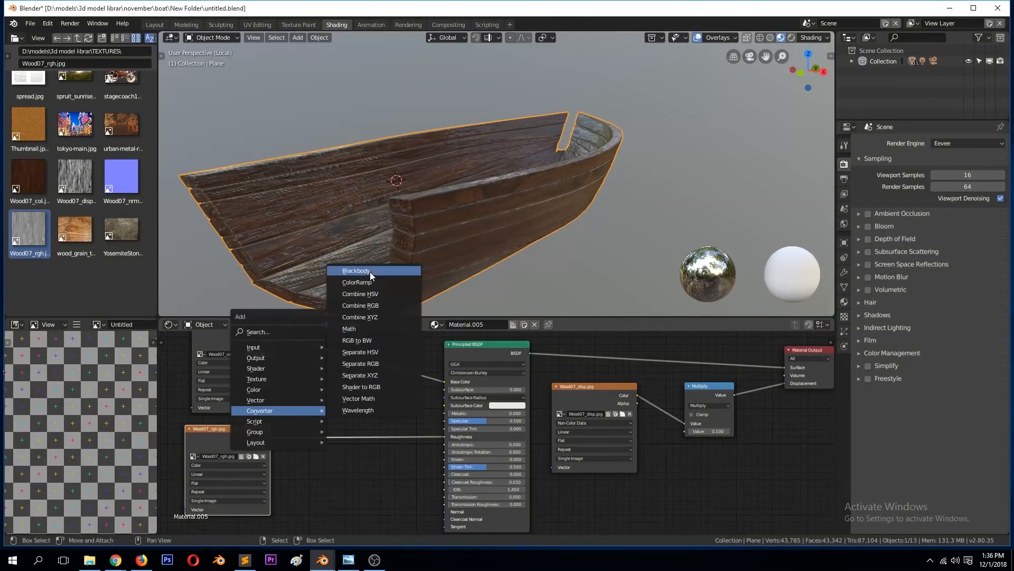
left_click(357, 282)
left_click(302, 412)
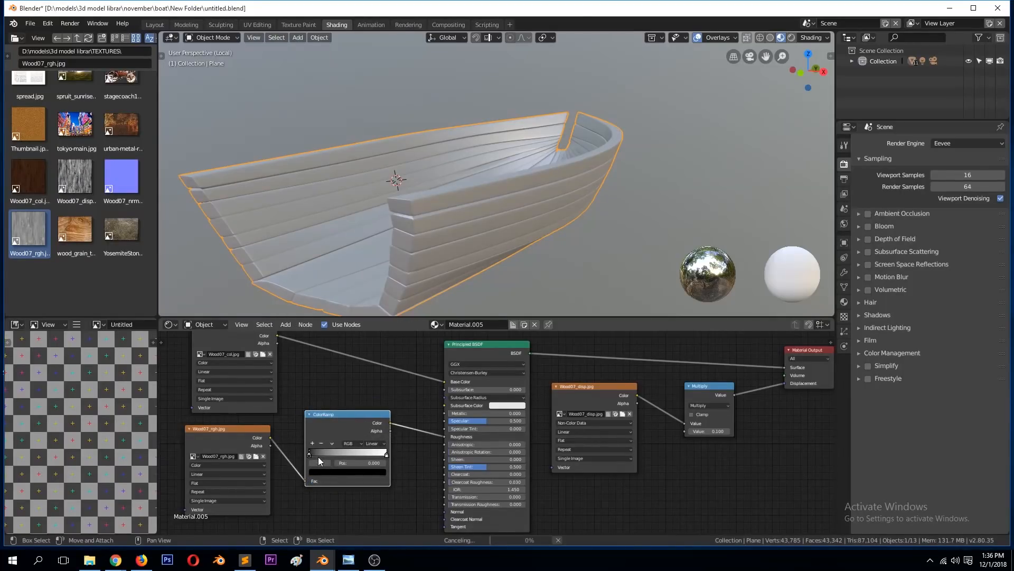
Step: Preview the ColorRamp output on the hull and raise its contrast, with the black stop at 0.227 and the white stop pulled inward
left_click(350, 417, "ctrl+shift")
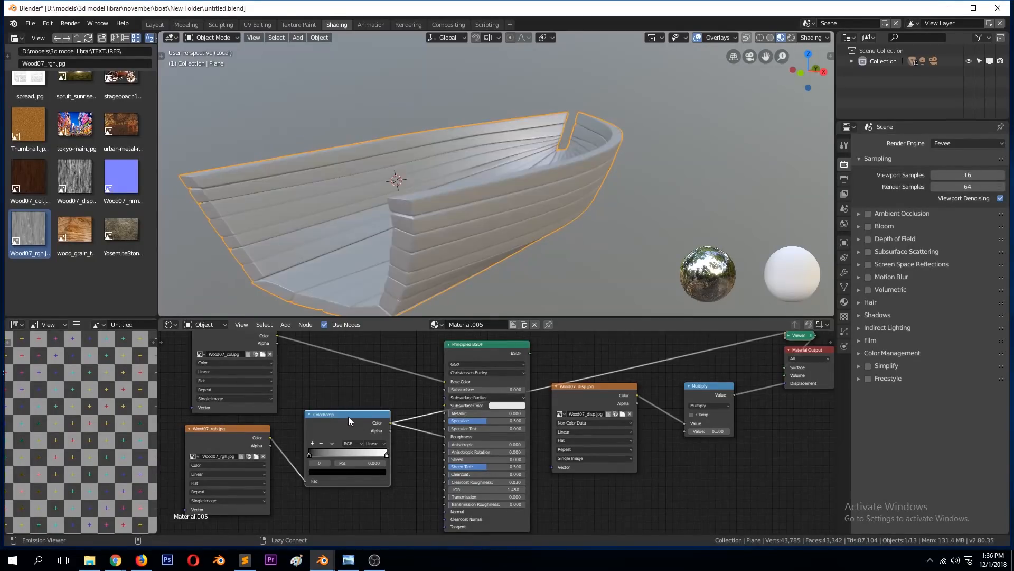
middle_click_drag(407, 204, 542, 185)
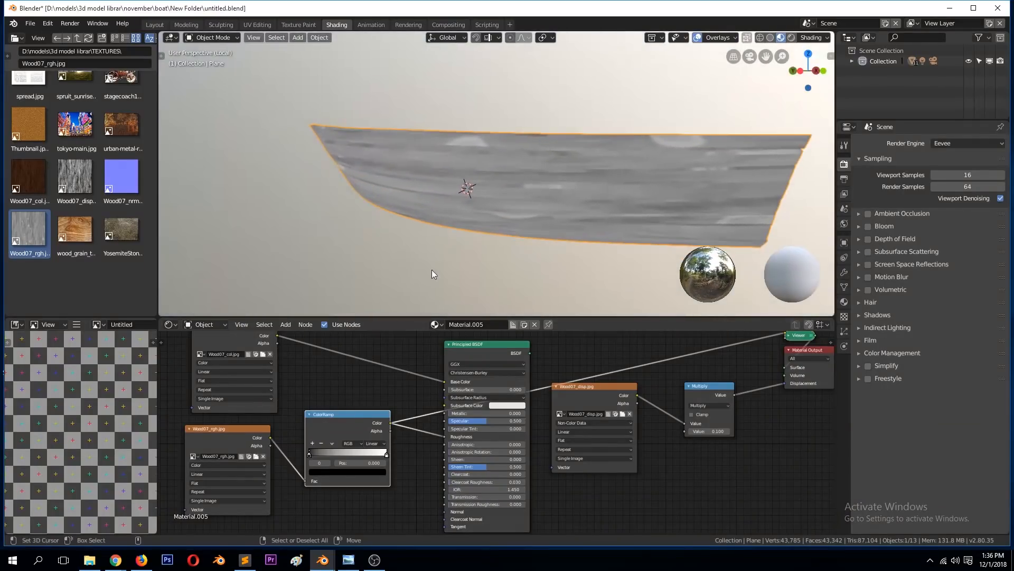
mouse_move(324, 433)
left_mouse_down()
mouse_move(339, 402)
mouse_move(319, 426)
left_mouse_up()
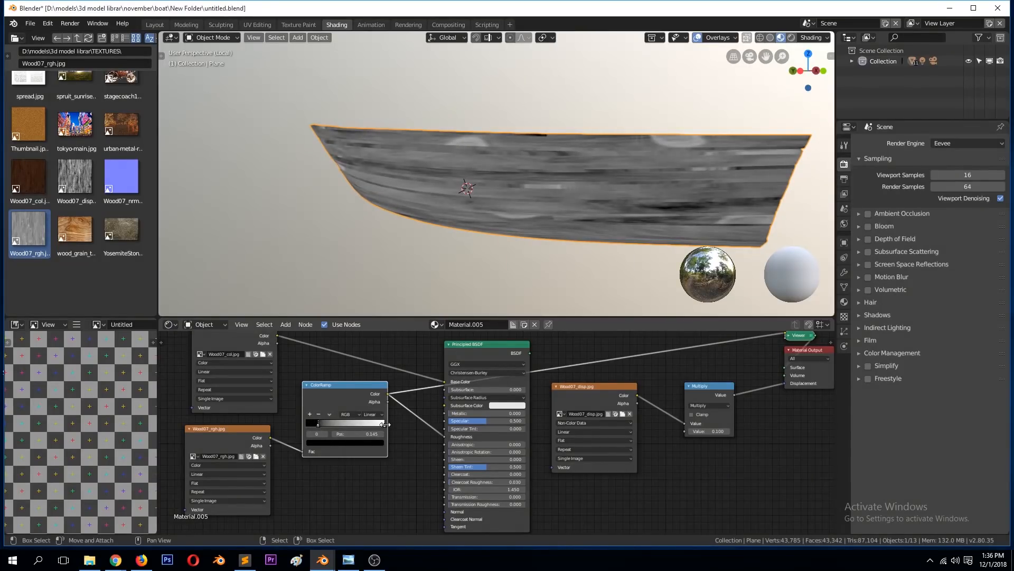
left_click_drag(383, 425, 324, 425)
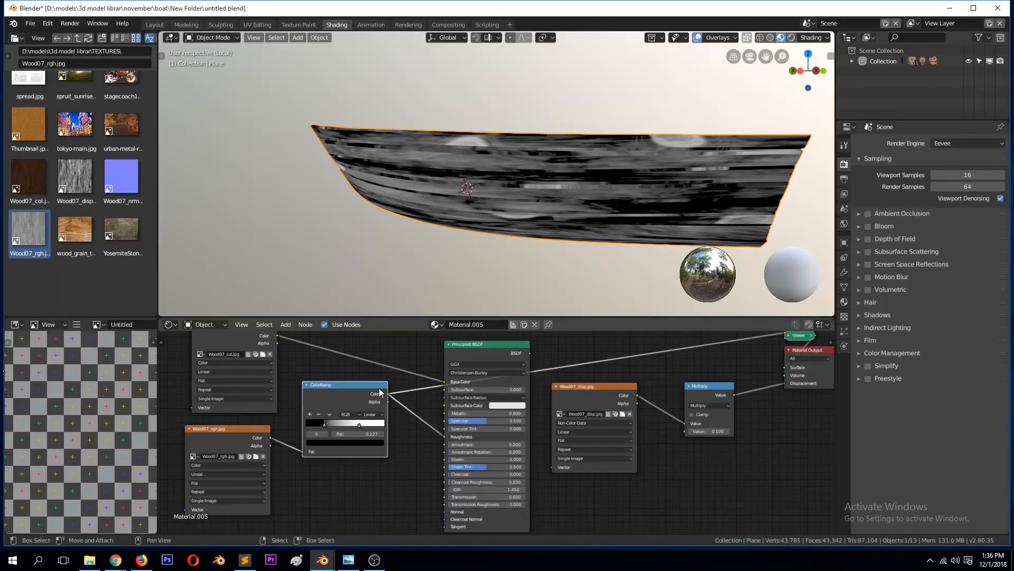
Step: Return the preview to the full Principled BSDF shader, check the hull's reflections, and save the file
middle_click_drag(456, 145, 464, 285)
left_click(501, 347, "ctrl+shift")
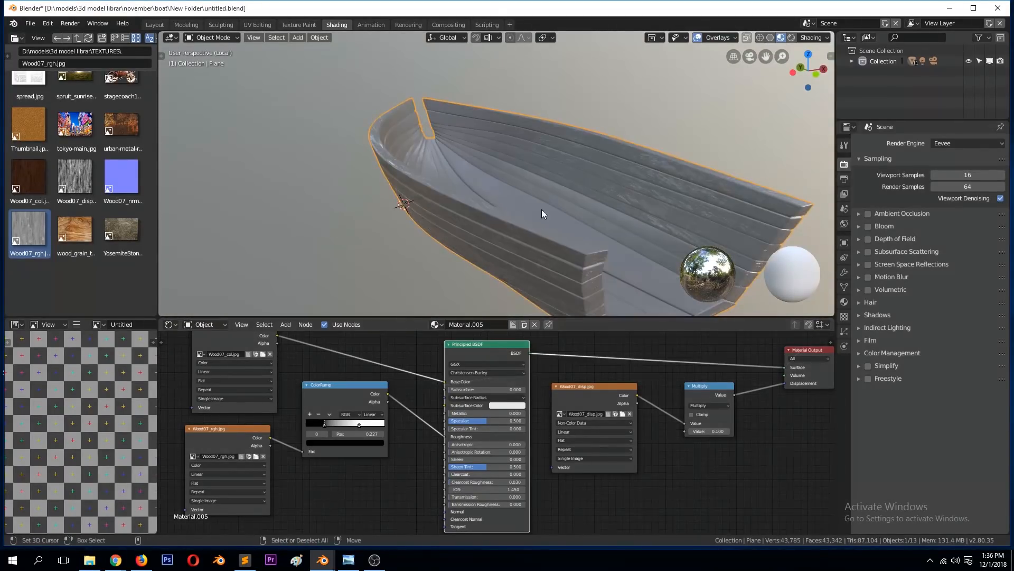
middle_click_drag(543, 202, 597, 176)
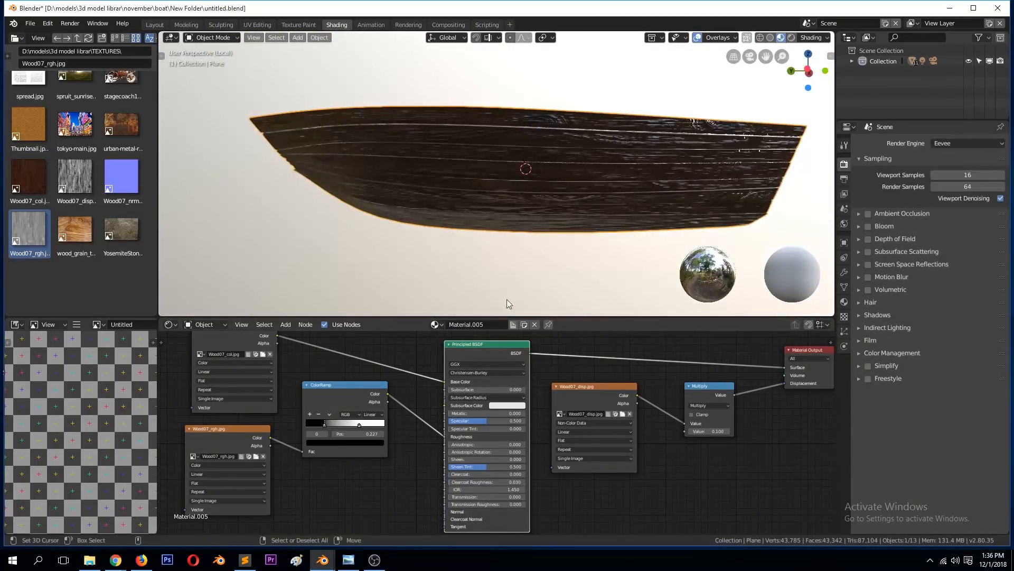
key("ctrl+s")
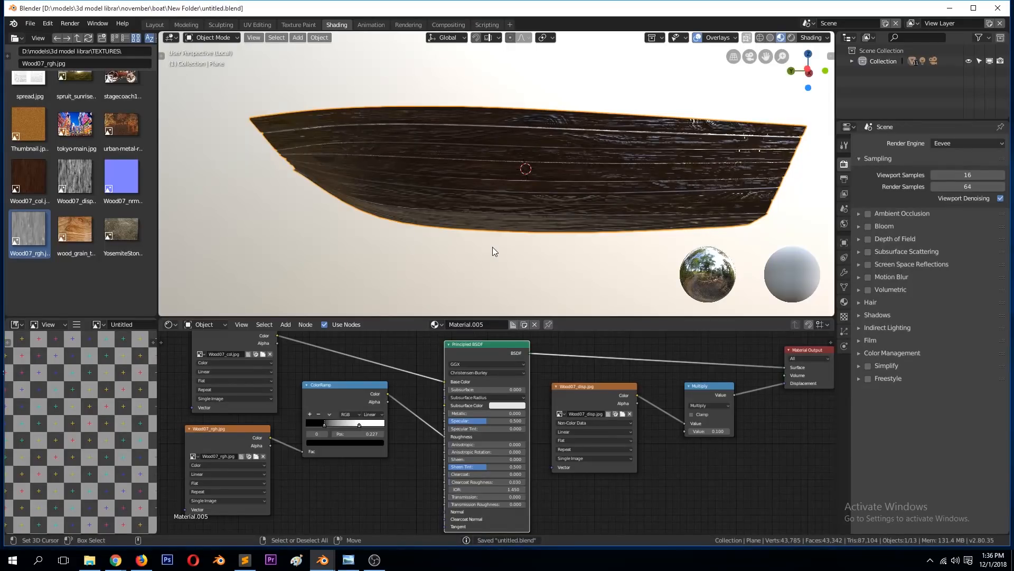
Step: Set Metallic to 1.0 and disconnect the color texture and displacement to isolate the hull's roughness
left_click_drag(465, 413, 523, 413)
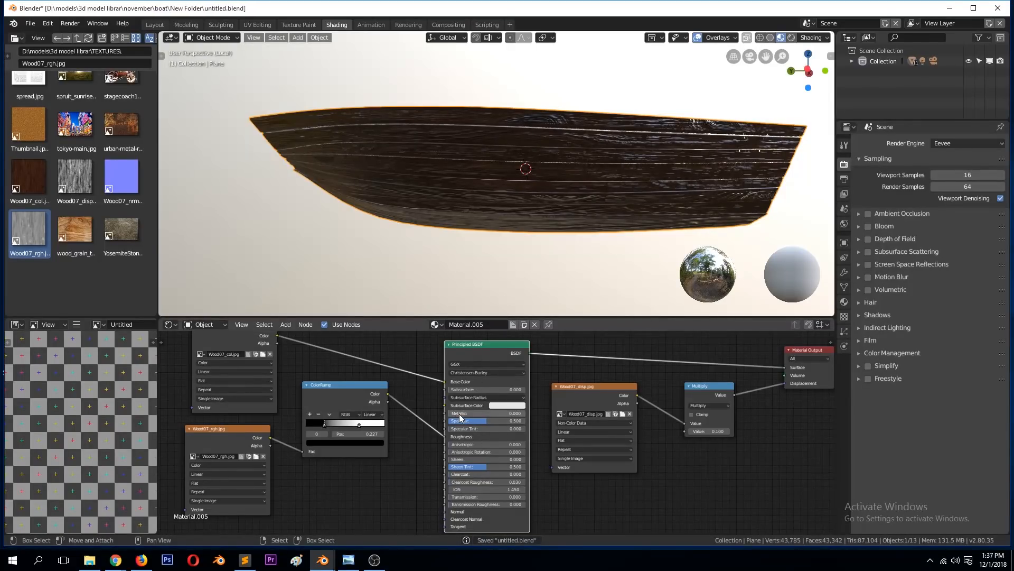
middle_click_drag(619, 185, 565, 204)
left_click_drag(444, 380, 379, 414)
middle_click_drag(538, 202, 464, 213)
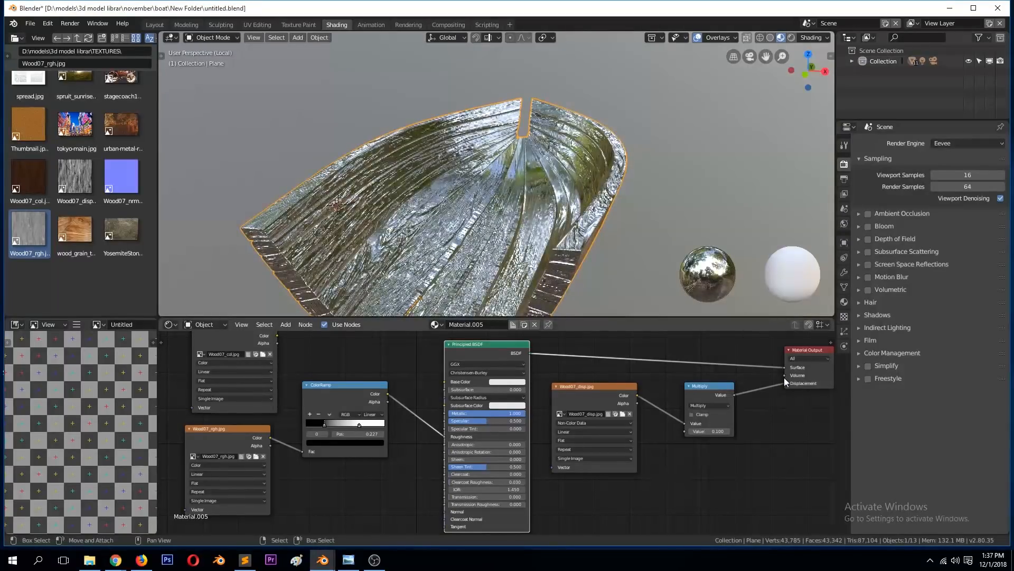
left_click_drag(785, 384, 768, 381)
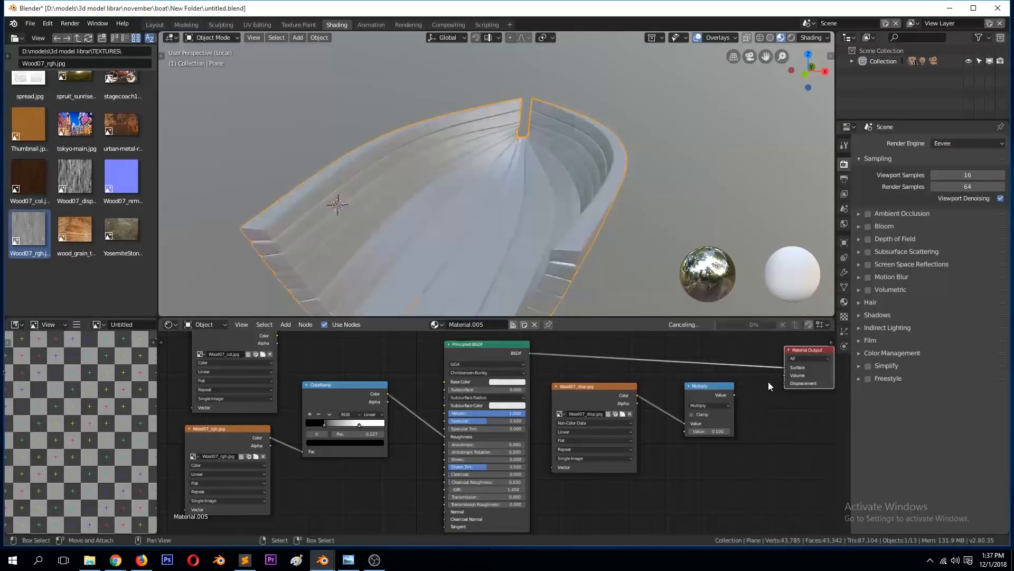
key("ctrl+s")
Step: Narrow the roughness ColorRamp, with the dark stop at 0.223 and the white stop close beside it
middle_click_drag(453, 206, 482, 197)
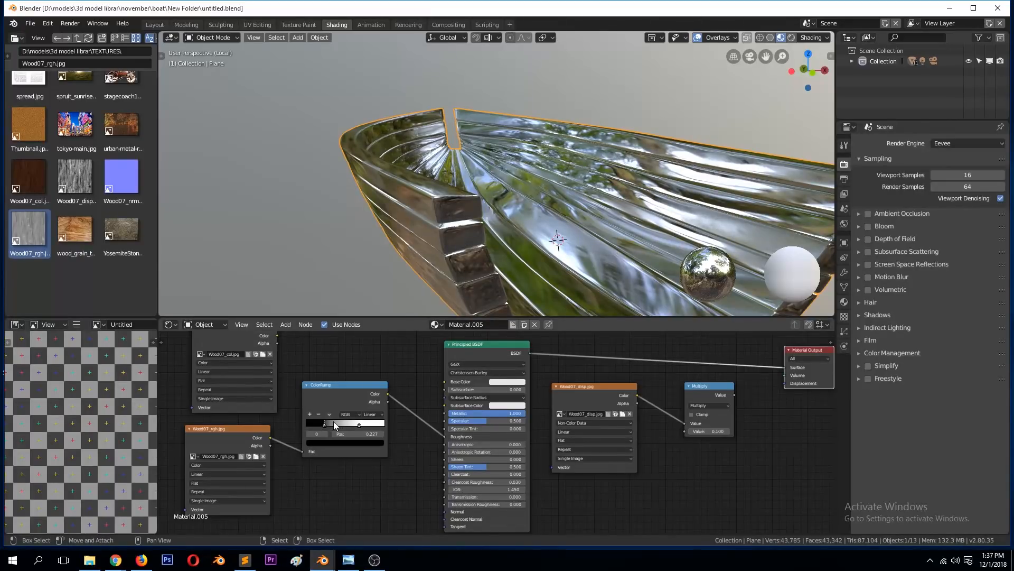
mouse_move(323, 424)
left_mouse_down()
mouse_move(356, 426)
mouse_move(323, 421)
left_mouse_up()
middle_click_drag(650, 199, 533, 205)
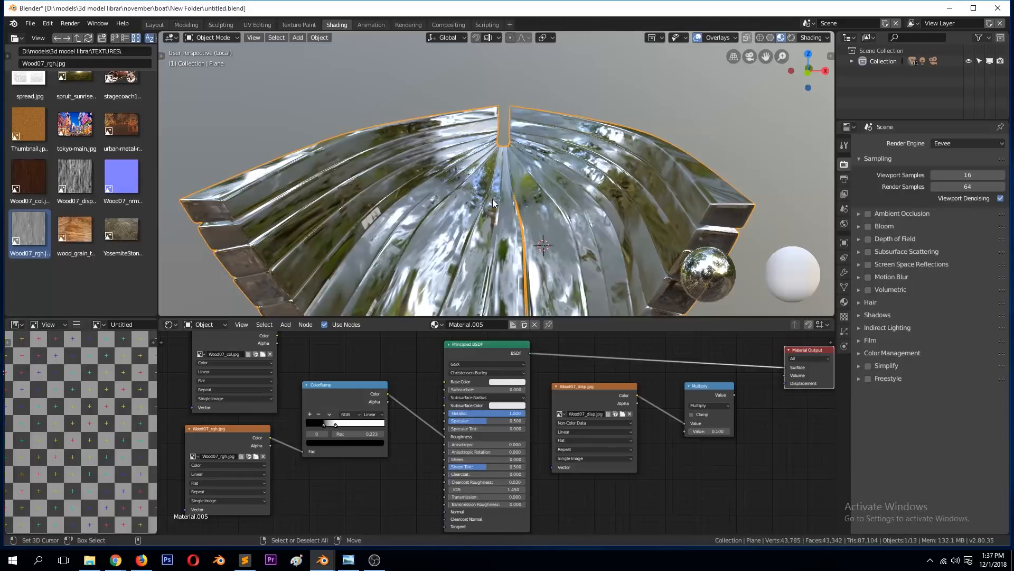
Step: Lighten the ColorRamp's dark stop from black to grey and save the file
left_click(332, 441)
left_click_drag(367, 393, 368, 362)
mouse_move(507, 180)
middle_mouse_down()
mouse_move(490, 168)
mouse_move(510, 177)
middle_mouse_up()
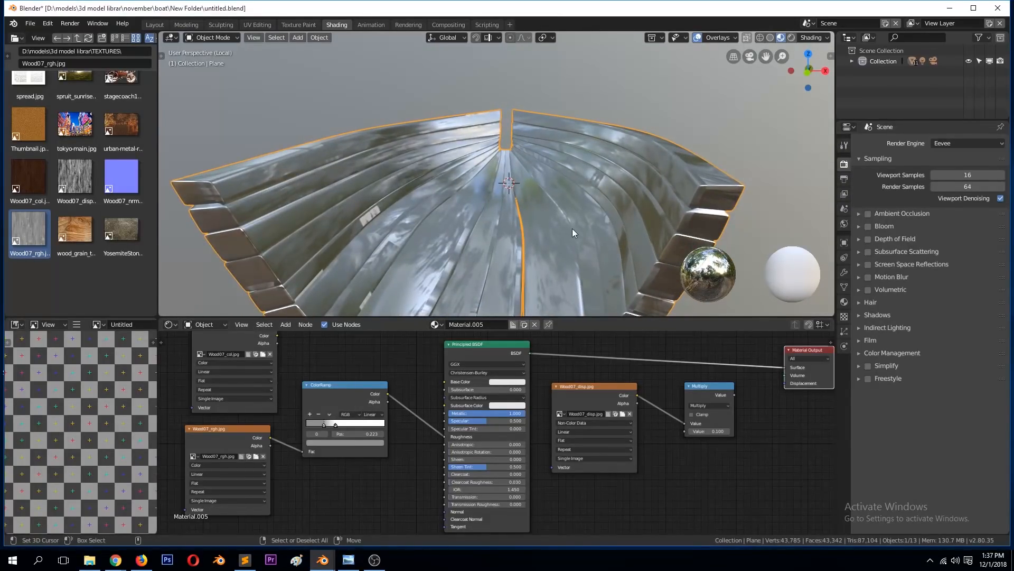
key("ctrl+s")
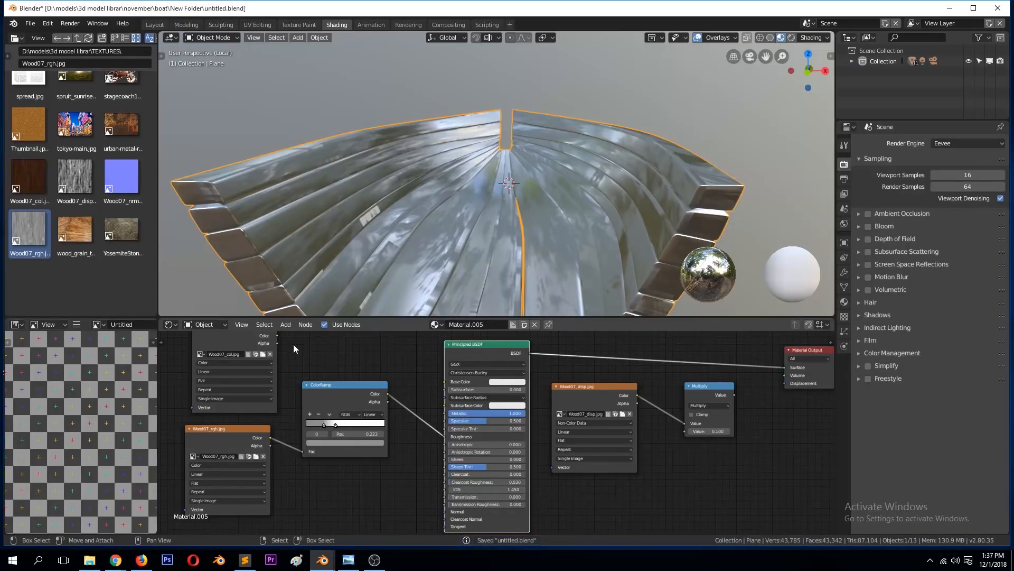
Step: Reconnect the Wood07_col texture to Base Color and the Multiply node to Displacement, and save the file
left_click_drag(276, 335, 451, 380)
middle_click_drag(468, 239, 528, 296)
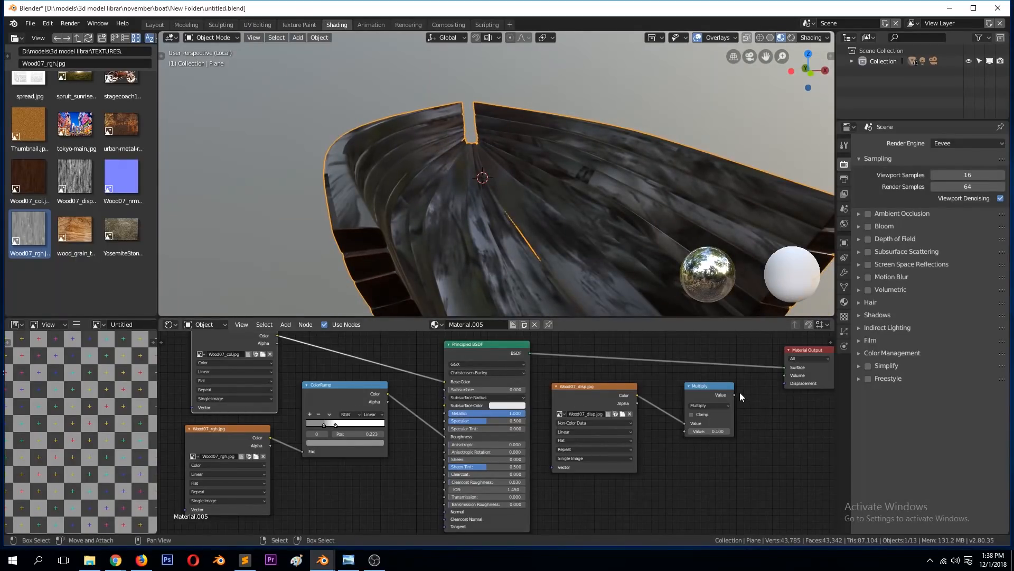
left_click_drag(736, 395, 785, 383)
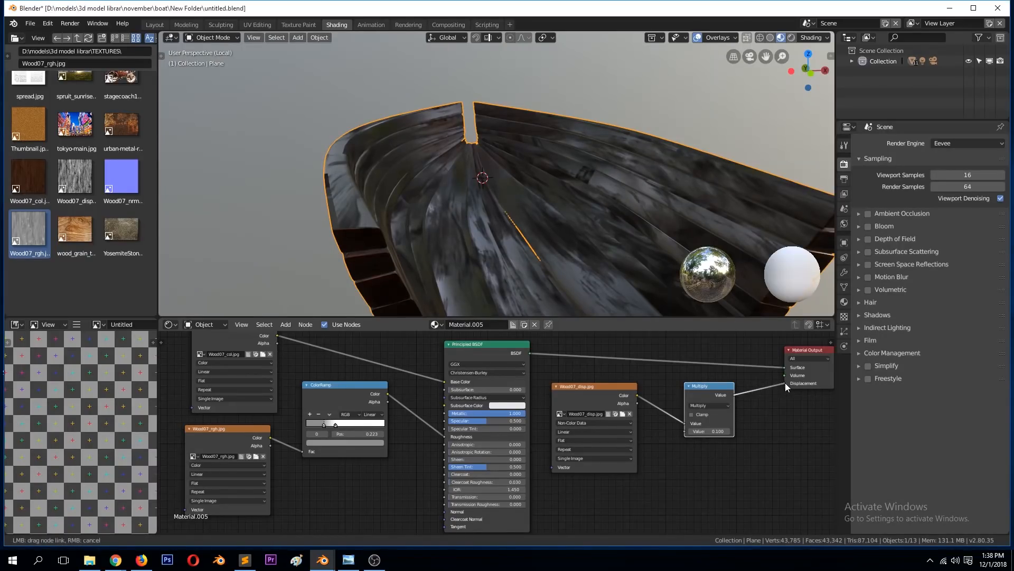
middle_click_drag(596, 223, 572, 249)
key("ctrl+s")
Step: Set the Principled BSDF's Metallic value to 0, inspect the hull's interior, and save the file
scroll(478, 220, "down", 4)
middle_click_drag(479, 220, 462, 294)
scroll(483, 234, "up", 4)
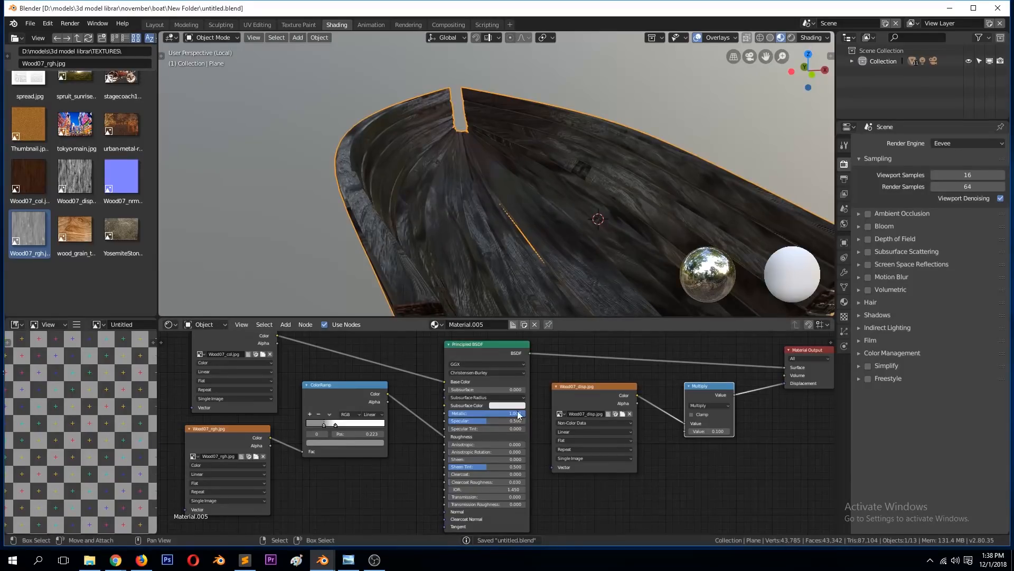
left_click_drag(518, 412, 449, 412)
scroll(520, 227, "down", 5)
mouse_move(527, 230)
middle_mouse_down()
mouse_move(460, 228)
mouse_move(513, 259)
mouse_move(578, 226)
mouse_move(574, 204)
mouse_move(572, 227)
mouse_move(571, 207)
mouse_move(506, 204)
mouse_move(511, 222)
mouse_move(540, 226)
mouse_move(564, 188)
middle_mouse_up()
key("ctrl+s")
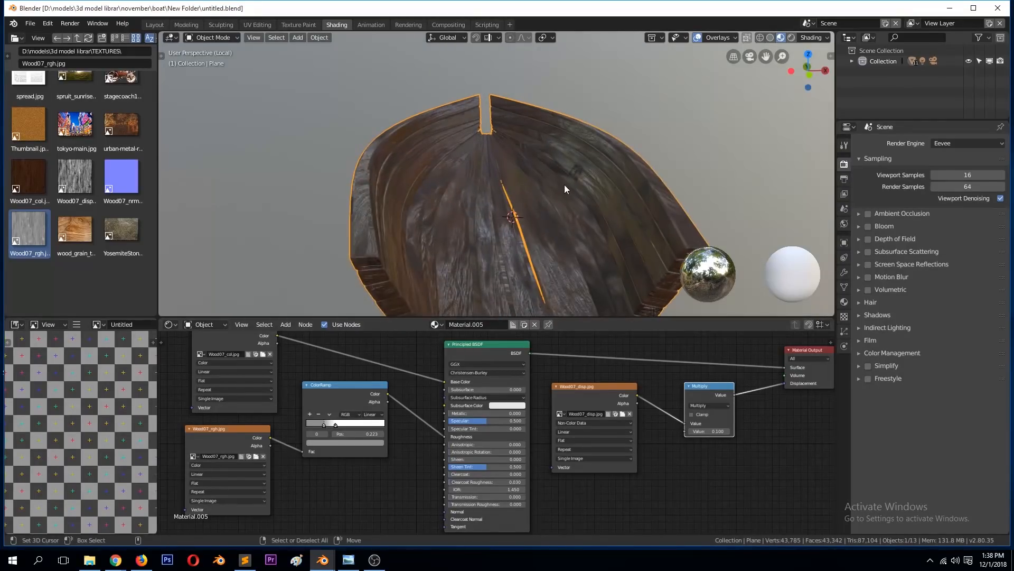
Step: Rearrange the ColorRamp, roughness and color texture nodes to free space before the Base Color input
scroll(564, 185, "down", 4)
left_click_drag(332, 386, 340, 458)
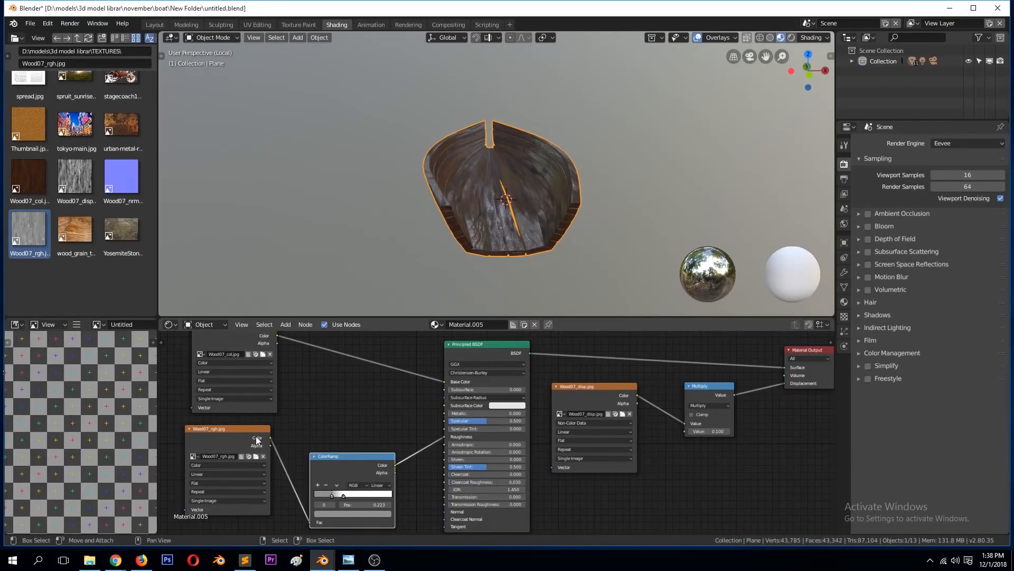
left_click_drag(257, 439, 237, 469)
left_click_drag(263, 355, 228, 364)
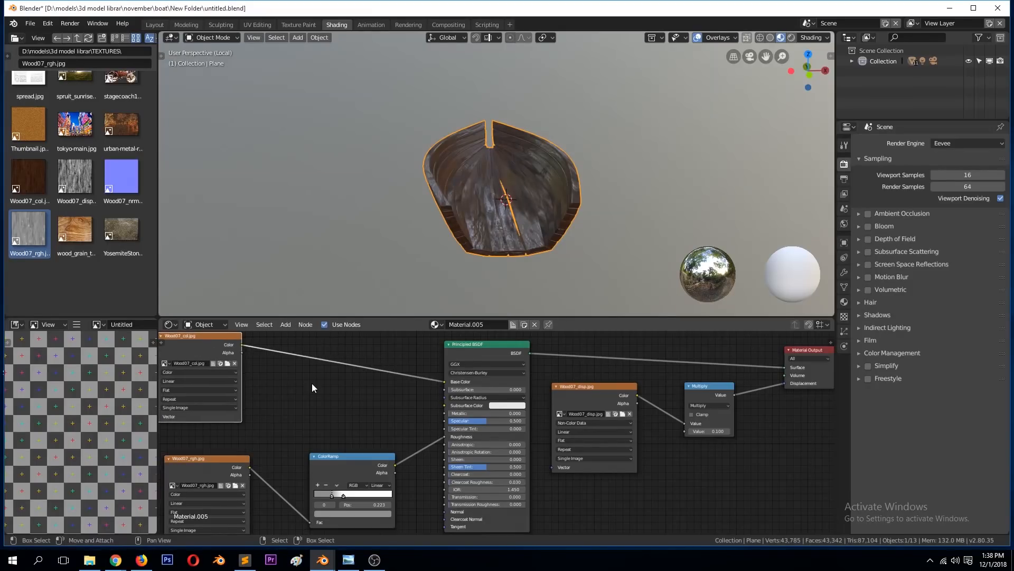
Step: Insert an RGB Curves node between the Wood07_col texture and the Base Color input
key("shift+a")
mouse_move(289, 364)
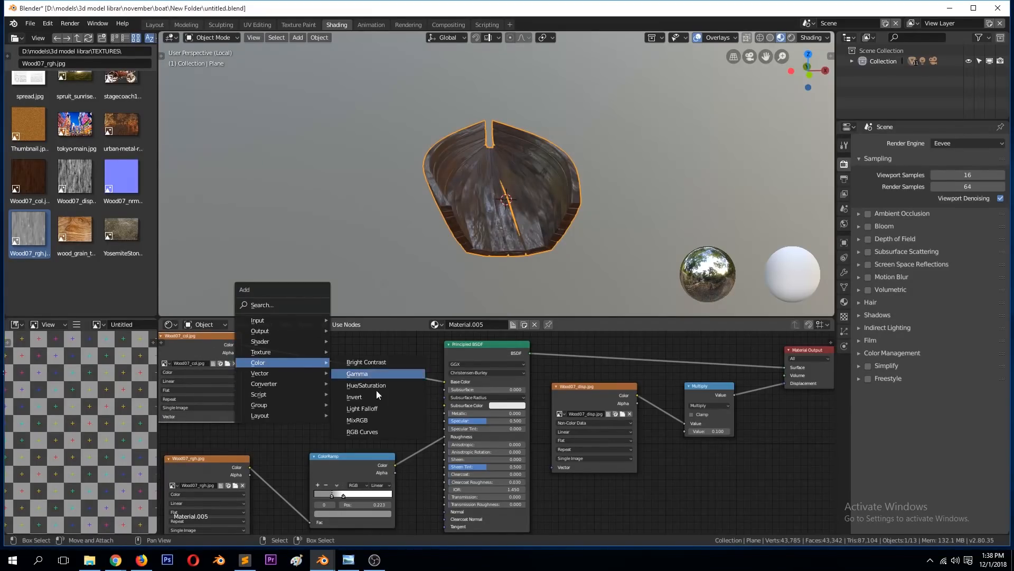
left_click(365, 432)
left_click(387, 485)
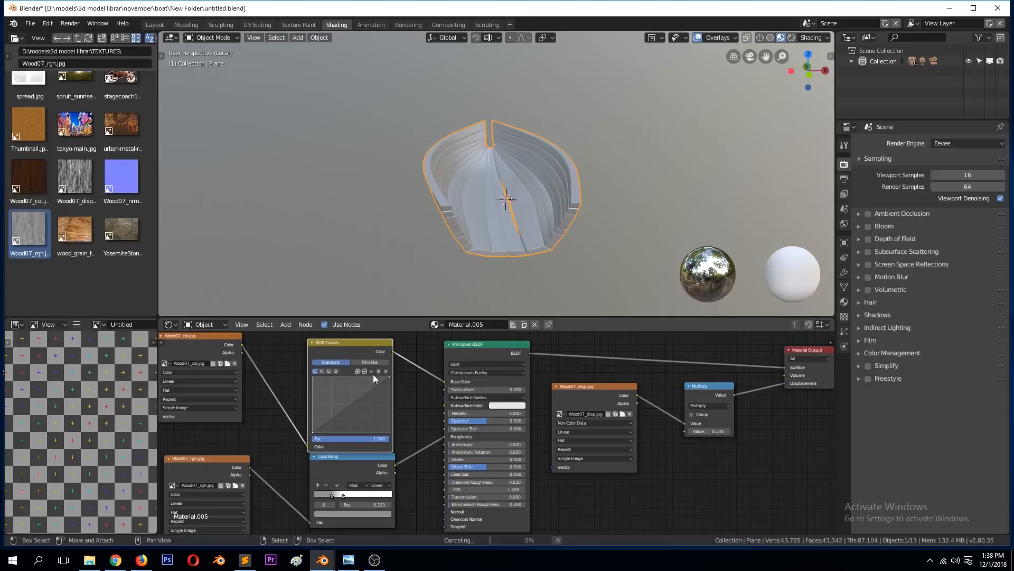
middle_click_drag(441, 221, 471, 210)
scroll(468, 210, "up", 4)
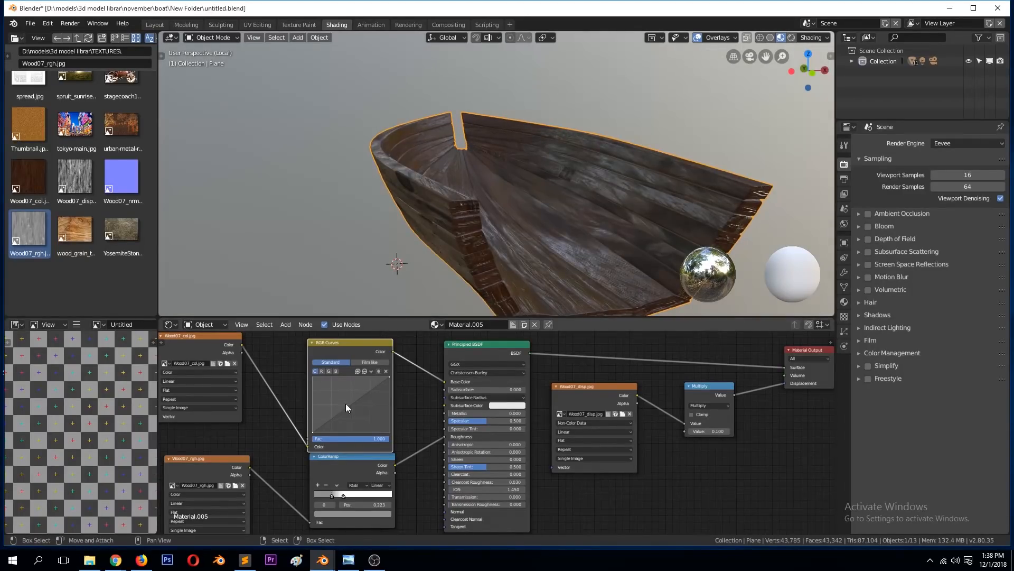
Step: Brighten the wood by raising a midpoint of the combined RGB curve to about X 0.47, Y 0.84
left_click_drag(356, 402, 348, 385)
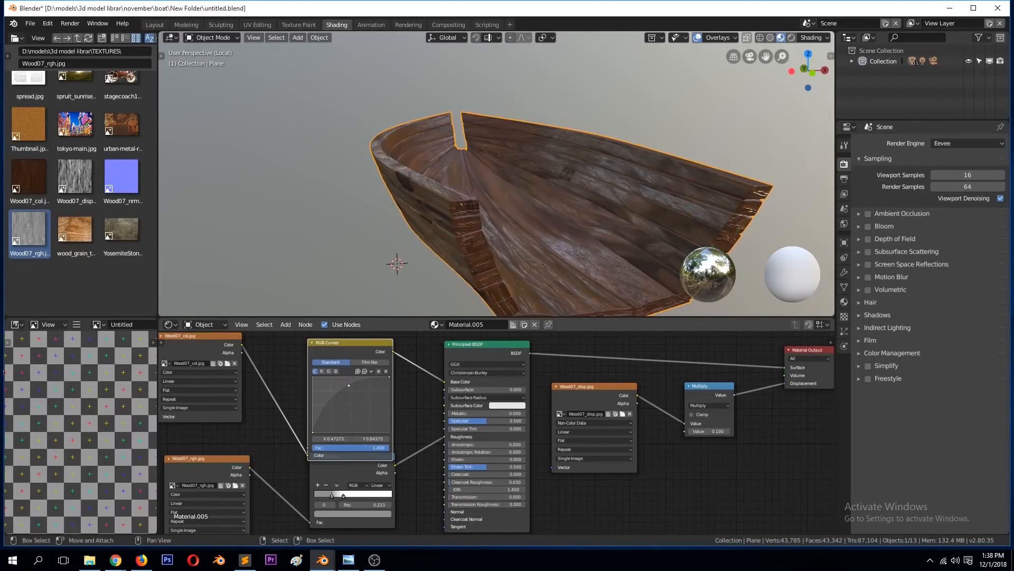
middle_click_drag(484, 243, 447, 286)
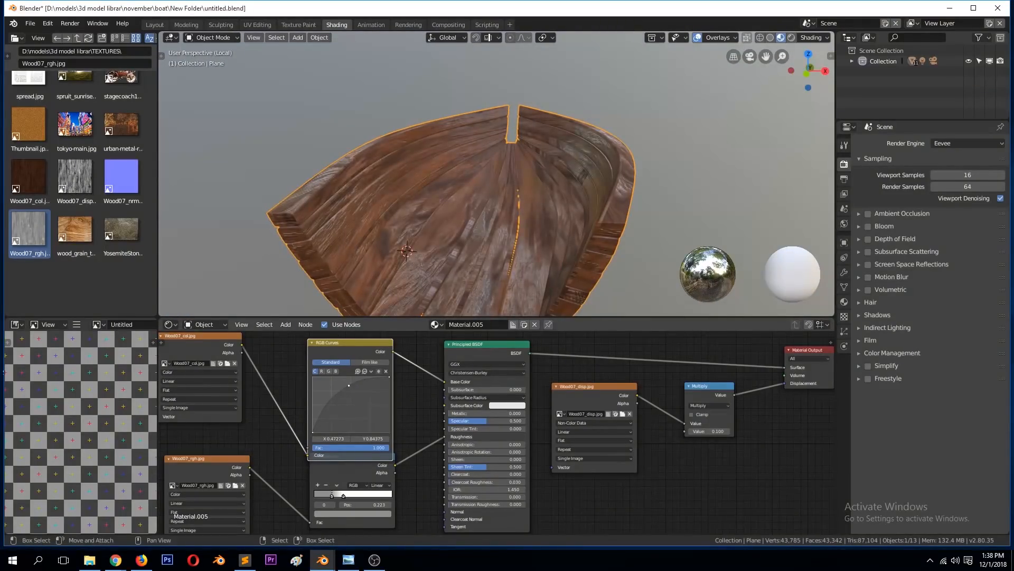
left_click_drag(346, 390, 346, 383)
middle_click_drag(421, 222, 454, 158)
Step: Warm the wood color by lowering the blue curve's midpoint to about X 0.6, Y 0.41
left_click_drag(346, 381, 358, 410)
left_click(335, 372)
middle_click_drag(472, 205, 430, 203)
left_click_drag(360, 415, 357, 410)
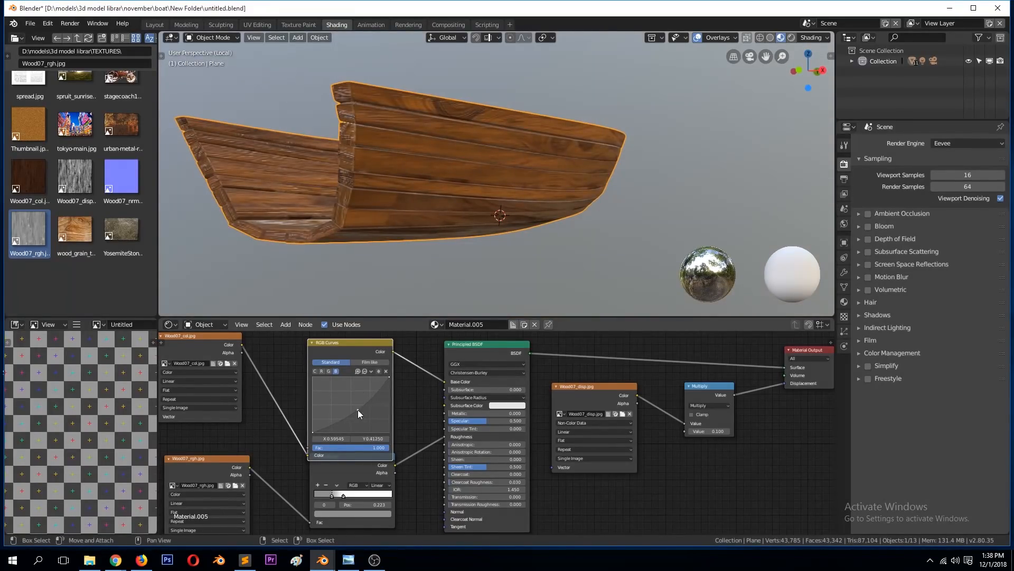
Step: Raise the midpoint of the green curve in the RGB Curves node to about X 0.48, Y 0.54
middle_click_drag(393, 269, 446, 288)
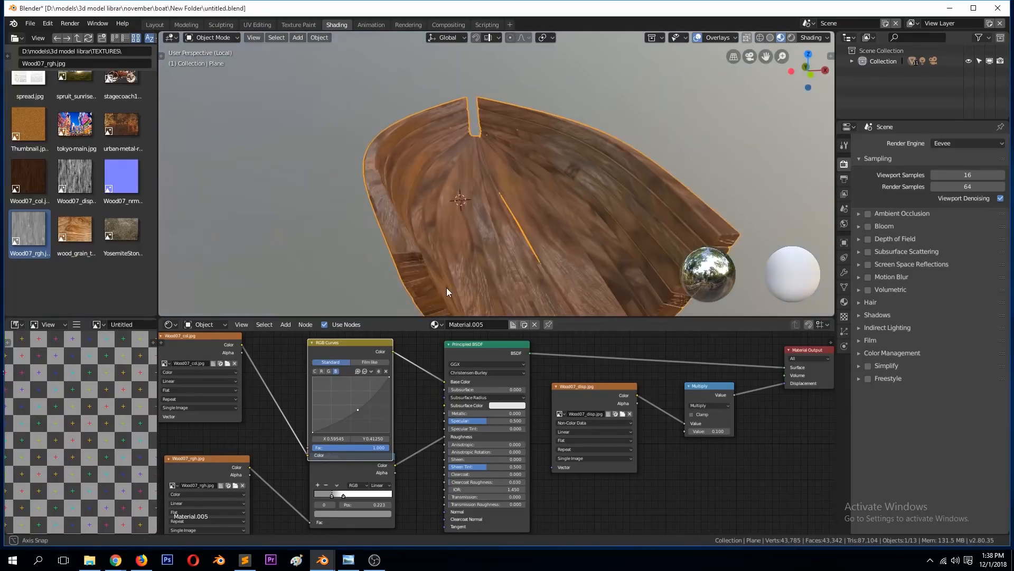
left_click(329, 371)
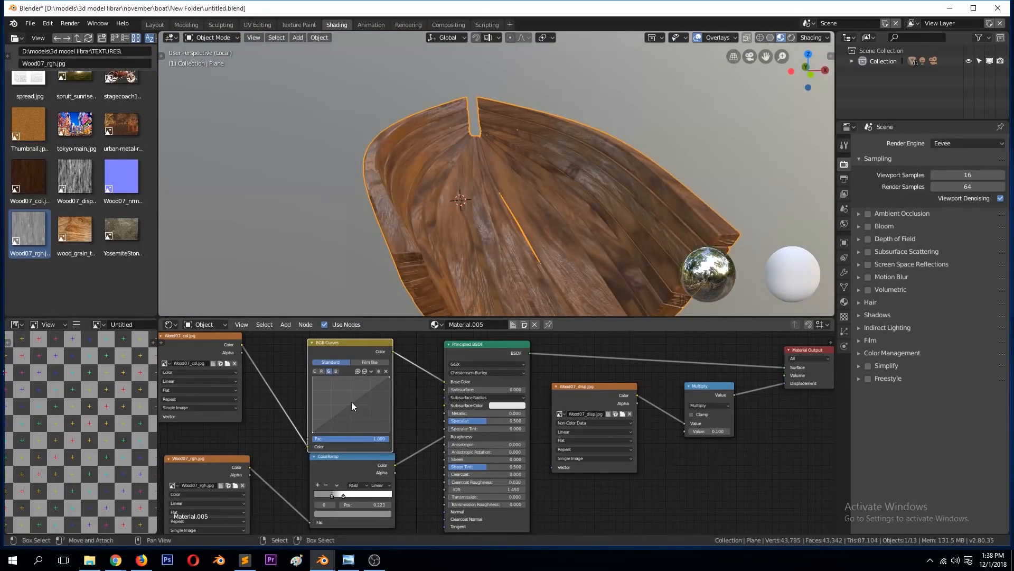
mouse_move(347, 405)
left_mouse_down()
mouse_move(350, 412)
mouse_move(344, 401)
left_mouse_up()
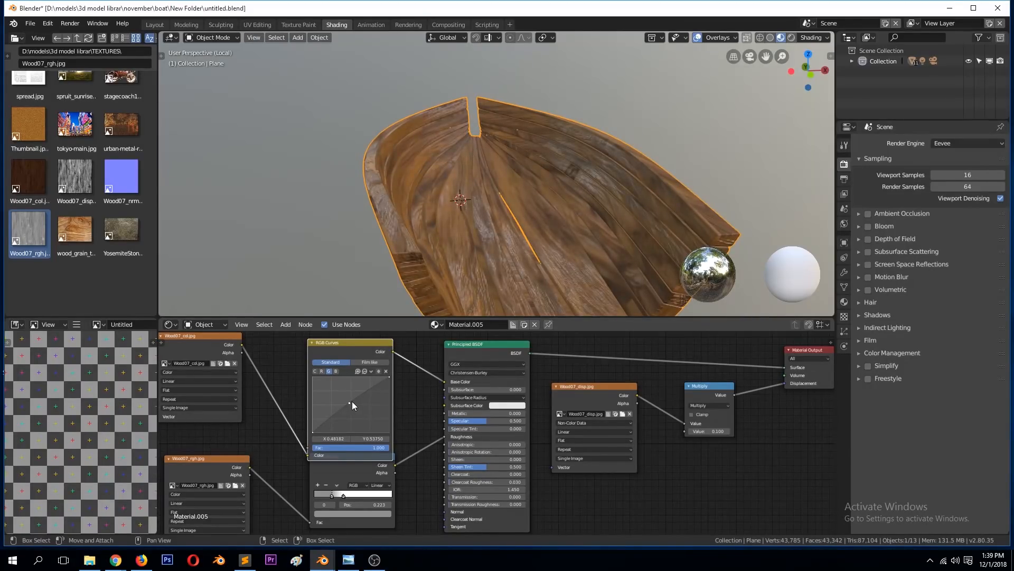
Step: Set the red curve's midpoint to about X 0.46, Y 0.48 and save the file
left_click(321, 371)
left_click_drag(349, 420, 347, 406)
middle_click_drag(475, 249, 462, 225)
scroll(461, 225, "down", 1)
key("ctrl+s")
Step: Compare the textured hull with the reference photo of the wooden boat from a similar viewing angle
left_click(348, 560)
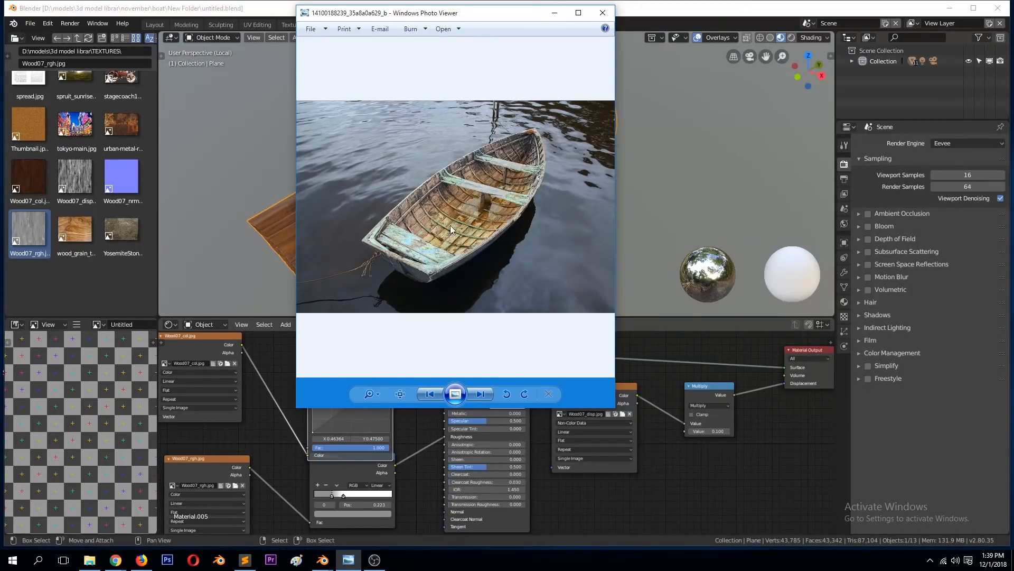
key("alt+Tab")
middle_click_drag(480, 171, 500, 178)
scroll(524, 191, "down", 2)
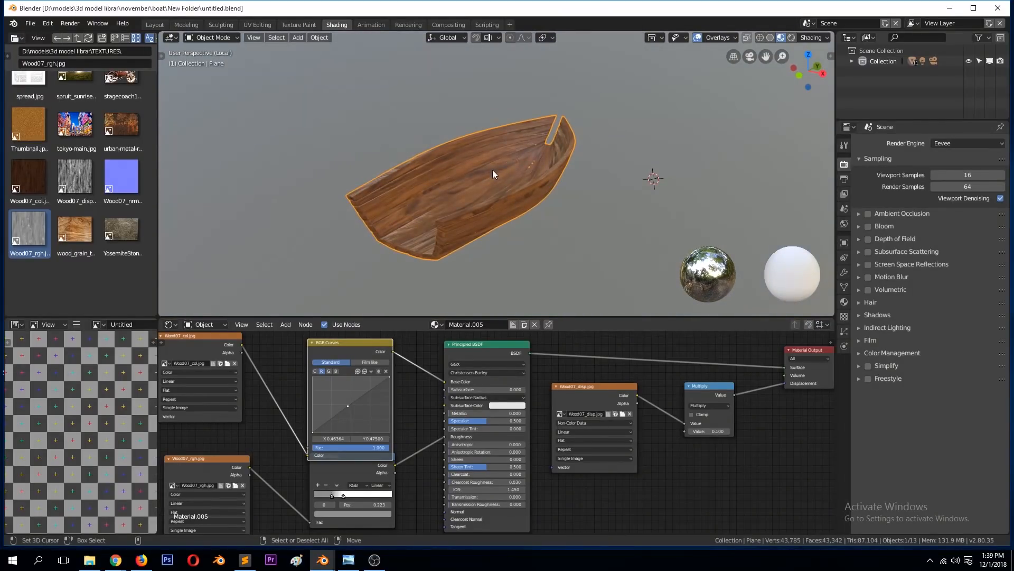
Step: Save the file and move the Wood07_col texture node closer to the RGB Curves node to free space beside it
key("ctrl+s")
scroll(494, 166, "down", 3)
scroll(313, 385, "down", 2)
left_click_drag(266, 364, 290, 395)
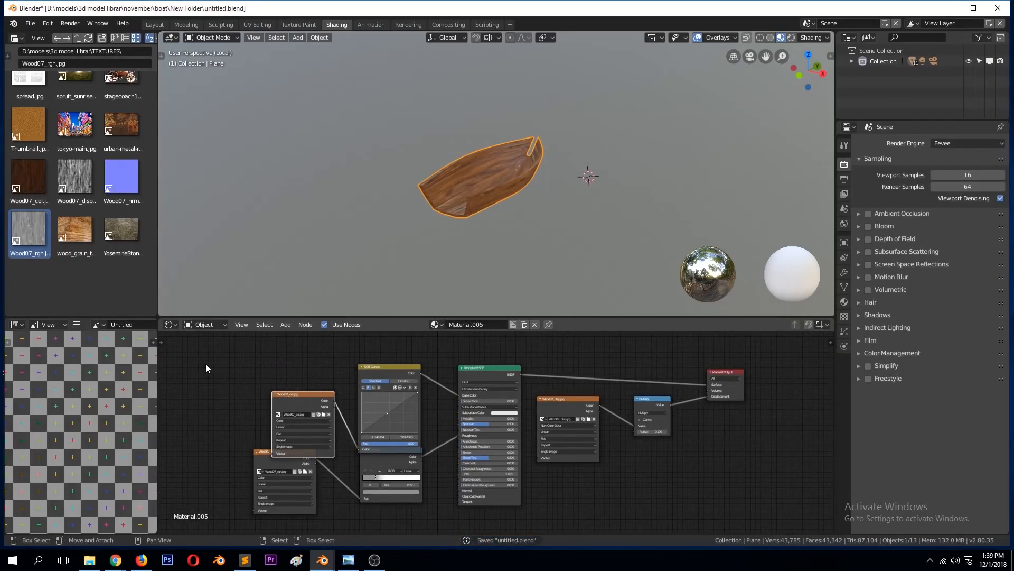
Step: Add an Image Texture node with a new 1024 px UV Grid image named mask
key("shift+a")
left_click(757, 160)
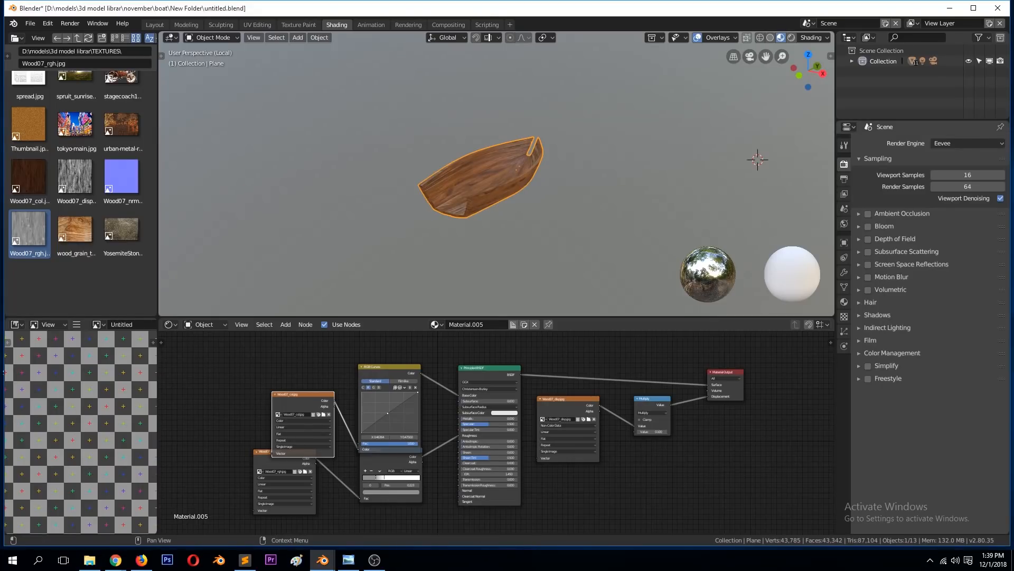
right_click(589, 165, "shift")
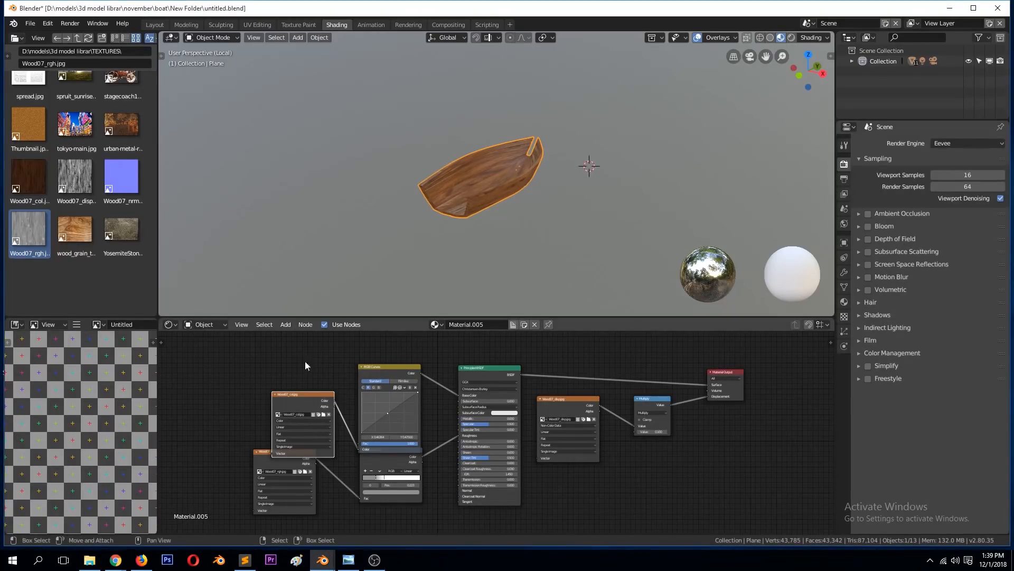
key("shift+a")
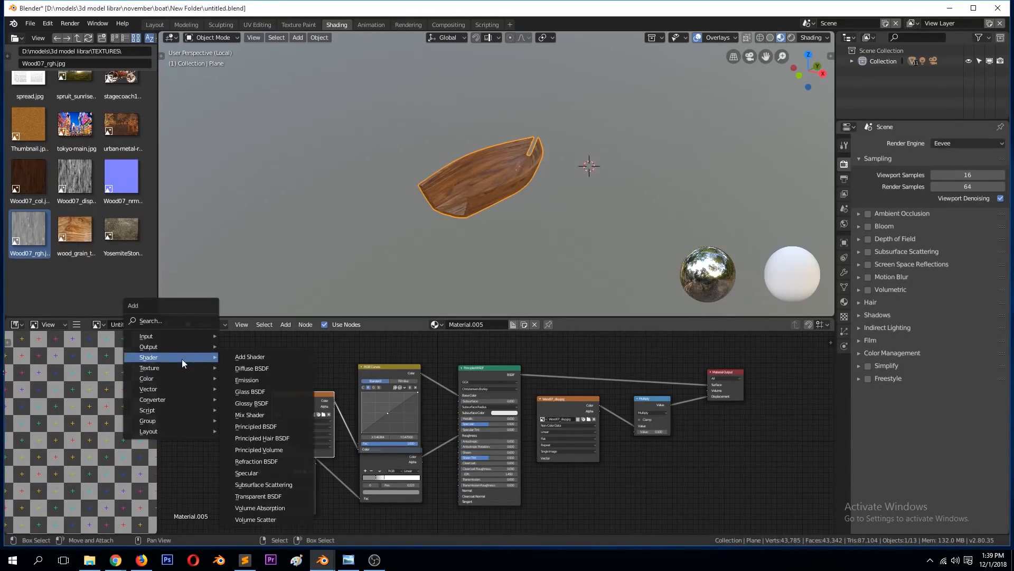
mouse_move(174, 368)
left_click(254, 286)
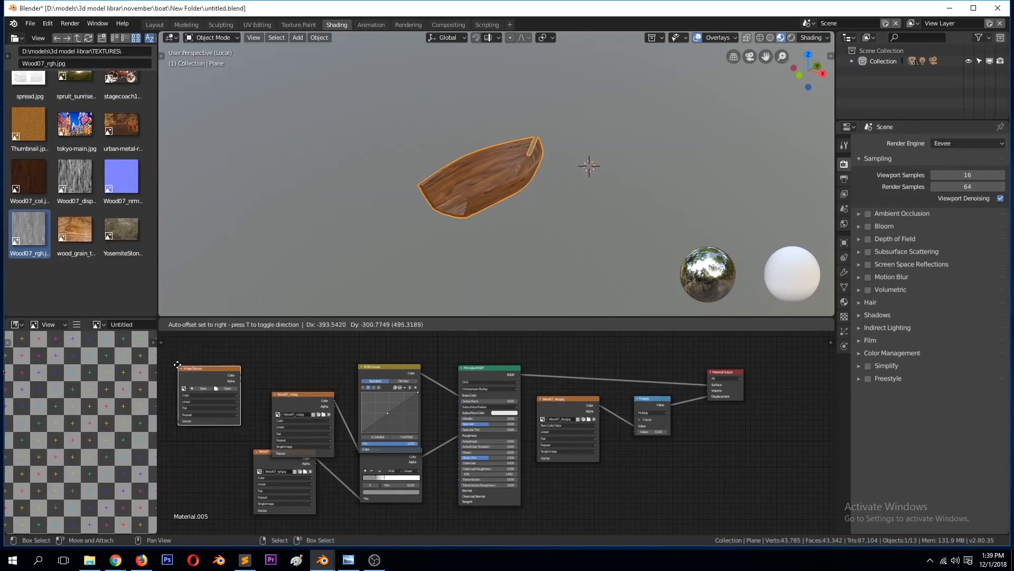
left_click(186, 354)
left_click(206, 373)
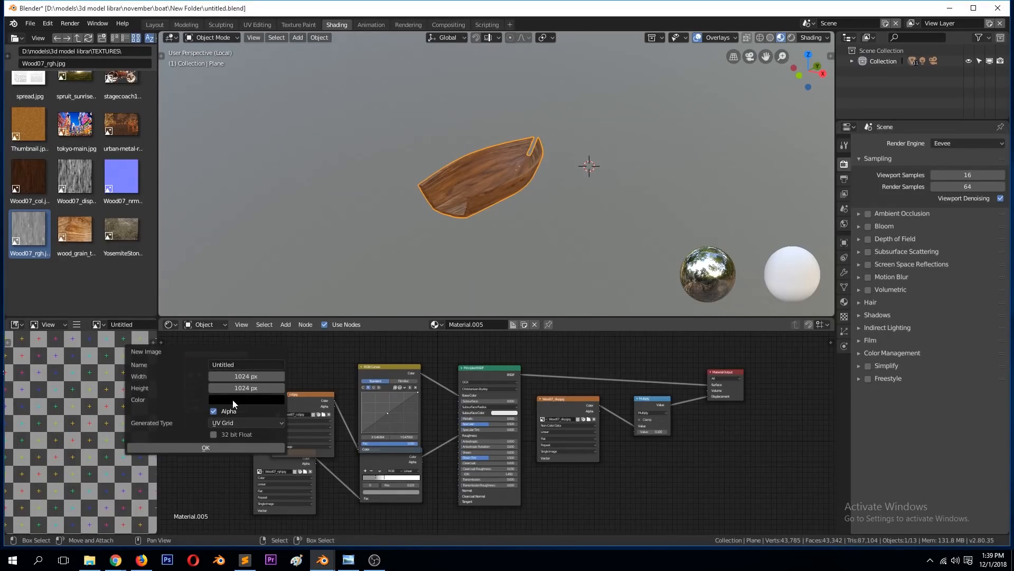
left_click(238, 365)
type("mask")
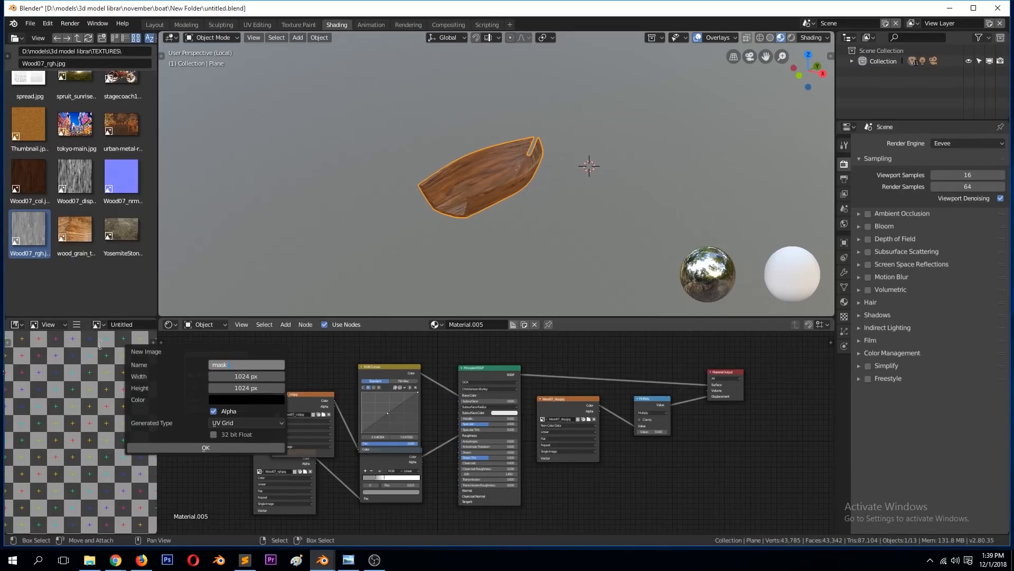
key("Return")
left_click(204, 447)
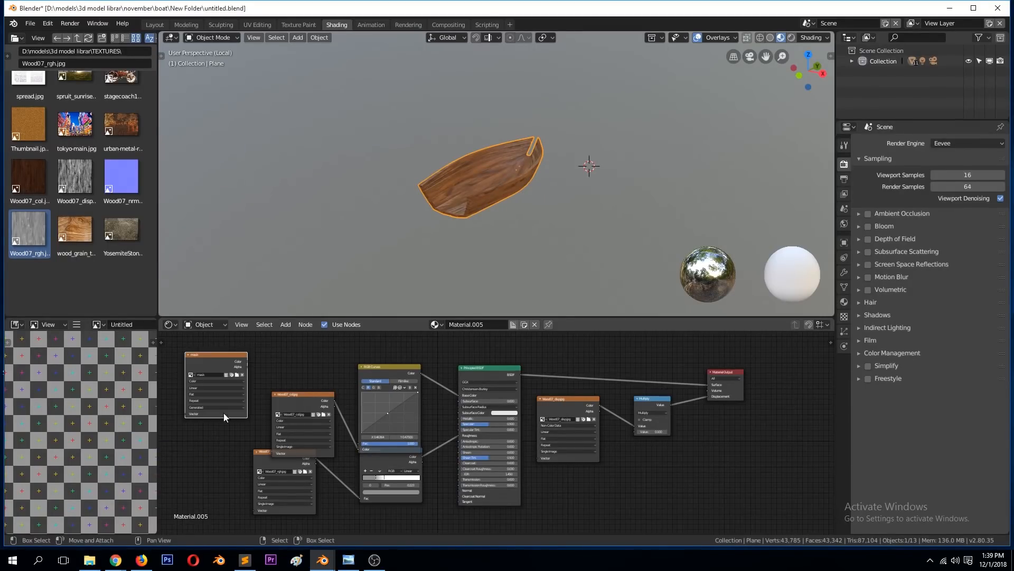
Step: Preview the mask image on the hull and delete its texture node
left_click(231, 360, "ctrl+shift")
middle_click_drag(575, 192, 544, 222)
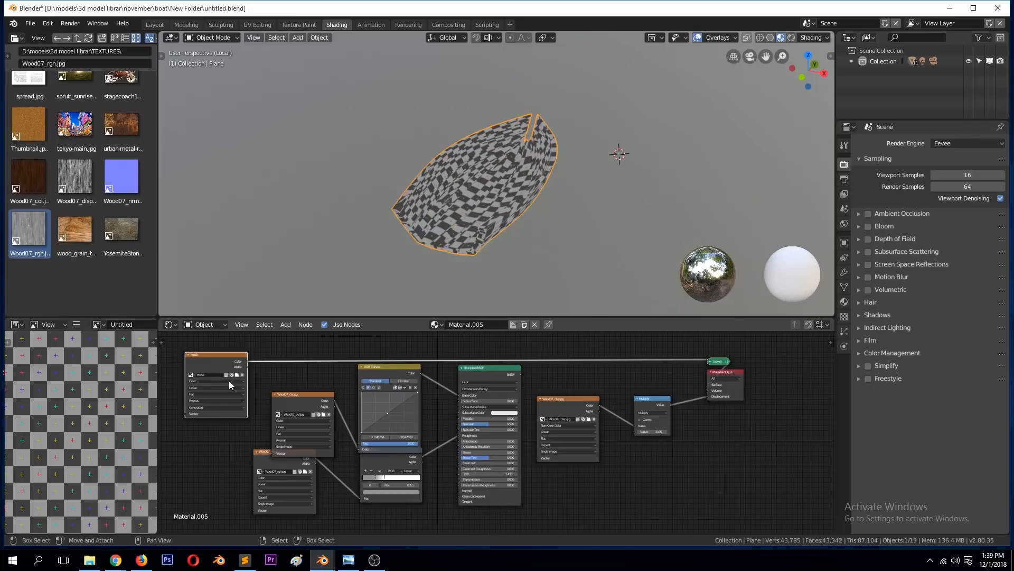
scroll(491, 222, "up", 3)
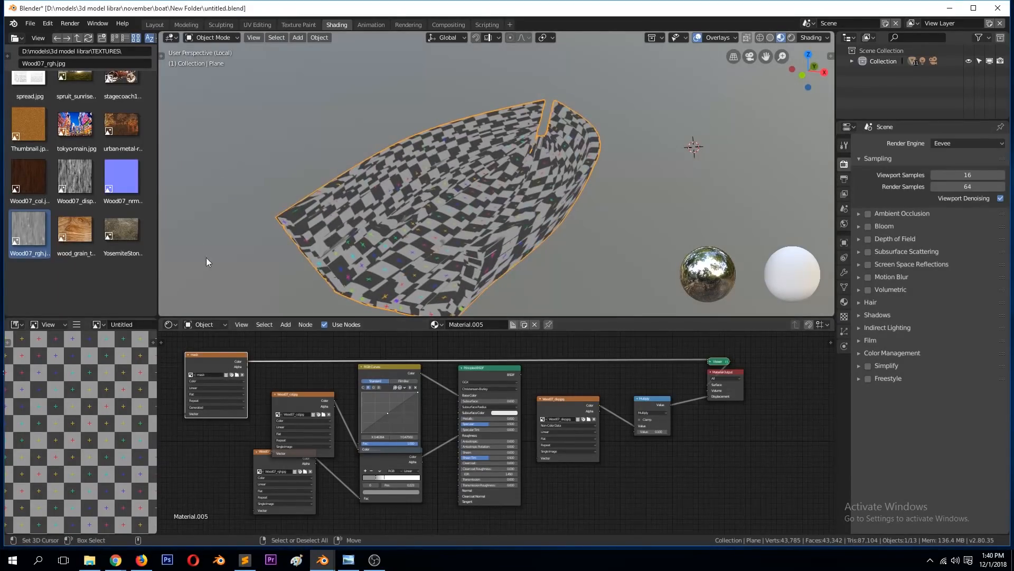
key("x")
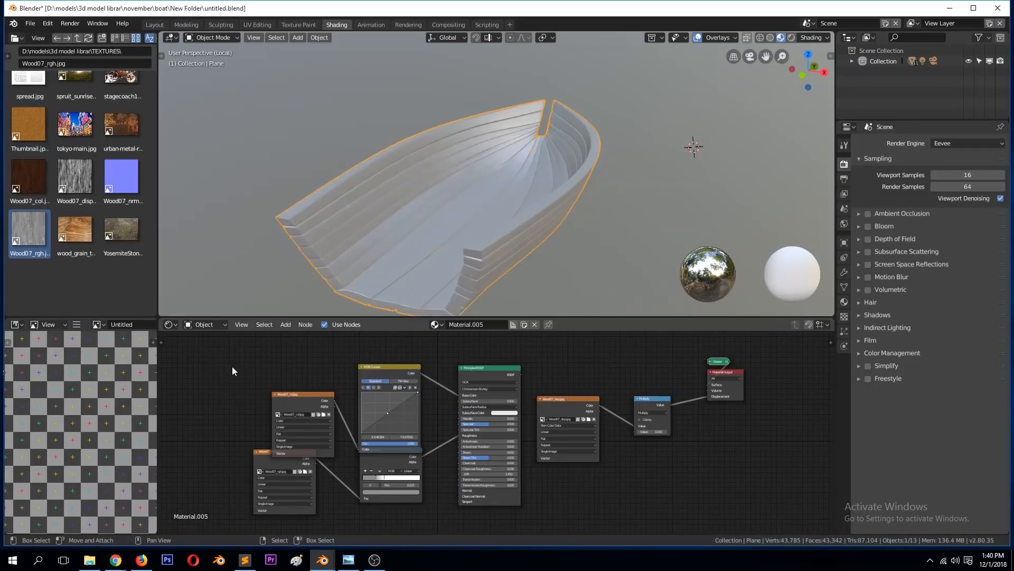
Step: Add an Image Texture node with a new blank black 1024 px image named mask_outside
key("shift+a")
mouse_move(227, 354)
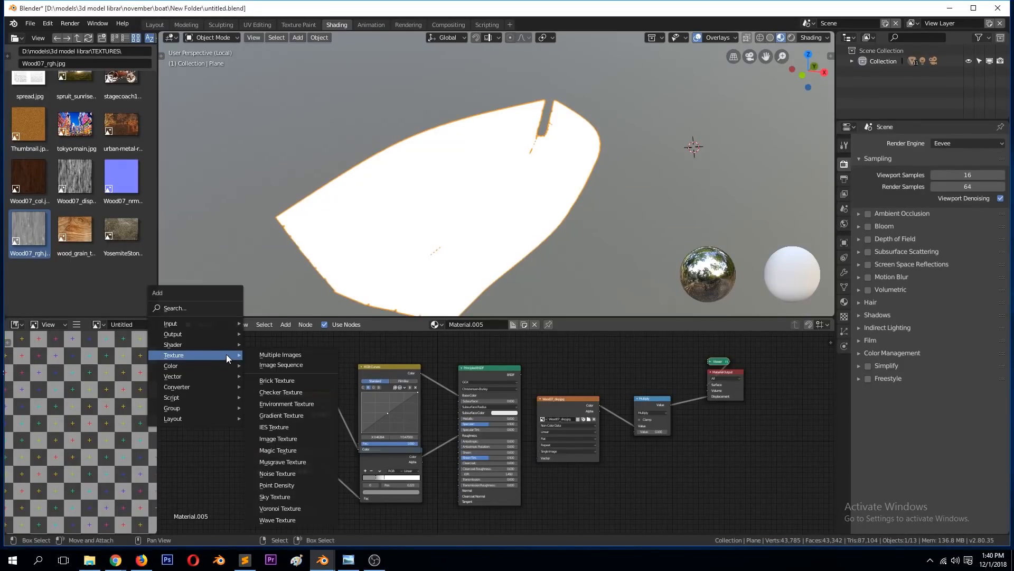
left_click(283, 439)
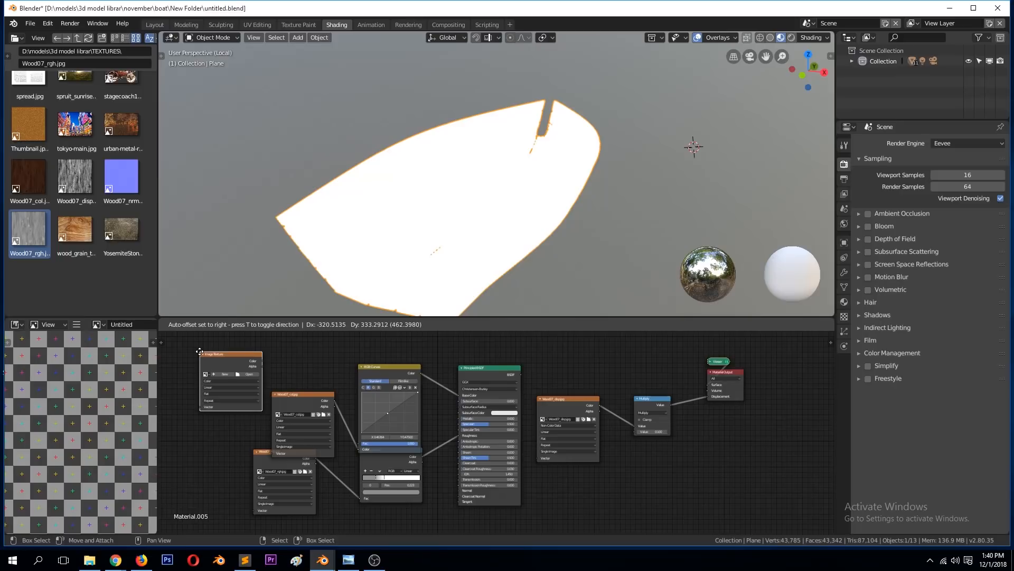
left_click(224, 376)
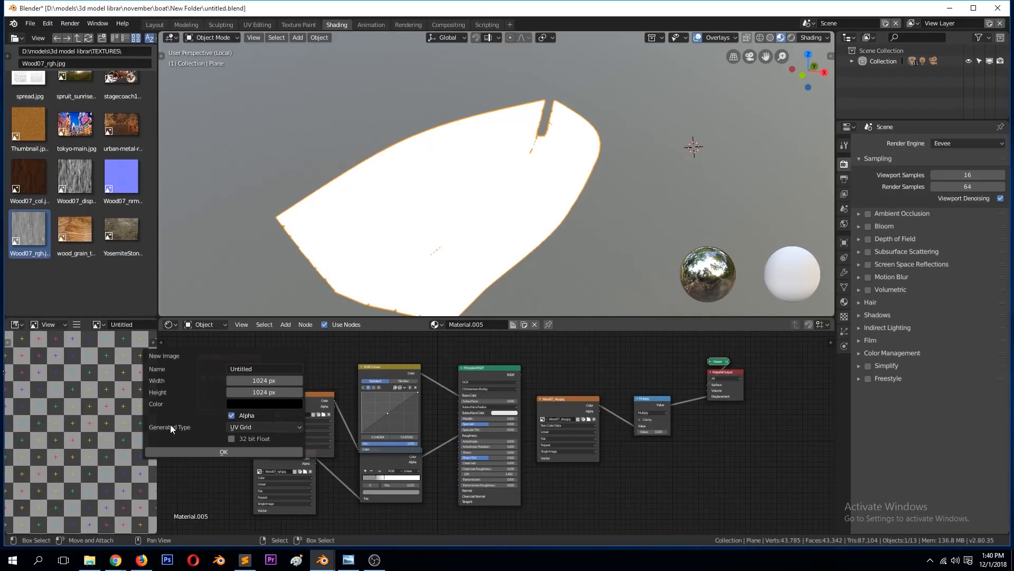
left_click(236, 425)
left_click(252, 413)
left_click(257, 368)
type("mask_outside")
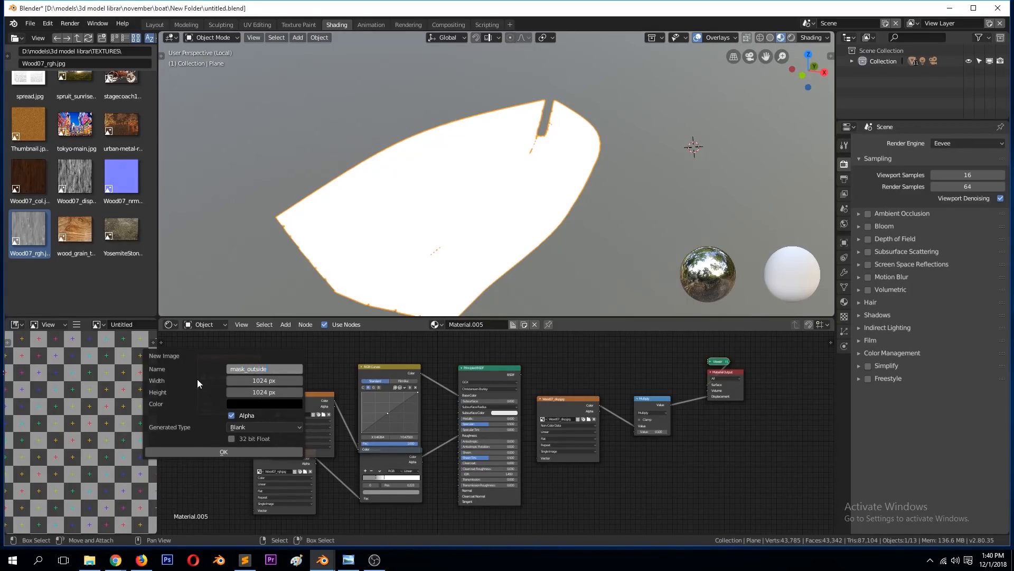
key("Return")
left_click(225, 451)
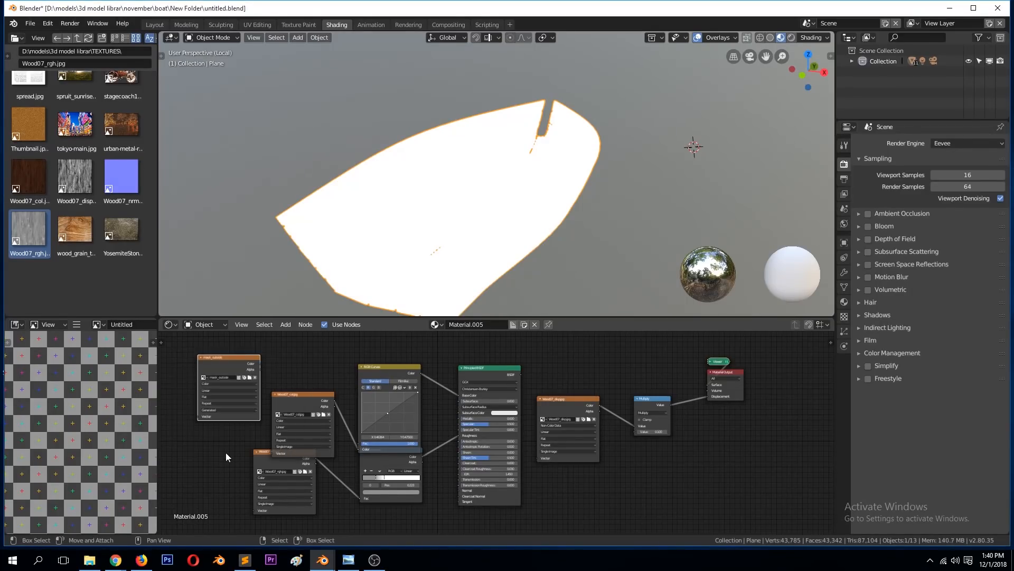
Step: Preview the mask_outside texture on the hull from several sides and save the file
left_click(233, 367, "ctrl+shift")
middle_click_drag(471, 191, 391, 154)
middle_click_drag(667, 172, 423, 183)
middle_click_drag(523, 176, 599, 200)
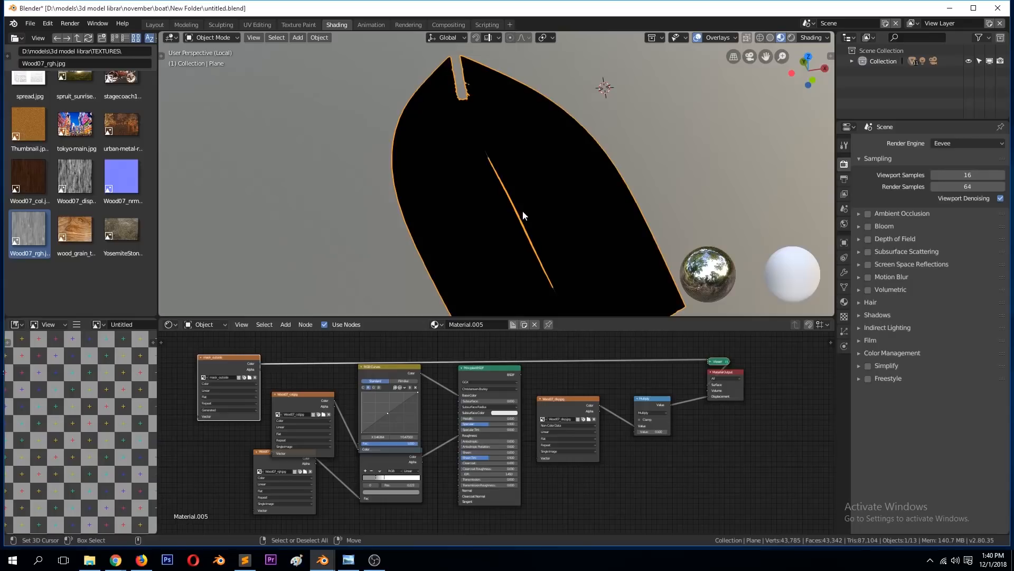
middle_click_drag(551, 224, 519, 203)
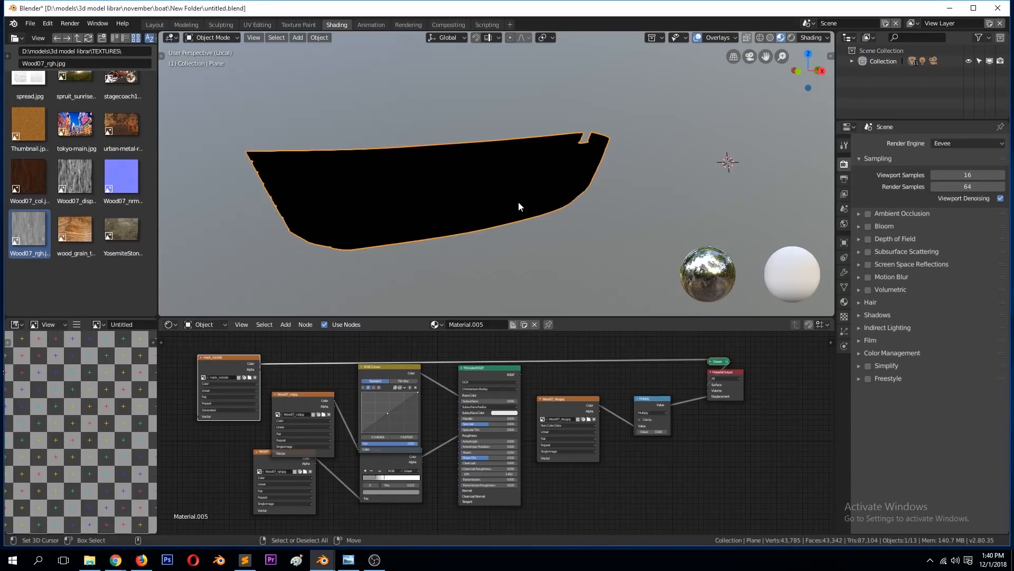
key("ctrl+s")
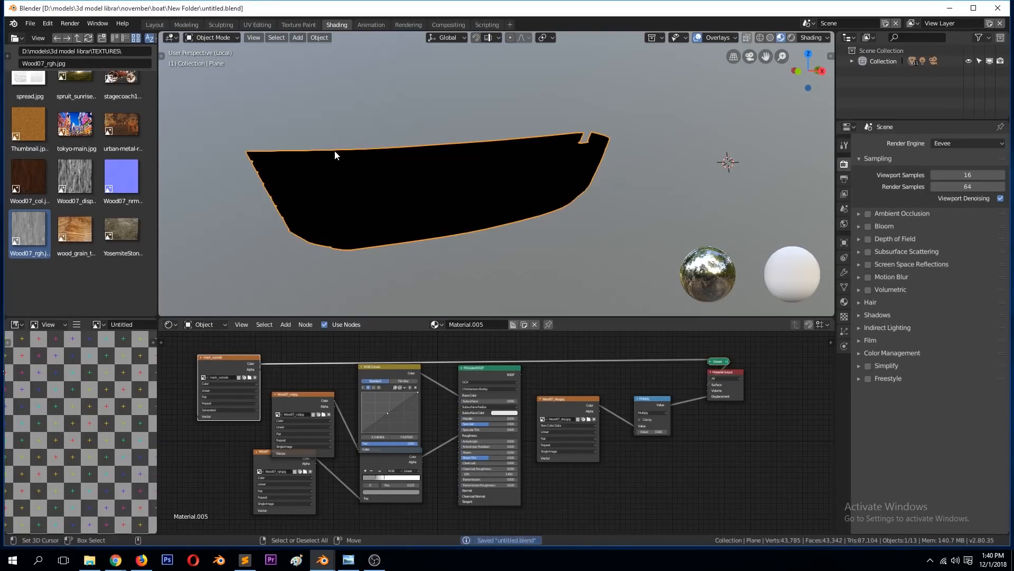
Step: Move the mask_outside node clear of the wood texture nodes and switch to the Texture Paint workspace
left_click_drag(228, 362, 234, 346)
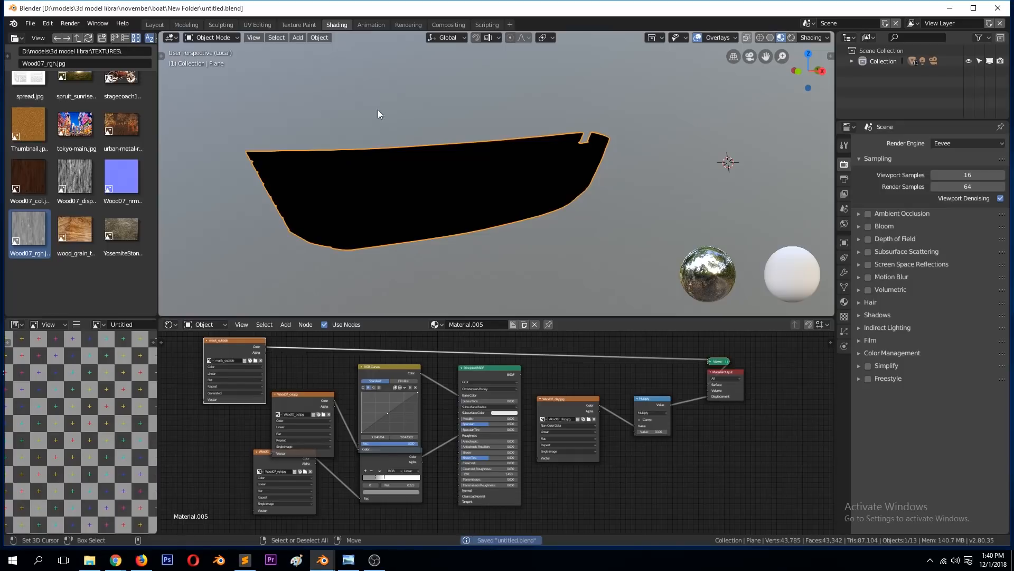
left_click(298, 25)
scroll(495, 203, "down", 5)
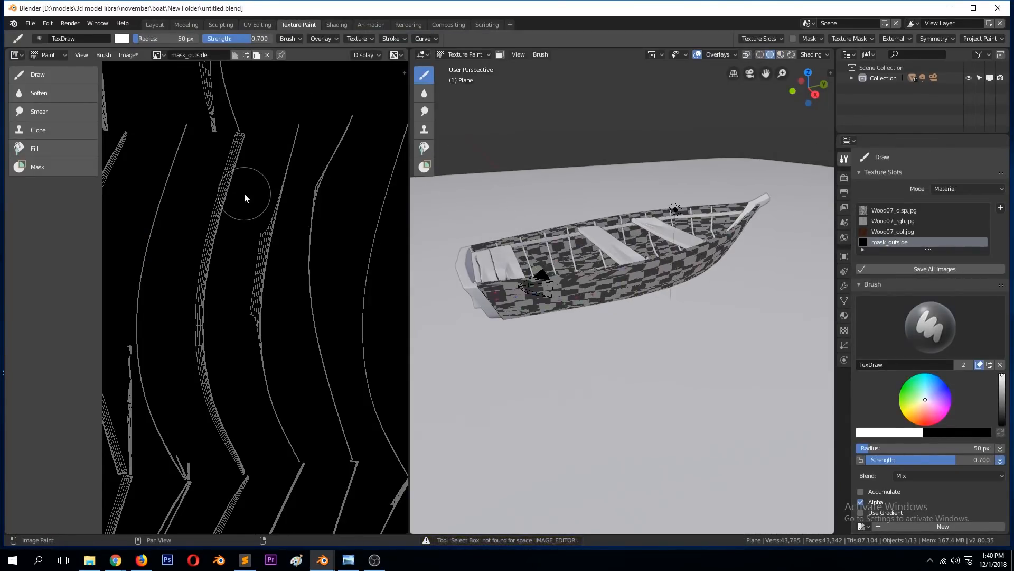
scroll(263, 190, "down", 5)
mouse_move(655, 286)
middle_mouse_down()
mouse_move(698, 289)
mouse_move(684, 280)
middle_mouse_up()
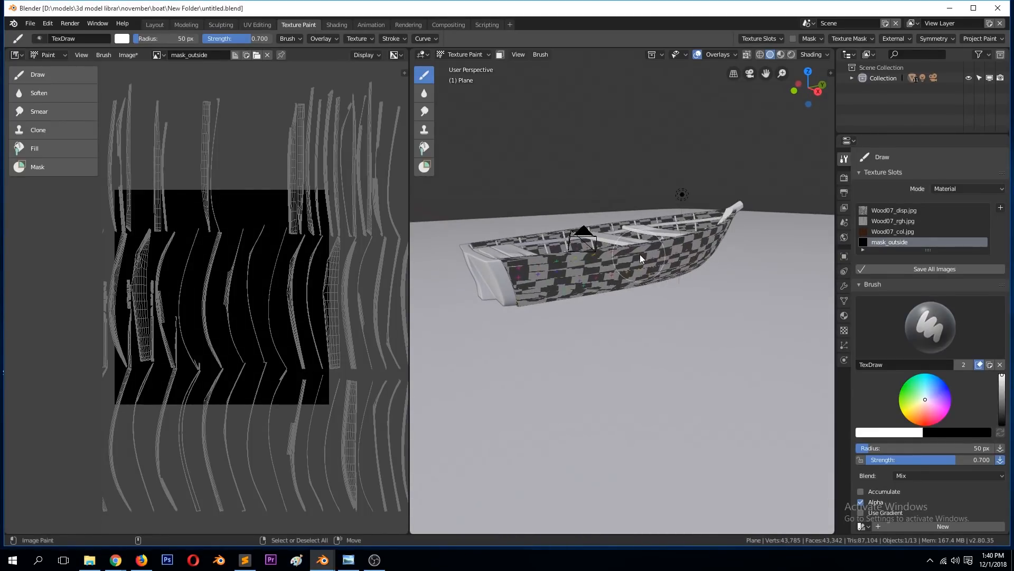
Step: Return to Object Mode and isolate the hull in local view
left_click(465, 54)
left_click(467, 67)
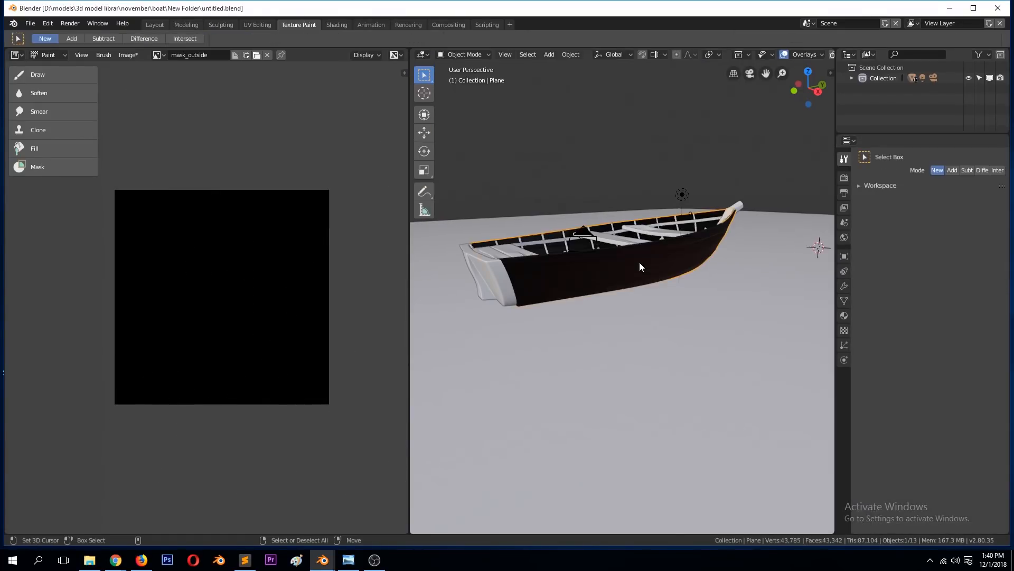
left_click(639, 262)
key("KP_Divide")
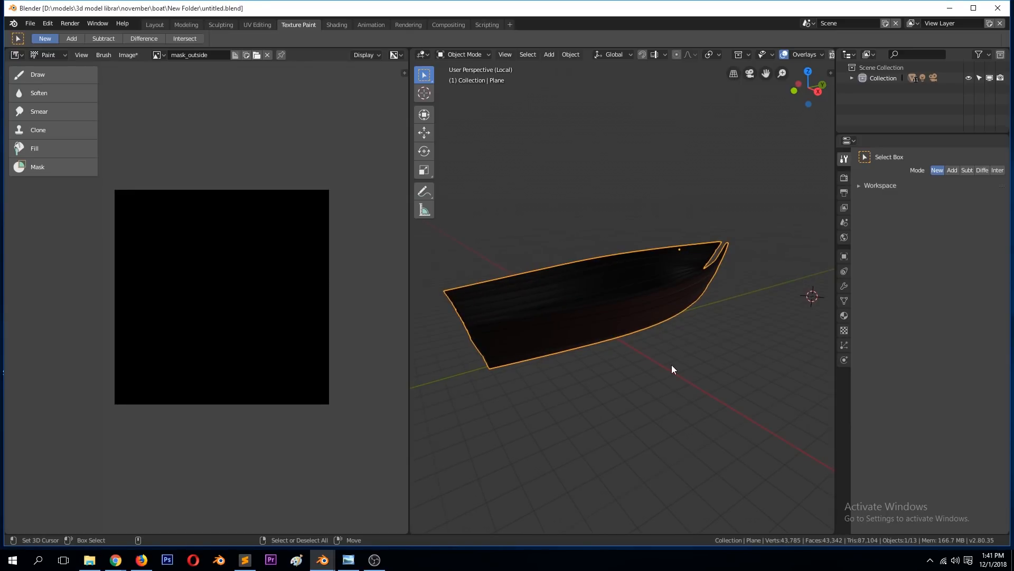
Step: Enter Texture Paint mode with mask_outside as the active texture slot and save the file
scroll(676, 363, "up", 2)
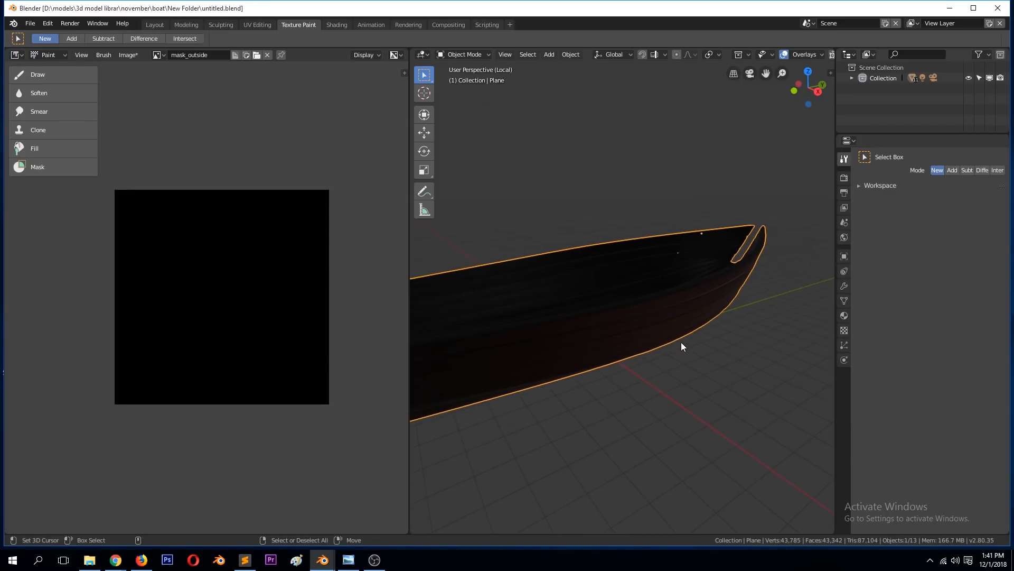
middle_click_drag(670, 262, 652, 305)
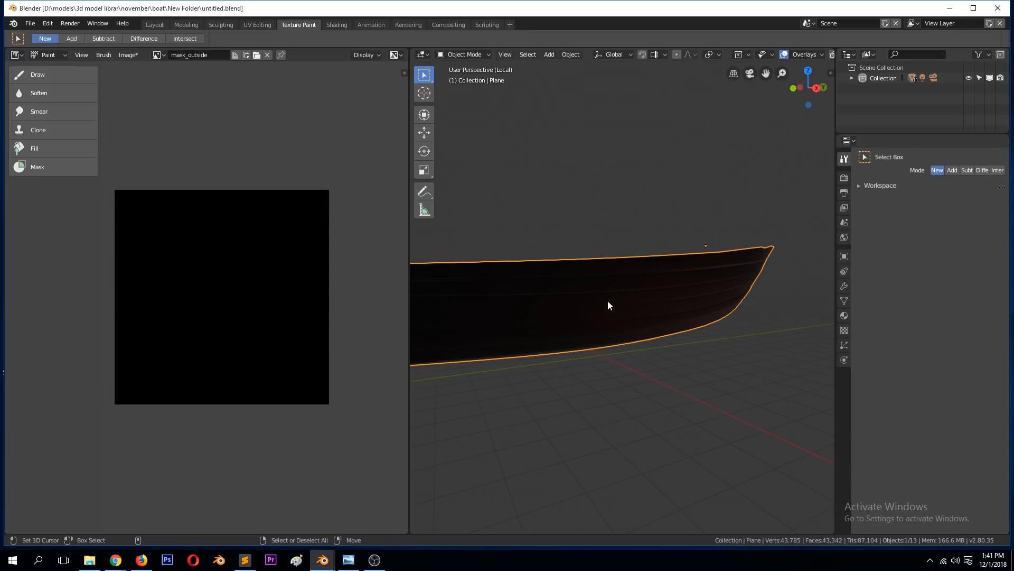
left_click(470, 55)
left_click(459, 124)
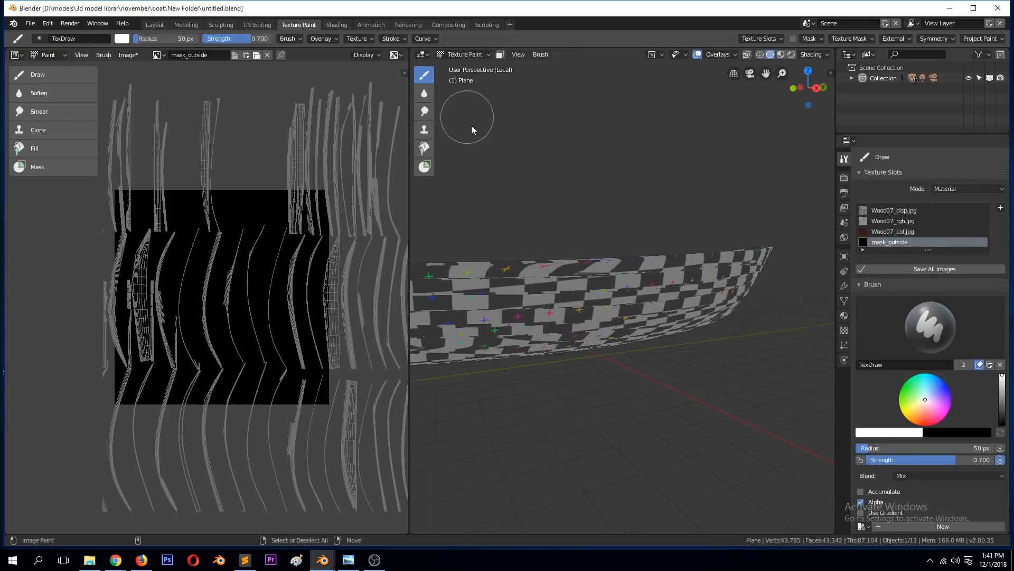
left_click(750, 42)
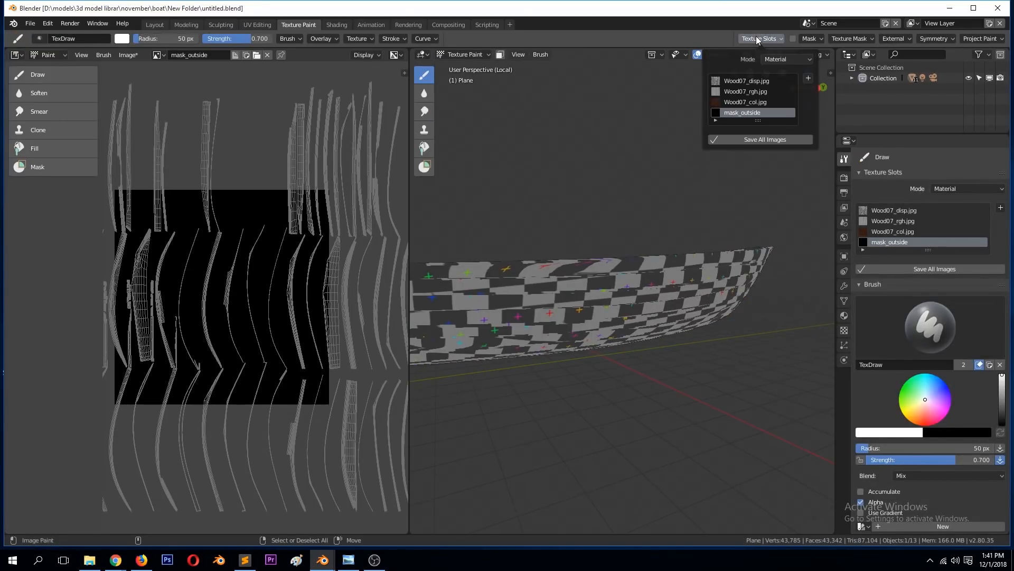
left_click(754, 114)
middle_click_drag(697, 200, 668, 222)
key("ctrl+s")
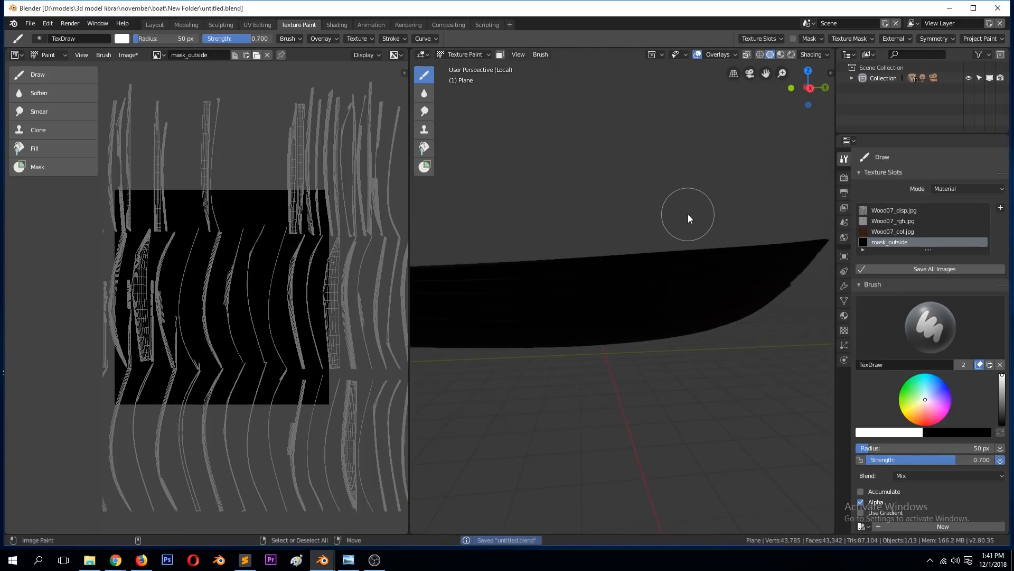
Step: Paint a horizontal white stroke along the hull's outer side with the 50 px TexDraw brush at strength 0.700
left_click_drag(478, 316, 645, 316)
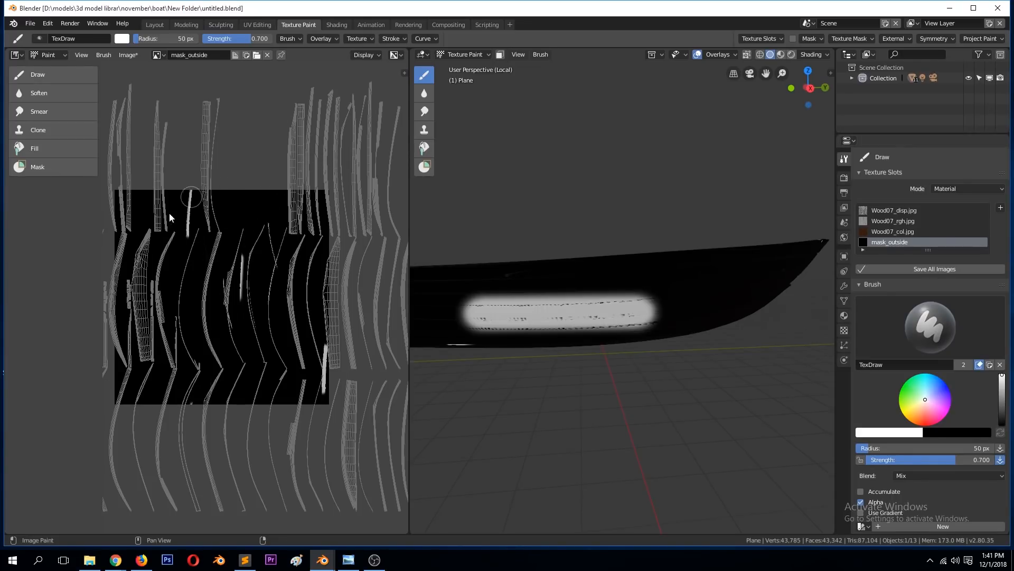
Step: Undo the white stroke painted on mask_outside and switch to the UV Editing workspace
key("ctrl+z")
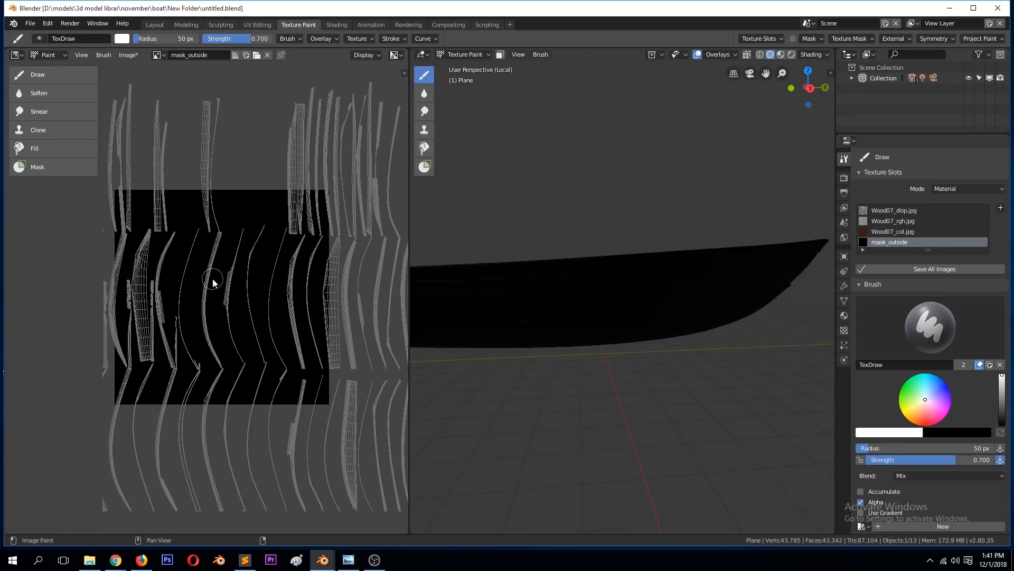
left_click(336, 24)
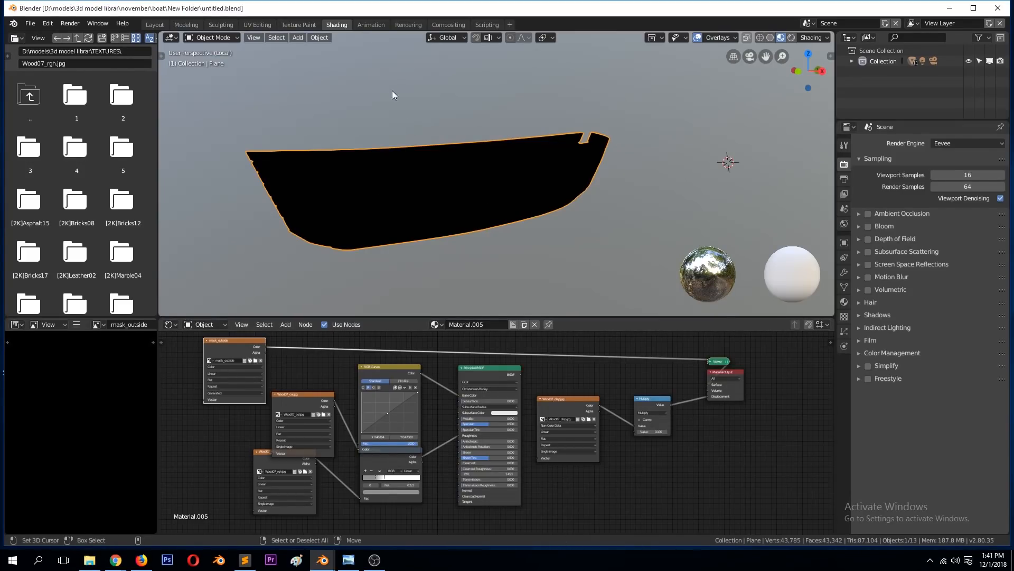
left_click(265, 24)
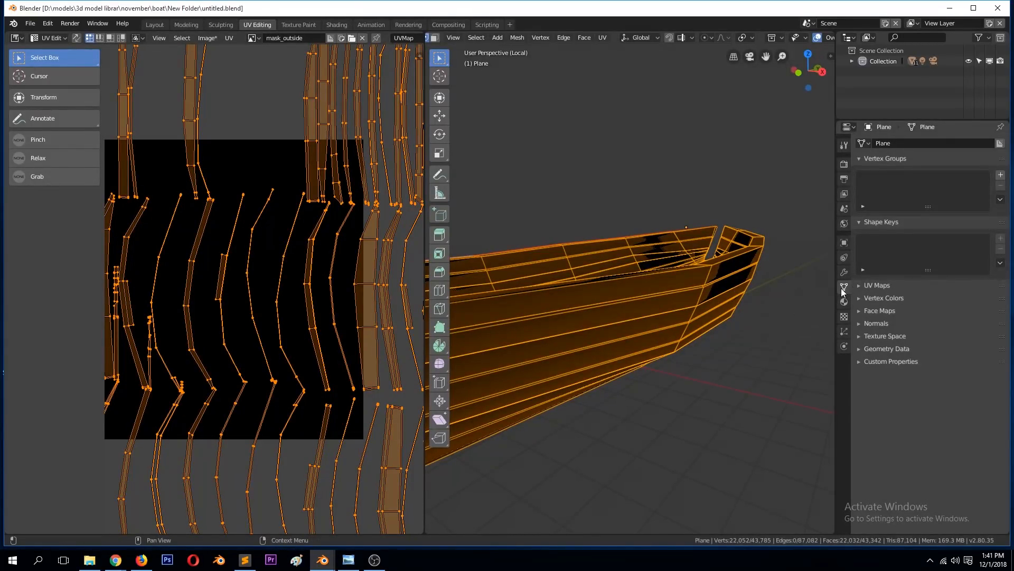
Step: Add a second UV map named mask to the hull, active for rendering, and save the file in Object Mode
left_click(873, 287)
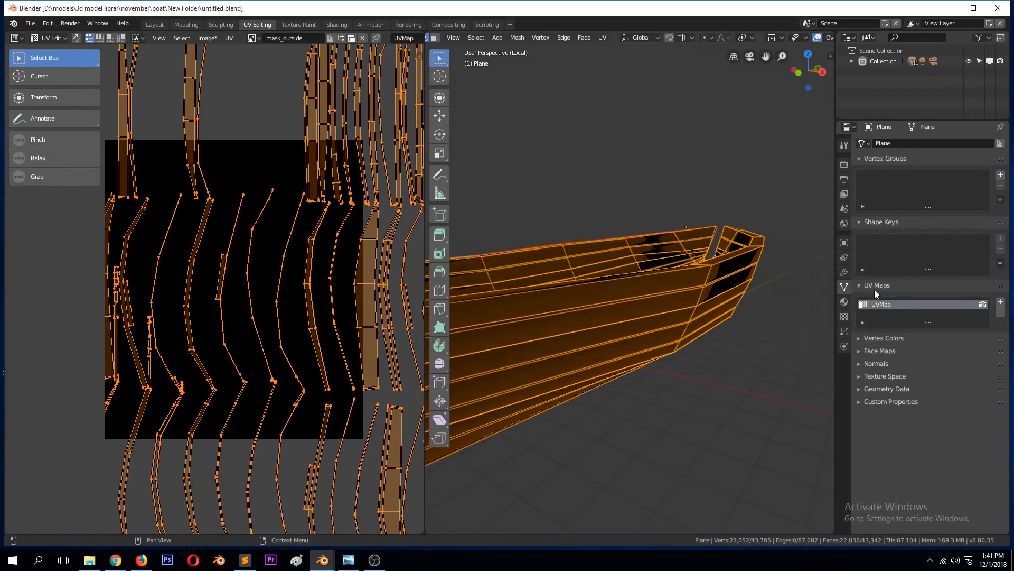
left_click(1001, 302)
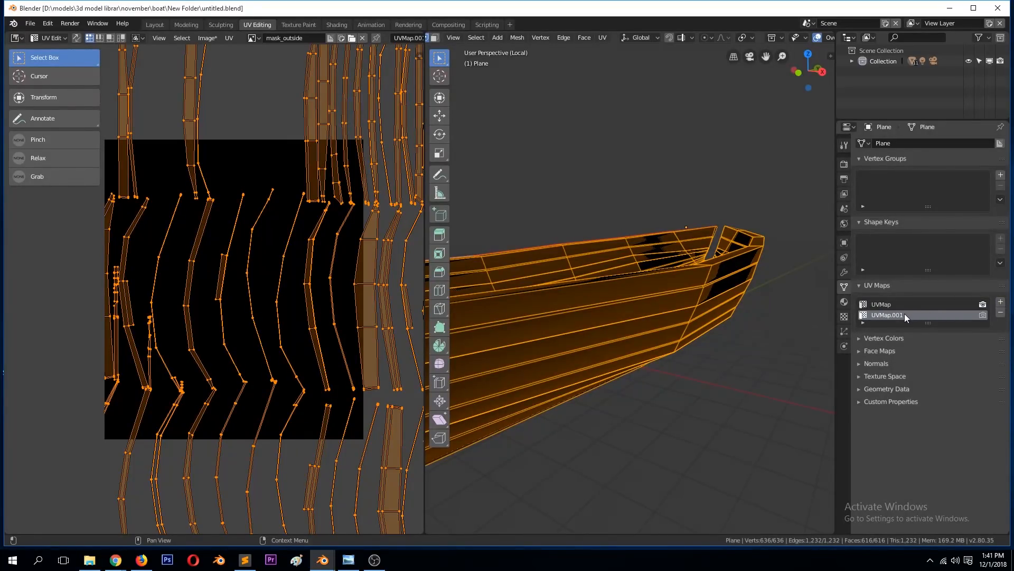
type("mask")
key("Return")
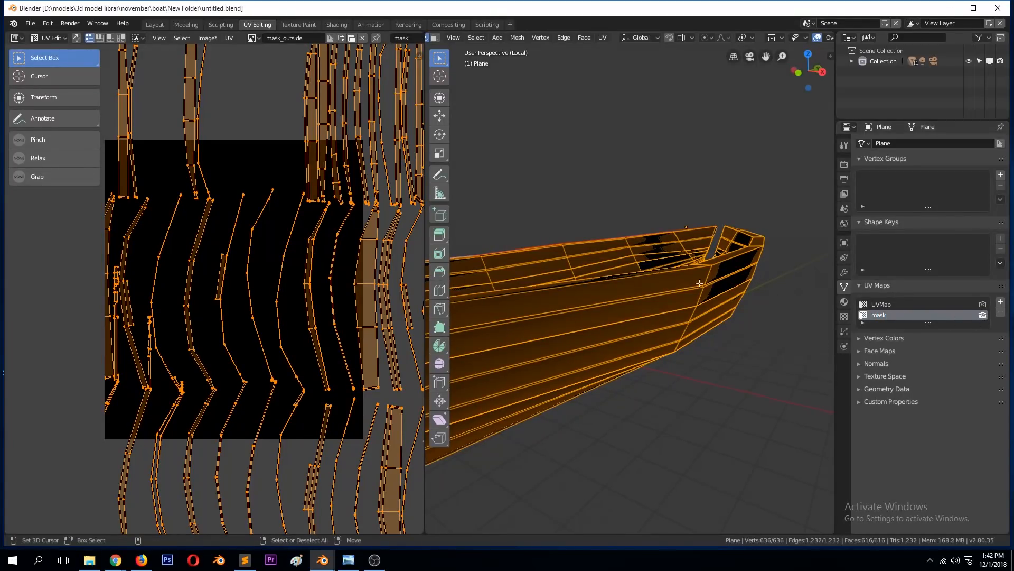
key("Tab")
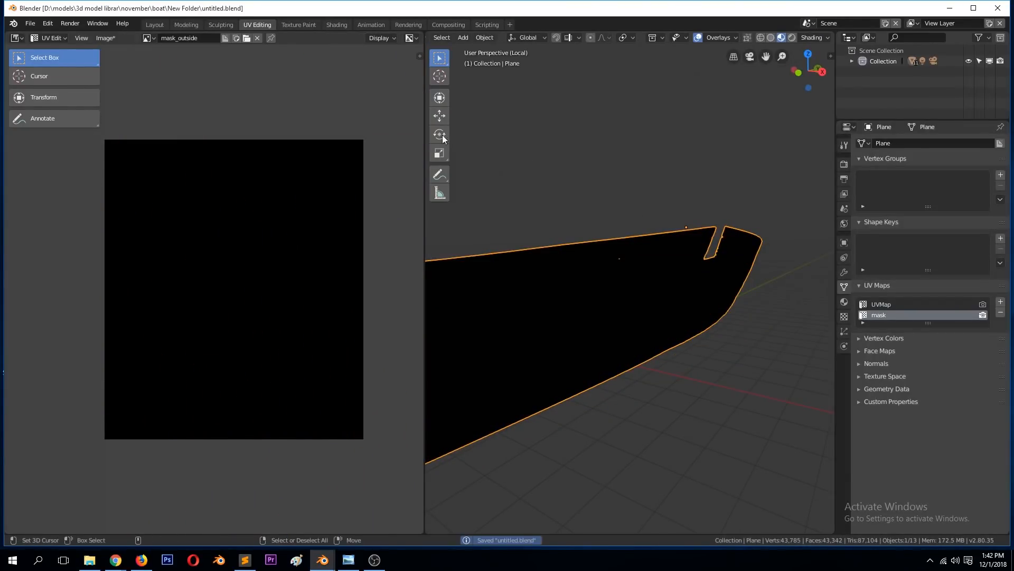
Step: In the Shading workspace, move the mask_outside node aside and add a UV Map node set to mask before it
left_click(338, 24)
left_click_drag(226, 342, 276, 346)
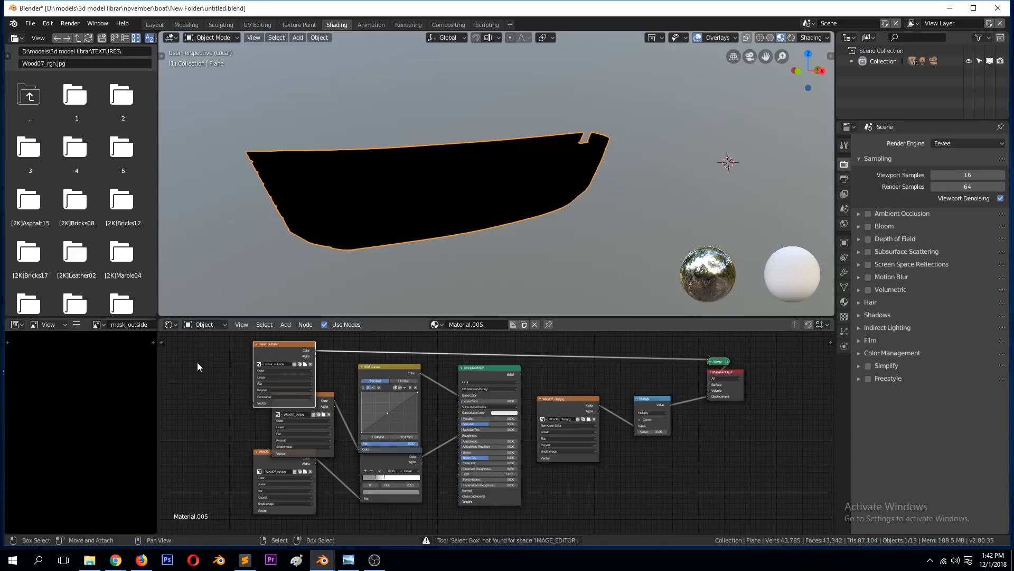
key("shift+a")
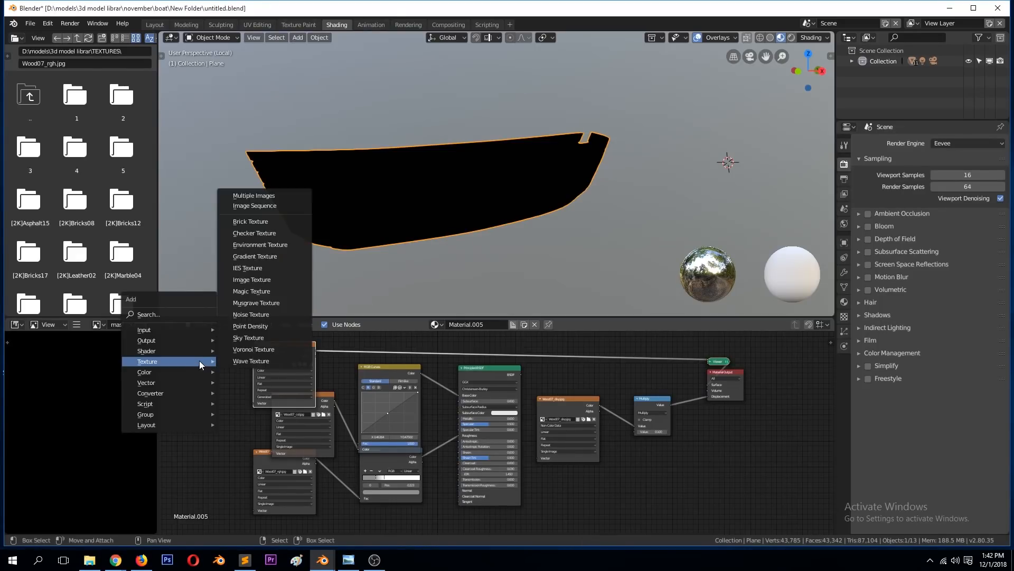
mouse_move(188, 331)
left_click(244, 306)
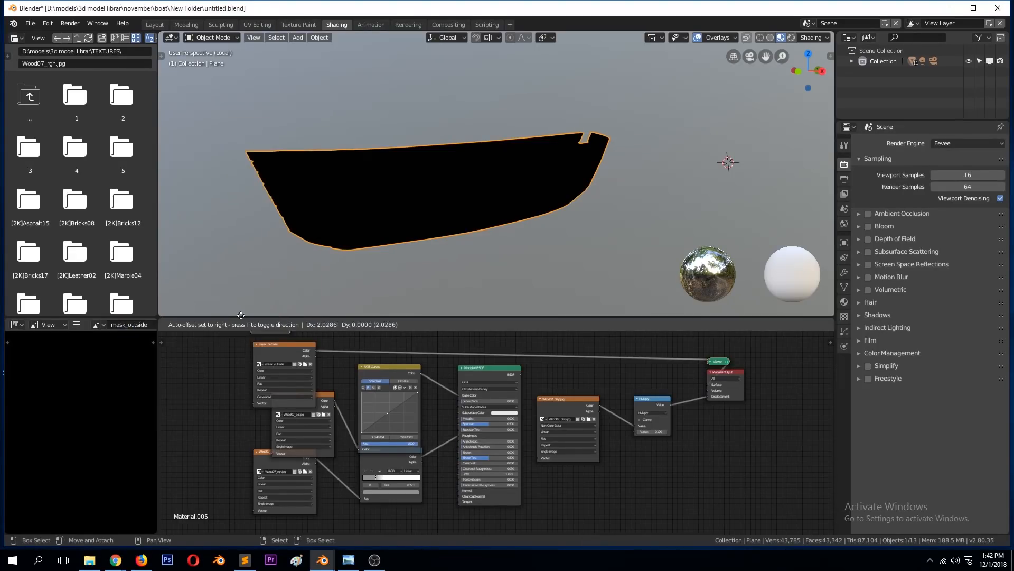
left_click(192, 366)
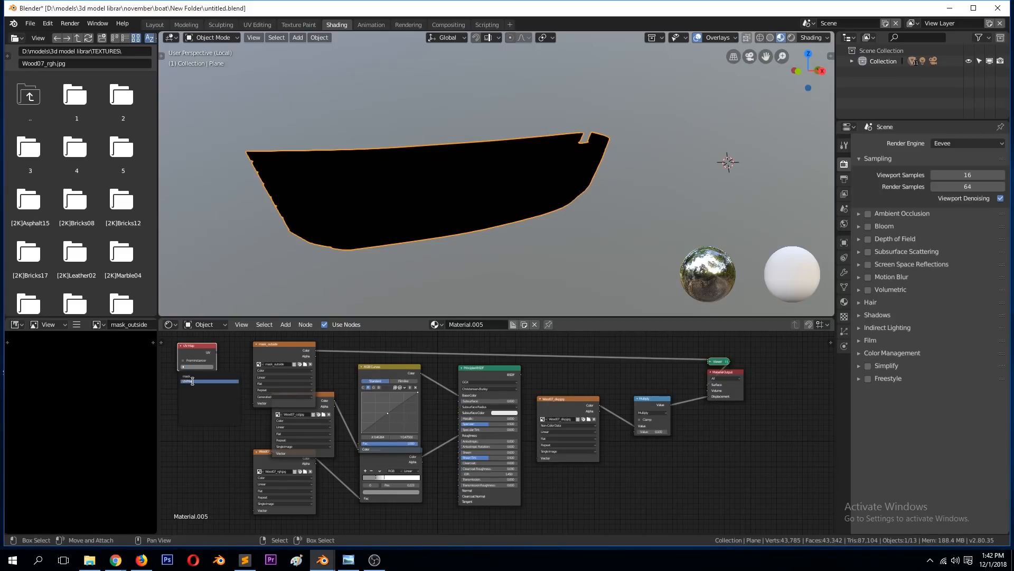
Step: Connect the UV Map node to the Vector input of mask_outside, shift the mask_outside node slightly, and save the file
left_click_drag(217, 353, 254, 403)
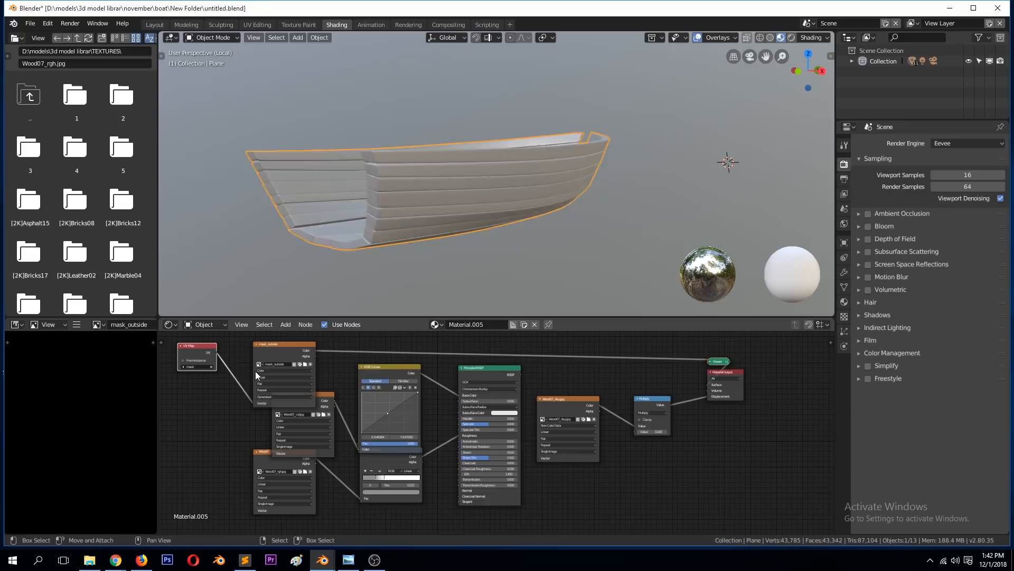
left_click_drag(269, 353, 254, 349)
key("ctrl+s")
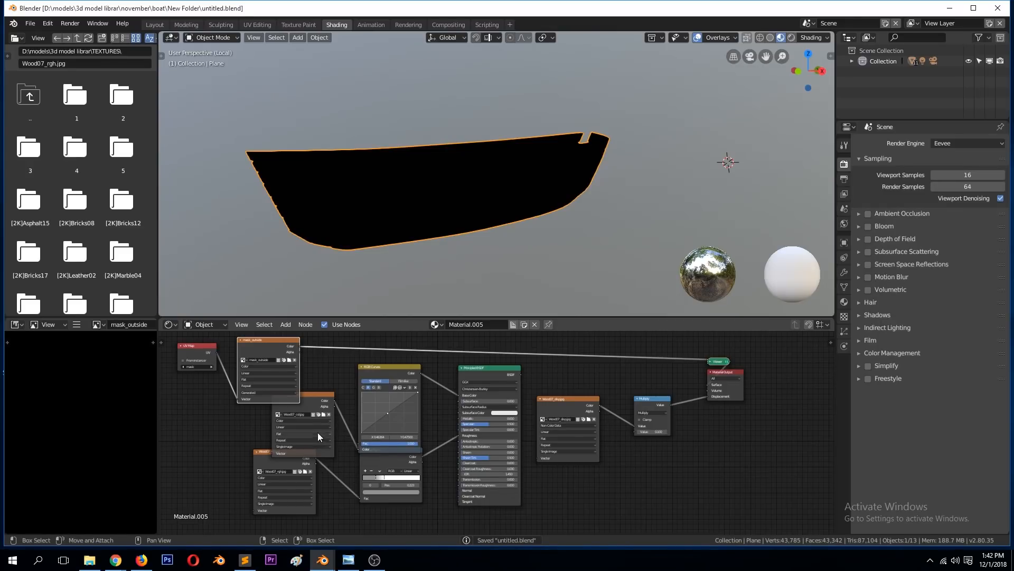
Step: Check the hull's UV map list and view the original UVMap layout in the UV Editing workspace
left_click(844, 302)
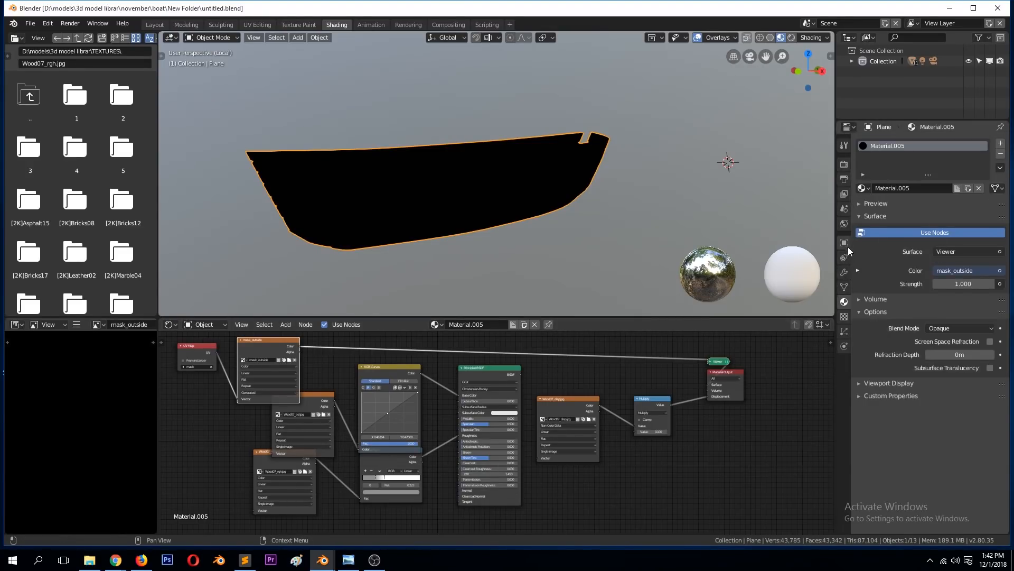
left_click(845, 287)
left_click(886, 286)
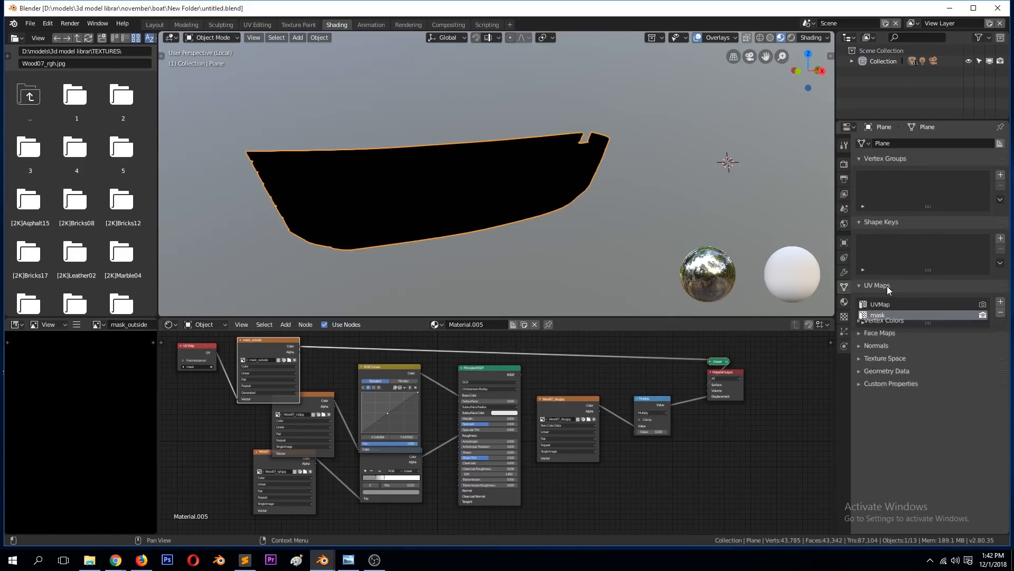
left_click(306, 24)
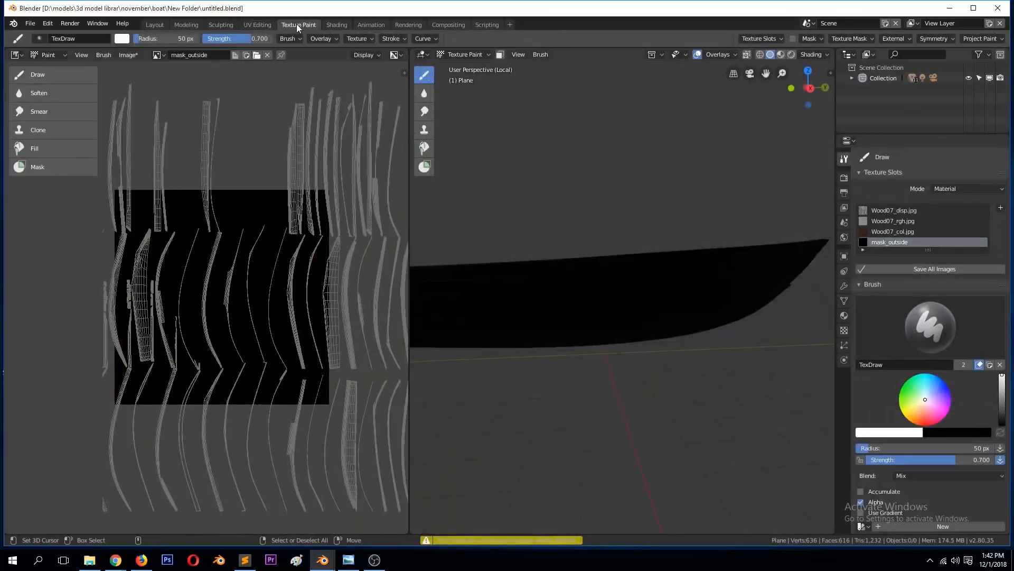
left_click(264, 24)
scroll(303, 177, "down", 1)
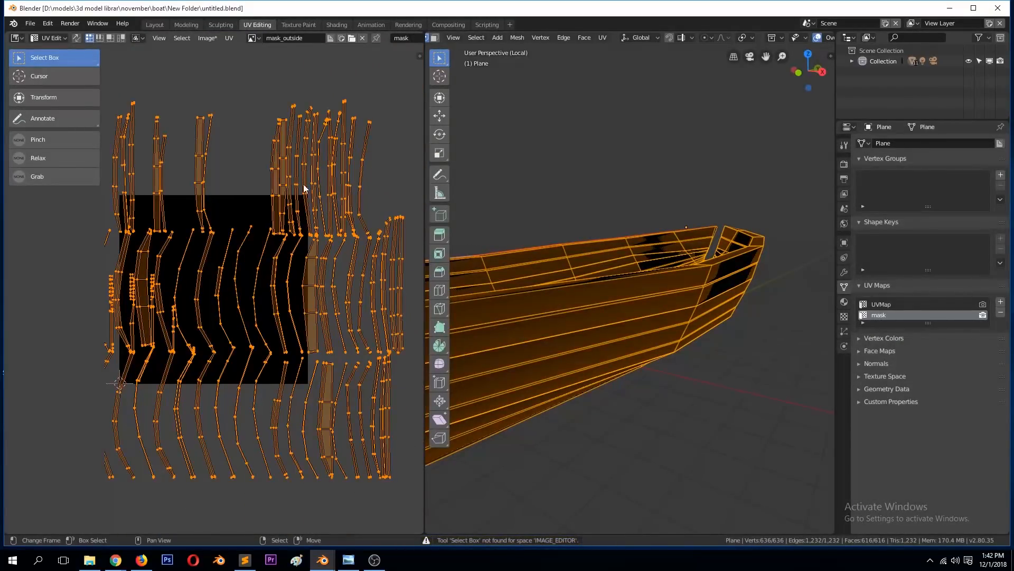
left_click(881, 306)
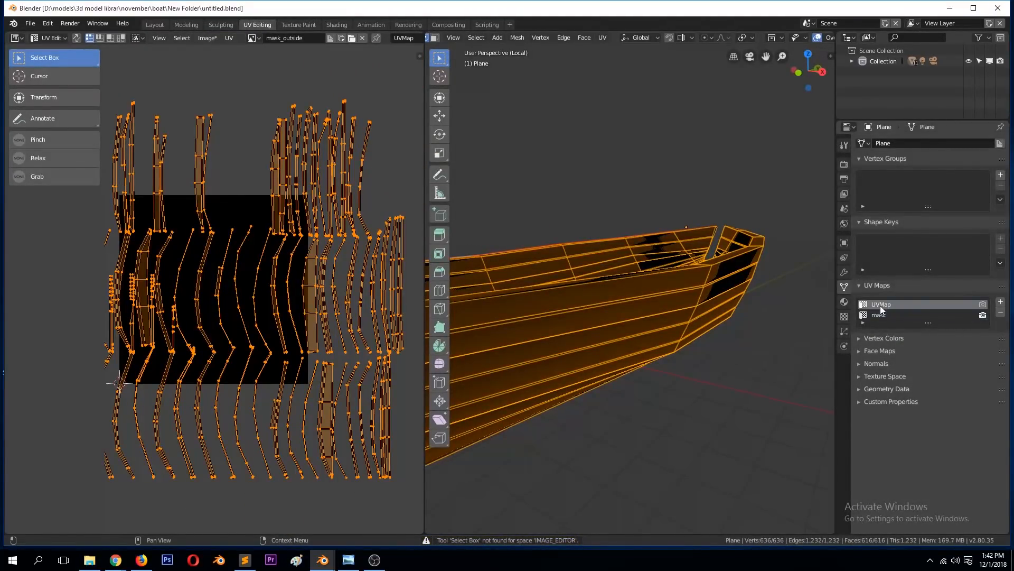
Step: Re-unwrap the whole hull on the mask UV map using Smart UV Project with angle limit 66.00 and island margin 0.00
left_click(884, 314)
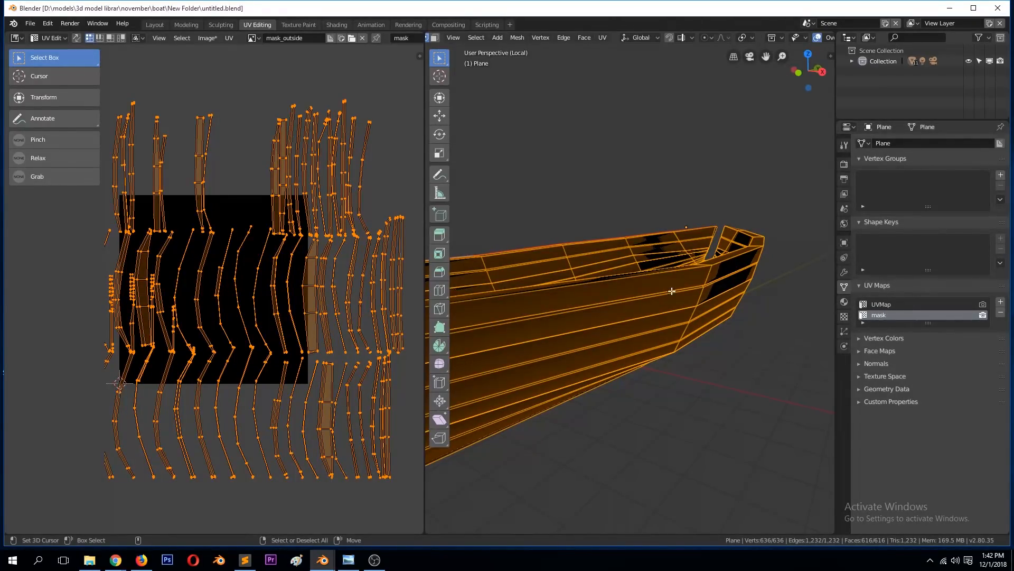
key("u")
left_click(666, 275)
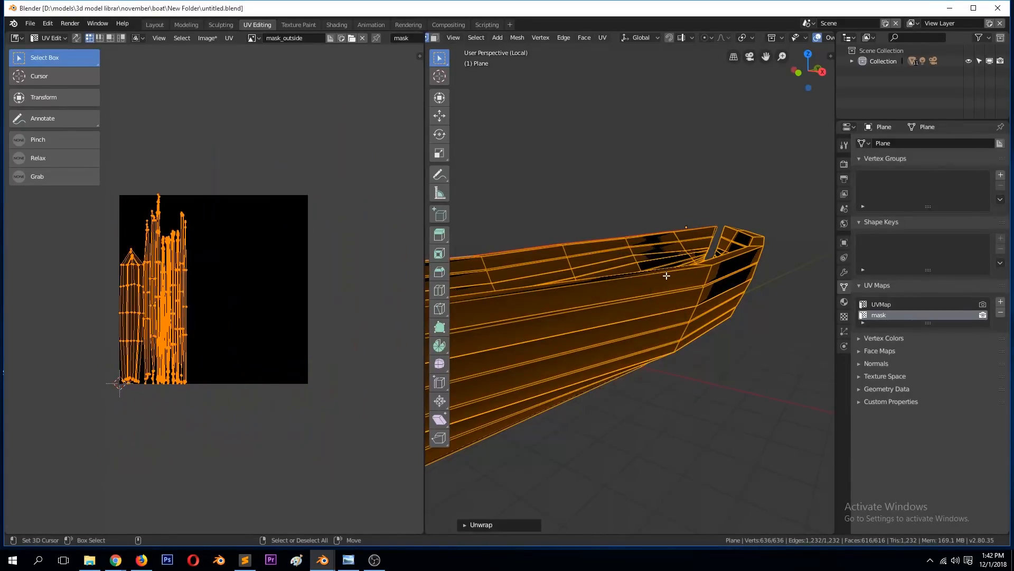
key("u")
left_click(666, 294)
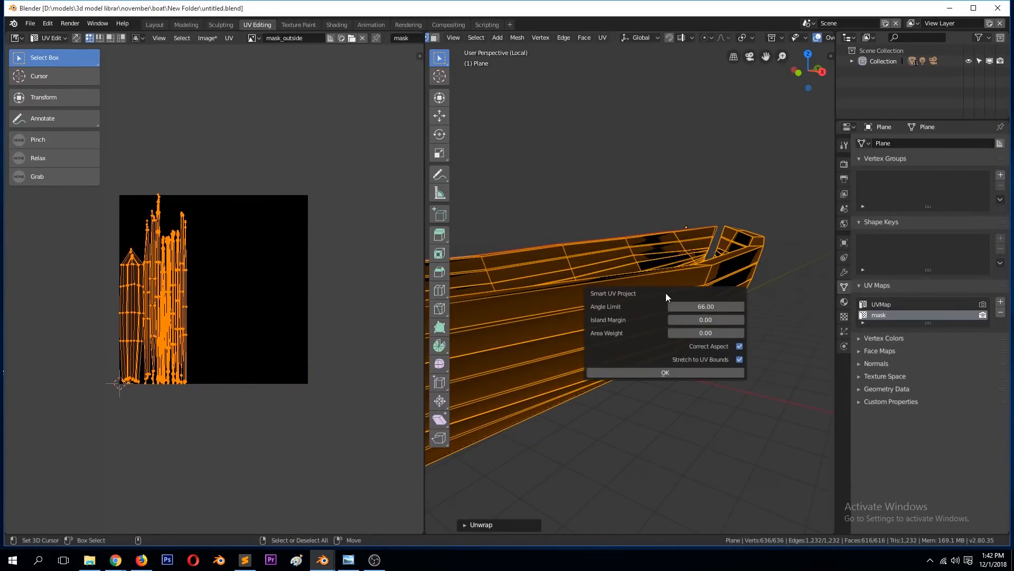
left_click(665, 372)
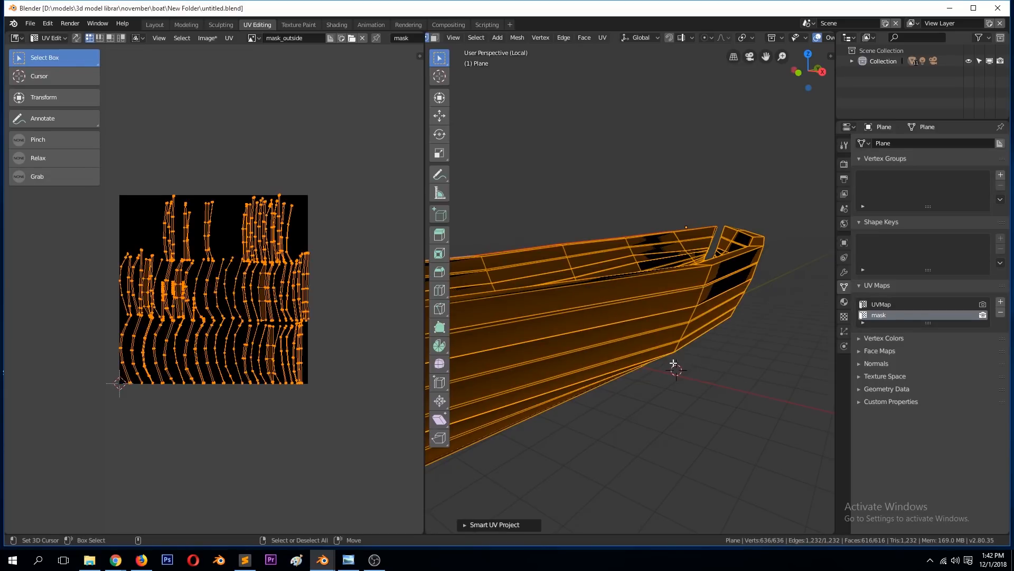
Step: Scale the mask UV islands down slightly so they fit inside the image bounds, and return to Object Mode
key("s")
right_click(322, 373)
key("s")
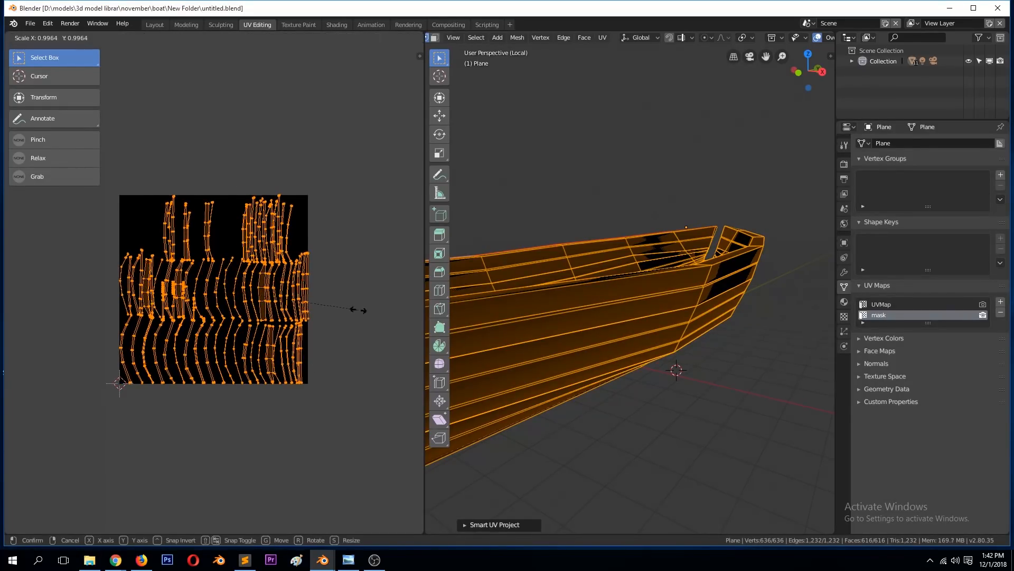
left_click(354, 309)
key("Tab")
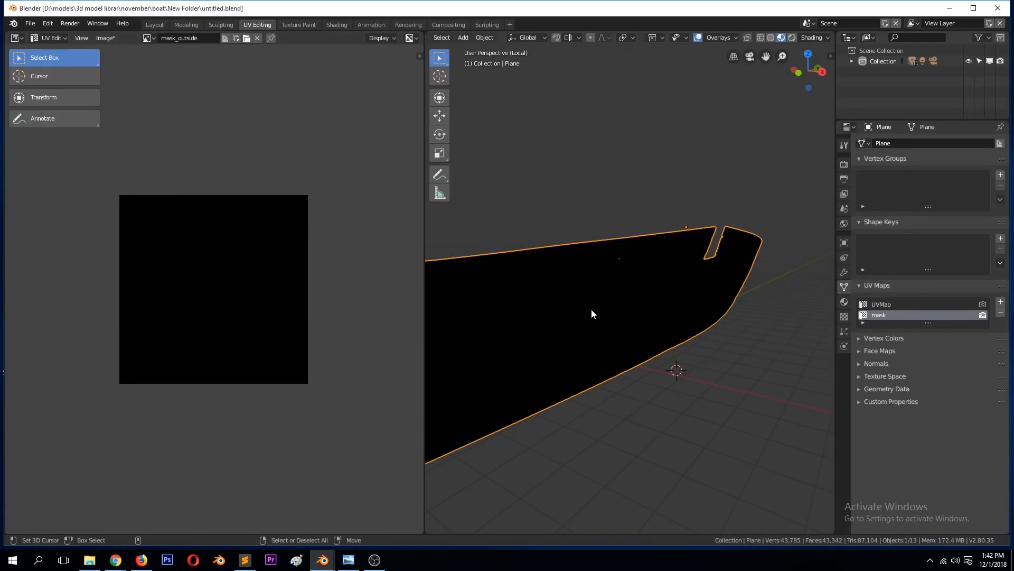
Step: Compare the hull's UVMap layout with the mask layout, leave mask active, and save the file in Object Mode
left_click(891, 304)
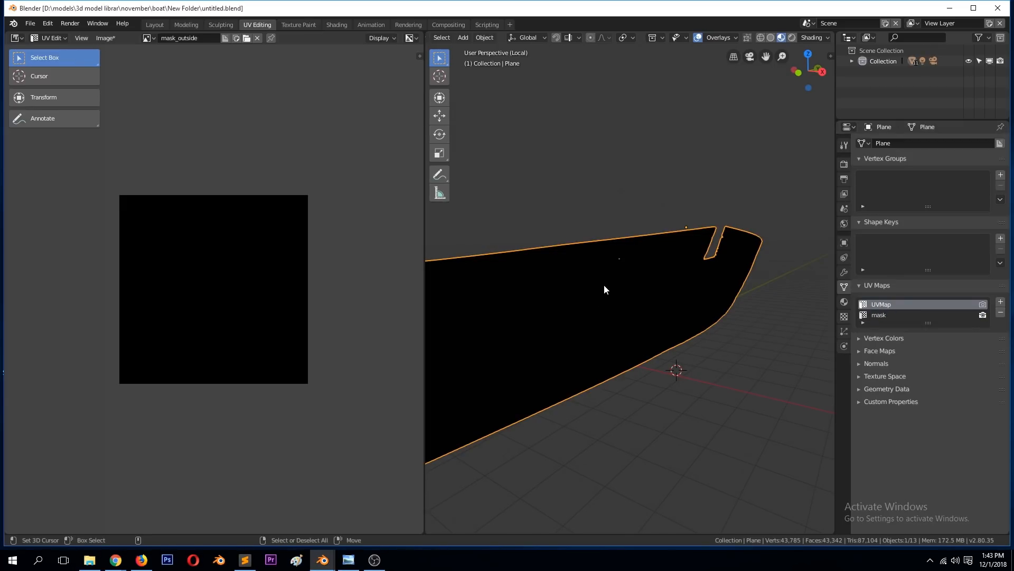
key("Tab")
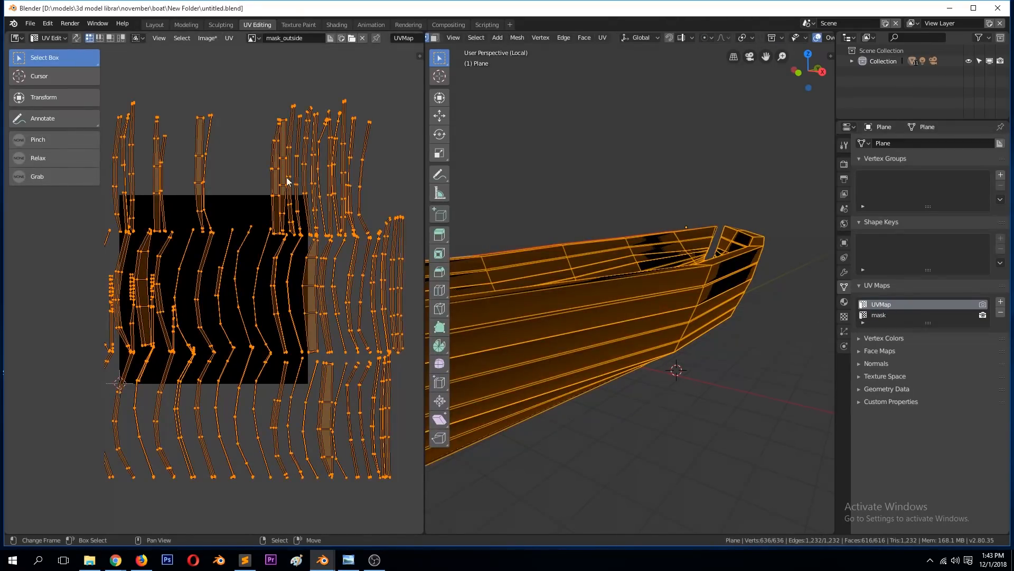
left_click(885, 315)
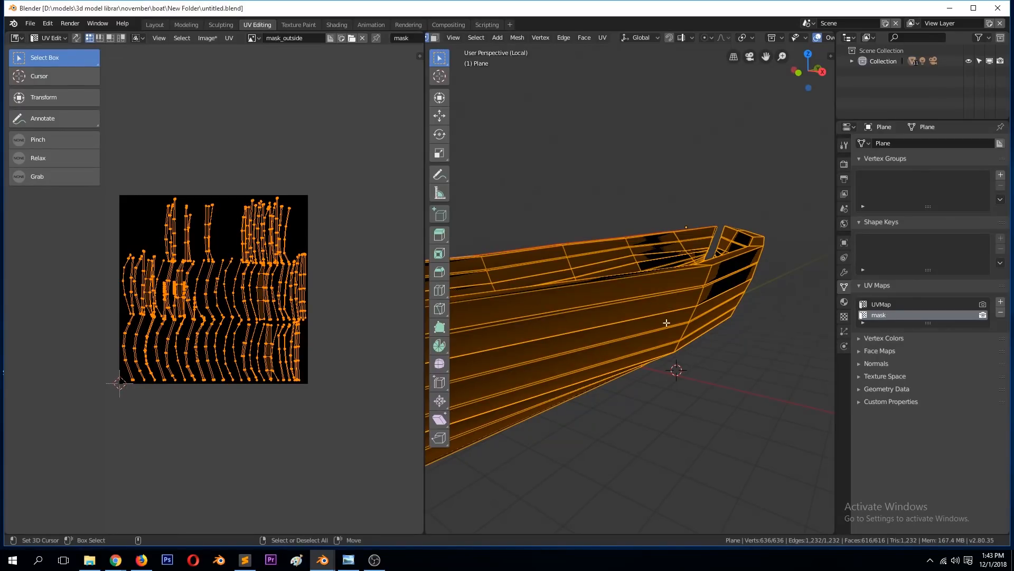
key("Tab")
key("ctrl+s")
right_click(665, 176, "shift")
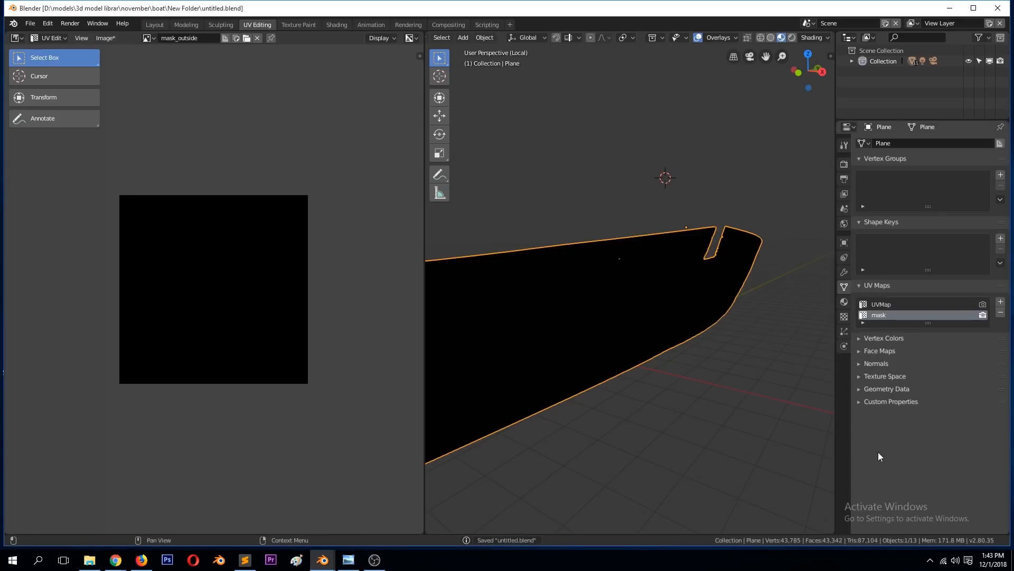
Step: Check the mask layout in the Texture Paint workspace, and move the lower wood texture node down in the Shading workspace
left_click(297, 24)
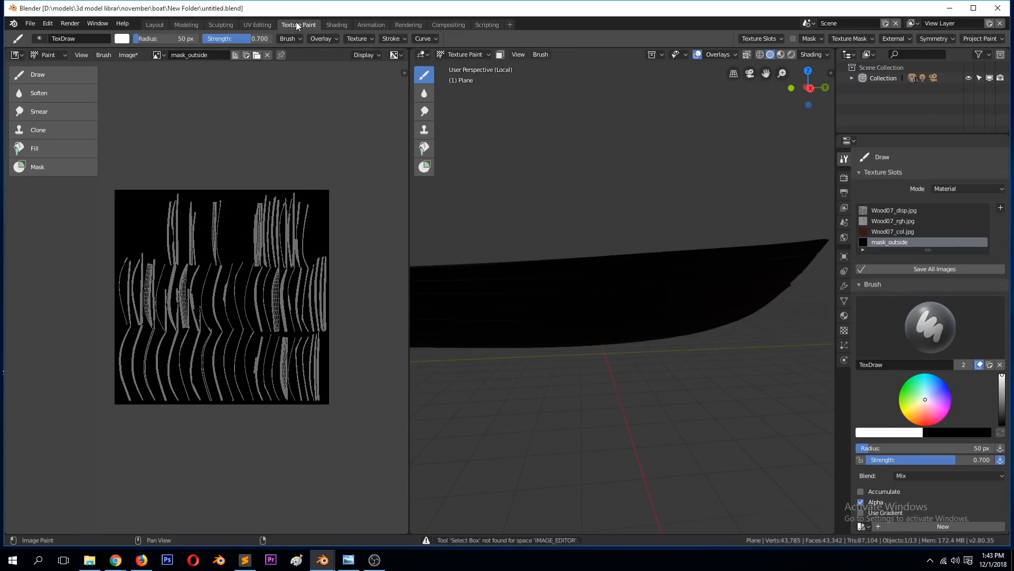
left_click(264, 26)
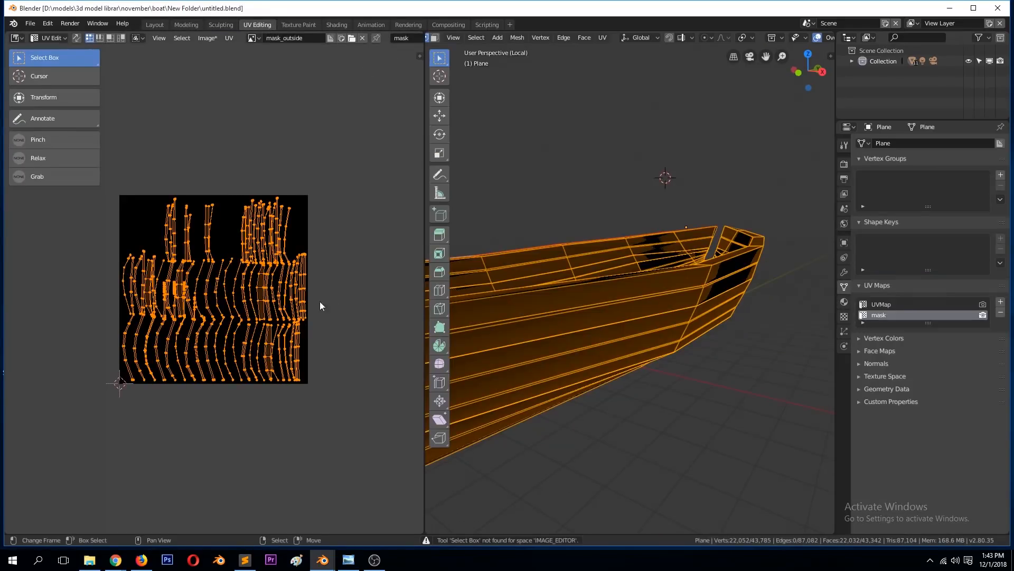
left_click(338, 25)
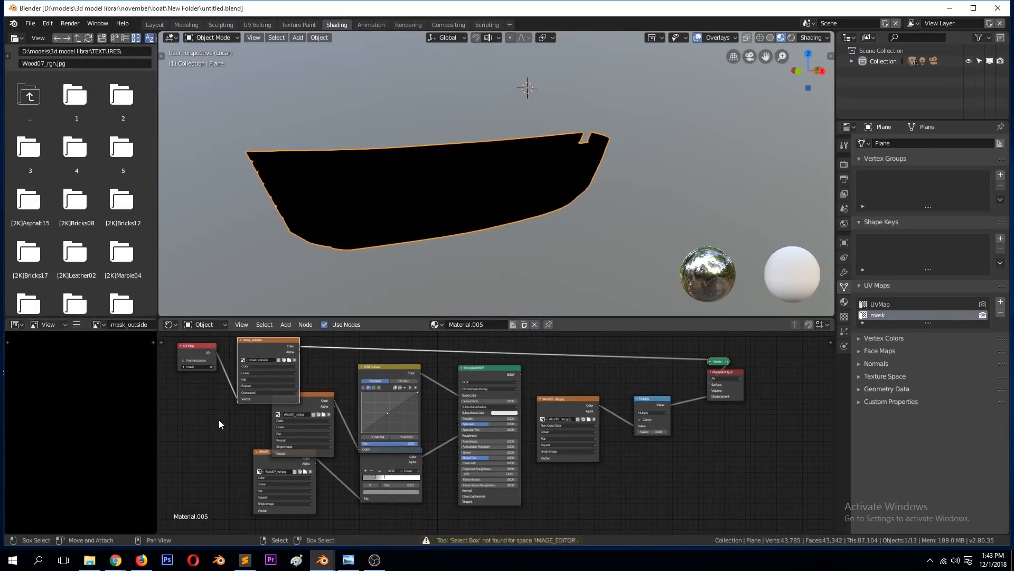
left_click_drag(259, 459, 265, 479)
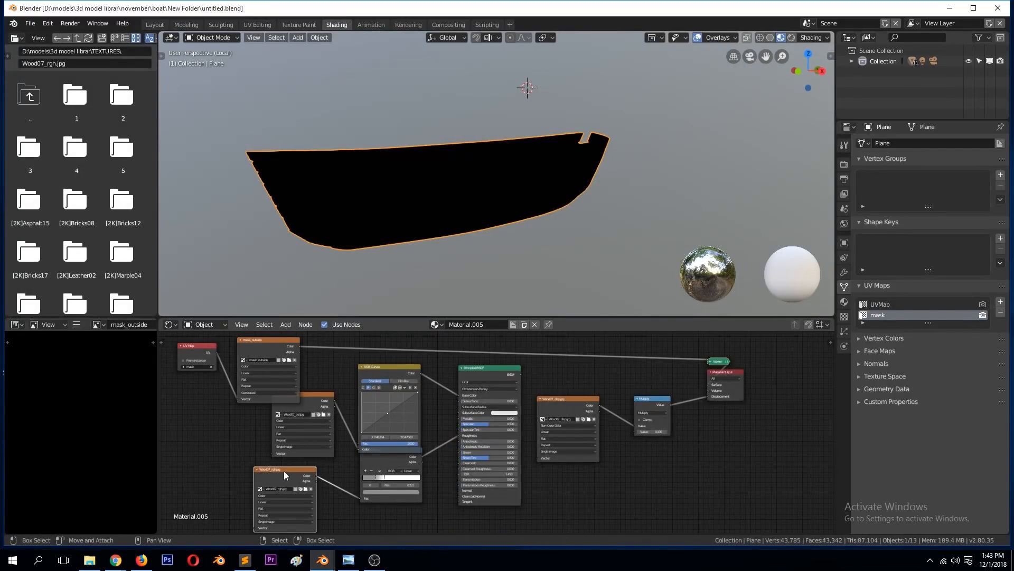
key("ctrl+t")
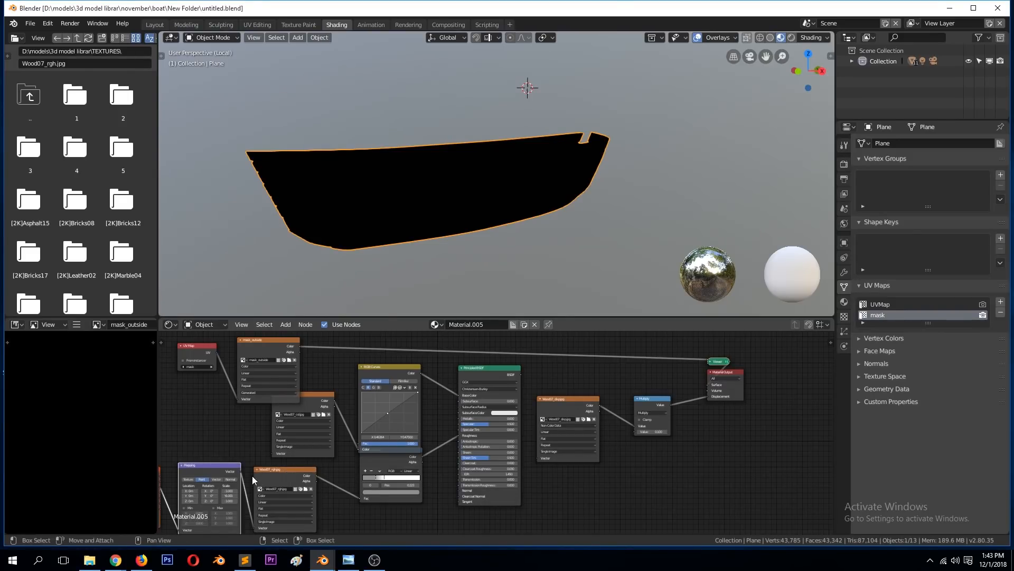
key("Home")
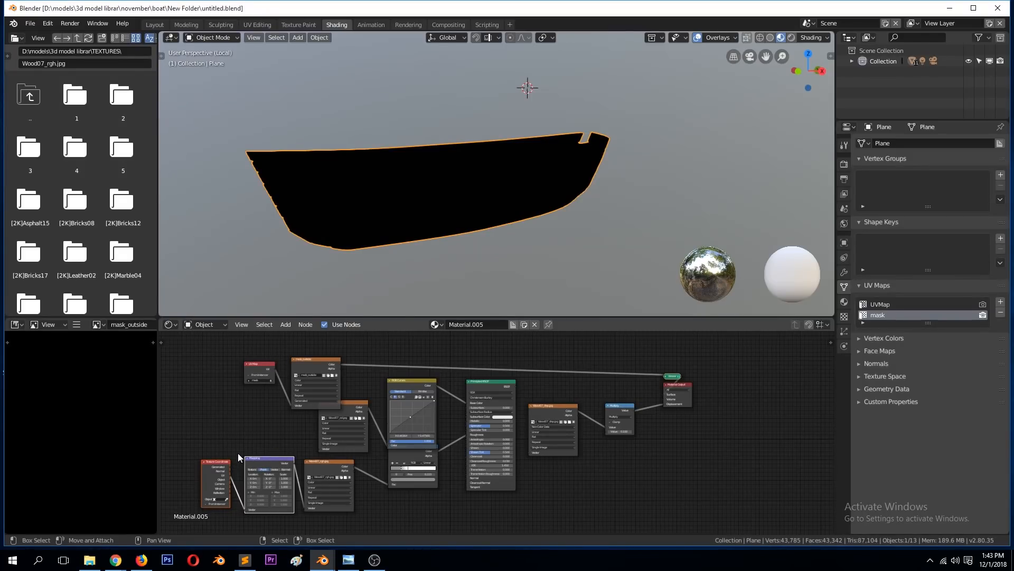
left_click_drag(200, 435, 277, 520)
left_click(258, 461)
key("x")
left_click(205, 461)
left_click(213, 462)
key("x")
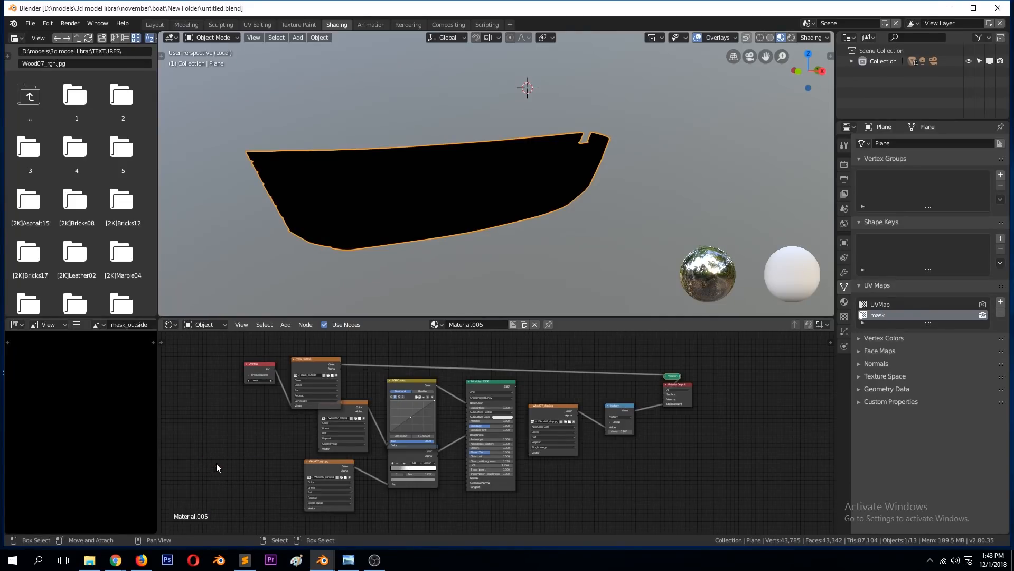
Step: Save the file with the hull's mask UV node setup in place
scroll(437, 236, "up", 1)
key("ctrl+s")
scroll(460, 228, "up", 2)
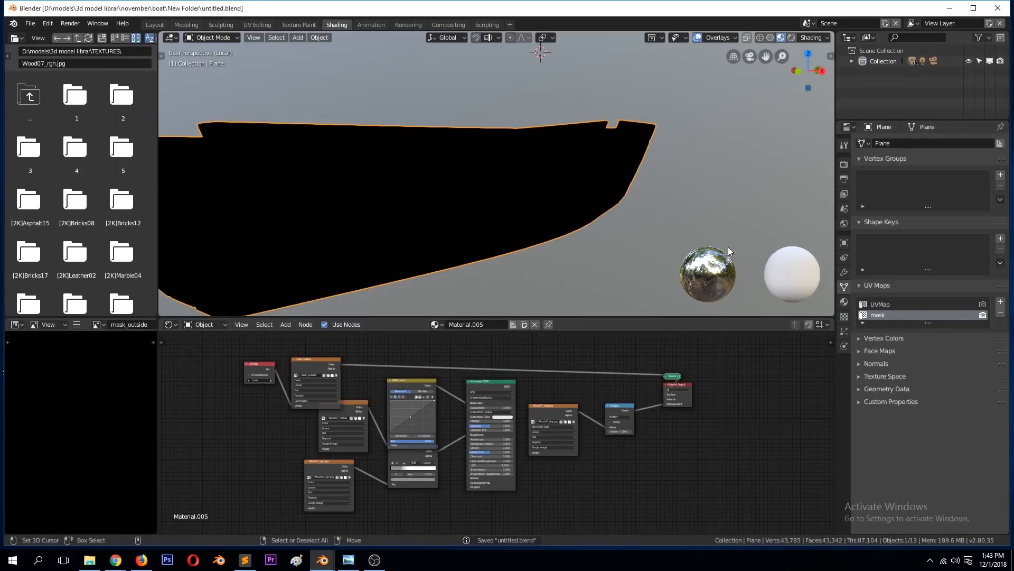
Step: In the Texture Paint workspace, undo a test stroke on the hull and set mask_outside as the active paint slot
left_click(301, 24)
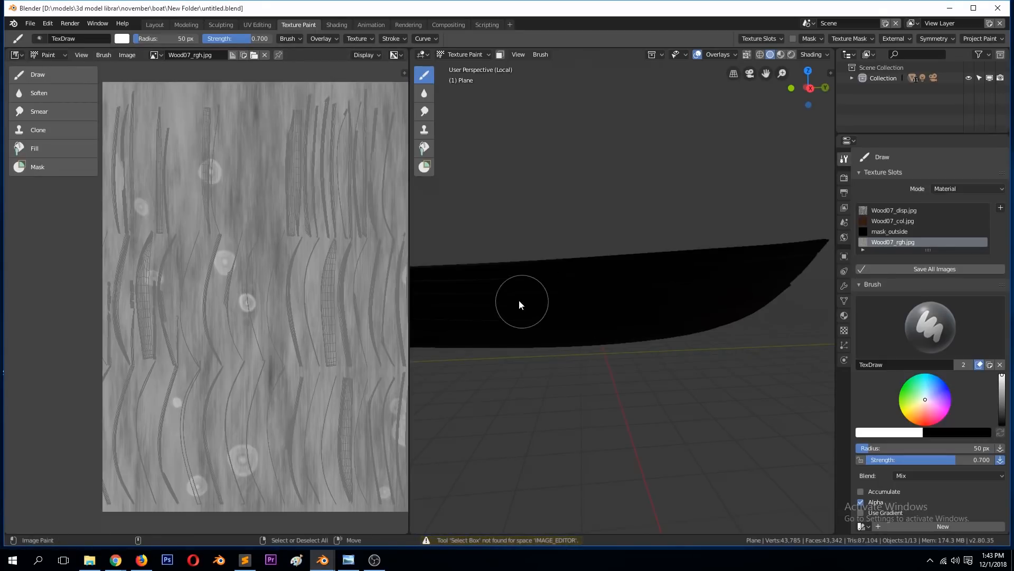
left_click(670, 285)
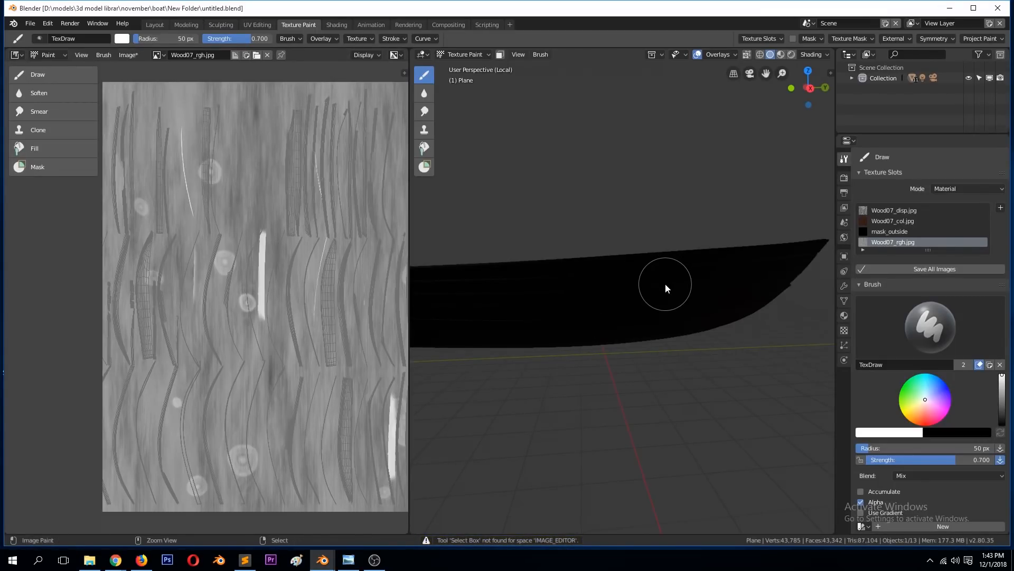
key("ctrl+z")
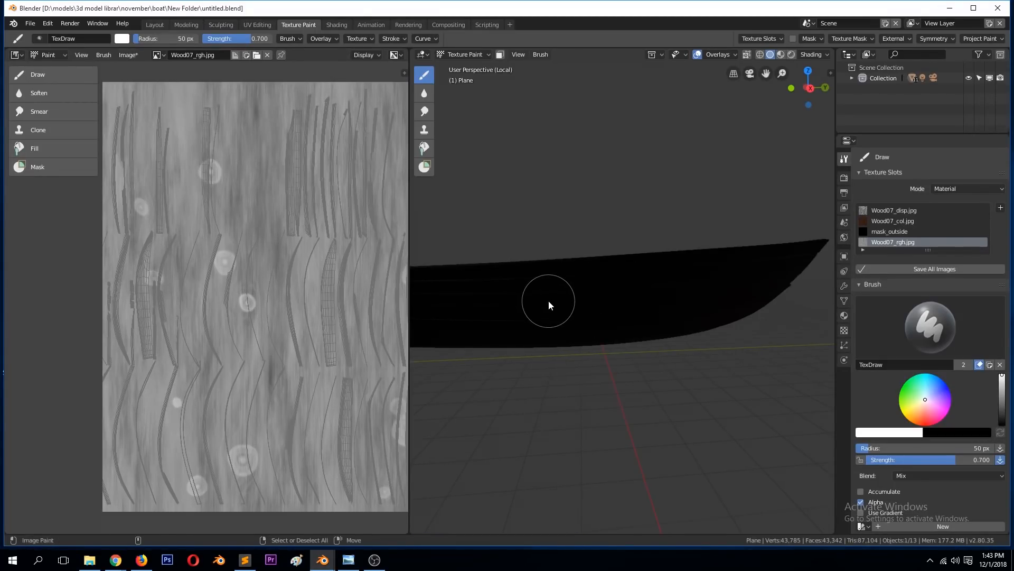
key("KP_1")
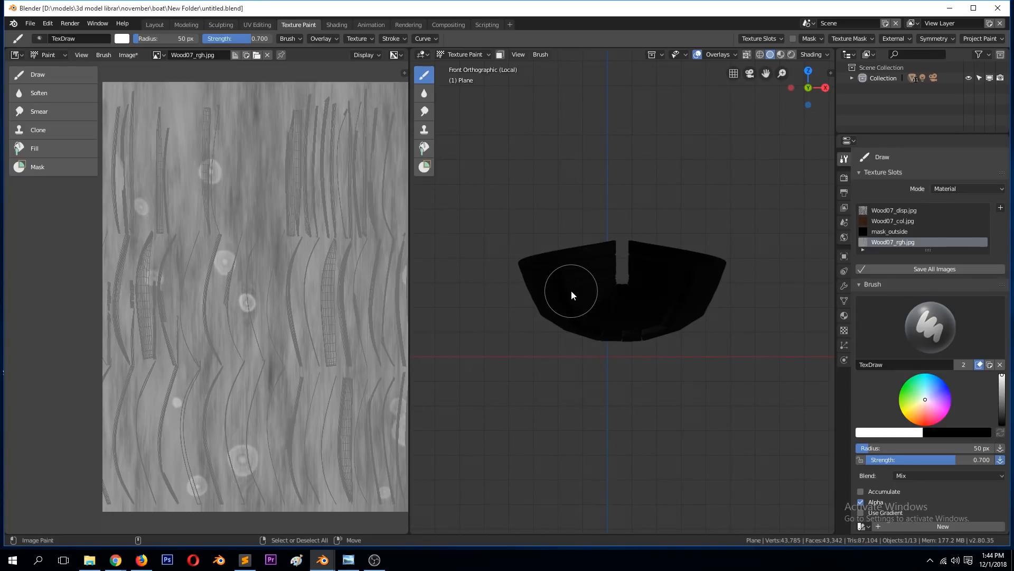
middle_click_drag(640, 261, 578, 291)
left_click(769, 39)
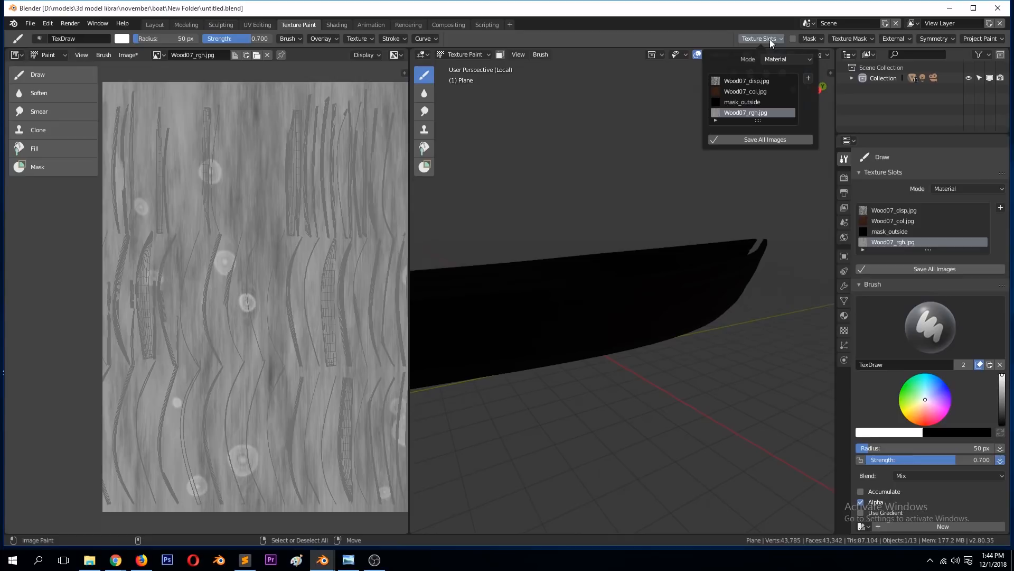
left_click(749, 102)
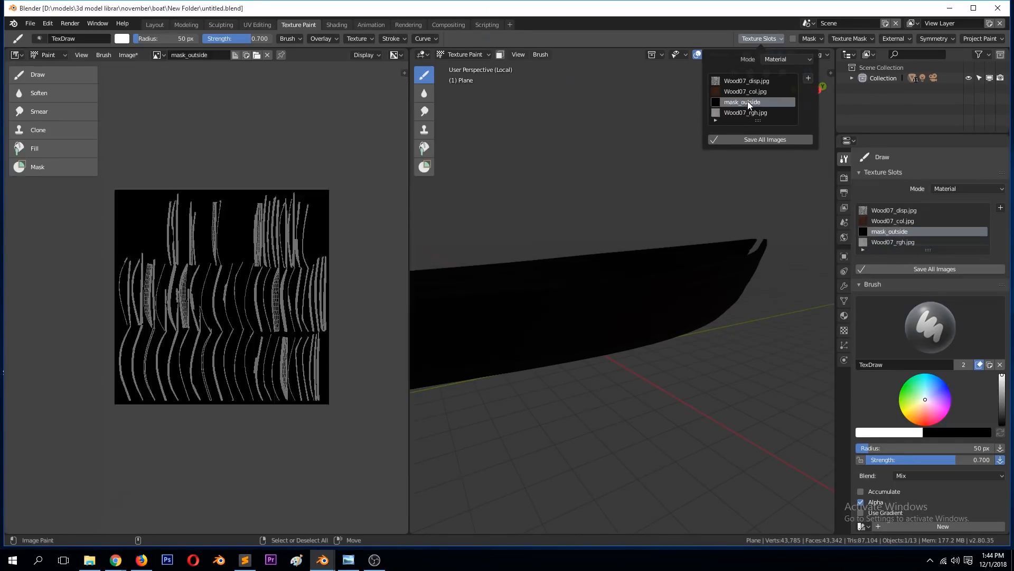
Step: Try painting white strokes on the hull's outer side into mask_outside
left_click_drag(532, 341, 696, 295)
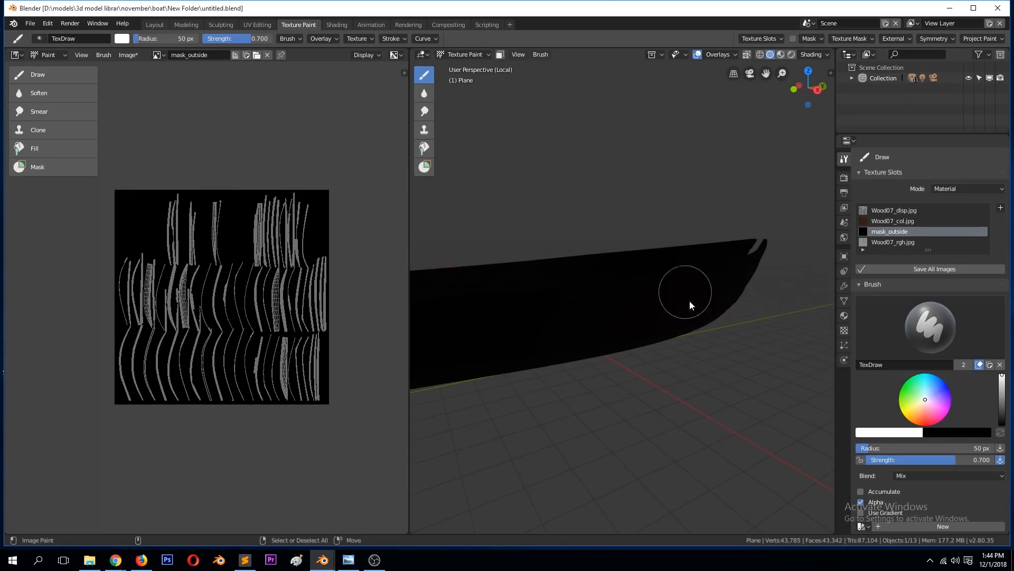
middle_click_drag(688, 301, 654, 290)
left_click_drag(545, 257, 665, 248)
middle_click_drag(635, 298, 609, 340)
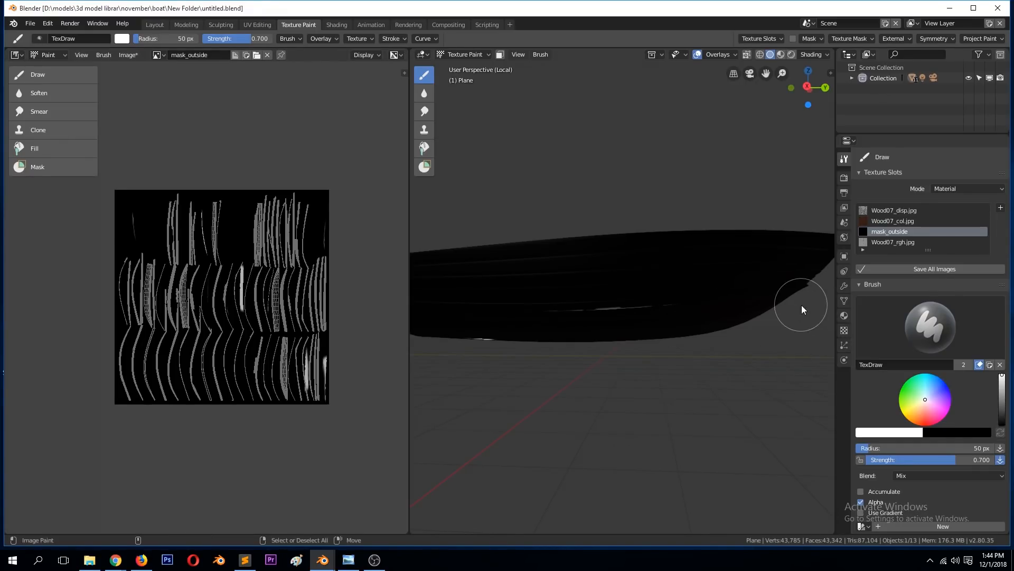
Step: Show the hull's UV maps, compare the UVMap layout with mask, leave mask active, and save the file
left_click(843, 301)
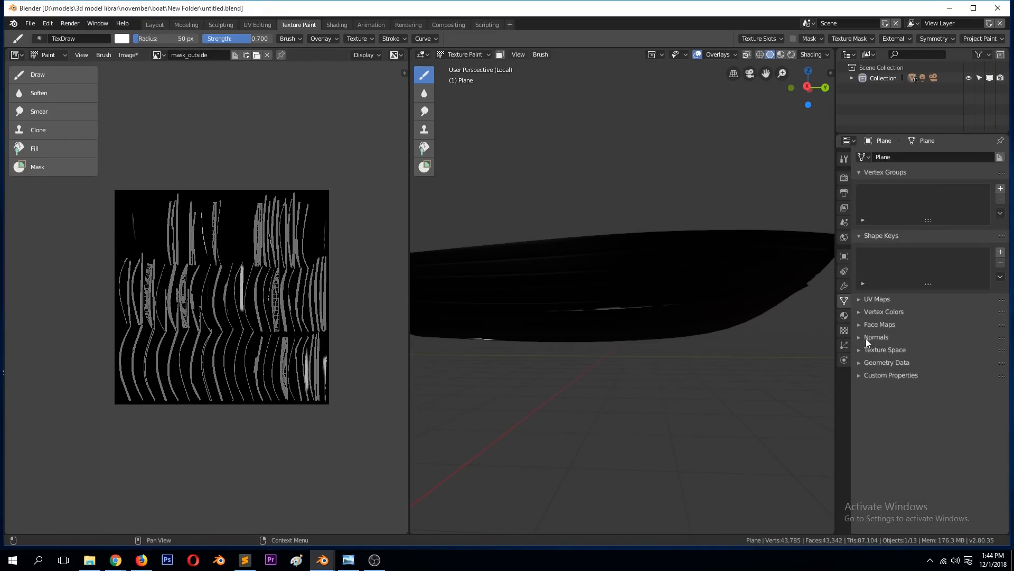
left_click(875, 299)
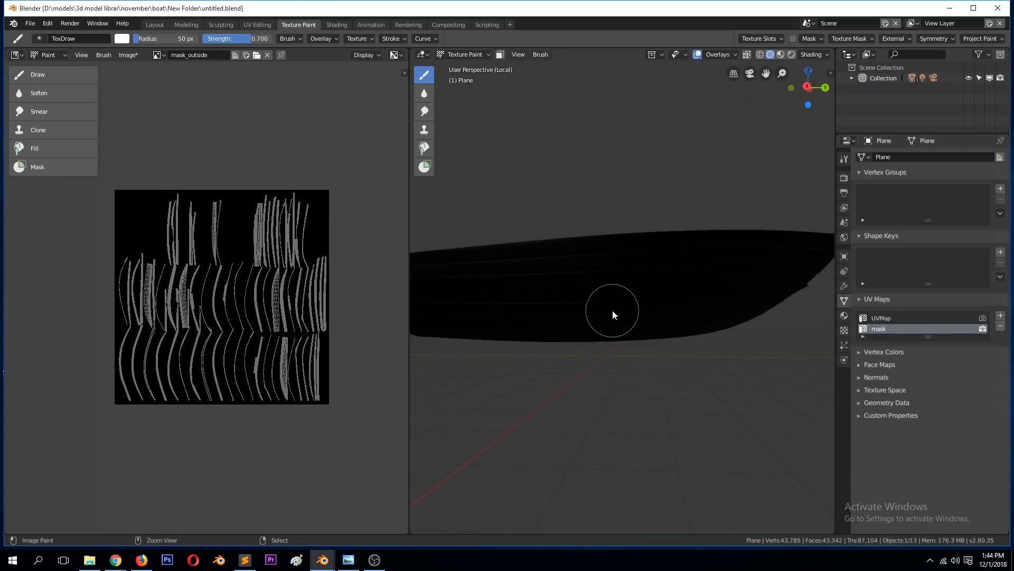
left_click(893, 318)
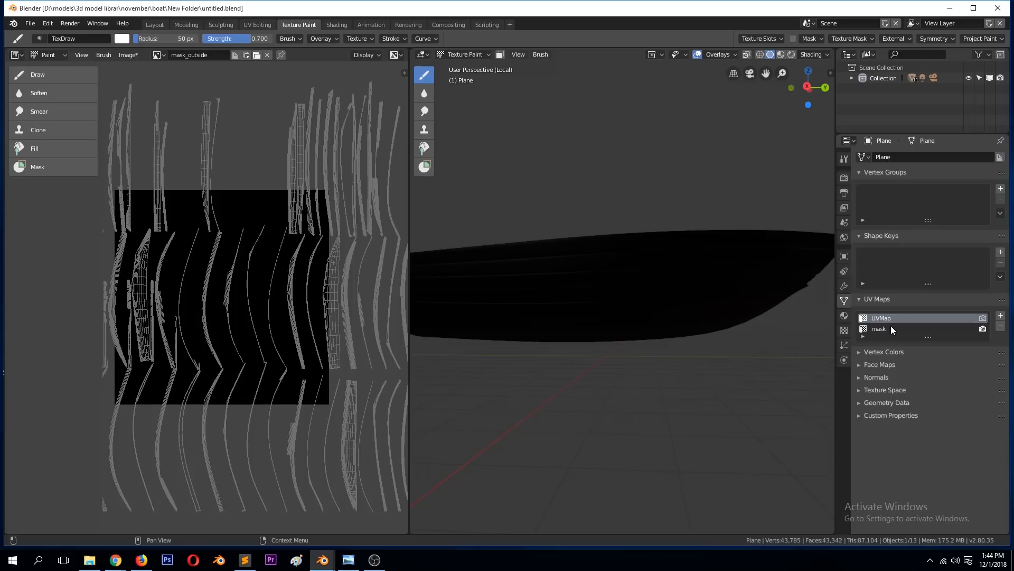
left_click(891, 327)
key("ctrl+s")
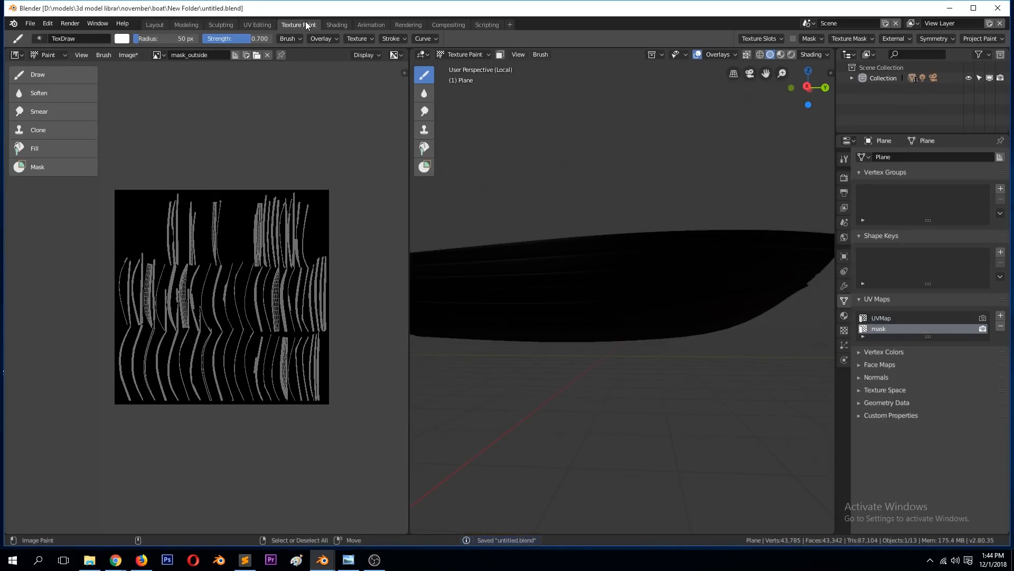
Step: Check the hull's mask islands in the UV Editing workspace, and move the mask_outside texture node up in the Shading workspace
left_click(265, 26)
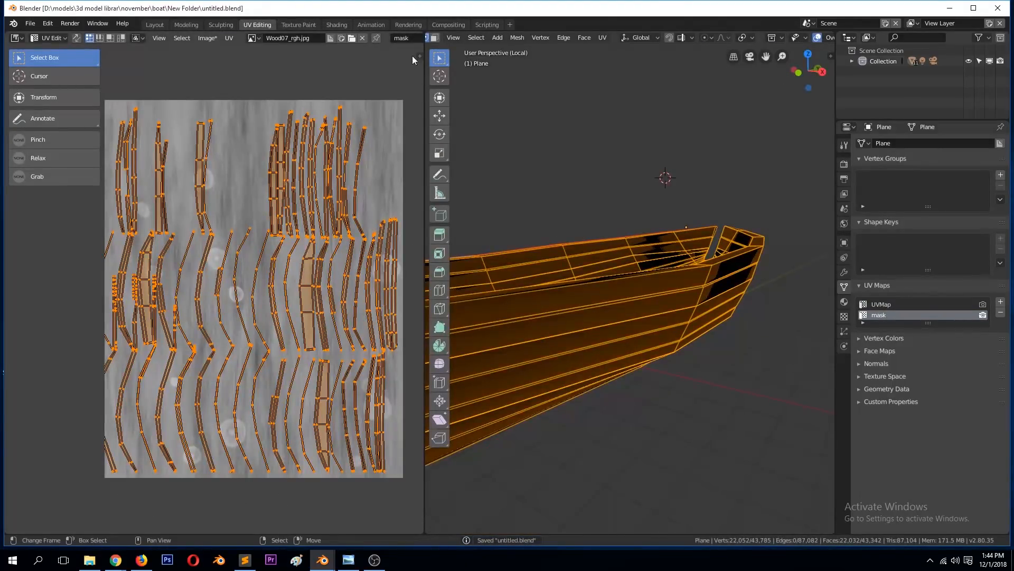
left_click(340, 23)
left_click(323, 362)
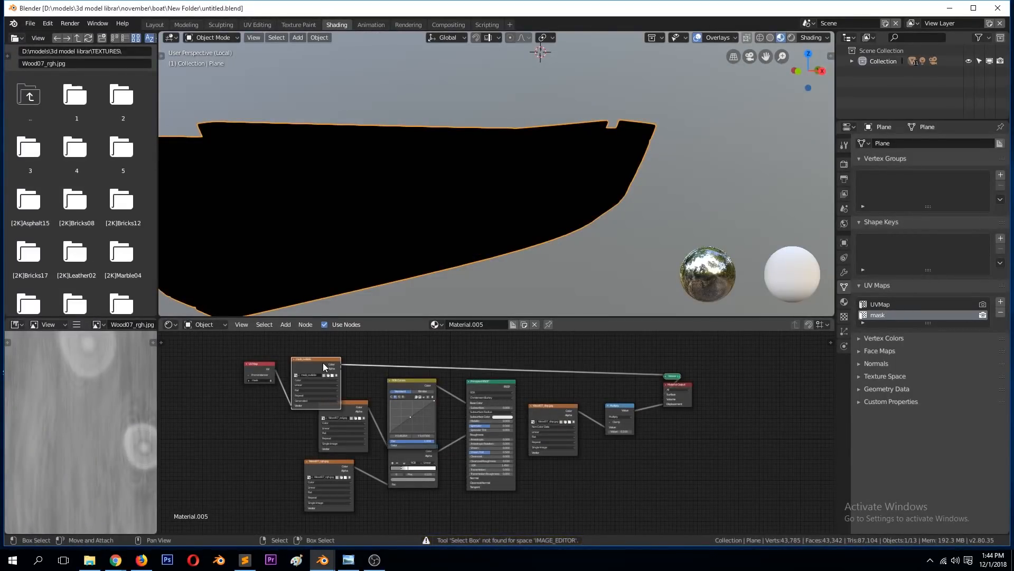
left_click_drag(320, 363, 325, 347)
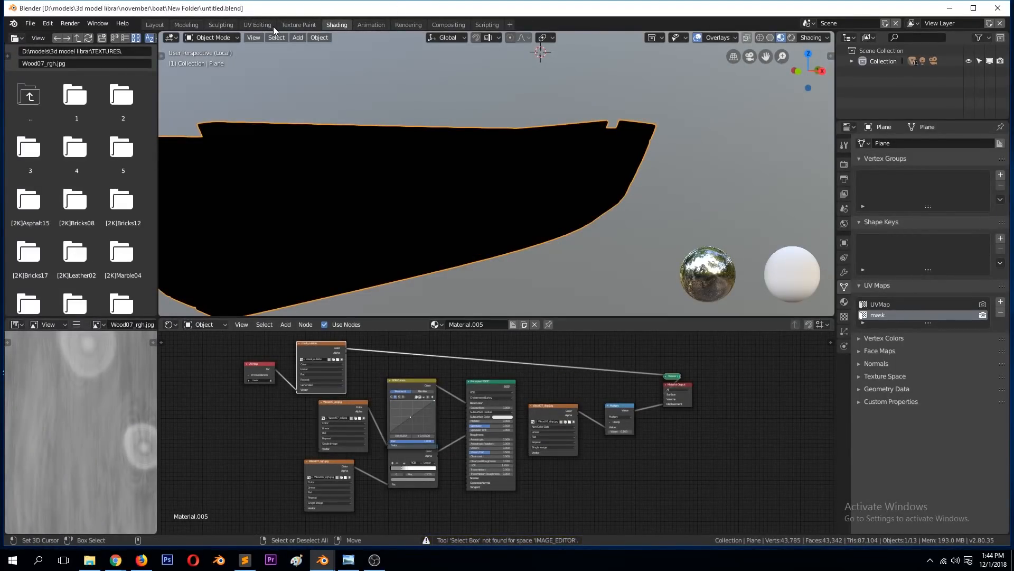
Step: Return to the Texture Paint workspace, undo the last paint action, and save the file
left_click(297, 24)
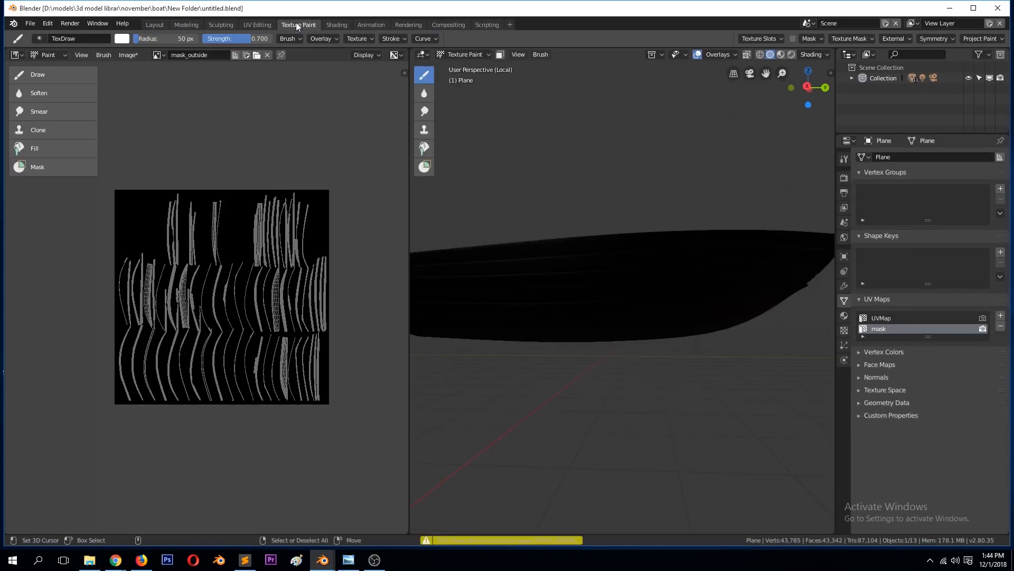
key("ctrl+z")
key("ctrl+s")
Step: Switch between the UVMap and mask layouts again, expand the UV map list's filter options, keep mask active, and save
left_click(901, 320)
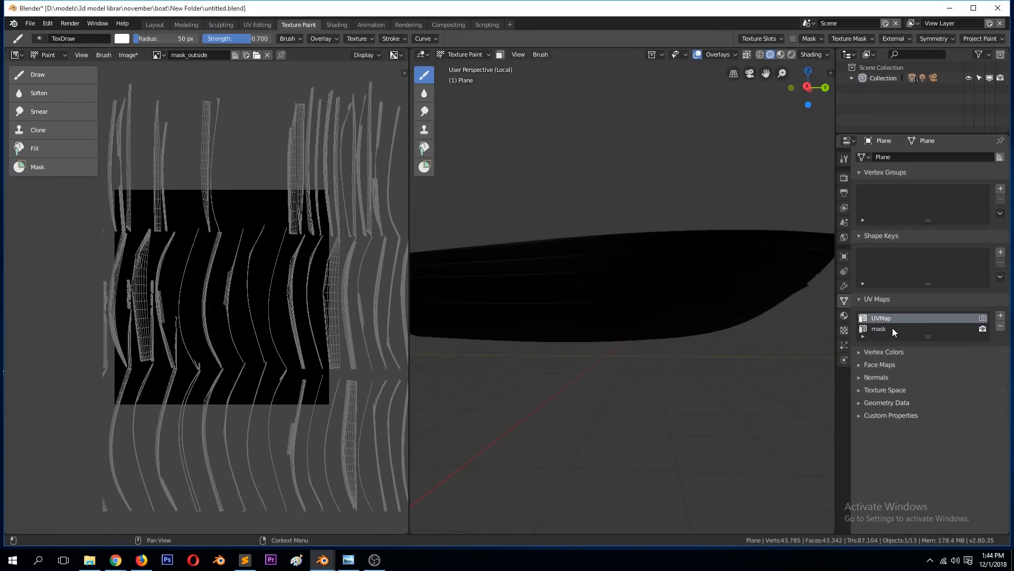
left_click(880, 329)
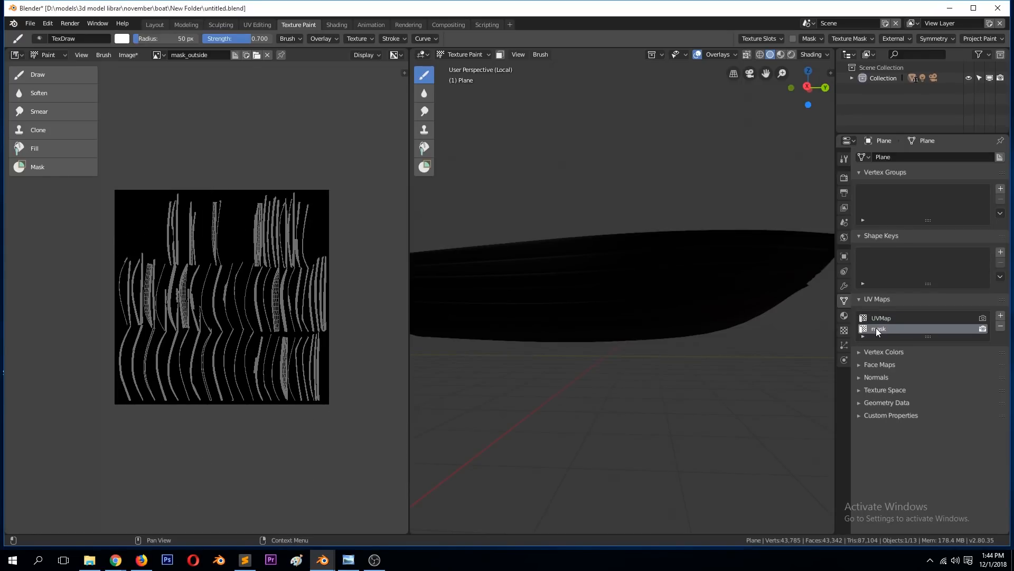
left_click(863, 336)
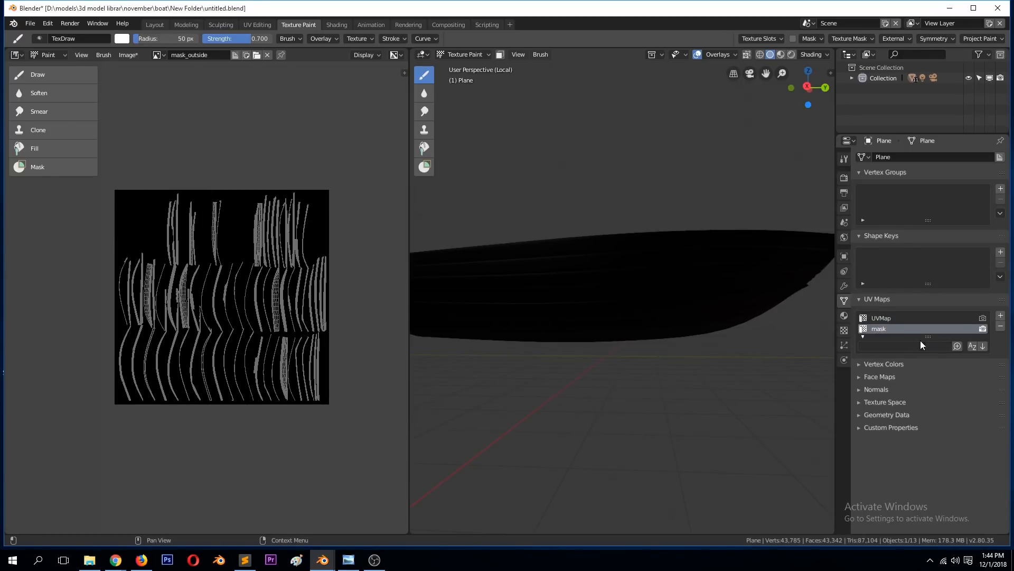
left_click(942, 318)
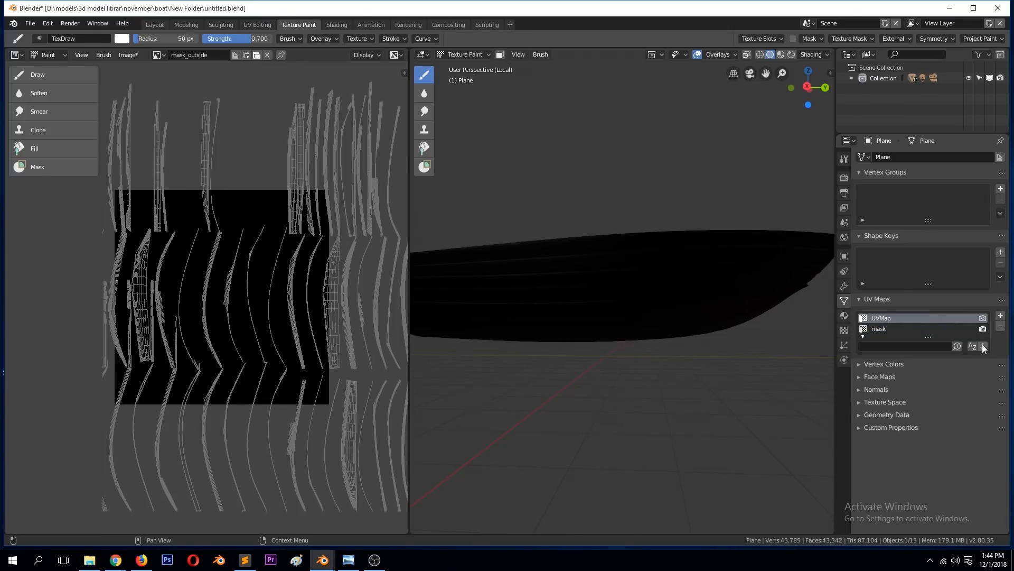
left_click(878, 328)
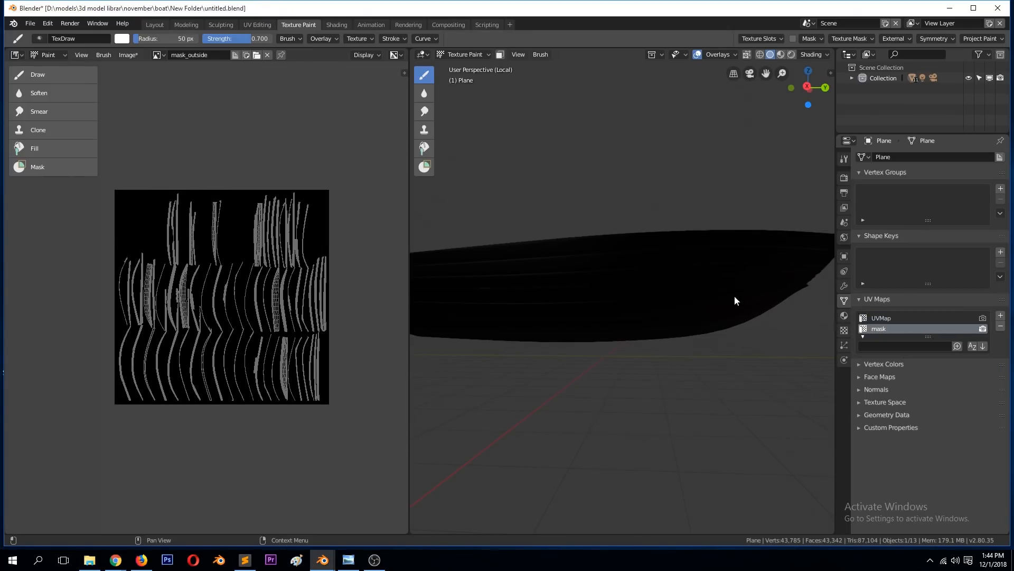
key("ctrl+s")
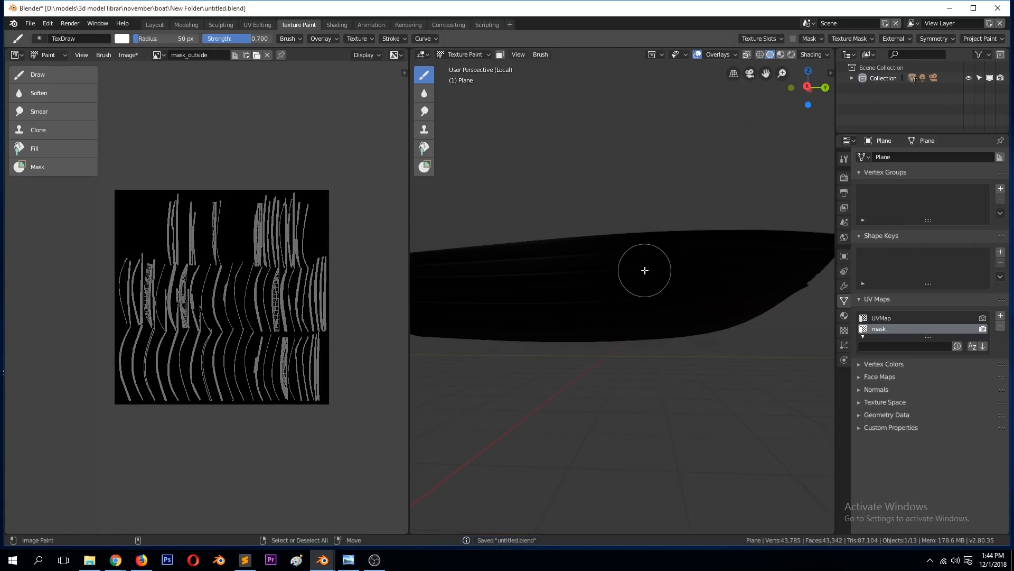
Step: Toggle the hull into Edit Mode and back to Texture Paint, inspect it from above, and save the file
key("Tab")
key("Tab")
left_click(749, 40)
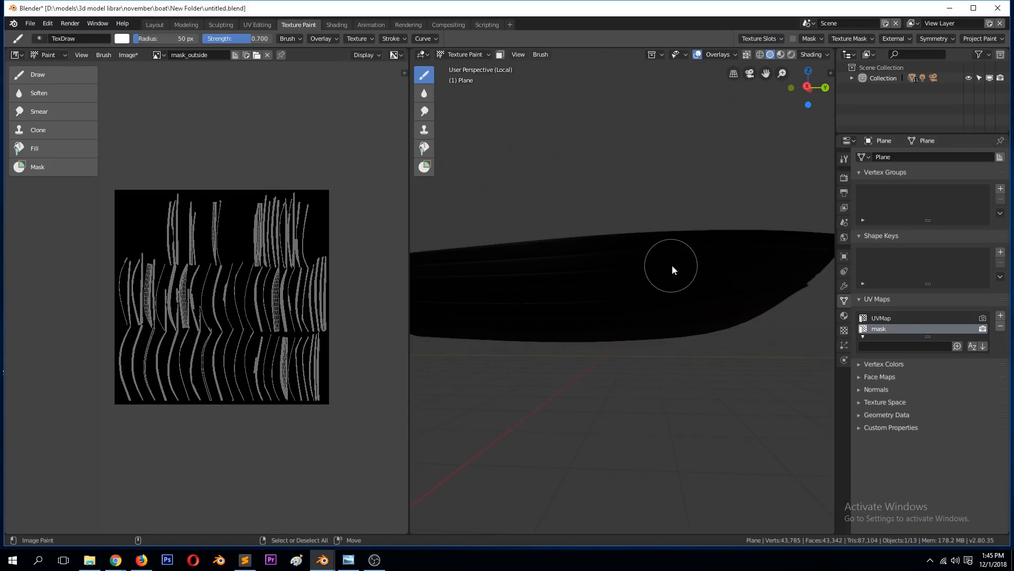
middle_click_drag(681, 283, 625, 339)
key("ctrl+s")
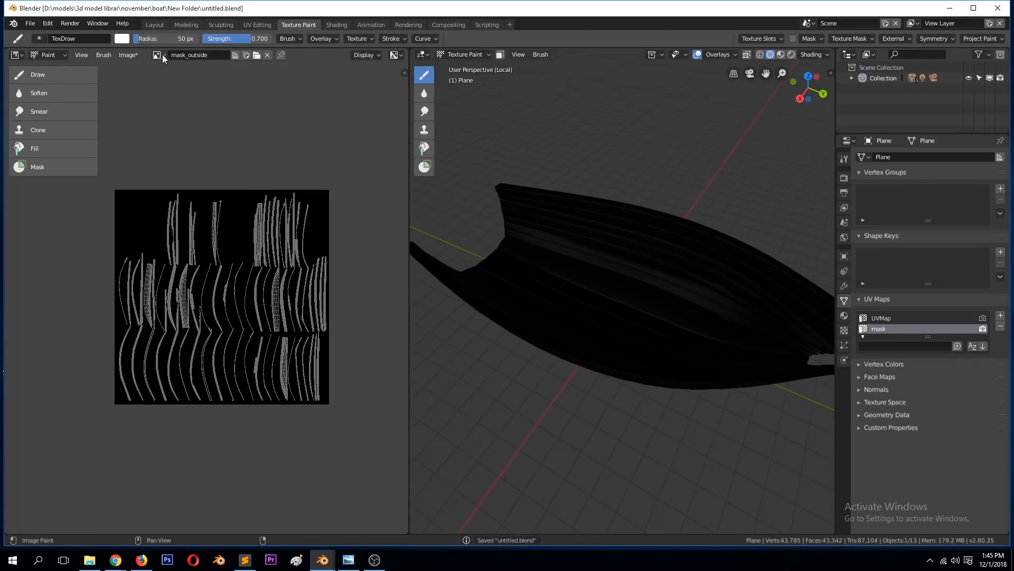
Step: Try painting white strokes directly on the mask_outside image and examine where they land on the hull
left_click_drag(280, 170, 285, 264)
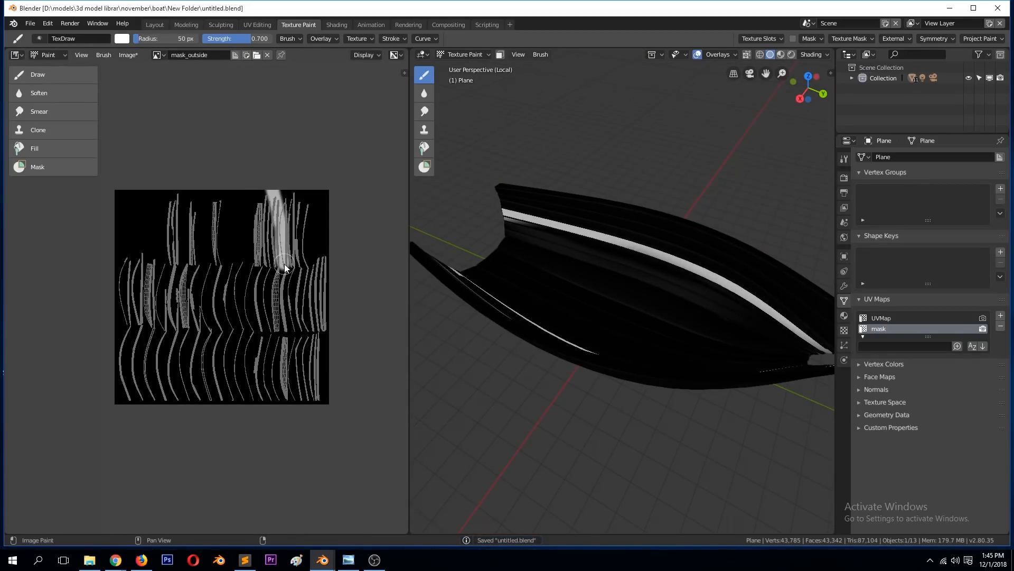
mouse_move(285, 229)
left_mouse_down()
mouse_move(273, 353)
mouse_move(243, 371)
left_mouse_up()
mouse_move(550, 245)
middle_mouse_down()
mouse_move(461, 200)
mouse_move(461, 188)
mouse_move(406, 244)
middle_mouse_up()
mouse_move(203, 292)
left_mouse_down()
mouse_move(107, 264)
mouse_move(227, 277)
left_mouse_up()
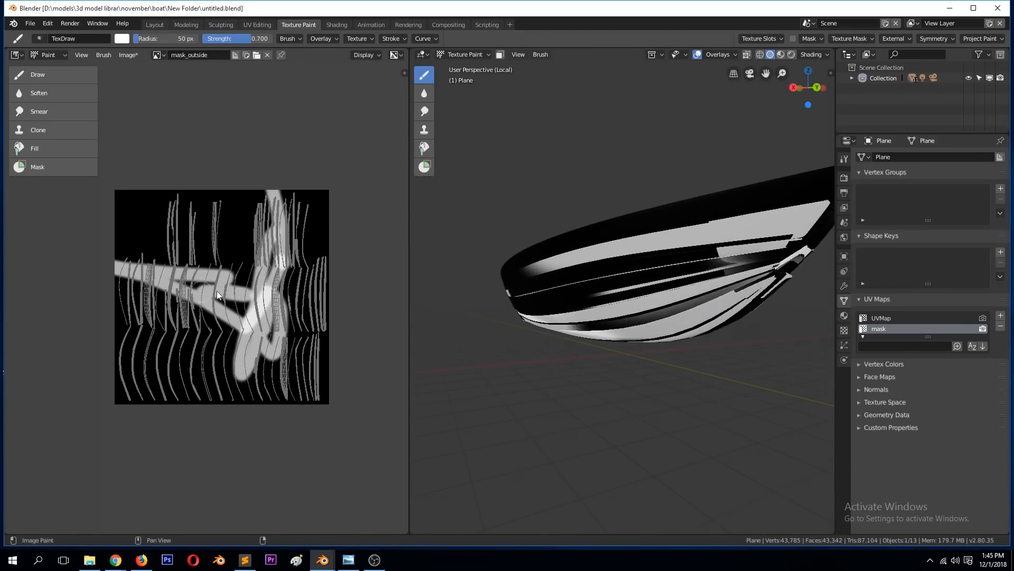
mouse_move(285, 221)
left_mouse_down()
mouse_move(193, 207)
mouse_move(176, 332)
mouse_move(290, 320)
mouse_move(316, 391)
mouse_move(310, 248)
left_mouse_up()
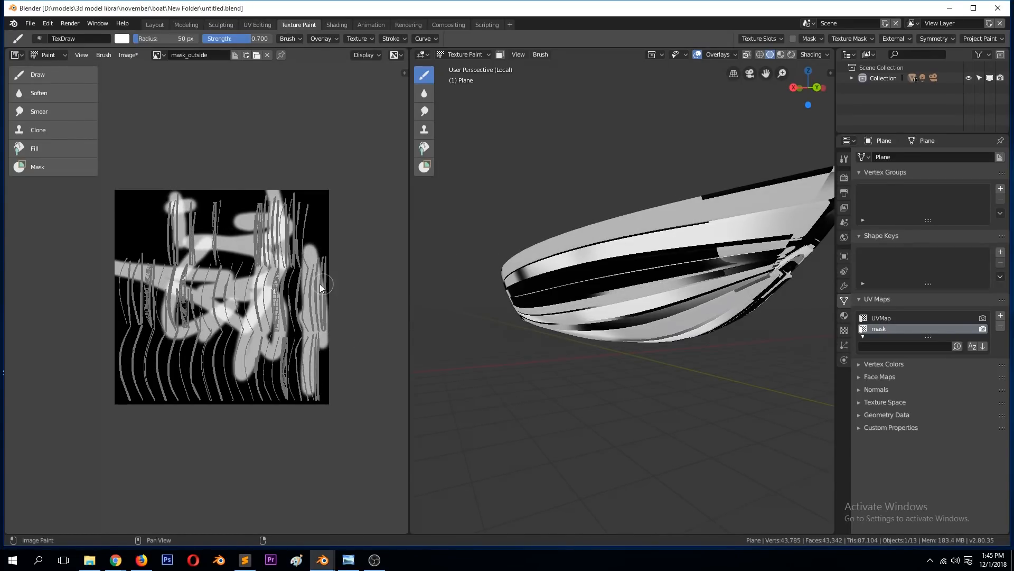
middle_click_drag(679, 228, 553, 328)
mouse_move(733, 299)
left_mouse_down()
mouse_move(594, 277)
mouse_move(578, 297)
left_mouse_up()
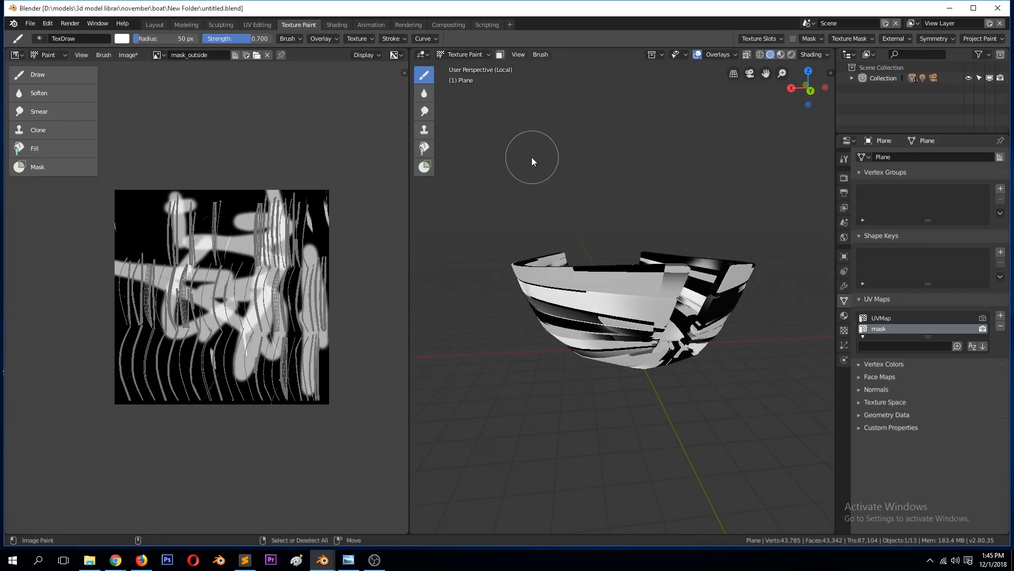
Step: Undo all the test strokes on mask_outside and save the file
key("ctrl+z")
key("ctrl+z")
key("ctrl+z")
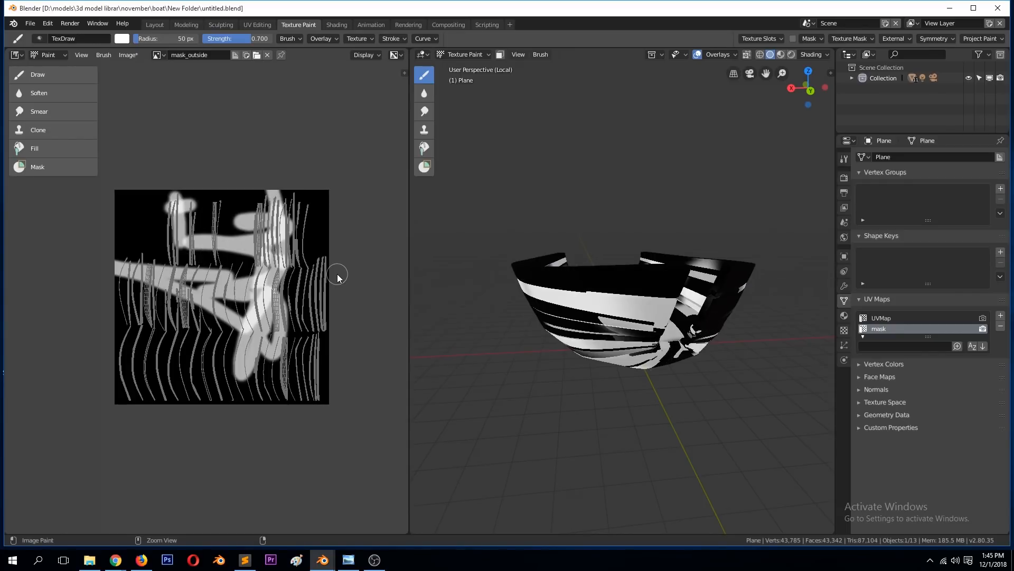
key("ctrl+z")
key("ctrl+z")
key("ctrl+z")
key("ctrl+z")
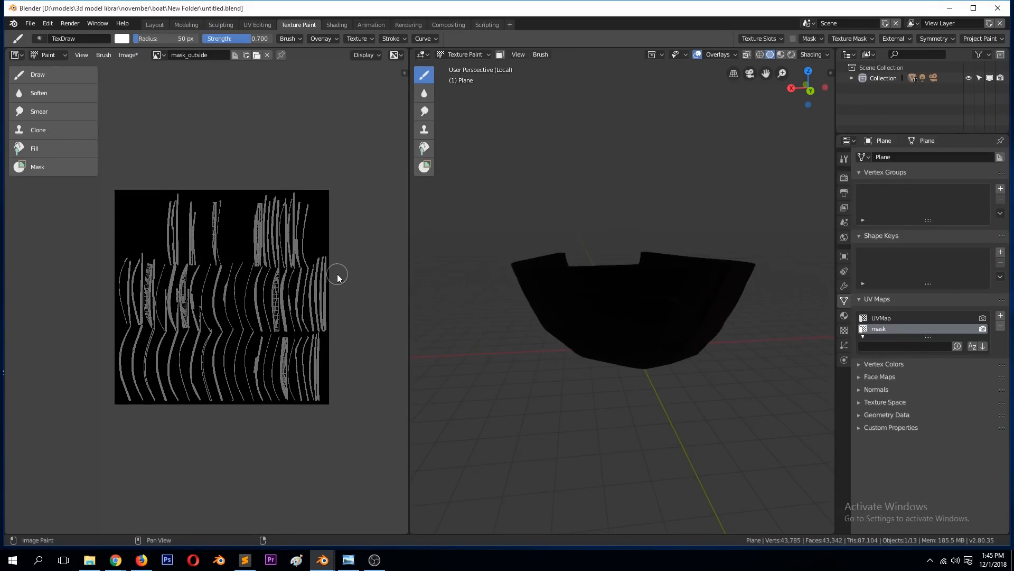
key("ctrl+s")
middle_click_drag(657, 281, 561, 362)
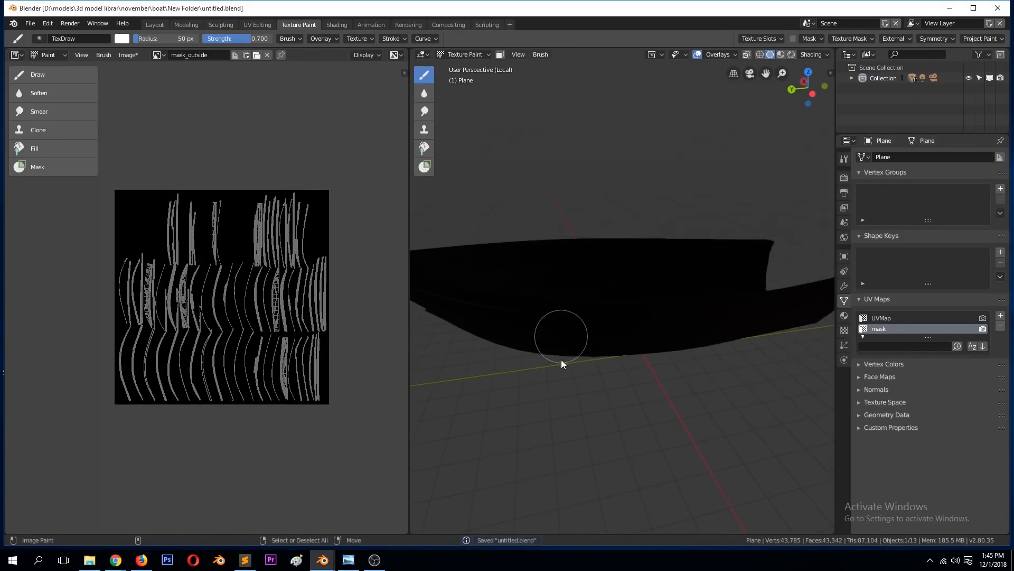
left_click(381, 558)
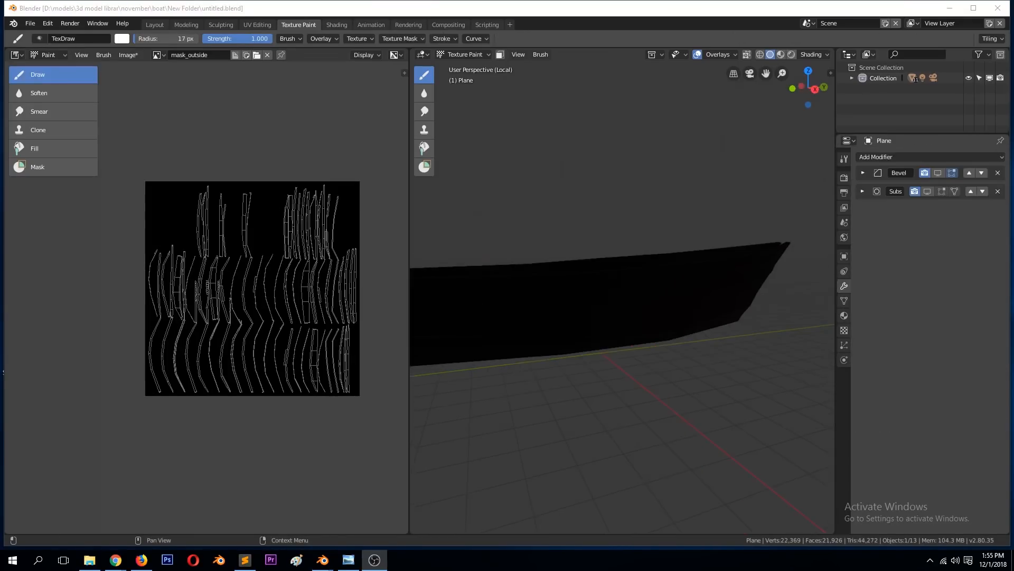
Step: Test a white brush stroke along the hull's outer underside and undo it
mouse_move(664, 160)
middle_mouse_down()
mouse_move(639, 249)
mouse_move(660, 240)
mouse_move(505, 203)
middle_mouse_up()
left_click_drag(468, 218, 674, 264)
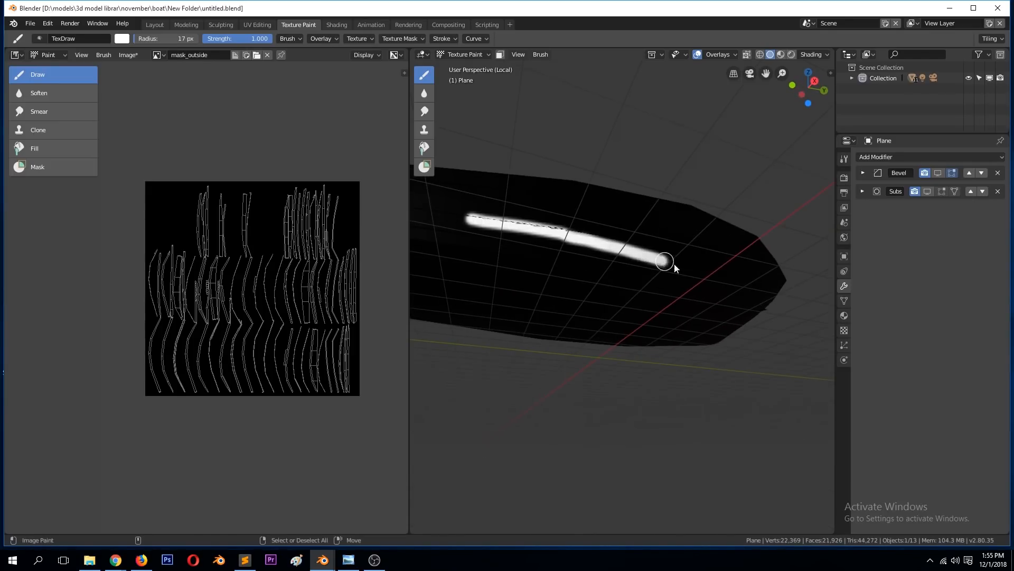
key("ctrl+z")
Step: View the hull in right orthographic view and check which of its UV maps is active
key("KP_1")
key("KP_3")
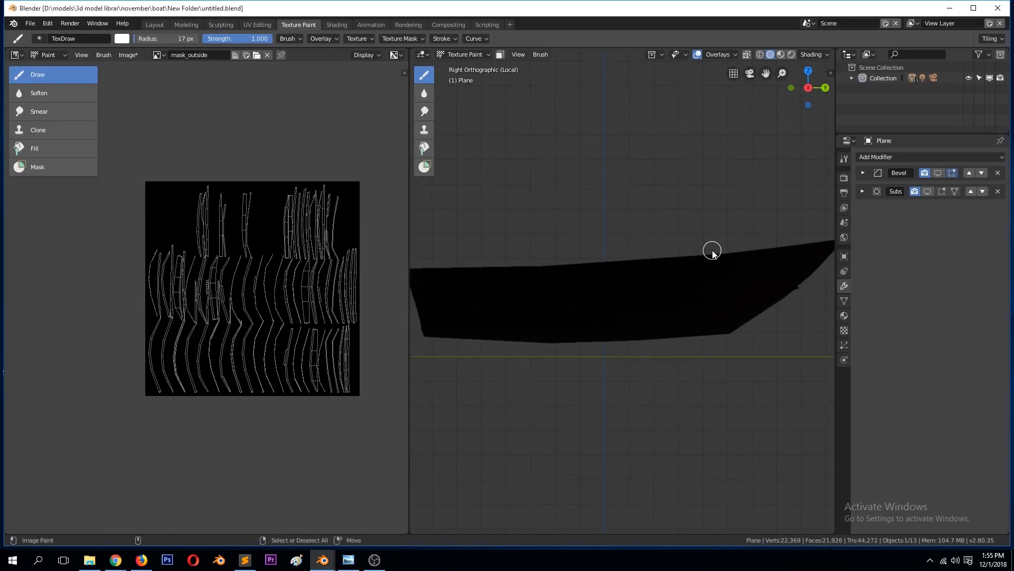
left_click(845, 301)
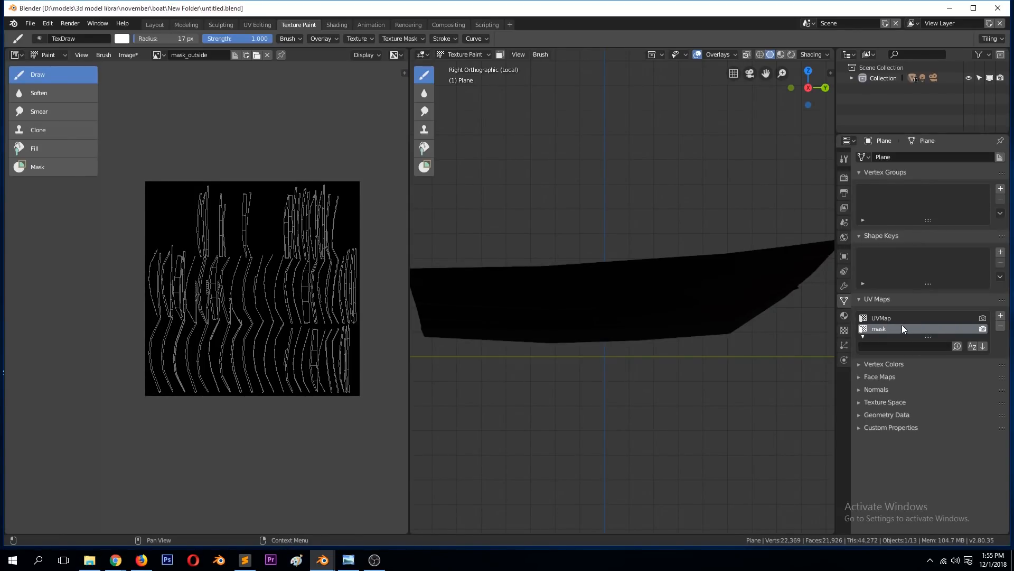
Step: Test white strokes on the hull's upper side with the mask and UVMap UV maps, undo the UVMap stroke and reactivate mask
left_click_drag(548, 267, 750, 264)
left_click(883, 318)
mouse_move(540, 280)
left_mouse_down()
mouse_move(738, 288)
mouse_move(571, 294)
mouse_move(474, 249)
left_mouse_up()
key("ctrl+z")
left_click(883, 328)
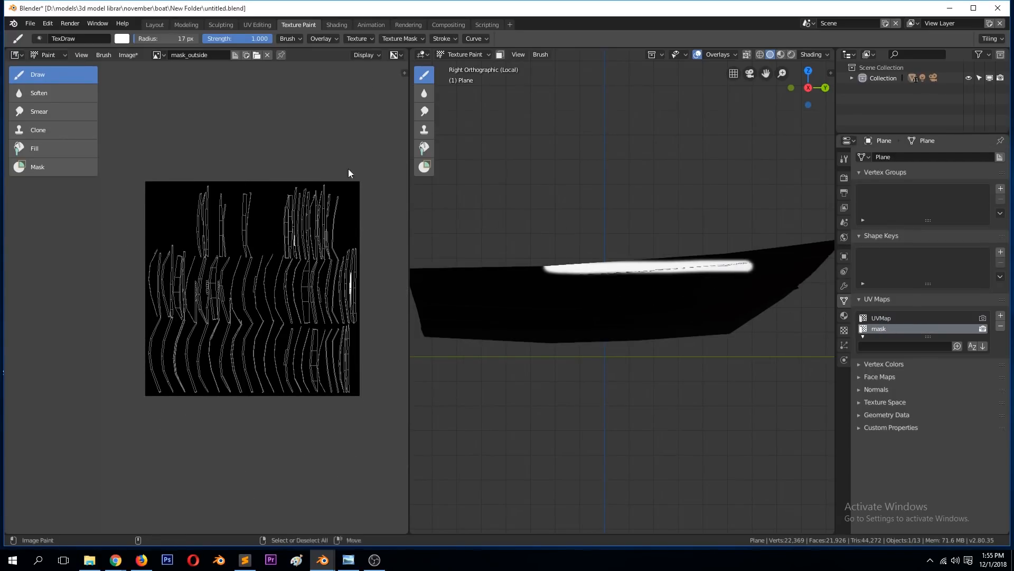
Step: Set the brush colour to black and its radius to 160 px, and paint over the white strokes on the mask_outside image
left_click(122, 38)
left_click_drag(204, 71, 204, 114)
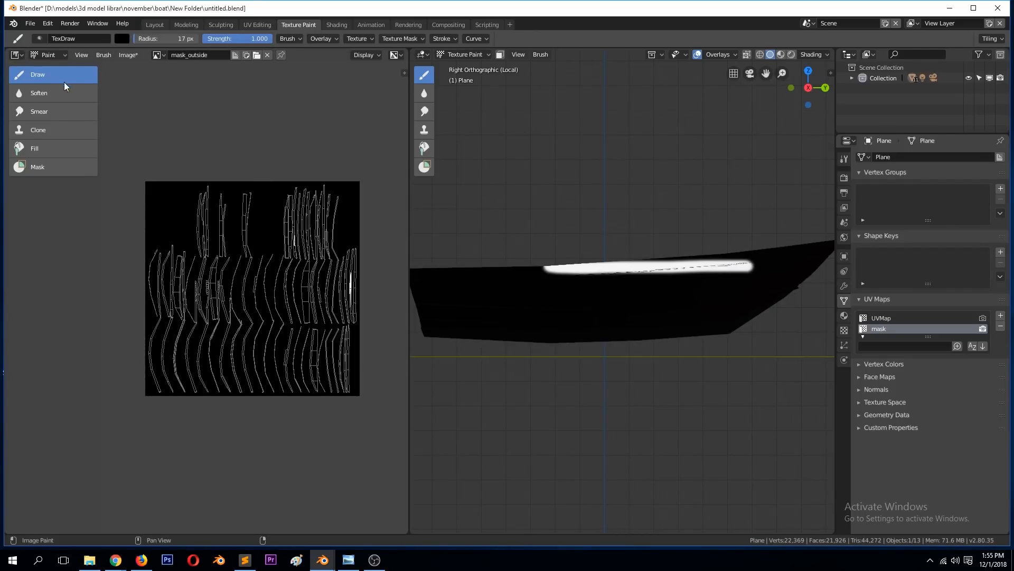
key("f")
left_click(255, 245)
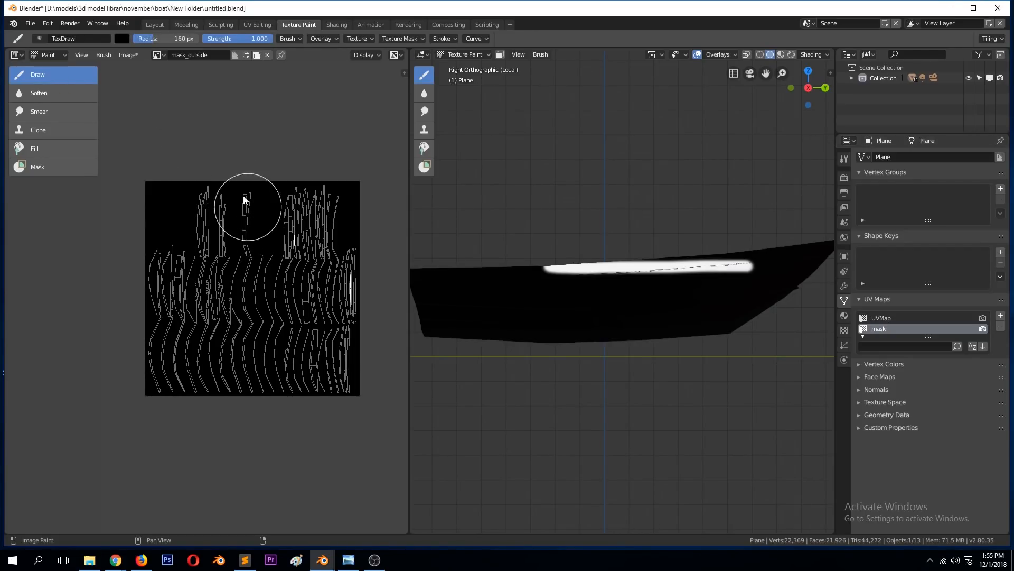
mouse_move(374, 266)
left_mouse_down()
mouse_move(328, 288)
mouse_move(301, 227)
left_mouse_up()
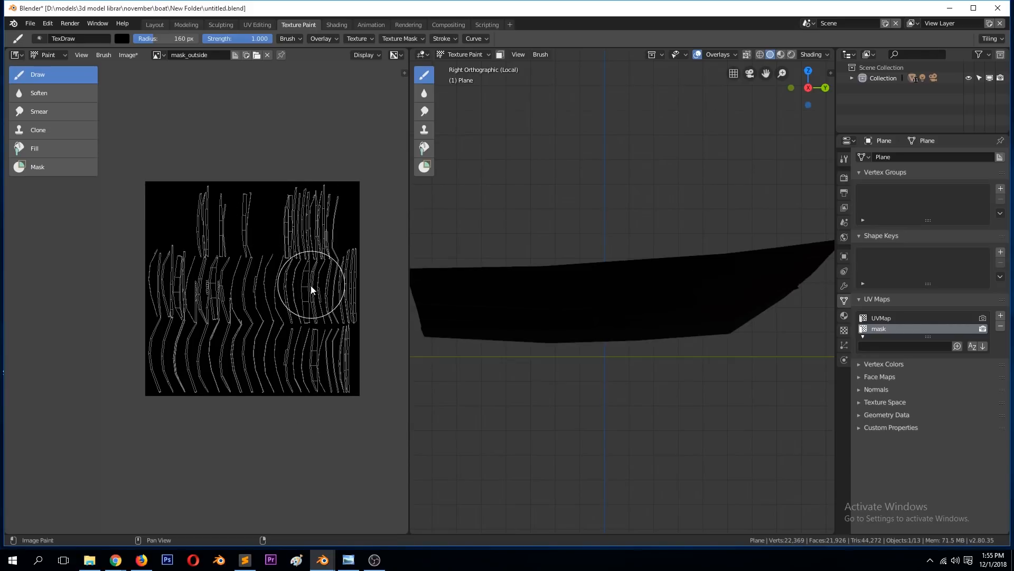
Step: Set the brush colour to white and paint the hull's outer planks from the right and left orthographic views
scroll(607, 302, "down", 3)
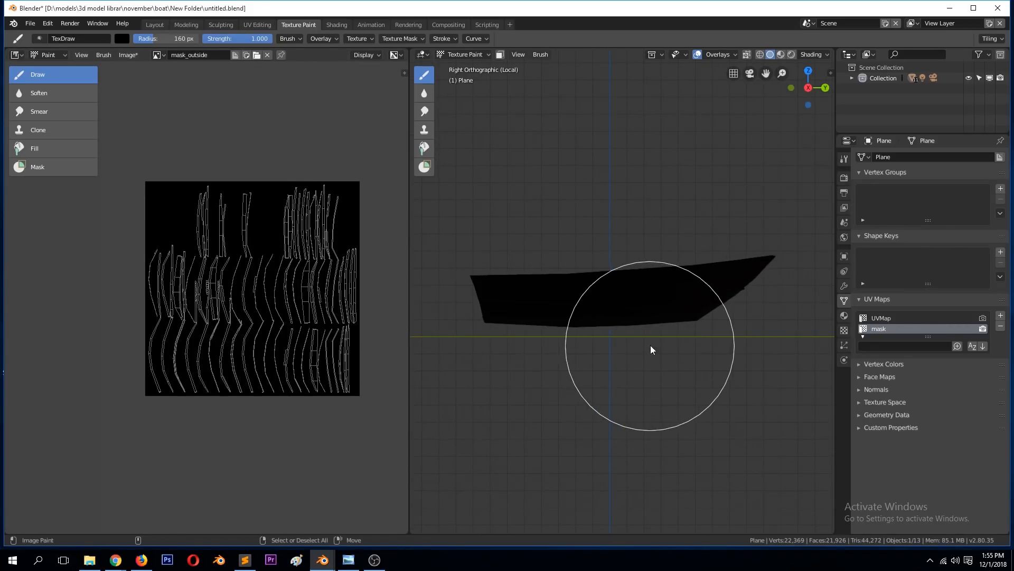
key("KP_1")
key("KP_3")
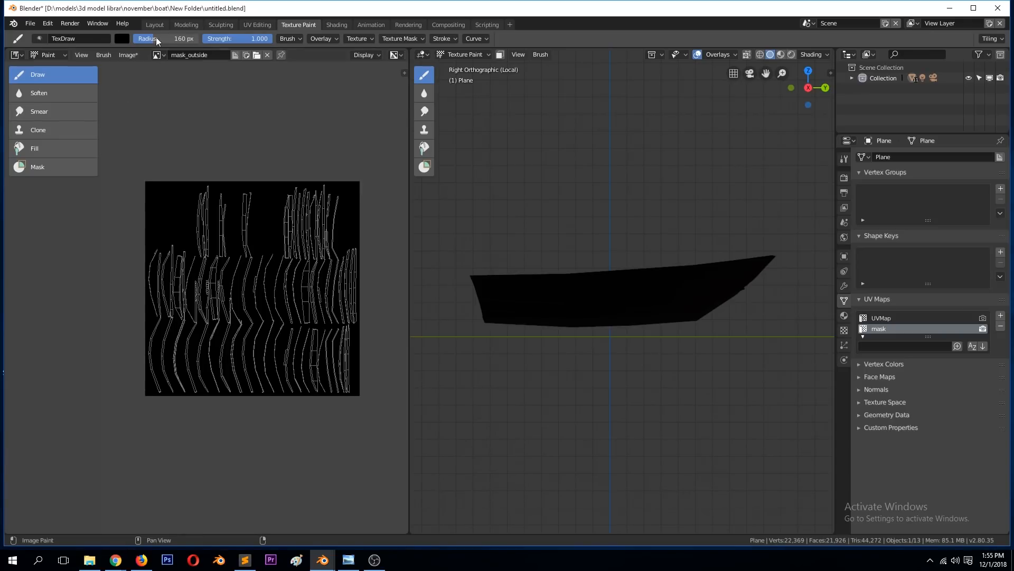
left_click(122, 39)
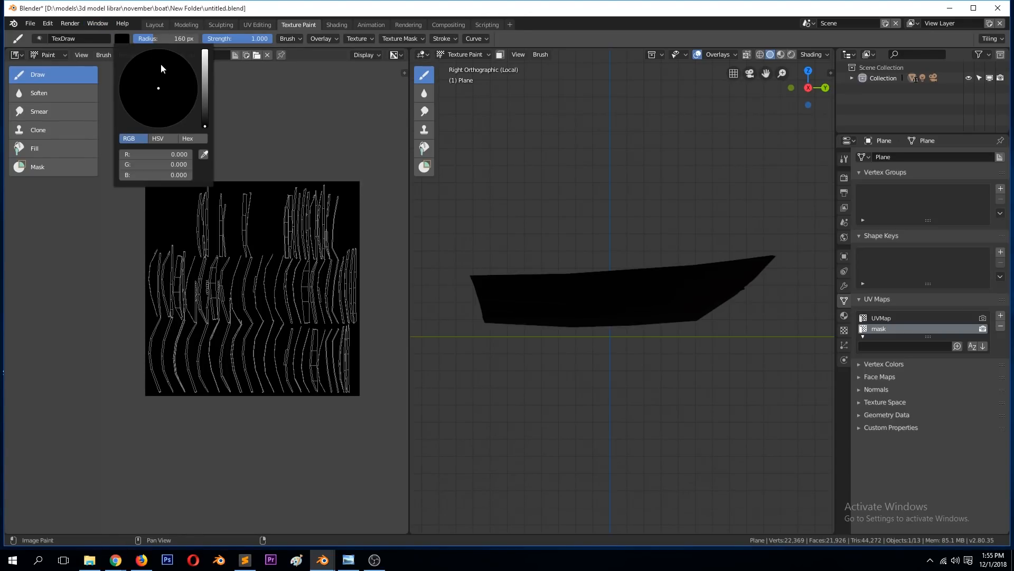
left_click(201, 68)
mouse_move(783, 262)
left_mouse_down()
mouse_move(715, 280)
mouse_move(498, 301)
mouse_move(623, 322)
mouse_move(752, 283)
mouse_move(762, 267)
mouse_move(565, 309)
mouse_move(599, 304)
left_mouse_up()
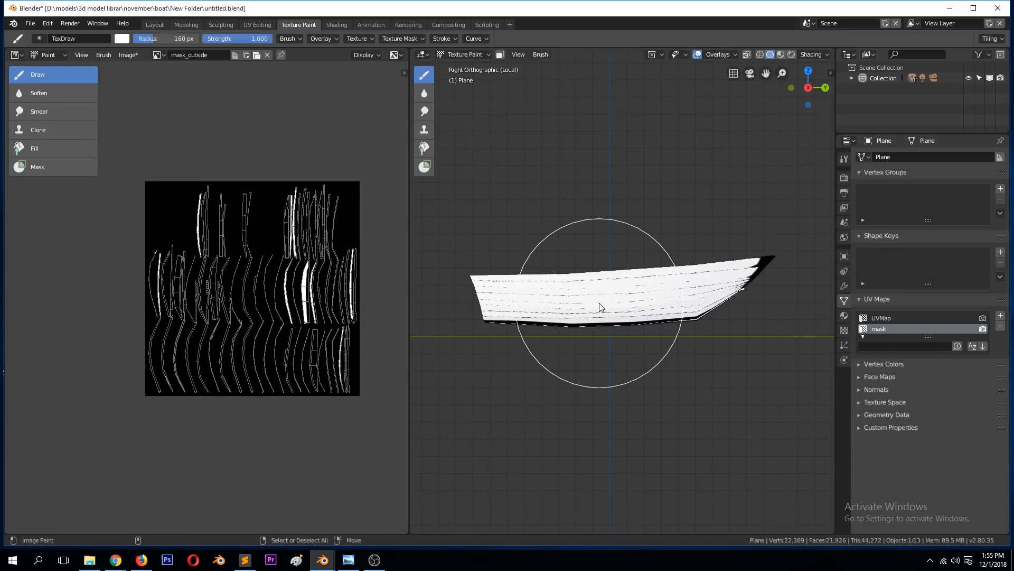
key("ctrl+KP_3")
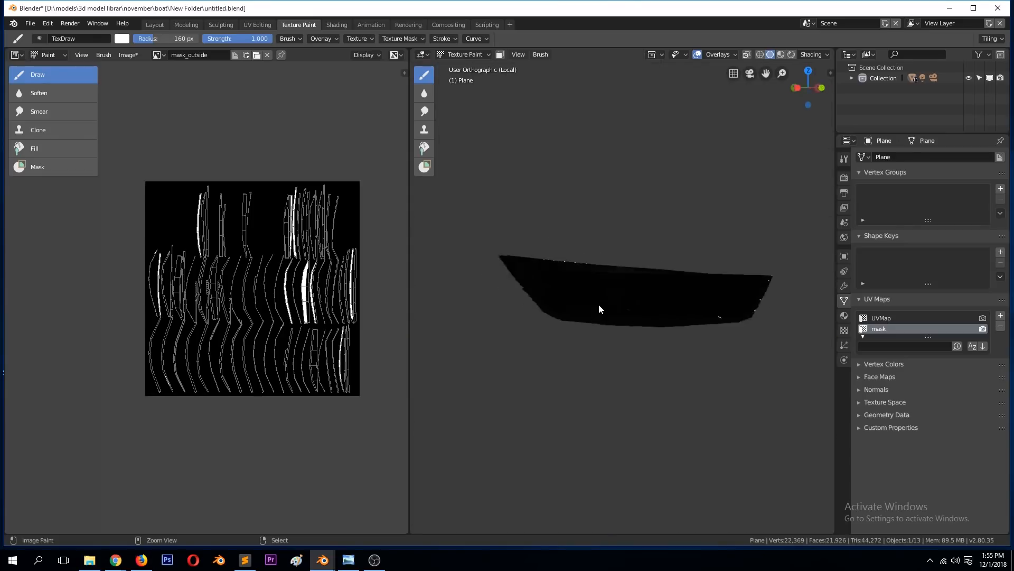
mouse_move(482, 267)
left_mouse_down()
mouse_move(616, 338)
mouse_move(607, 305)
mouse_move(629, 287)
mouse_move(530, 274)
left_mouse_up()
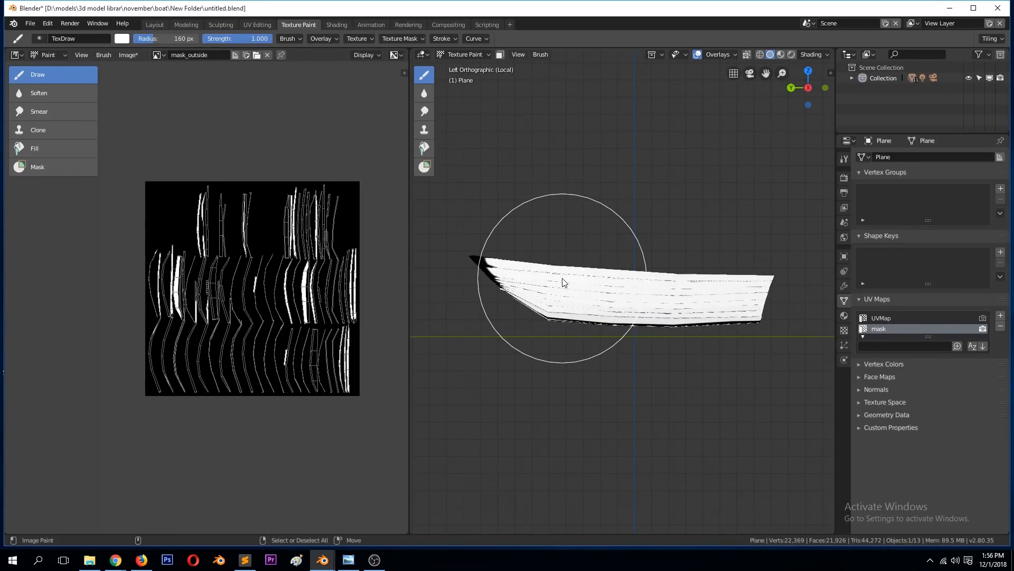
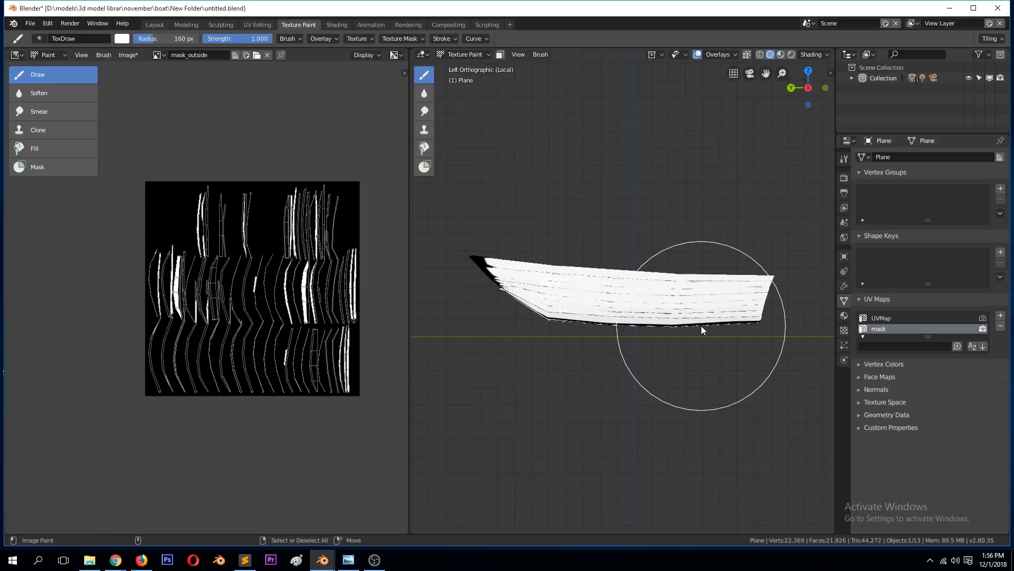
Step: Paint the hull's bow and bottom planks white on mask_outside from the back and bottom orthographic views
key("KP_1")
key("ctrl+KP_1")
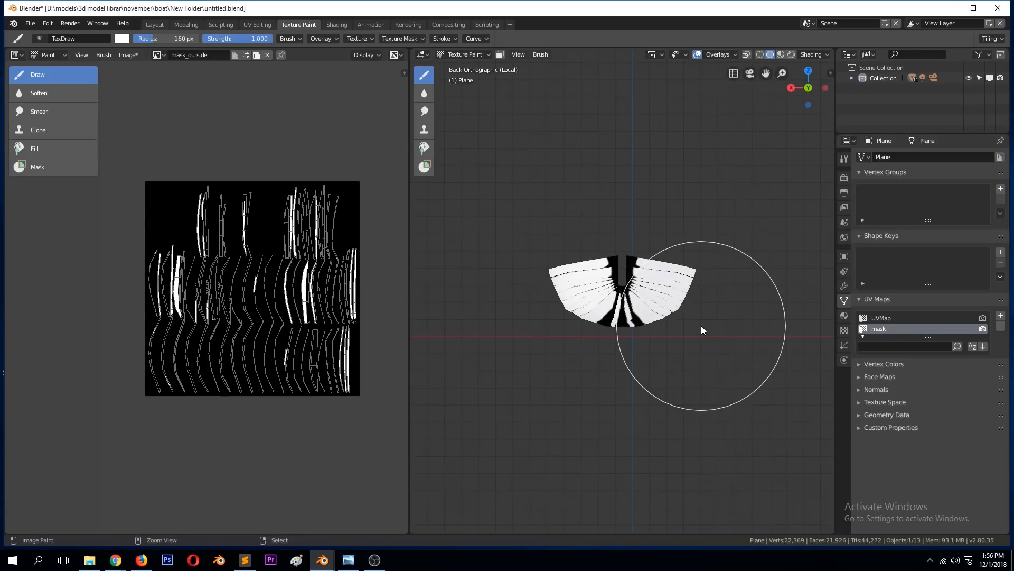
mouse_move(596, 272)
left_mouse_down()
mouse_move(608, 266)
mouse_move(625, 296)
mouse_move(597, 321)
mouse_move(642, 330)
mouse_move(624, 330)
left_mouse_up()
key("ctrl+KP_7")
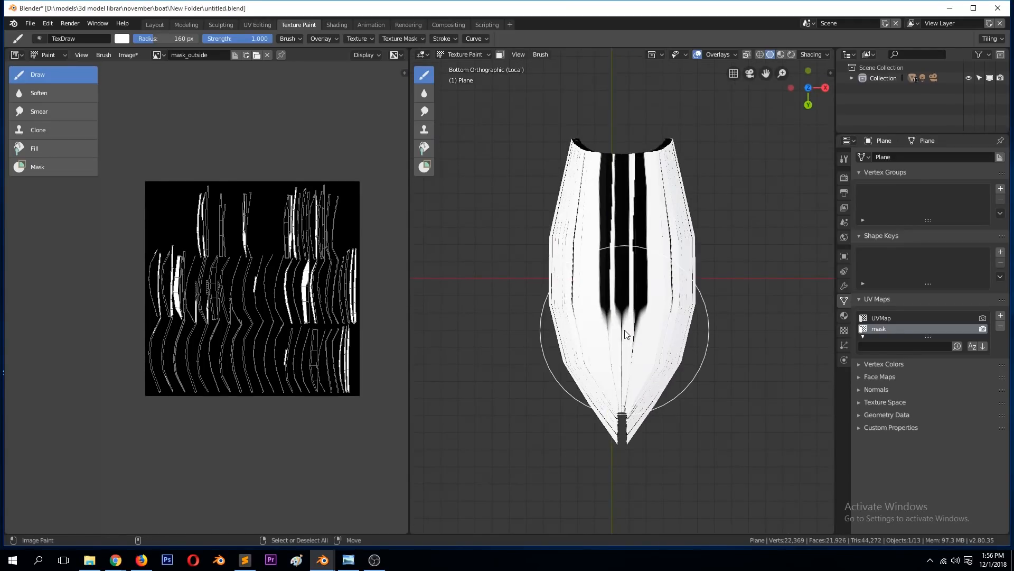
mouse_move(595, 294)
left_mouse_down()
mouse_move(639, 191)
mouse_move(595, 195)
mouse_move(642, 168)
mouse_move(579, 158)
mouse_move(590, 317)
mouse_move(689, 300)
mouse_move(530, 268)
mouse_move(748, 217)
mouse_move(669, 296)
left_mouse_up()
key("KP_1")
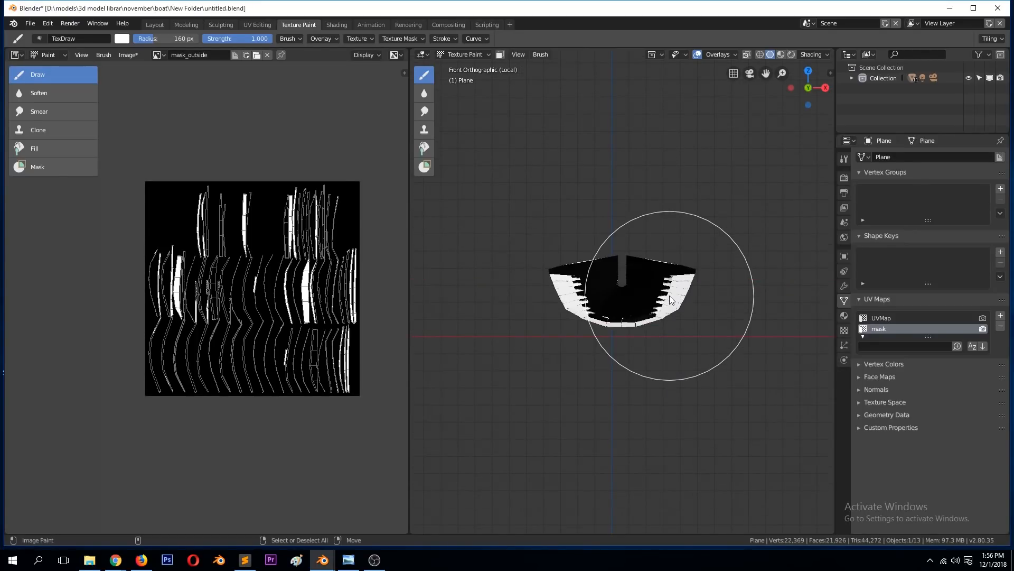
Step: Examine the seams between the hull's outer planks for unpainted gaps from the right orthographic and perspective views
key("KP_3")
scroll(686, 291, "up", 6)
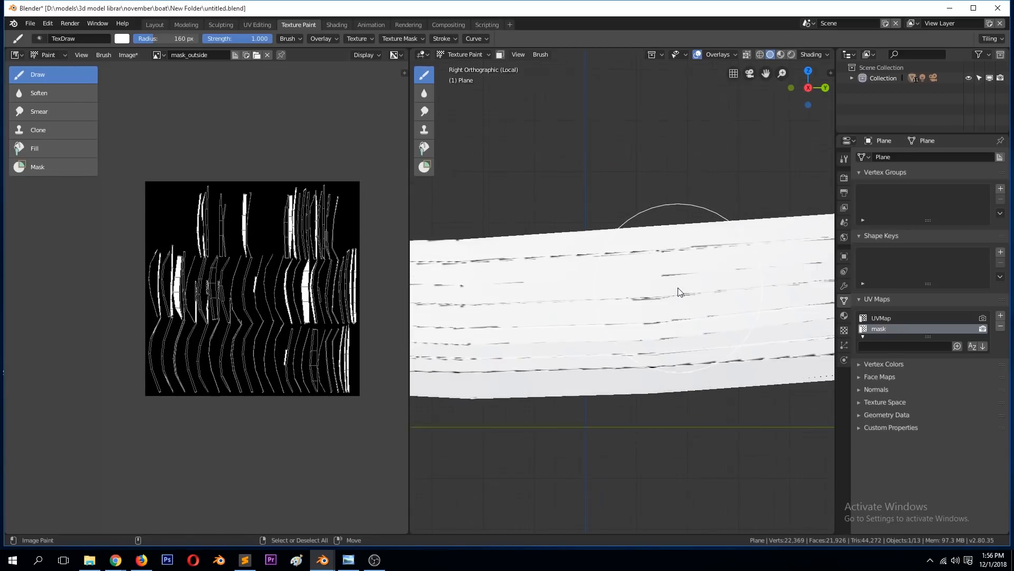
middle_click_drag(640, 156, 638, 169)
scroll(633, 174, "down", 2)
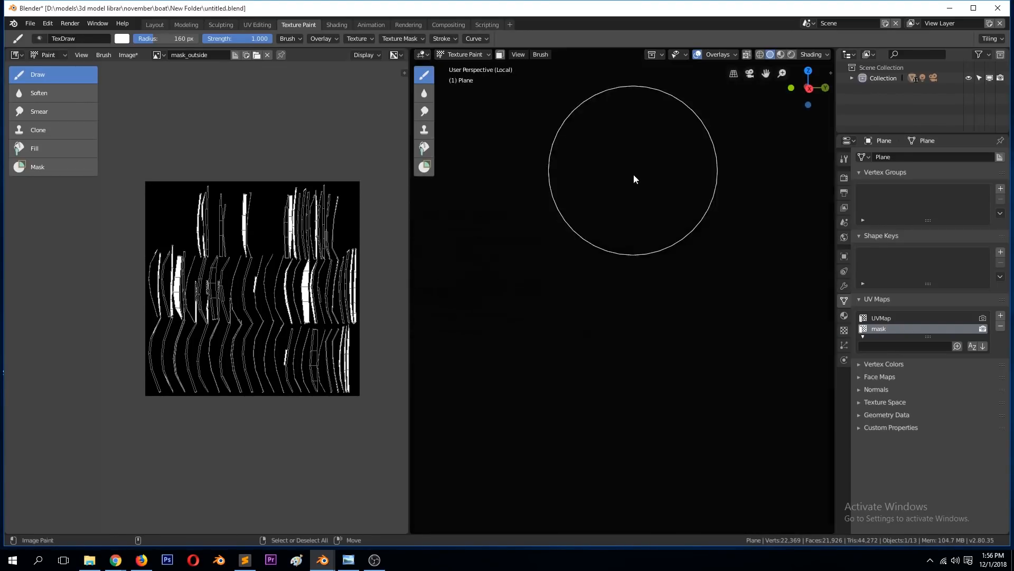
scroll(649, 283, "down", 5)
scroll(644, 272, "up", 5)
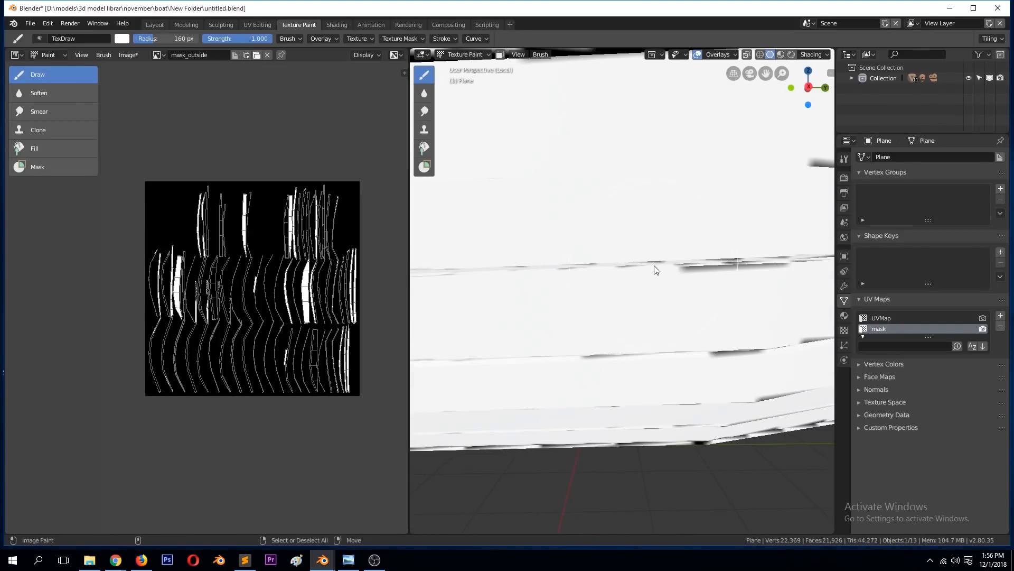
scroll(629, 260, "down", 2)
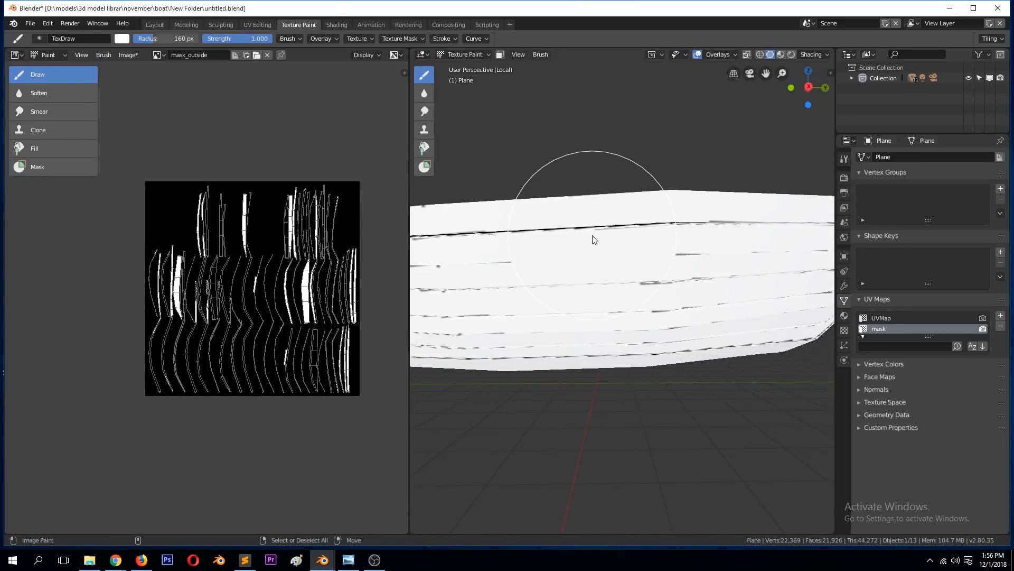
scroll(560, 317, "up", 2)
scroll(571, 283, "down", 2)
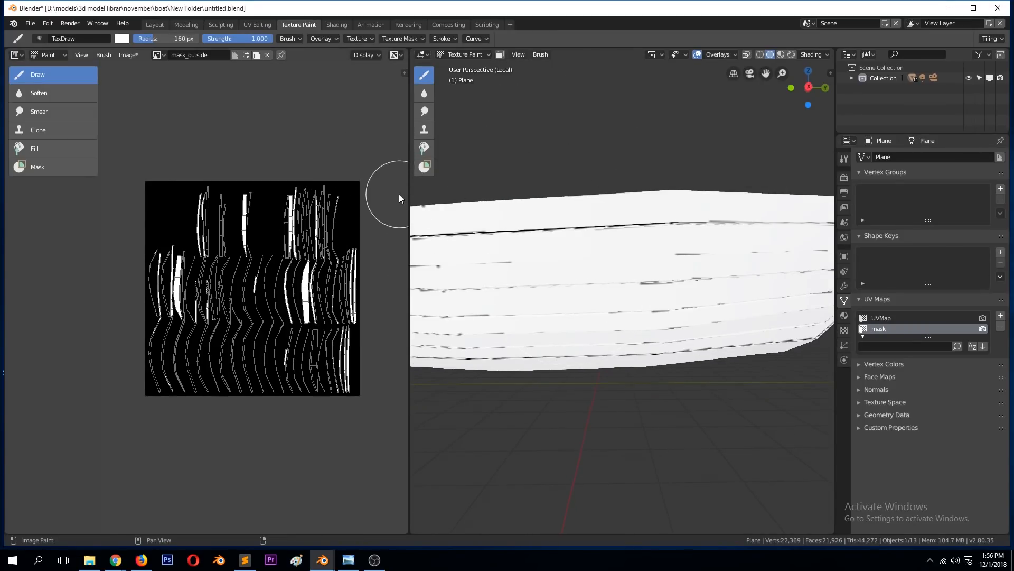
Step: Reset mask_outside to blank black by reconfirming its X size of 1024 px, and close the image properties
key("n")
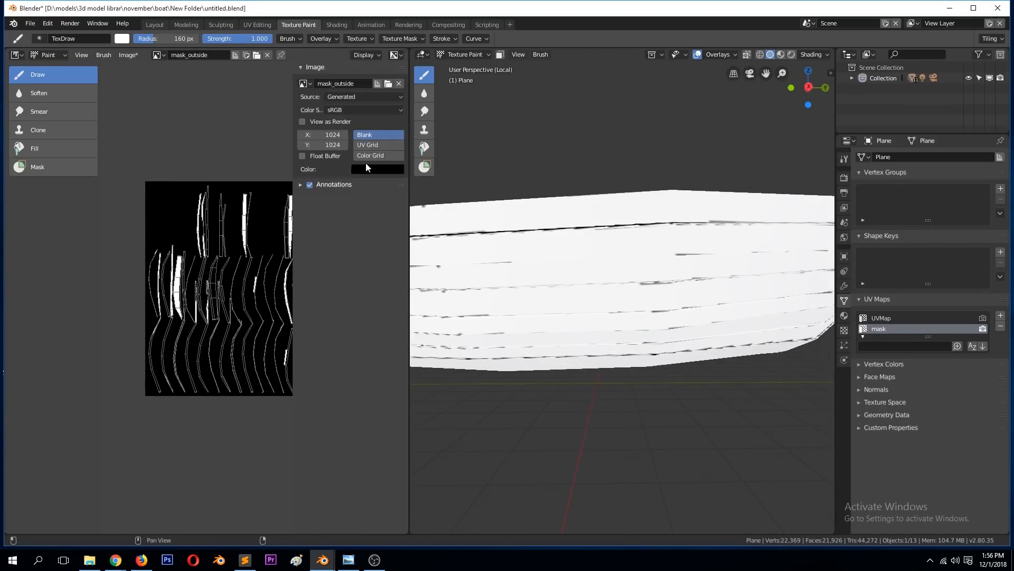
left_click(319, 134)
key("Return")
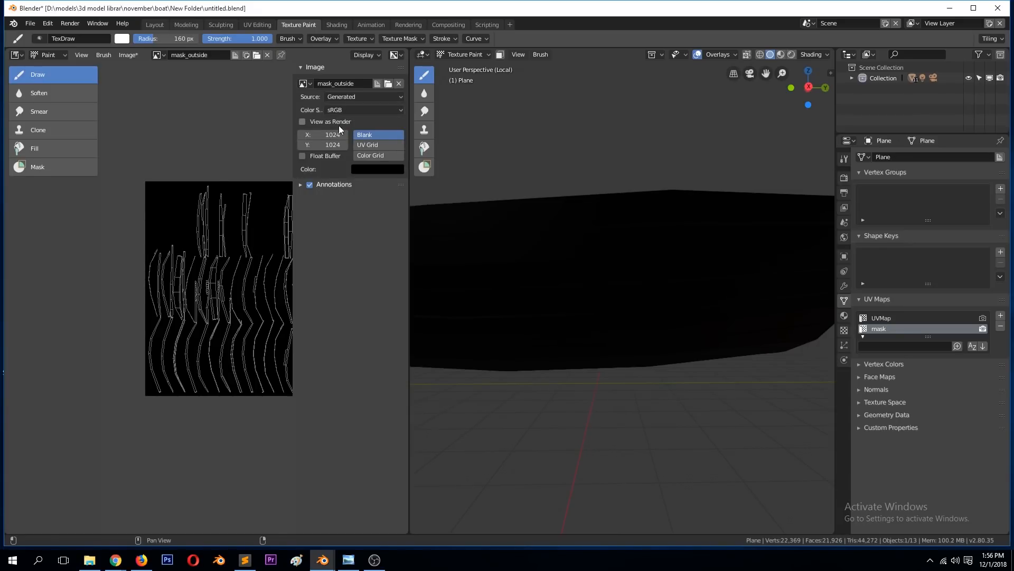
scroll(573, 207, "down", 3)
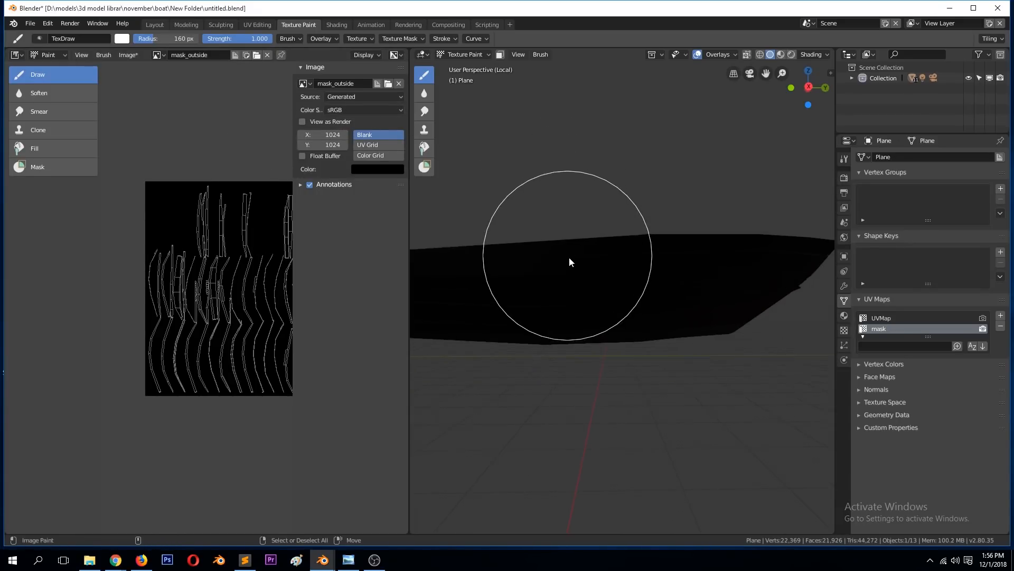
key("KP_1")
scroll(564, 259, "down", 1)
key("KP_3")
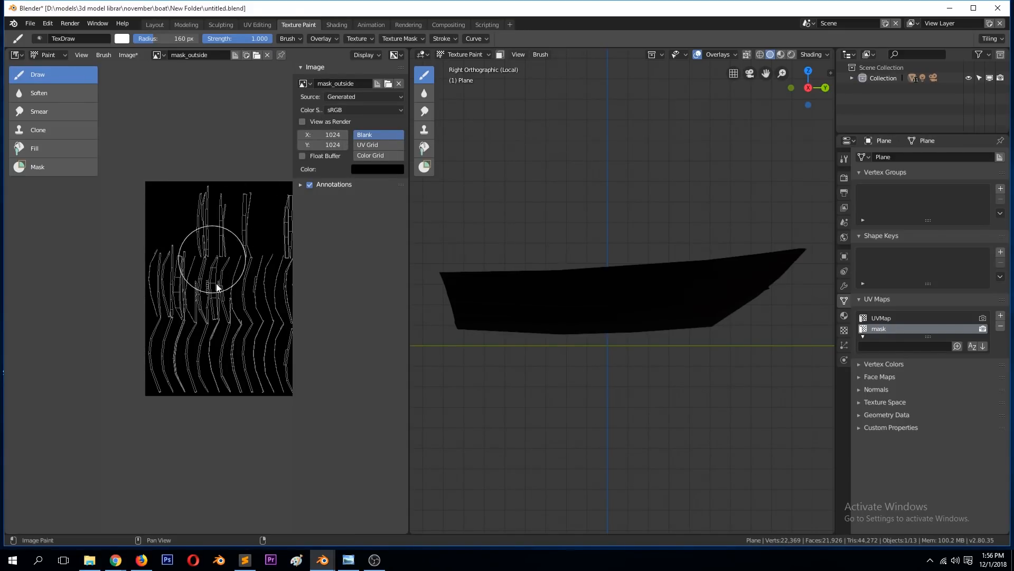
left_click(305, 68)
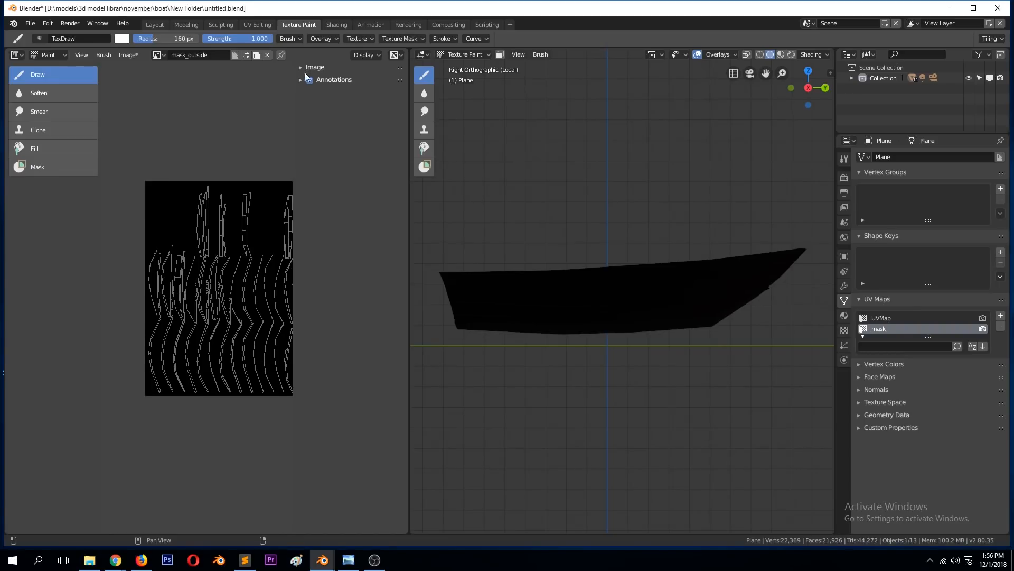
key("n")
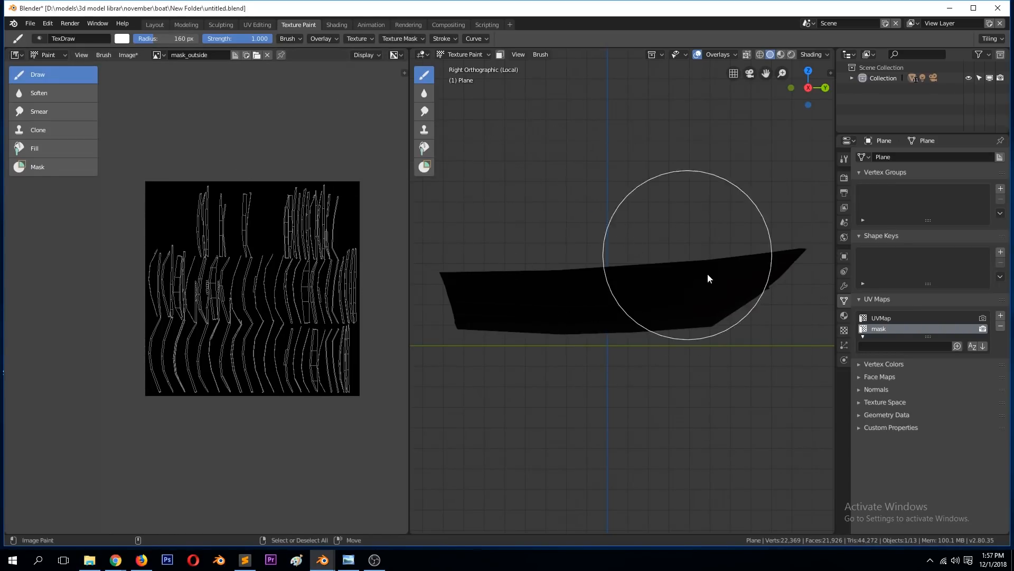
Step: Paint the blank hull's outer side planks white from the right and left orthographic views
mouse_move(793, 254)
left_mouse_down()
mouse_move(594, 318)
mouse_move(476, 309)
mouse_move(575, 370)
mouse_move(793, 236)
left_mouse_up()
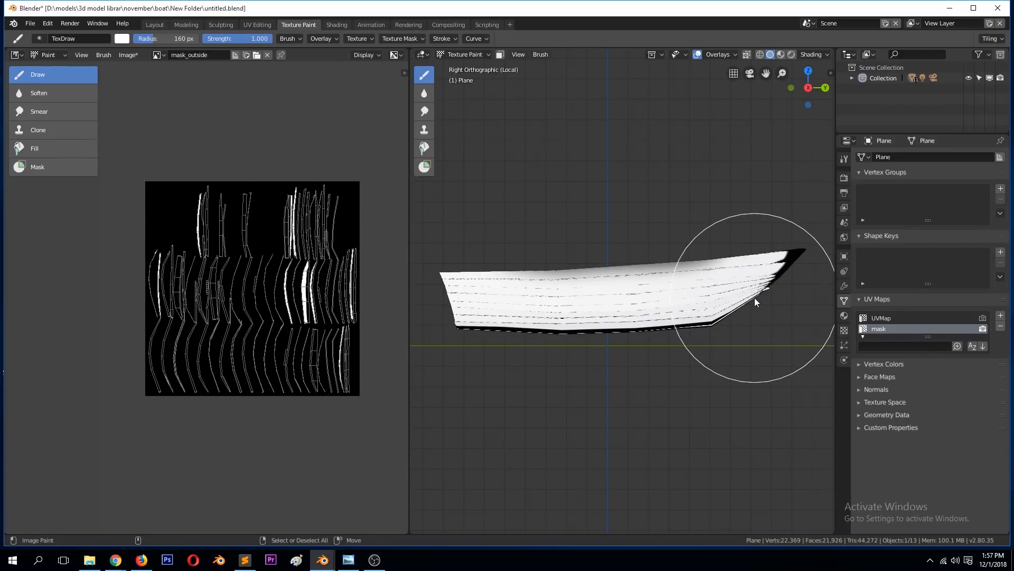
middle_click_drag(754, 300, 756, 299)
key("ctrl+KP_3")
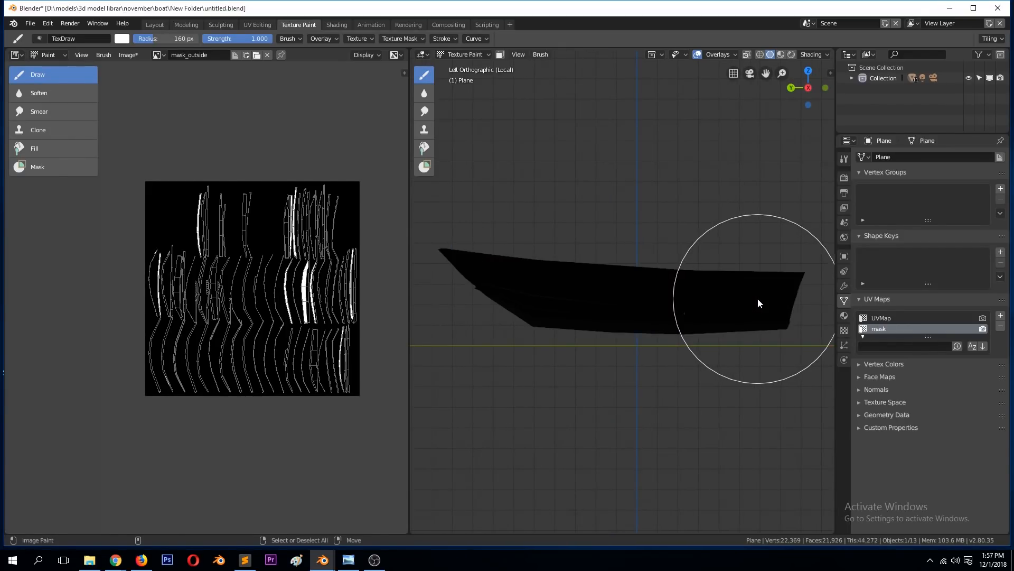
left_click_drag(779, 264, 354, 307)
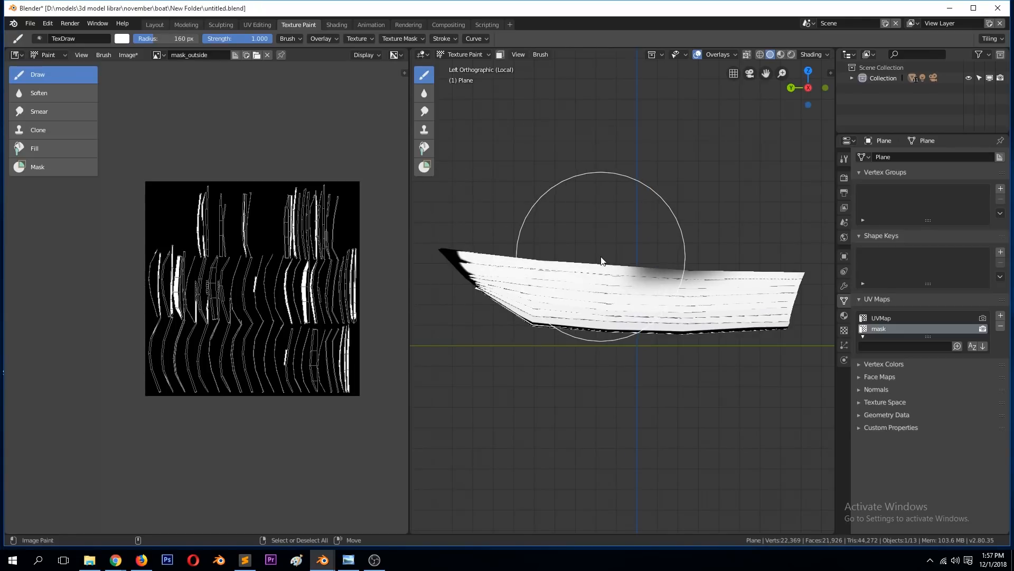
Step: Paint the hull's remaining black bow and bottom areas white from the back and bottom orthographic views
key("KP_1")
key("ctrl+KP_1")
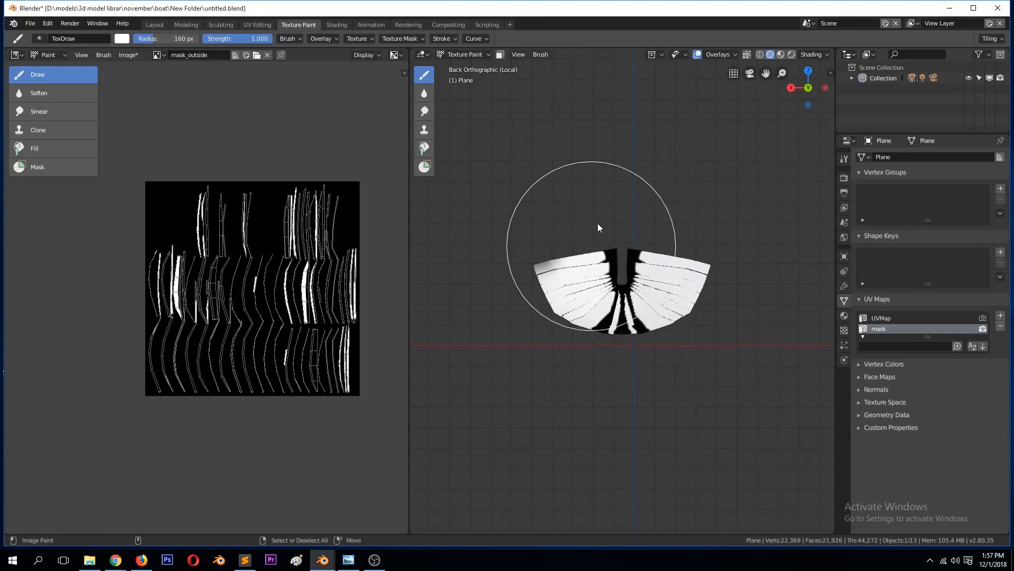
key("KP_7")
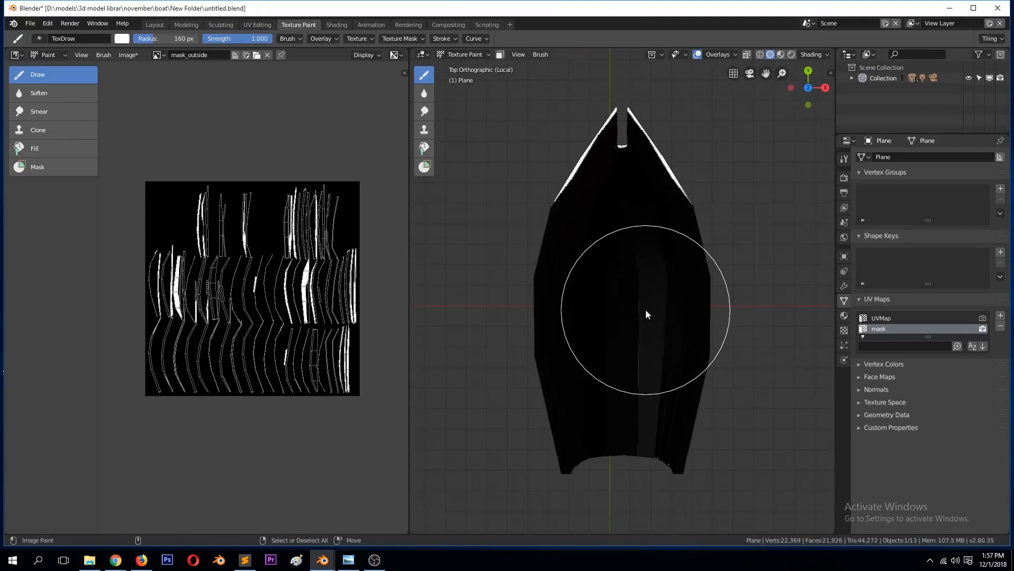
key("ctrl+KP_7")
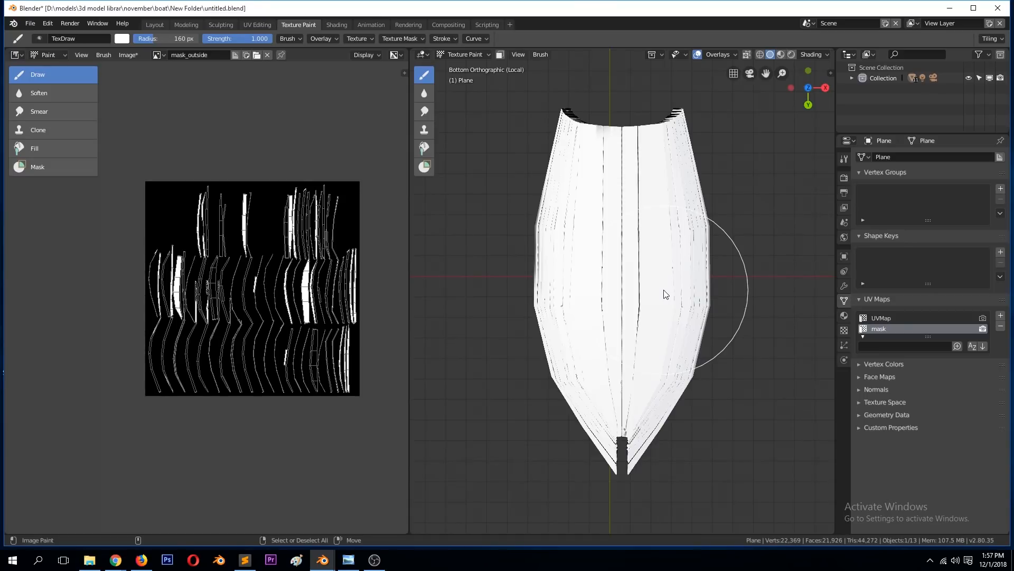
Step: Examine the dark plank seams on the hull's right side and the matching island edges on the mask_outside image
key("KP_1")
key("KP_3")
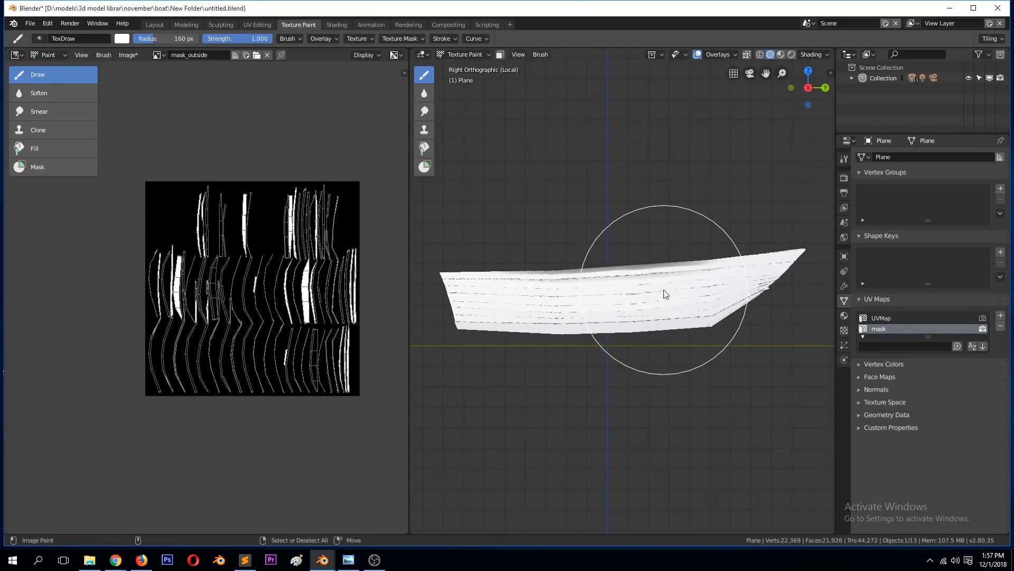
scroll(663, 289, "up", 6)
scroll(282, 275, "up", 8)
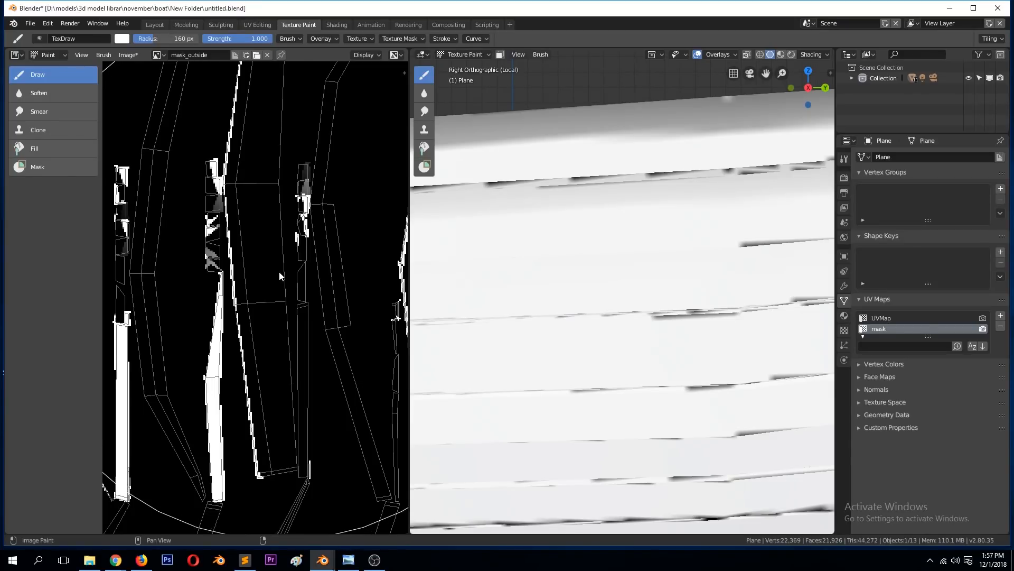
scroll(209, 234, "up", 2)
scroll(209, 234, "down", 3)
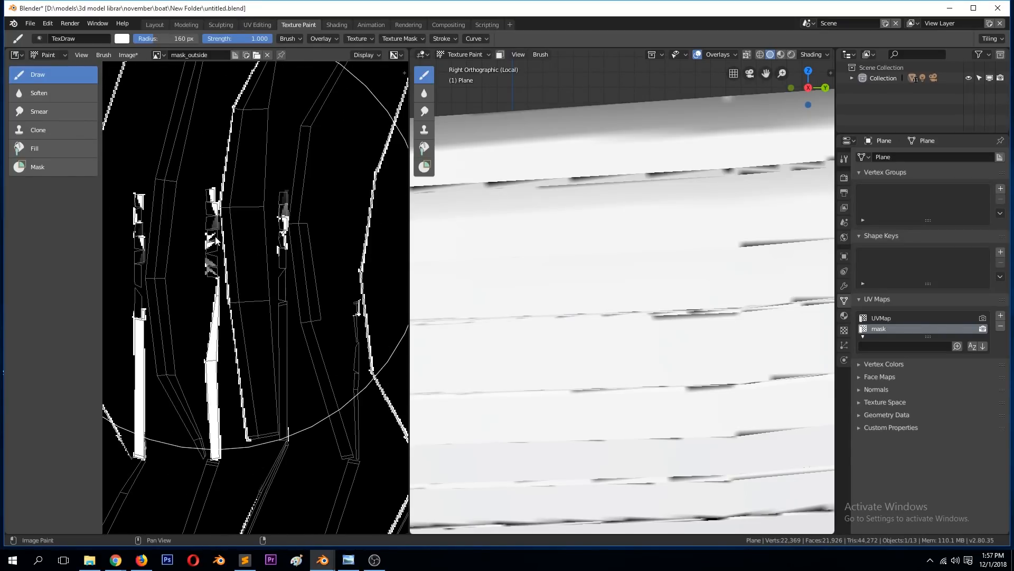
scroll(260, 259, "up", 3)
scroll(260, 259, "down", 4)
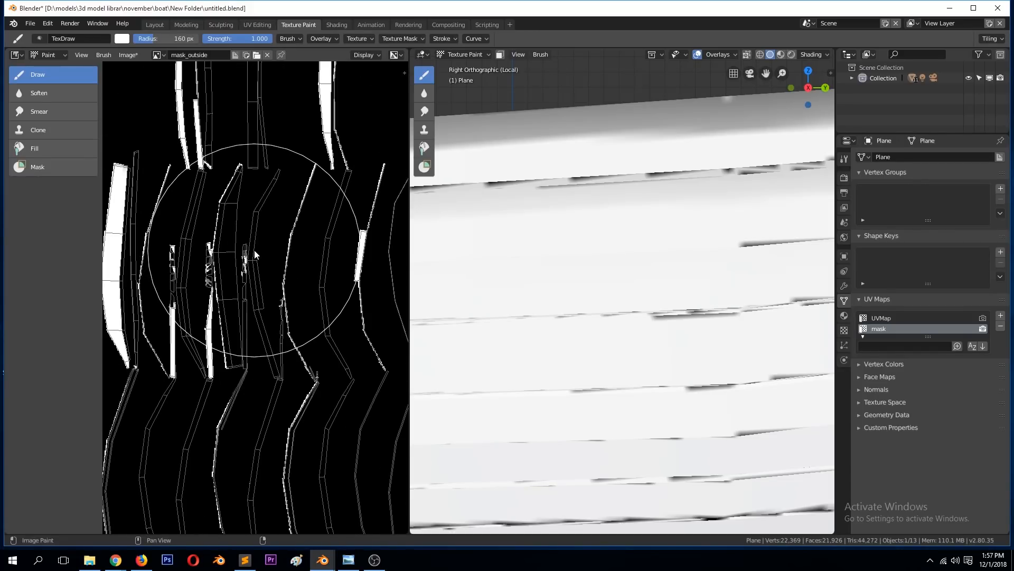
scroll(257, 258, "down", 4)
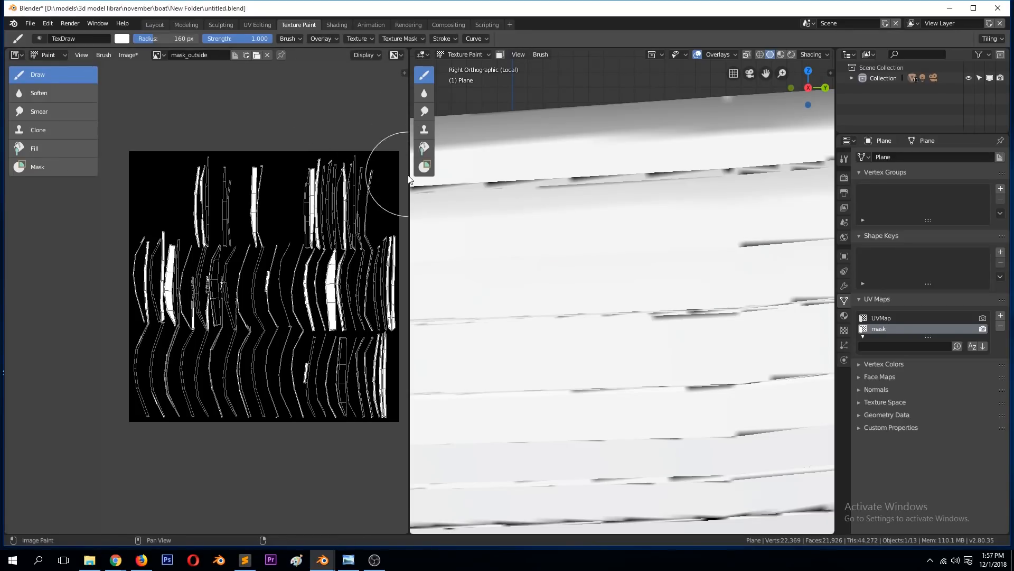
scroll(335, 211, "up", 3)
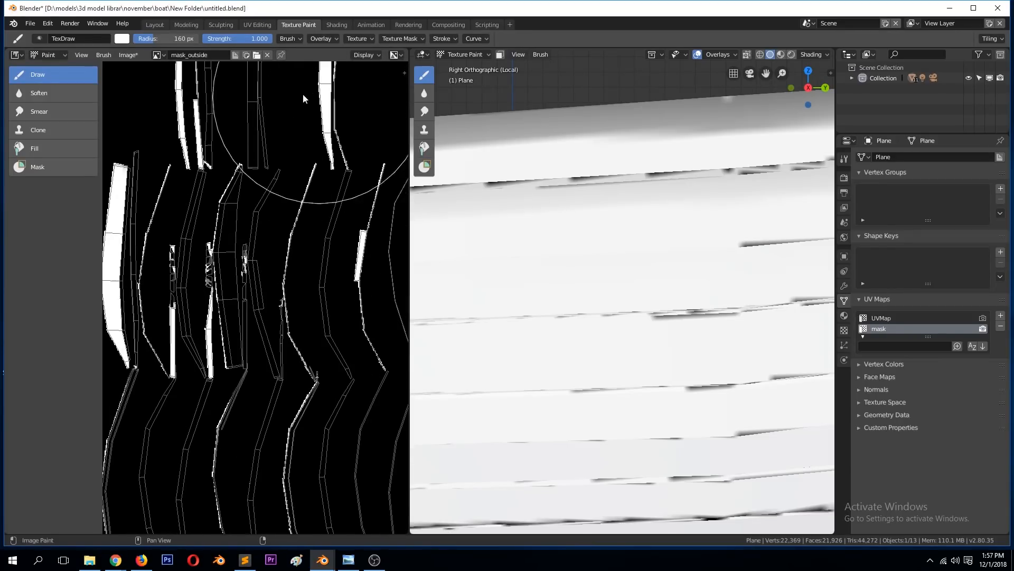
scroll(303, 176, "up", 1)
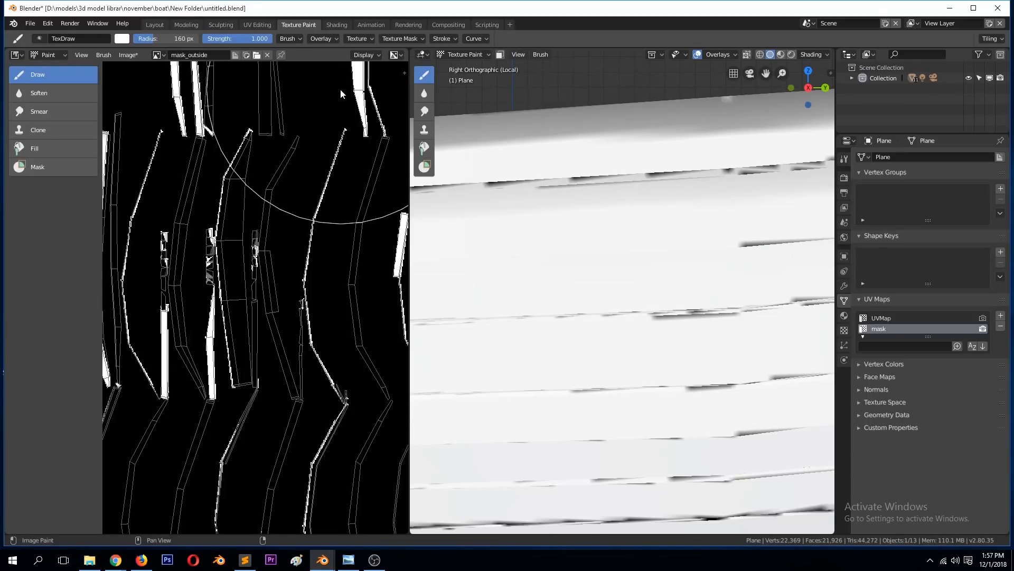
scroll(280, 226, "down", 3)
scroll(288, 153, "up", 3)
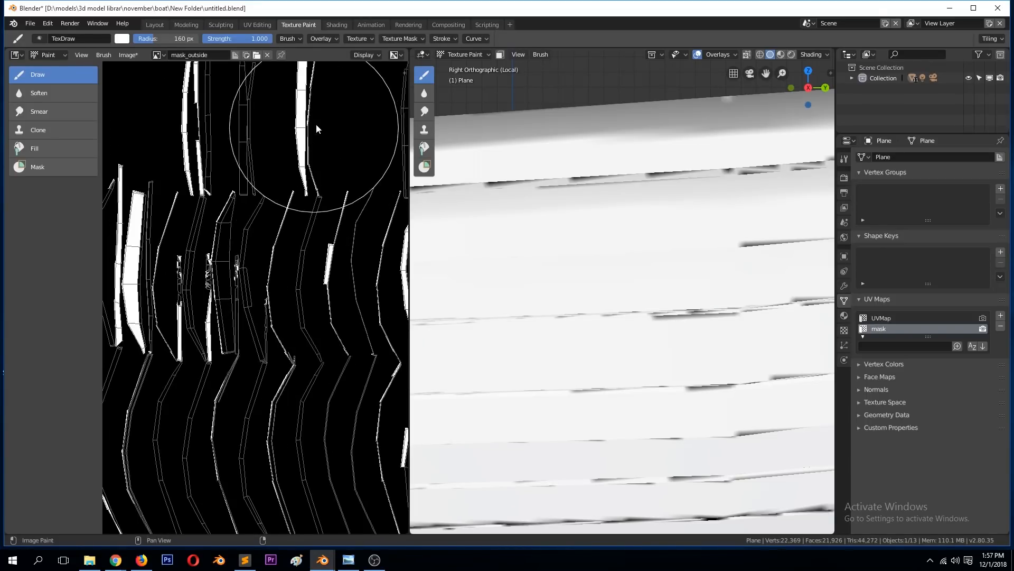
scroll(275, 201, "down", 2)
middle_click_drag(226, 258, 167, 284)
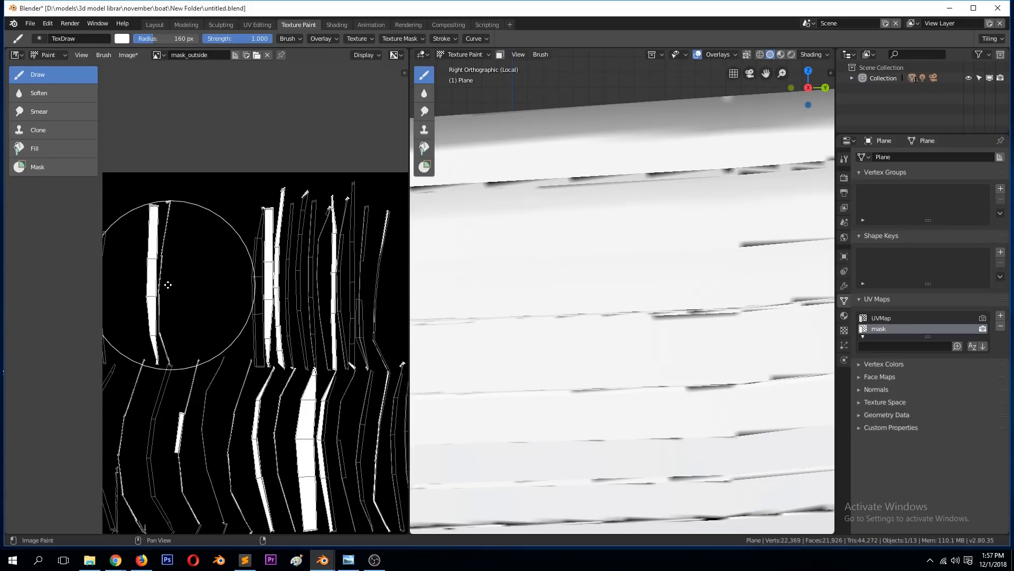
scroll(248, 264, "up", 4)
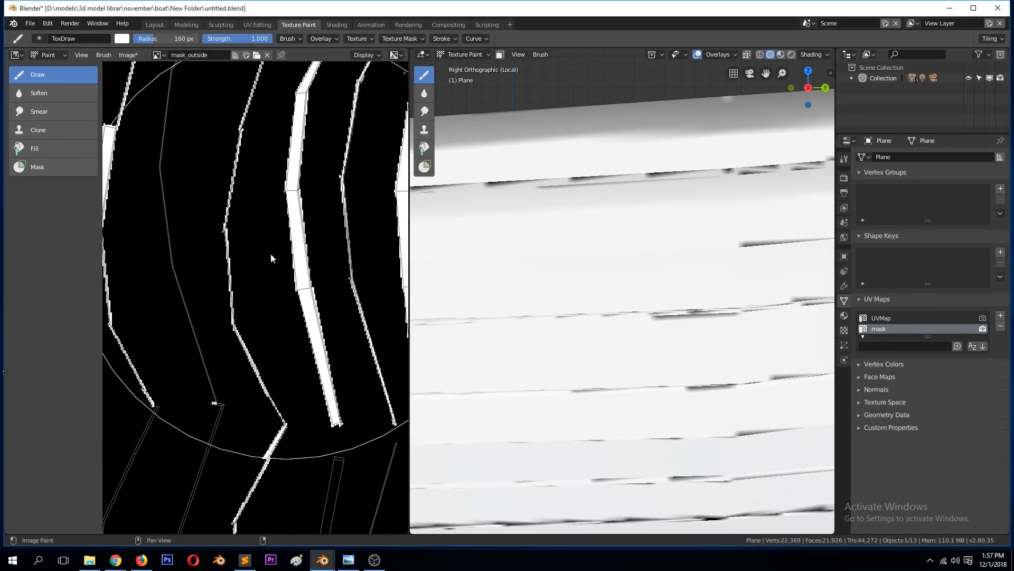
scroll(291, 194, "down", 1)
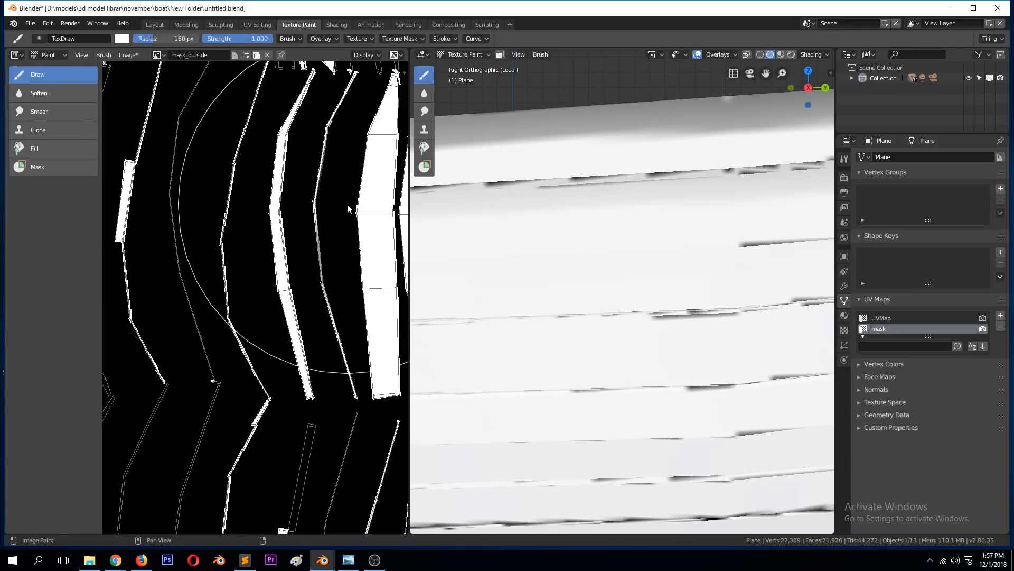
Step: Reduce the brush radius to 12 px and paint white past the wide white plank island's outer edge on mask_outside
key("f")
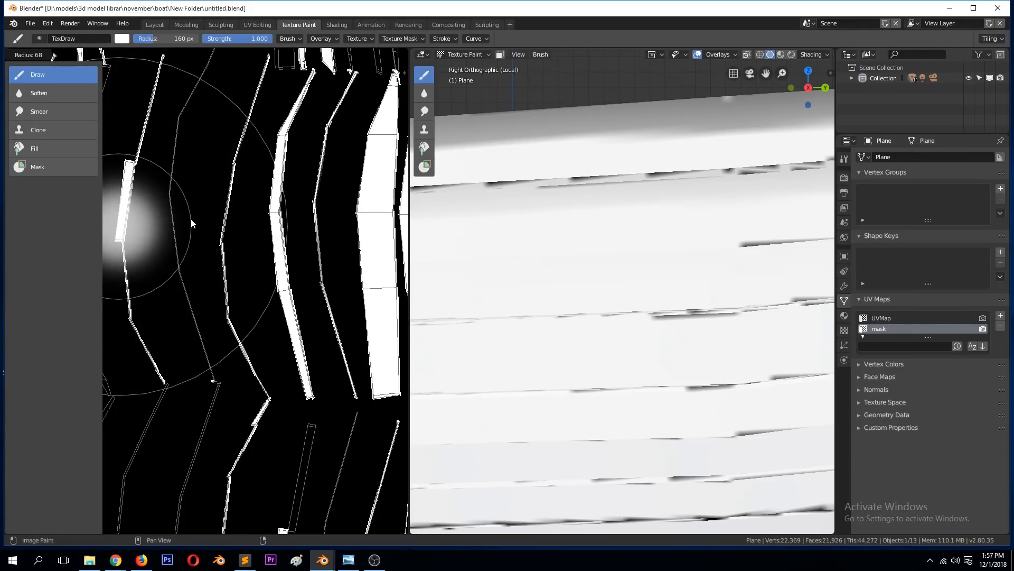
left_click(170, 214)
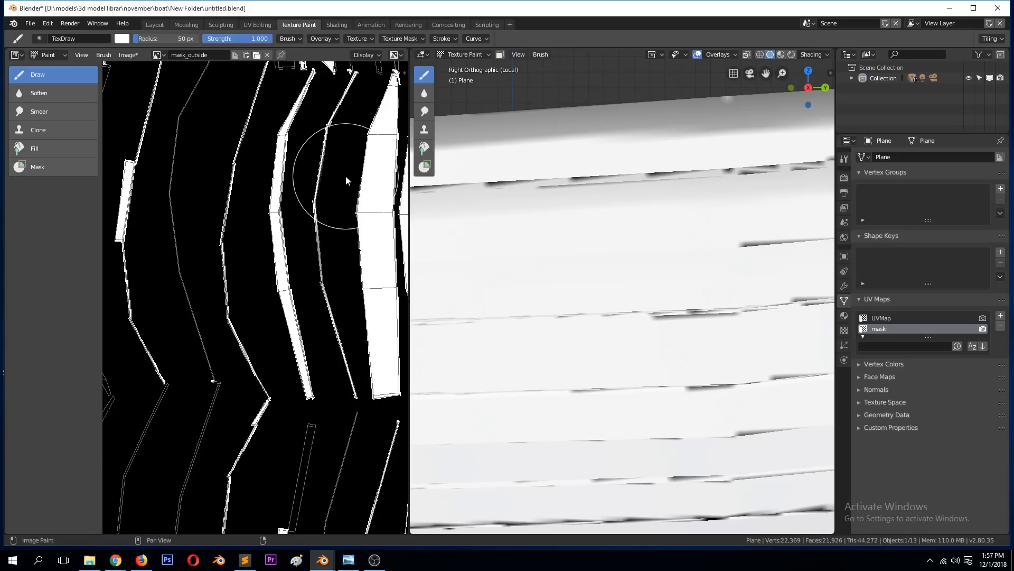
key("f")
left_click(296, 173)
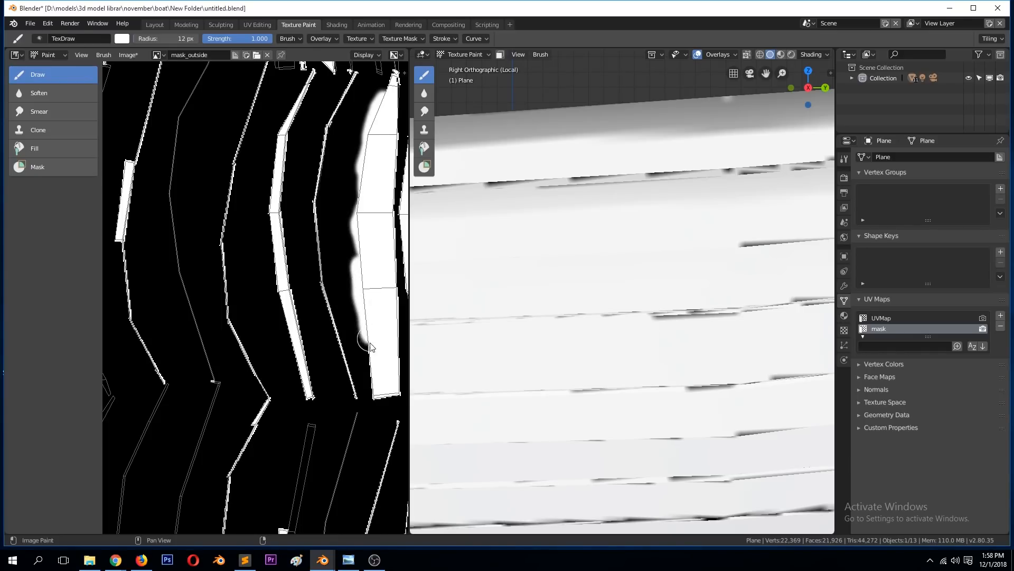
scroll(532, 260, "down", 3)
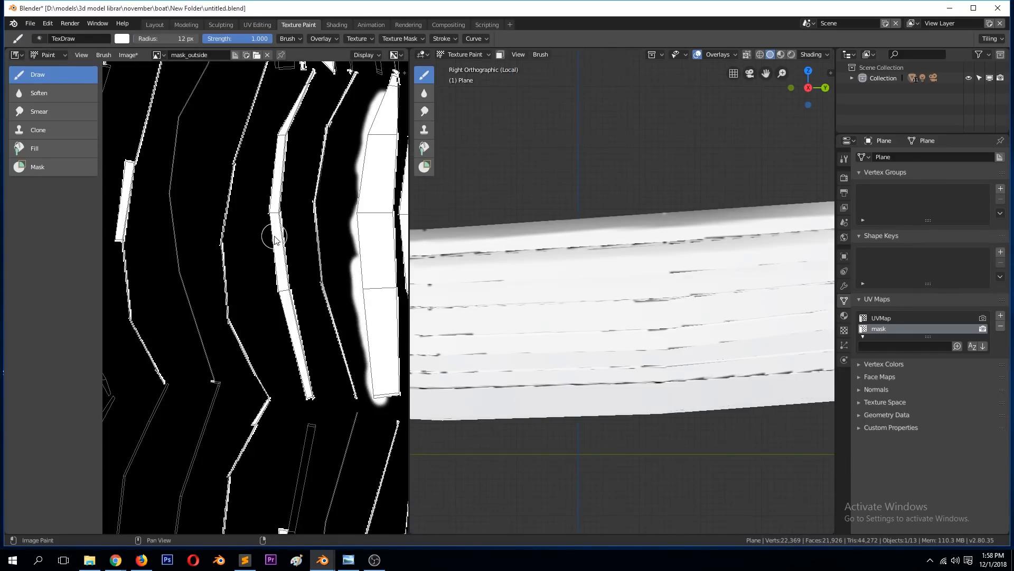
Step: Enter Edit Mode with face selection and select the uppermost plank face on the hull's right side
scroll(273, 237, "down", 5)
scroll(193, 117, "up", 2)
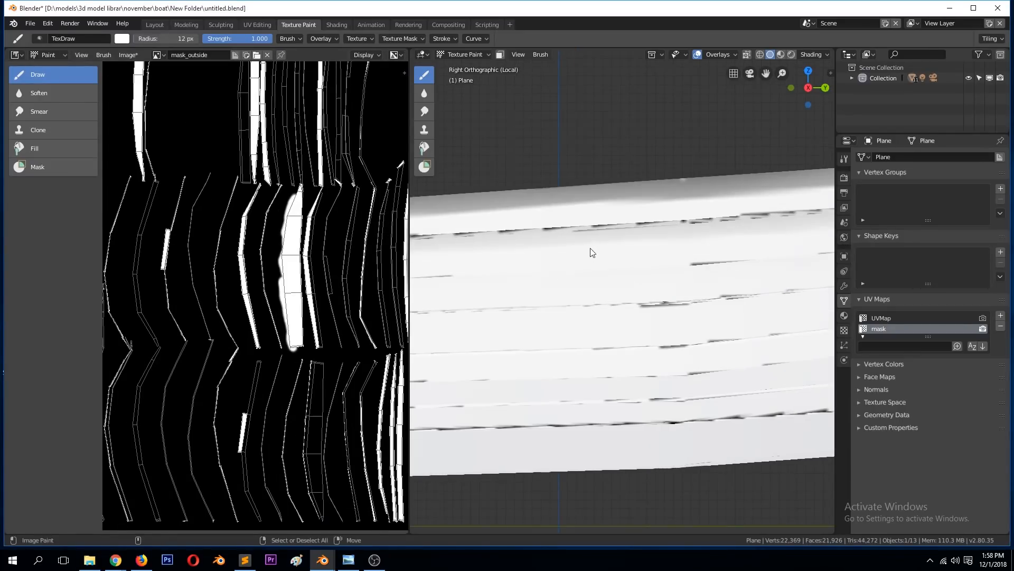
key("Tab")
left_click(574, 209)
key("3")
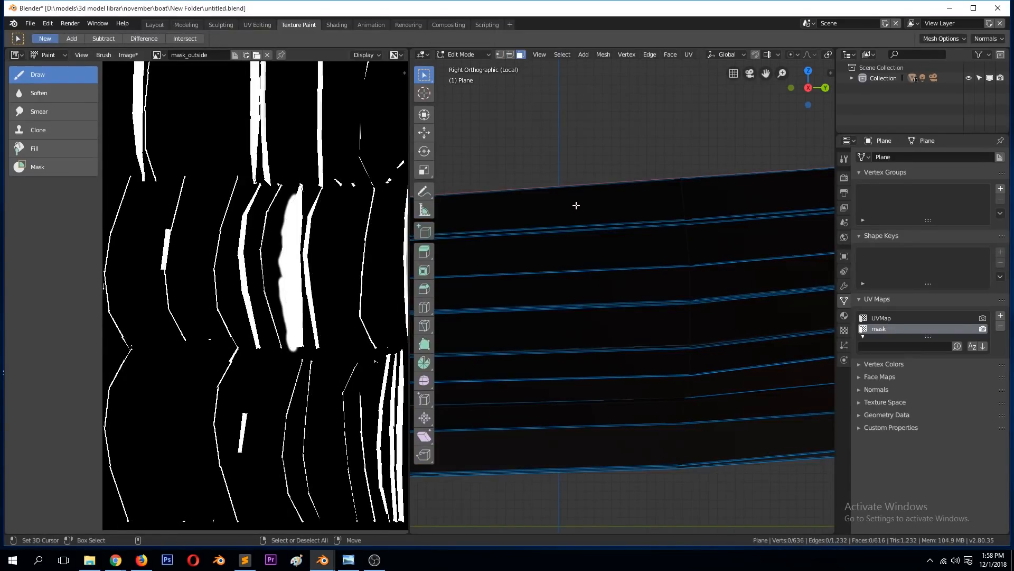
left_click(575, 206)
scroll(242, 241, "down", 4)
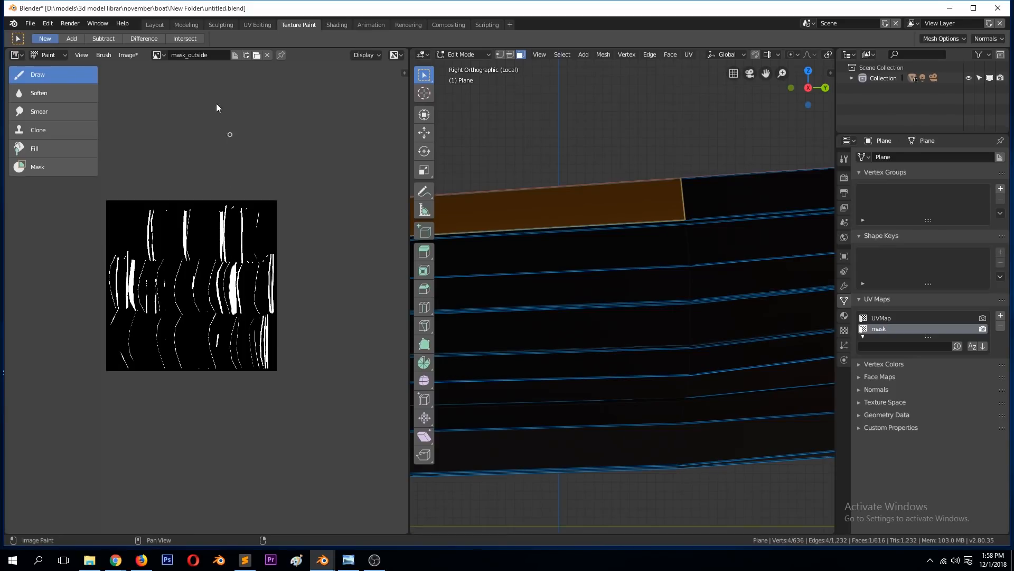
Step: Switch the image editor to UV Edit mode and frame the selected plank face's UV island on mask_outside
left_click(62, 56)
left_click(52, 74)
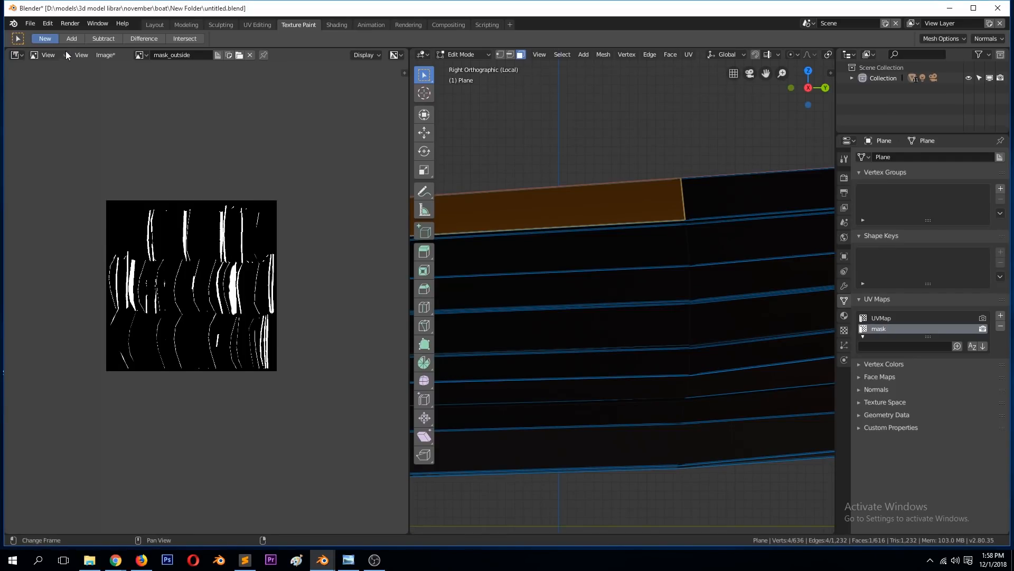
left_click(62, 55)
left_click(52, 85)
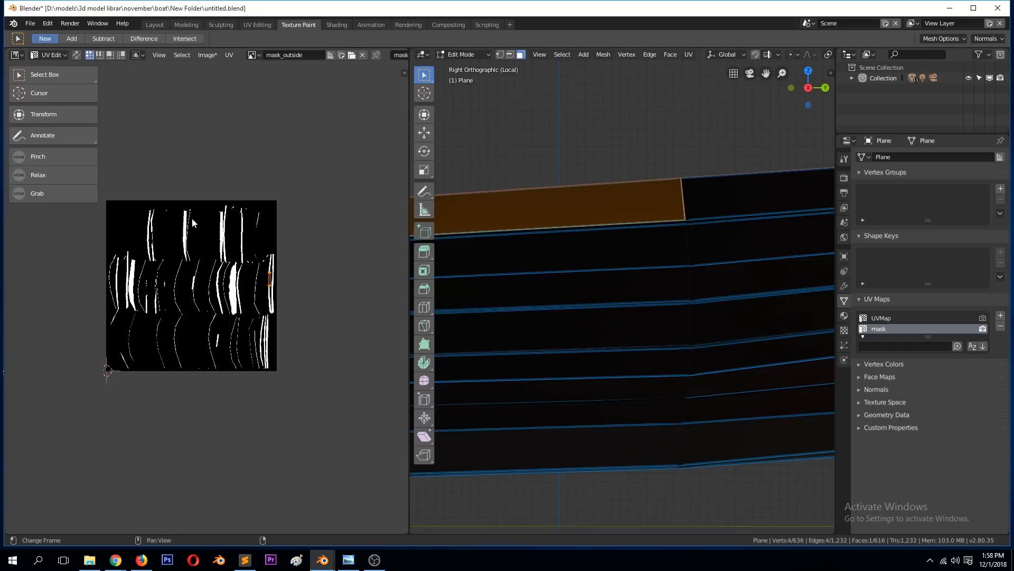
key("KP_Decimal")
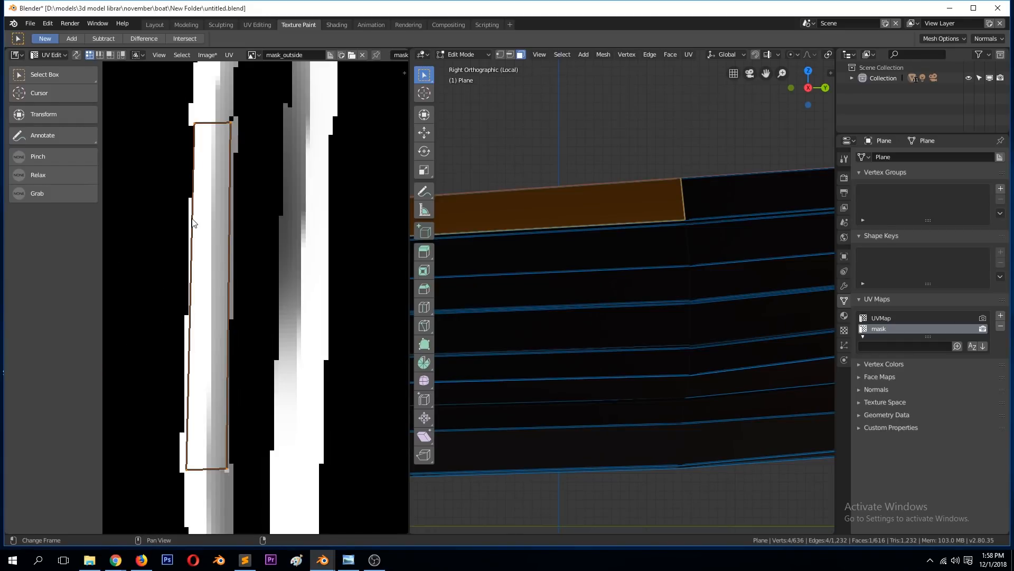
Step: Return to image and texture painting, and paint white over and around the located plank islands and the nearby curved island on mask_outside
left_click(50, 55)
left_click(55, 97)
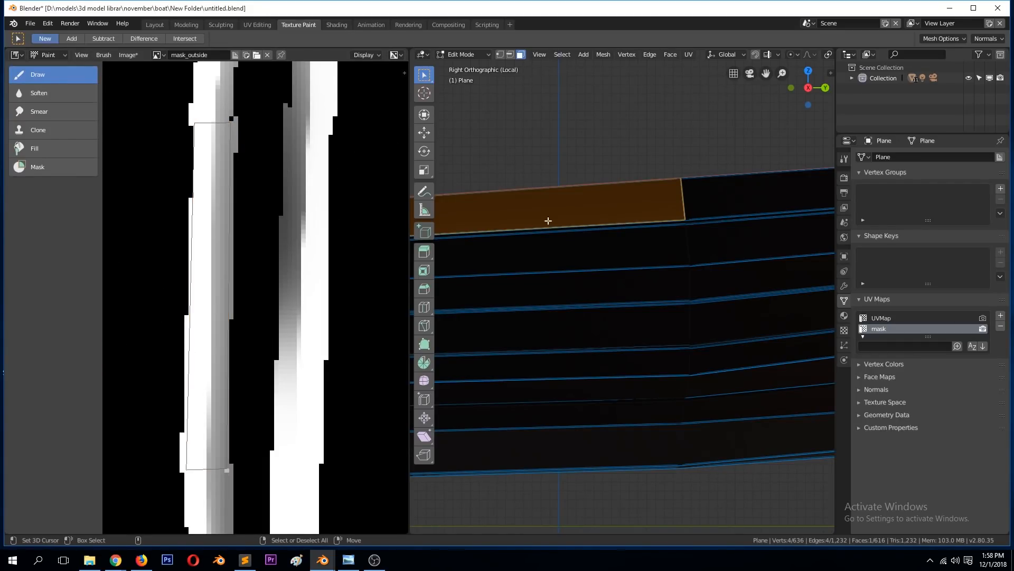
key("Tab")
mouse_move(310, 143)
left_mouse_down()
mouse_move(299, 124)
mouse_move(310, 322)
mouse_move(289, 255)
mouse_move(340, 340)
left_mouse_up()
scroll(302, 316, "down", 4)
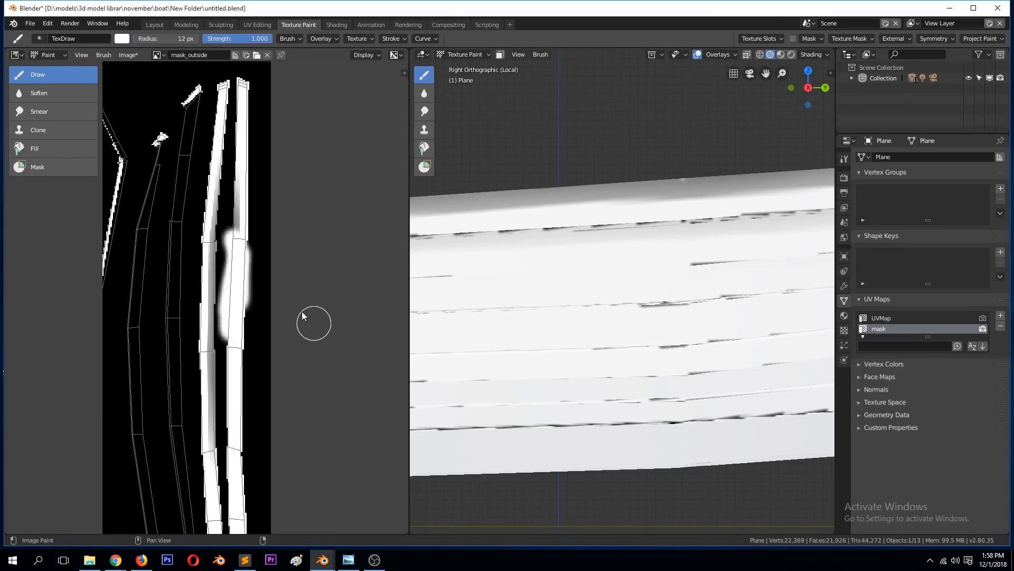
mouse_move(240, 113)
left_mouse_down()
mouse_move(254, 158)
mouse_move(253, 285)
left_mouse_up()
scroll(253, 301, "down", 3)
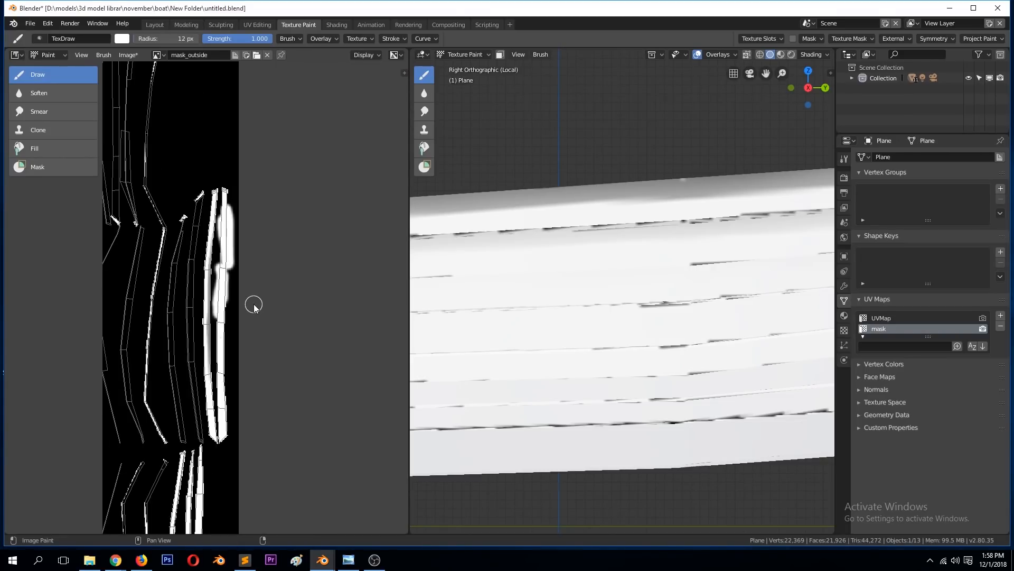
scroll(254, 306, "up", 1)
mouse_move(223, 117)
left_mouse_down()
mouse_move(210, 222)
mouse_move(222, 237)
mouse_move(198, 331)
mouse_move(226, 263)
mouse_move(217, 396)
mouse_move(213, 340)
left_mouse_up()
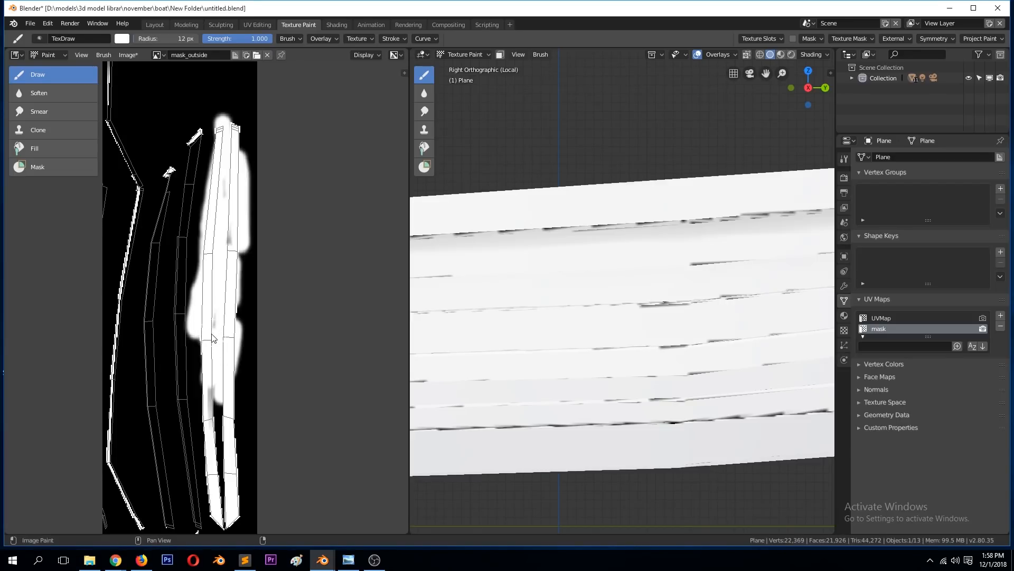
left_click_drag(233, 471, 237, 504)
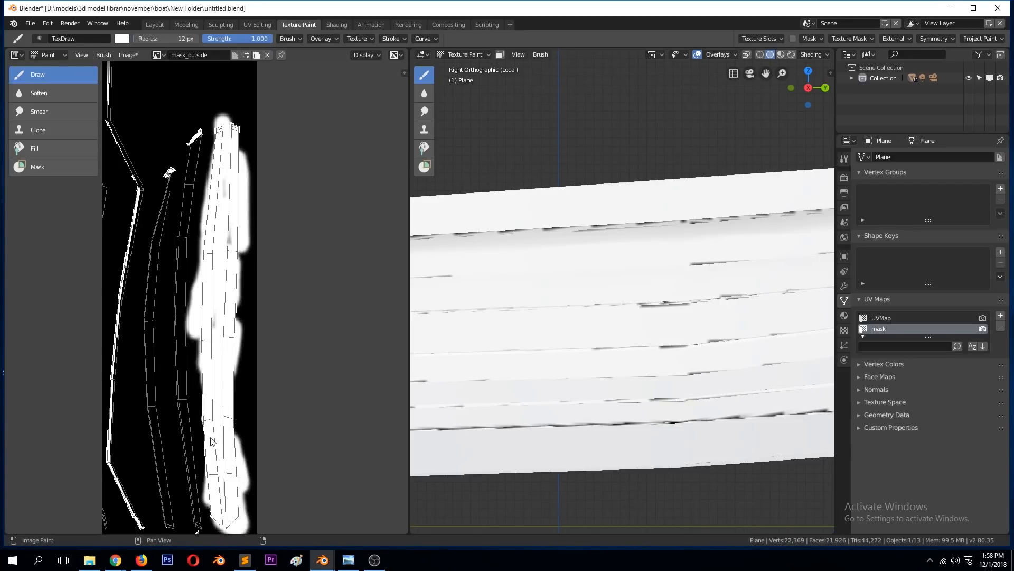
scroll(192, 424, "down", 2)
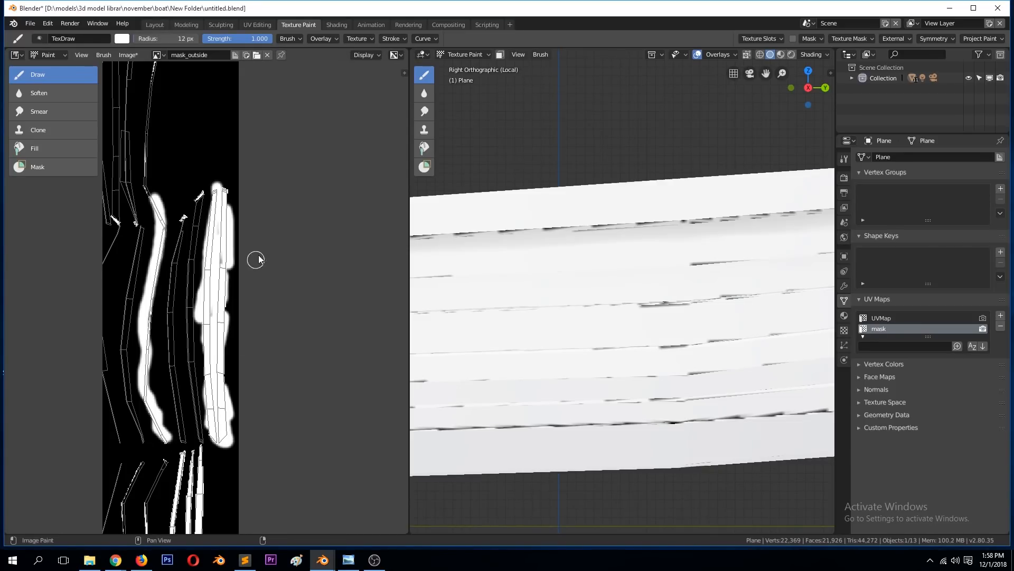
Step: Enlarge the brush radius to 47 px and paint white over the group of white plank islands in the lower row of mask_outside
middle_click_drag(205, 347, 312, 79)
scroll(304, 224, "up", 1)
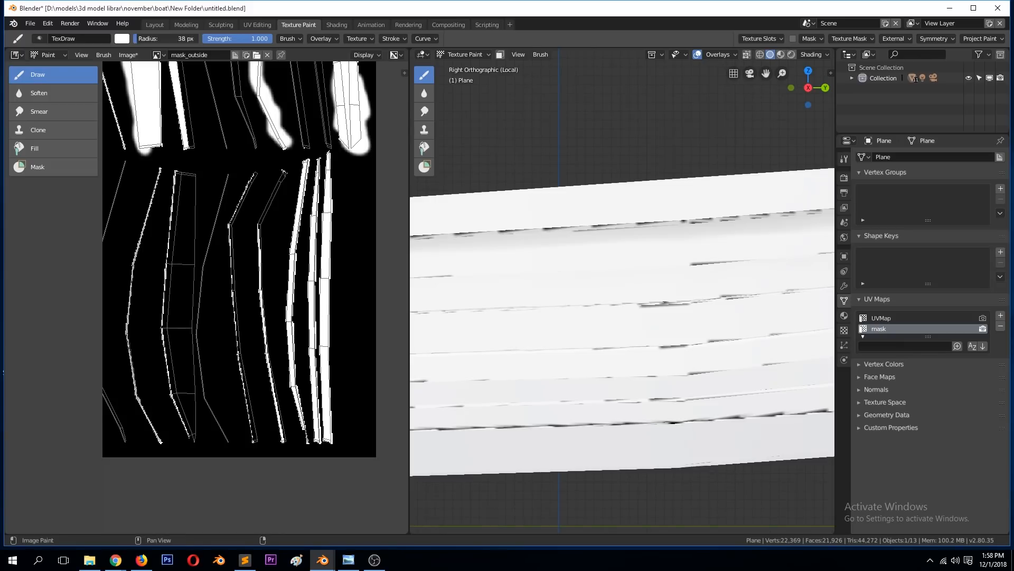
left_click_drag(320, 176, 324, 400)
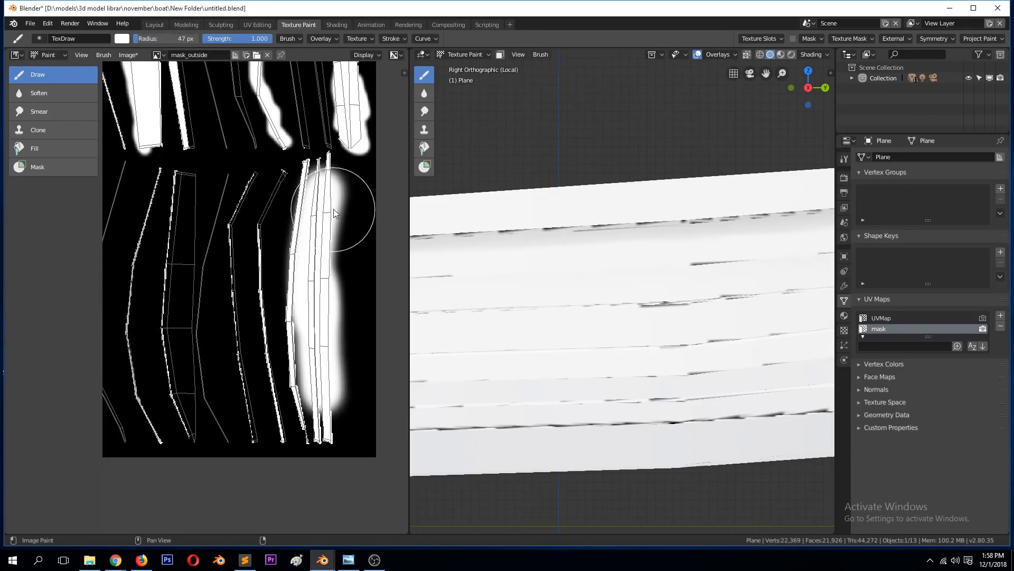
left_click_drag(340, 216, 337, 199)
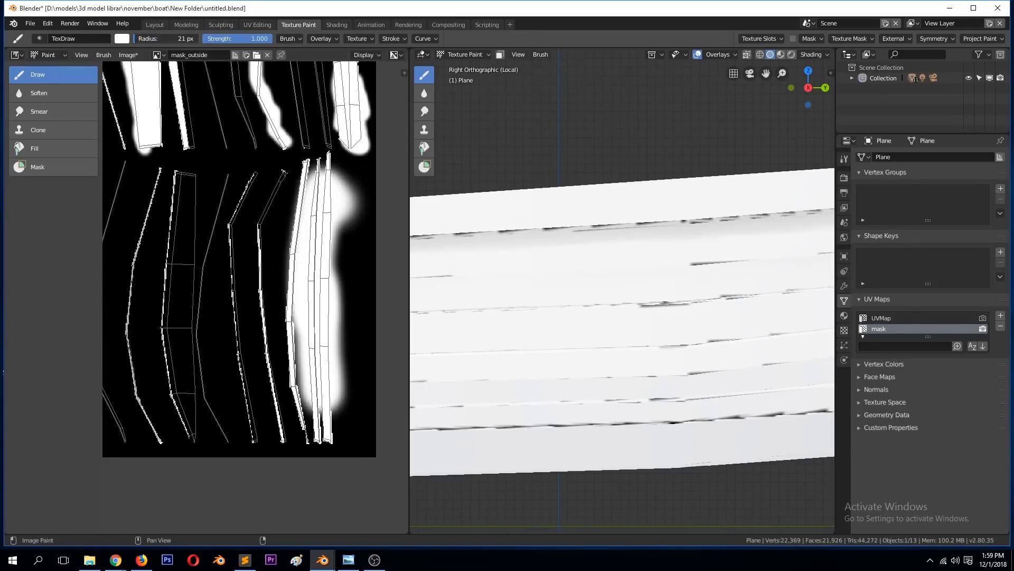
Step: Set the brush radius to 21 px and extend the white paint over the lower row's outer edges and adjacent narrow island
mouse_move(304, 186)
left_mouse_down()
mouse_move(286, 343)
mouse_move(320, 455)
left_mouse_up()
mouse_move(267, 234)
left_mouse_down()
mouse_move(271, 351)
mouse_move(294, 453)
mouse_move(274, 373)
left_mouse_up()
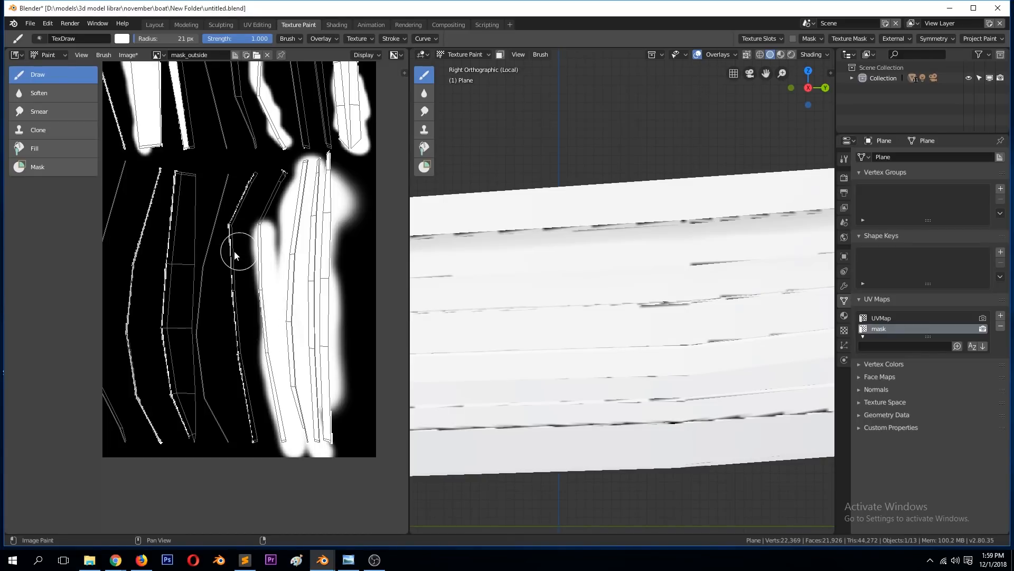
Step: Save the painted mask image as mask_outside.png in PNG format in the boat project's New Folder, and check the hull from several angles
scroll(188, 251, "down", 3)
middle_click_drag(546, 344, 610, 338)
scroll(612, 335, "up", 3)
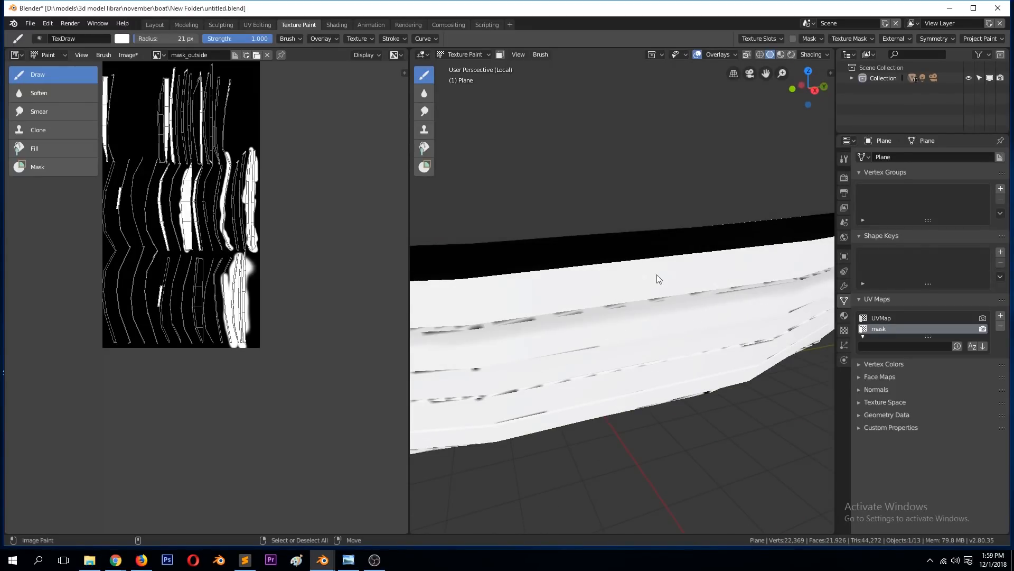
scroll(658, 274, "down", 3)
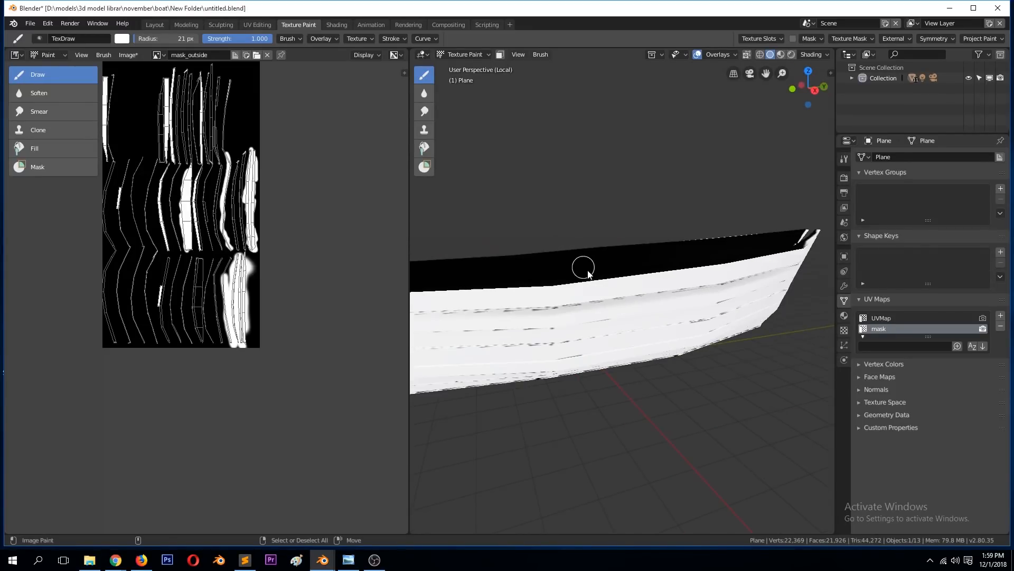
left_click(138, 58)
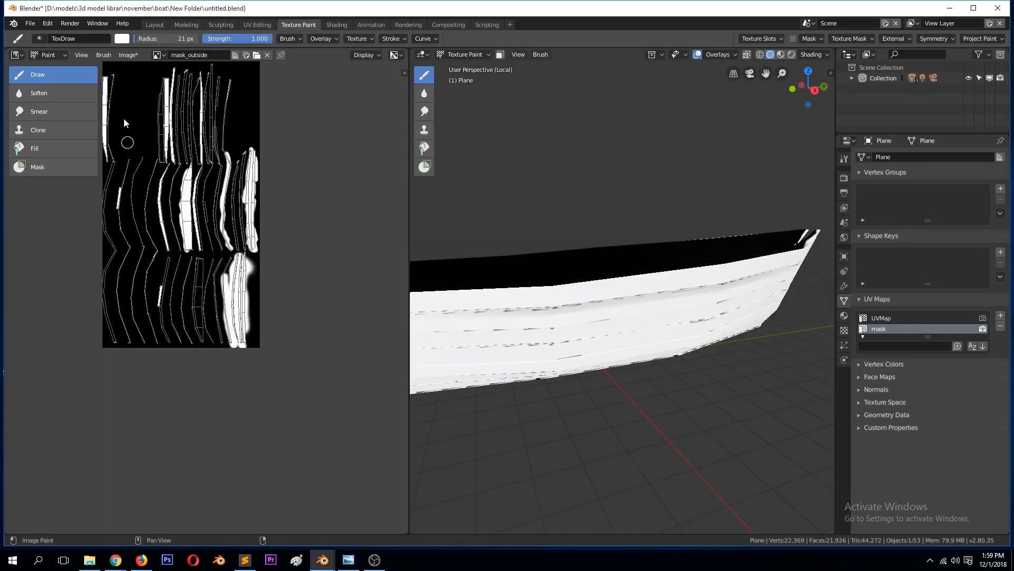
left_click(129, 55)
left_click(154, 149)
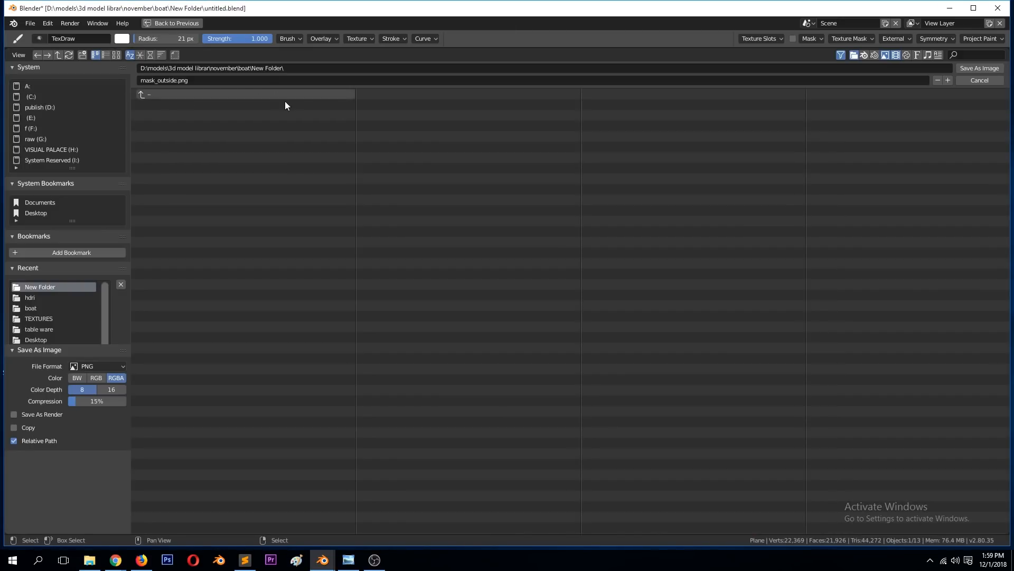
left_click(979, 68)
middle_click_drag(767, 290, 654, 337)
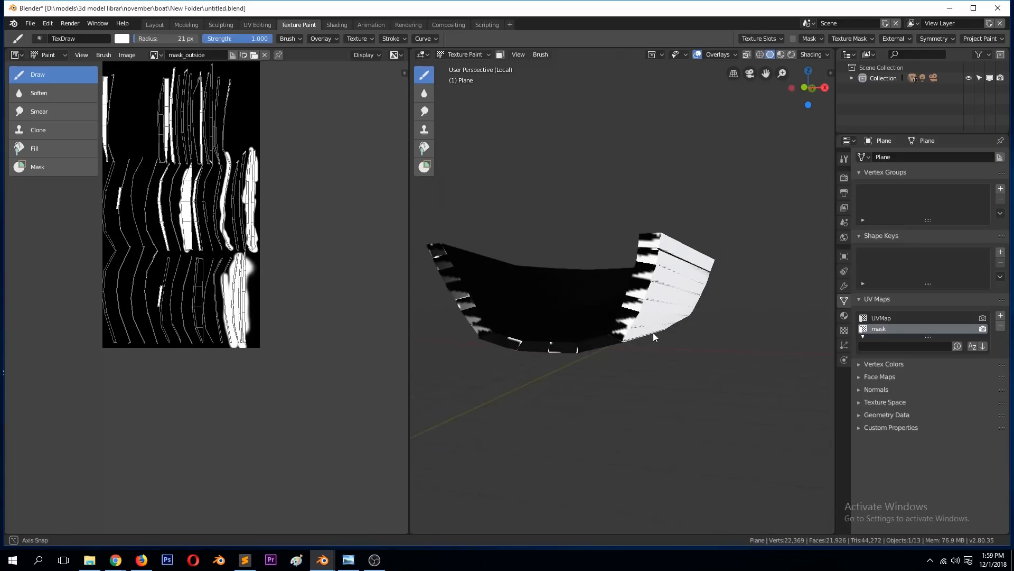
scroll(654, 337, "up", 2)
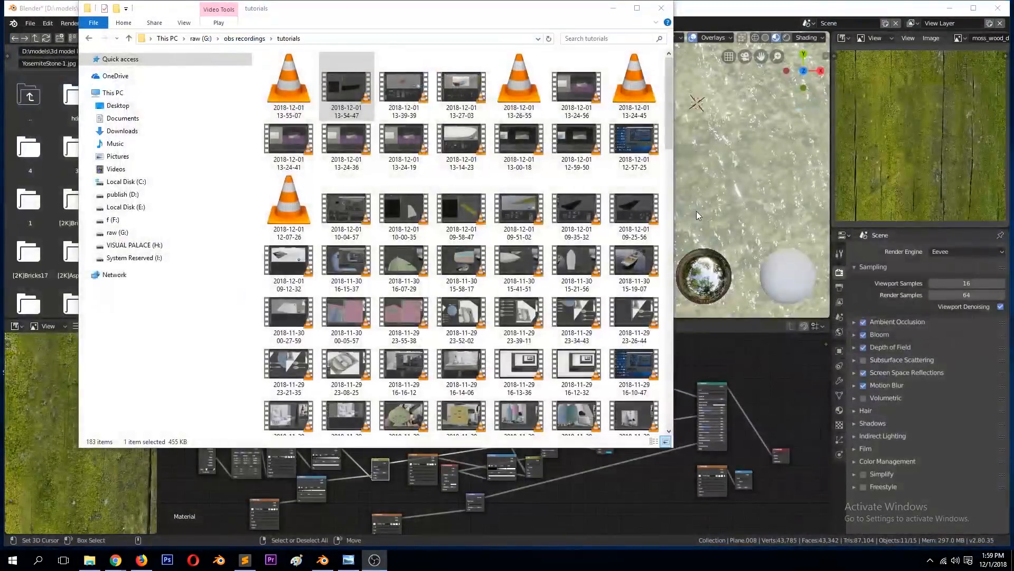
Step: Start another Blender instance and open the recent file untitled.blend
left_click(324, 563)
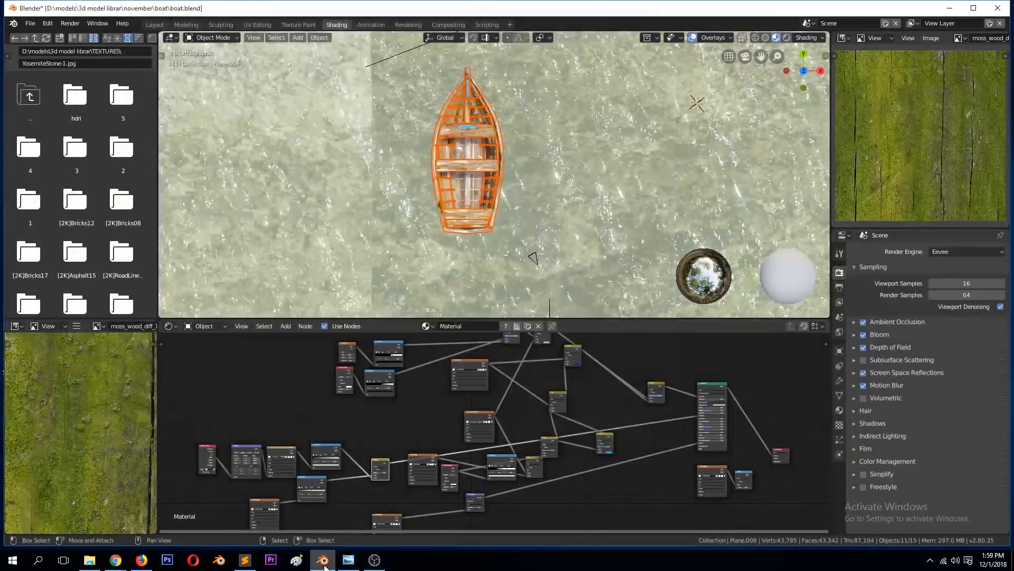
right_click(324, 564)
left_click(336, 503)
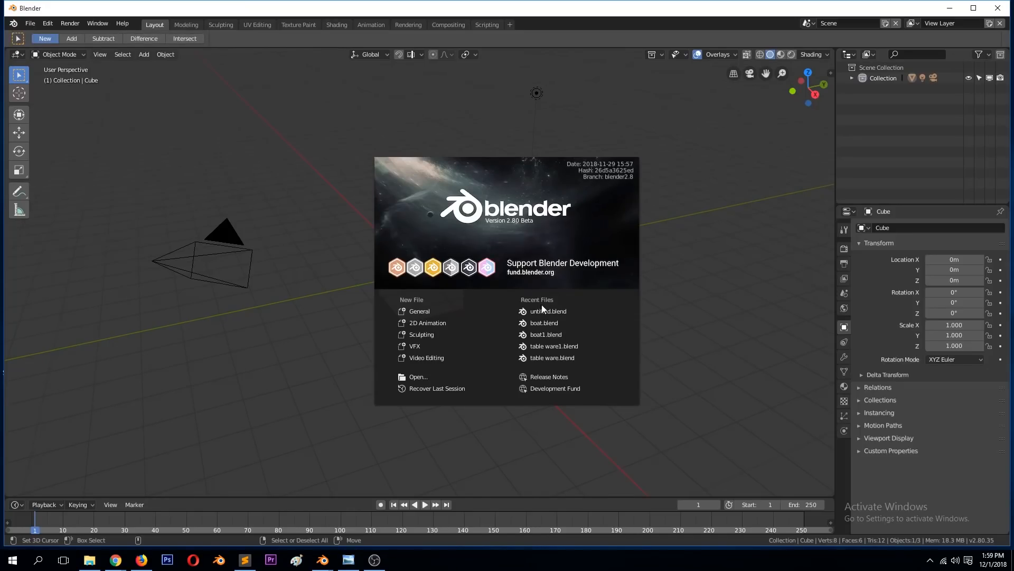
left_click(544, 310)
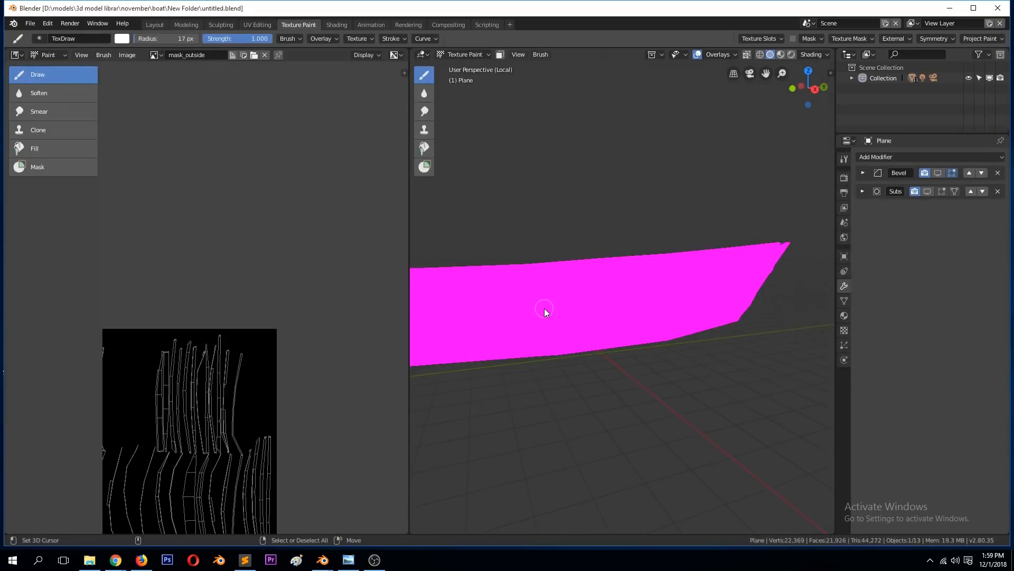
Step: Make mask_outside the active texture paint slot and view the hull from another angle
left_click(759, 38)
left_click(740, 109)
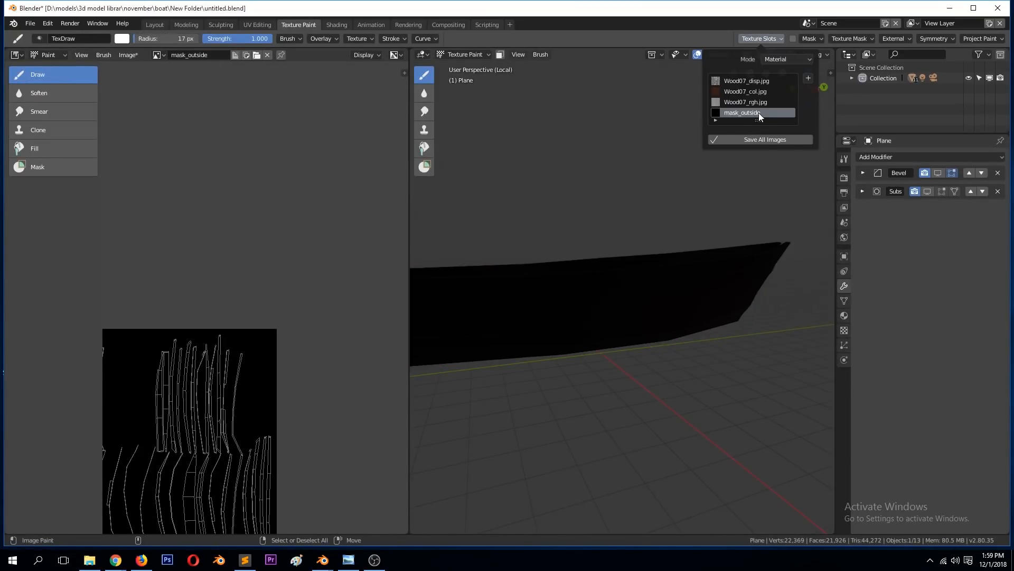
middle_click_drag(655, 271, 727, 307)
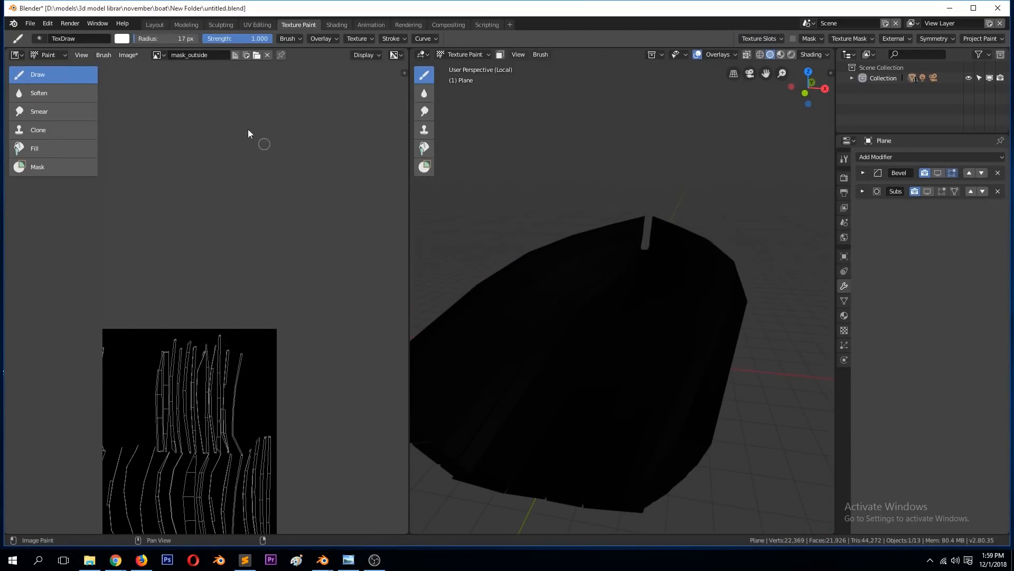
Step: Load the saved mask_outside.png into the image editor and check the hull from below
left_click(157, 54)
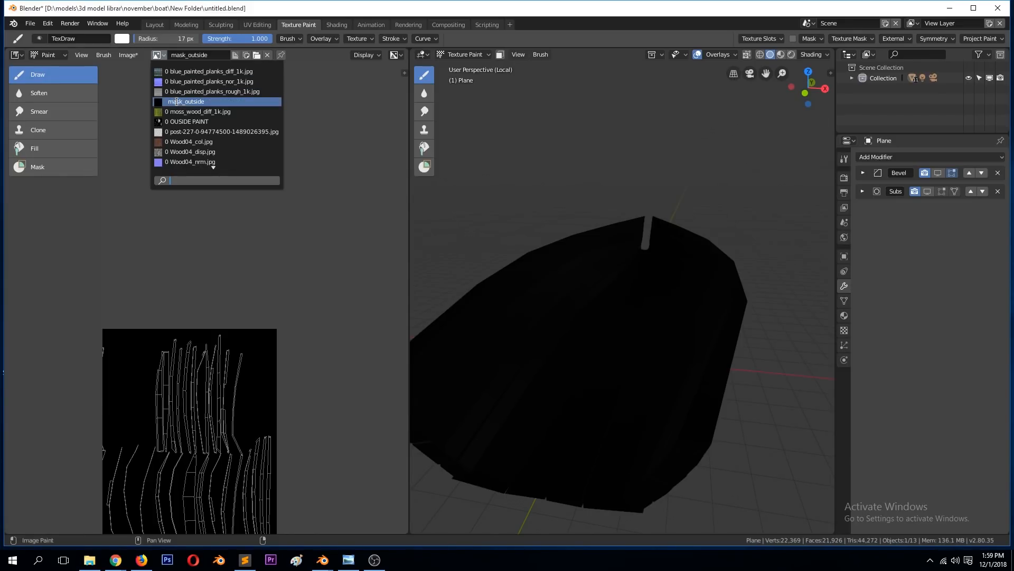
left_click(328, 98)
left_click(256, 55)
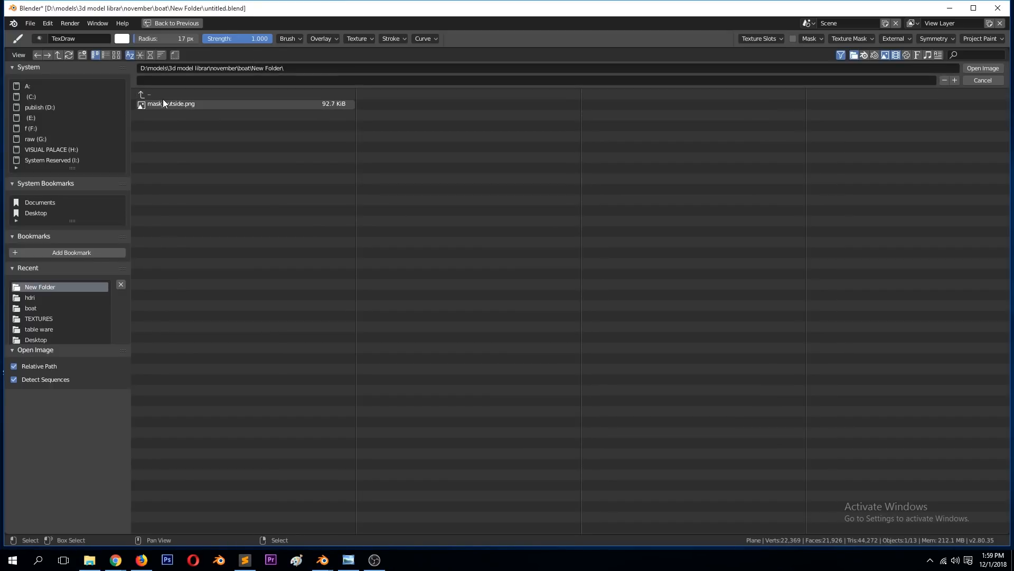
double_click(162, 100)
middle_click_drag(553, 273, 518, 236)
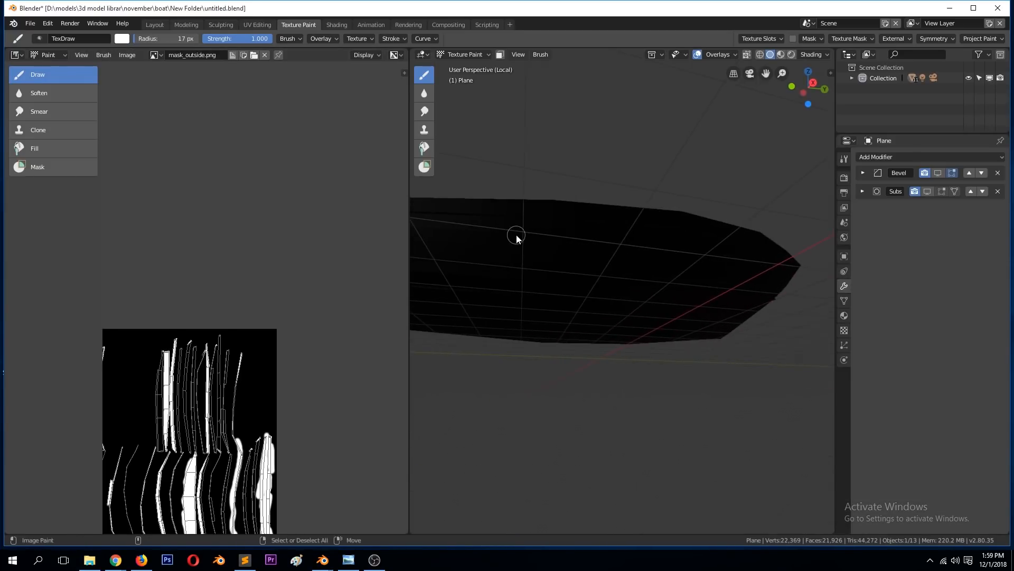
scroll(255, 401, "down", 1)
left_click(726, 54)
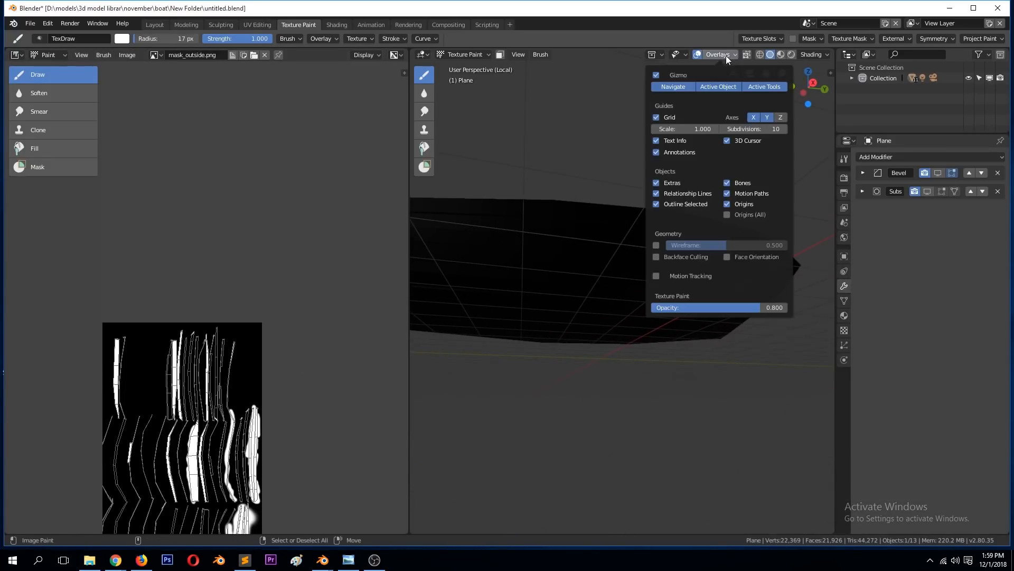
left_click(756, 38)
scroll(188, 402, "down", 3)
scroll(188, 401, "up", 2)
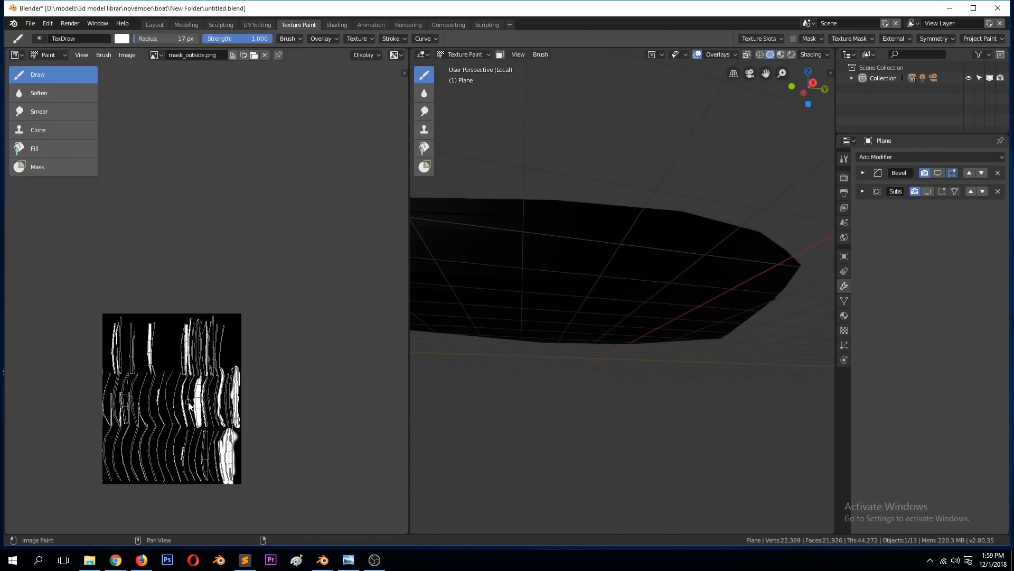
scroll(189, 404, "up", 1)
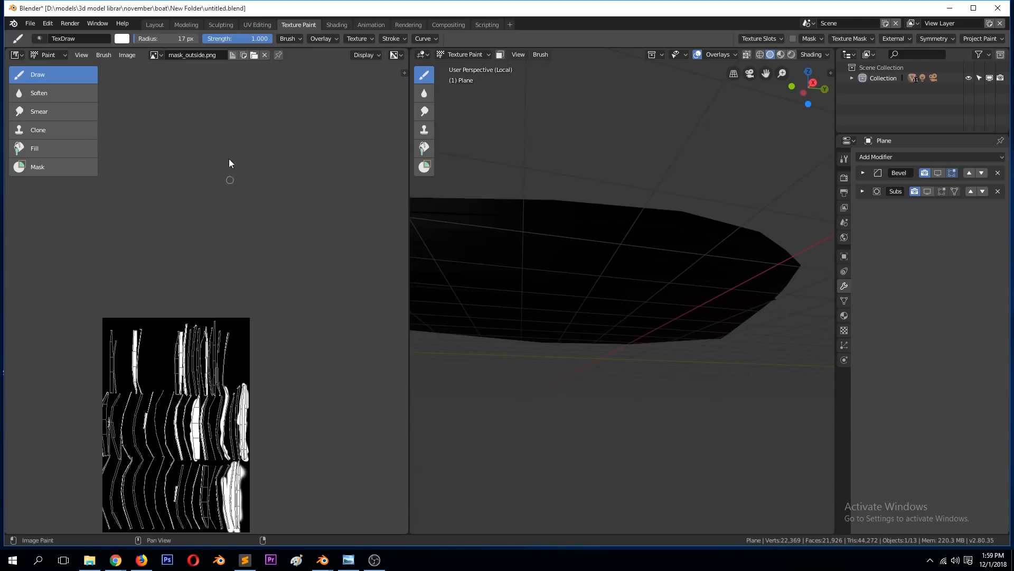
Step: Load mask_outside.png from the boat's New Folder into the mask image texture node of the hull material and view the whole hull
left_click(338, 26)
left_click(287, 342)
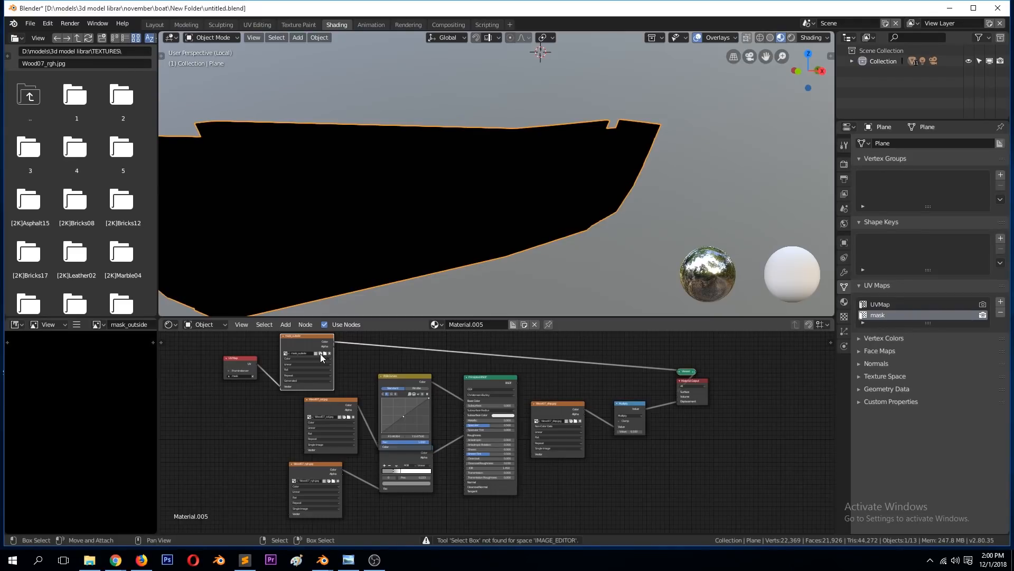
key("KP_Decimal")
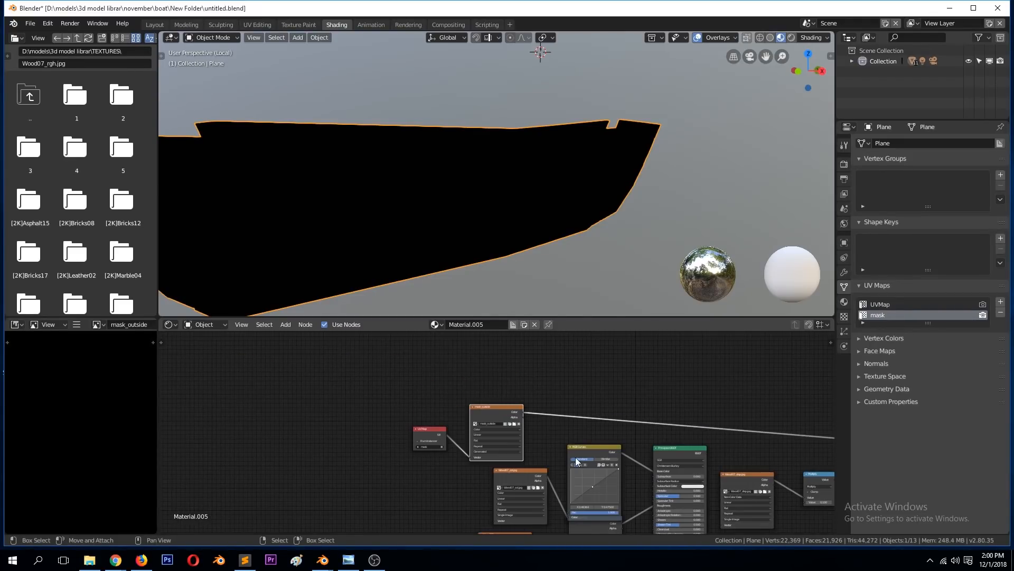
scroll(575, 458, "up", 3)
left_click(536, 415)
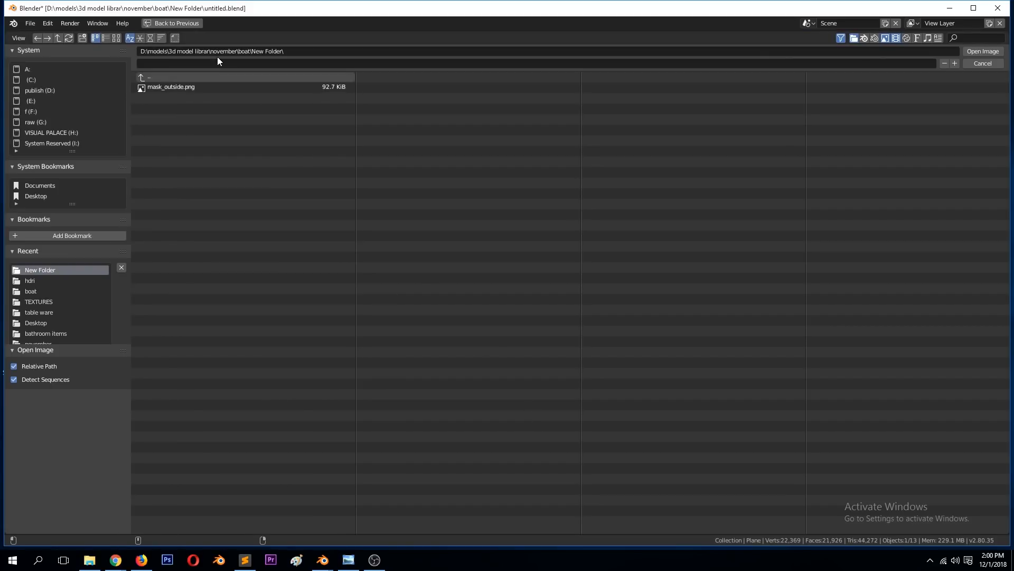
double_click(211, 86)
middle_click_drag(419, 168, 450, 199)
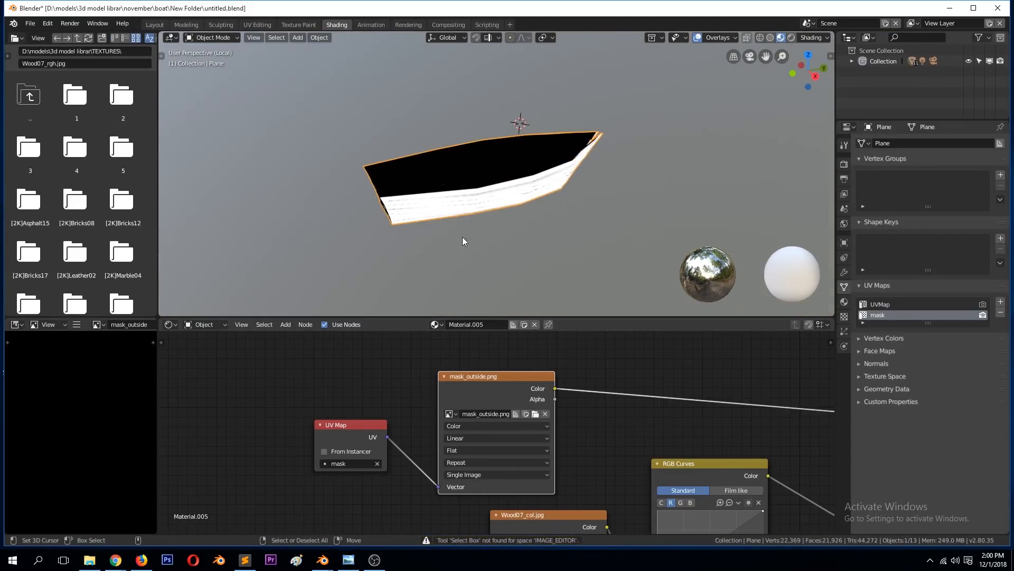
Step: Move the mask_outside.png texture node up and away from the wood texture nodes
scroll(587, 394, "down", 5)
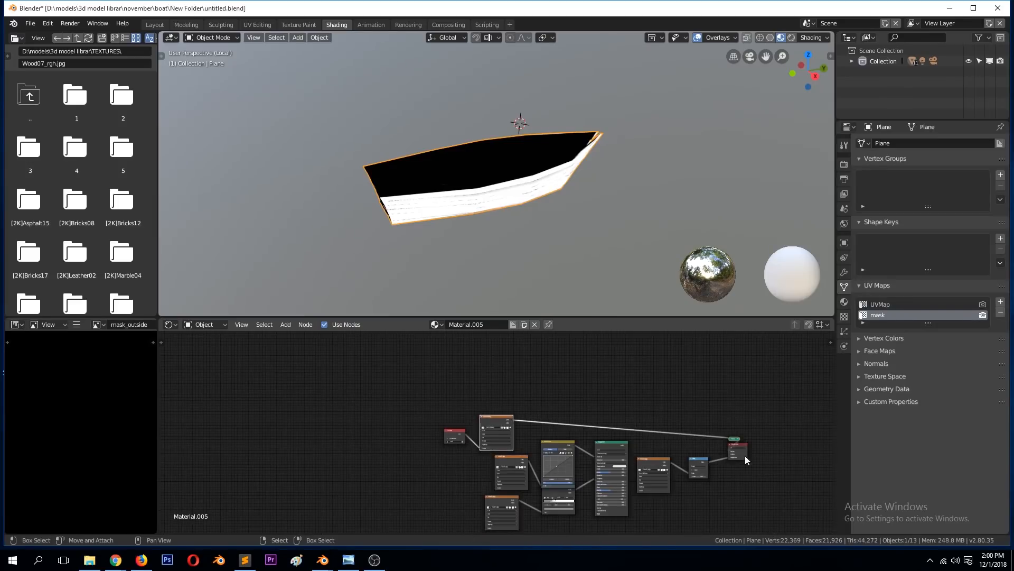
left_click(743, 452)
middle_click_drag(742, 451, 500, 432)
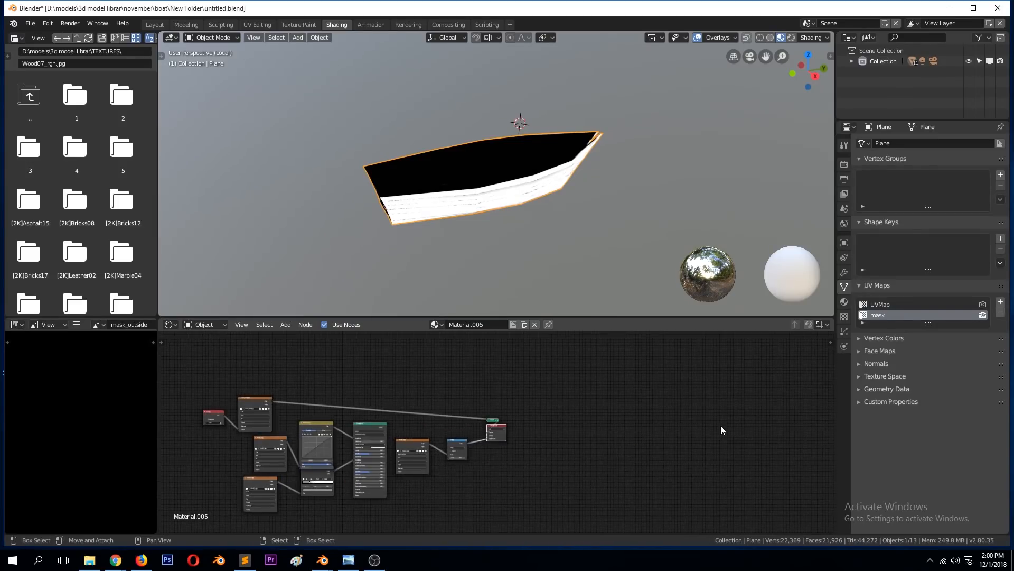
scroll(382, 439, "up", 2)
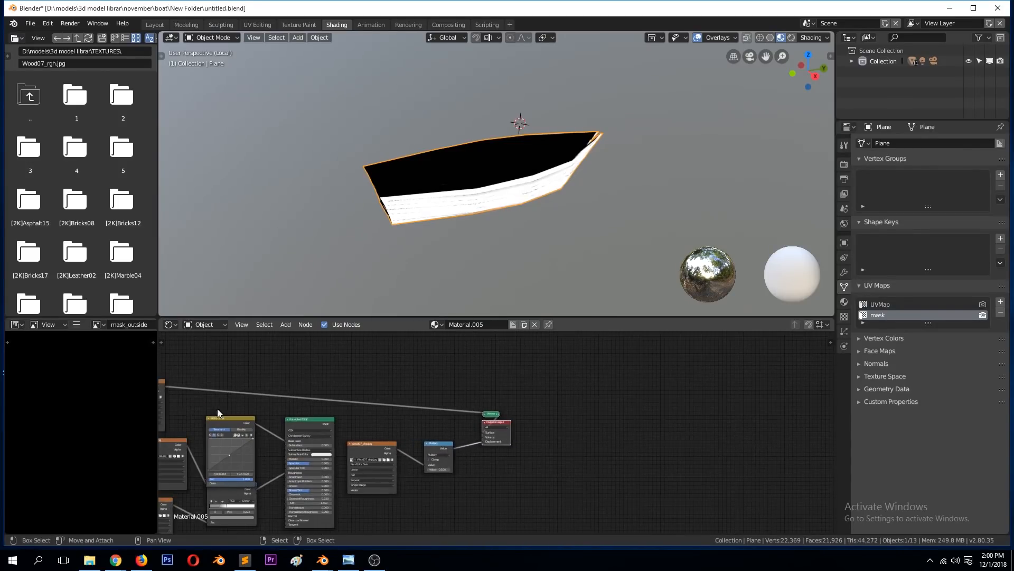
scroll(183, 398, "down", 4)
left_click_drag(242, 400, 314, 366)
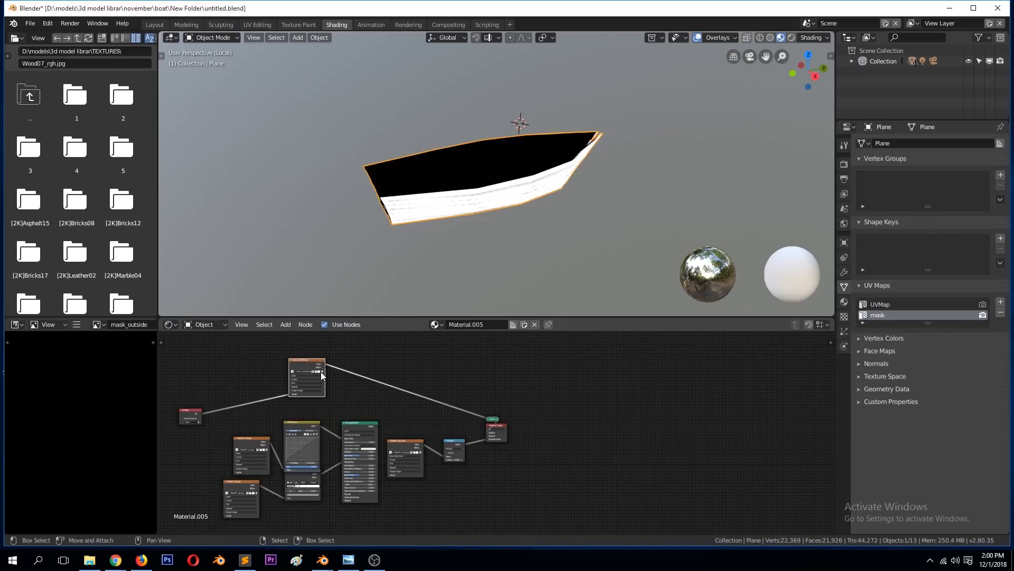
Step: Insert a Mix colour node between the mask_outside.png texture and the Viewer, with the mask's colour driving its Fac input
scroll(338, 371, "up", 4)
scroll(342, 373, "up", 1)
key("shift+a")
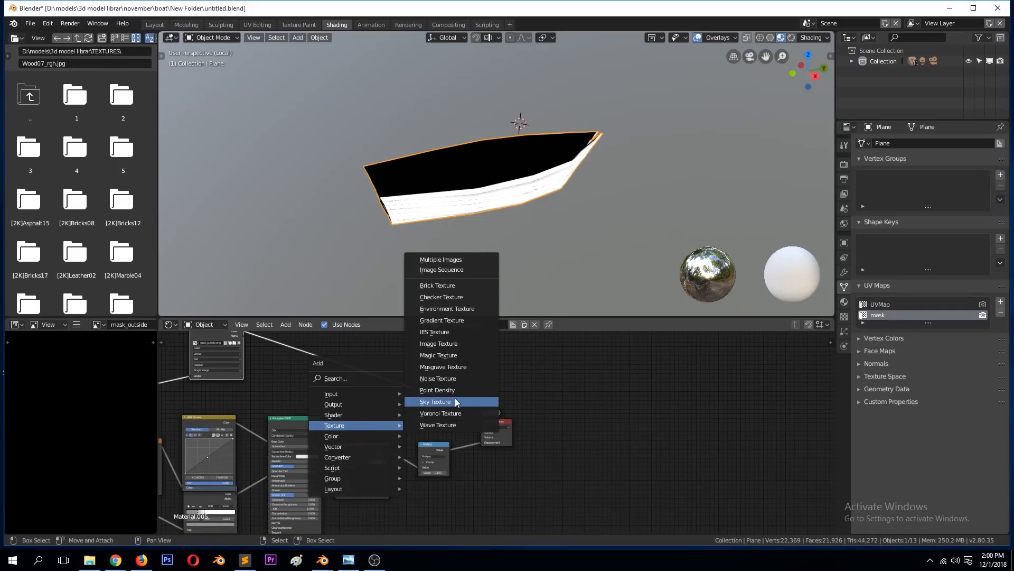
mouse_move(341, 436)
left_click(444, 493)
left_click(380, 357)
scroll(372, 384, "up", 1)
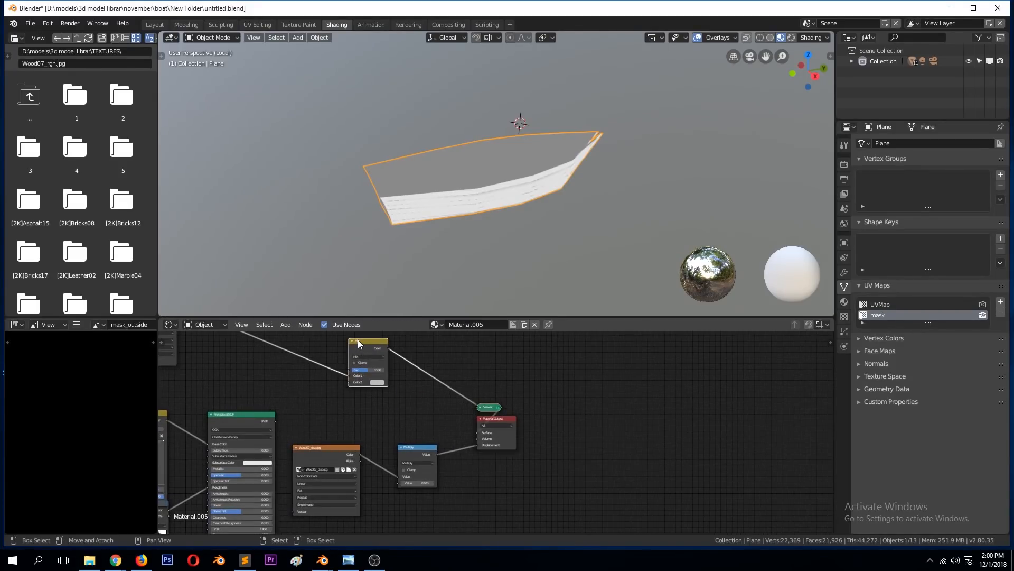
middle_click_drag(357, 339, 486, 410)
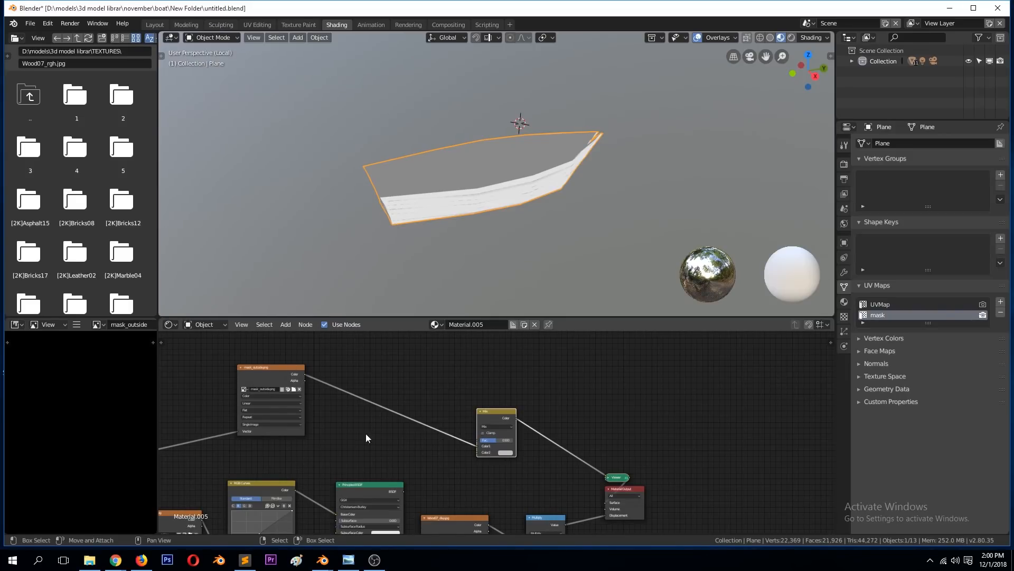
left_click_drag(478, 445, 478, 440)
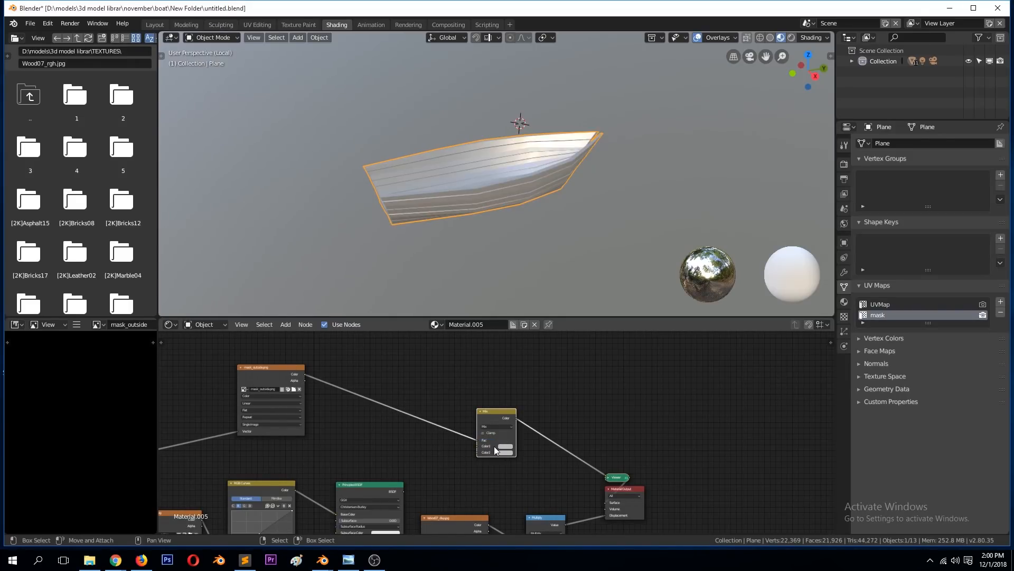
Step: Save the file, set the Mix node's Color1 to pink and Color2 to blue, and check the masked hull
scroll(560, 172, "up", 4)
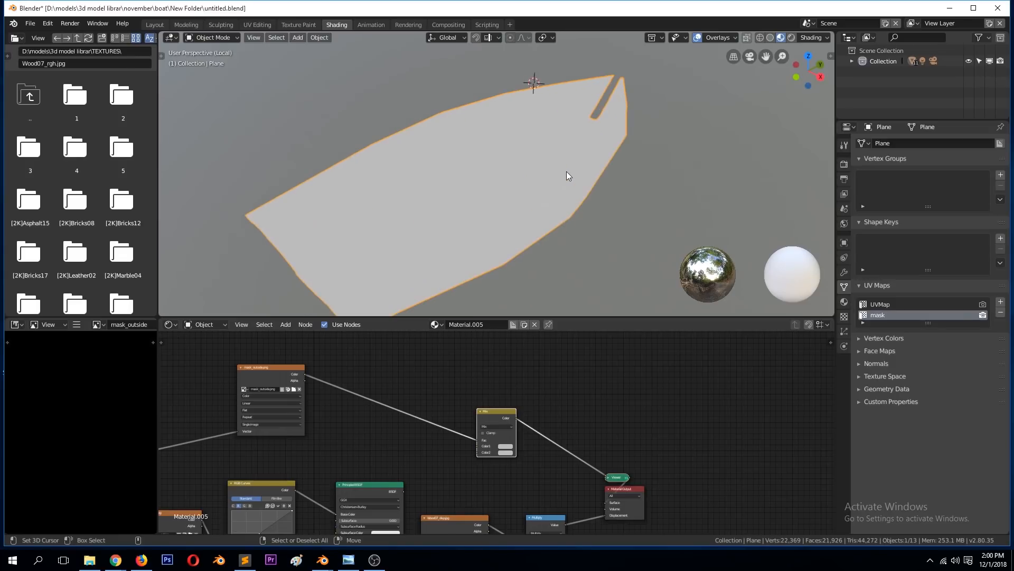
key("ctrl+s")
left_click(507, 446)
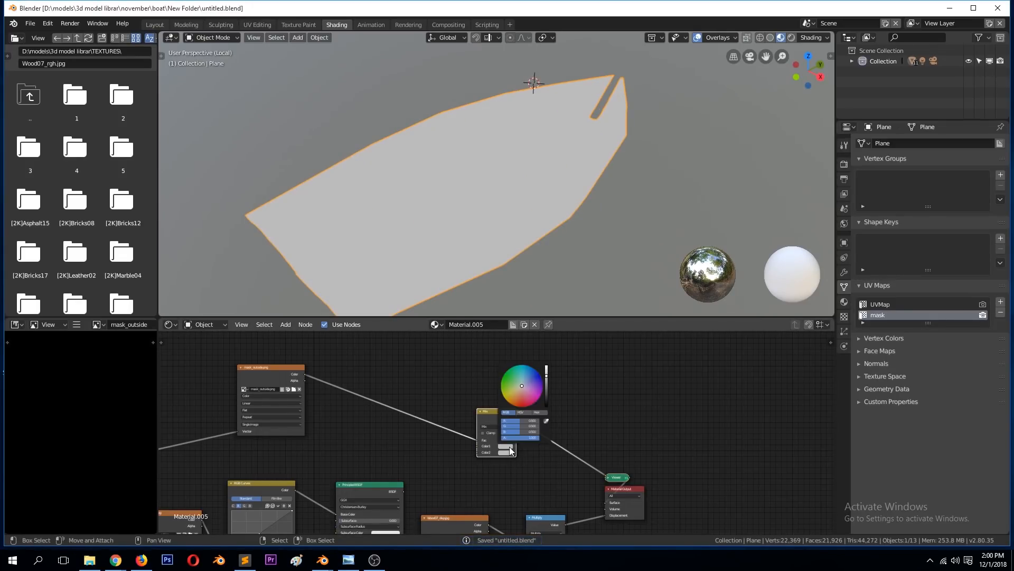
left_click_drag(547, 391, 548, 364)
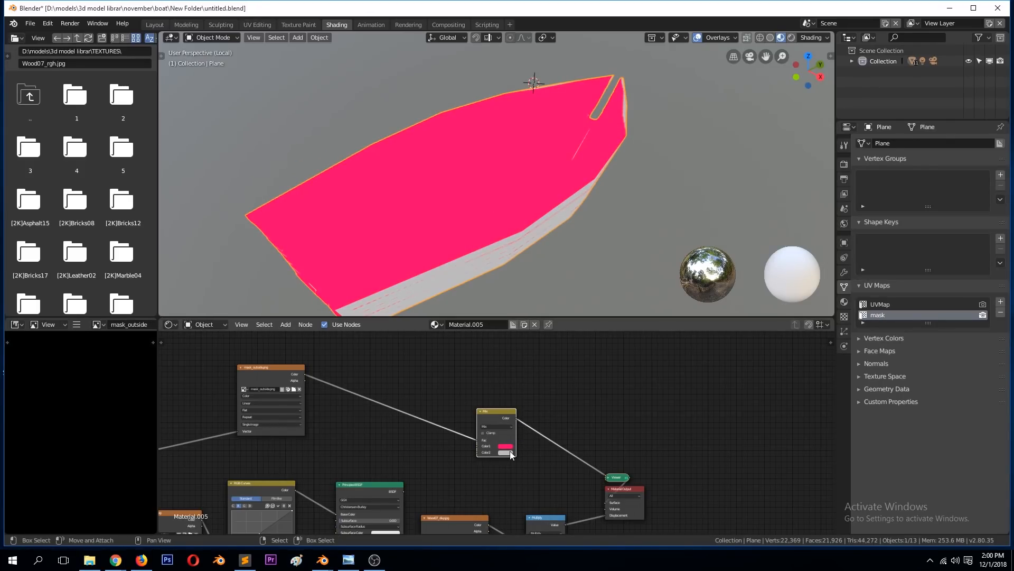
left_click(510, 453)
left_click(533, 383)
middle_click_drag(543, 246, 545, 217)
scroll(529, 205, "up", 4)
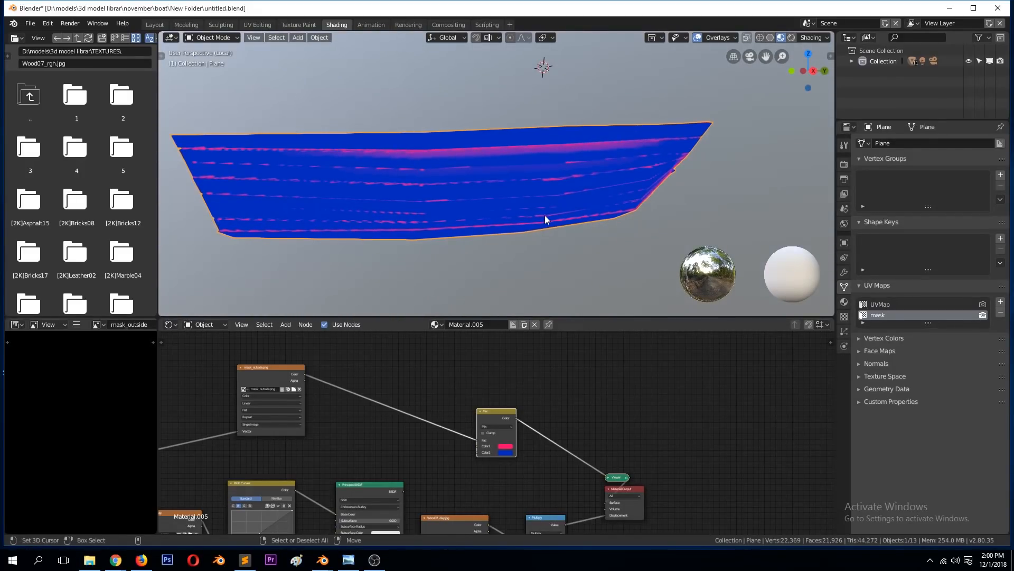
middle_click_drag(539, 219, 499, 213)
scroll(510, 206, "down", 2)
Step: Spread out the UV Map, mask_outside.png and Mix nodes above the wood node chain
left_click_drag(501, 419, 555, 392)
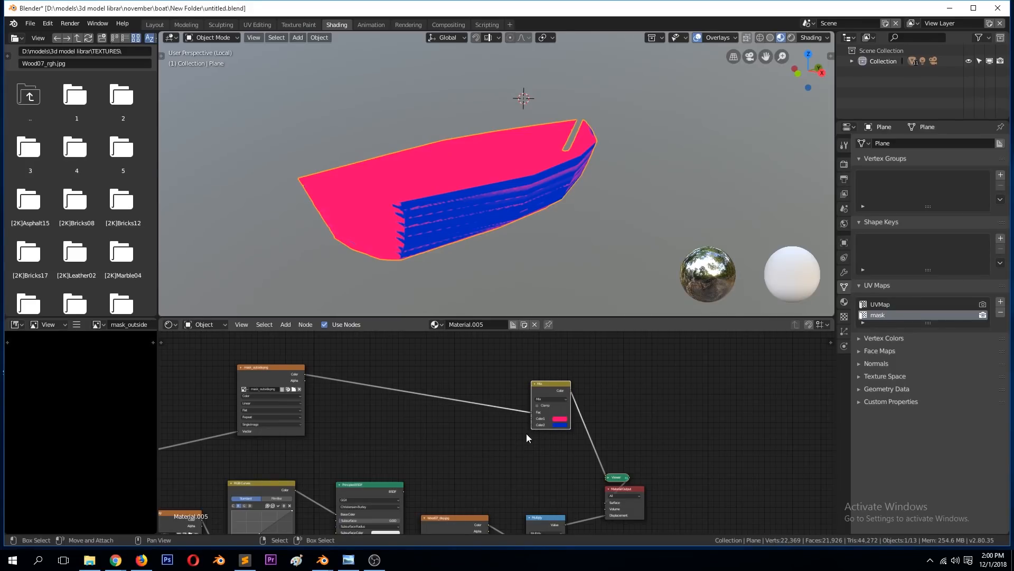
scroll(401, 503, "down", 1)
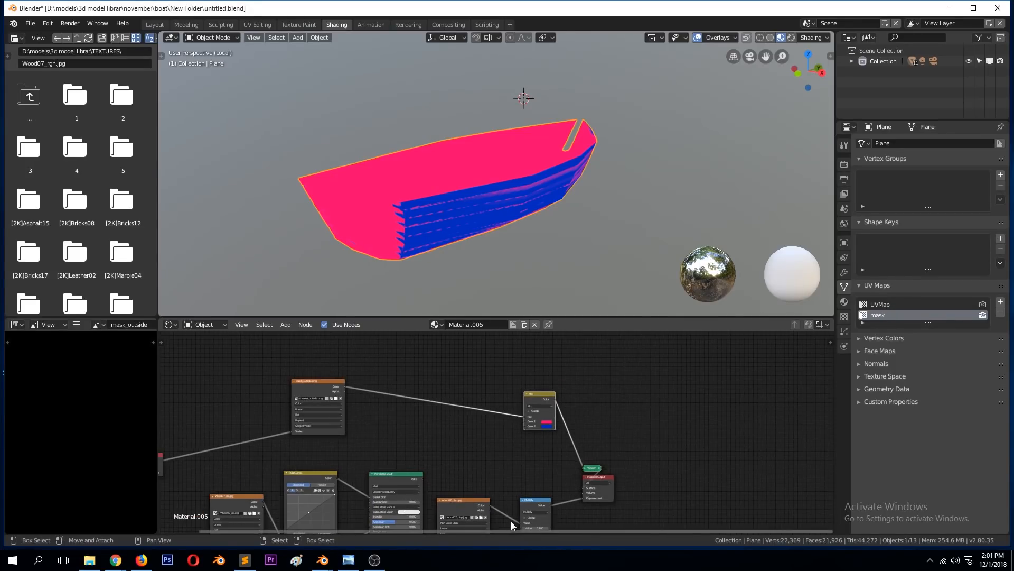
mouse_move(483, 503)
left_mouse_down()
mouse_move(482, 465)
mouse_move(480, 486)
left_mouse_up()
scroll(477, 484, "down", 2)
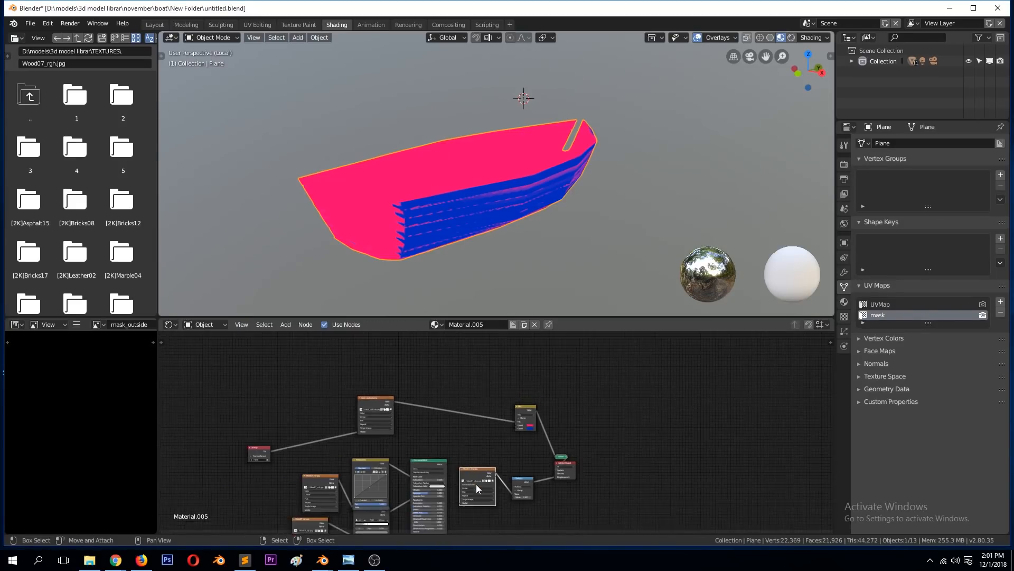
left_click_drag(254, 449, 200, 408)
left_click_drag(382, 404, 253, 376)
left_click_drag(527, 407, 428, 379)
scroll(392, 440, "up", 2)
scroll(333, 465, "down", 1)
Step: Preview the RGB Curves wood colour on the hull and move the Wood07_col.jpg and RGB Curves nodes away from the Principled BSDF
left_click(333, 466, "ctrl+shift")
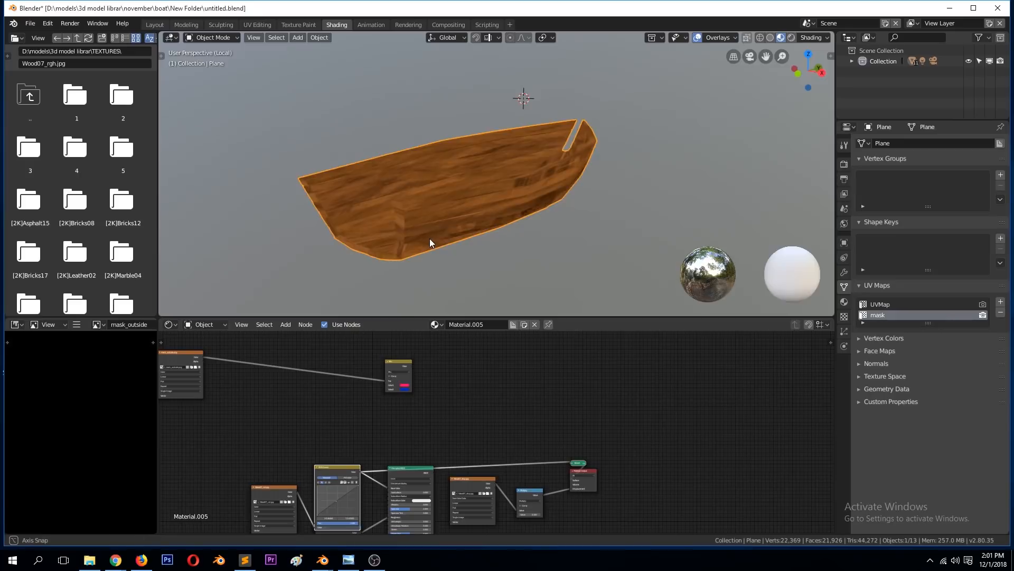
middle_click_drag(430, 238, 482, 233)
left_click_drag(262, 489, 174, 446)
left_click_drag(325, 474, 256, 439)
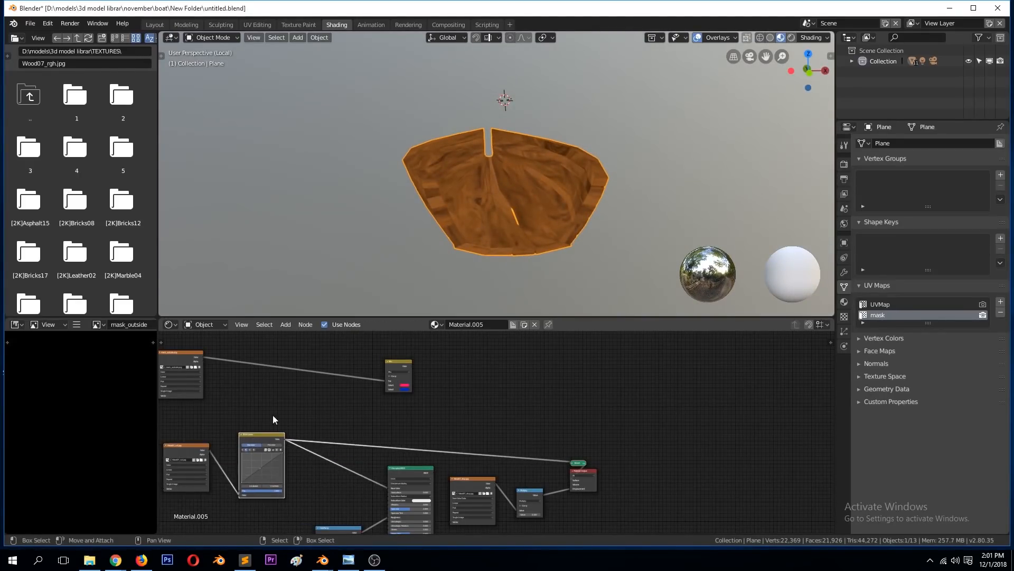
Step: Preview the Mix node on the hull and connect the RGB Curves colour to its Color1 input
scroll(286, 412, "up", 2)
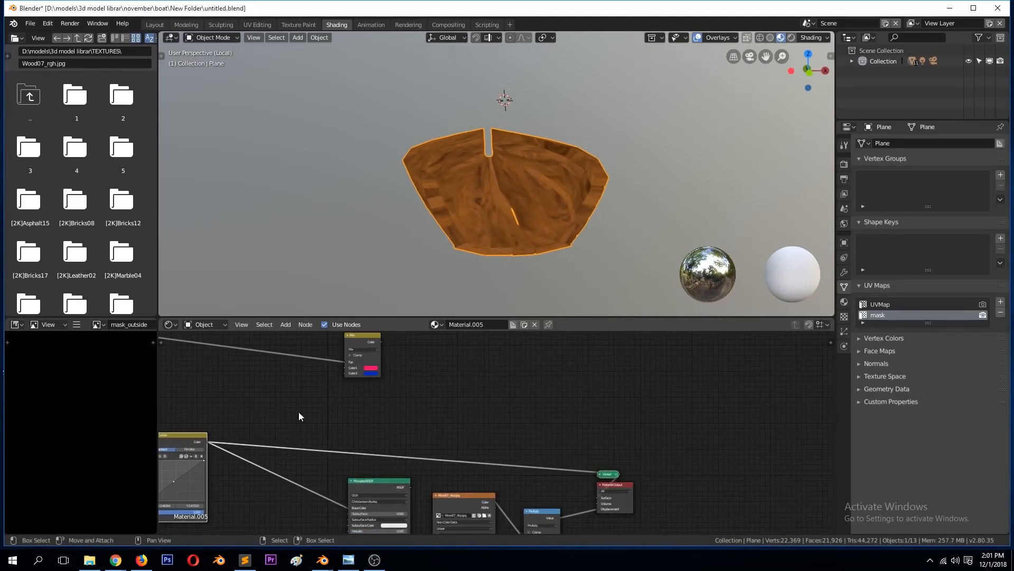
left_click(361, 339, "ctrl+shift")
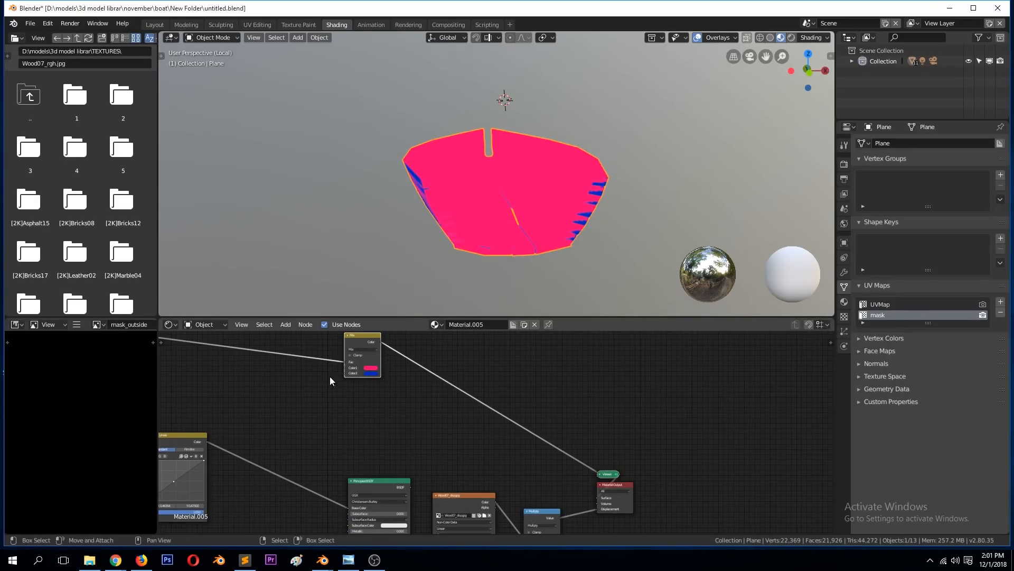
left_click_drag(208, 442, 353, 363)
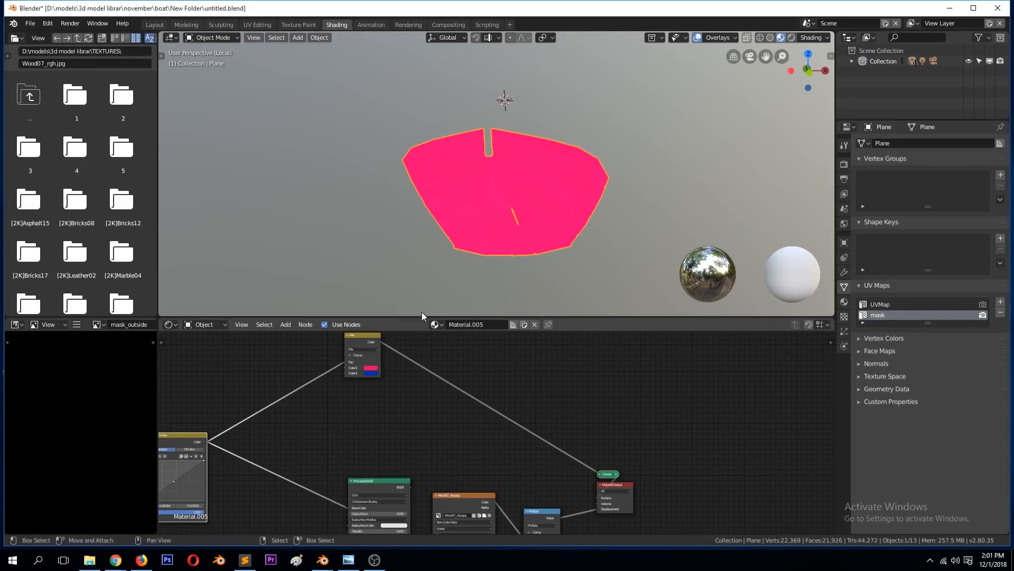
key("ctrl+z")
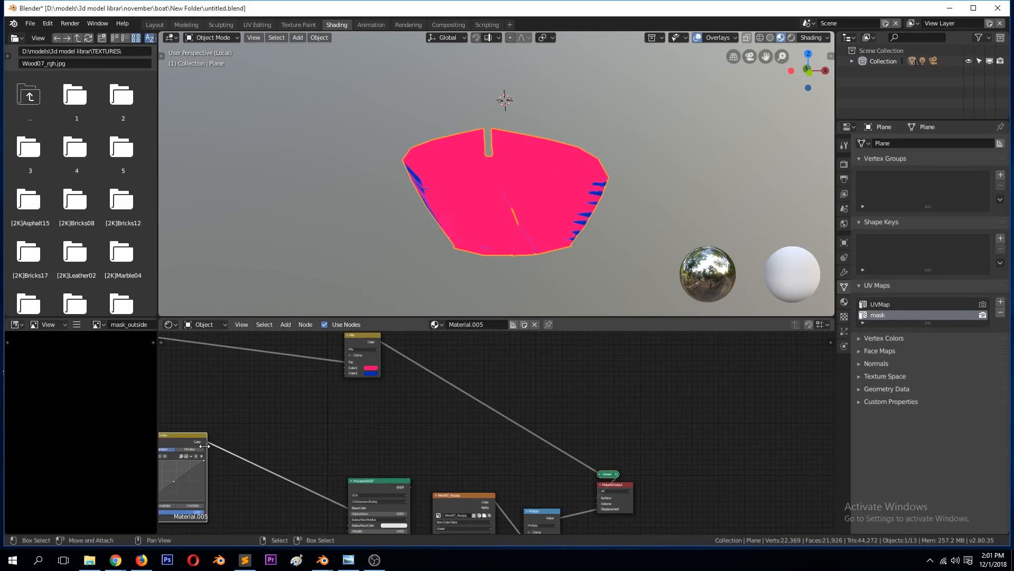
left_click_drag(206, 442, 345, 368)
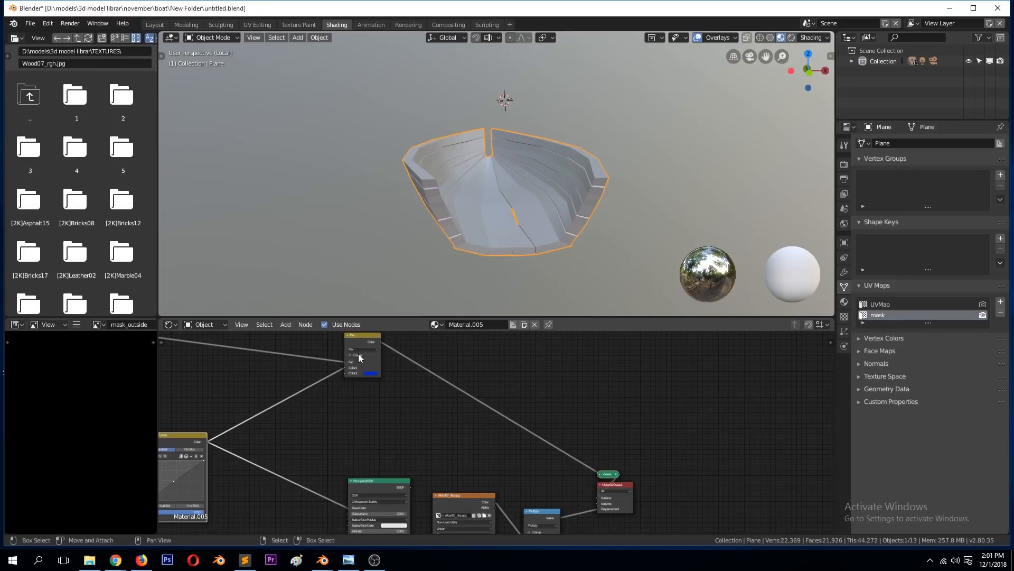
Step: Check the mixed wood and blue hull from another angle and save the file
mouse_move(516, 193)
middle_mouse_down()
mouse_move(444, 186)
mouse_move(437, 215)
mouse_move(546, 201)
mouse_move(525, 210)
middle_mouse_up()
scroll(367, 439, "down", 2)
key("ctrl+s")
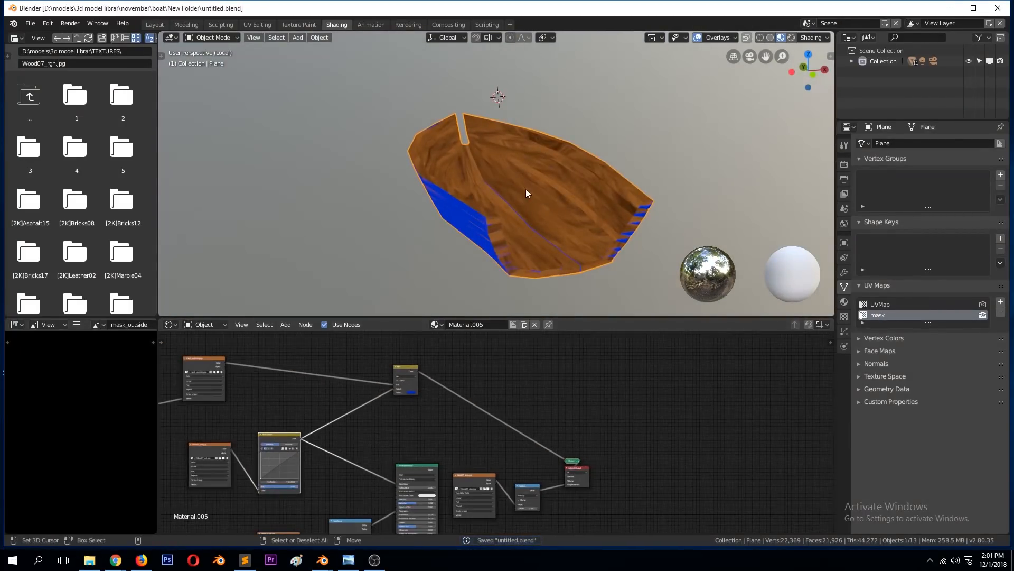
Step: Rearrange the Wood07_col.jpg, RGB Curves and Mix nodes, and connect the RGB Curves colour to the Mix node's Color2 input
left_click_drag(274, 438, 278, 404)
left_click_drag(217, 450, 202, 431)
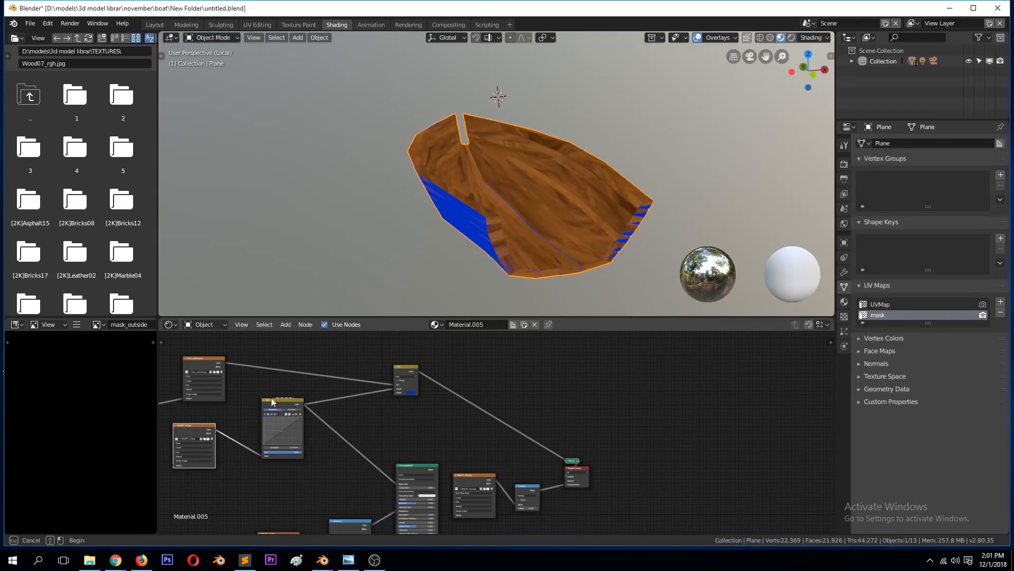
left_click_drag(288, 404, 269, 407)
left_click_drag(410, 373, 484, 357)
left_click(265, 410)
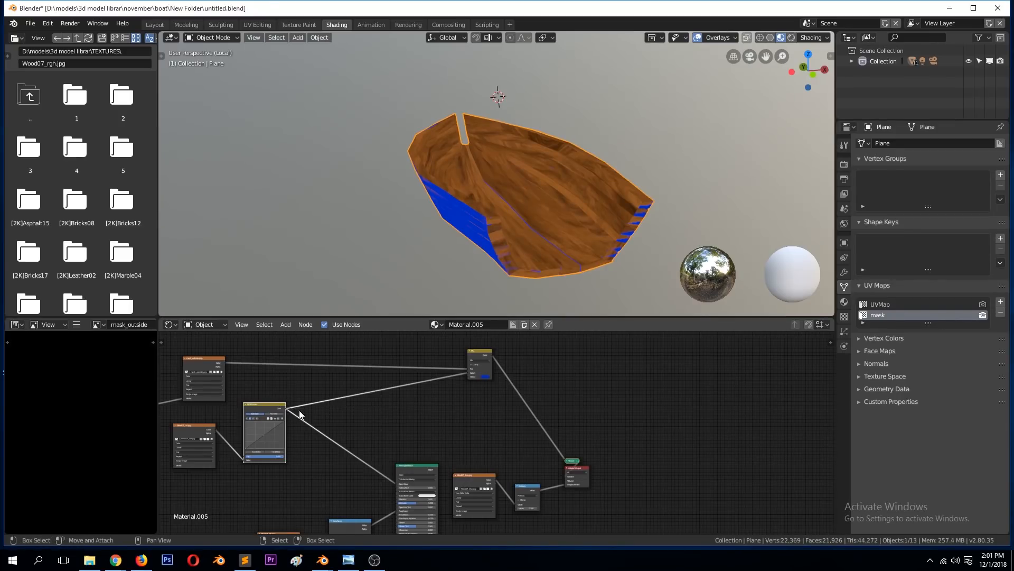
left_click_drag(281, 411, 470, 376)
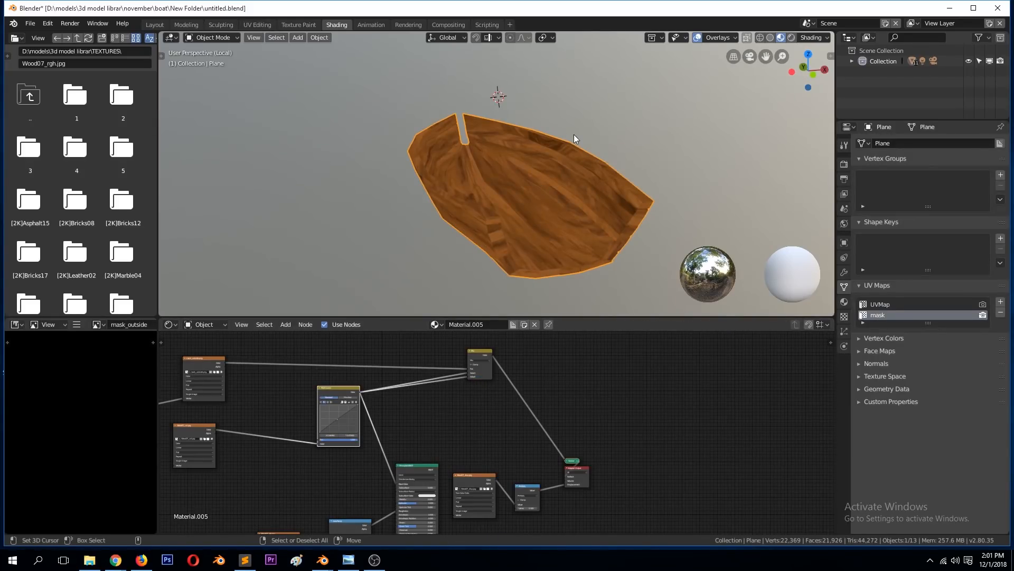
Step: Move the Mix node far beyond the Material Output to clear space after the RGB Curves node
scroll(457, 374, "up", 2)
left_click_drag(489, 343, 508, 360)
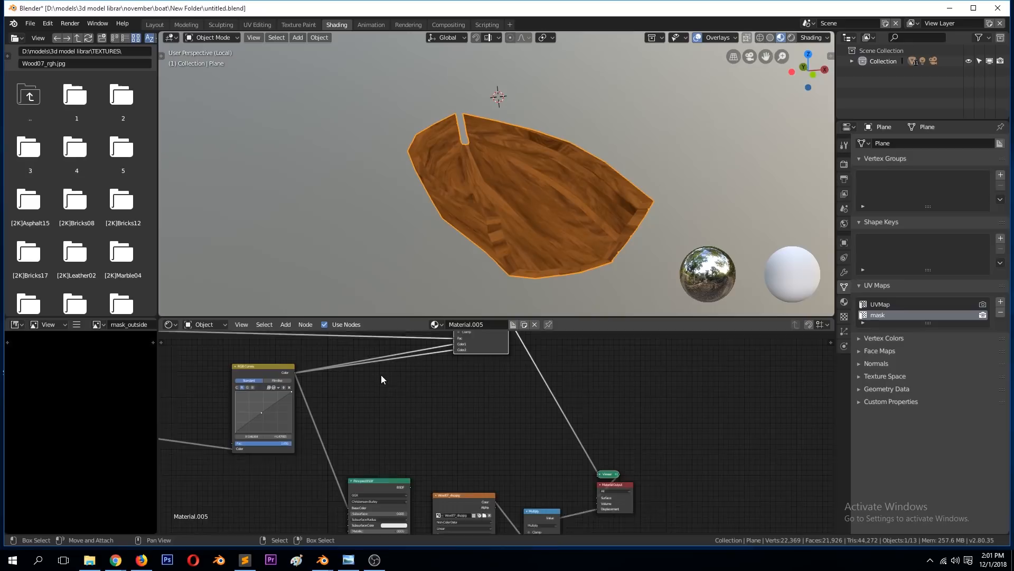
scroll(382, 380, "up", 1)
left_click_drag(469, 347, 532, 440)
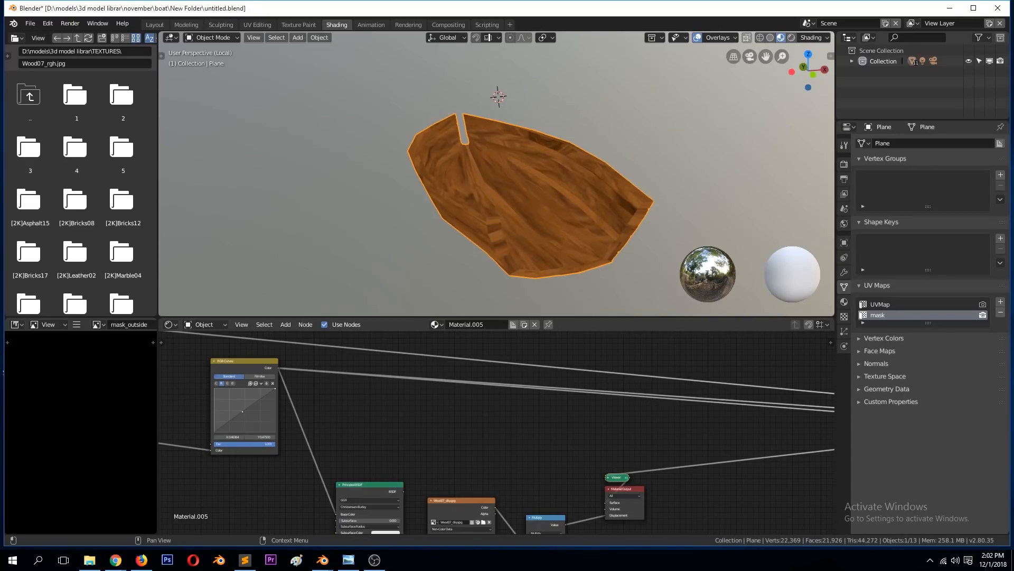
right_click(454, 129, "shift")
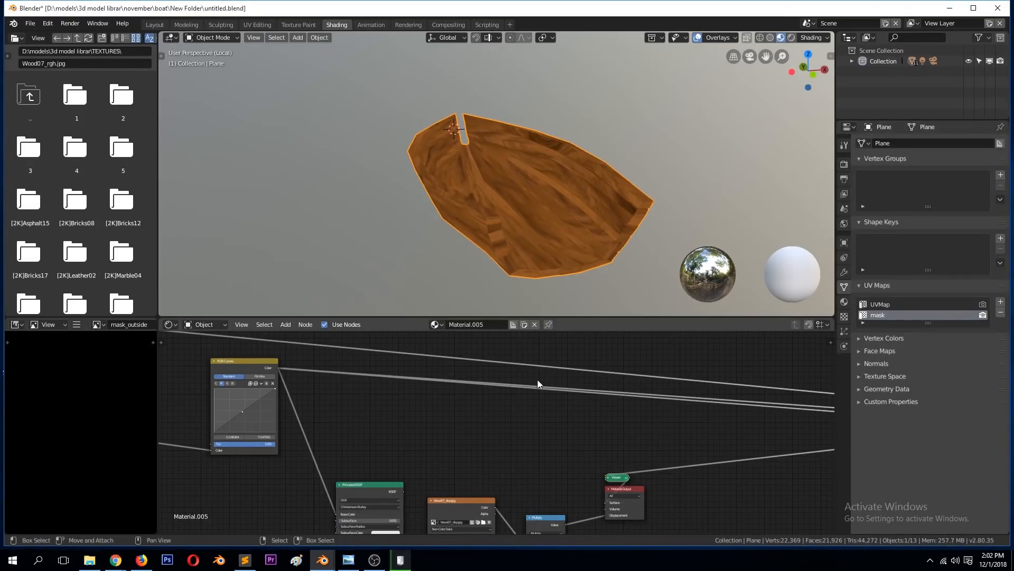
scroll(538, 381, "down", 4)
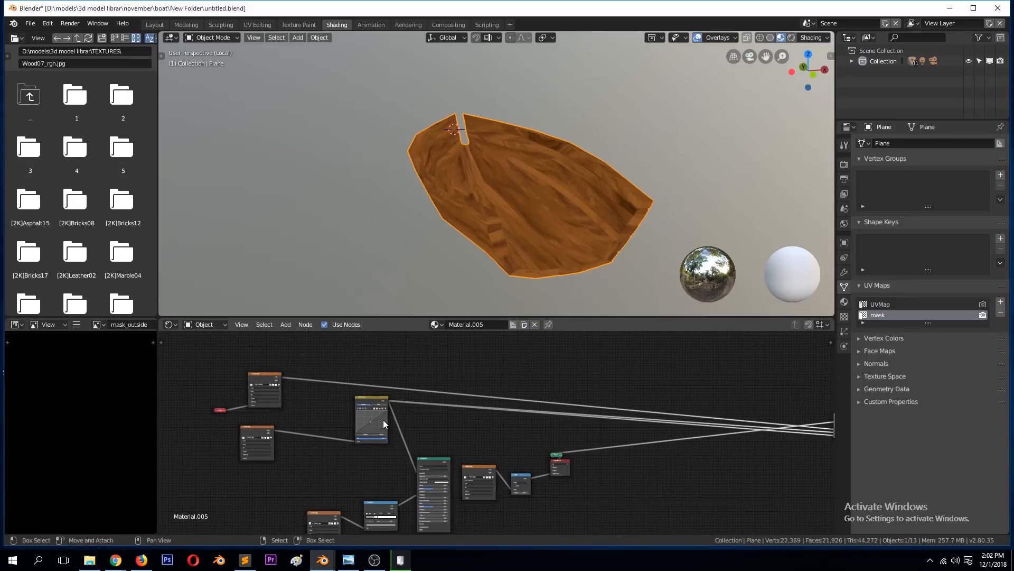
scroll(382, 420, "up", 3)
scroll(266, 394, "up", 1)
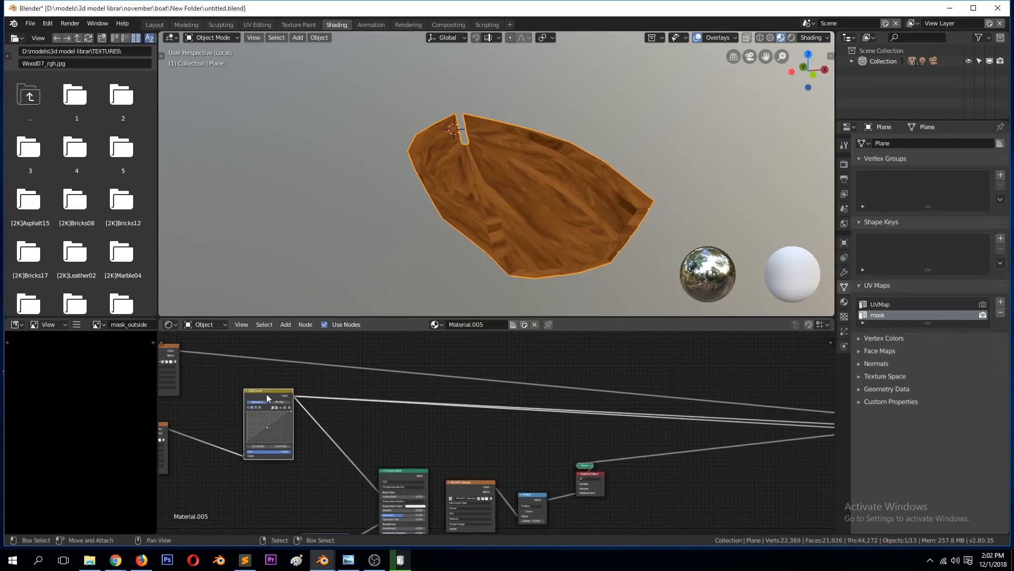
Step: Bring the Mix node back towards the rest of the node tree and place it above the Material Output
scroll(379, 386, "down", 1)
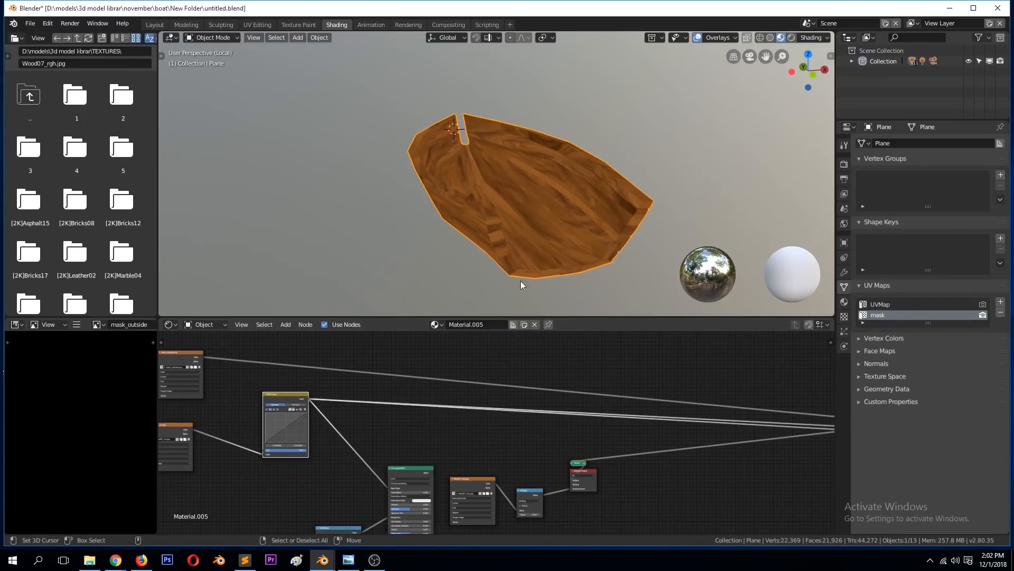
scroll(541, 407, "down", 3)
left_click_drag(772, 417, 551, 380)
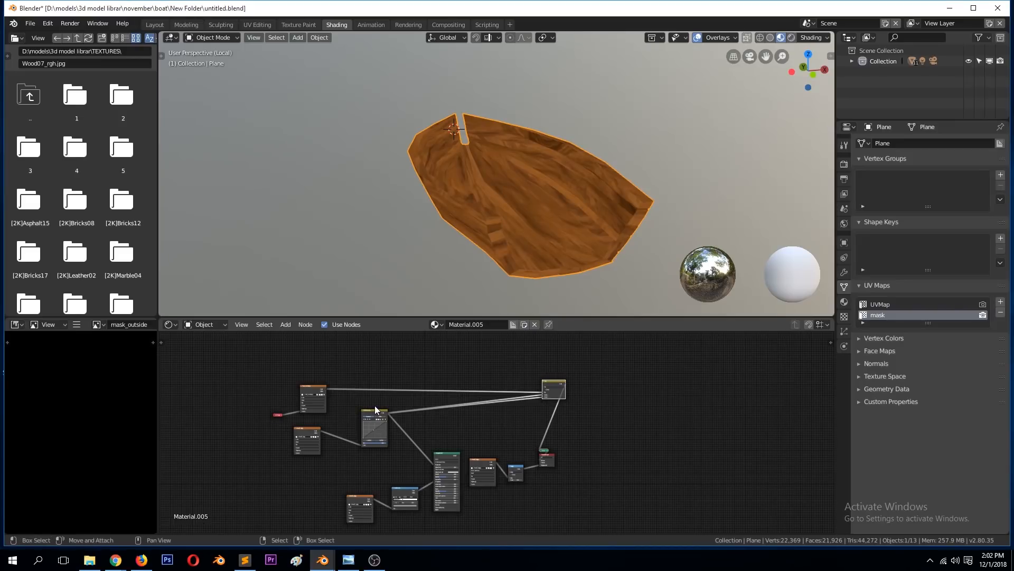
scroll(375, 405, "up", 4)
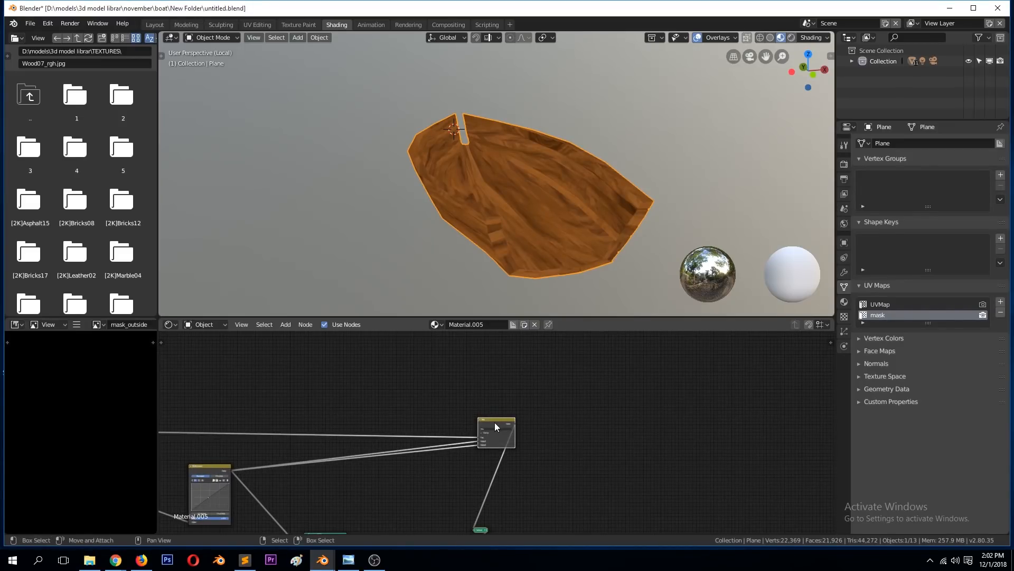
left_click_drag(495, 422, 521, 390)
scroll(440, 434, "up", 2)
Step: Try a second RGB Curves node before the Mix node's Color2 input with its curve pulled down to darken the outside, and delete it
key("shift+a")
mouse_move(389, 426)
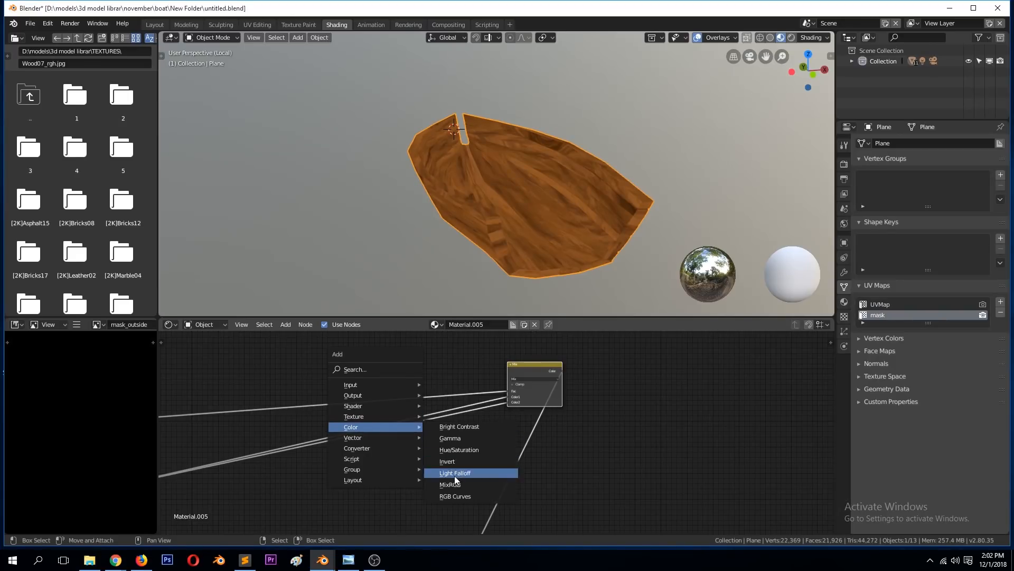
left_click(455, 496)
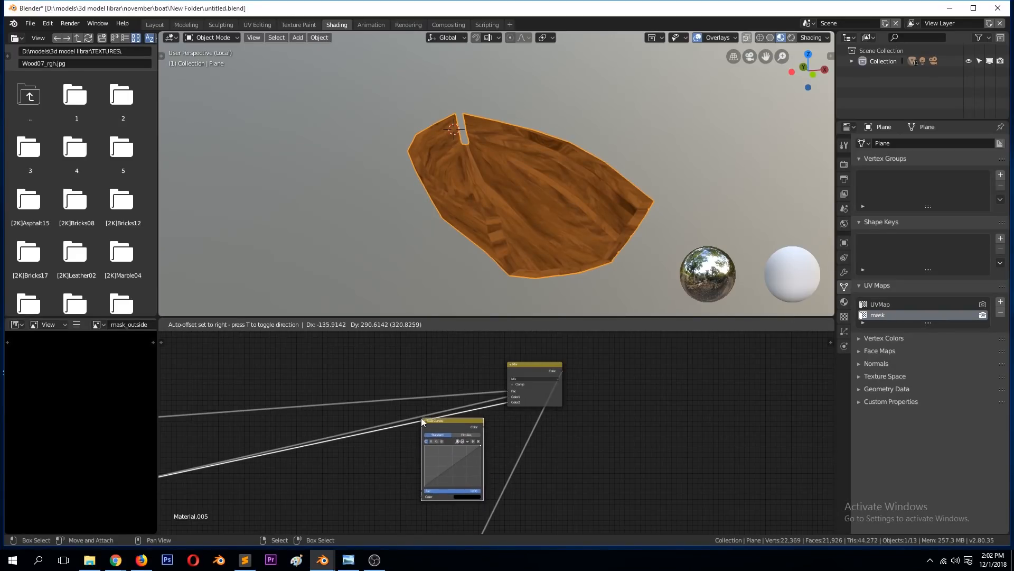
left_click(421, 418)
middle_click_drag(512, 251, 431, 248)
left_click_drag(452, 462, 461, 477)
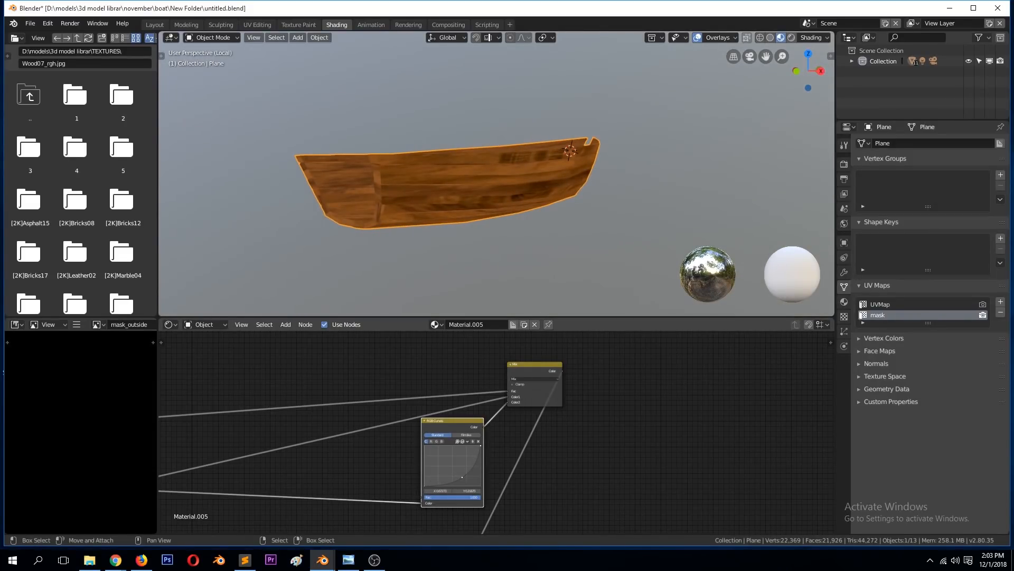
middle_click_drag(525, 228, 481, 355)
left_click_drag(461, 428, 408, 421)
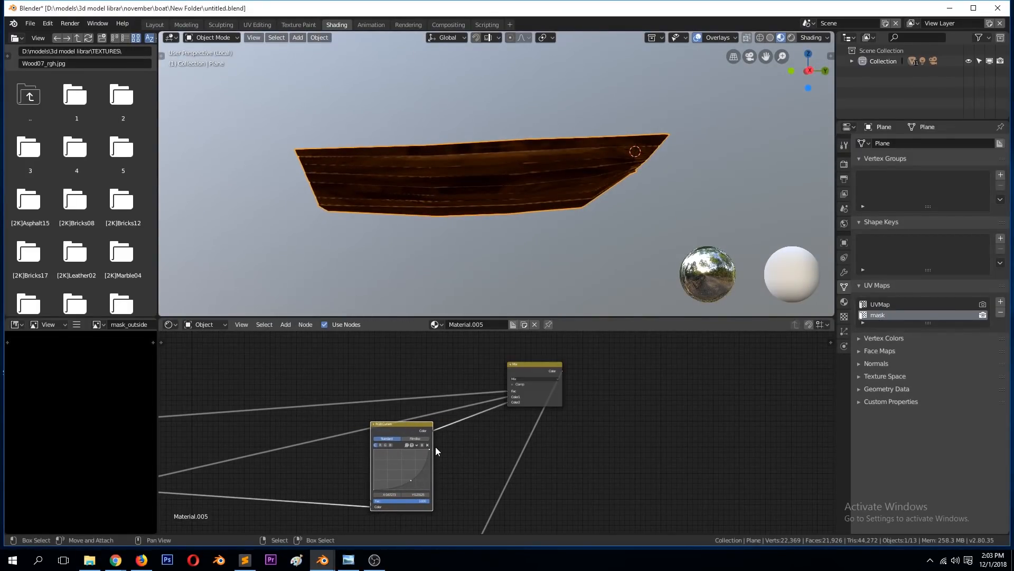
key("Delete")
Step: Add a second MixRGB node and wire it between the RGB Curves colour and the first Mix node's Color2 input
key("shift+a")
mouse_move(435, 446)
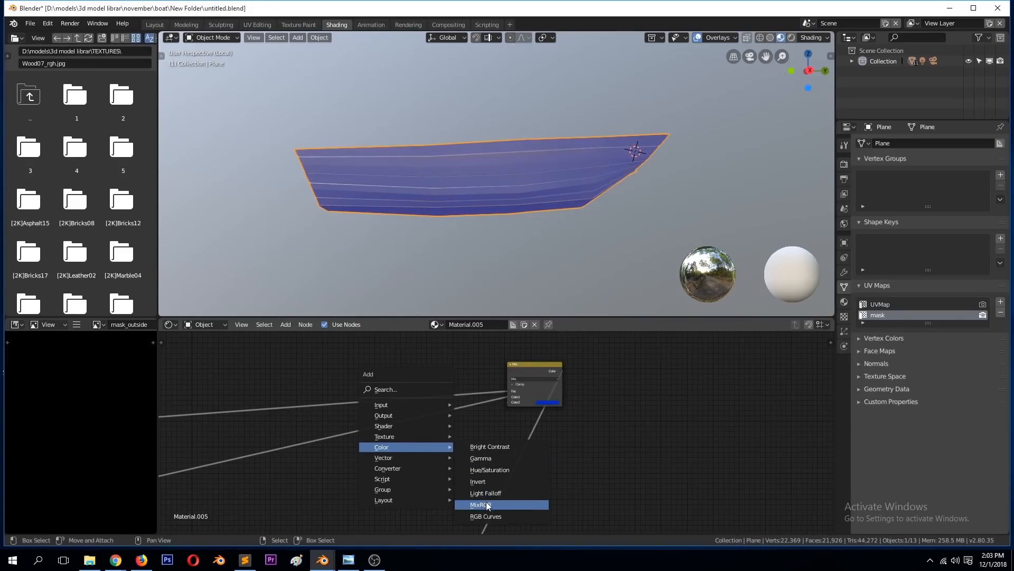
left_click(486, 502)
left_click(430, 450)
scroll(301, 491, "down", 1)
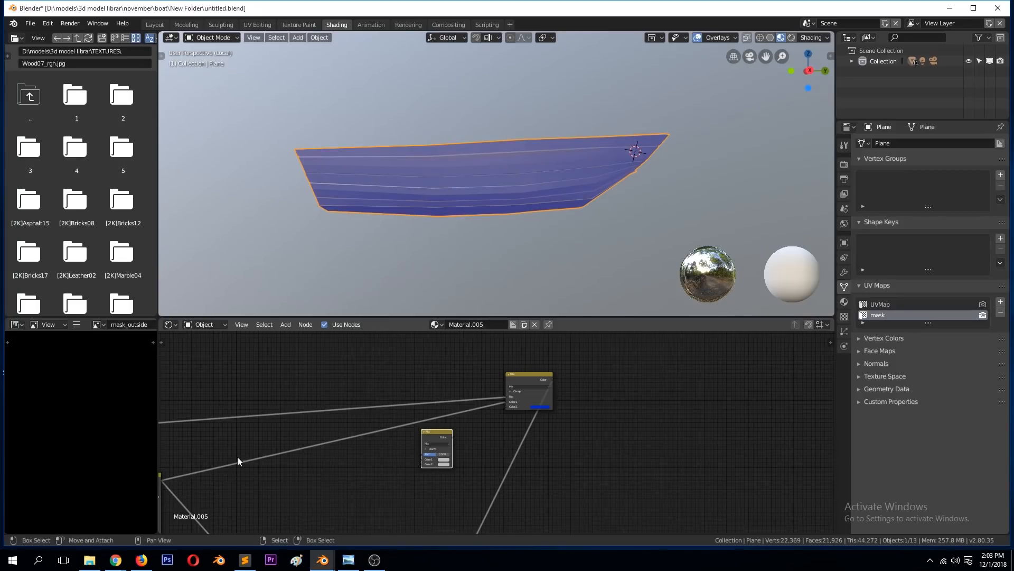
scroll(212, 462, "down", 1)
left_click_drag(209, 473, 510, 400)
scroll(449, 426, "up", 2)
middle_click_drag(430, 221, 496, 255)
scroll(388, 474, "up", 2)
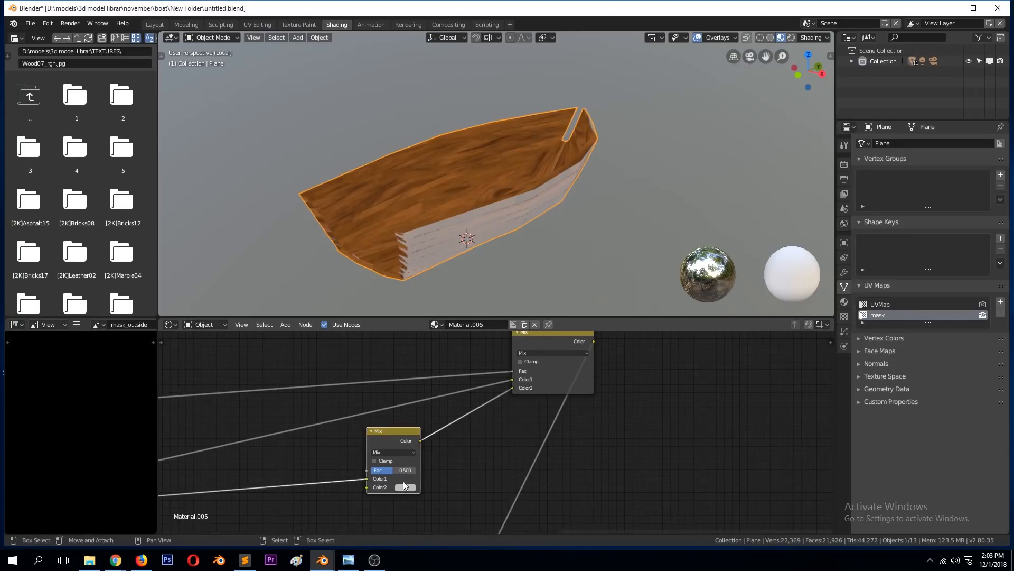
Step: Set the new Mix node's Fac to 1.000 and Color2 to blue, and consult the boat reference photo in Windows Photo Viewer
left_click_drag(404, 470, 419, 470)
left_click(406, 488)
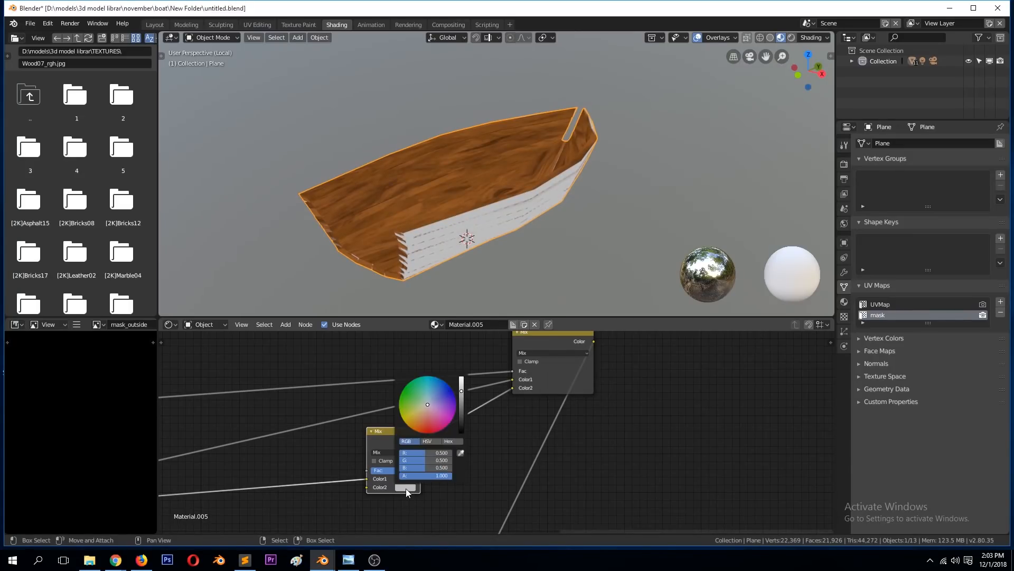
left_click_drag(437, 418, 442, 379)
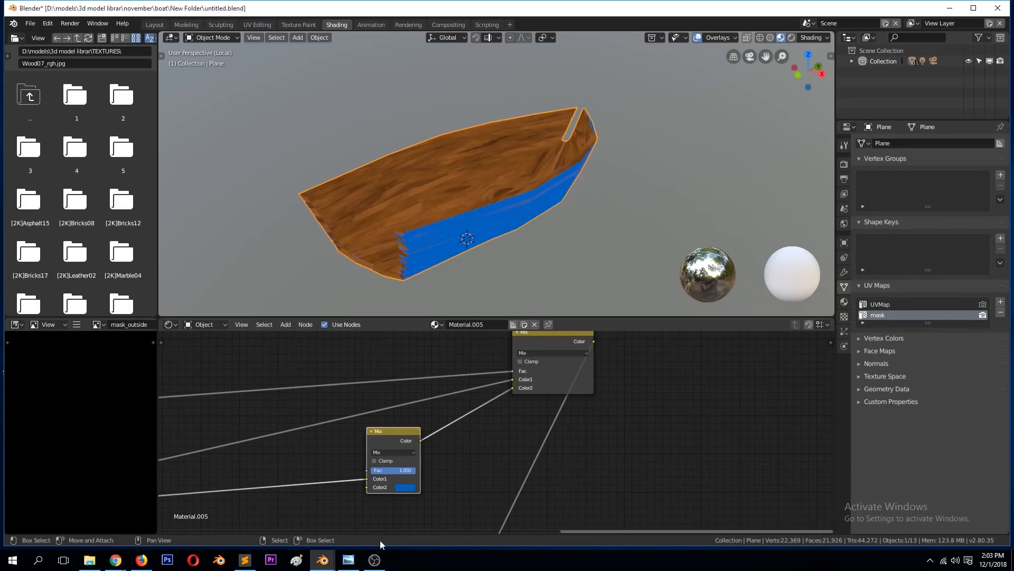
left_click(349, 559)
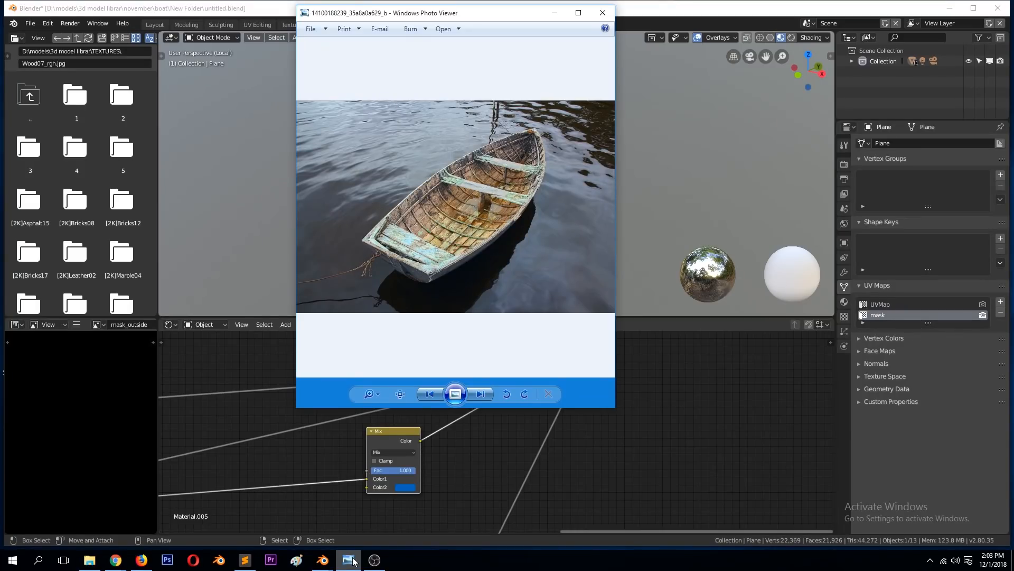
left_click(350, 560)
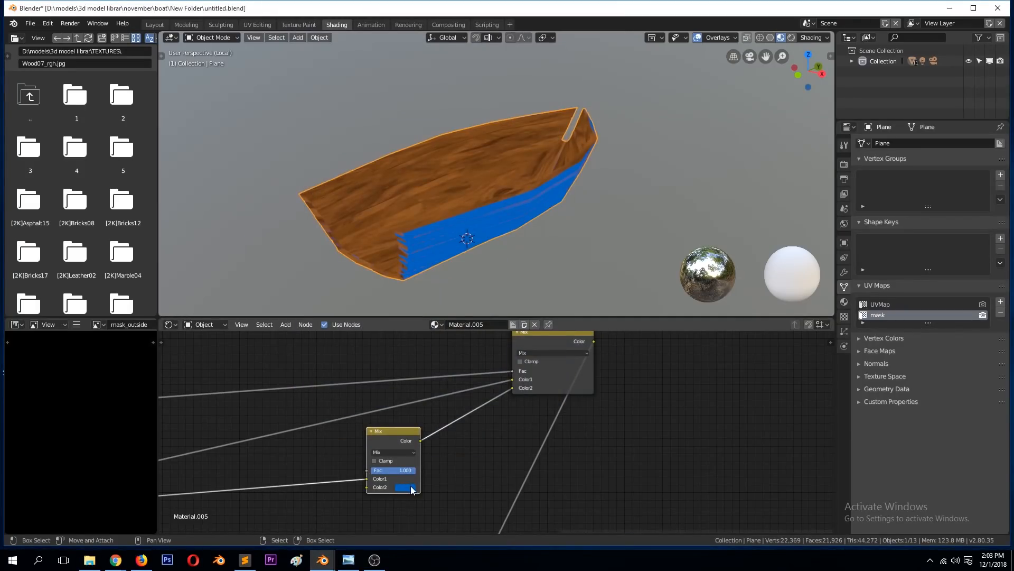
Step: Compare the Overlay, Soft Light and Add blend types on the new Mix node and settle on Overlay
left_click(402, 453)
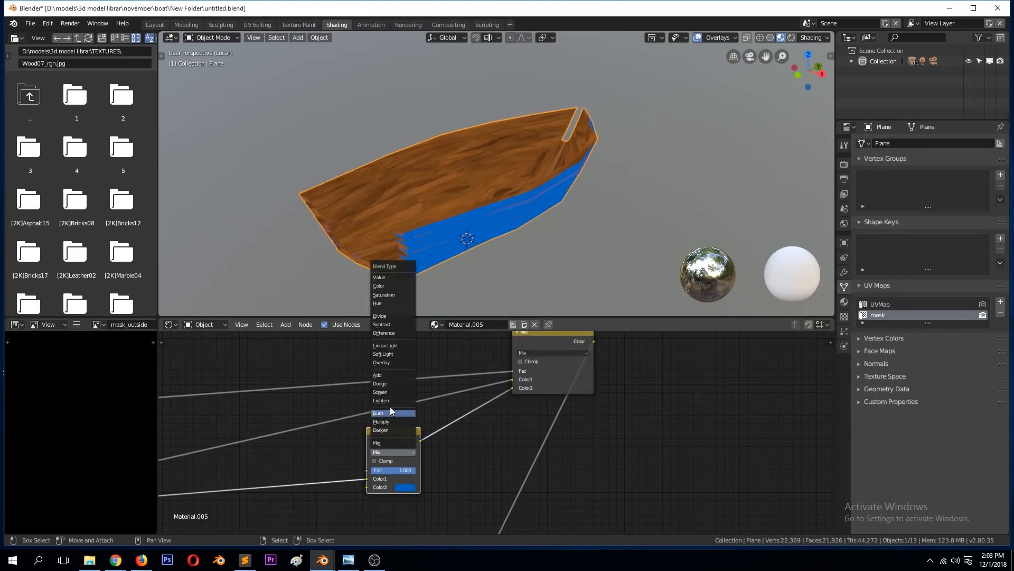
left_click(383, 363)
middle_click_drag(484, 236, 417, 312)
left_click(411, 452)
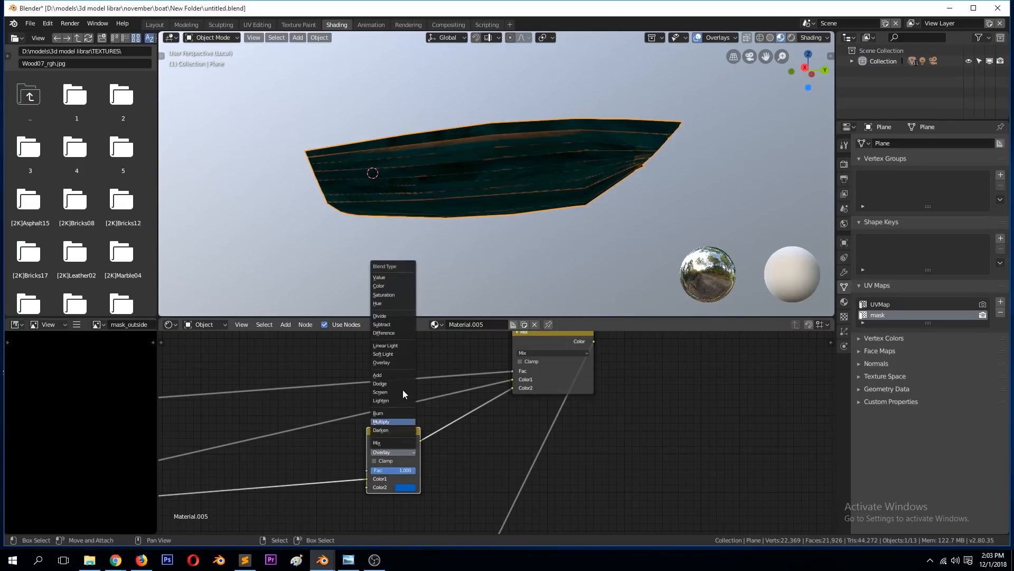
left_click(397, 357)
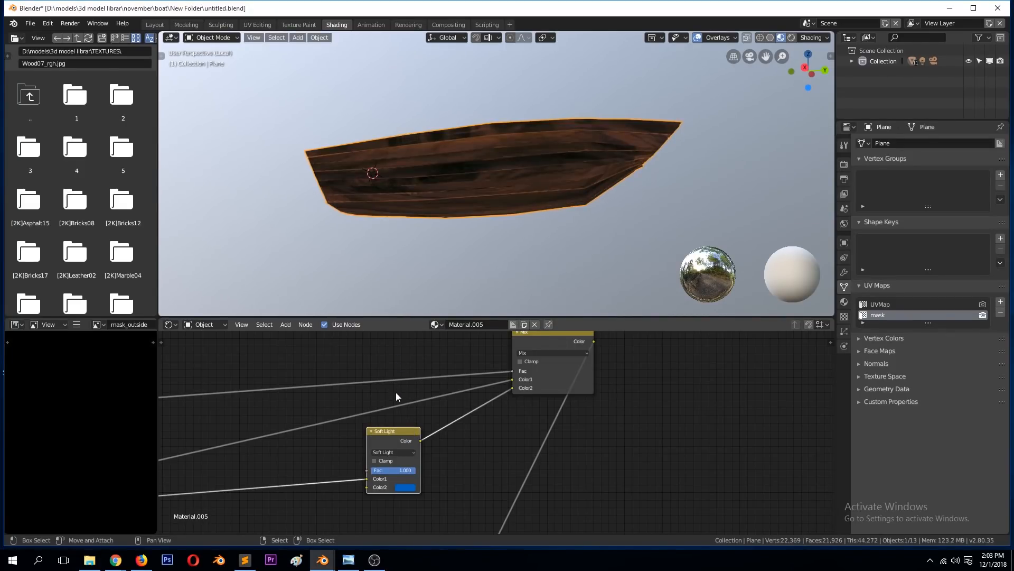
left_click(405, 452)
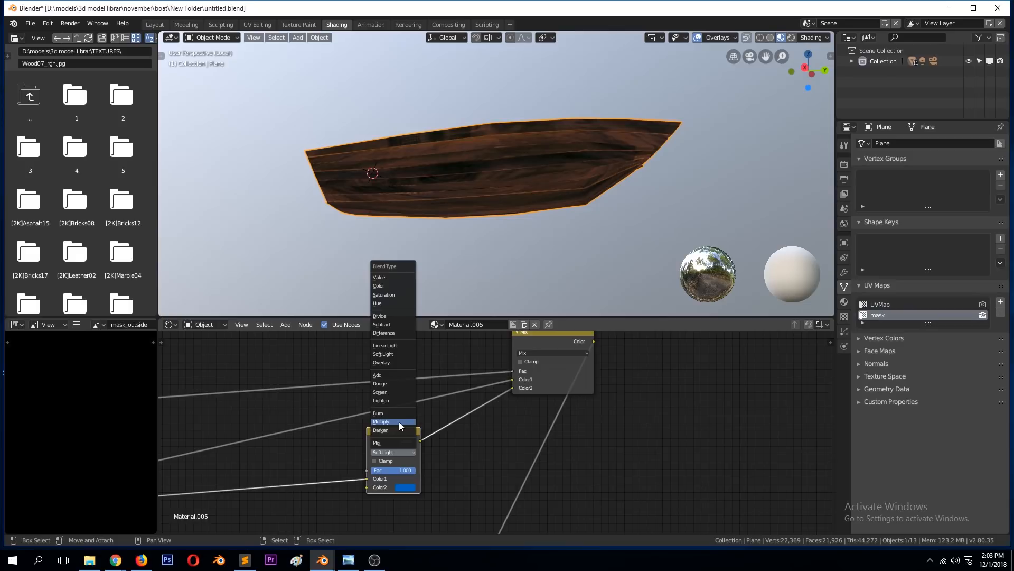
left_click(390, 374)
left_click(390, 453)
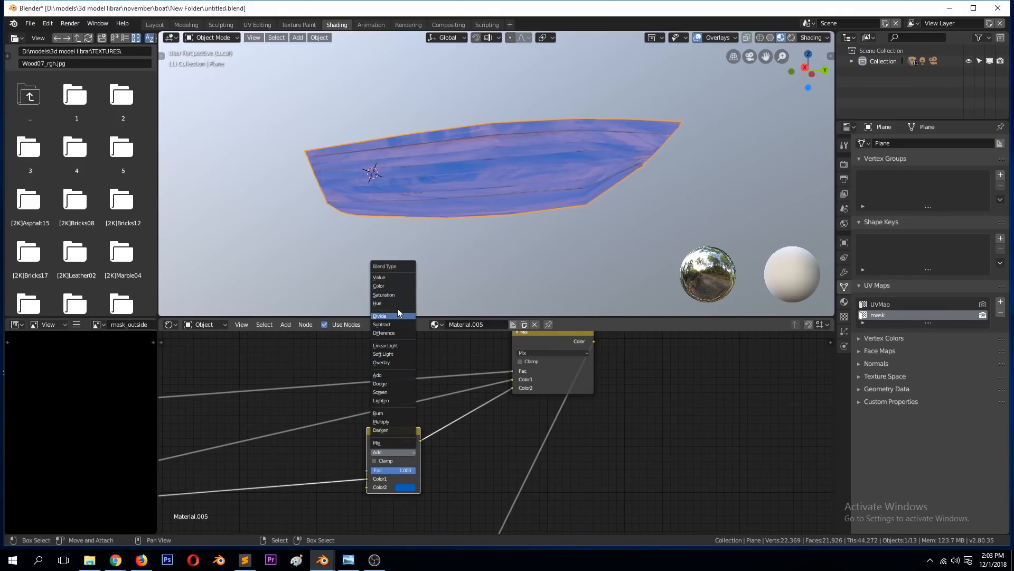
left_click(381, 362)
Step: Change the Overlay node's Color2 to a brighter, lighter blue and save the file
left_click(405, 487)
left_click_drag(428, 429, 442, 379)
middle_click_drag(430, 189, 508, 246)
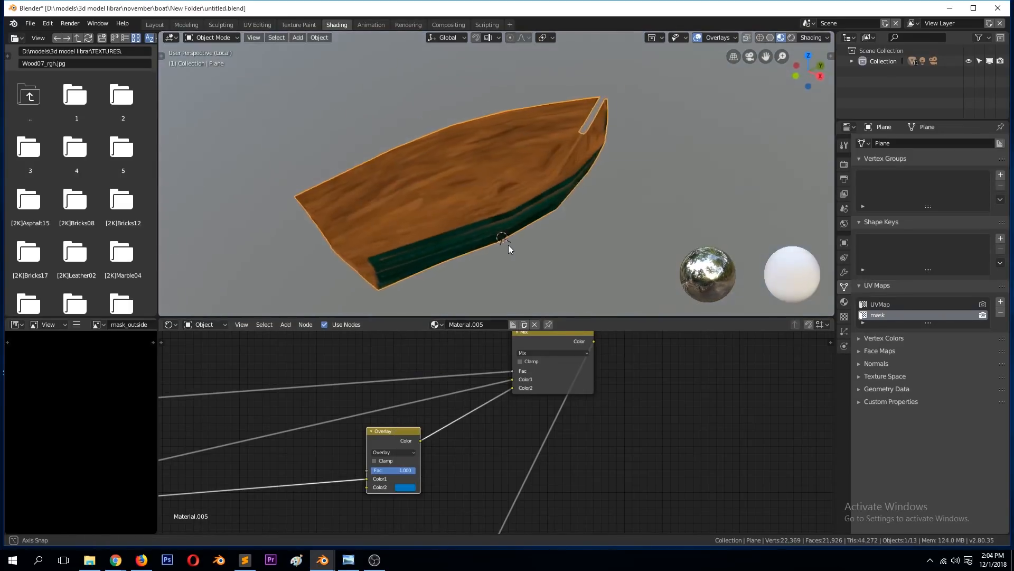
right_click(466, 144, "shift")
key("ctrl+s")
left_click(402, 487)
mouse_move(463, 390)
left_mouse_down()
mouse_move(462, 377)
mouse_move(423, 384)
mouse_move(443, 380)
left_mouse_up()
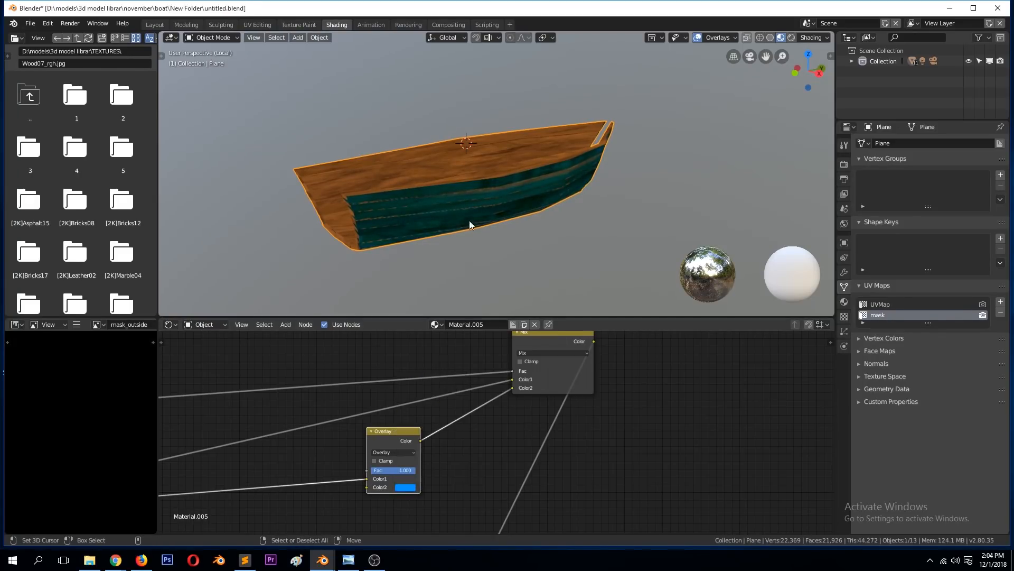
key("ctrl+s")
Step: Rearrange the node tree so the Overlay and Mix nodes sit between the RGB Curves node and the Principled BSDF
scroll(468, 250, "down", 1)
scroll(497, 413, "down", 2)
scroll(497, 413, "down", 2)
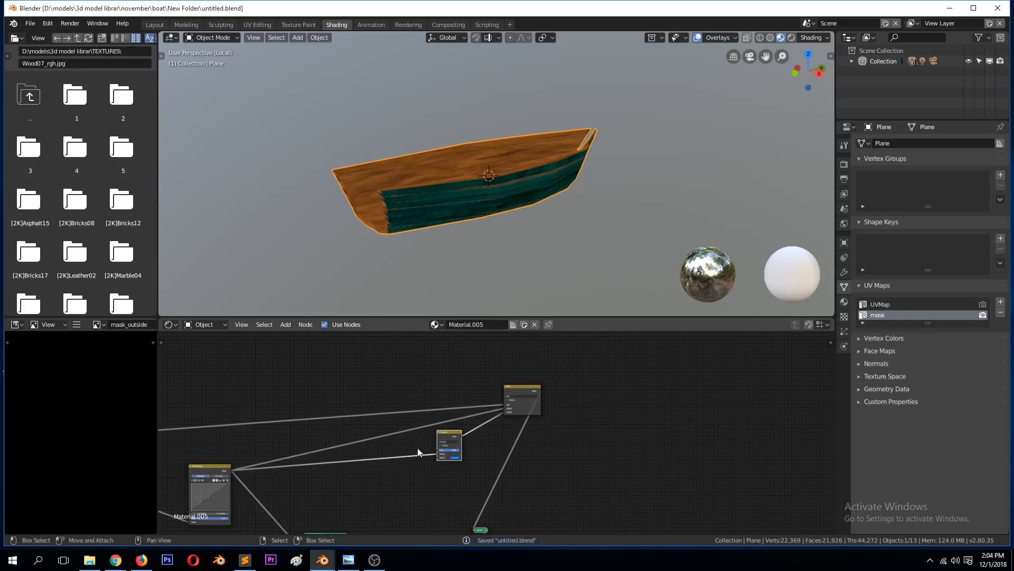
scroll(417, 451, "down", 2)
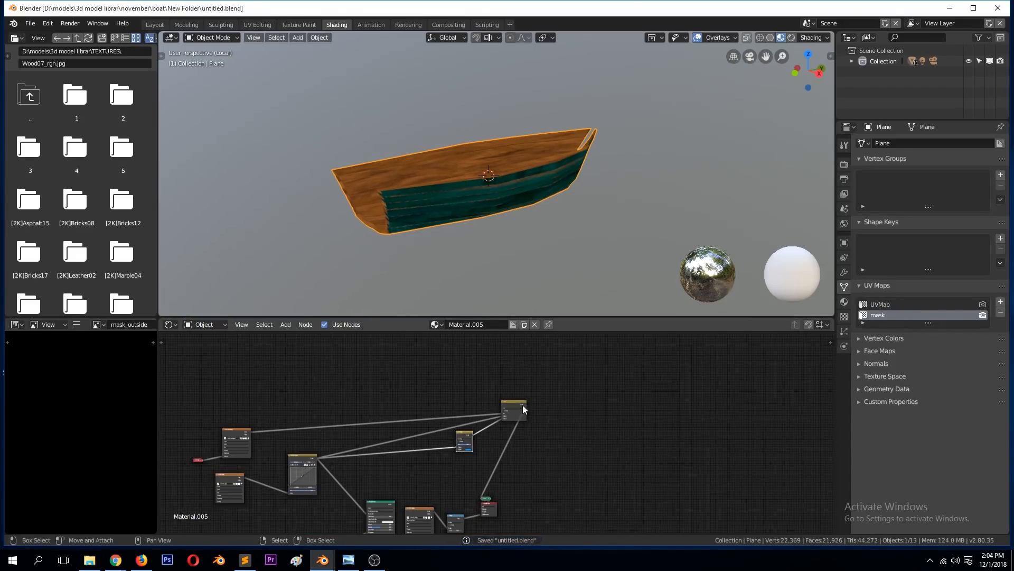
left_click_drag(522, 405, 487, 415)
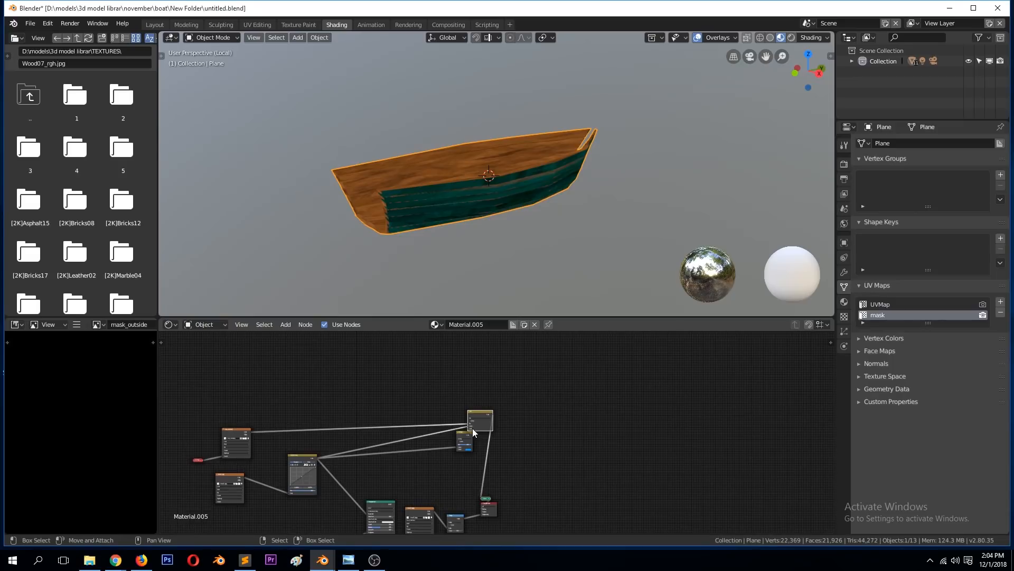
left_click_drag(460, 433, 338, 464)
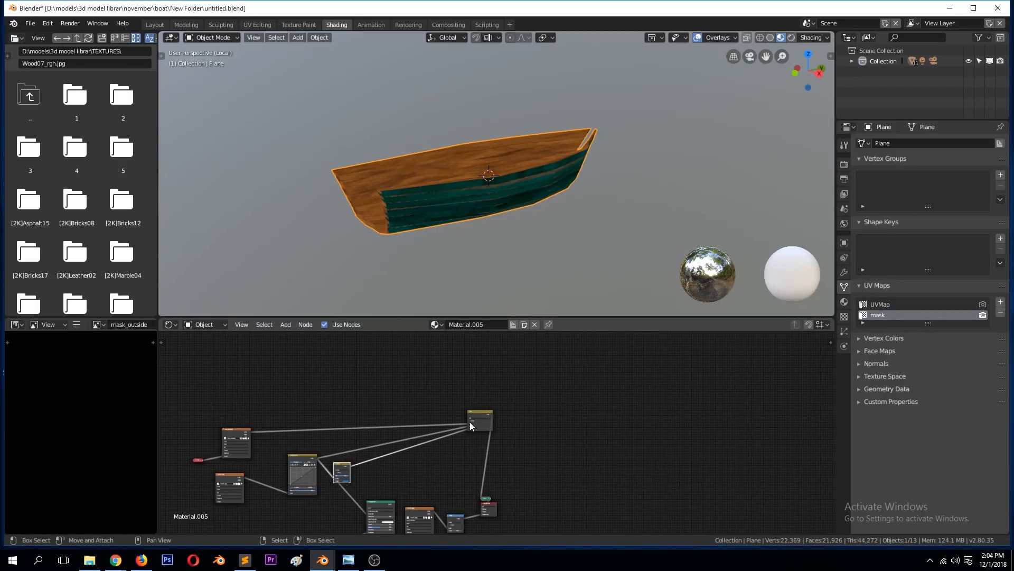
left_click_drag(480, 413, 381, 450)
left_click_drag(419, 505, 442, 496)
left_click_drag(380, 502, 417, 475)
middle_click_drag(411, 468, 489, 396)
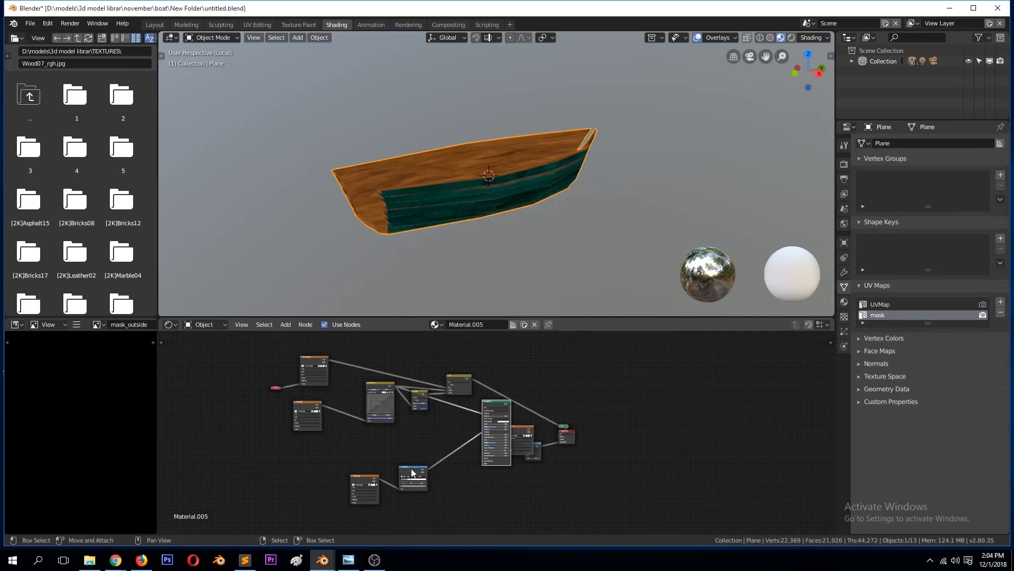
scroll(473, 404, "up", 2)
left_click_drag(453, 346, 439, 352)
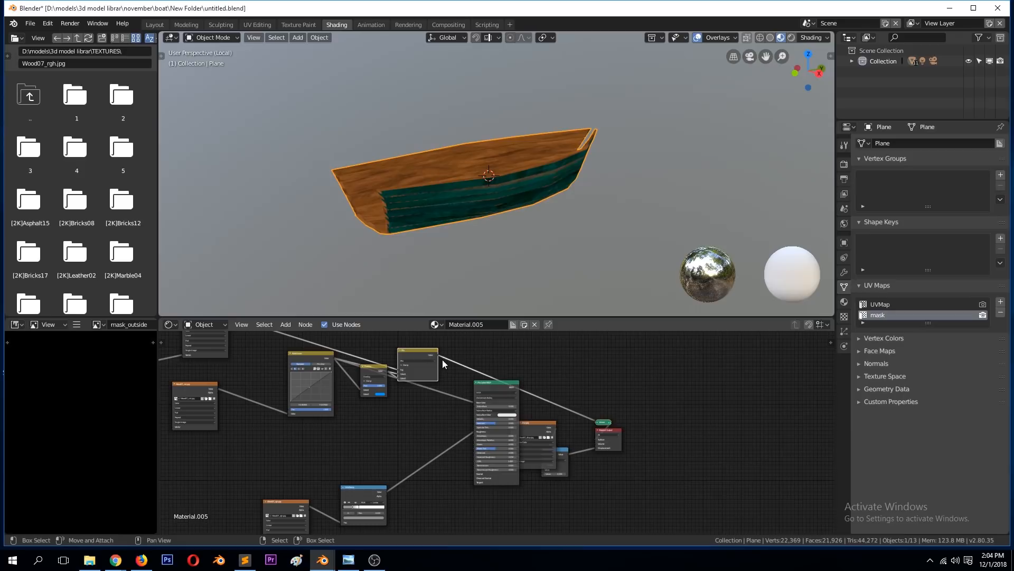
Step: Connect the Mix node's colour to the Principled BSDF's Base Color input and save the file
left_click_drag(438, 355, 445, 359)
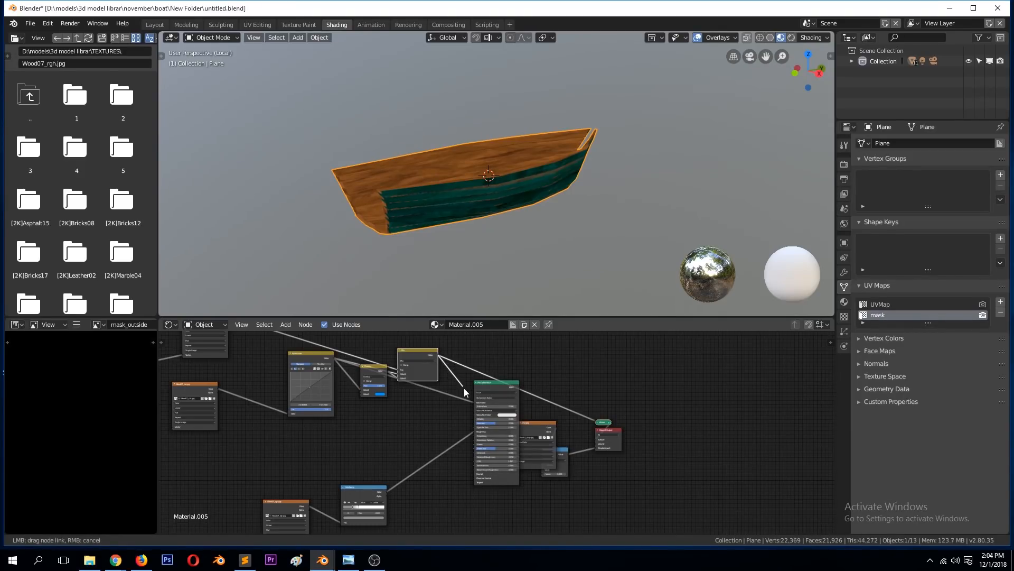
left_click_drag(472, 402, 473, 402)
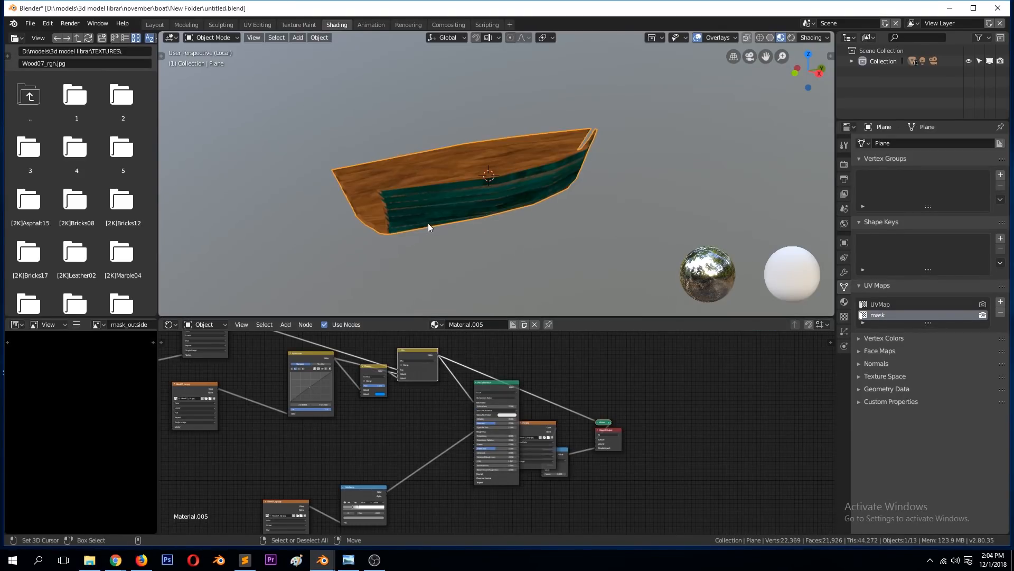
key("ctrl+s")
Step: Space out the RGB Curves, Overlay, wood texture and Mix nodes, and expand the collapsed node feeding the mask texture
scroll(382, 341, "up", 2)
scroll(361, 368, "down", 1)
left_click_drag(309, 347, 296, 391)
left_click_drag(368, 361, 335, 362)
scroll(254, 391, "down", 1)
left_click_drag(208, 391, 221, 392)
scroll(325, 398, "up", 1)
left_click_drag(411, 353, 417, 365)
scroll(210, 353, "down", 2)
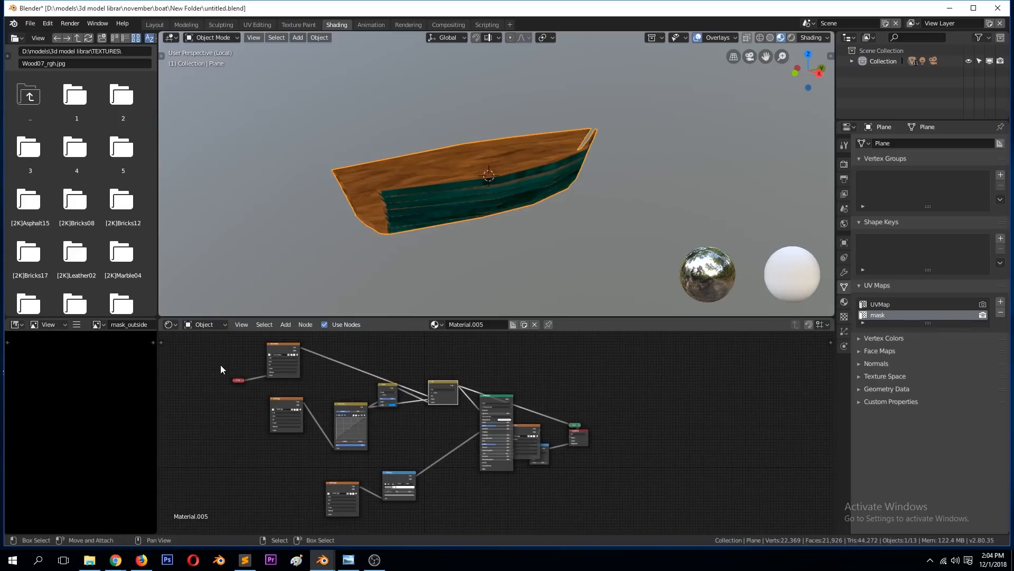
scroll(231, 385, "up", 1)
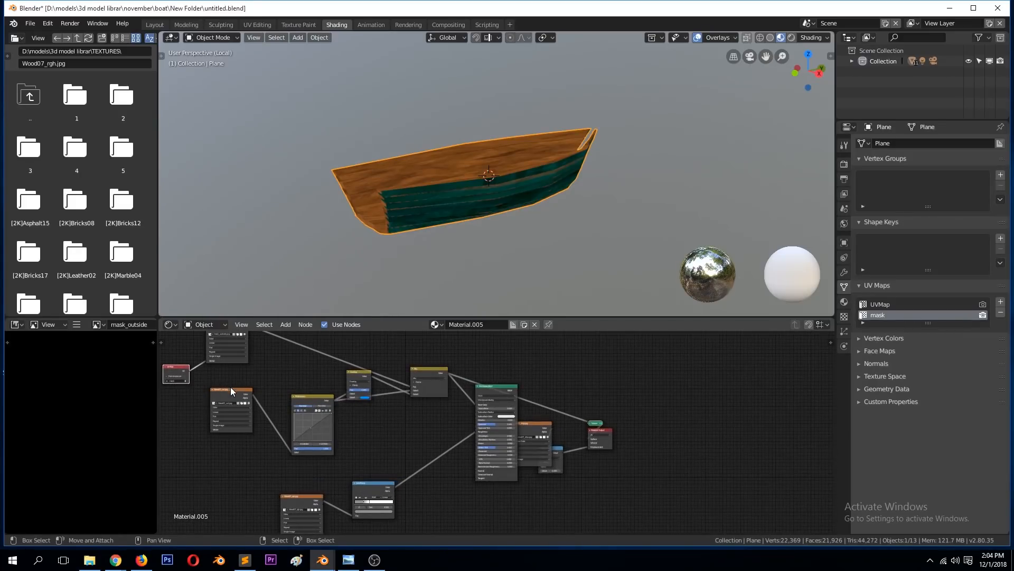
scroll(235, 397, "up", 2)
left_click_drag(405, 351, 424, 340)
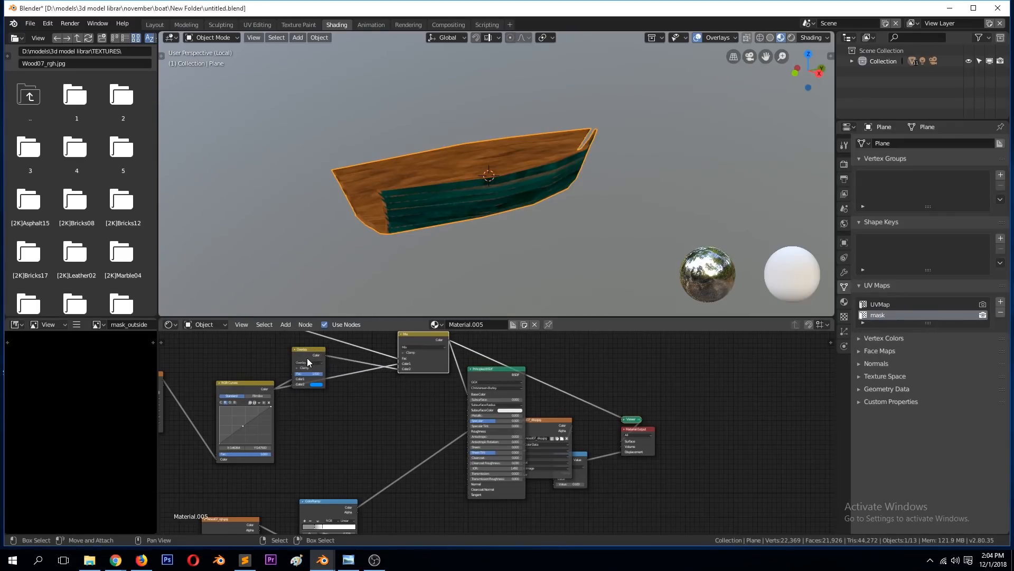
Step: Check the hull's wood interior and coloured outside from a closer angle and look over the Mix node connections
scroll(469, 413, "down", 4)
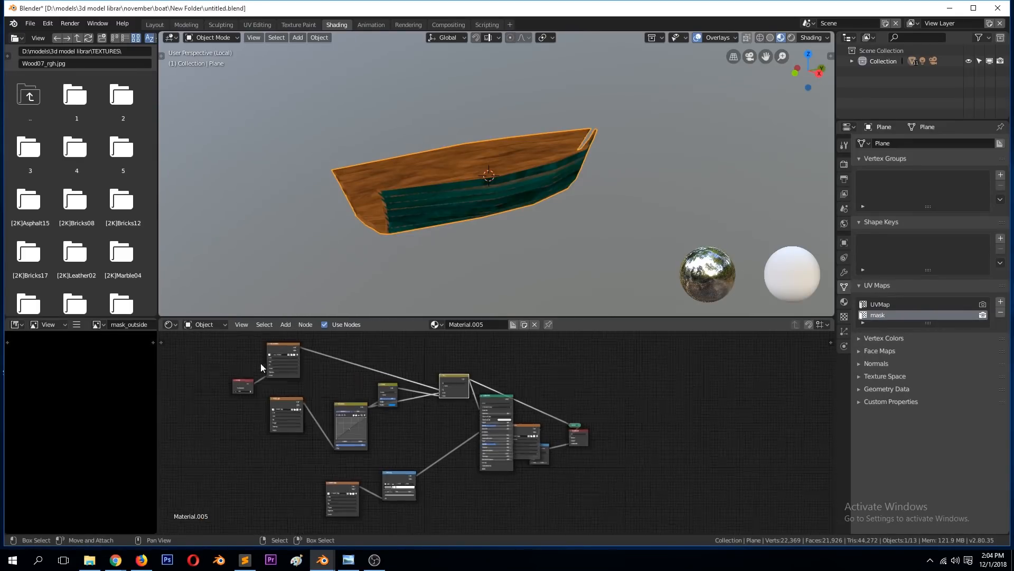
scroll(381, 194, "up", 2)
middle_click_drag(381, 193, 389, 301)
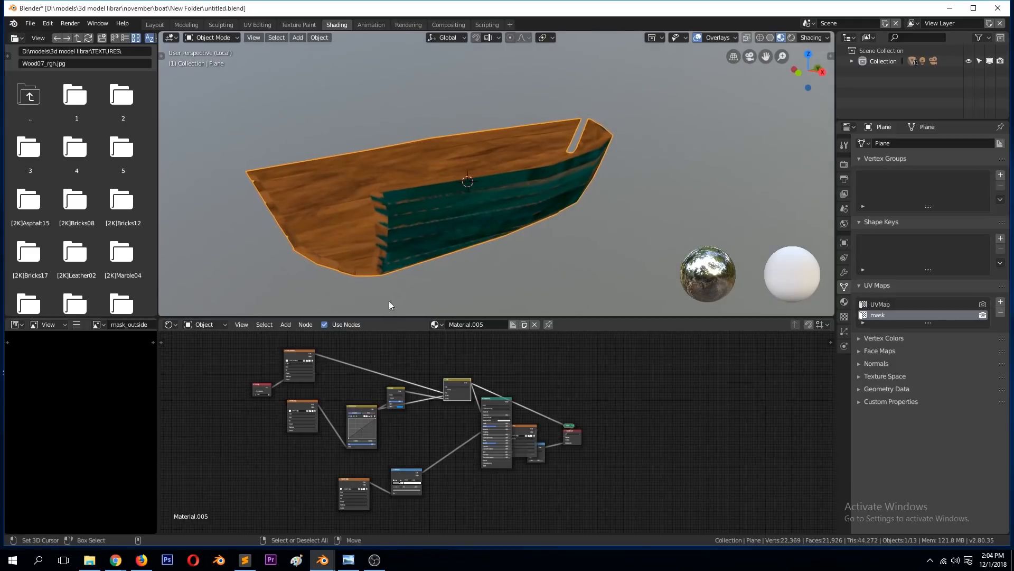
scroll(309, 348, "up", 2)
scroll(505, 388, "up", 2)
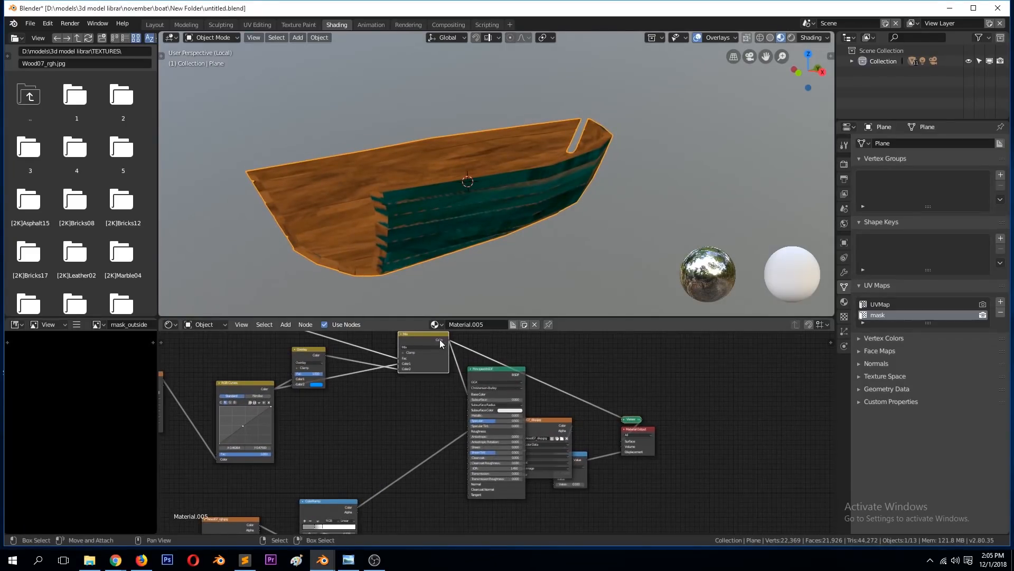
Step: Move the Principled BSDF and Mix nodes to tidy their connections and save the file
left_click_drag(496, 372, 477, 388)
scroll(371, 418, "down", 1)
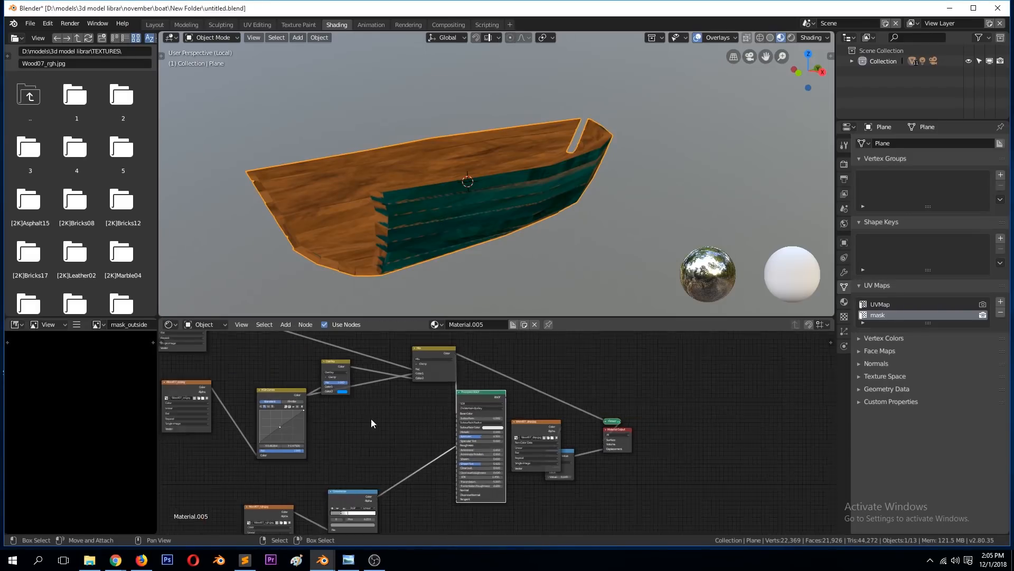
scroll(371, 418, "down", 1)
scroll(262, 390, "down", 1)
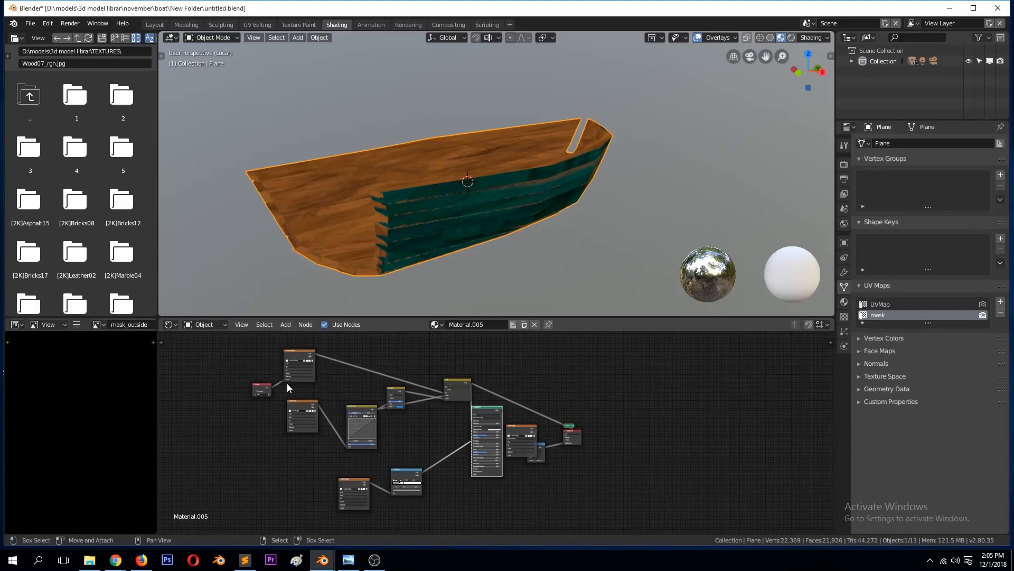
scroll(290, 382, "up", 1)
scroll(341, 401, "up", 1)
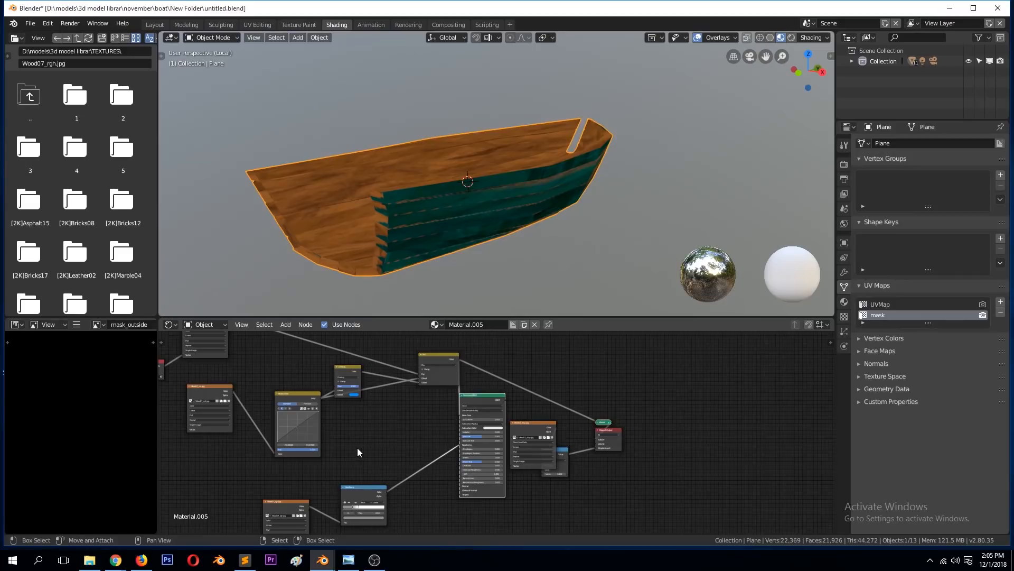
left_click_drag(422, 356, 413, 369)
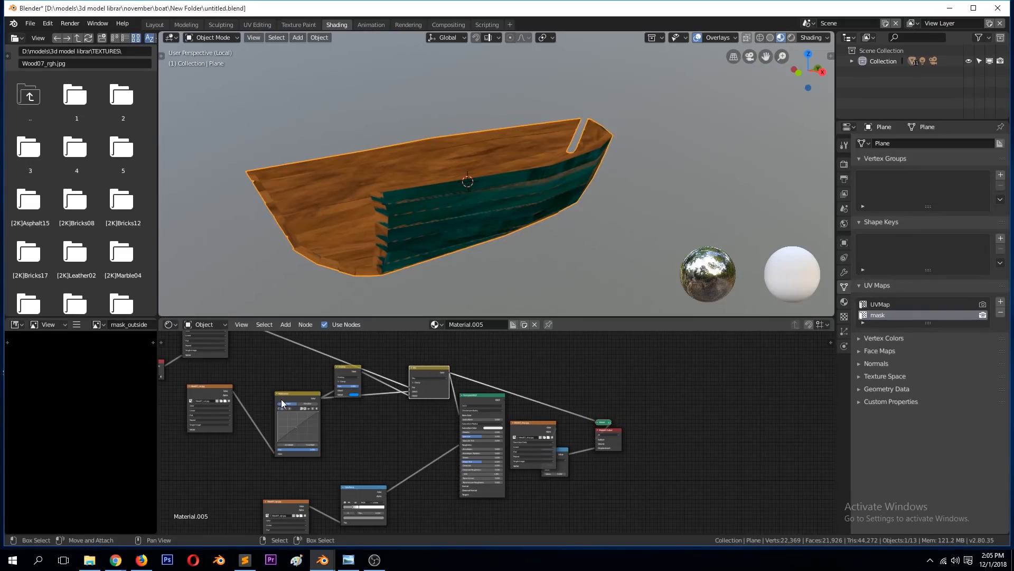
key("ctrl+s")
scroll(280, 407, "up", 2)
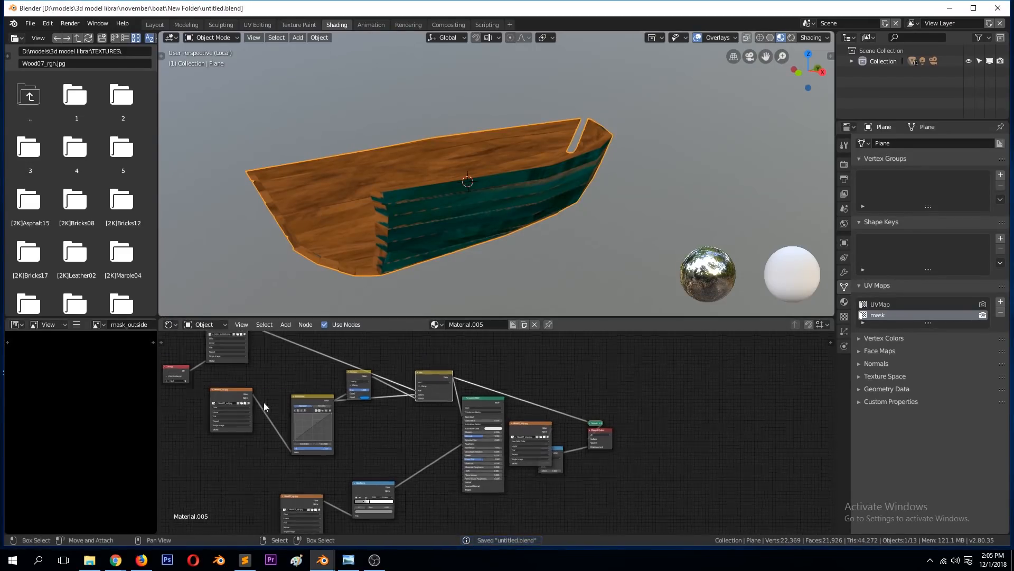
Step: Show the scene's render settings, move the mask texture node nearer the other nodes and check the hull's interior
scroll(252, 395, "down", 2)
left_click(269, 335)
left_click(844, 164)
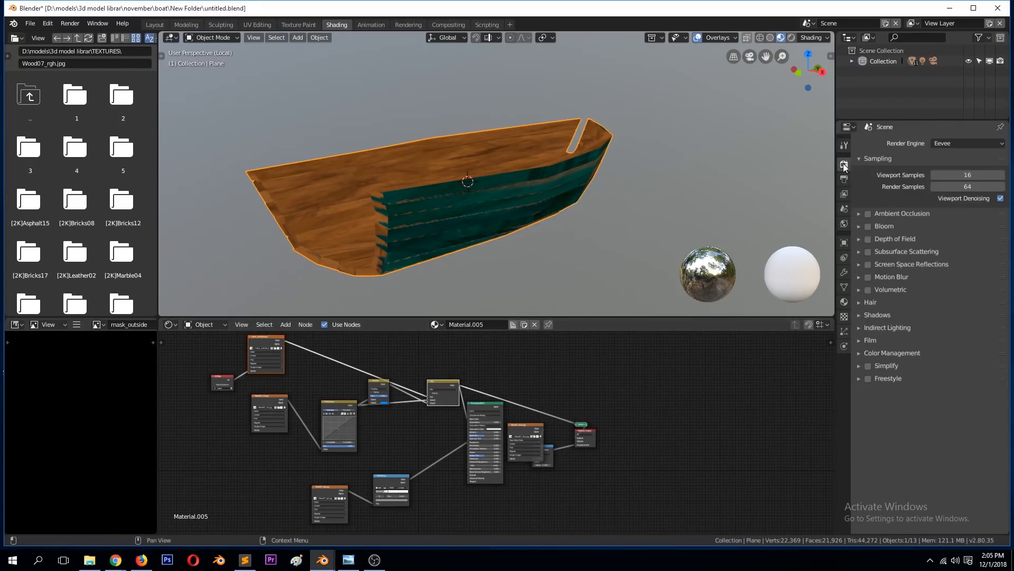
left_click_drag(265, 339, 302, 352)
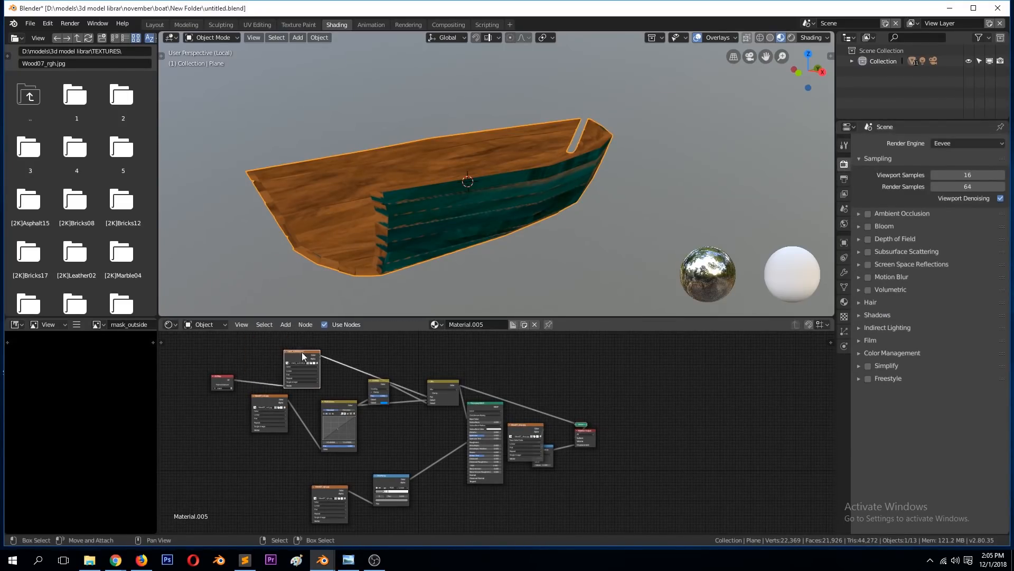
middle_click_drag(349, 273, 433, 168)
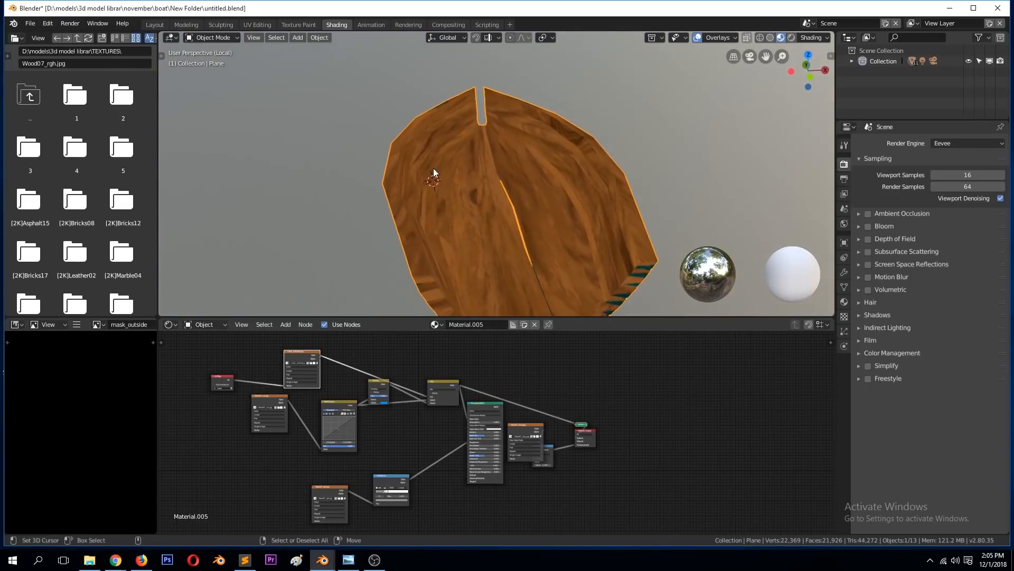
left_click_drag(295, 355, 296, 370)
middle_click_drag(482, 213, 492, 176)
middle_click_drag(432, 184, 405, 189)
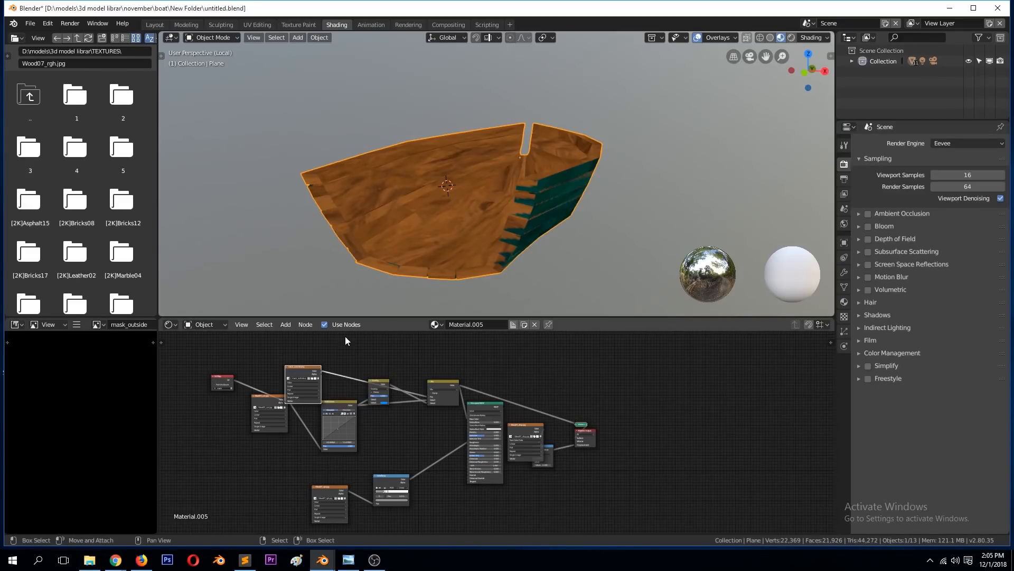
Step: Add an Ambient Occlusion node above the node tree and preview its output on the hull
key("shift+a")
mouse_move(336, 344)
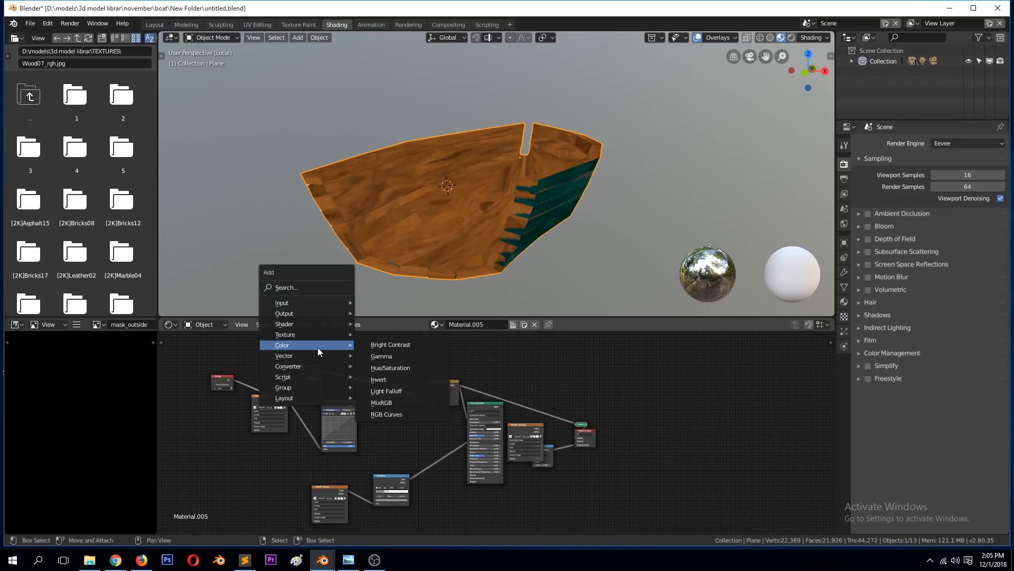
mouse_move(281, 302)
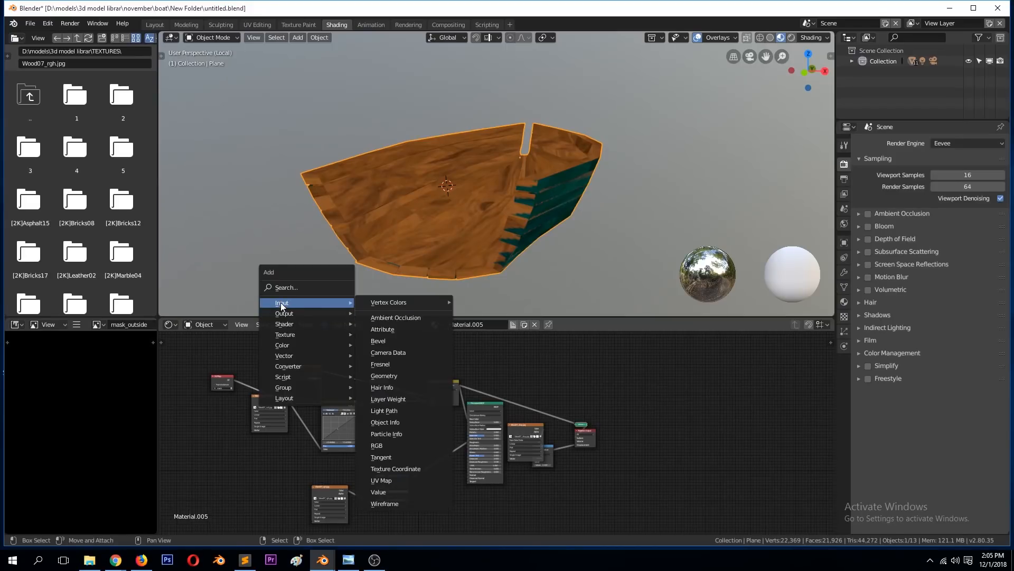
left_click(387, 318)
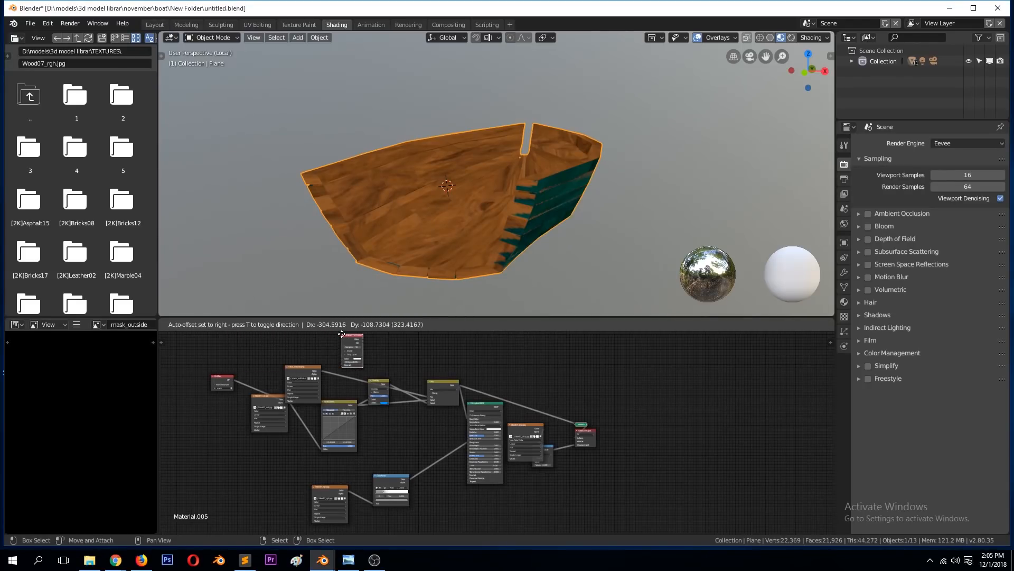
left_click(350, 336)
left_click(359, 345, "ctrl+shift")
left_click(360, 345, "ctrl+shift")
middle_click_drag(407, 222, 442, 188)
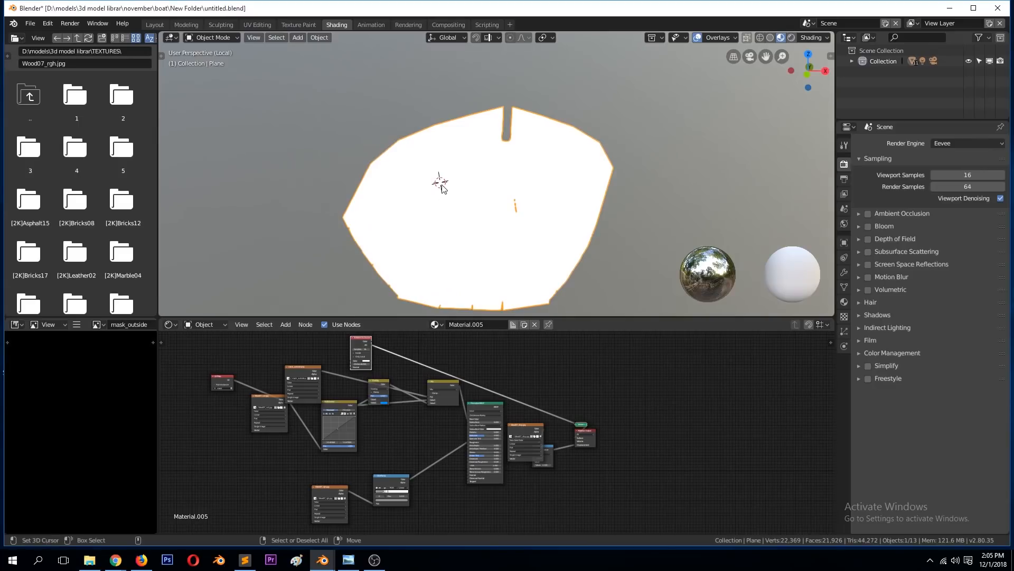
Step: Enable Ambient Occlusion in the Eevee settings and move the Ambient Occlusion node to free space above the tree
left_click(868, 213)
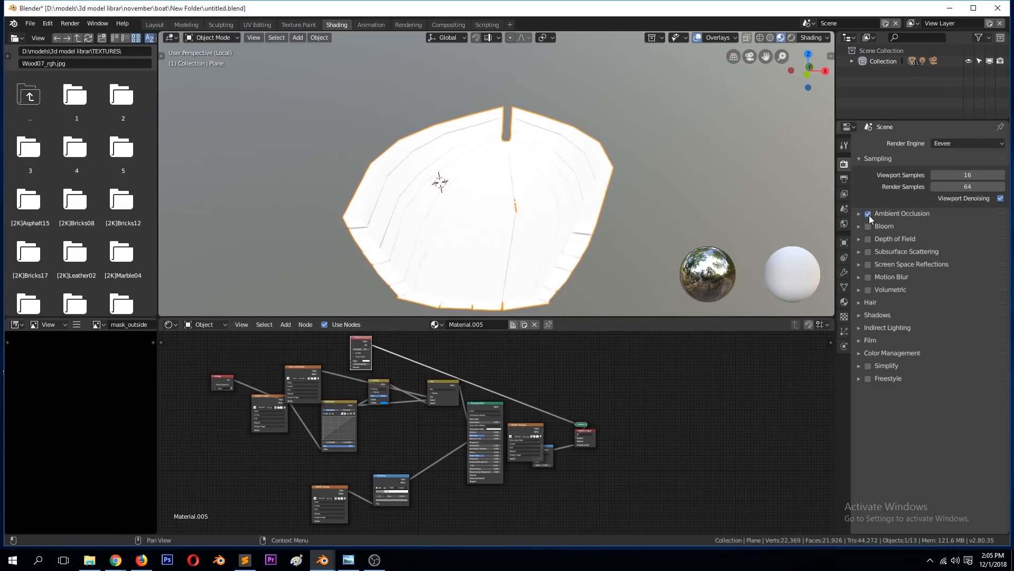
mouse_move(651, 182)
middle_mouse_down()
mouse_move(534, 137)
mouse_move(448, 126)
mouse_move(331, 199)
mouse_move(426, 176)
mouse_move(584, 209)
mouse_move(458, 347)
middle_mouse_up()
scroll(452, 364, "up", 2)
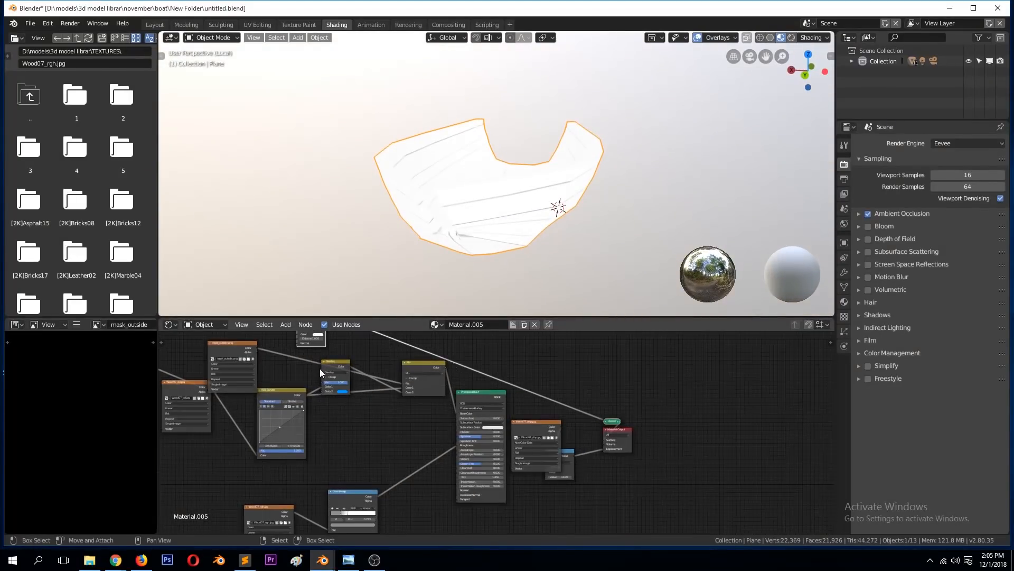
scroll(327, 359, "down", 2)
key("KP_Decimal")
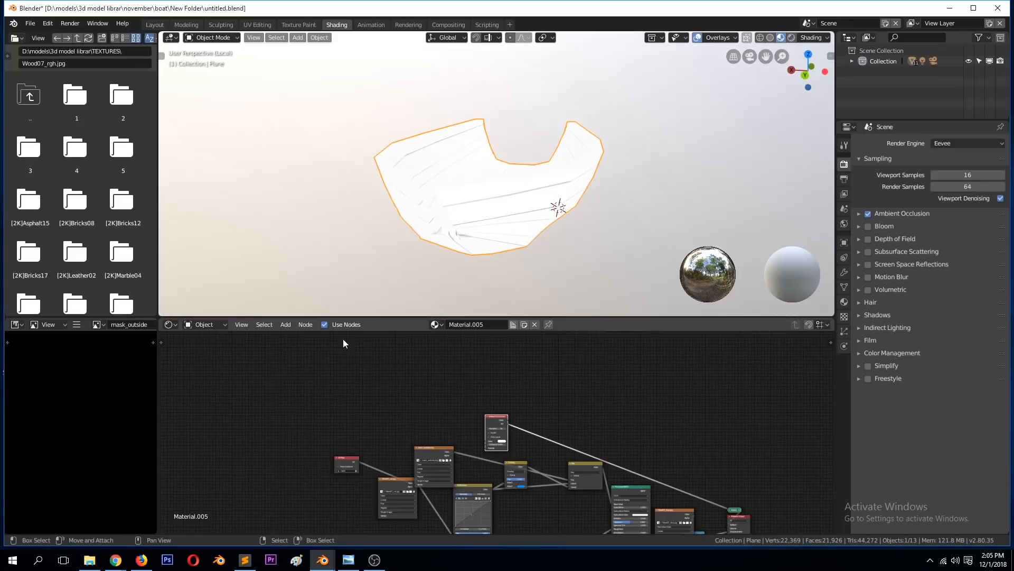
middle_click_drag(499, 423, 356, 379)
scroll(377, 391, "up", 1)
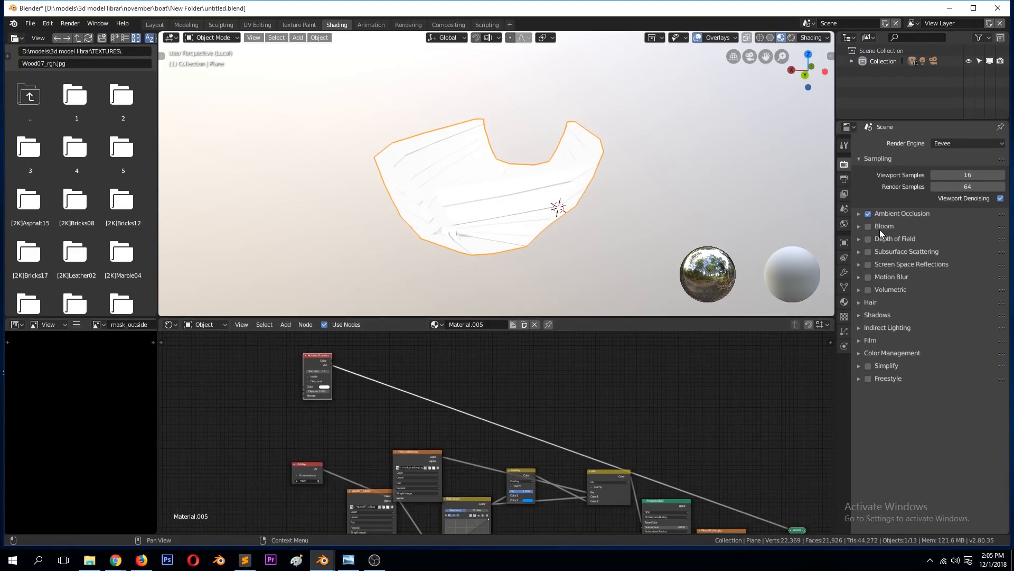
Step: Set the render's Ambient Occlusion distance to 1.2 m
left_click(859, 213)
scroll(595, 186, "up", 3)
middle_click_drag(595, 185, 539, 195)
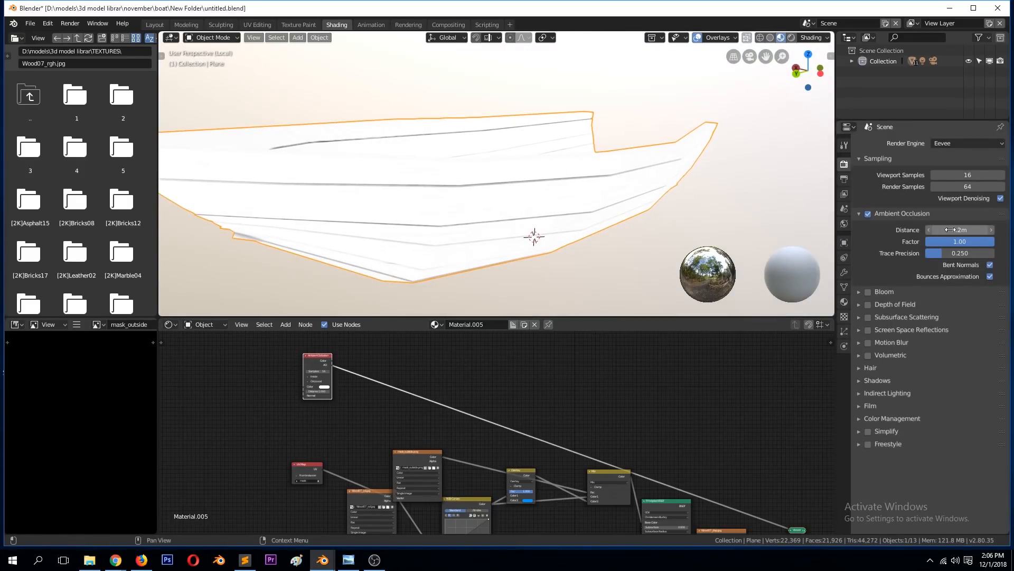
left_click_drag(959, 229, 964, 229)
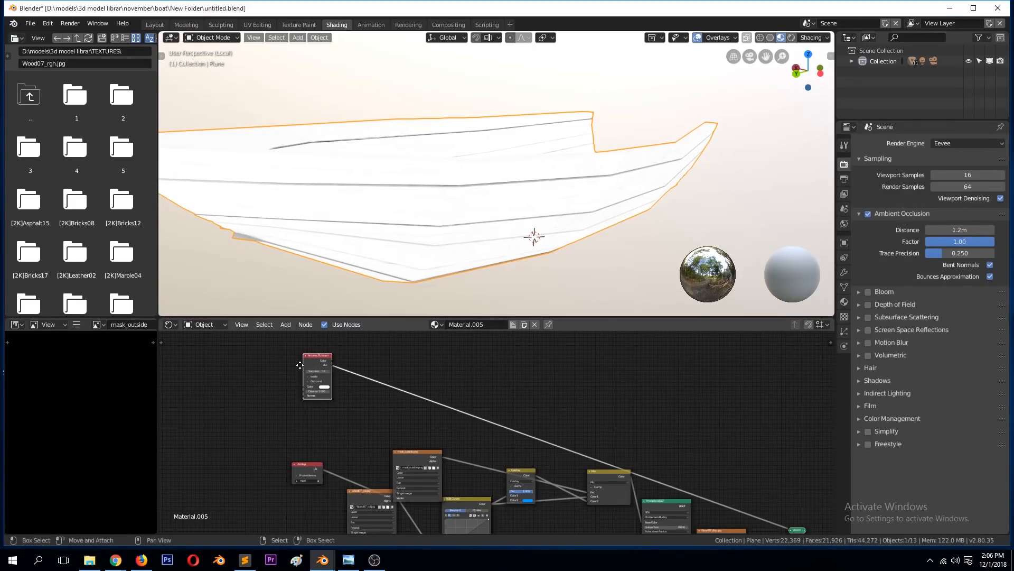
Step: Insert a ColorRamp after the Ambient Occlusion node, shift its black stop inward to darken the plank gaps, and save the file
key("shift+a")
mouse_move(303, 458)
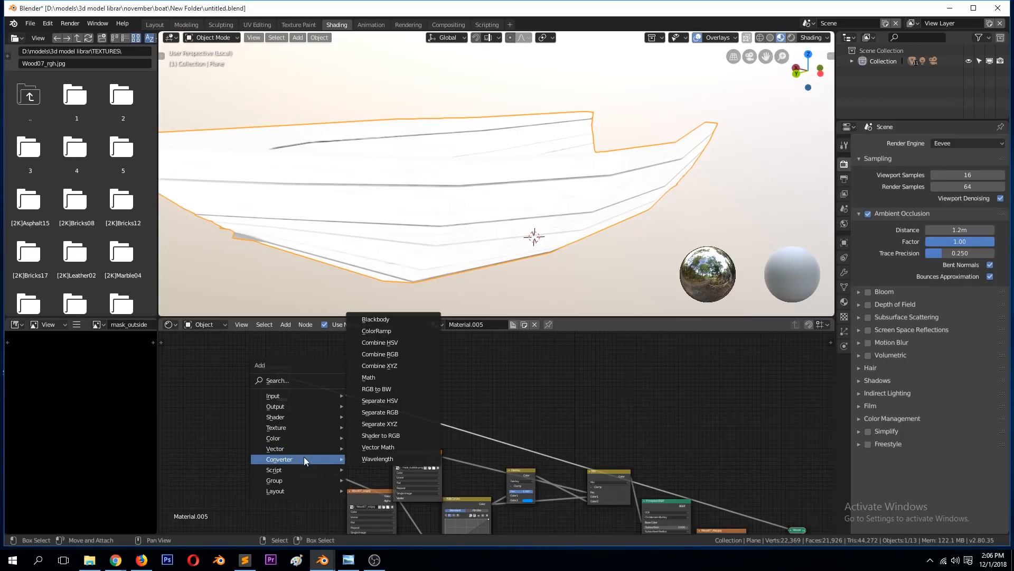
left_click(408, 330)
left_click(341, 401)
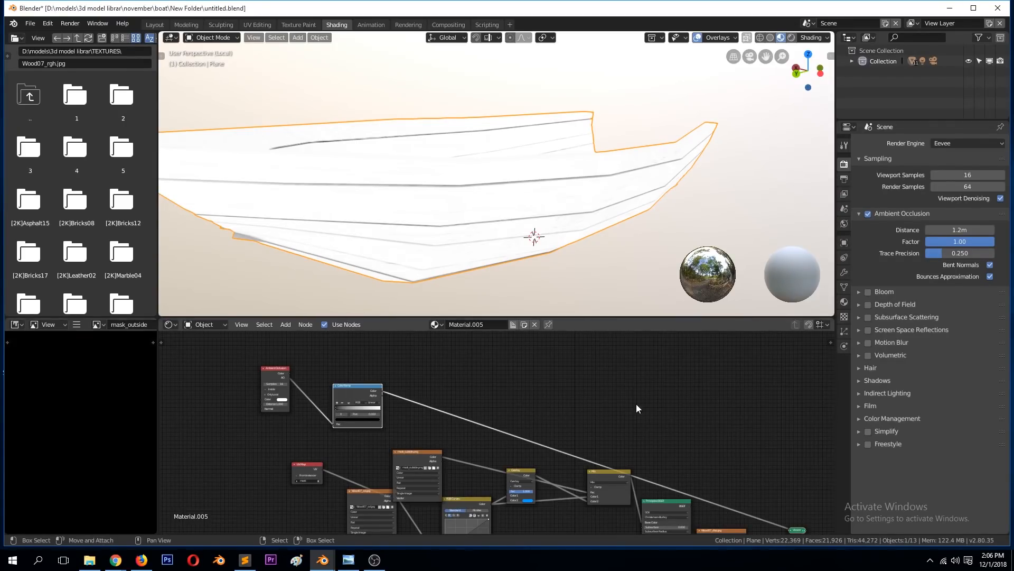
left_click_drag(340, 408, 352, 409)
middle_click_drag(318, 250, 368, 246)
key("ctrl+s")
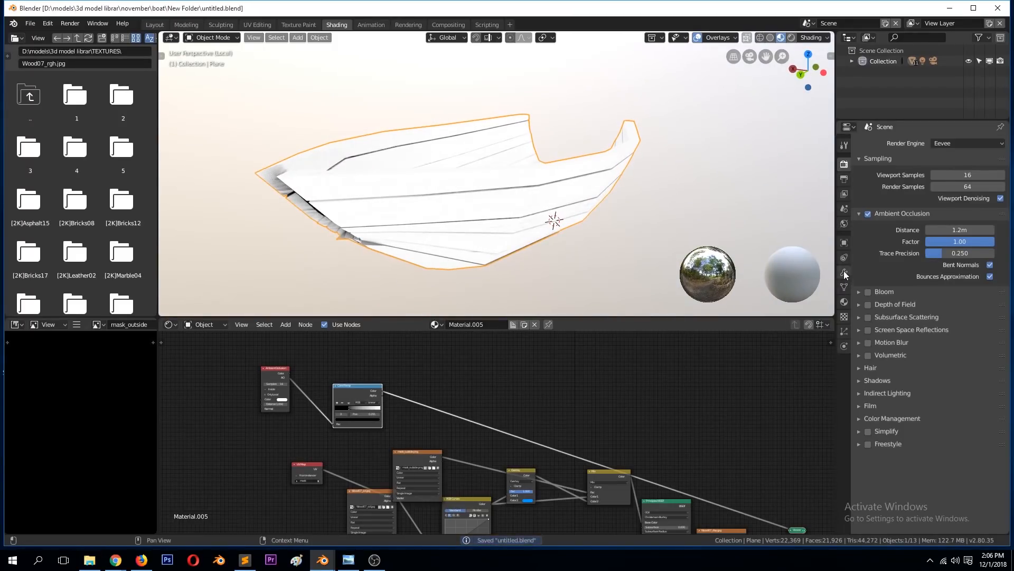
Step: Turn on viewport display of the hull's Bevel and Subsurf modifiers, inspect the interior and save the file
left_click(844, 272)
left_click(938, 159)
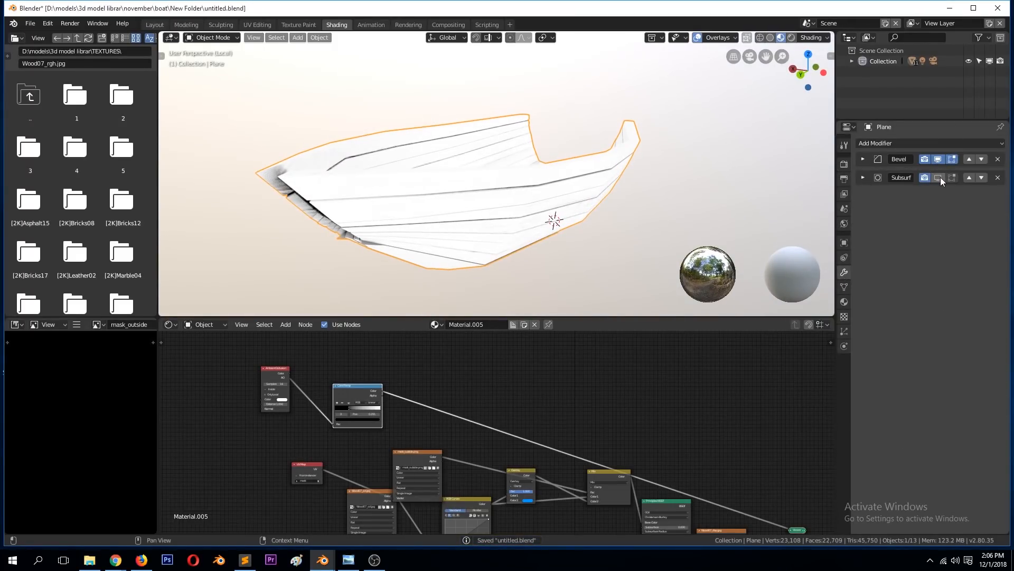
left_click(938, 177)
middle_click_drag(573, 177, 478, 317)
key("ctrl+s")
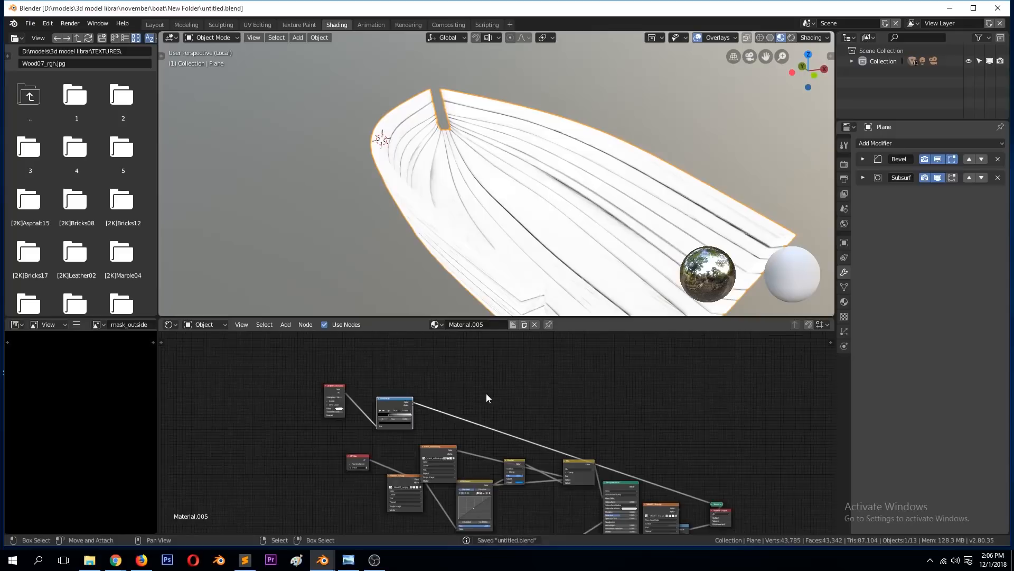
Step: Duplicate the Mix node, place the copy after the ColorRamp and connect the ramp's colour to its Color2 input
scroll(587, 471, "up", 4)
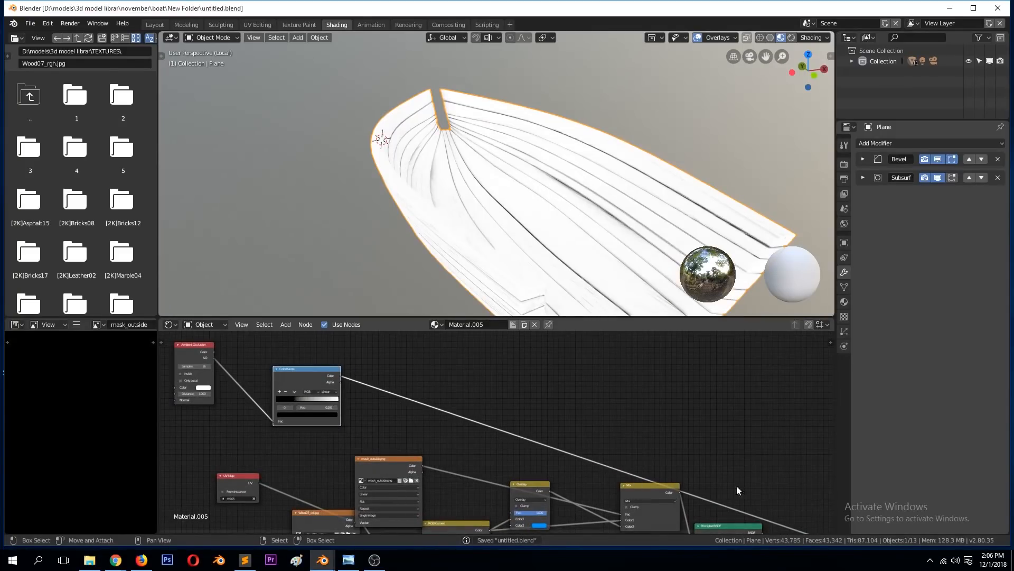
scroll(641, 472, "down", 3)
left_click(623, 481)
key("shift+d")
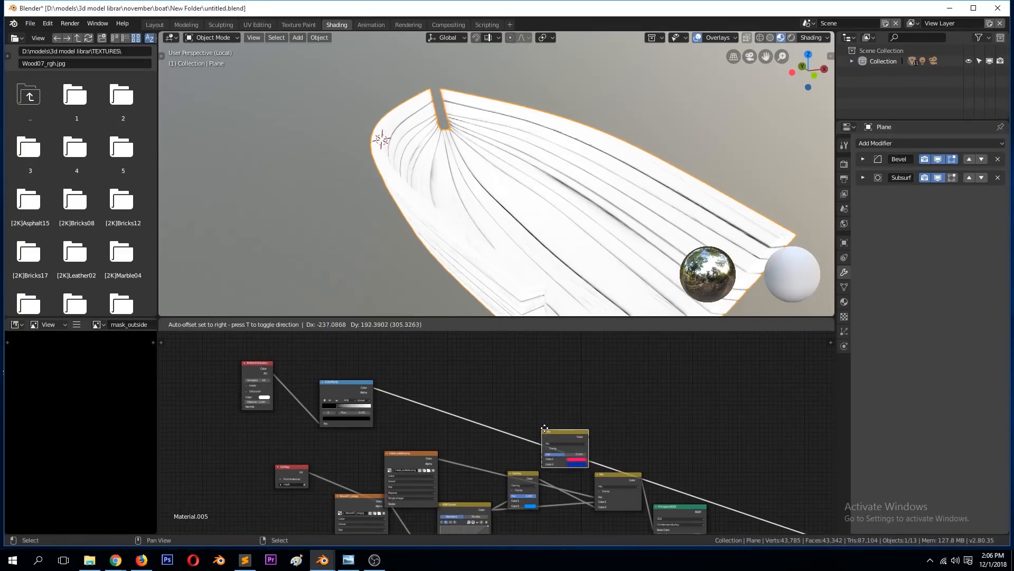
left_click(530, 420)
mouse_move(546, 426)
left_mouse_down()
mouse_move(622, 381)
mouse_move(679, 392)
left_mouse_up()
scroll(637, 412, "up", 2)
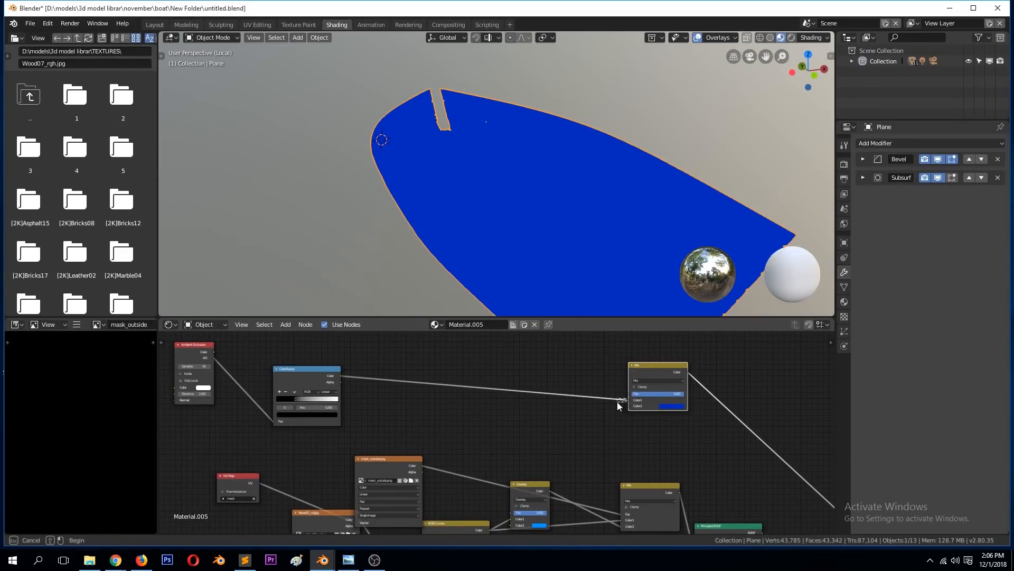
mouse_move(630, 400)
left_mouse_down()
mouse_move(612, 399)
mouse_move(632, 406)
left_mouse_up()
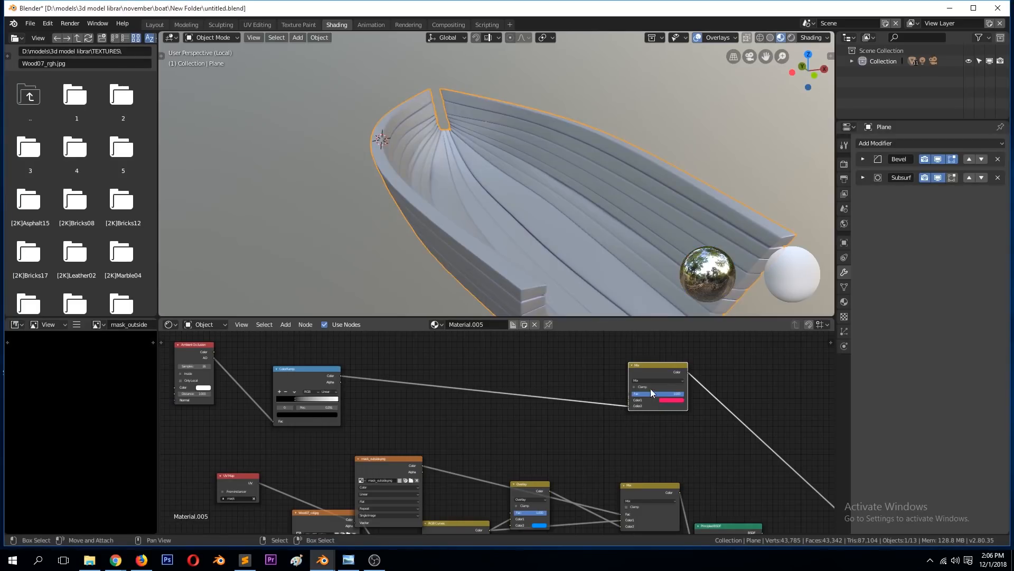
Step: Change the duplicated Mix node's blend mode, connect the masked wood colour to its Color1 input and save the file
left_click(658, 380)
left_click(651, 358)
scroll(633, 367, "down", 1)
left_click_drag(632, 480, 620, 402)
middle_click_drag(634, 303, 507, 222)
key("ctrl+s")
Step: Connect the ambient occlusion blend to the Principled BSDF's Base Color and rearrange the Mix, Principled BSDF and texture nodes
scroll(638, 454, "down", 2)
left_click_drag(632, 486, 644, 431)
left_click_drag(596, 396, 602, 434)
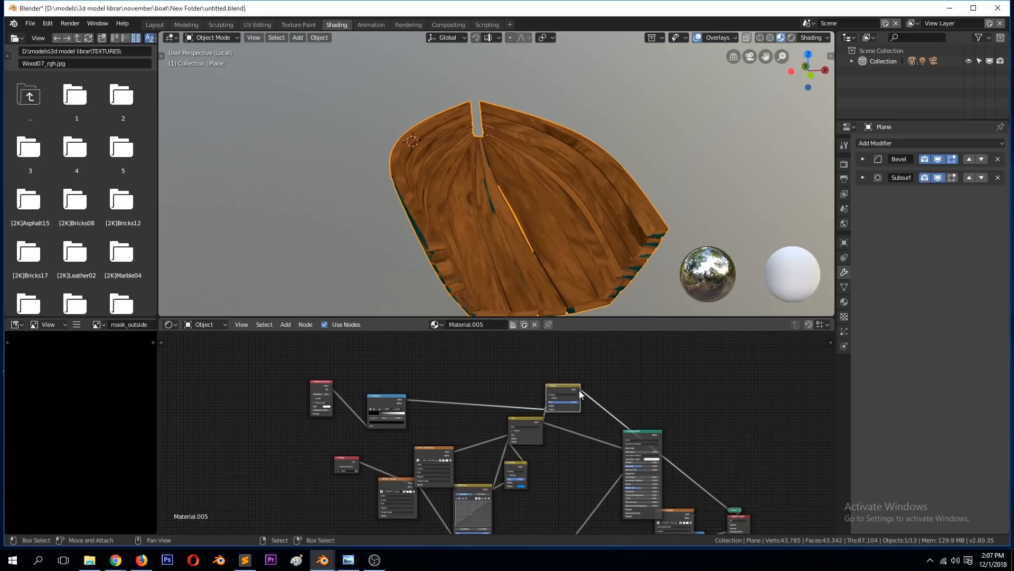
left_click_drag(580, 390, 583, 395)
left_click_drag(610, 436, 590, 446)
left_click_drag(676, 509, 640, 474)
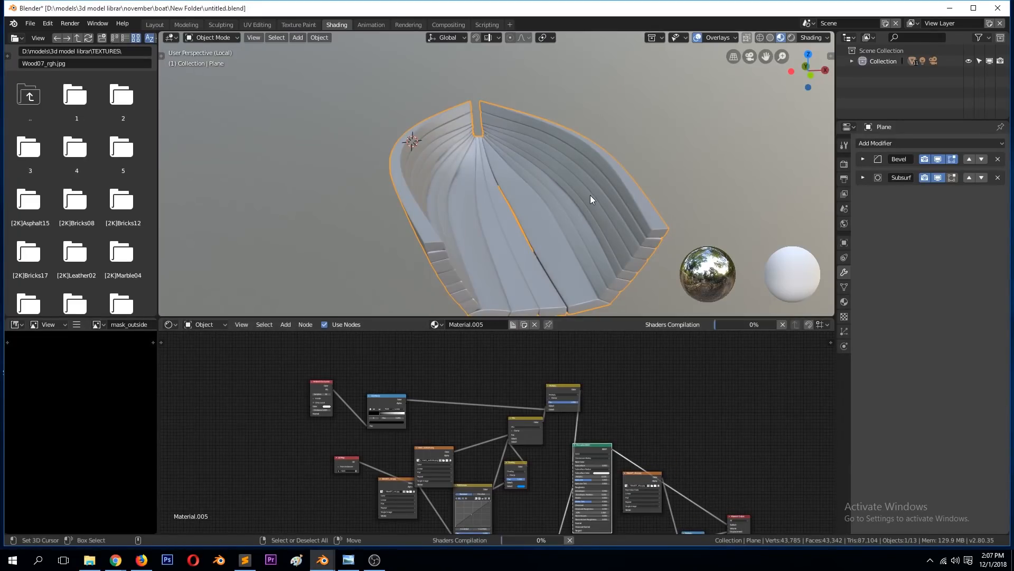
Step: Leave the hull's local view to show the whole boat and save the file
middle_click_drag(590, 194, 528, 120)
key("ctrl+s")
key("KP_Divide")
key("ctrl+s")
Step: Rename the hull's material as "base mat", save the file and select the middle seat plank
left_click(560, 152)
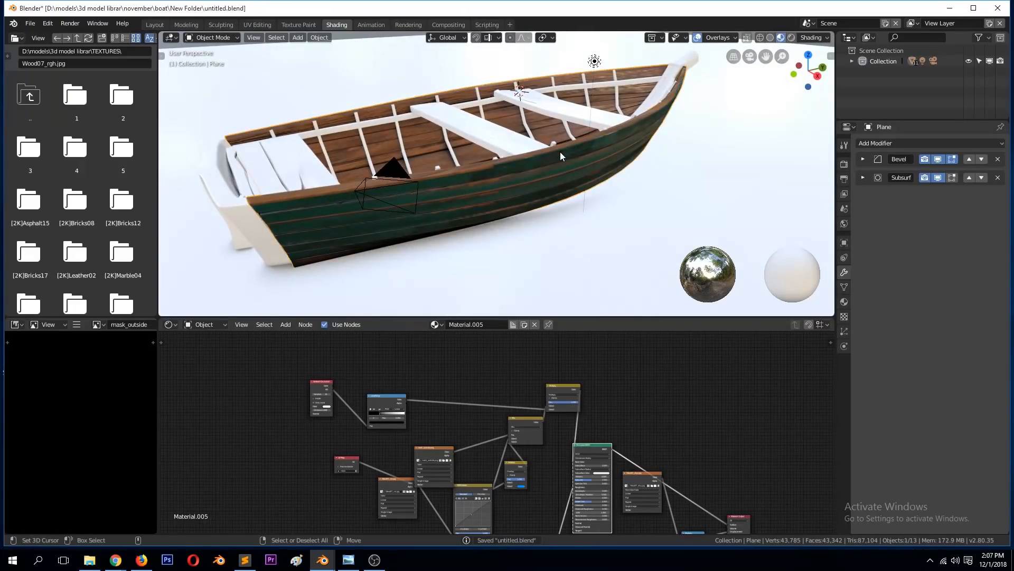
left_click(495, 143)
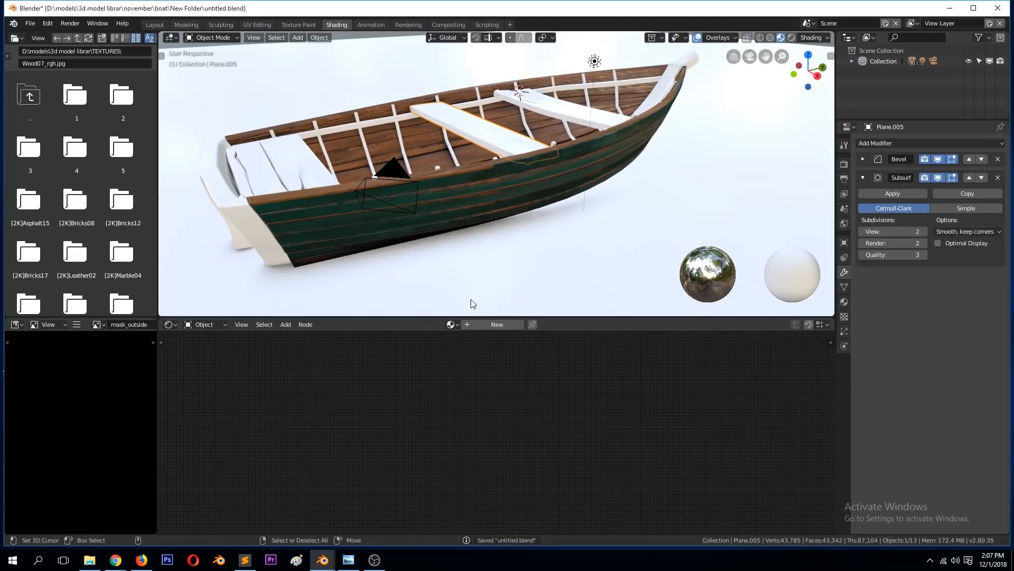
left_click(517, 174)
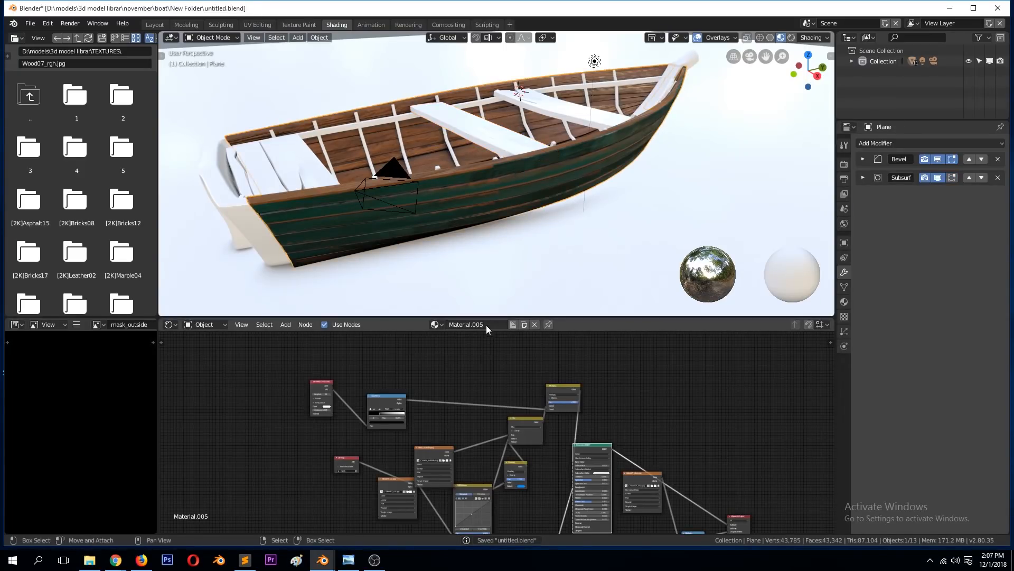
type("base mat")
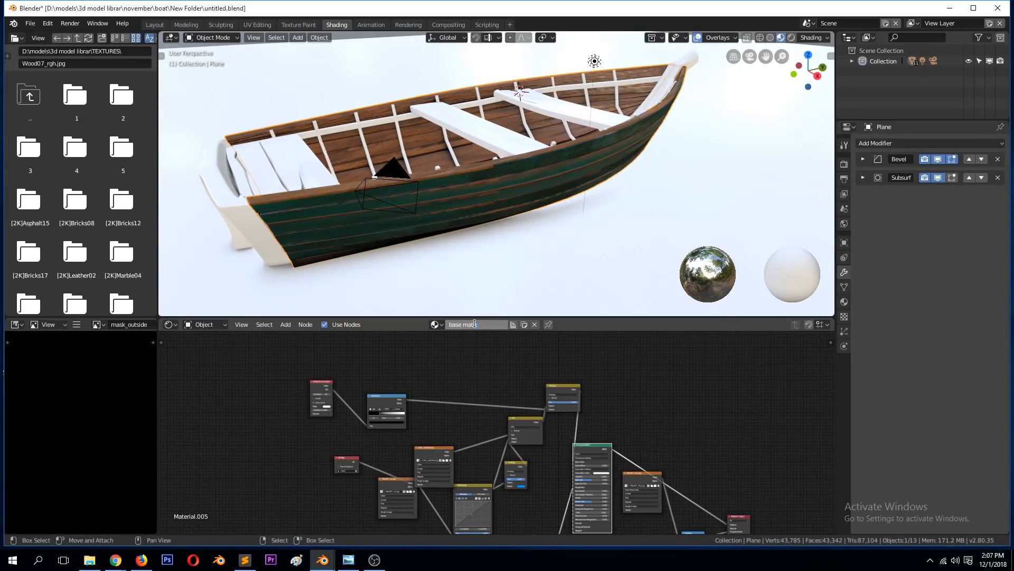
key("Return")
key("ctrl+s")
left_click(526, 201)
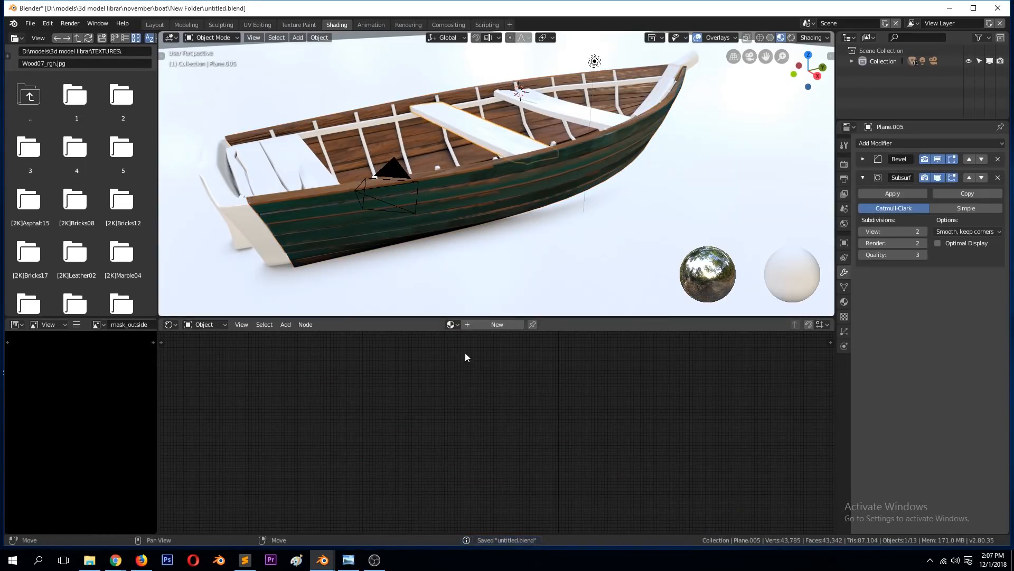
Step: Assign the existing "base mate" material to the middle seat plank and check it from several angles
left_click(453, 324)
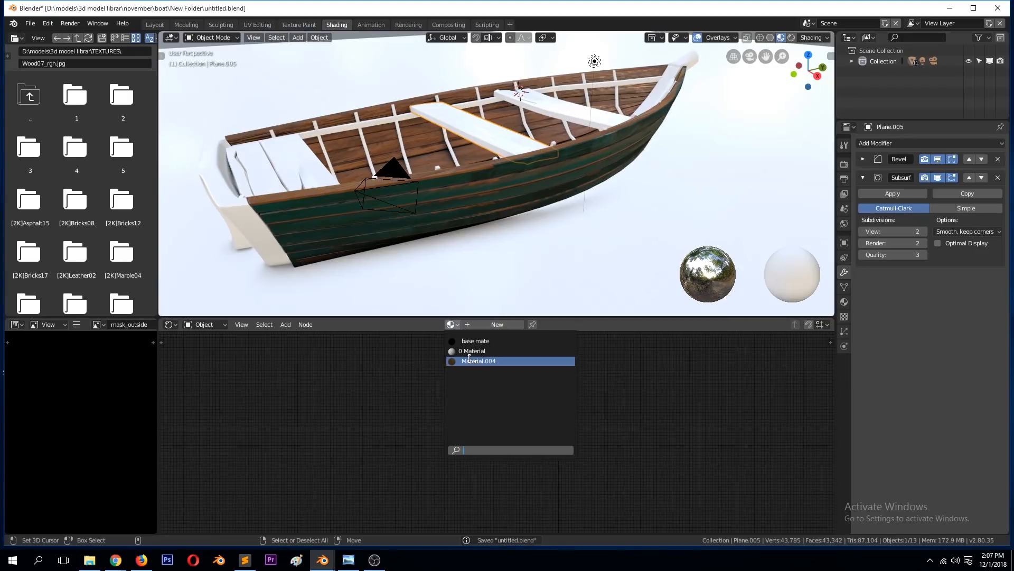
left_click(476, 341)
middle_click_drag(435, 152, 373, 157)
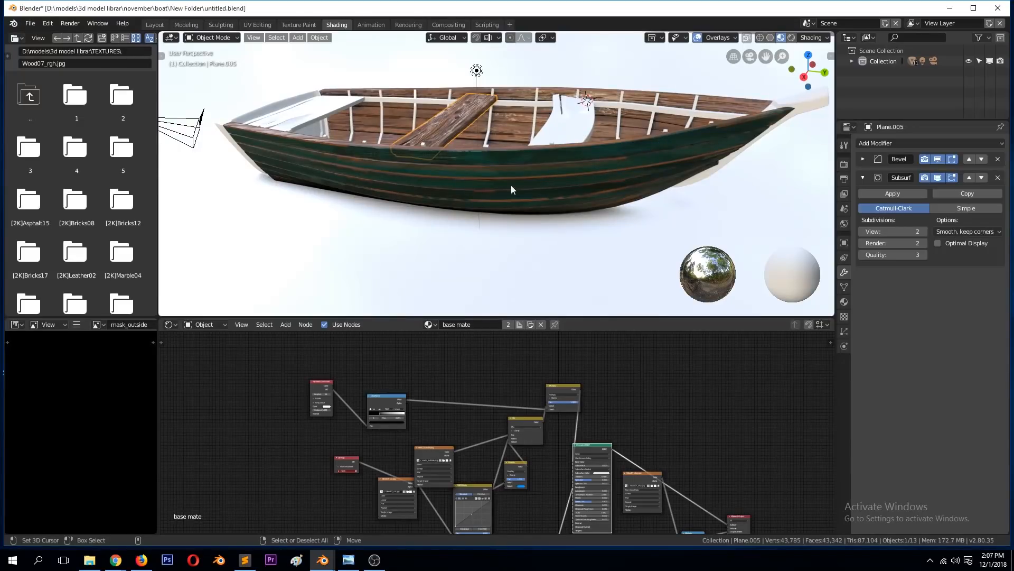
middle_click_drag(512, 176, 518, 133)
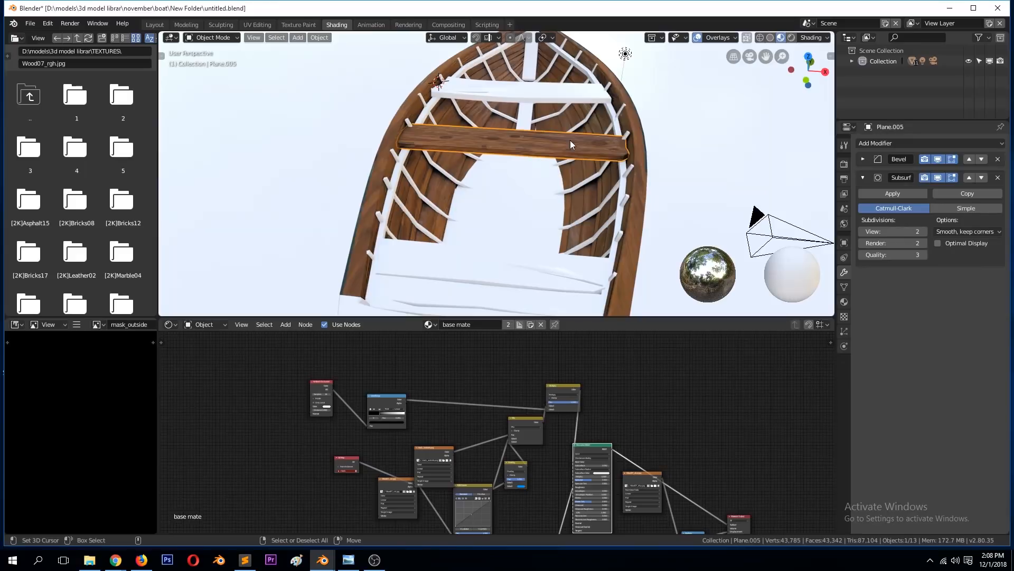
Step: Make the seat plank's material a single-user copy and rename it "mate1"
left_click(509, 324)
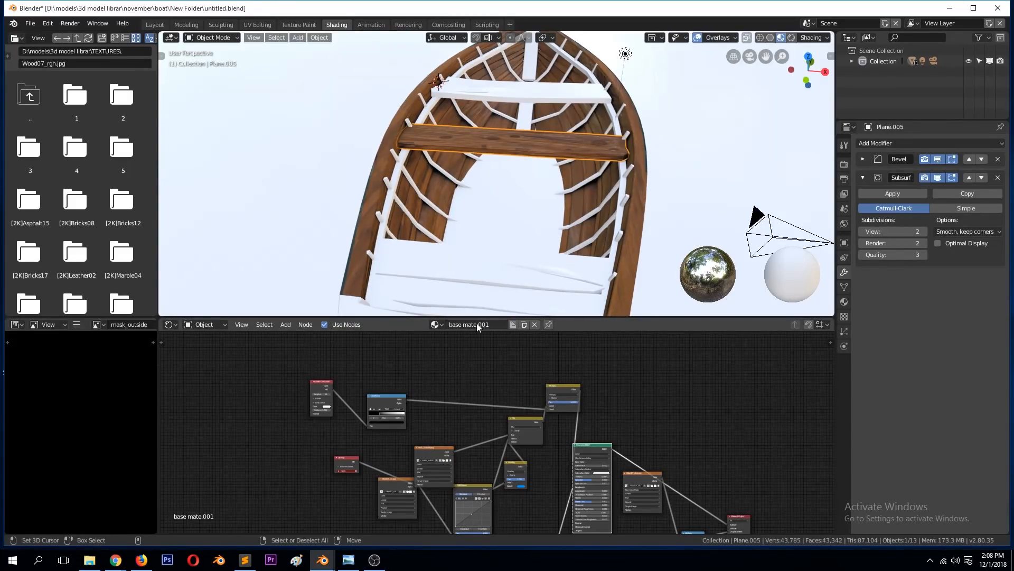
double_click(458, 323)
type("mate1")
key("Return")
middle_click_drag(576, 261, 518, 259)
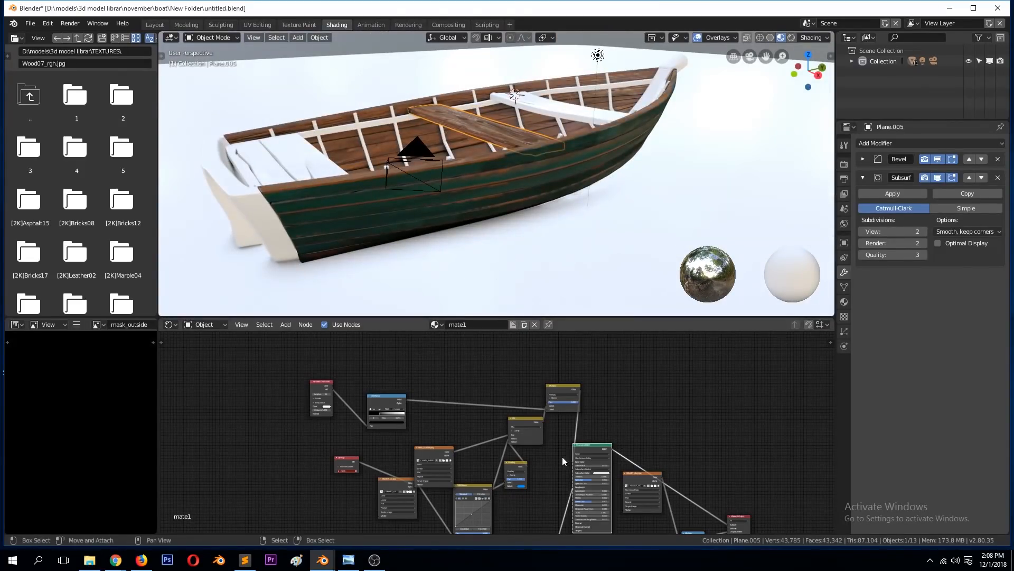
Step: Delete the UV Map and mask_outside image texture nodes from the mate1 material
scroll(496, 433, "down", 2)
scroll(347, 422, "up", 4)
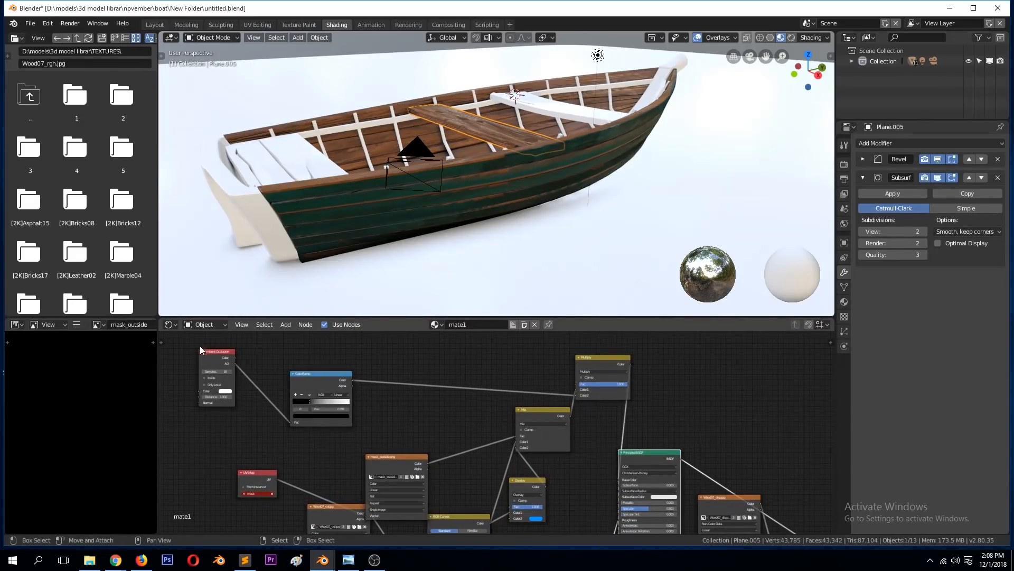
left_click_drag(412, 470, 426, 422)
left_click_drag(254, 485, 282, 461)
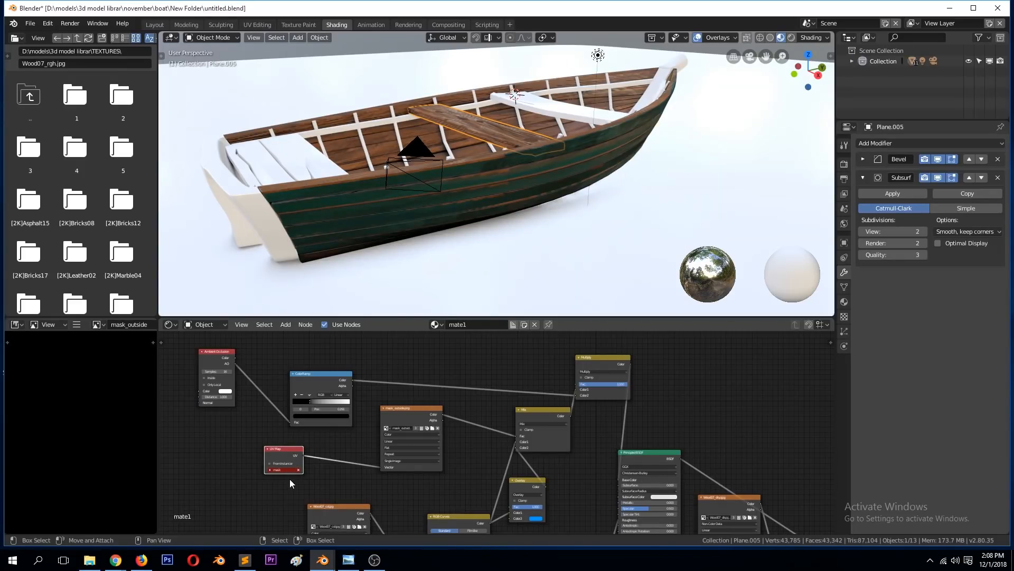
key("x")
left_click(405, 417)
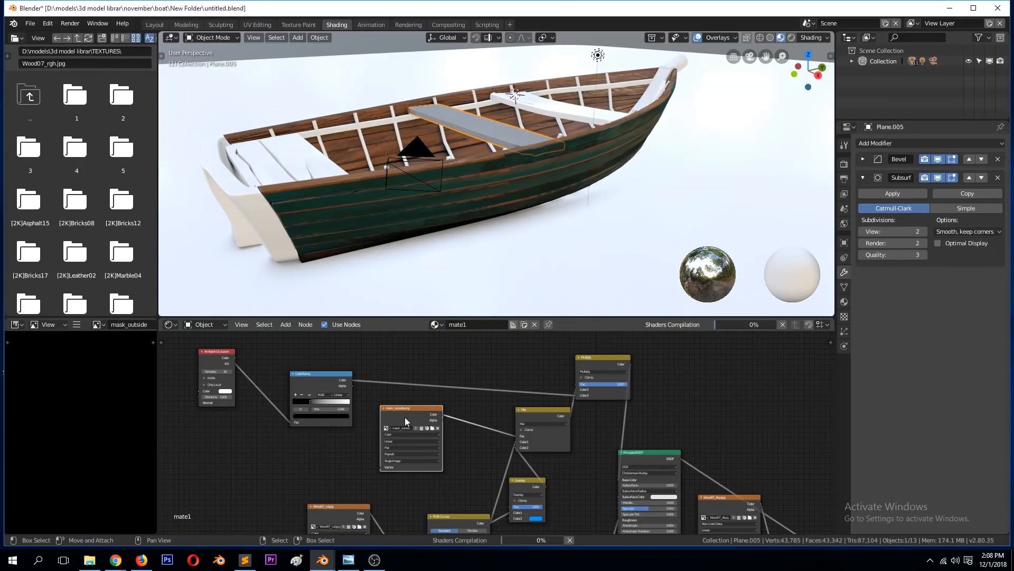
key("x")
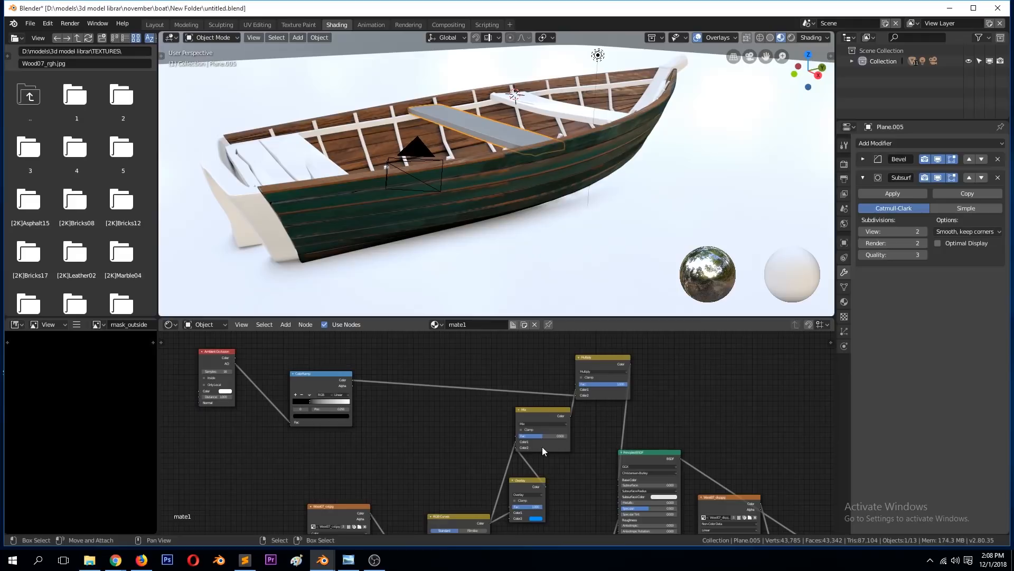
Step: Move the RGB Curves node up beside the Mix node and inspect the wood grain on the seat plank
left_click(542, 414)
middle_click_drag(539, 414, 492, 417)
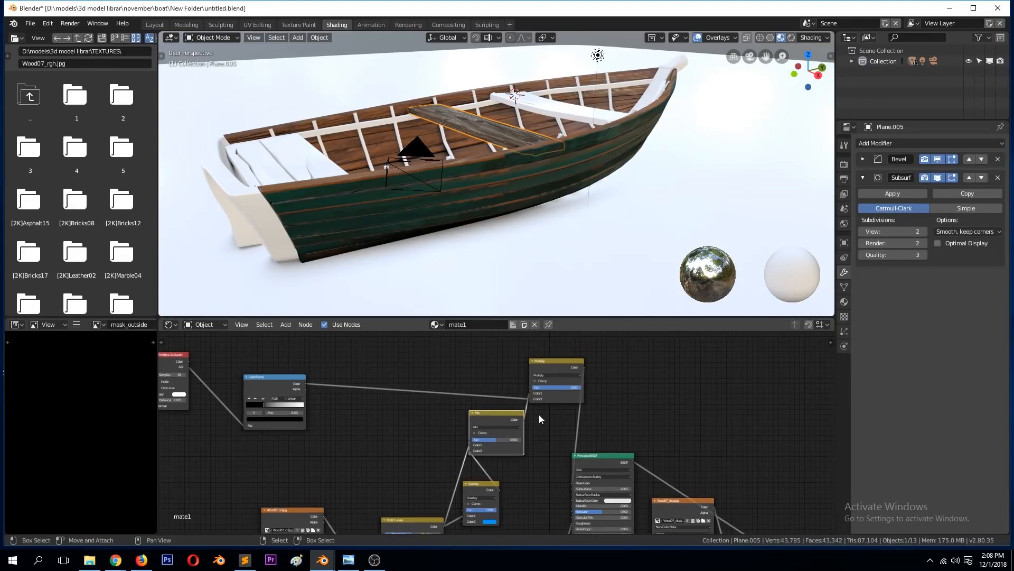
left_click(421, 521)
left_click_drag(421, 522, 412, 431)
mouse_move(475, 164)
middle_mouse_down()
mouse_move(443, 185)
mouse_move(403, 179)
mouse_move(468, 178)
middle_mouse_up()
scroll(403, 180, "up", 4)
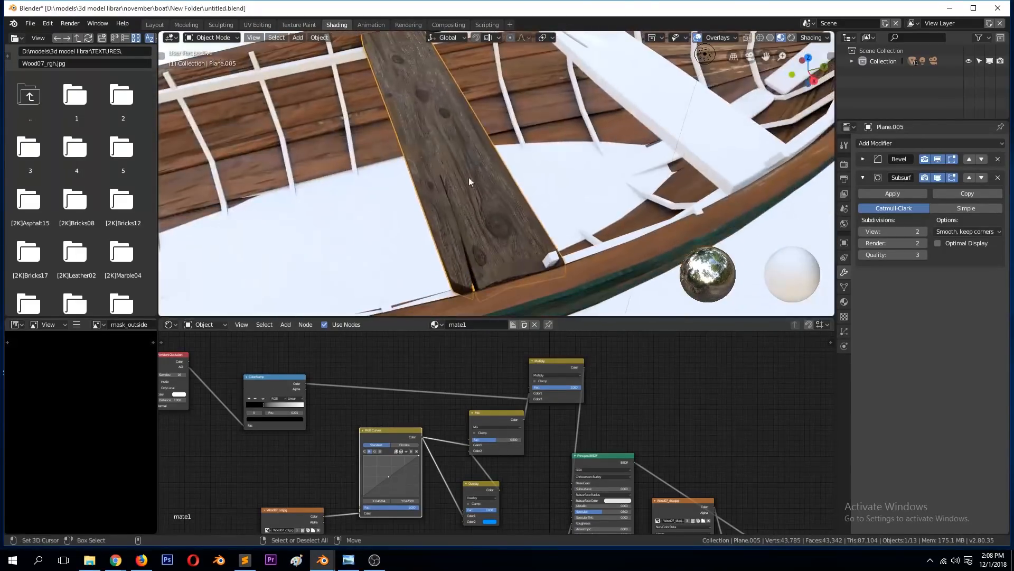
Step: Move the Wood07 colour texture node below the ColorRamp and preview its output on the seat plank
scroll(493, 433, "down", 1)
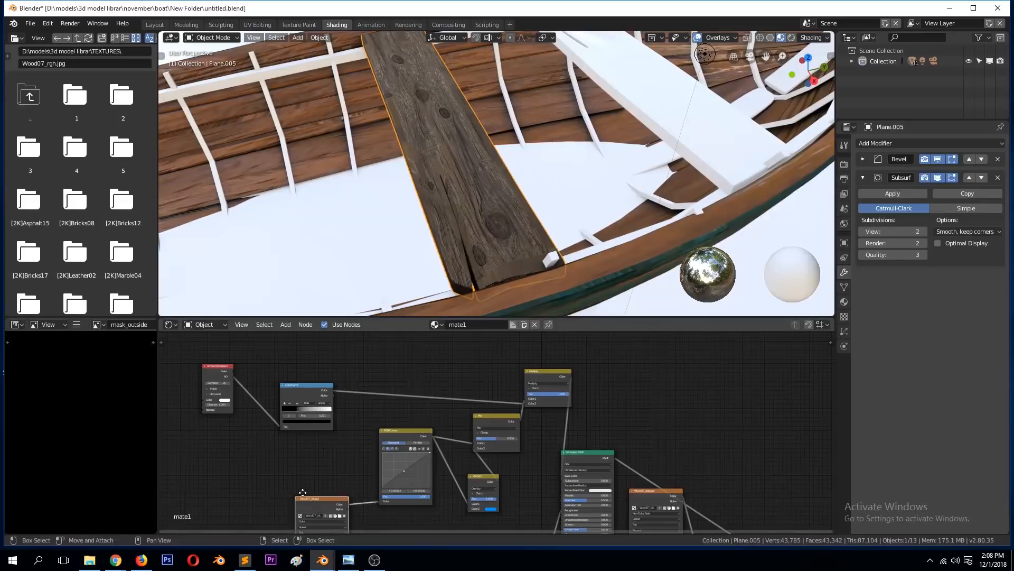
left_click_drag(312, 512, 271, 446)
left_click(271, 446, "ctrl+shift")
middle_click_drag(390, 166, 442, 134)
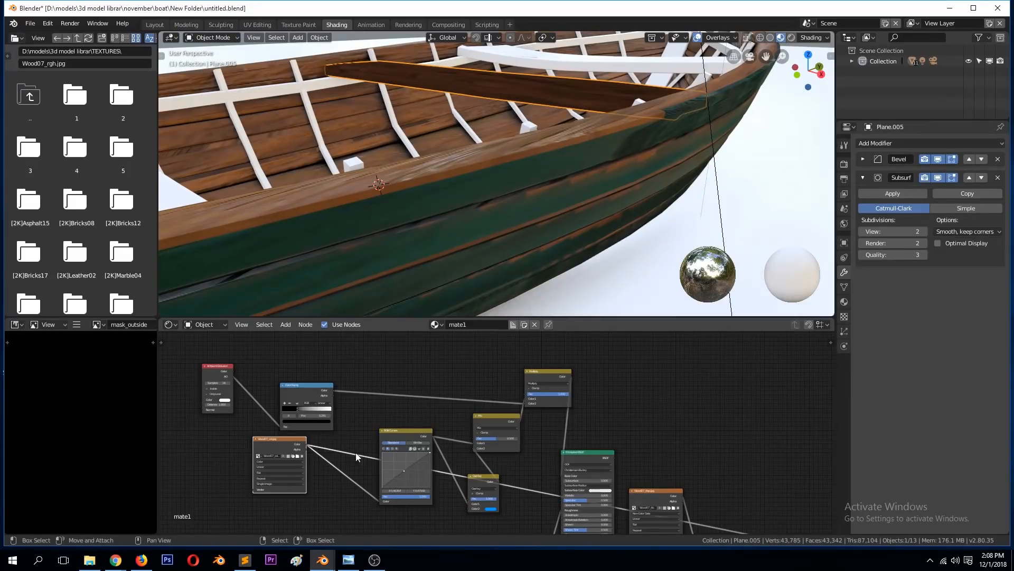
left_click_drag(418, 443, 398, 446)
Step: Remove the Mix, Overlay and RGB Curves nodes and connect the Wood07 texture's colour to the Multiply node's Color1 input
left_click(497, 424)
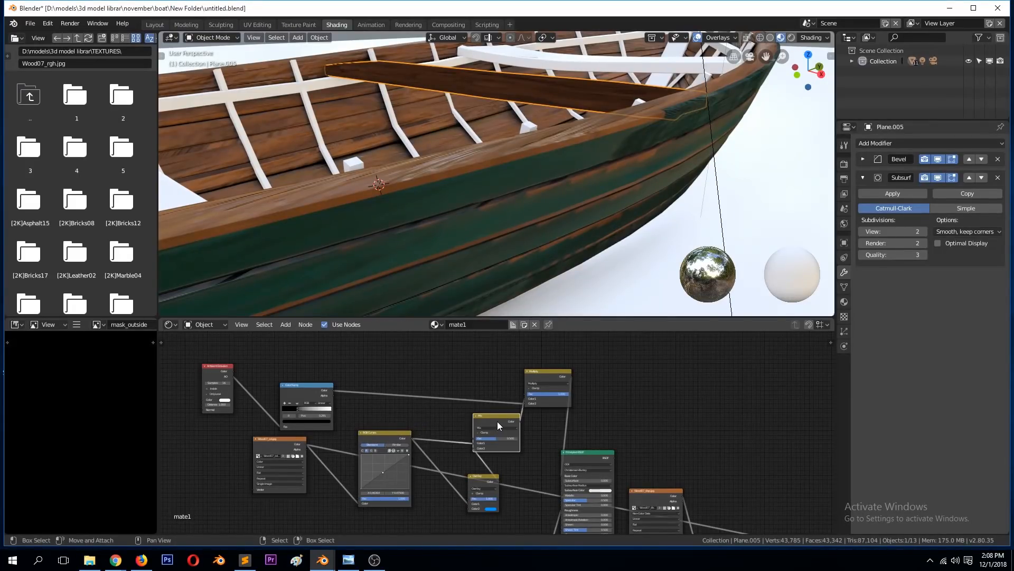
key("x")
left_click(483, 475)
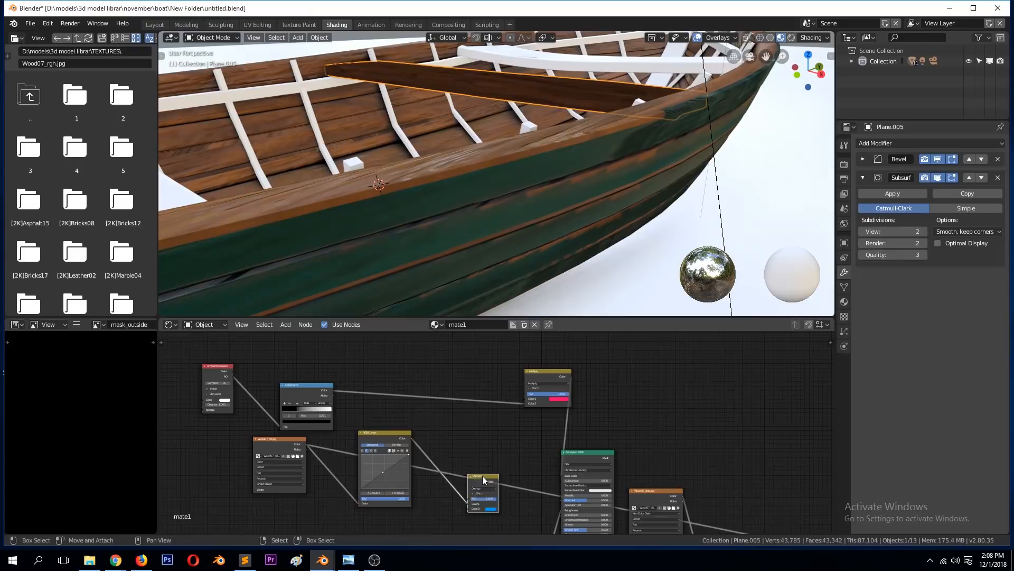
key("x")
left_click(383, 440)
key("ctrl+x")
left_click(305, 445)
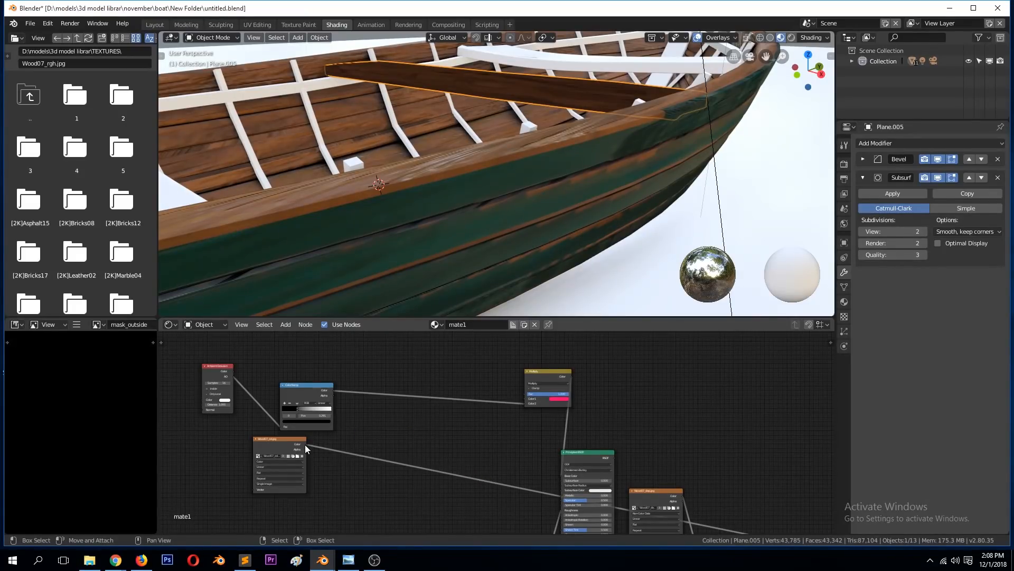
left_click_drag(305, 445, 527, 398)
Step: Rearrange the Multiply and Principled BSDF nodes, saving the file, and preview the Multiply node's output on the seat plank
right_click(511, 160, "shift")
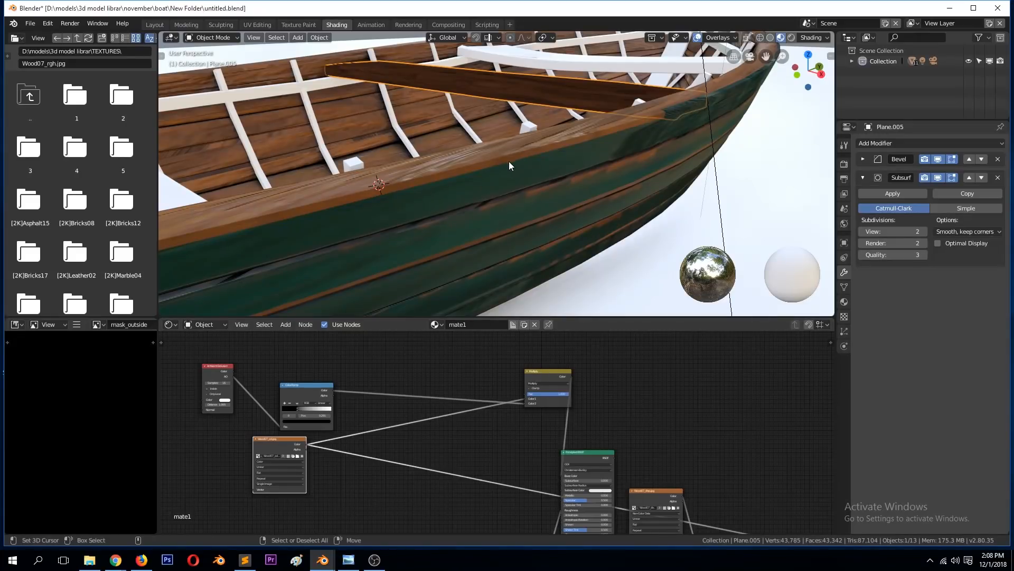
left_click(271, 440, "ctrl+shift")
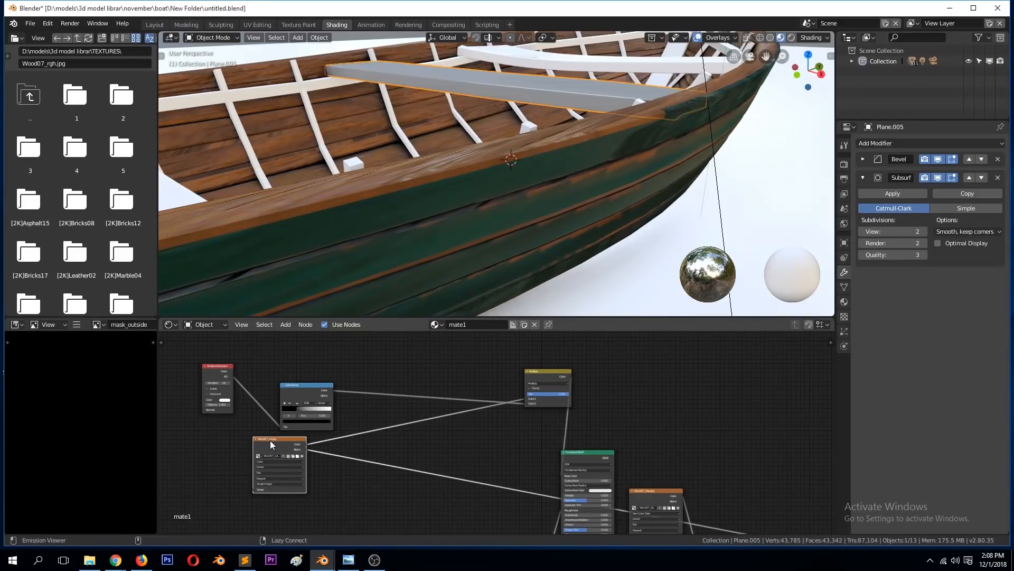
scroll(262, 439, "up", 2)
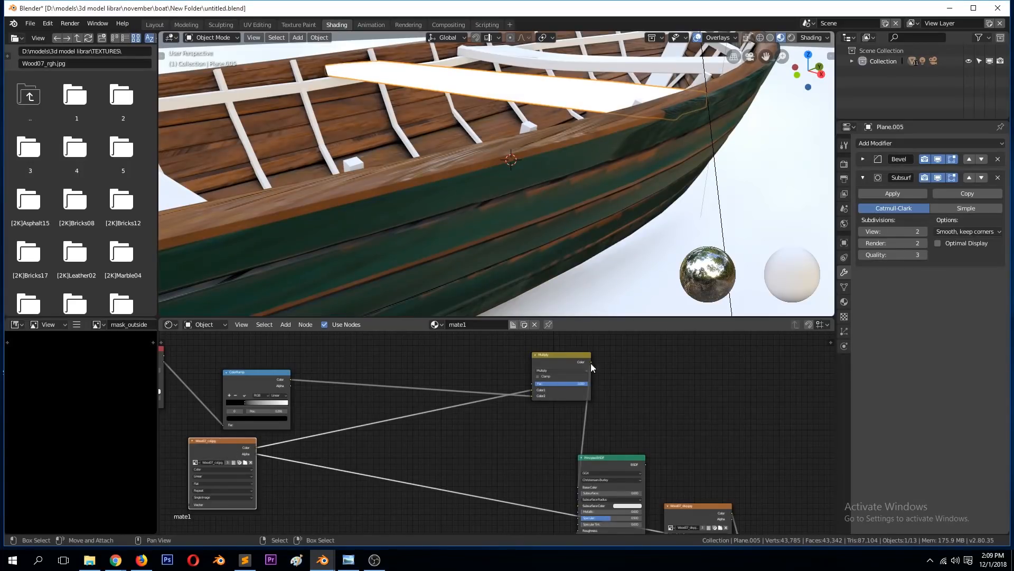
key("ctrl+s")
left_click_drag(567, 359, 464, 398)
scroll(476, 454, "down", 2)
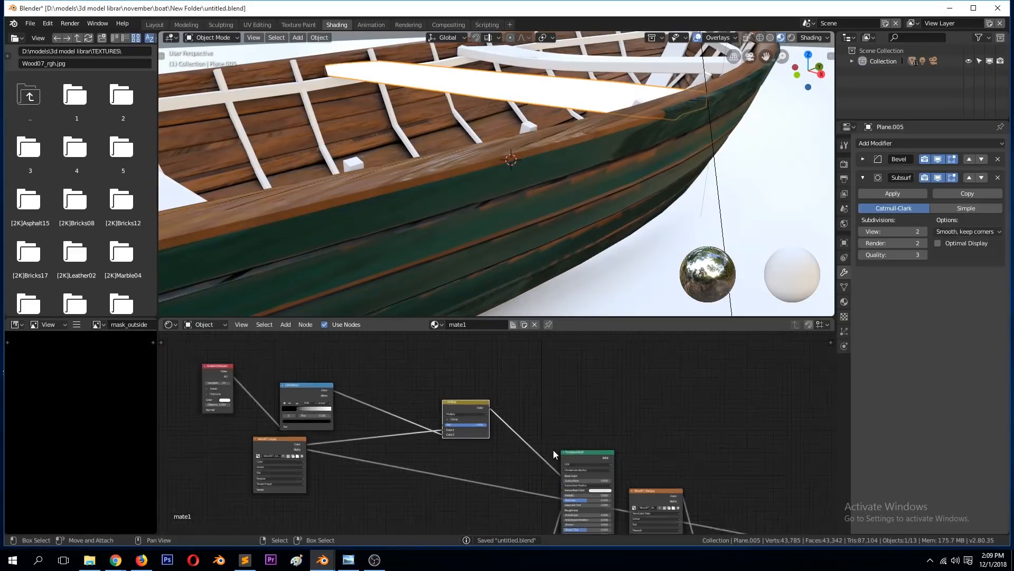
left_click_drag(569, 455, 603, 378)
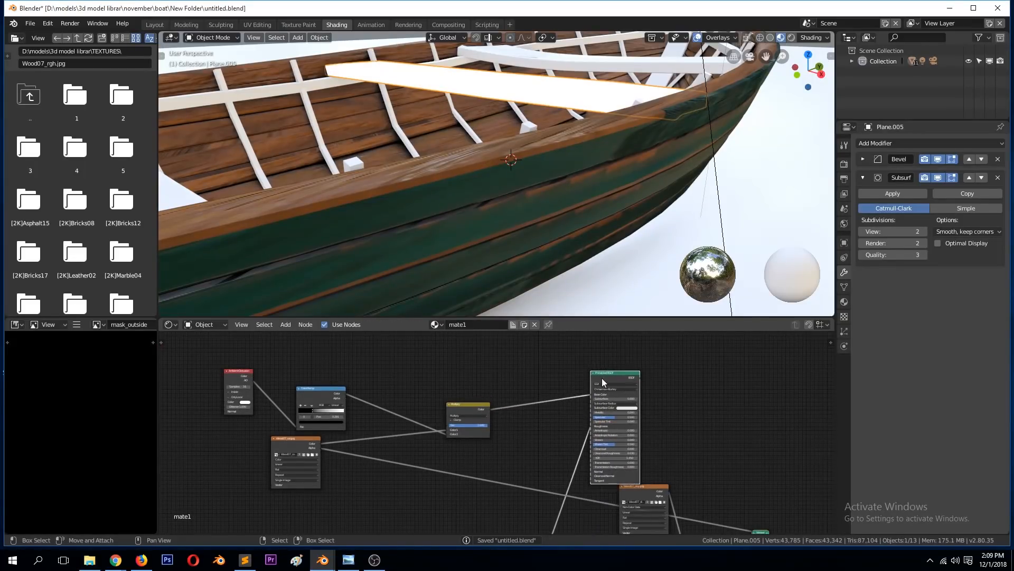
left_click_drag(471, 405, 445, 375)
left_click(444, 378, "ctrl+shift")
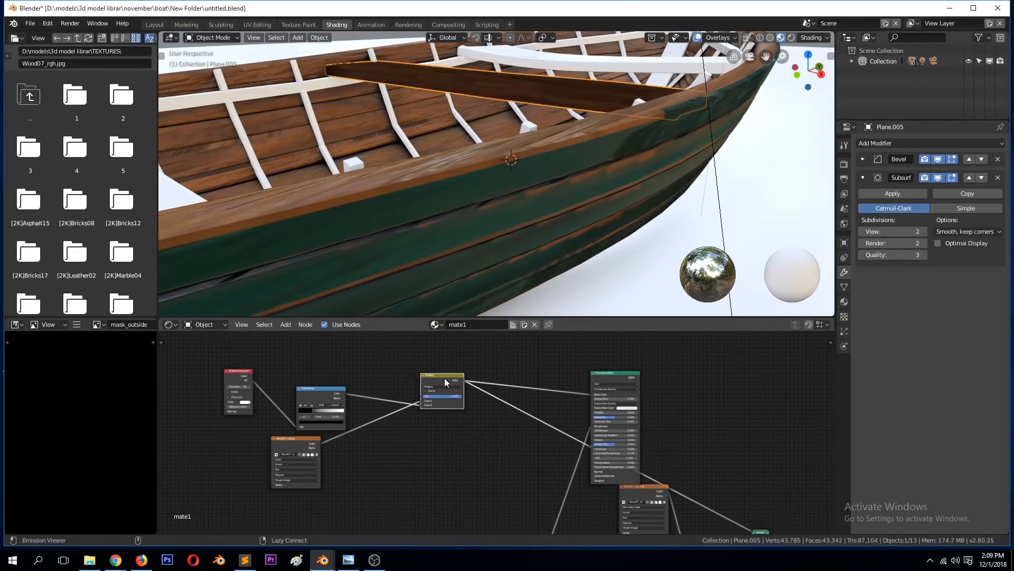
Step: Lower the Multiply node's blend factor to soften the ambient occlusion on the plank and save the file
middle_click_drag(492, 145, 473, 314)
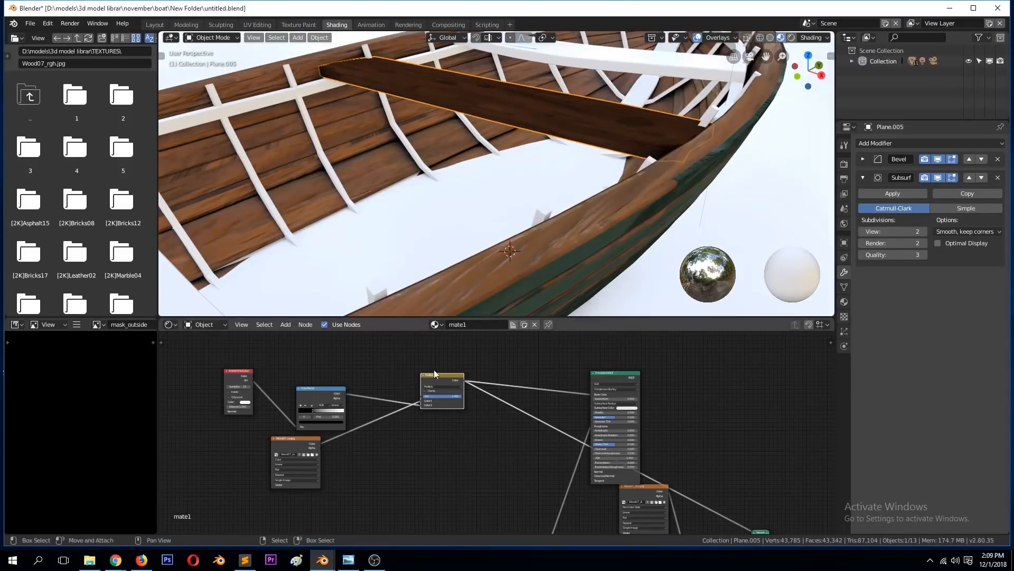
mouse_move(457, 394)
left_mouse_down()
mouse_move(440, 395)
mouse_move(483, 371)
left_mouse_up()
key("ctrl+s")
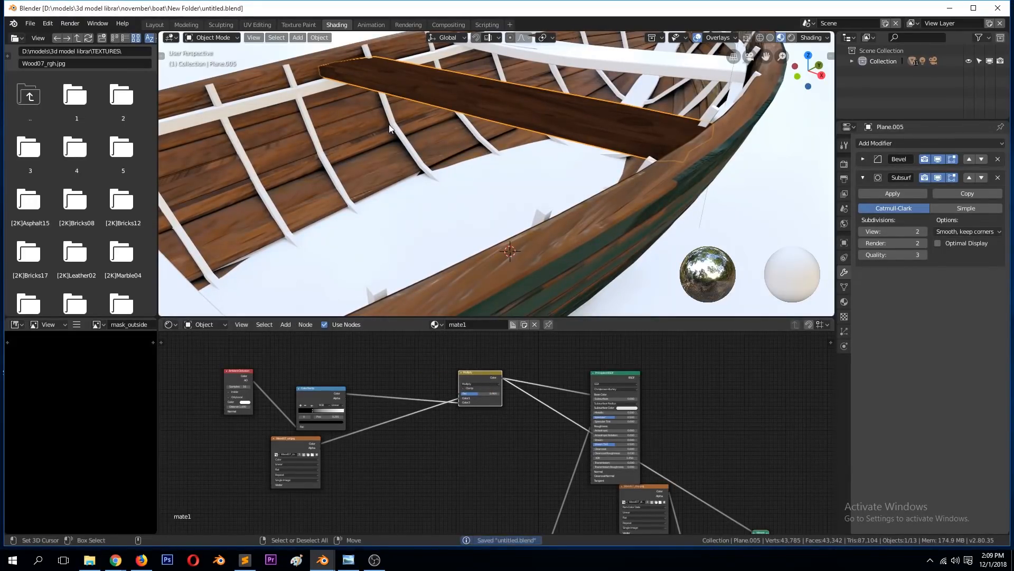
Step: Copy the RGB Curves node from the hull's base mate material and insert it between mate1's Wood07 texture and Multiply nodes
left_click(530, 253)
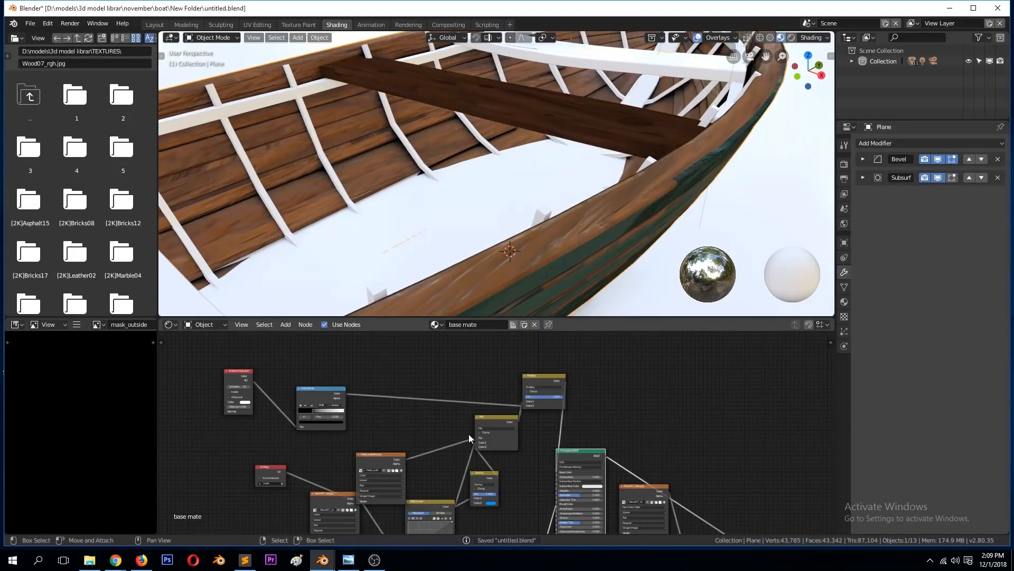
scroll(468, 433, "up", 2)
scroll(354, 470, "down", 4)
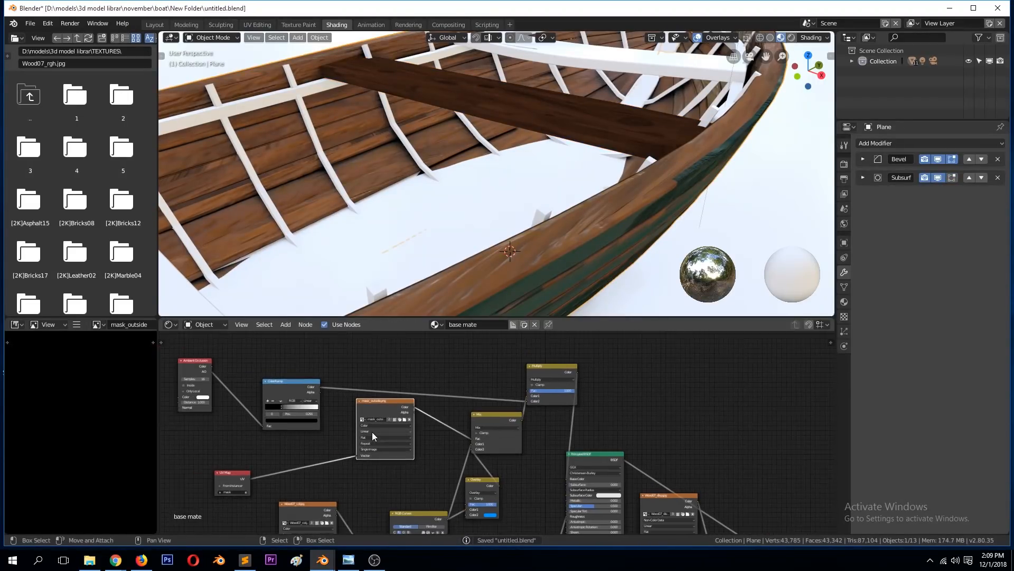
scroll(446, 497, "down", 1)
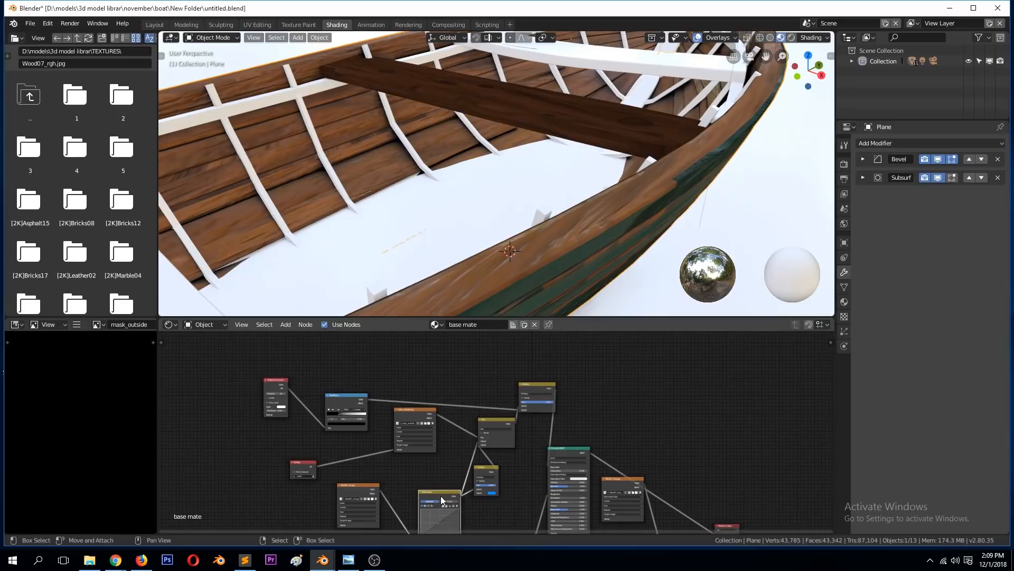
middle_click_drag(441, 495, 498, 408)
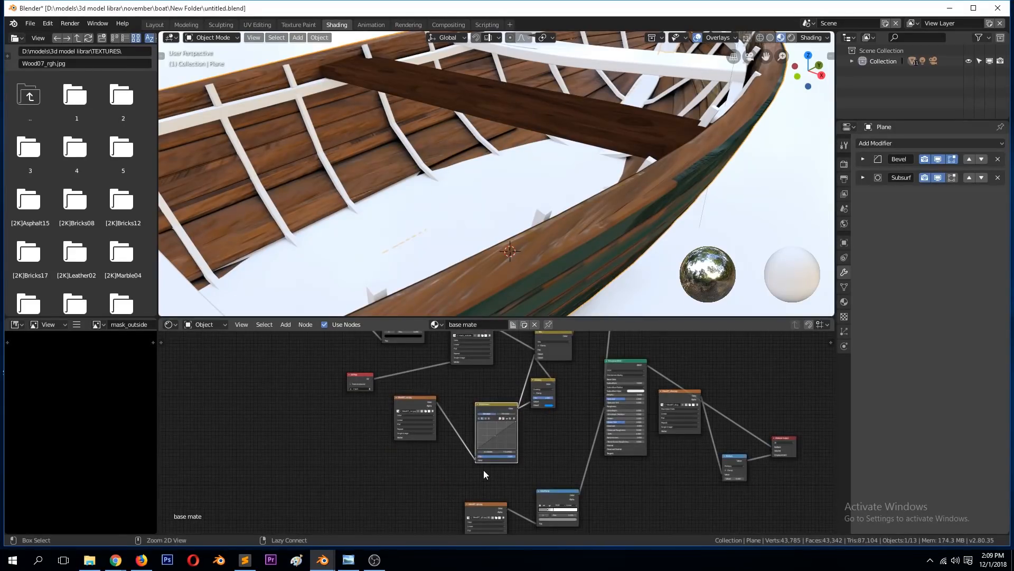
left_click(658, 152)
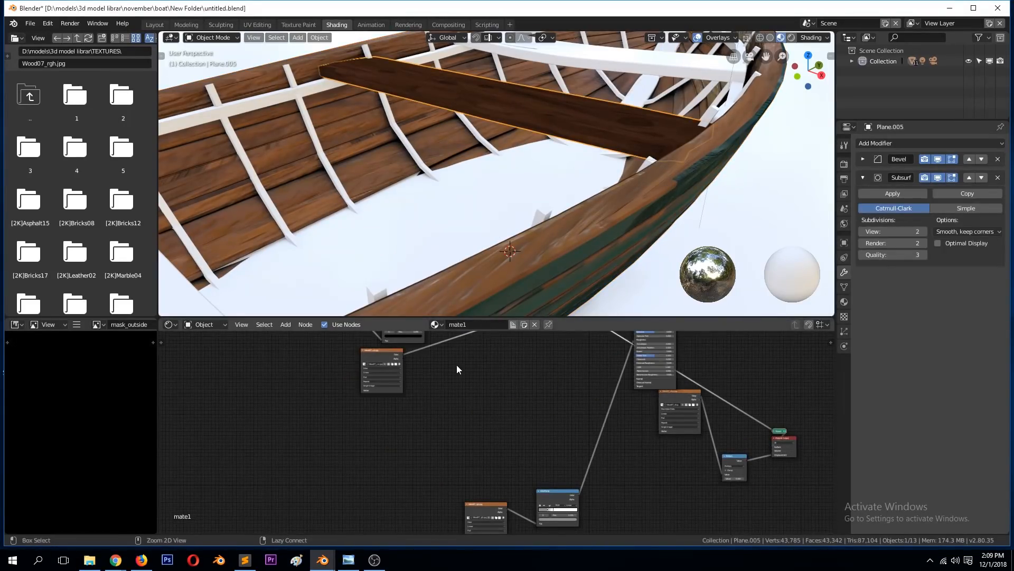
left_click_drag(496, 404, 455, 332)
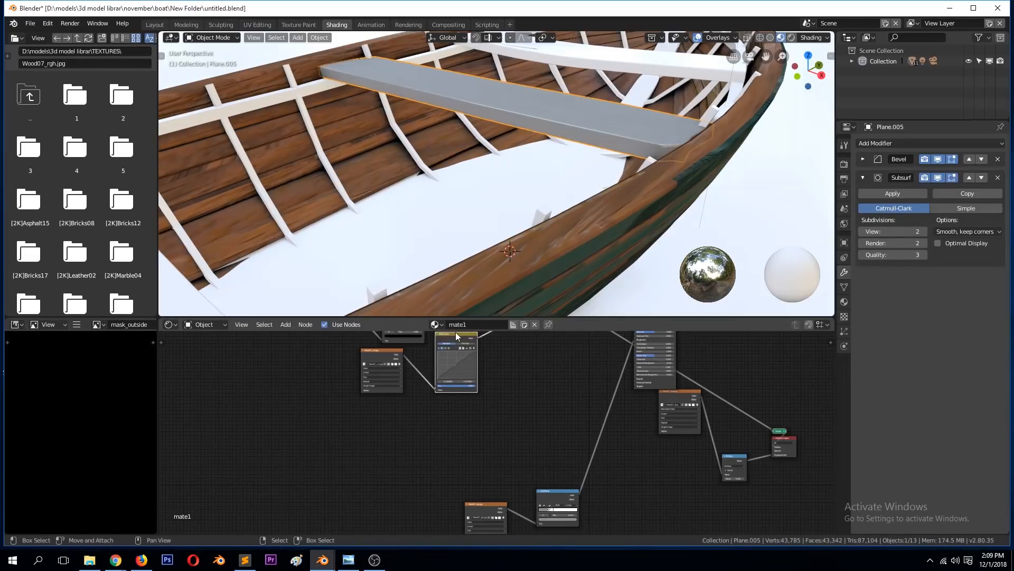
Step: Deselect the seat plank, inspect its brighter wood and raise the Multiply node's factor to 1.000
key("alt+a")
scroll(525, 123, "down", 5)
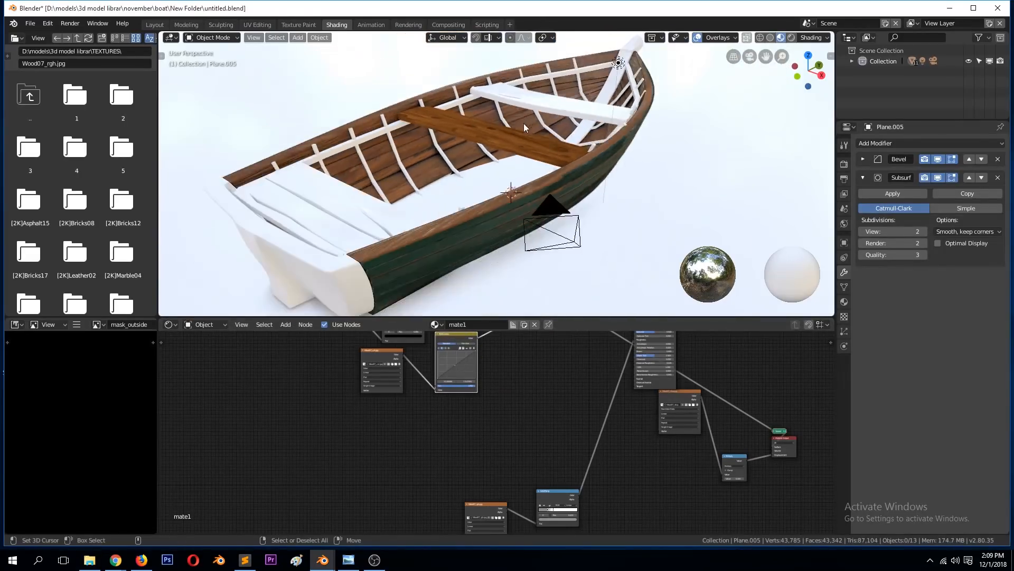
middle_click_drag(524, 122, 464, 150)
scroll(467, 148, "up", 1)
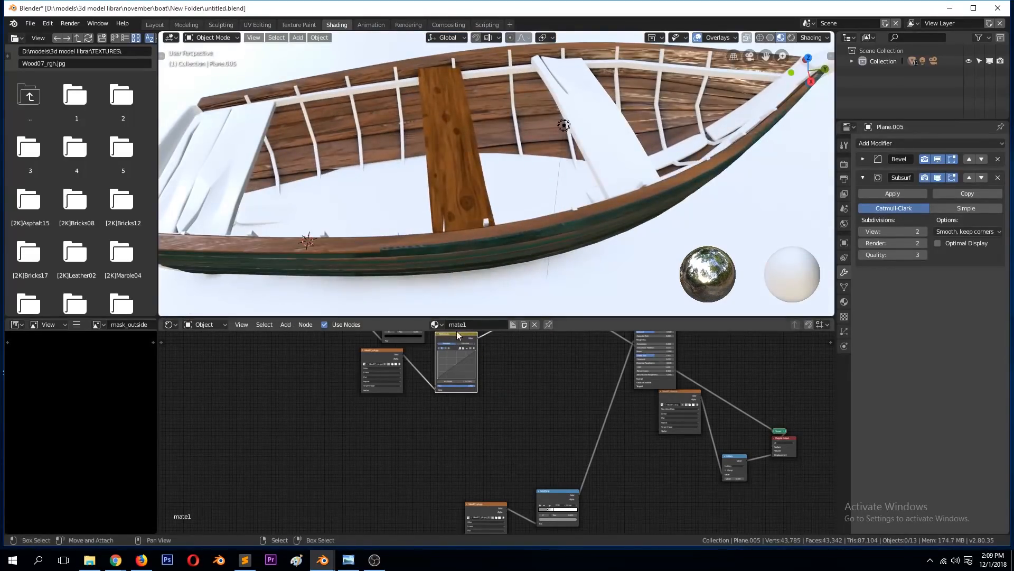
scroll(479, 373, "down", 3)
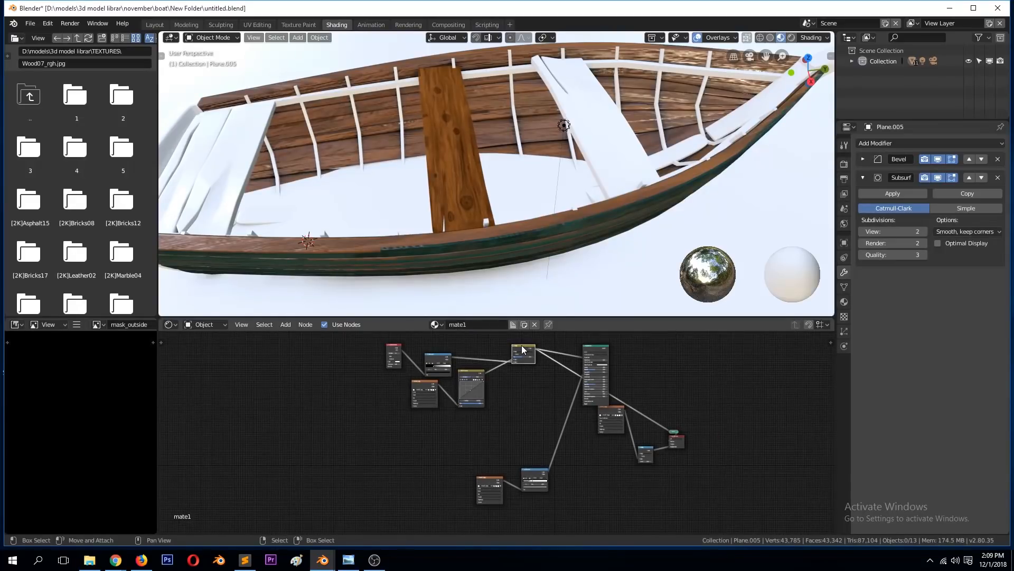
middle_click_drag(521, 344, 448, 402)
scroll(509, 458, "up", 4)
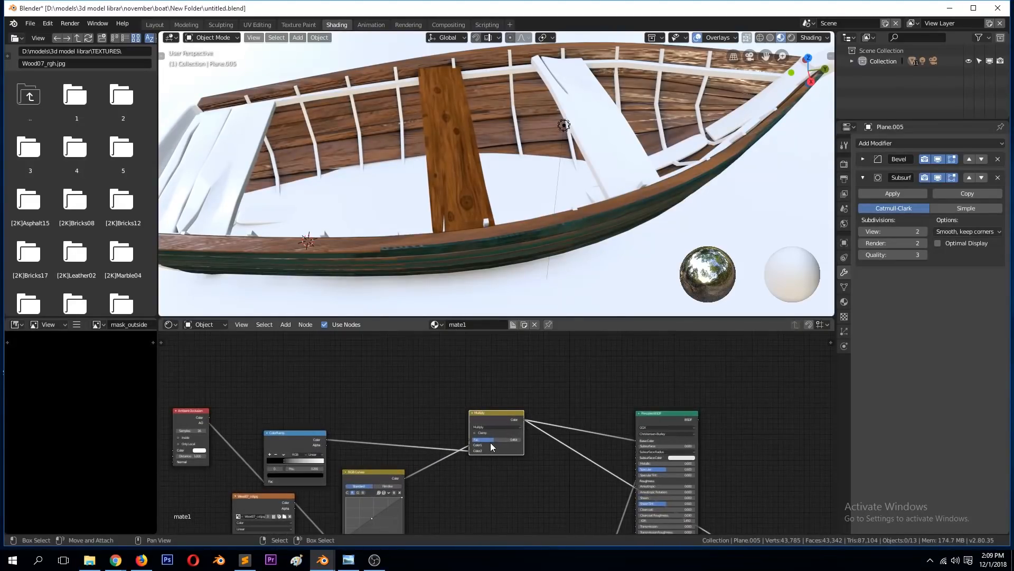
left_click_drag(494, 439, 521, 439)
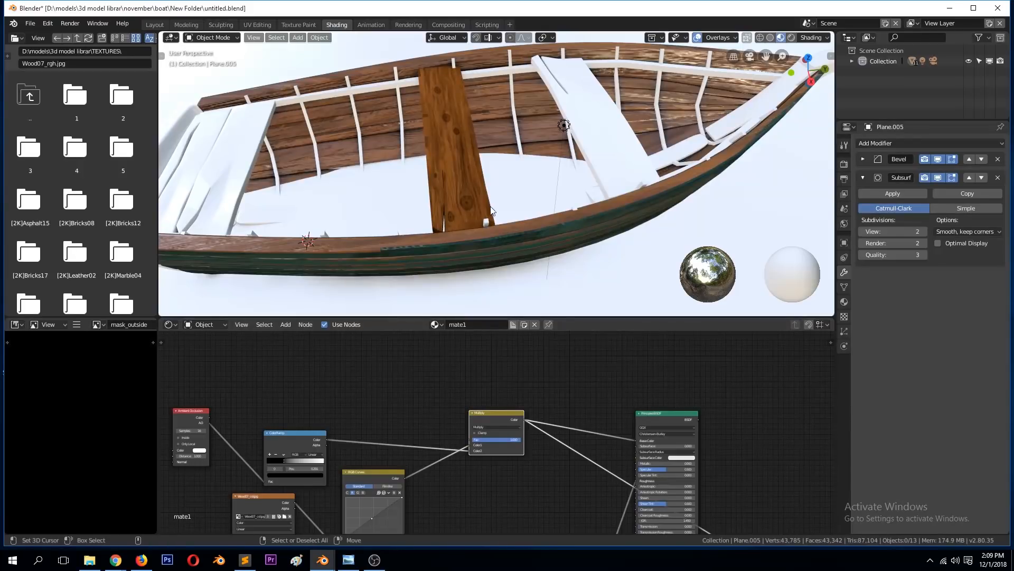
Step: Save the file and inspect the textured seat plank against the whole boat
scroll(481, 215, "down", 6)
key("ctrl+s")
middle_click_drag(415, 202, 529, 145)
middle_click_drag(443, 160, 401, 152)
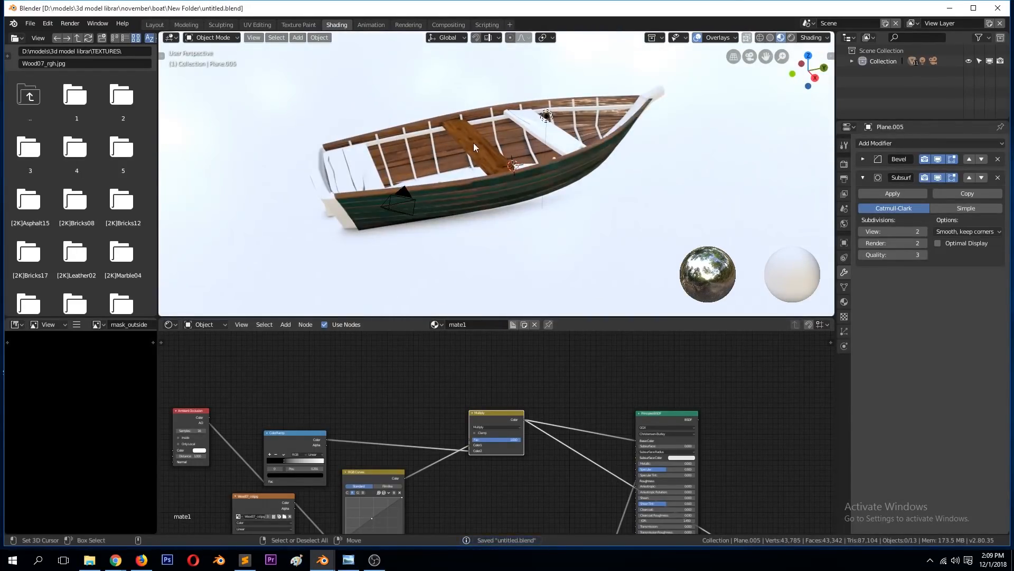
Step: Link the middle seat plank's mate1 material to the two stern seat planks and the transom
middle_click_drag(505, 134, 508, 121)
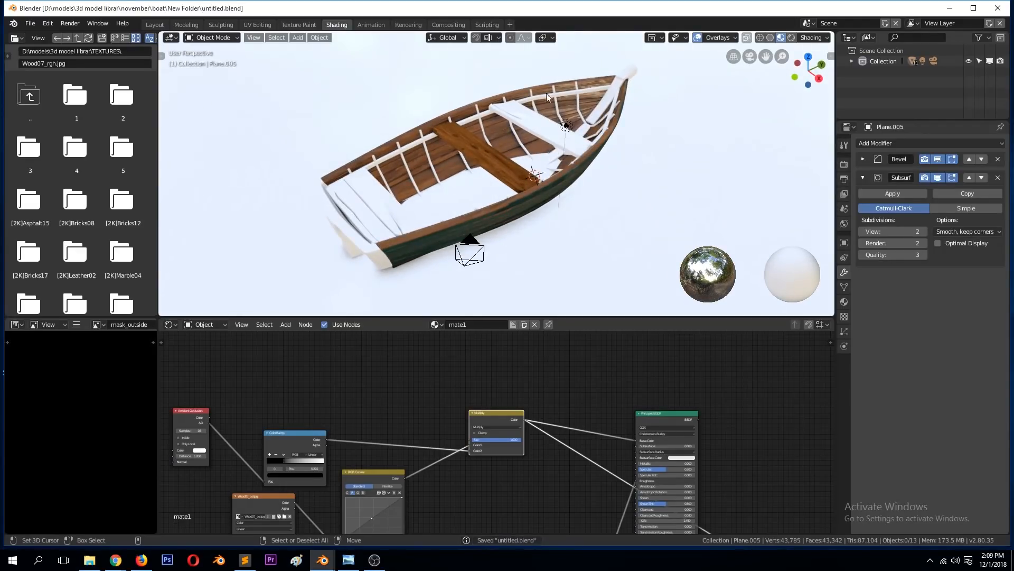
scroll(496, 153, "up", 3)
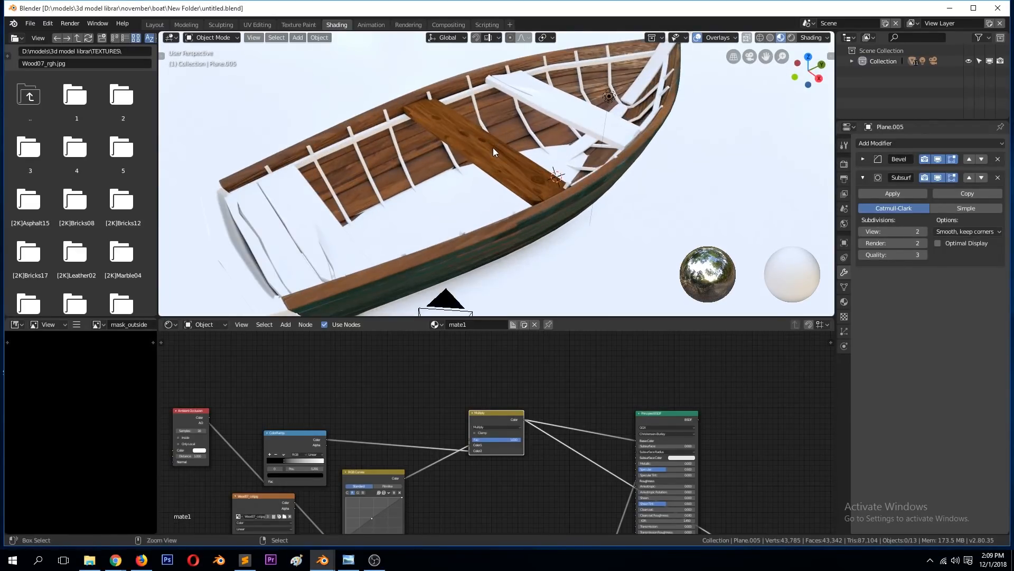
middle_click_drag(501, 151, 476, 144)
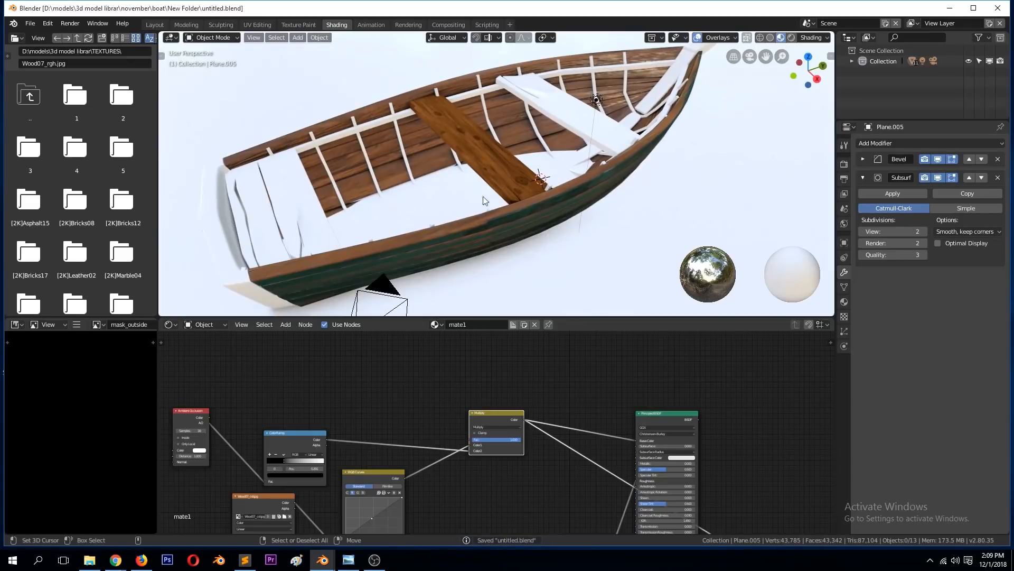
left_click(277, 212)
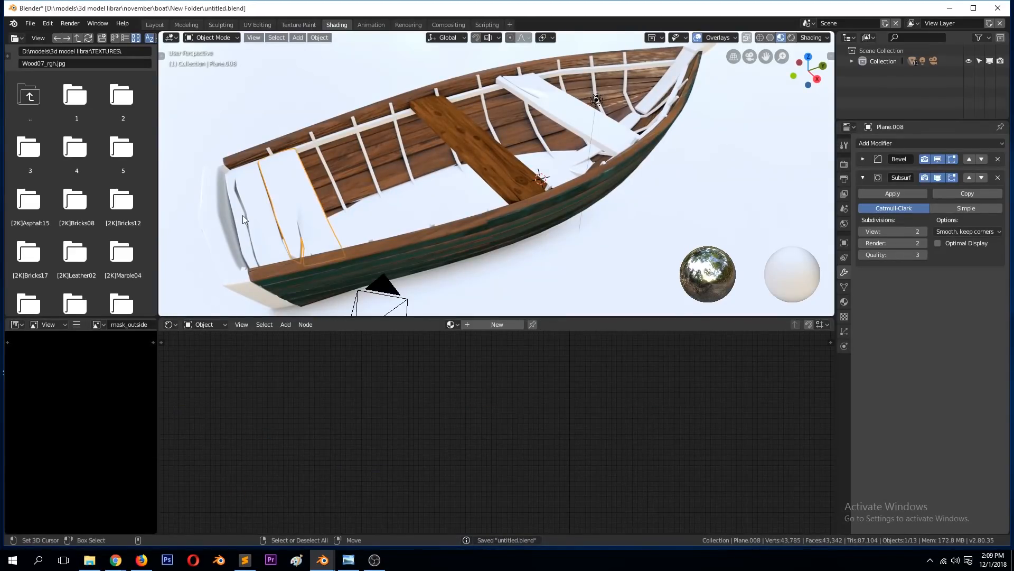
left_click(243, 215, "shift")
left_click(261, 201, "shift")
left_click(350, 144, "shift")
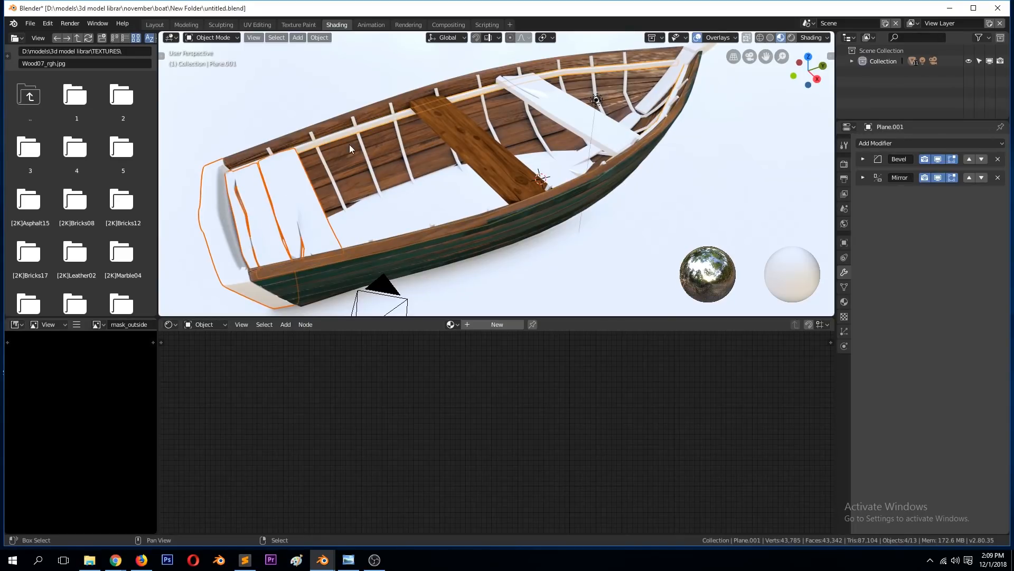
left_click(360, 141, "shift")
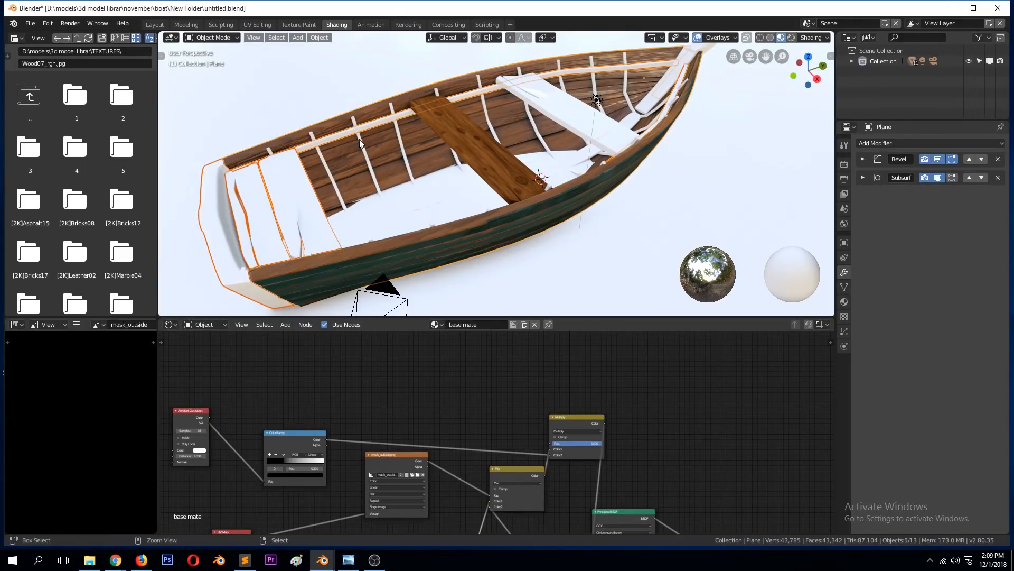
left_click(420, 139, "shift")
right_click(295, 179)
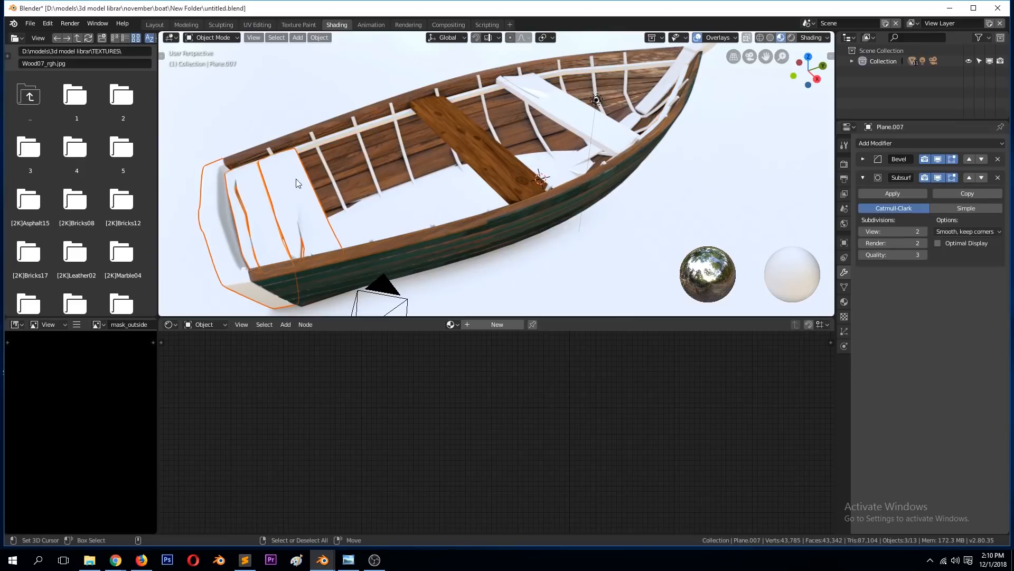
right_click(250, 199, "shift")
right_click(223, 205, "shift")
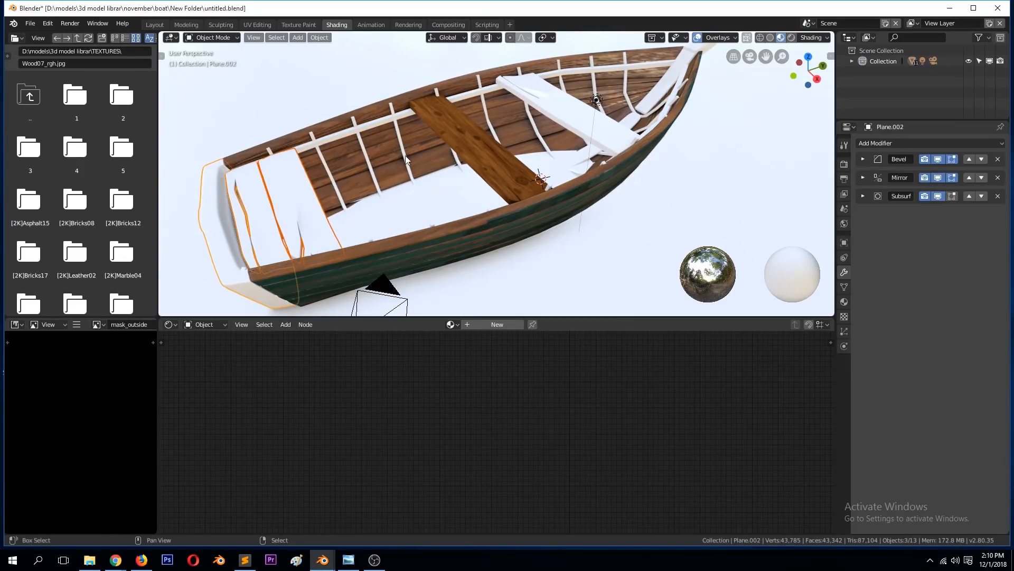
right_click(477, 137, "shift")
key("ctrl+l")
mouse_move(473, 138)
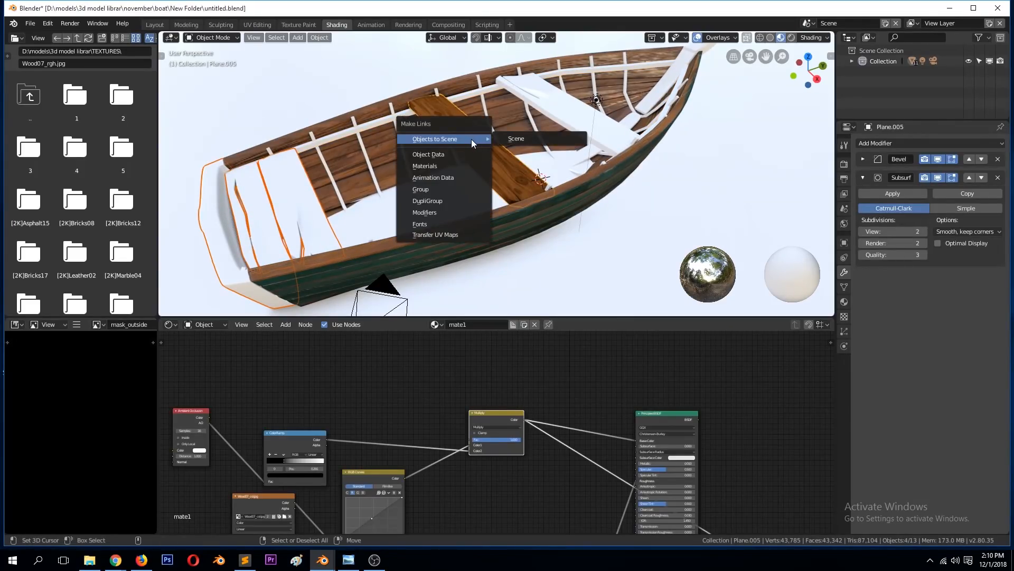
left_click(445, 167)
key("alt+a")
Step: Link the middle seat plank's mate1 material to the white seat plank near the bow
middle_click_drag(446, 167, 529, 119)
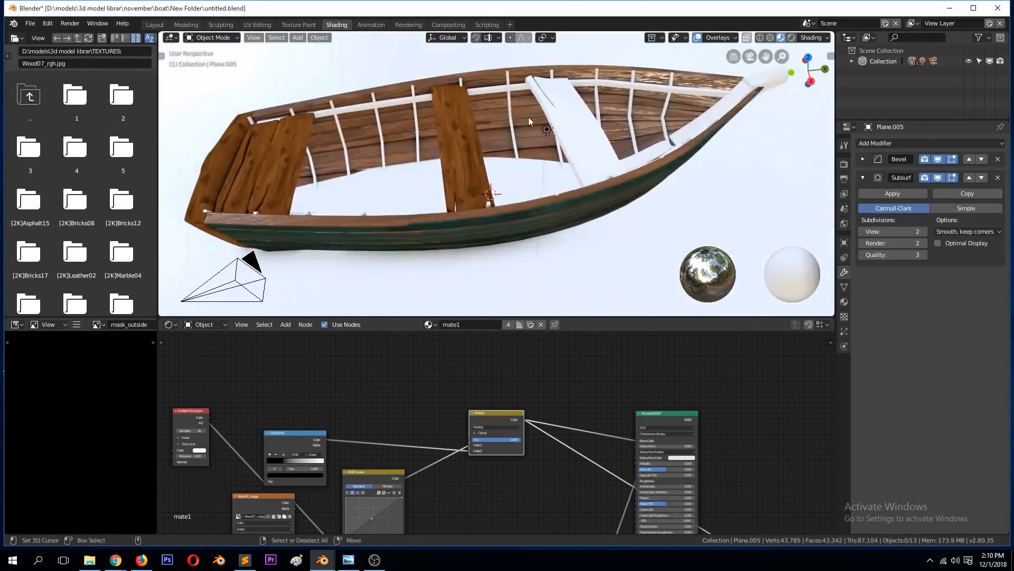
left_click(529, 116)
left_click(465, 125, "shift")
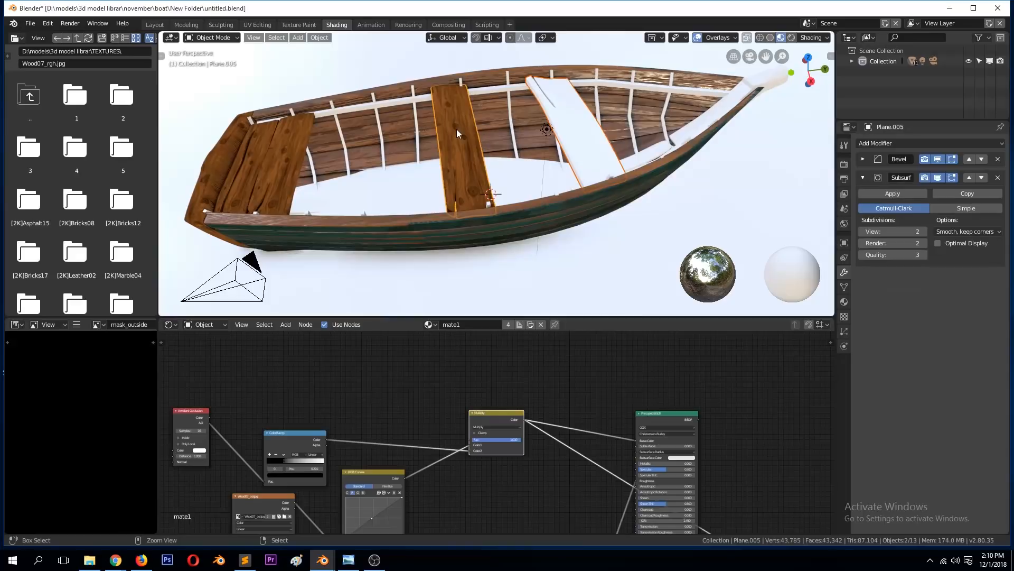
key("ctrl+l")
left_click(455, 131)
key("alt+a")
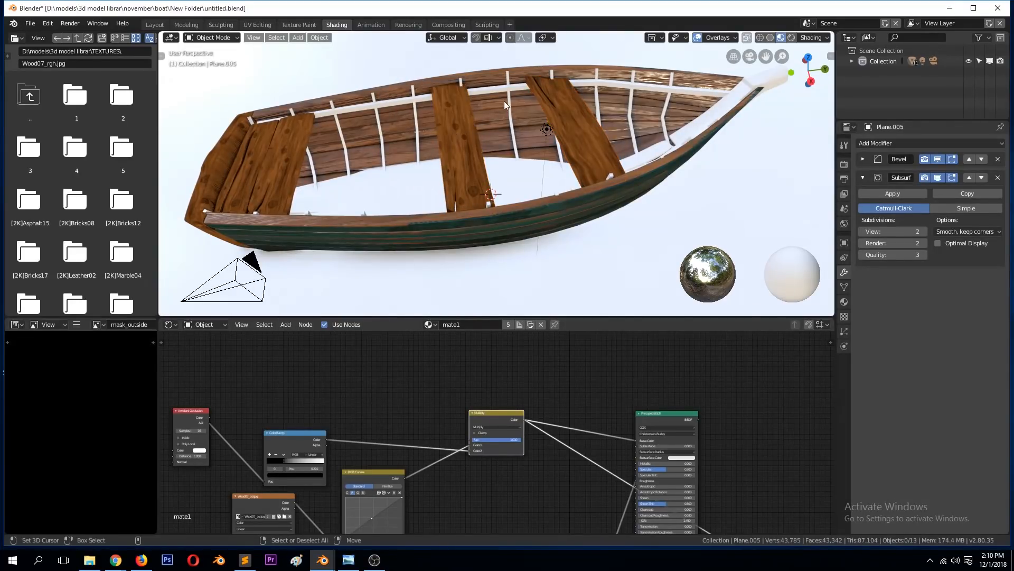
Step: Link the mate1 material from the front seat plank to the white rail along the inside of the hull
left_click(508, 91)
left_click(512, 86)
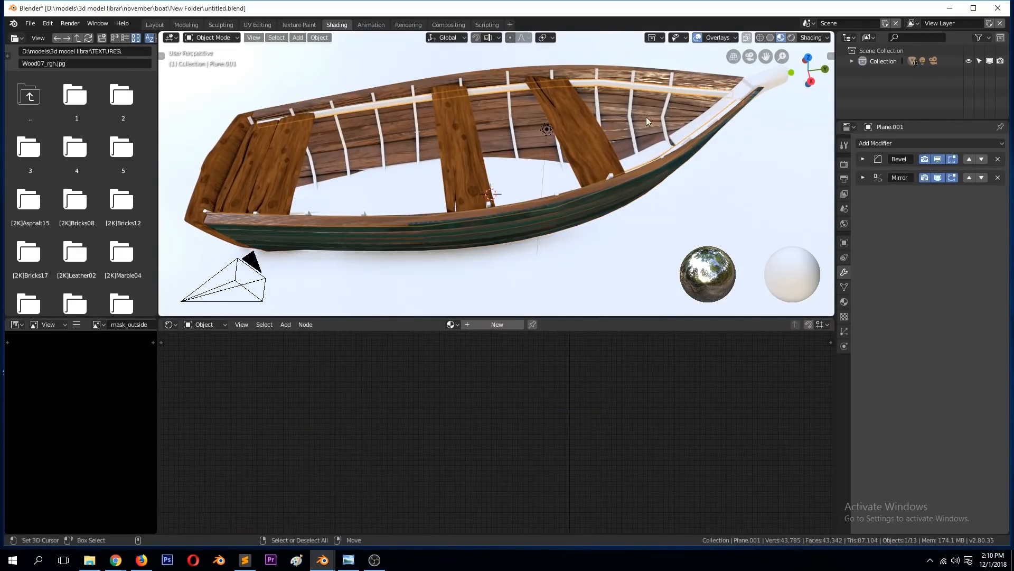
left_click(566, 147, "shift")
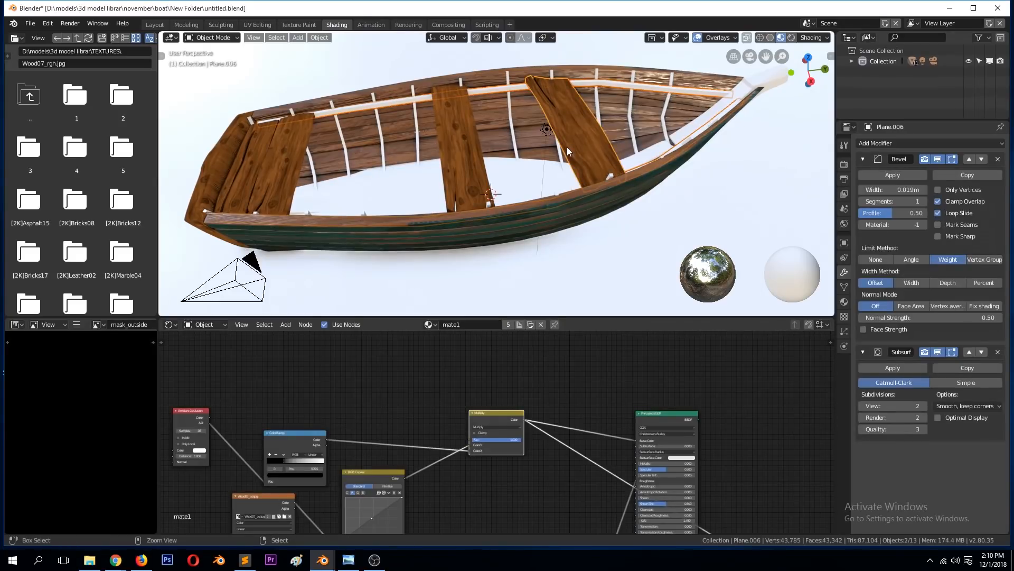
key("ctrl+l")
left_click(566, 146)
key("alt+a")
Step: Link the front seat plank's mate1 material to the white ribs inside the hull and save the file
middle_click_drag(566, 148, 609, 100)
left_click(624, 78)
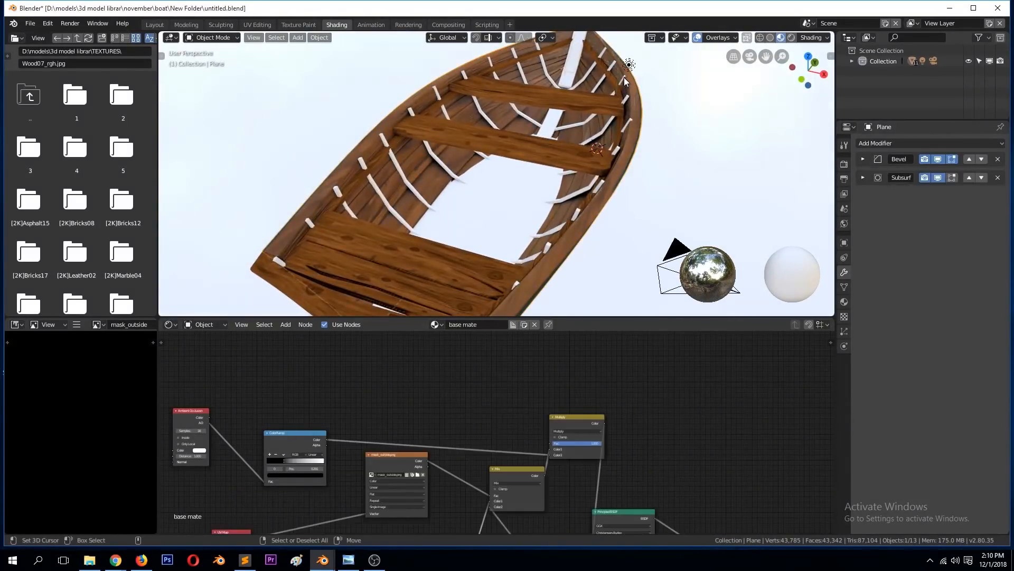
left_click(609, 87)
left_click(531, 101, "shift")
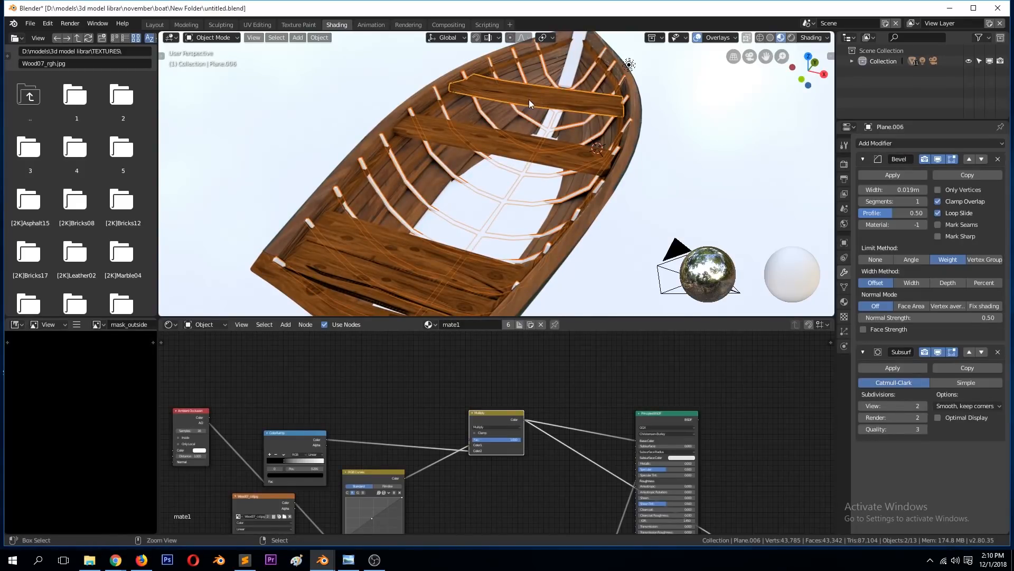
key("ctrl+l")
left_click(528, 99)
key("alt+a")
key("ctrl+s")
Step: Select the white stem piece at the bow and assign the existing mate1 material to it
middle_click_drag(525, 110, 490, 119)
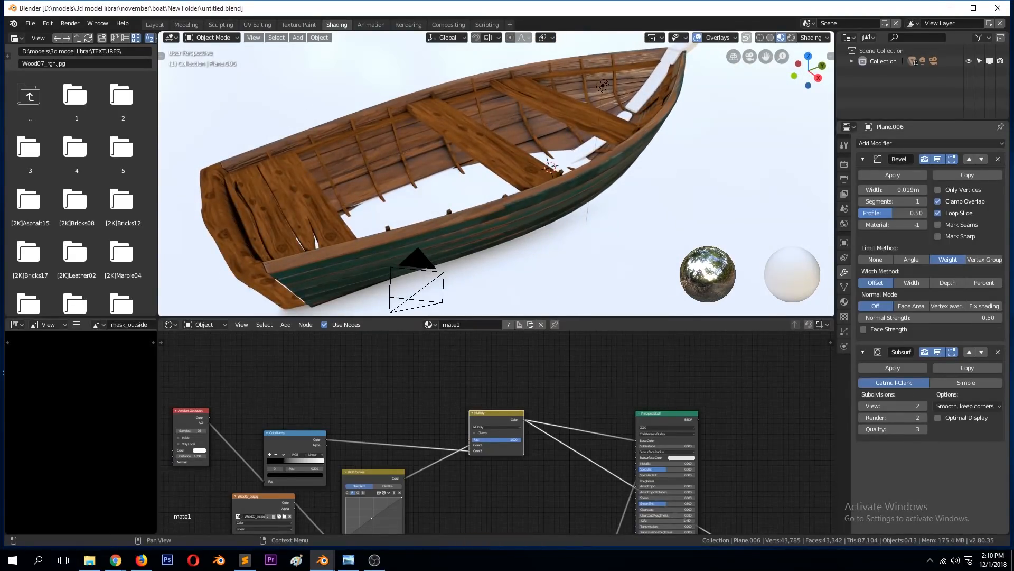
left_click(673, 157)
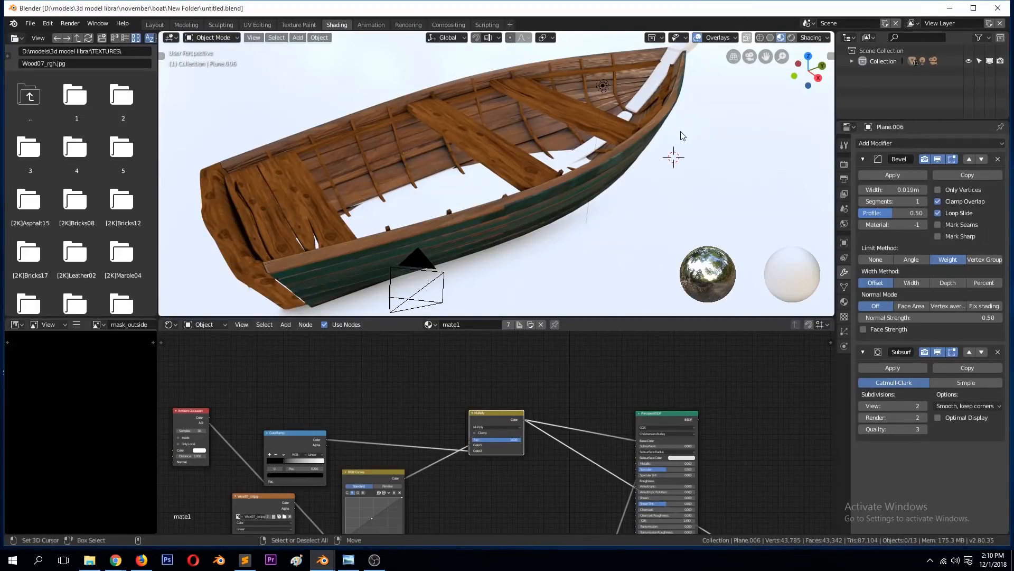
right_click(636, 151)
middle_click_drag(602, 132, 546, 140)
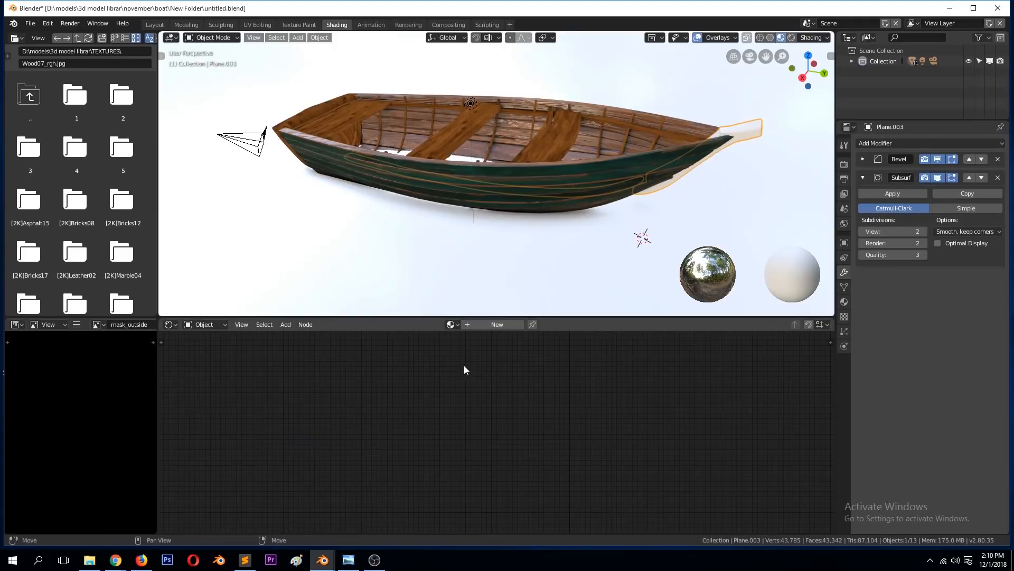
left_click(451, 324)
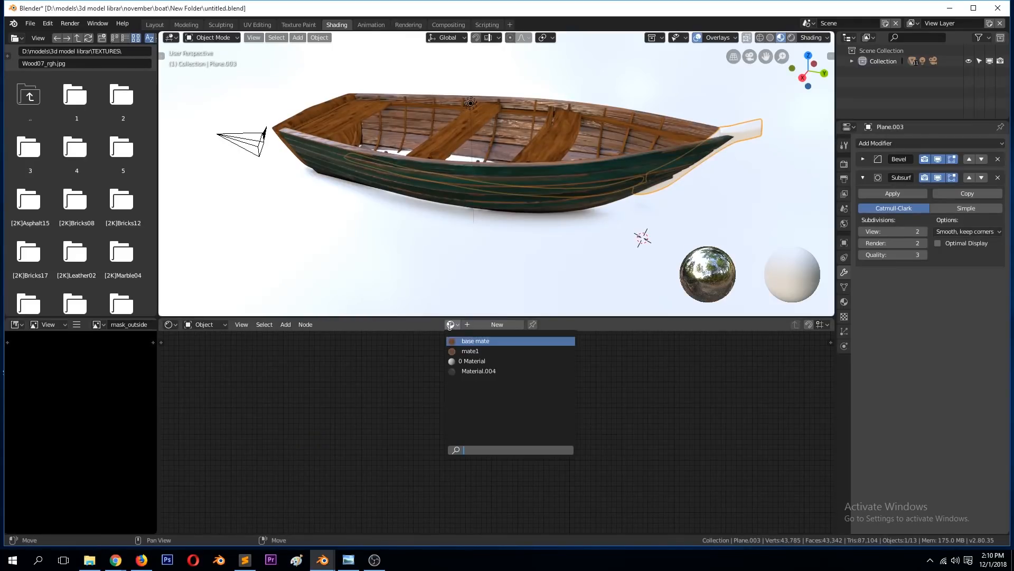
left_click(470, 351)
Step: Save the file, select a stern seat plank and connect mate1's Principled BSDF directly to the Material Output in place of the Multiply preview
scroll(533, 421, "down", 5)
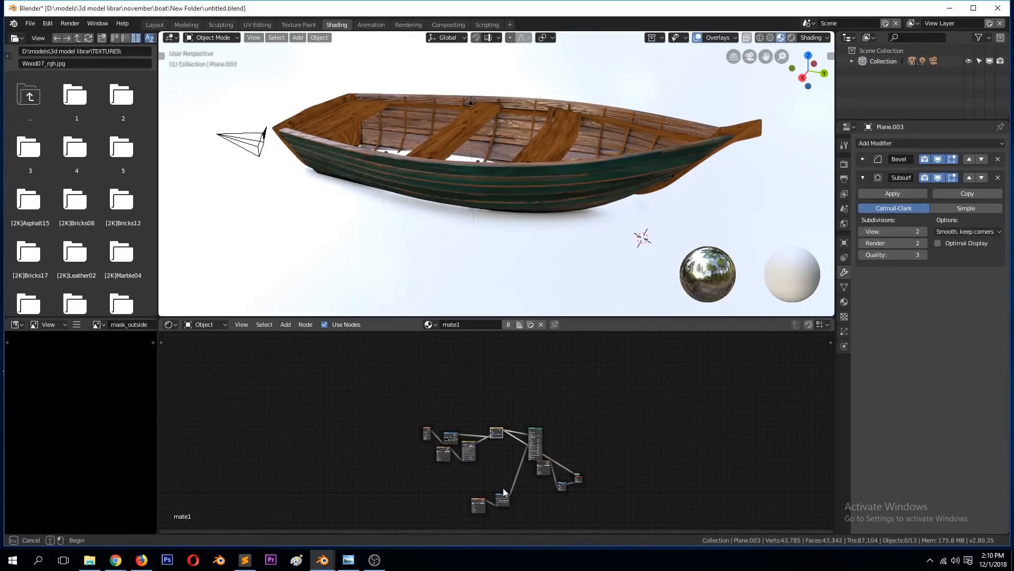
left_click_drag(502, 496, 470, 470)
scroll(501, 458, "up", 7)
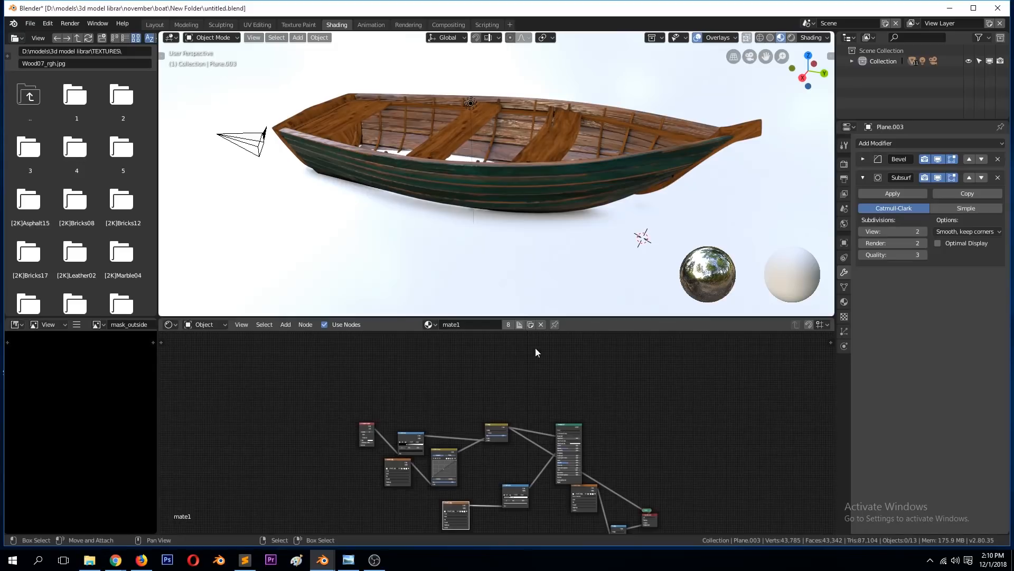
scroll(473, 117, "up", 3)
middle_click_drag(473, 117, 502, 156)
key("ctrl+s")
left_click(502, 156)
left_click(573, 429)
left_click(573, 429, "ctrl+shift")
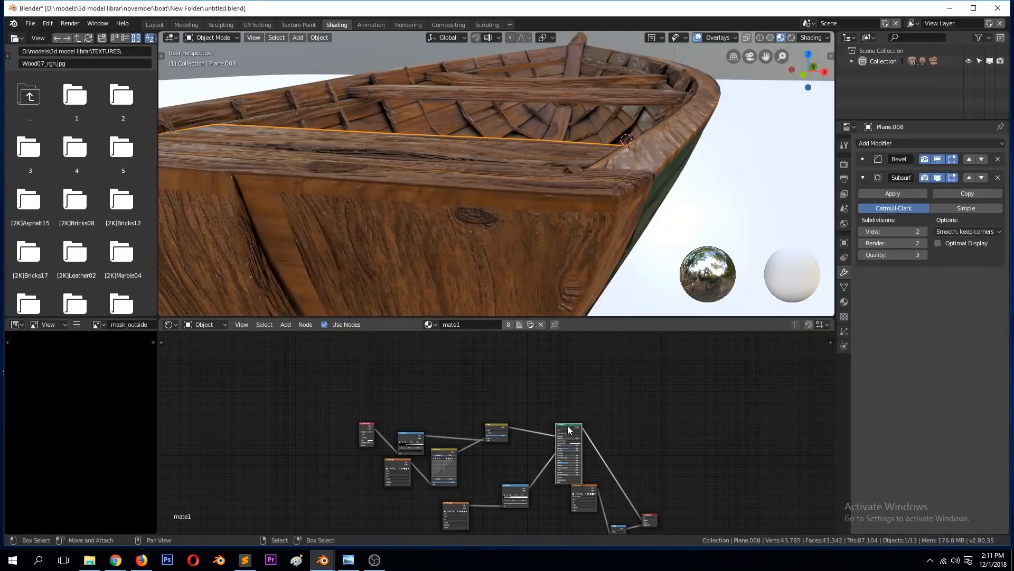
Step: Deselect the stern plank, save the file and inspect the wood surface around the whole boat
middle_click_drag(574, 123, 588, 151)
scroll(503, 164, "down", 3)
key("alt+a")
key("ctrl+s")
scroll(467, 134, "up", 3)
key("ctrl+s")
scroll(600, 150, "down", 4)
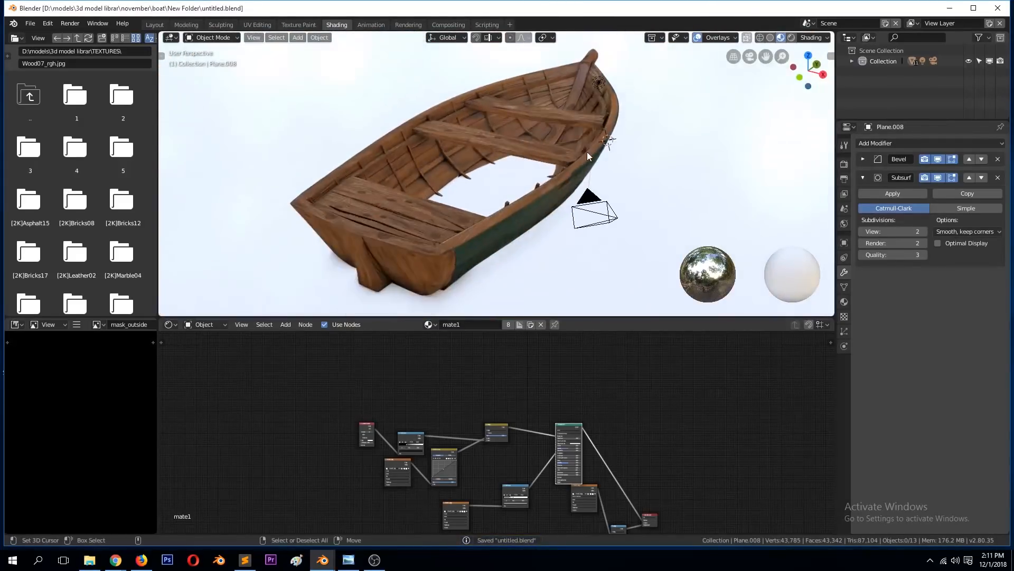
scroll(329, 99, "up", 4)
middle_click_drag(260, 206, 479, 204)
scroll(616, 211, "down", 2)
middle_click_drag(614, 221, 432, 216)
key("ctrl+s")
scroll(432, 215, "down", 1)
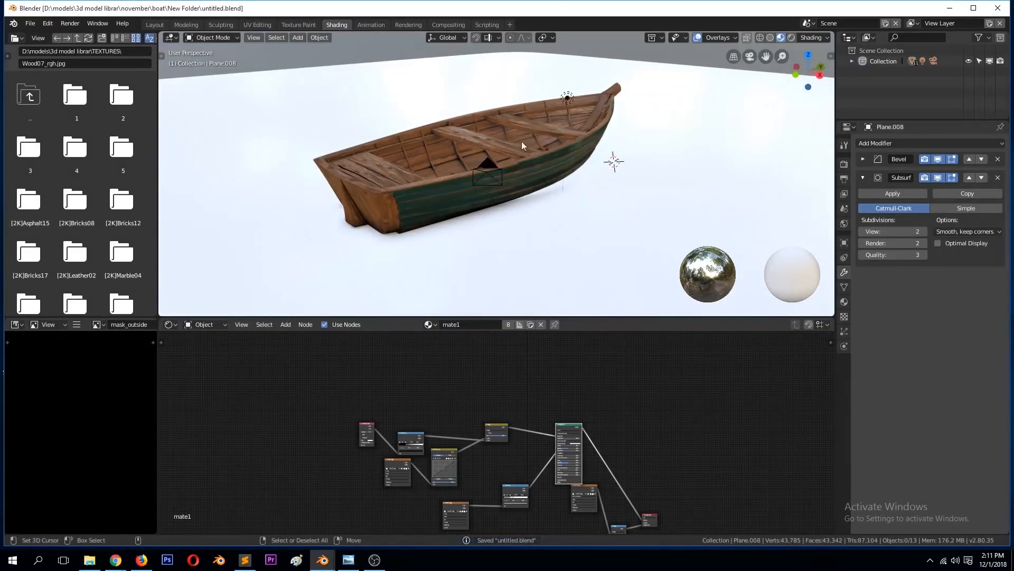
Step: Select the light and, in right view, move it about 25.5 m along Y and 11.7 m along Z
left_click(567, 97)
left_click(568, 99)
left_click(570, 98)
left_click(570, 98)
left_click(570, 98)
middle_click_drag(569, 98, 550, 75)
left_click(550, 78)
key("KP_3")
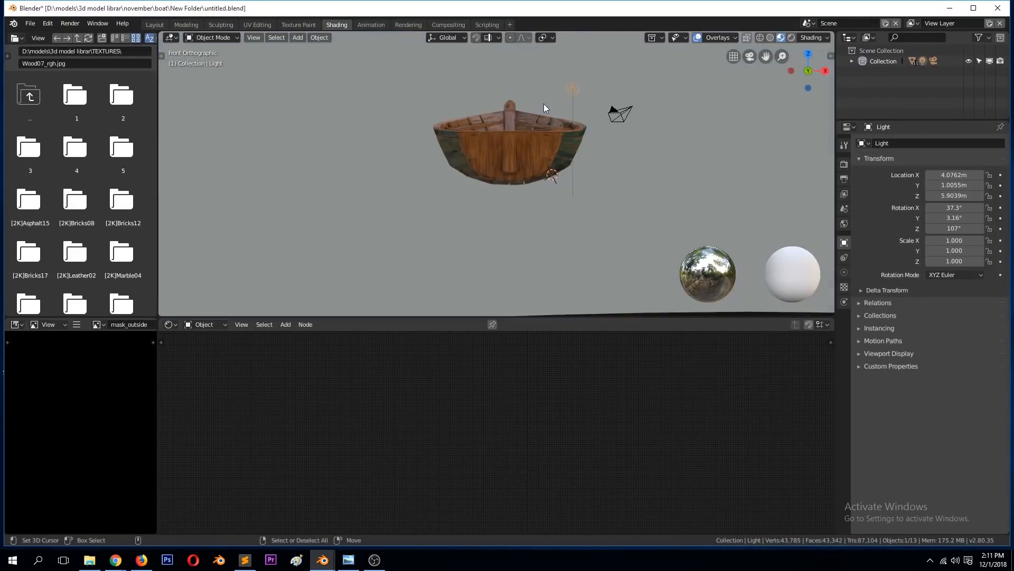
scroll(542, 144, "down", 5)
key("g")
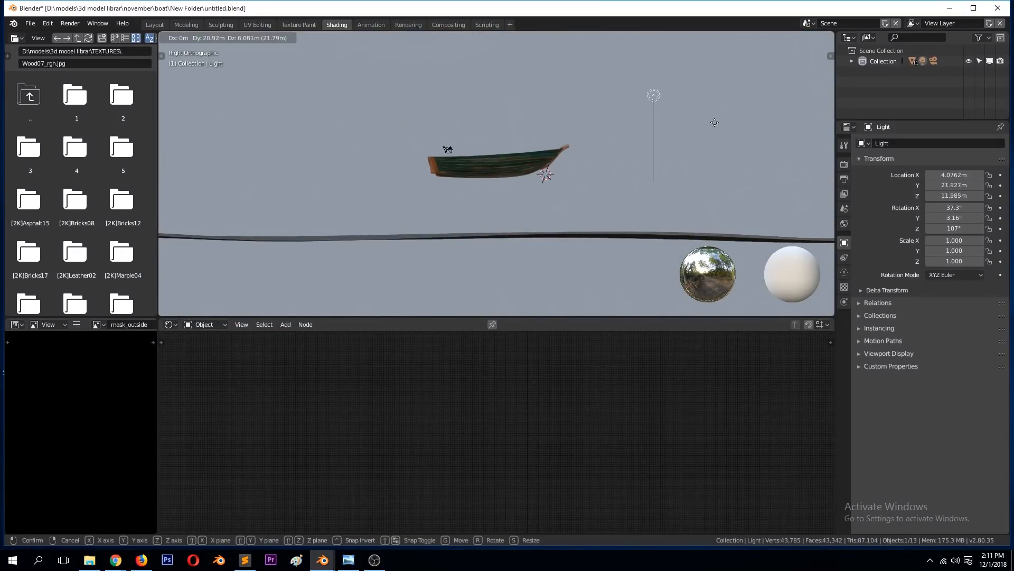
left_click(737, 86)
Step: Change the light to Sun and rotate it about 31.7° in right view and 20° in top view
left_click(843, 272)
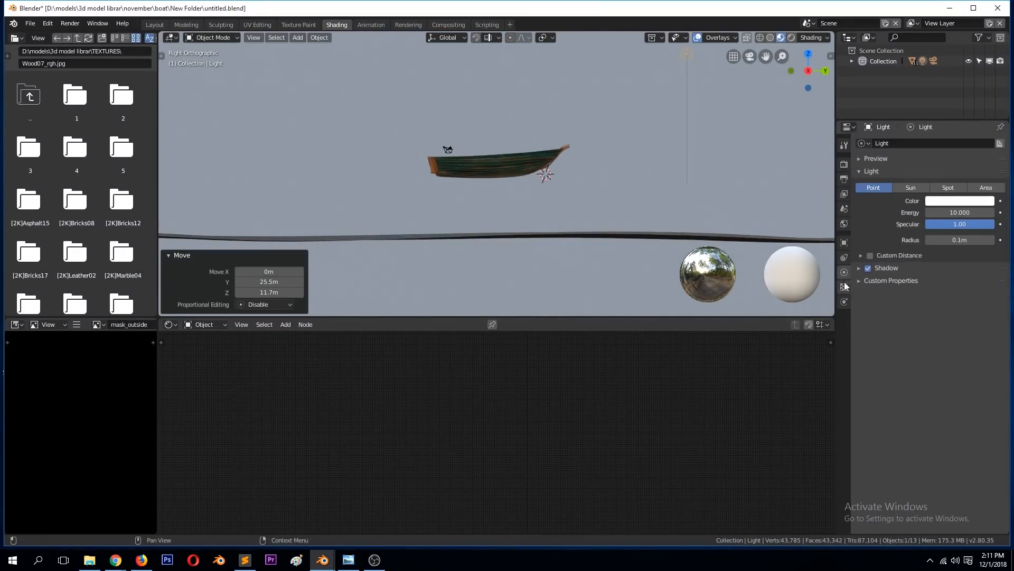
left_click(911, 188)
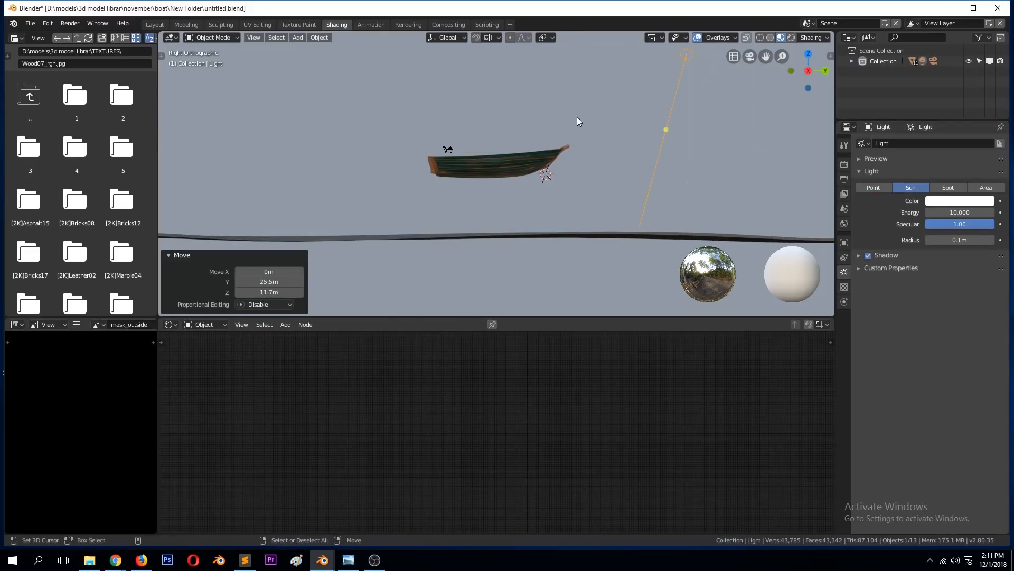
key("r")
left_click(426, 103)
key("KP_7")
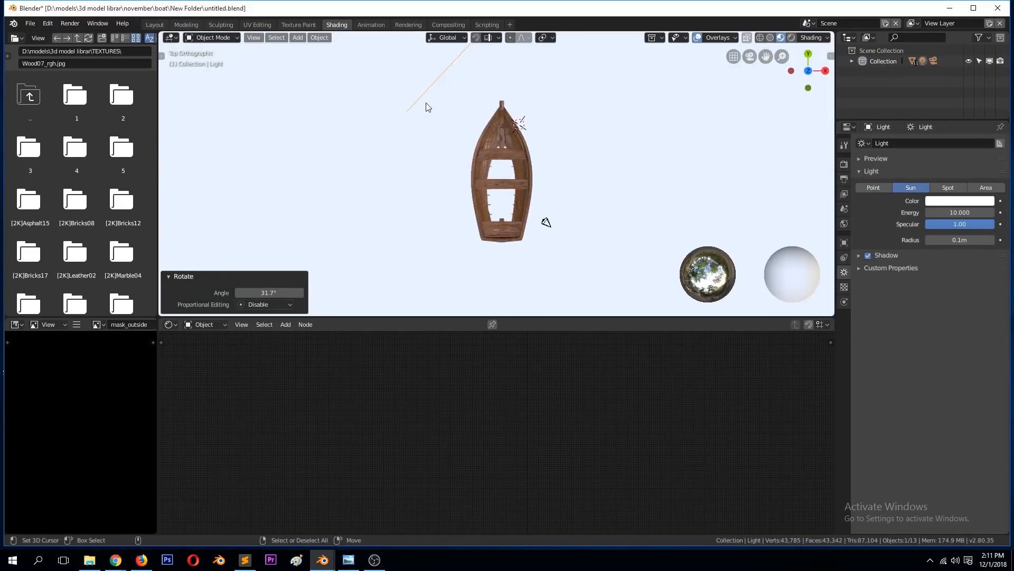
type("r20")
key("Return")
Step: Enable Scene Lights in the viewport shading, deselect the light and save the file
left_click(820, 37)
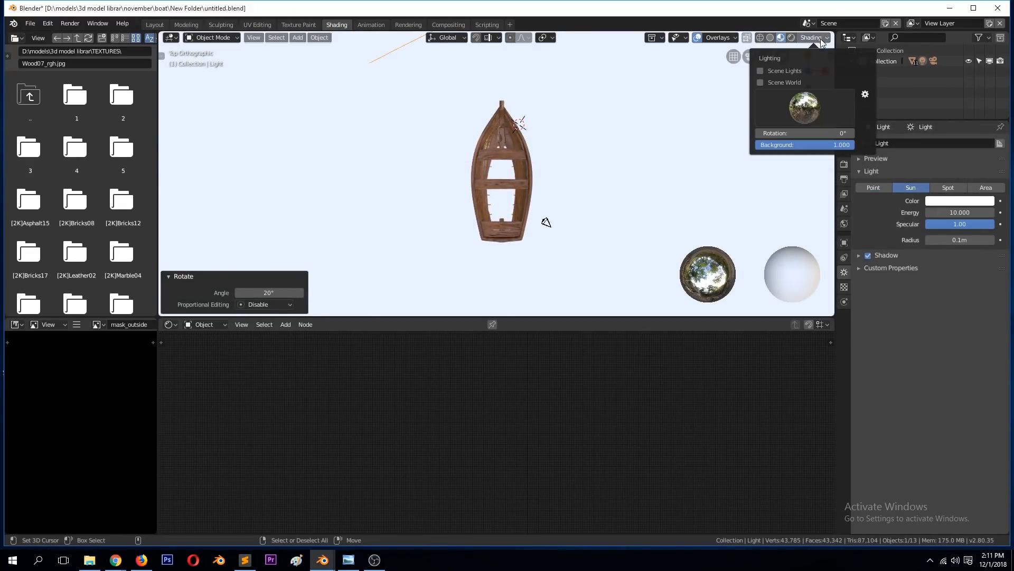
left_click(760, 72)
mouse_move(604, 182)
middle_mouse_down()
mouse_move(511, 93)
mouse_move(511, 122)
mouse_move(555, 117)
mouse_move(568, 128)
middle_mouse_up()
scroll(511, 122, "up", 6)
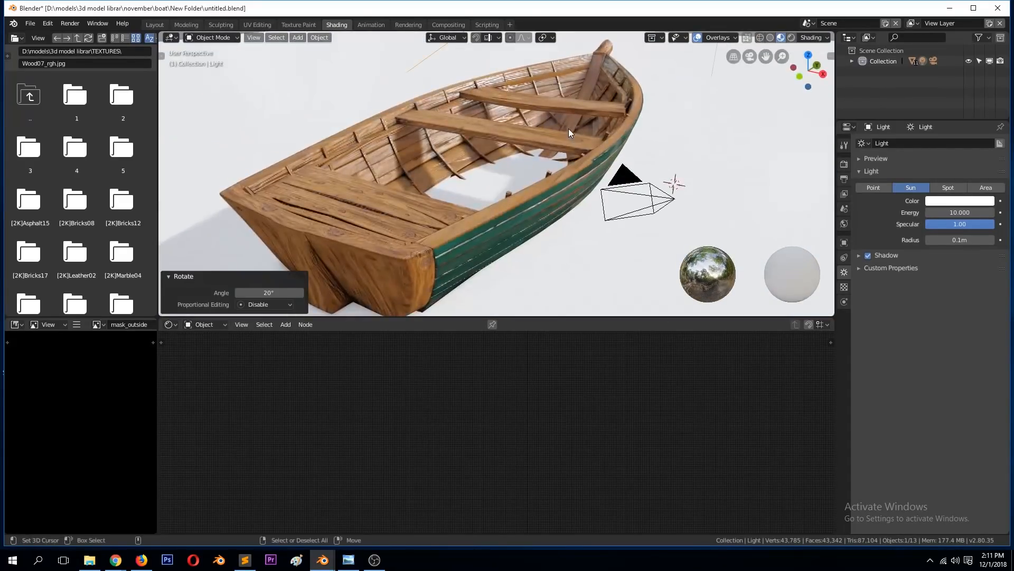
key("alt+a")
key("ctrl+s")
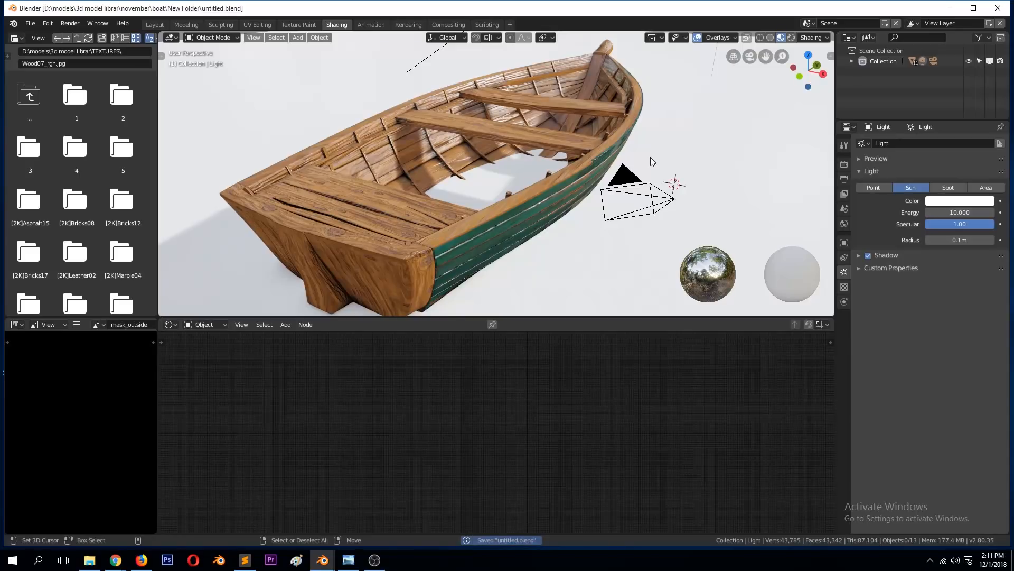
Step: Inspect the sunlit boat from its green-painted side and save the file
scroll(651, 156, "down", 3)
scroll(652, 154, "up", 3)
middle_click_drag(652, 155, 423, 155)
key("ctrl+s")
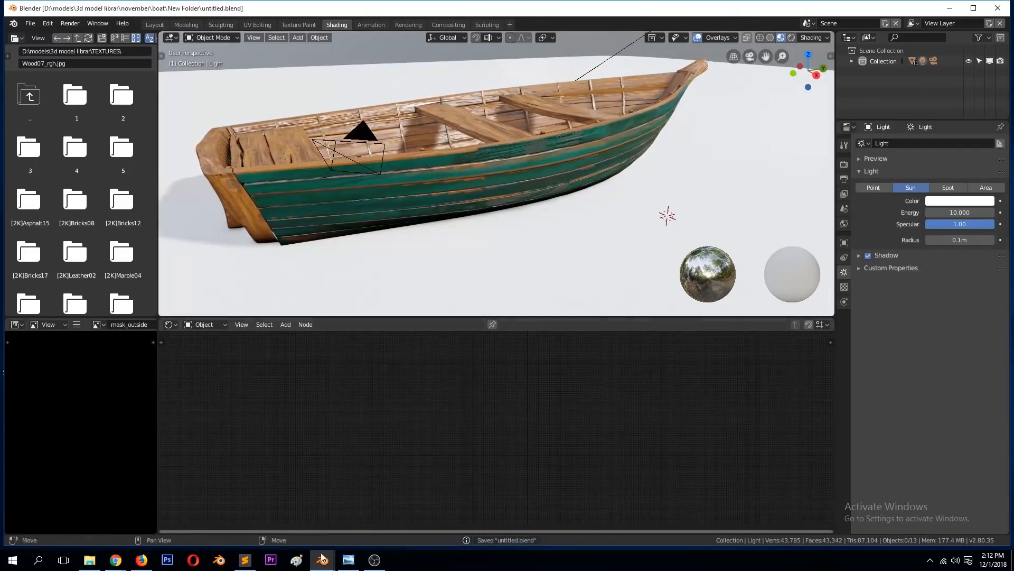
Step: Switch to the Blender window with boat.blend, deselect the boat and examine the blue boat's paint, moss and wood texturing
mouse_move(316, 538)
left_click(283, 506)
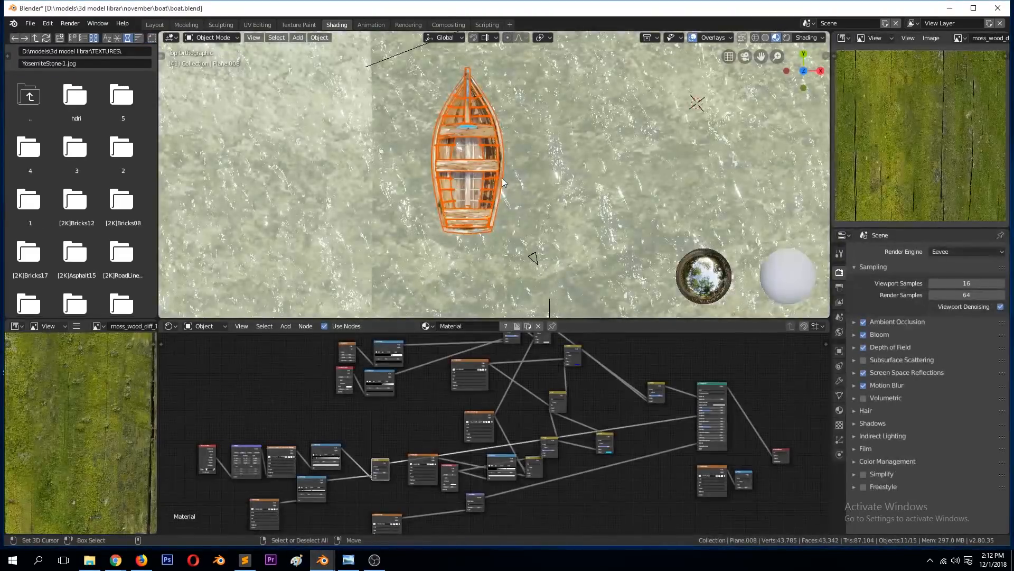
scroll(508, 166, "up", 7)
middle_click_drag(502, 178, 595, 254)
key("alt+a")
scroll(544, 233, "down", 4)
middle_click_drag(544, 234, 581, 309)
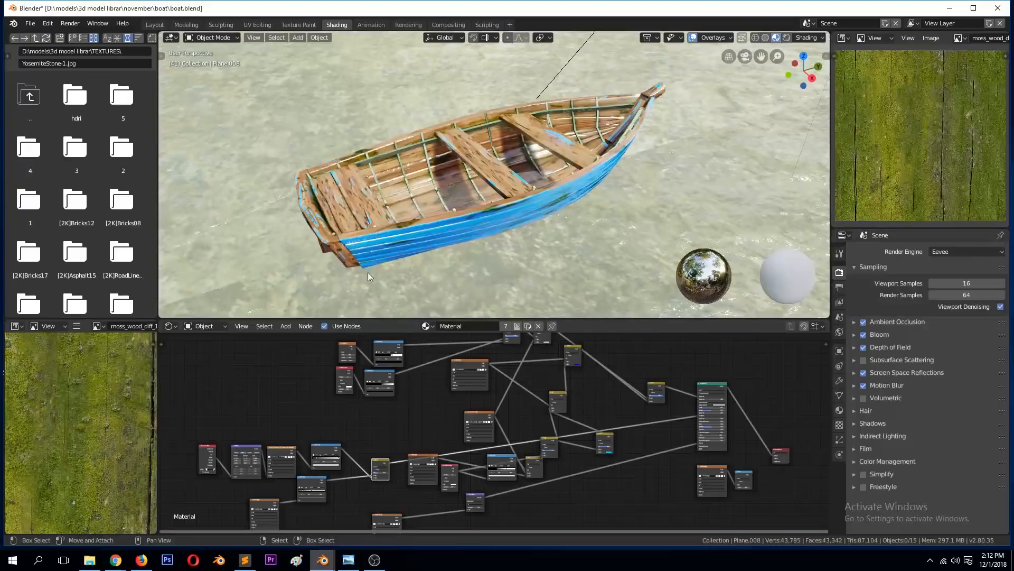
middle_click_drag(441, 151, 486, 162)
middle_click_drag(396, 243, 569, 192)
scroll(541, 257, "up", 4)
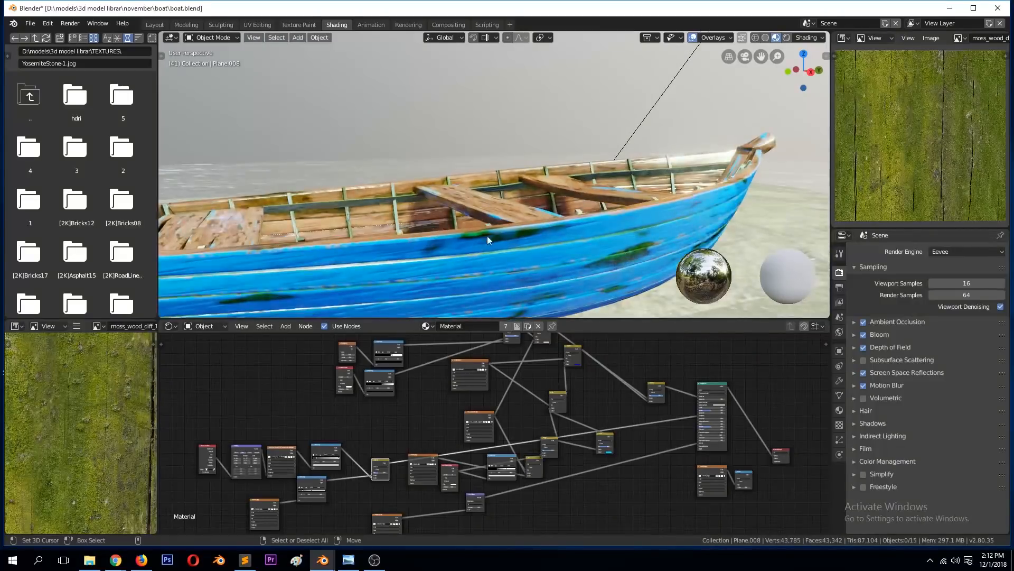
scroll(618, 252, "down", 3)
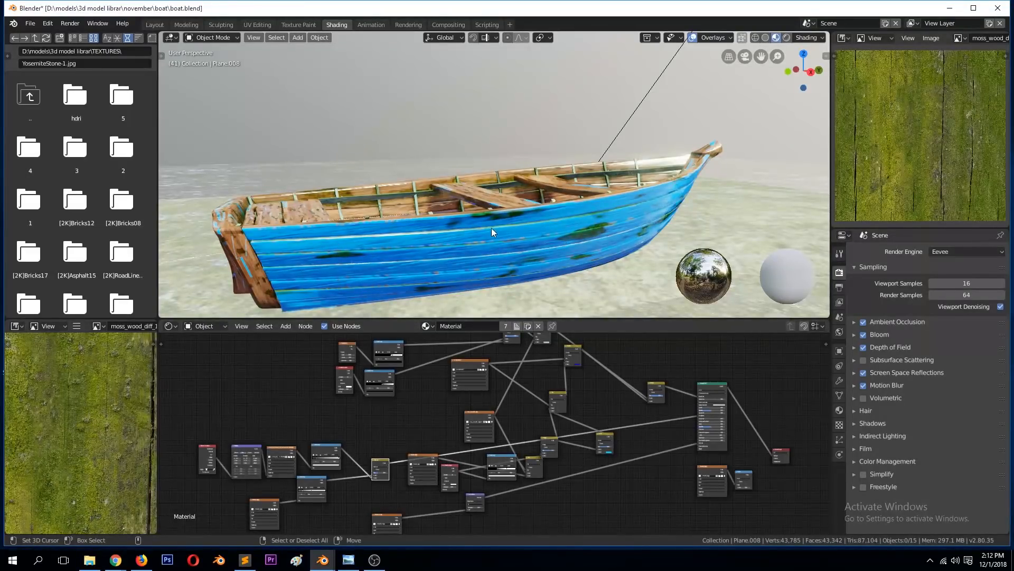
Step: Switch to the Blender window with untitled.blend and save the green boat's file
mouse_move(322, 559)
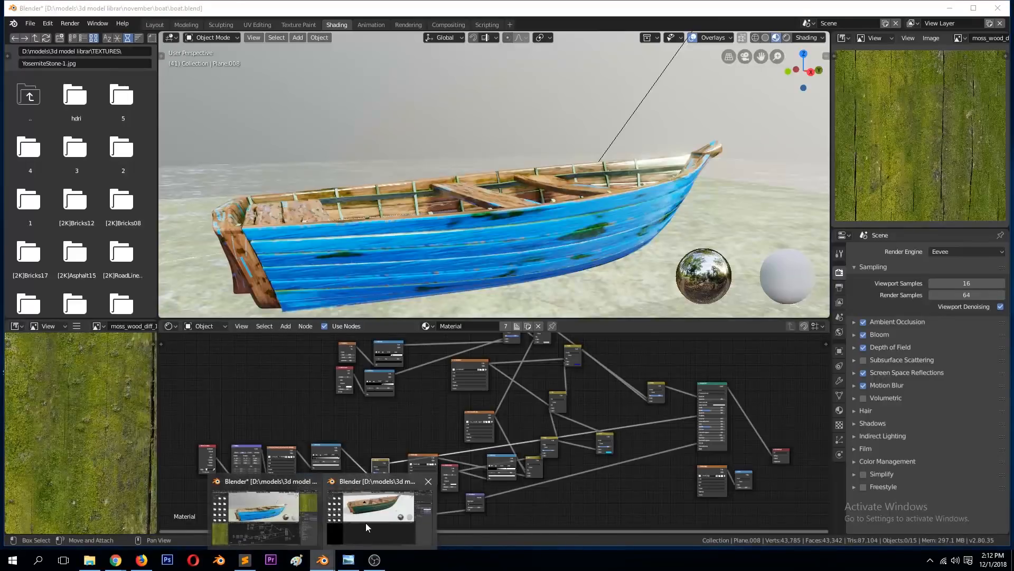
left_click(365, 527)
scroll(411, 206, "down", 3)
key("ctrl+s")
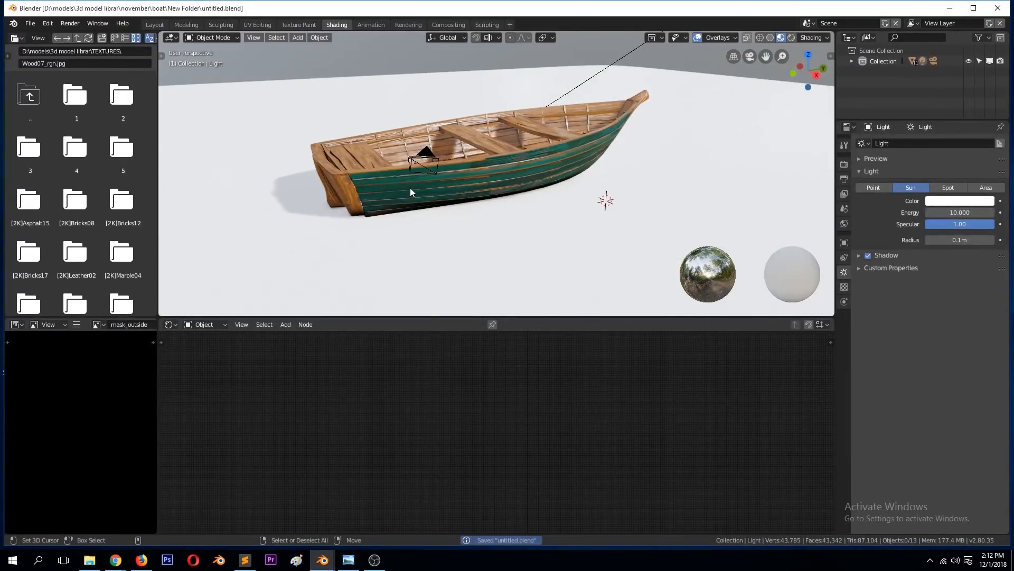
Step: Select the stern seat, duplicate mate1's Ambient Occlusion node above the original and preview the copy across the boat's wooden parts
left_click(410, 188)
scroll(442, 158, "up", 2)
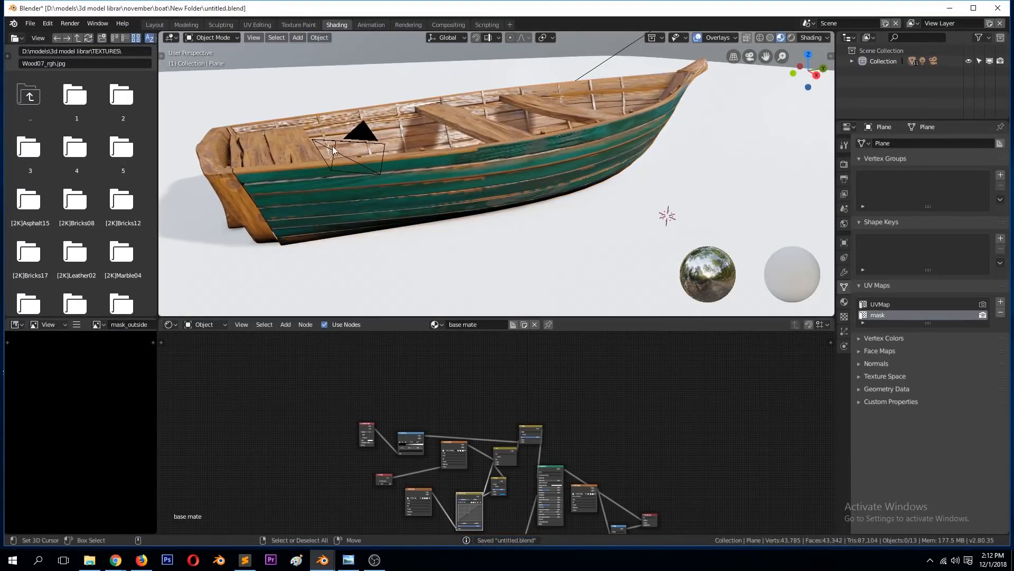
left_click(295, 145)
scroll(412, 379, "up", 4)
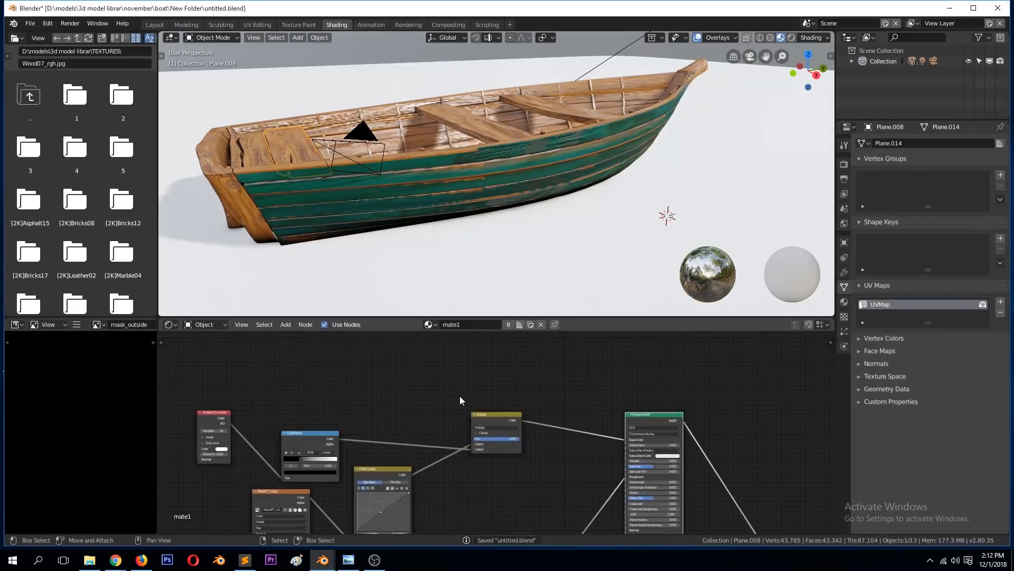
left_click(226, 413)
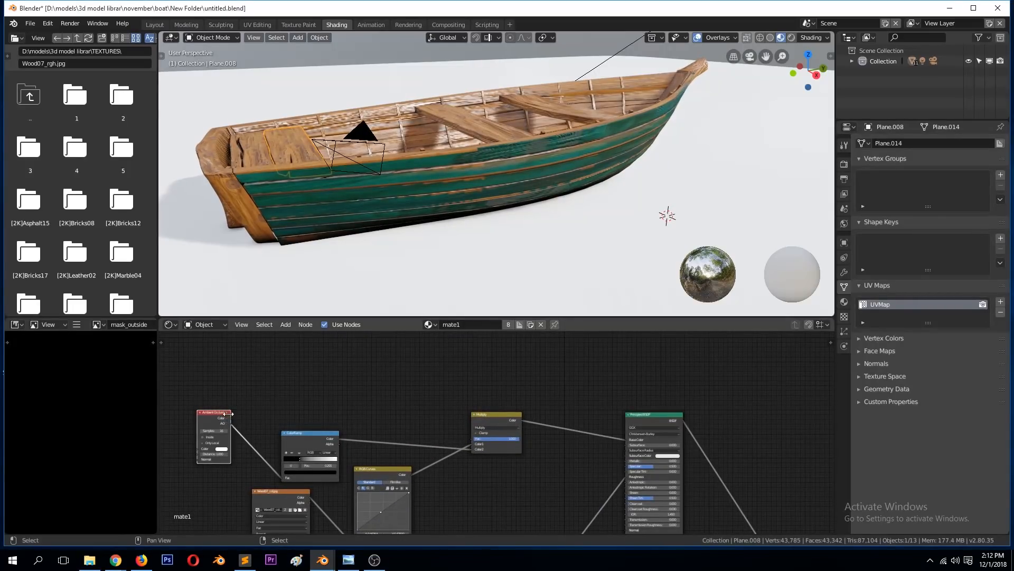
key("shift+d")
left_click(293, 352)
left_click(277, 355, "ctrl+shift")
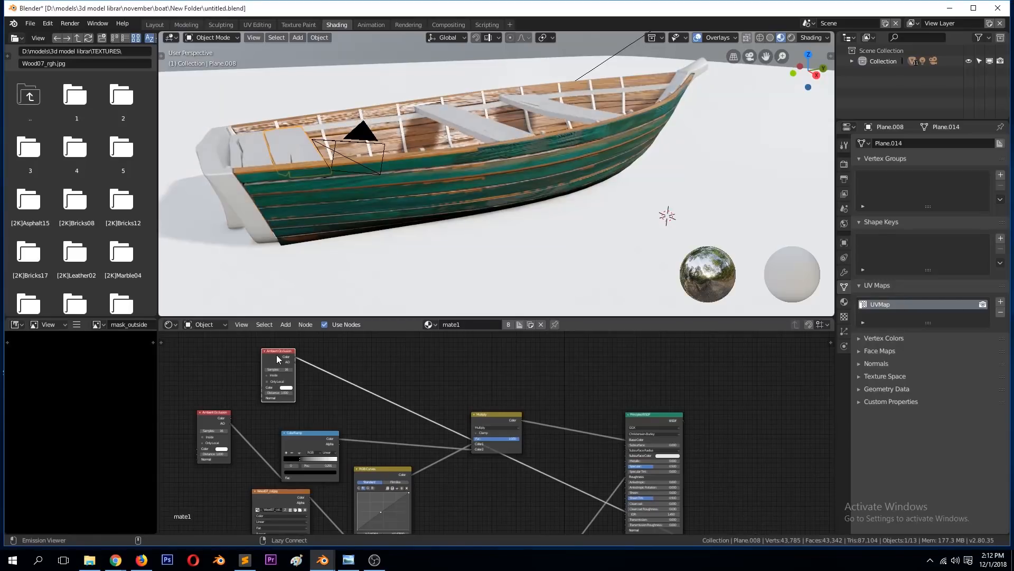
middle_click_drag(295, 190, 341, 204)
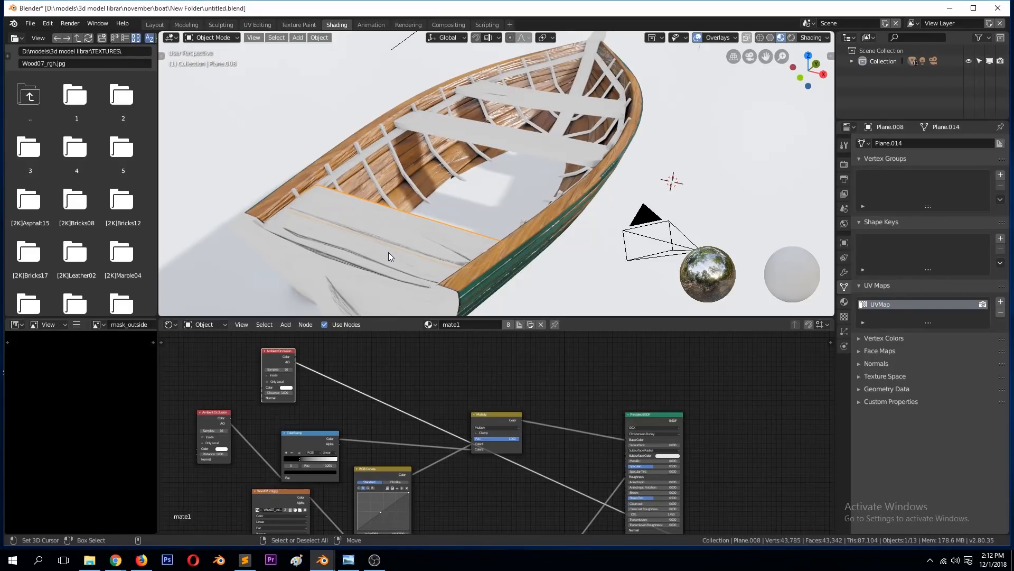
middle_click_drag(421, 228, 414, 167)
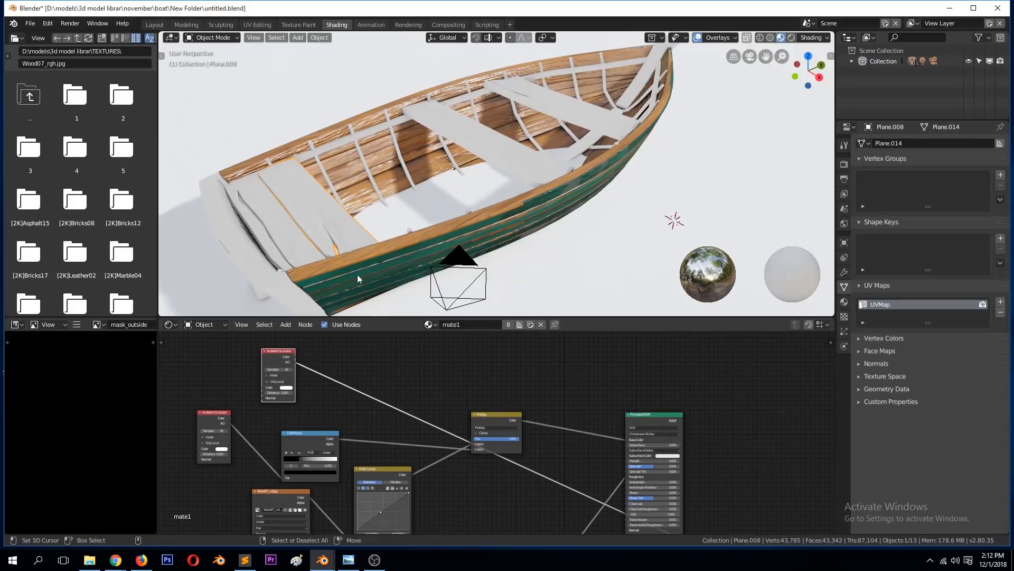
middle_click_drag(372, 141, 377, 223)
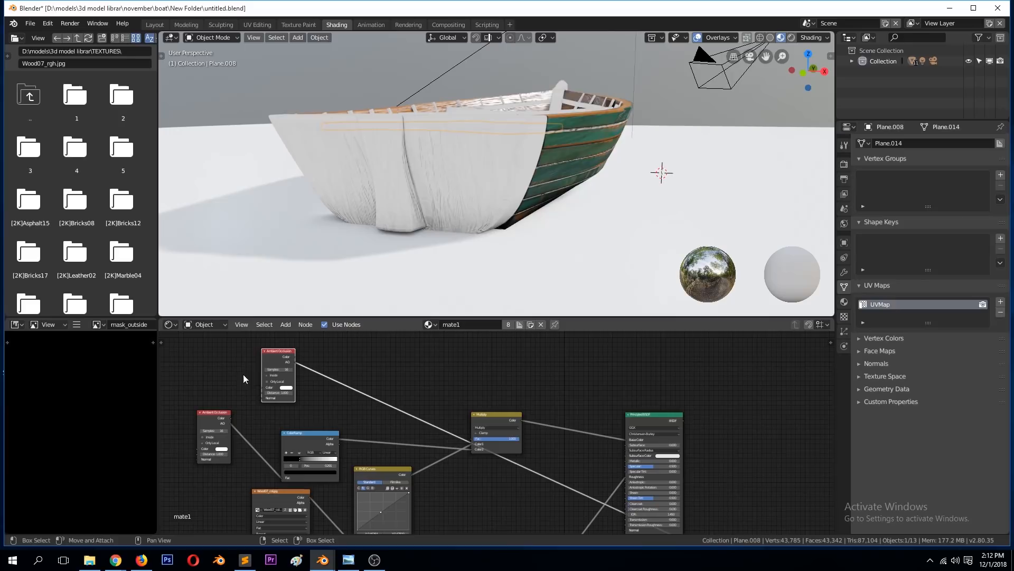
Step: Add moss_wood_diff_1k.jpg from TEXTURES folder 5 to mate1's nodes, preview it on the boat and save the file
left_click_drag(264, 358, 299, 348)
scroll(82, 206, "down", 8)
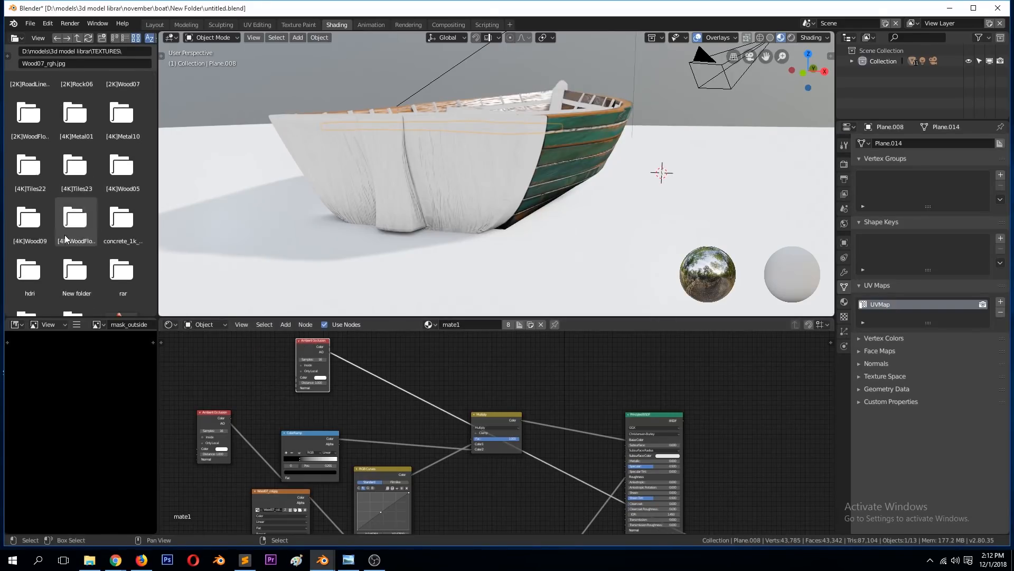
scroll(70, 252, "up", 10)
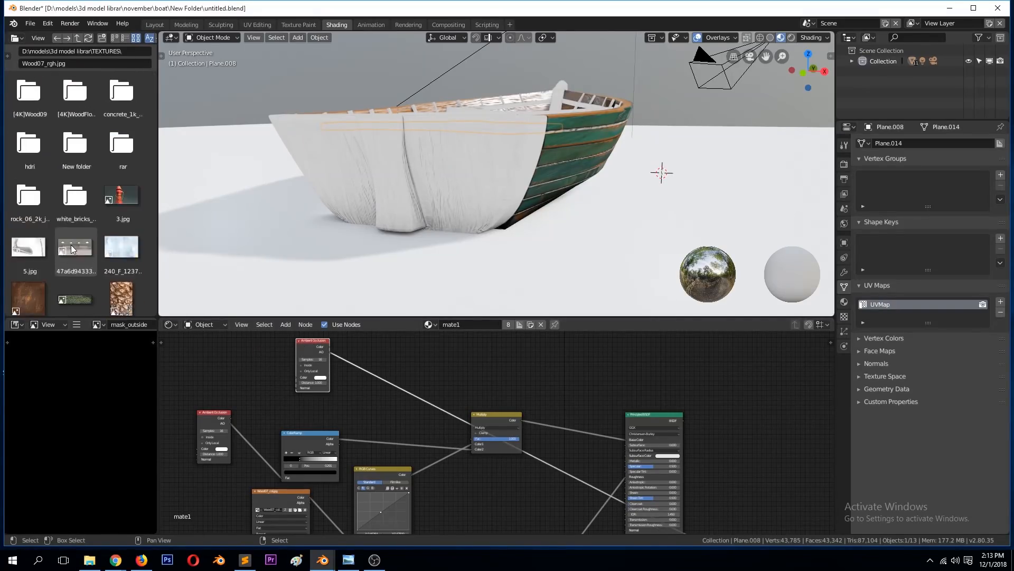
double_click(102, 146)
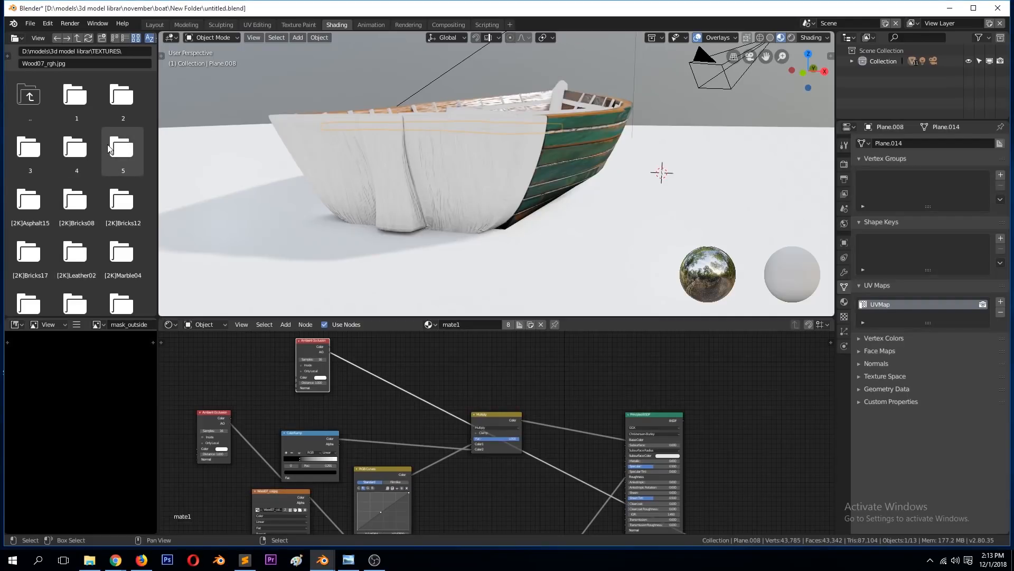
scroll(82, 238, "down", 2)
scroll(55, 189, "up", 2)
left_click_drag(42, 119, 207, 349)
left_click(215, 349, "ctrl+shift")
middle_click_drag(441, 198, 430, 235)
key("ctrl+s")
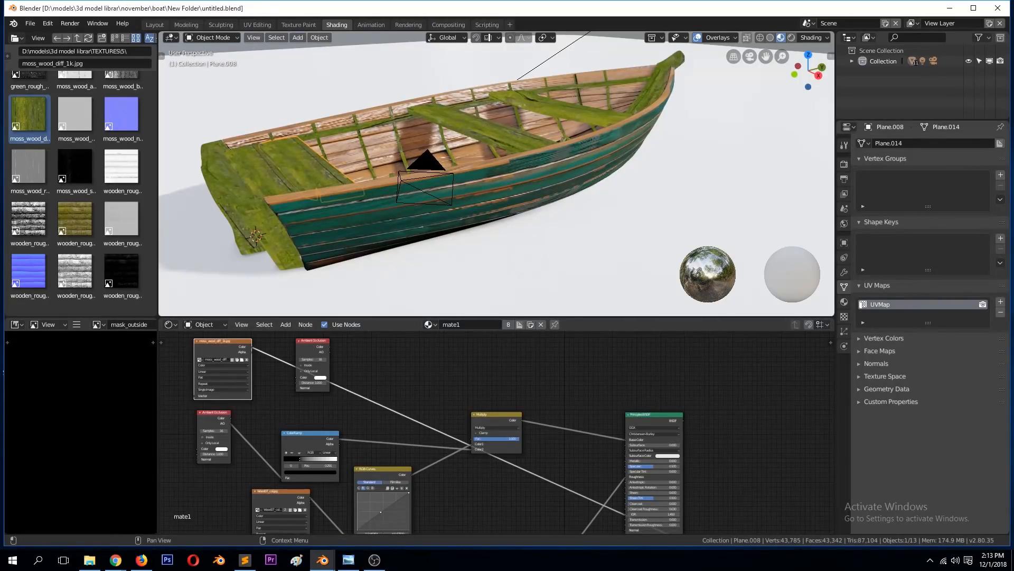
middle_click_drag(666, 207, 398, 255)
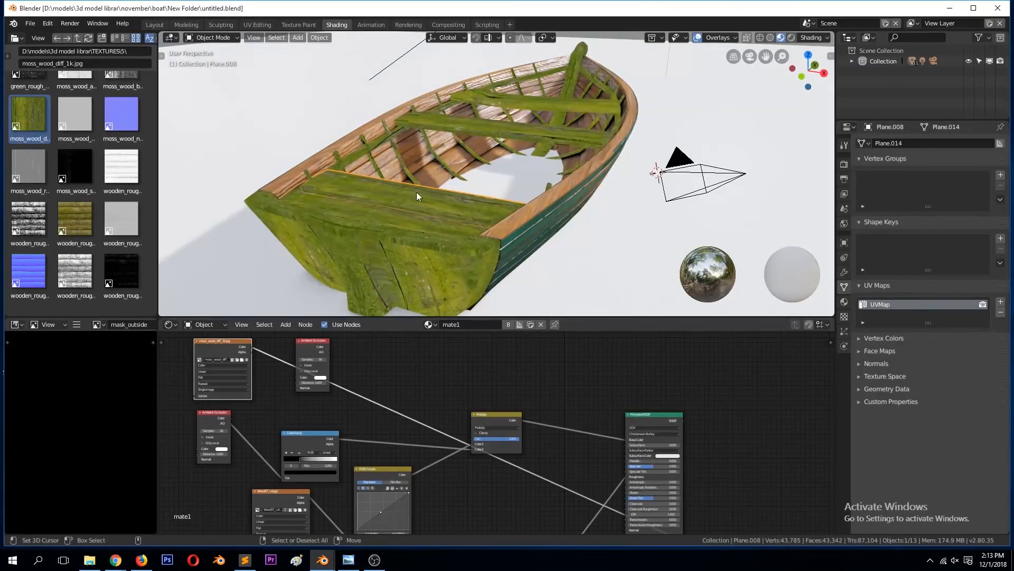
Step: Rearrange the duplicated Ambient Occlusion, moss texture and Multiply nodes, and compare previews of the Multiply and moss outputs
left_click_drag(310, 343, 233, 361)
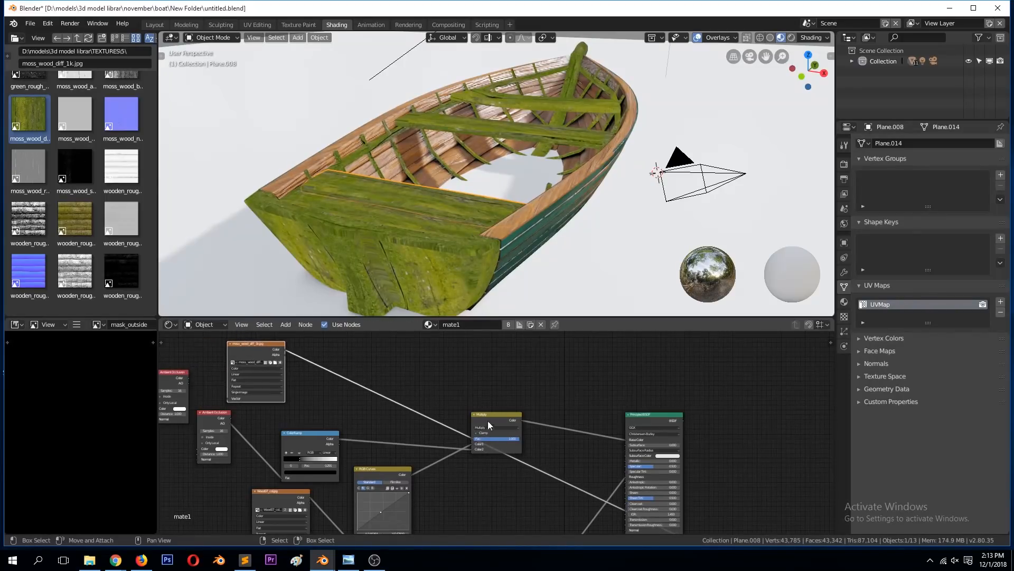
left_click_drag(496, 424, 496, 398)
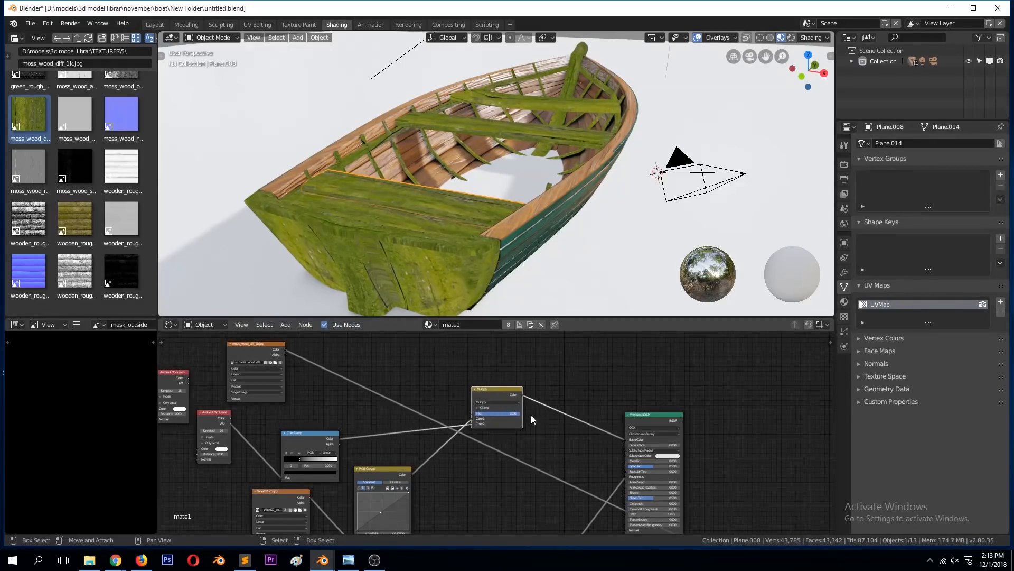
left_click_drag(262, 351, 288, 357)
left_click(498, 387)
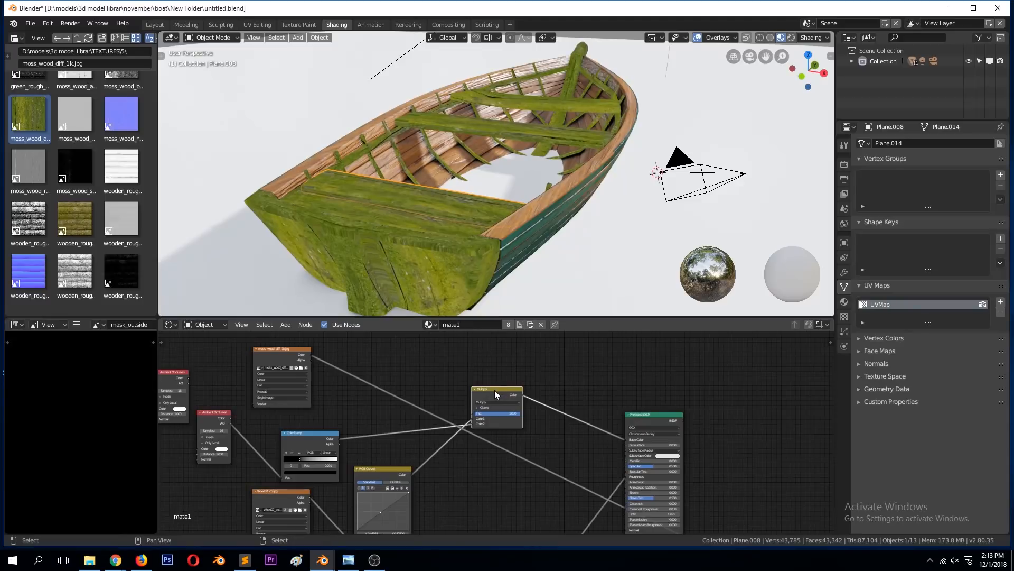
left_click(497, 390, "ctrl+shift")
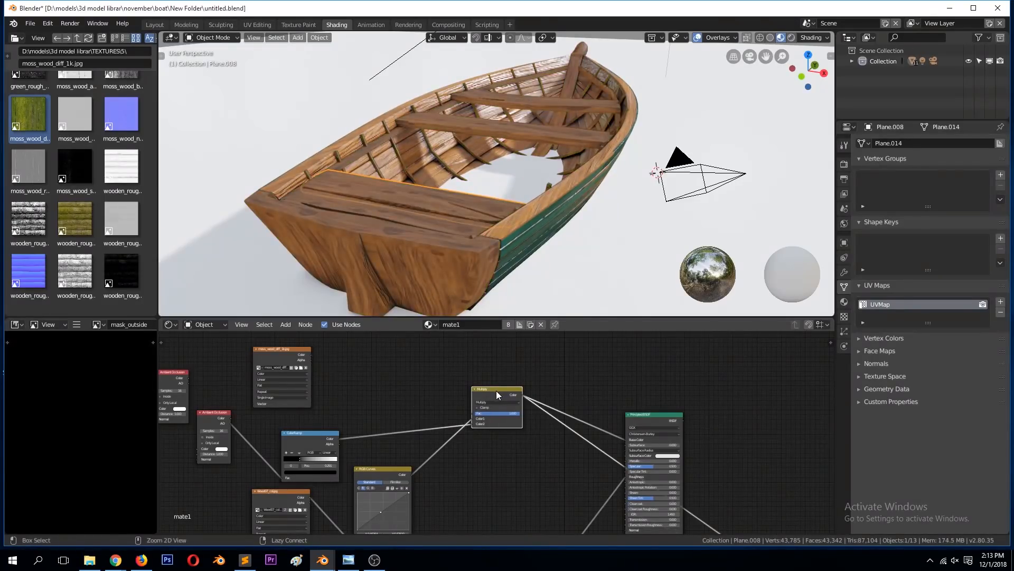
left_click(287, 351, "ctrl+shift")
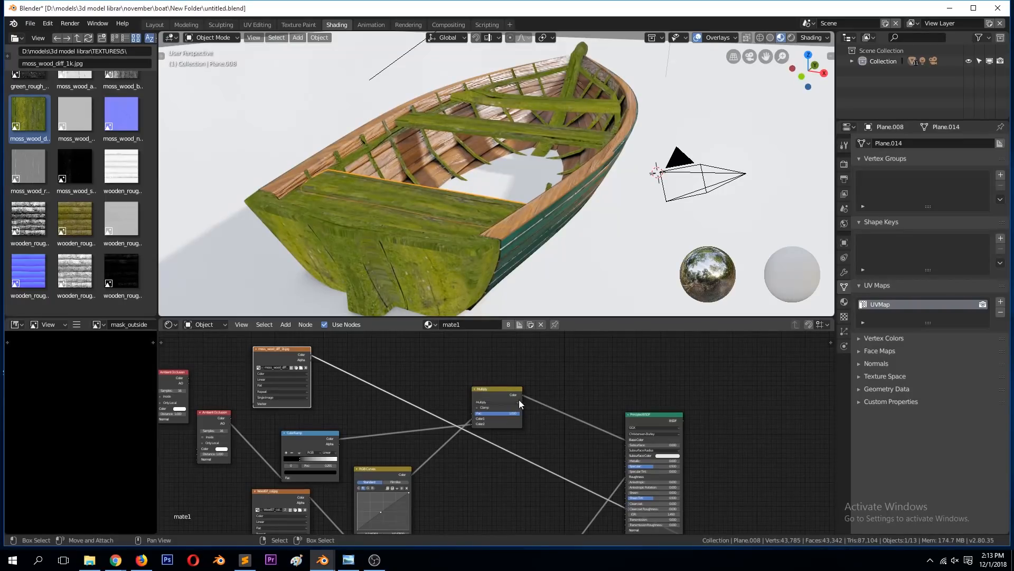
Step: Duplicate the Multiply node and place the copy between the original and the Principled BSDF
left_click(505, 389)
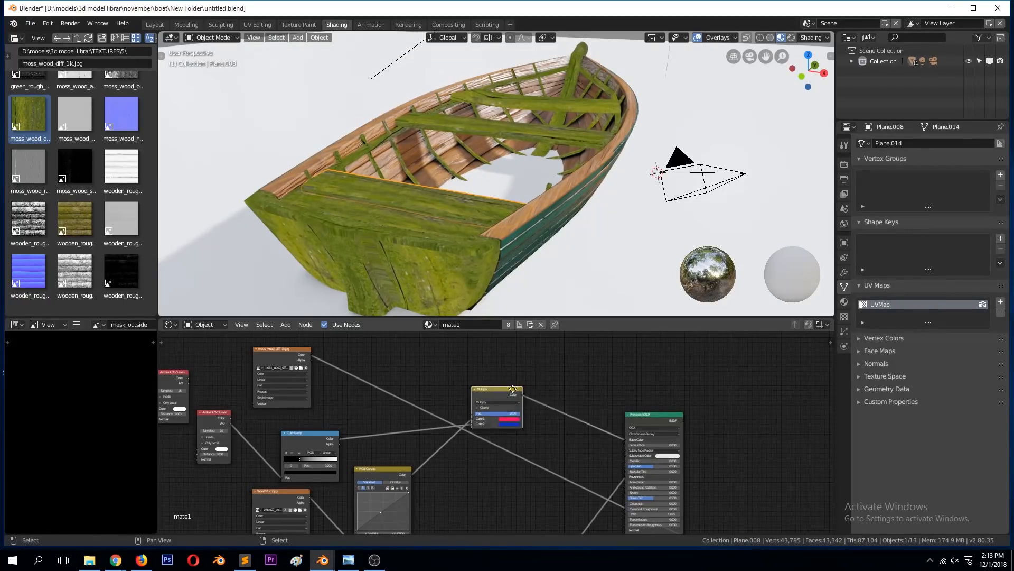
key("shift+d")
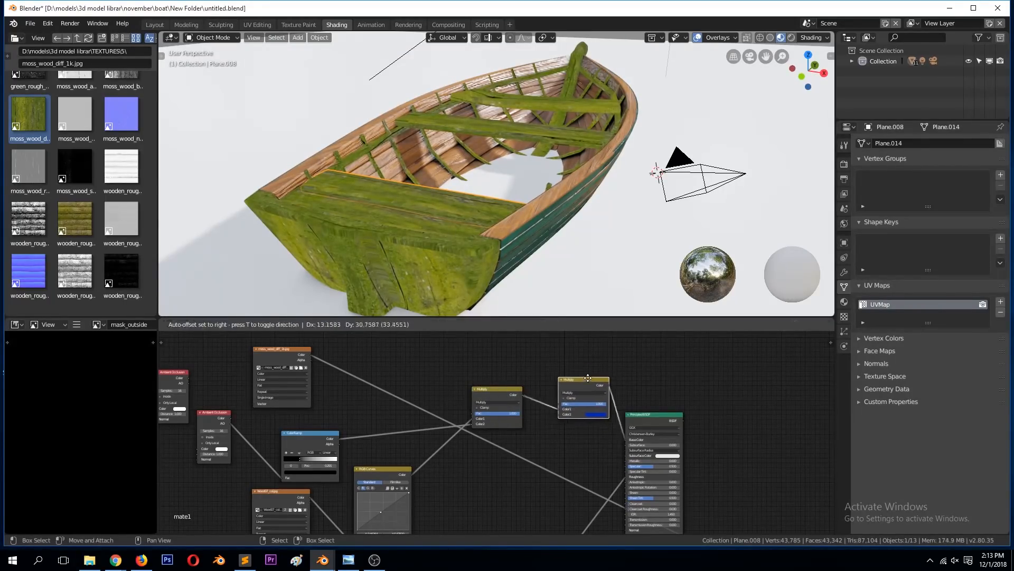
left_click(594, 356)
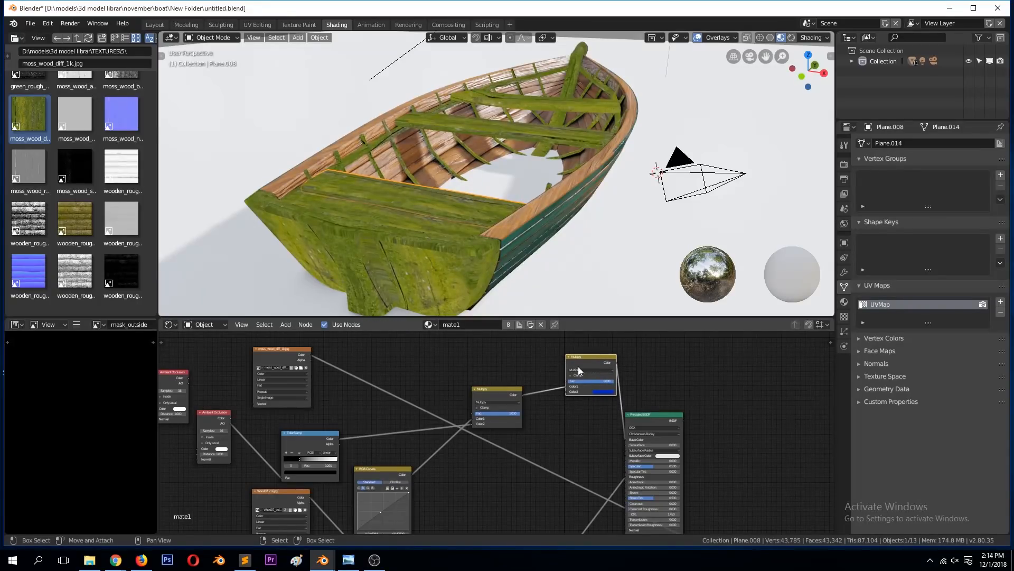
Step: Connect the duplicated Ambient Occlusion's AO output to the copied colour node's Fac, set its blending to Mix and preview the result
left_click_drag(187, 377, 576, 379)
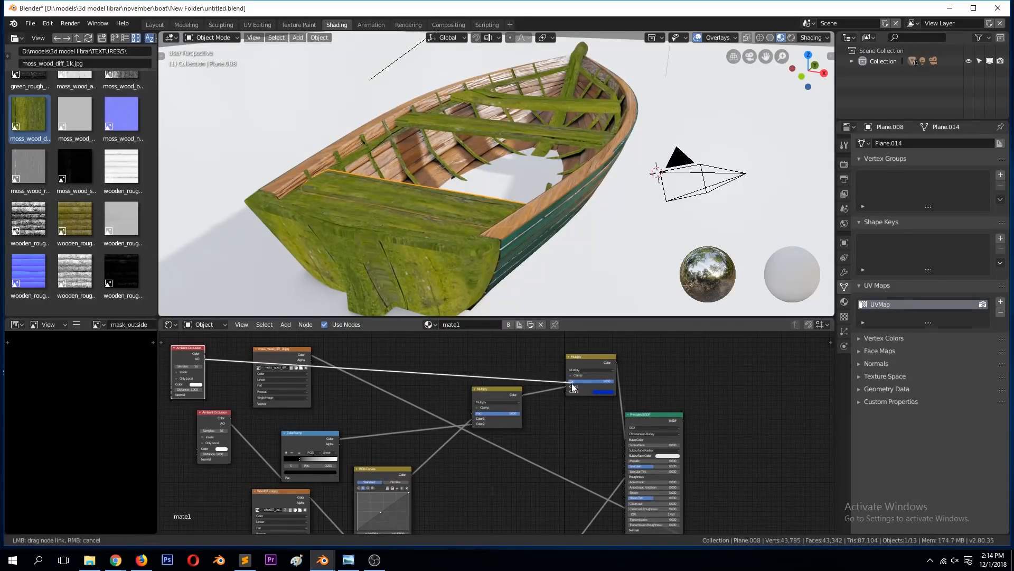
left_click(585, 370)
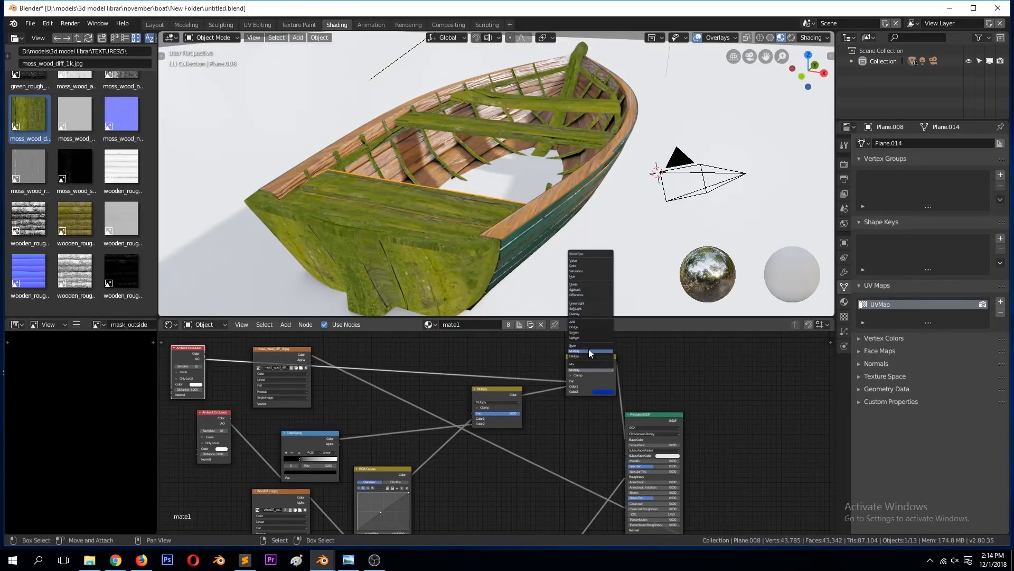
left_click(579, 364)
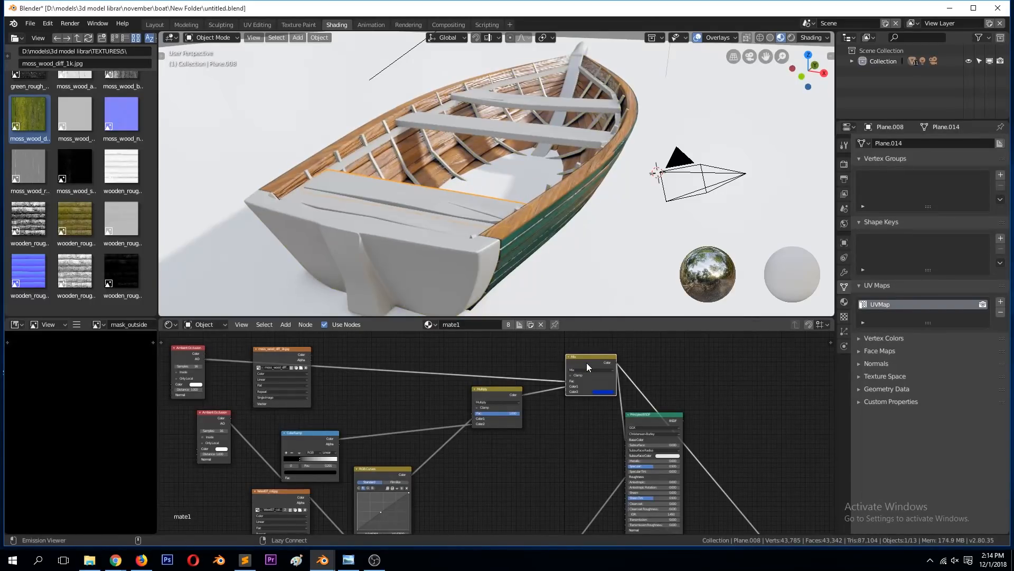
mouse_move(535, 206)
middle_mouse_down()
mouse_move(515, 201)
mouse_move(522, 198)
middle_mouse_up()
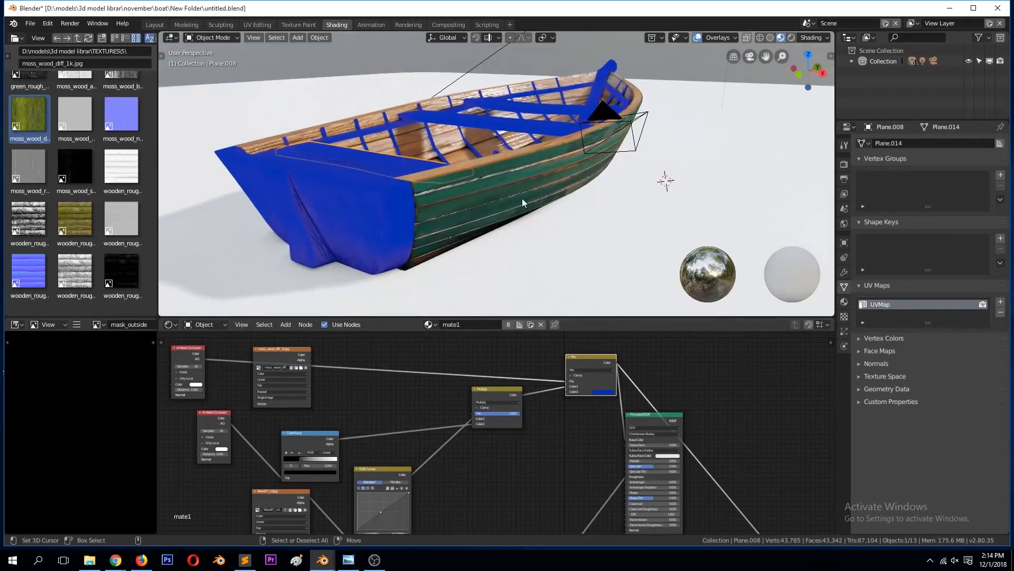
scroll(479, 214, "up", 2)
scroll(478, 219, "up", 2)
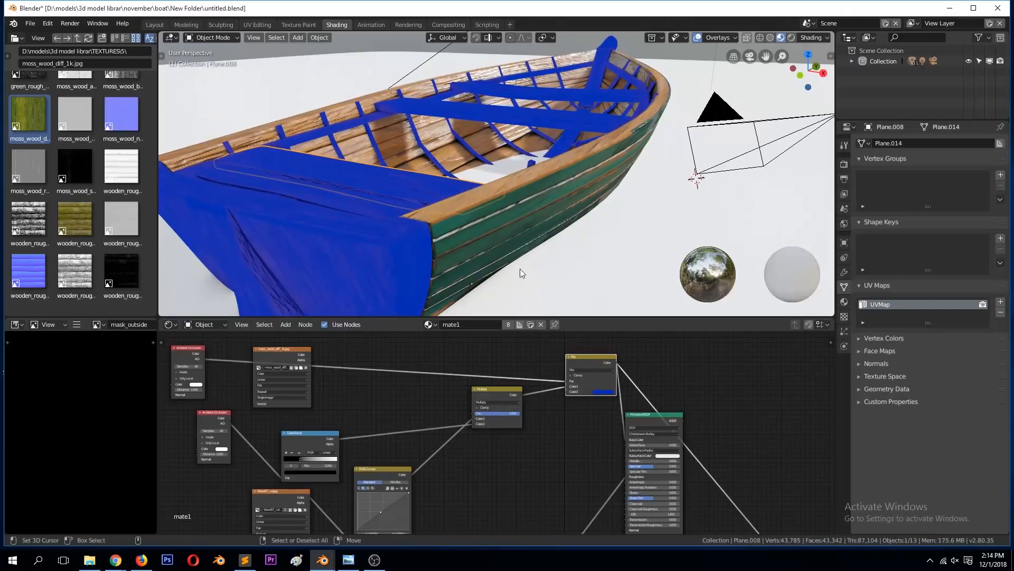
middle_click_drag(516, 262, 532, 257)
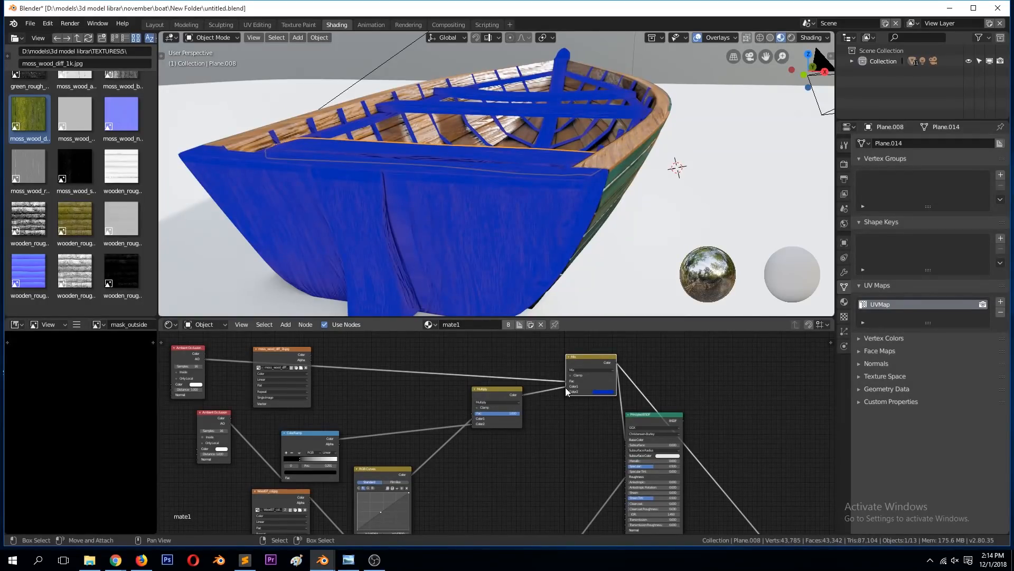
Step: Connect the moss_wood_diff_1k.jpg colour to the Mix node's Color2, reposition the texture node and save the file
mouse_move(277, 352)
left_mouse_down()
mouse_move(271, 378)
mouse_move(556, 391)
mouse_move(299, 371)
mouse_move(294, 381)
mouse_move(518, 408)
mouse_move(566, 392)
left_mouse_up()
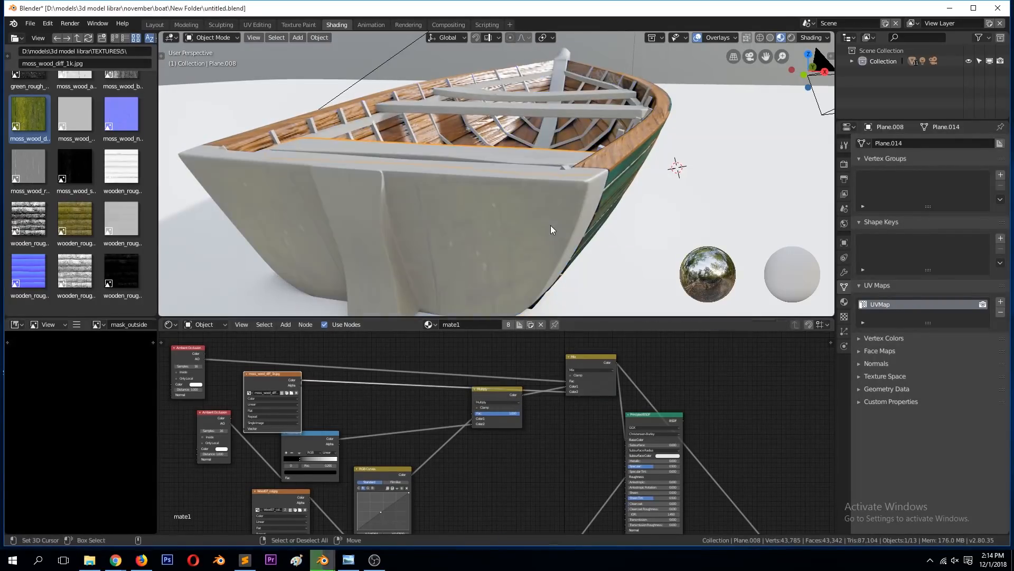
left_click(522, 214)
middle_click_drag(522, 217, 545, 233)
key("ctrl+s")
left_click_drag(242, 399, 240, 417)
Step: Preview the duplicated Ambient Occlusion node on the boat and enable its Only Local option
left_click(180, 356)
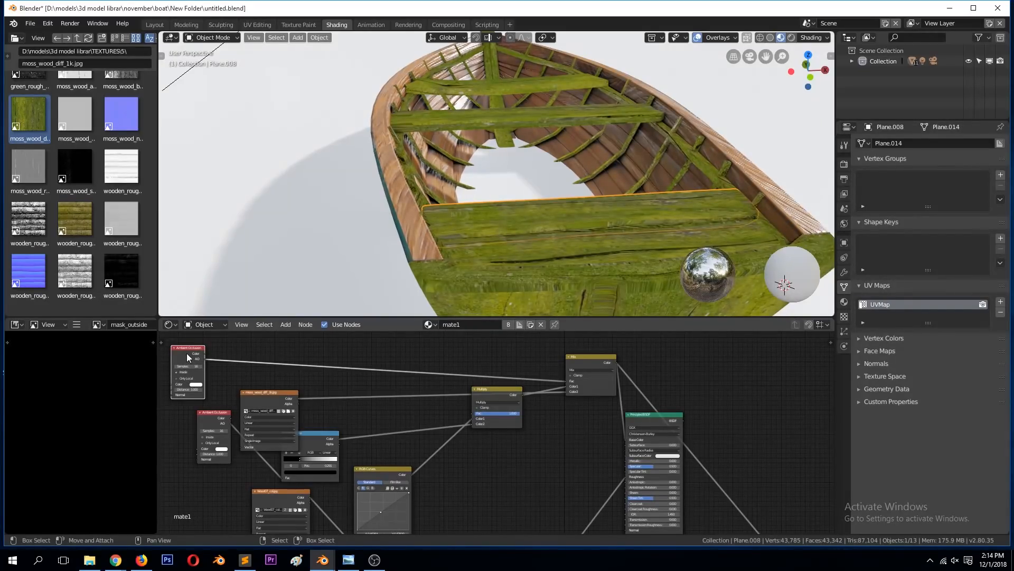
left_click(186, 352, "ctrl+shift")
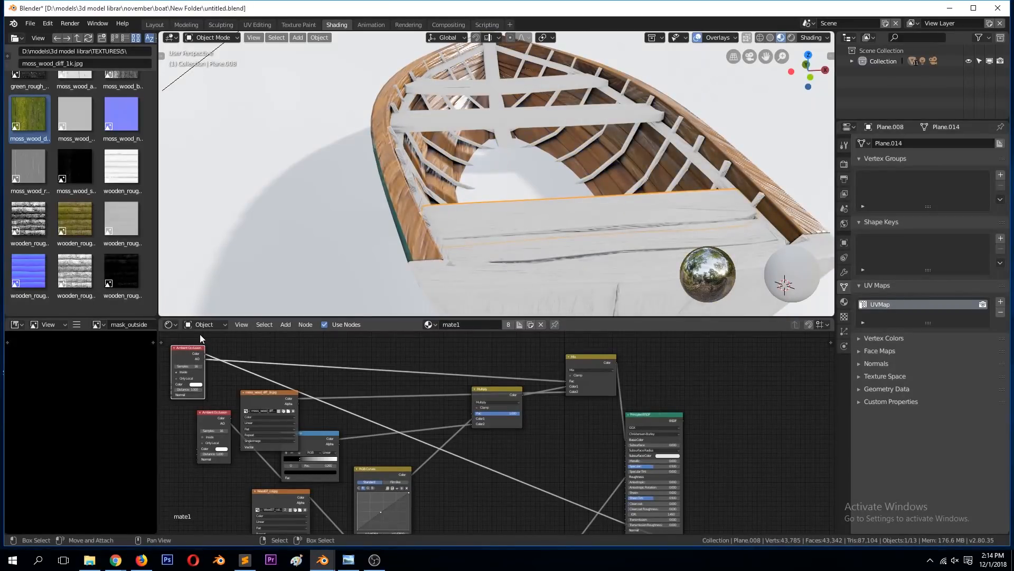
key("KP_Decimal")
scroll(519, 440, "up", 12)
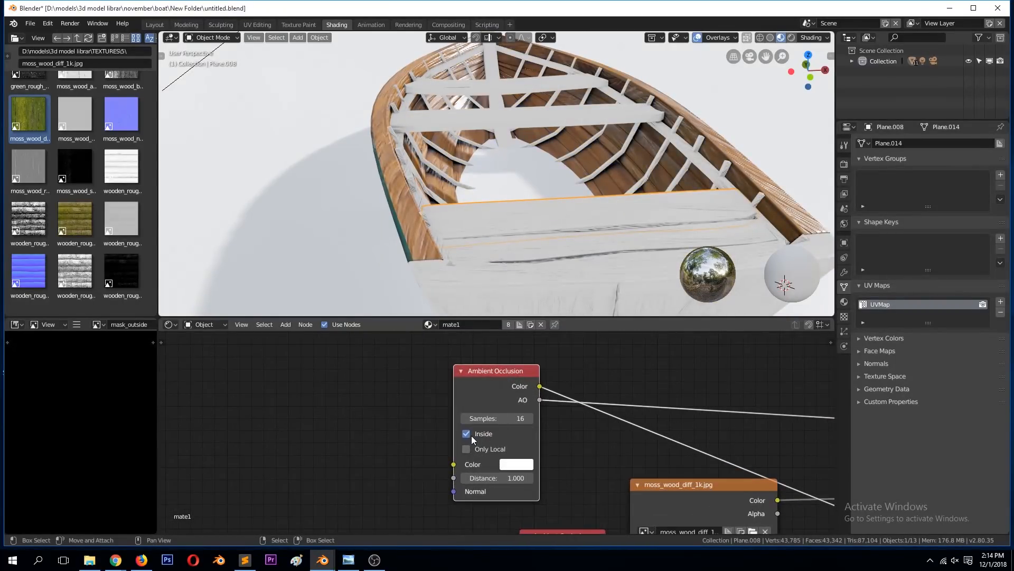
left_click(466, 449)
scroll(488, 425, "down", 6)
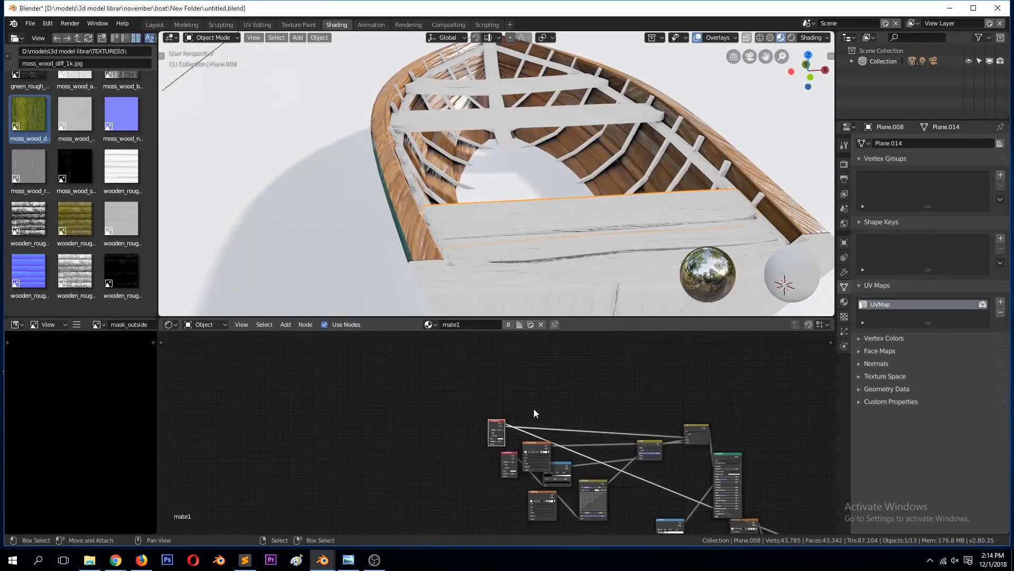
scroll(772, 429, "down", 2)
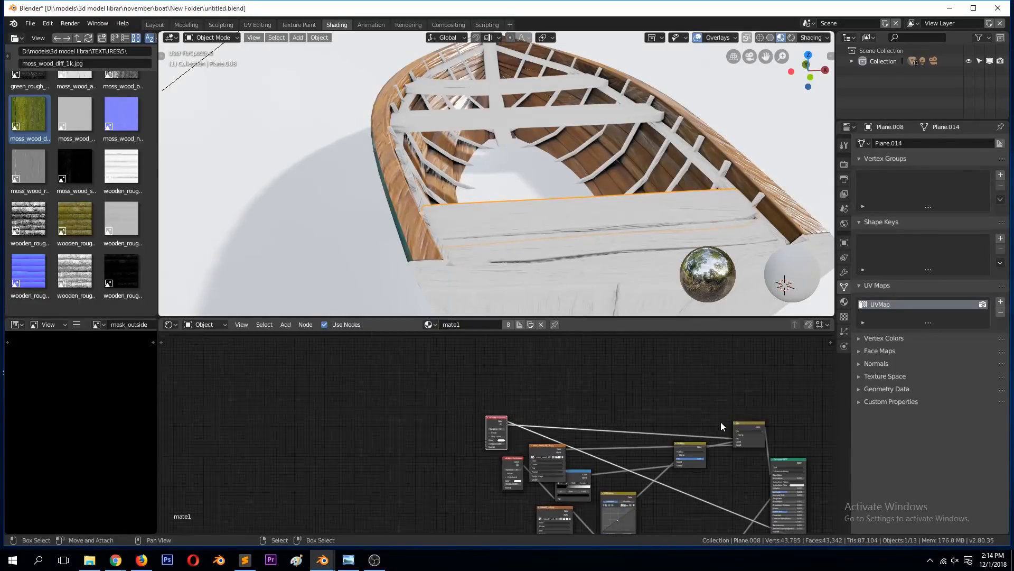
middle_click_drag(602, 258, 557, 244)
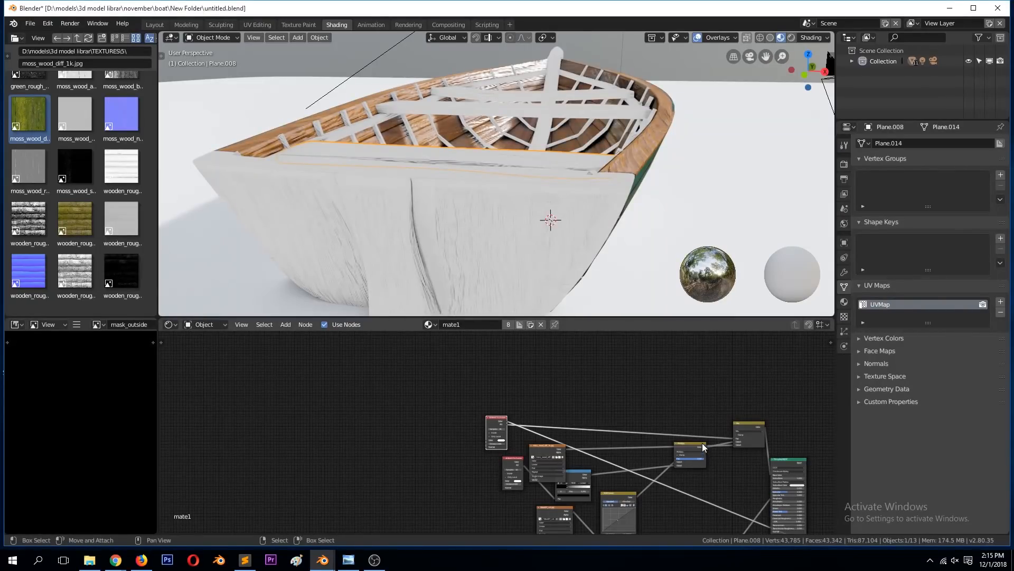
Step: Preview the Mix node on the boat and move the Ambient Occlusion node feeding it clear of the texture nodes
left_click(743, 426, "ctrl+shift")
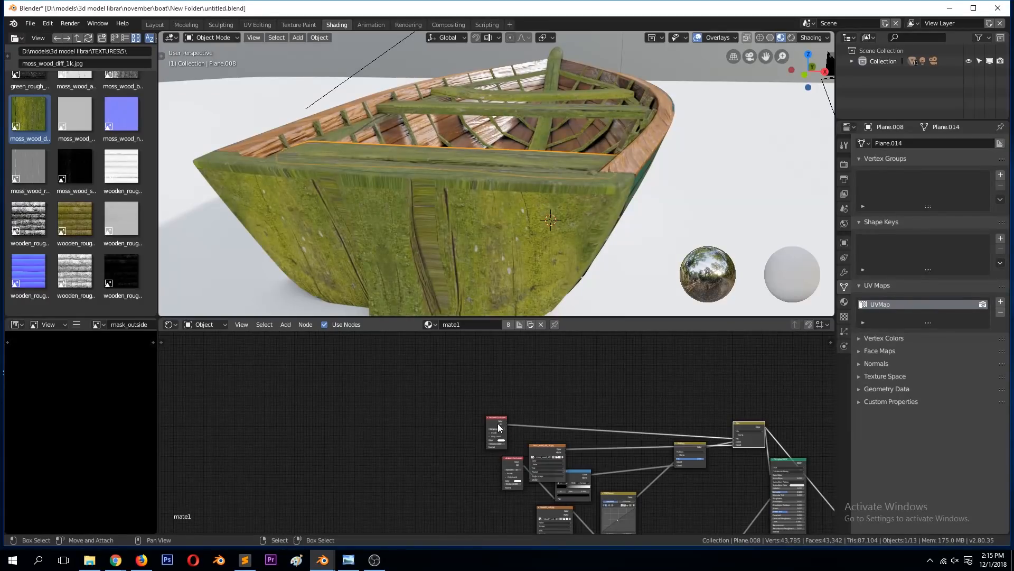
left_click_drag(499, 423, 564, 374)
middle_click_drag(546, 414, 481, 464)
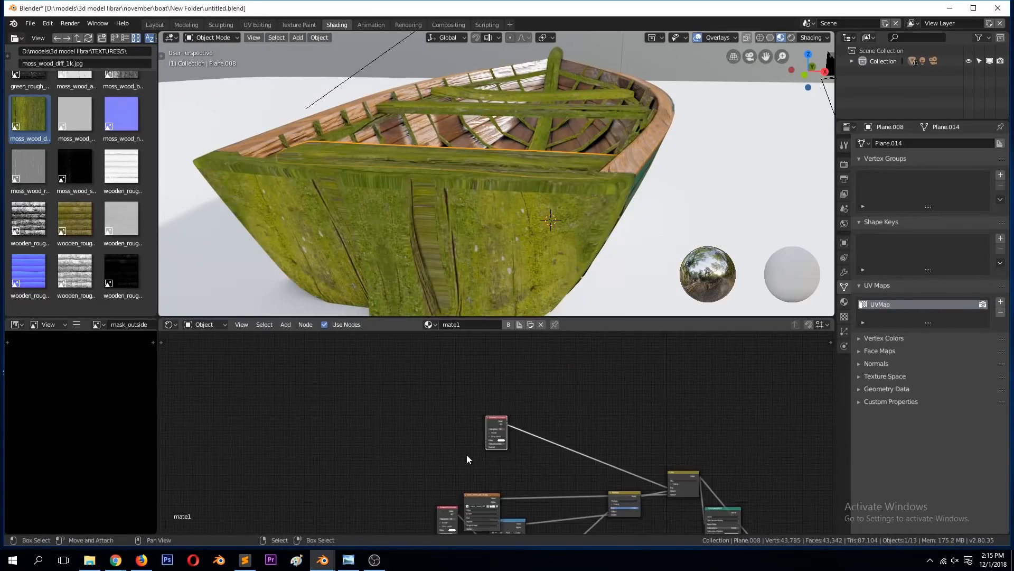
scroll(467, 459, "up", 3)
scroll(608, 468, "down", 1)
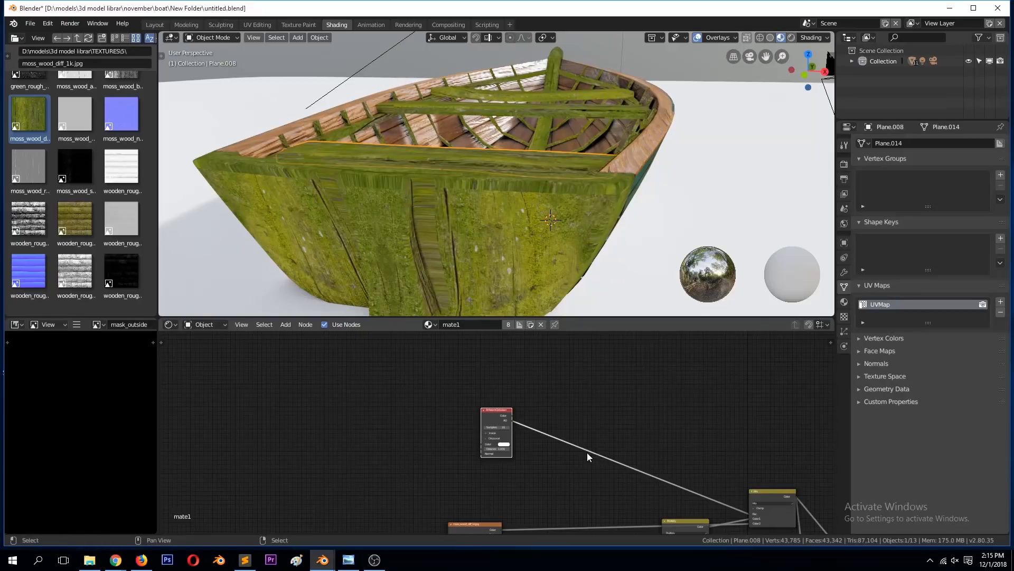
Step: Insert a ColorRamp between the Ambient Occlusion node and the Mix node's Fac, preview it and save the file
key("shift+a")
mouse_move(585, 452)
left_click(649, 323)
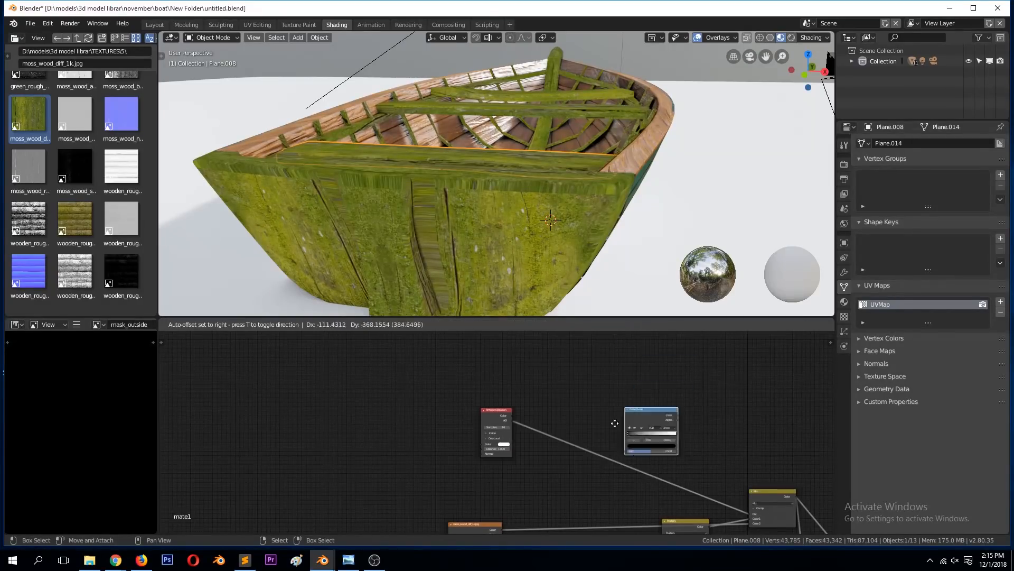
left_click(576, 453)
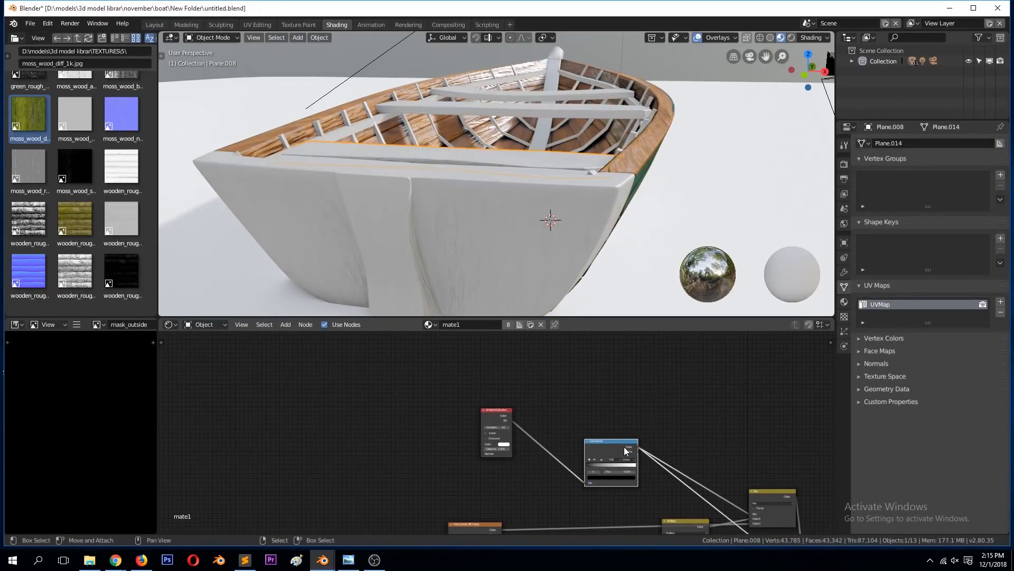
middle_click_drag(575, 189, 570, 211)
key("ctrl+s")
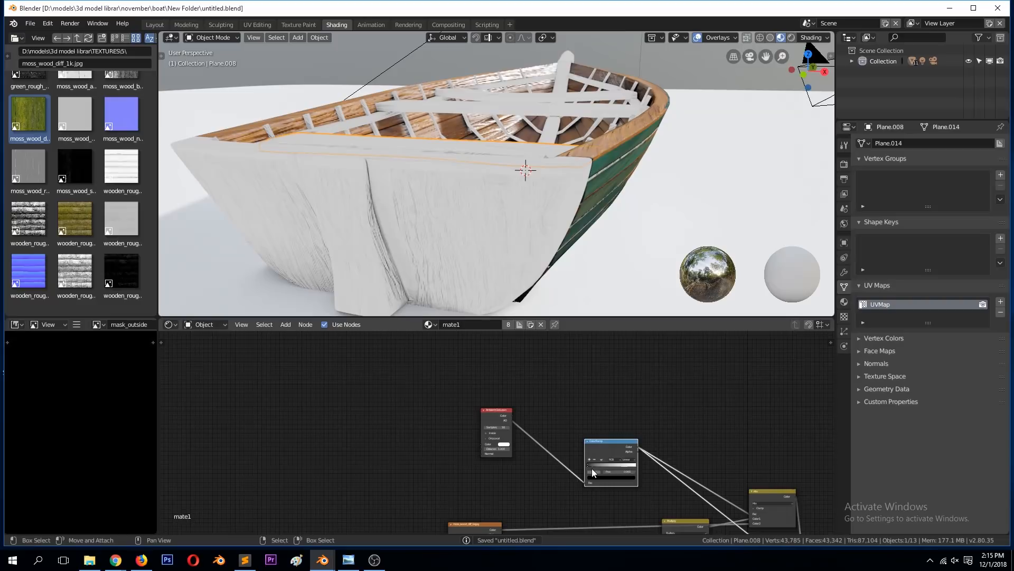
Step: Shift the ColorRamp's black stop far towards white and preview the resulting moss mix on the boat's stern
left_click_drag(592, 467, 630, 468)
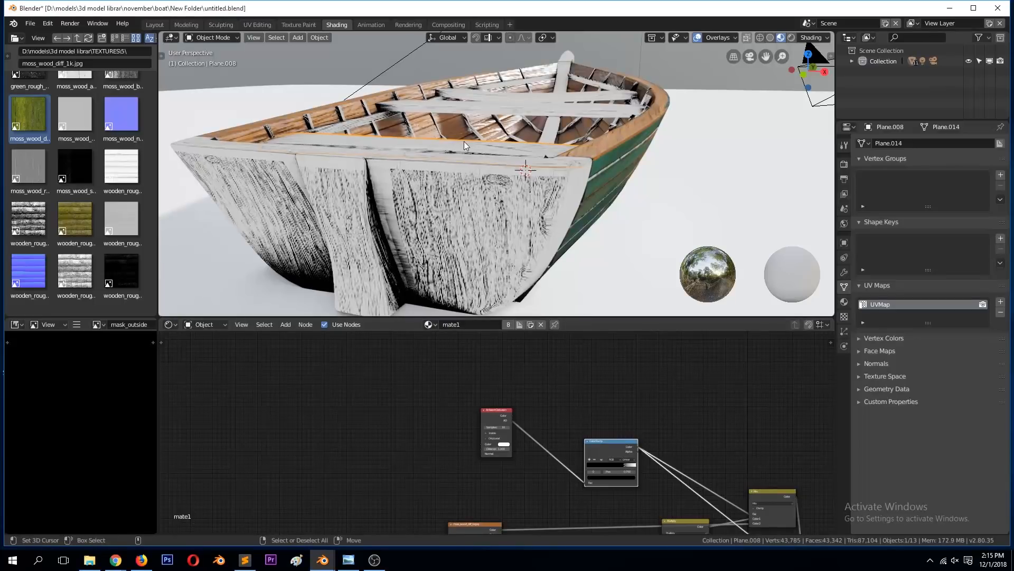
mouse_move(537, 255)
middle_mouse_down()
mouse_move(524, 230)
mouse_move(528, 241)
middle_mouse_up()
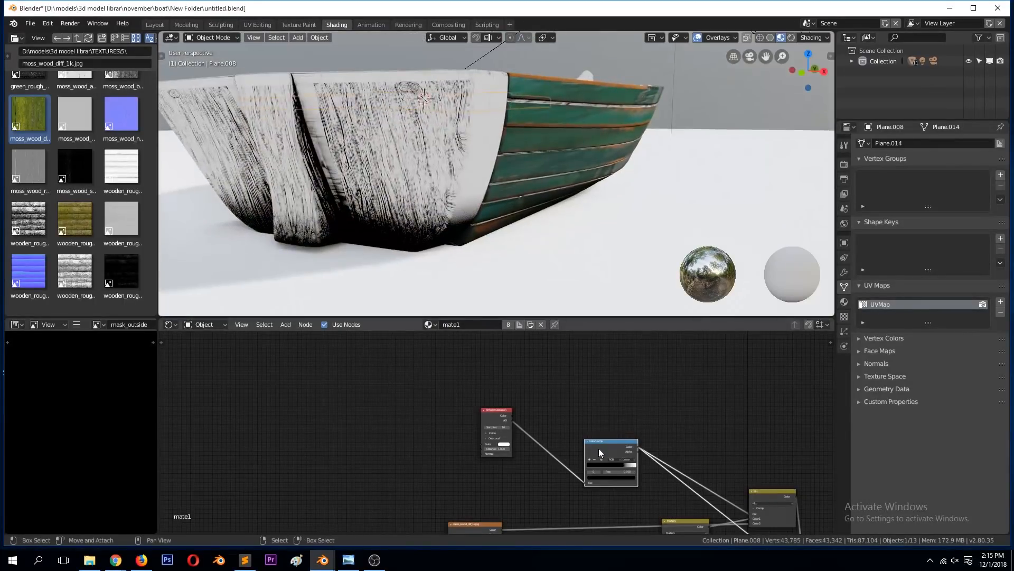
scroll(674, 459, "down", 1)
left_click(719, 482, "ctrl+shift")
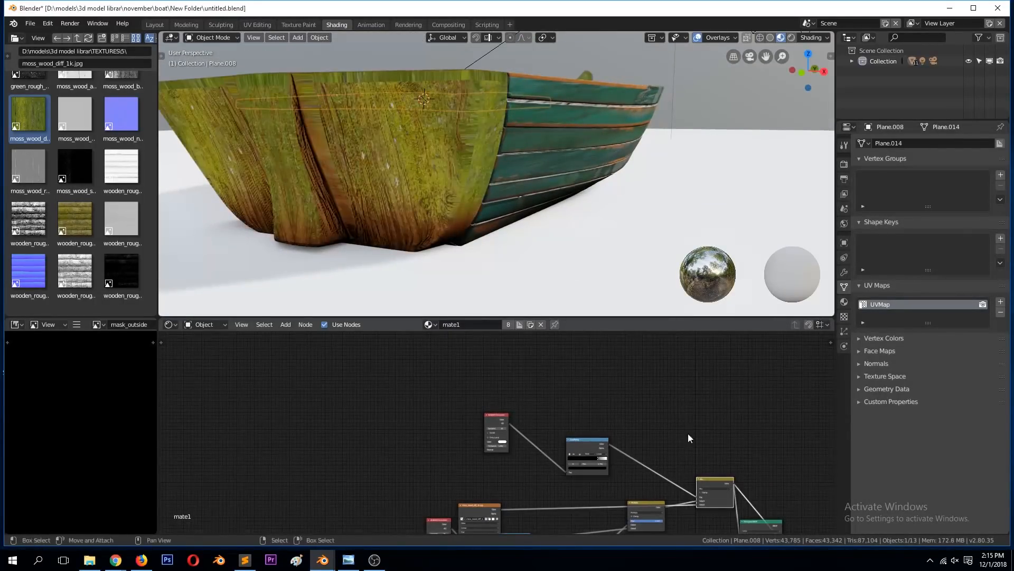
middle_click_drag(498, 188, 516, 208)
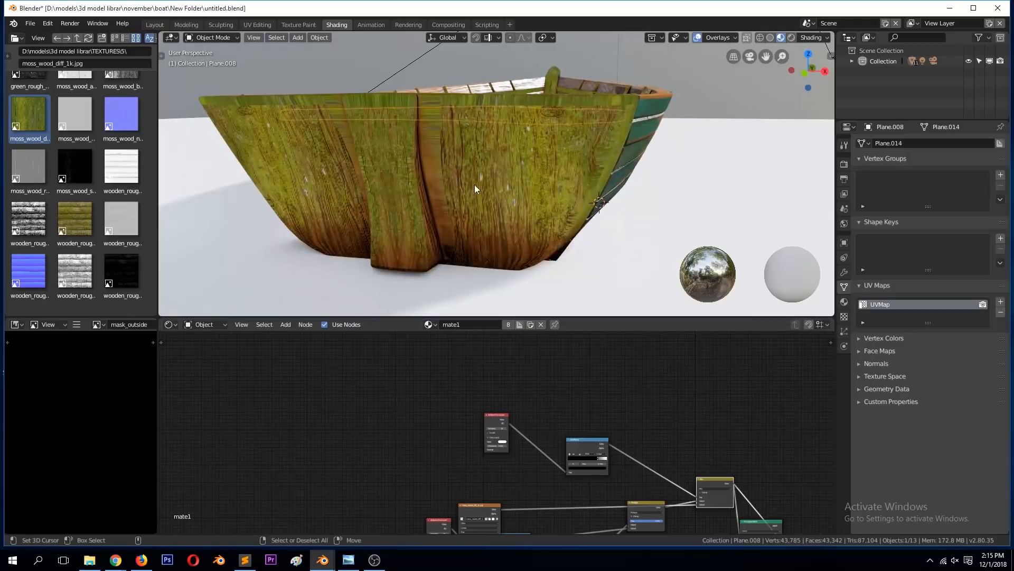
middle_click_drag(477, 178, 465, 200)
scroll(560, 411, "up", 3)
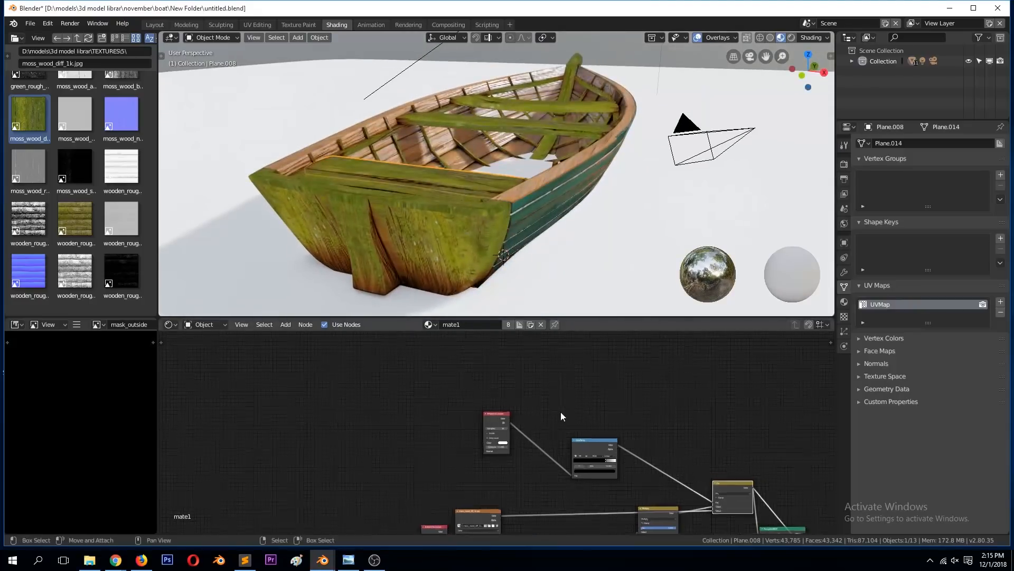
Step: Raise the ColorRamp's black stop to about 0.941 and move the Mix node up beside the ramp
scroll(639, 459, "up", 2)
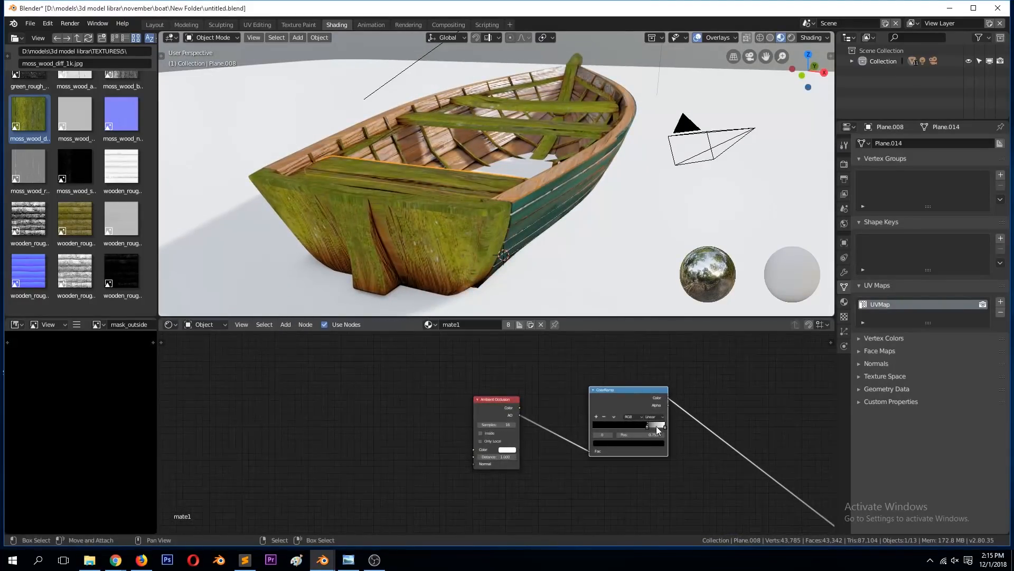
left_click_drag(650, 426, 664, 426)
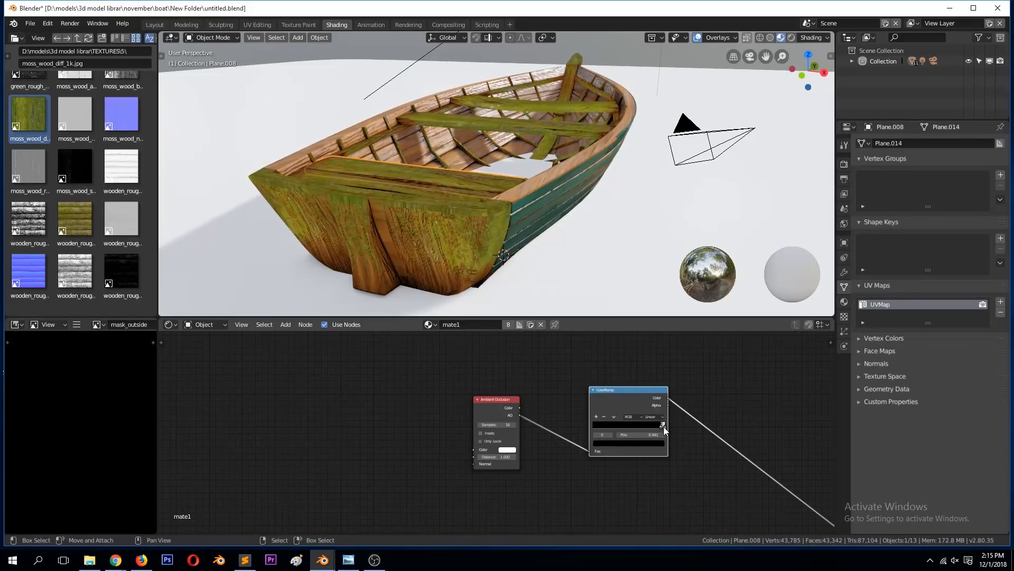
middle_click_drag(493, 220, 472, 231)
scroll(686, 433, "down", 2)
left_click_drag(759, 495, 734, 412)
middle_click_drag(550, 222, 552, 175)
scroll(540, 402, "up", 4)
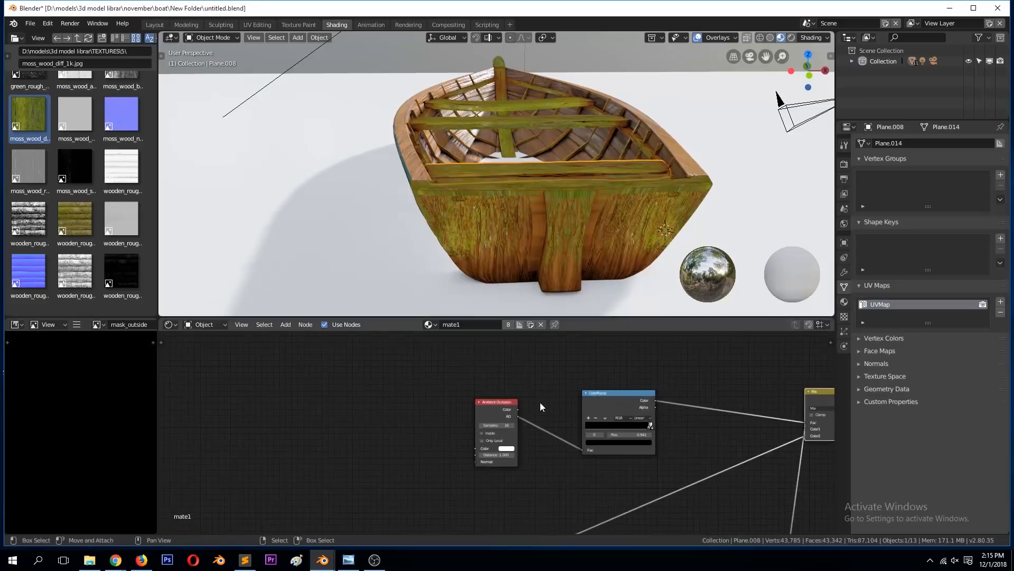
Step: Try the ColorRamp flipped with its black stop at 0.918, and flip it back
left_click(657, 411)
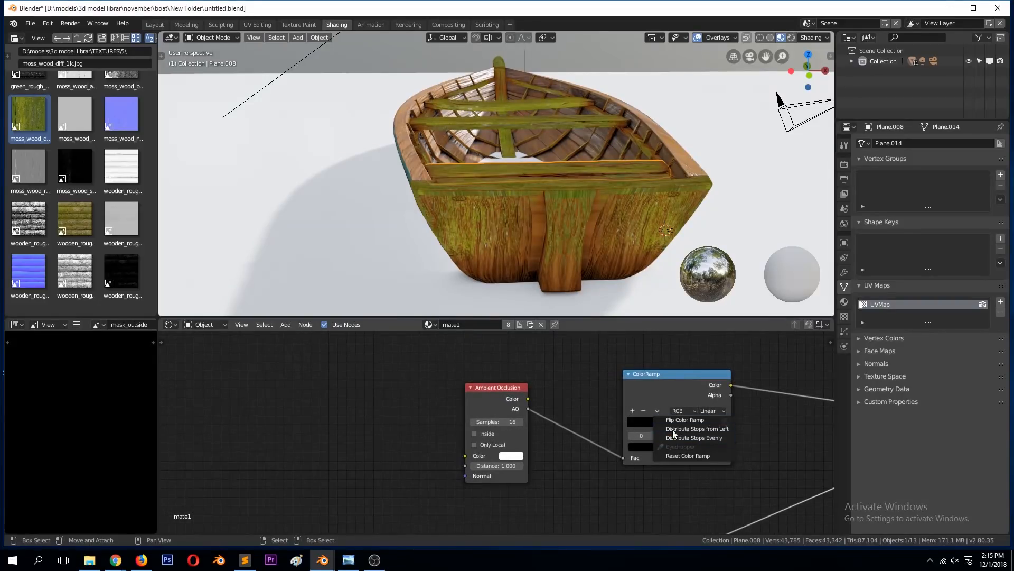
left_click(680, 419)
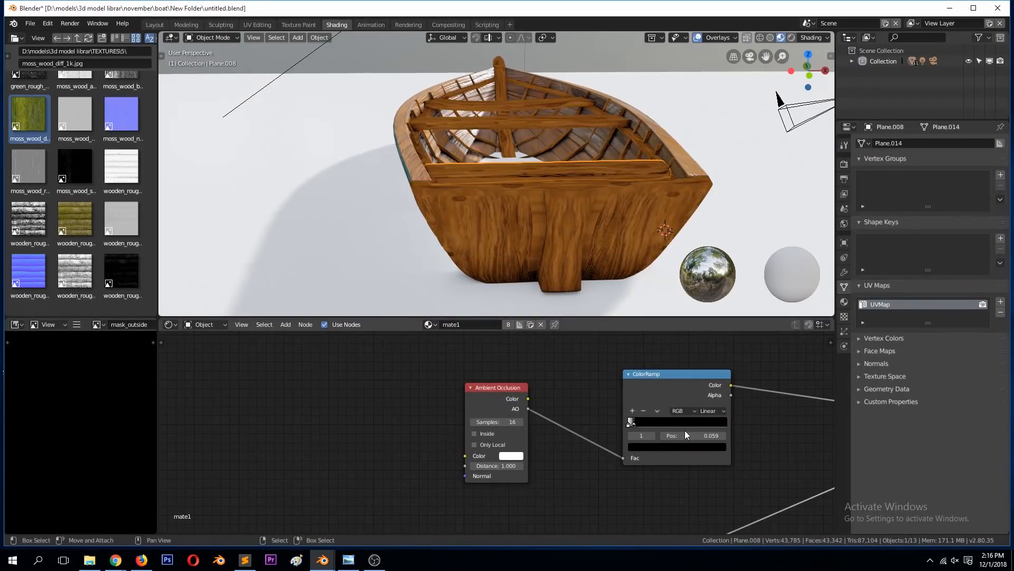
left_click_drag(635, 423, 721, 423)
middle_click_drag(676, 311, 674, 282)
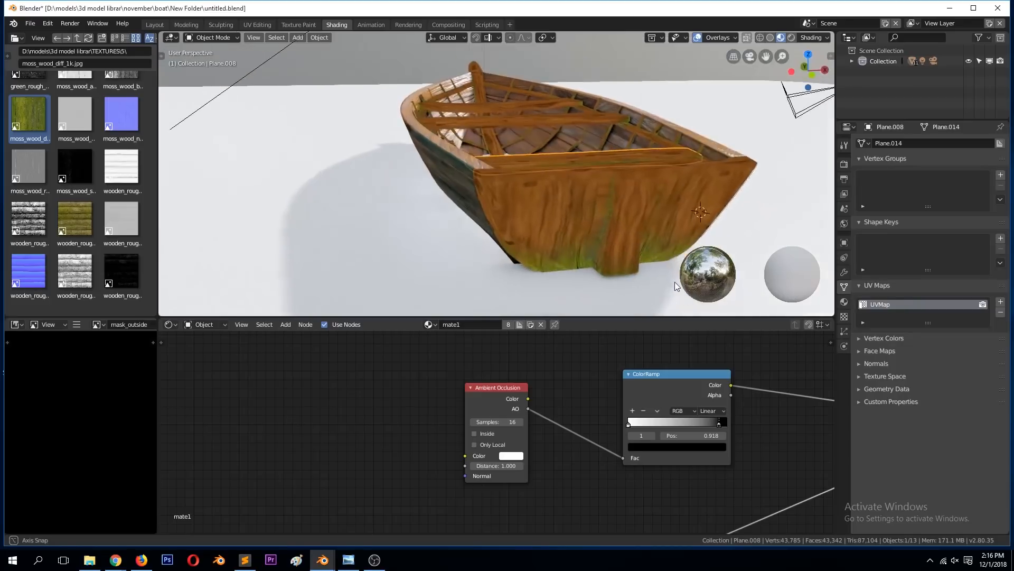
left_click(657, 410)
left_click(688, 420)
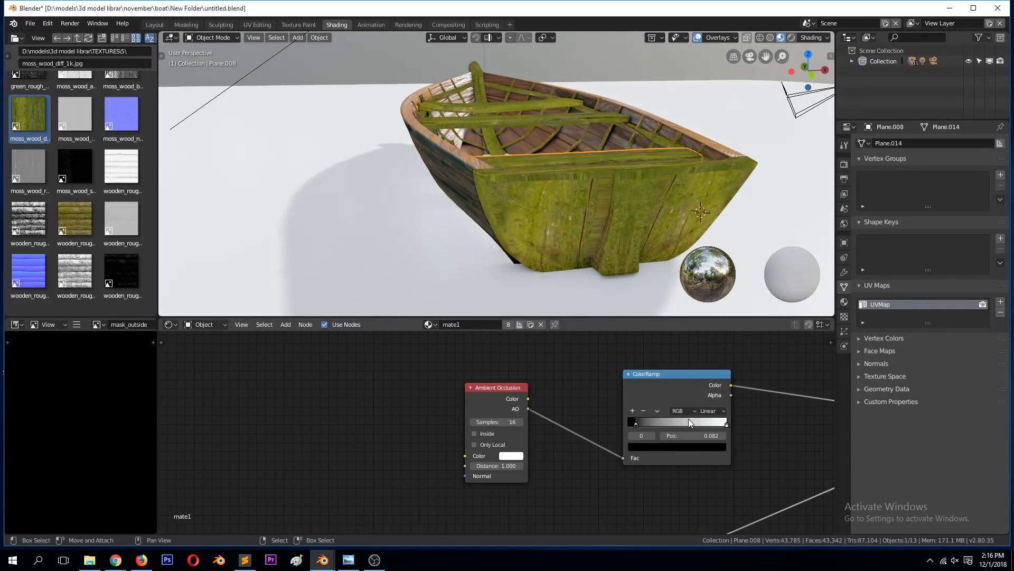
Step: Set the ColorRamp's black stop to 0.955, check the moss on the stern and save the file
left_click_drag(639, 425, 727, 421)
middle_click_drag(655, 201, 546, 204)
scroll(563, 229, "down", 5)
key("ctrl+s")
scroll(498, 213, "up", 3)
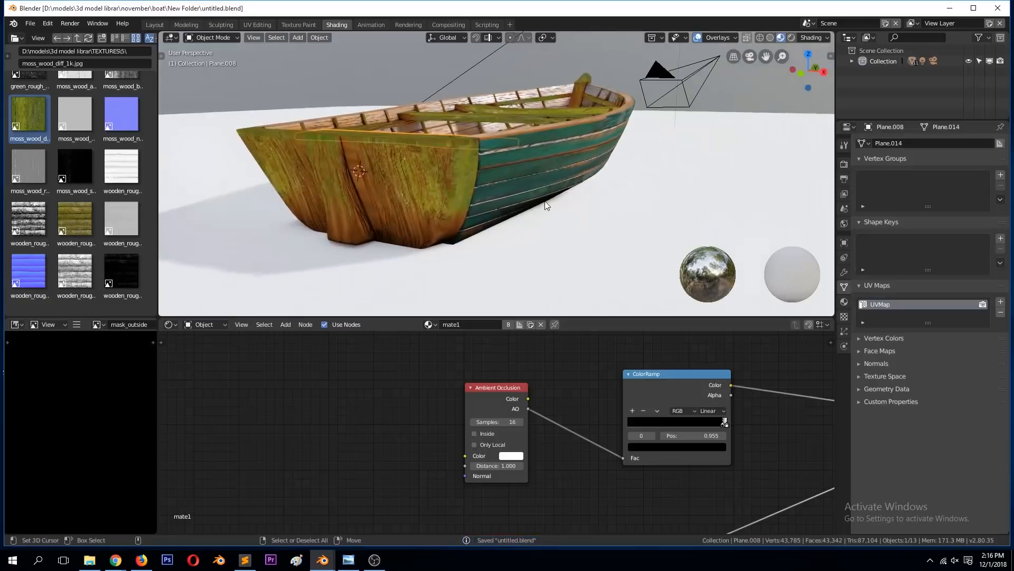
scroll(546, 204, "up", 2)
scroll(549, 208, "down", 3)
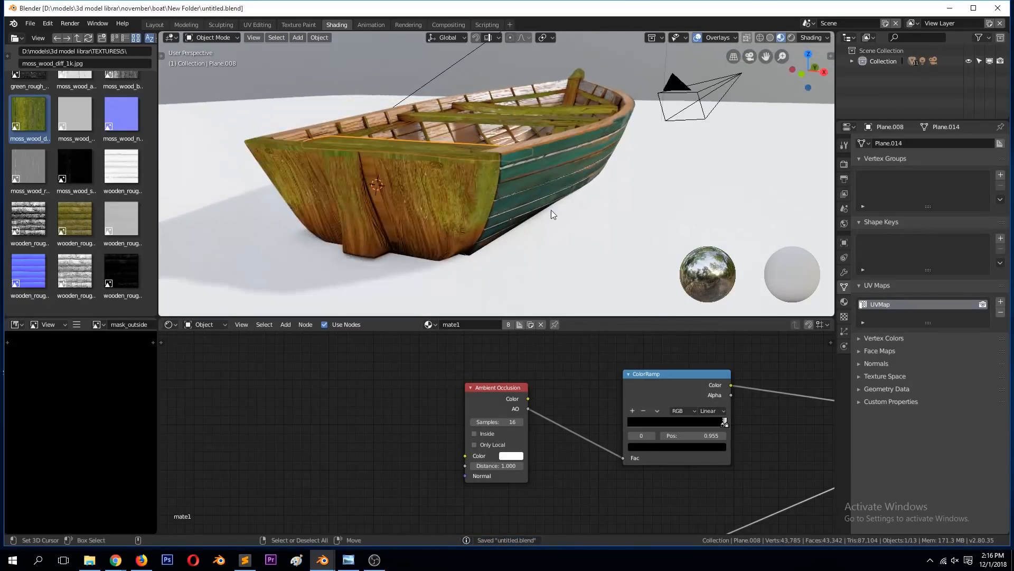
Step: Frame the complete mate1 node tree with no nodes left selected
scroll(695, 367, "down", 1)
scroll(696, 368, "down", 2)
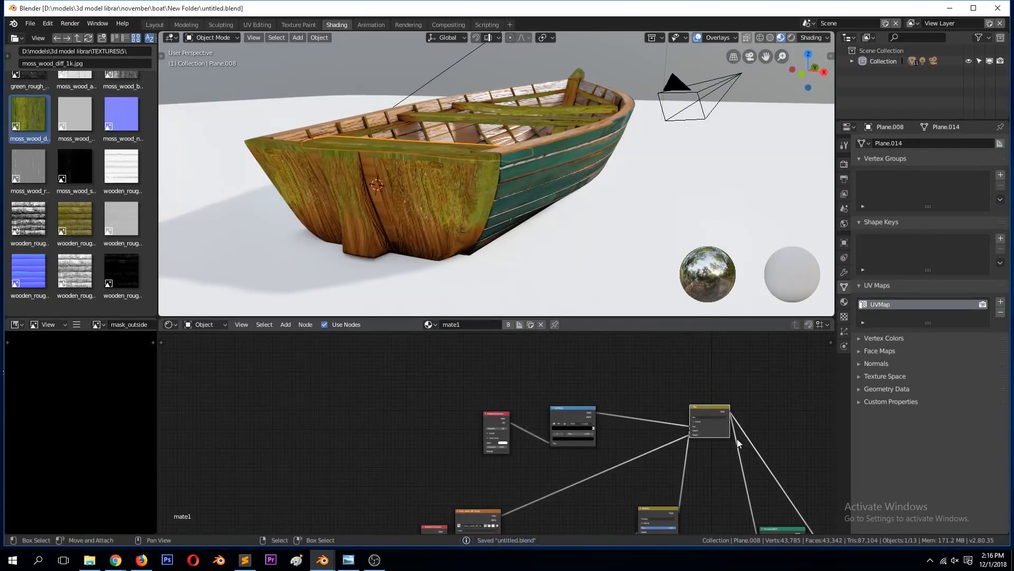
scroll(737, 438, "down", 2)
scroll(714, 462, "down", 5)
key("a")
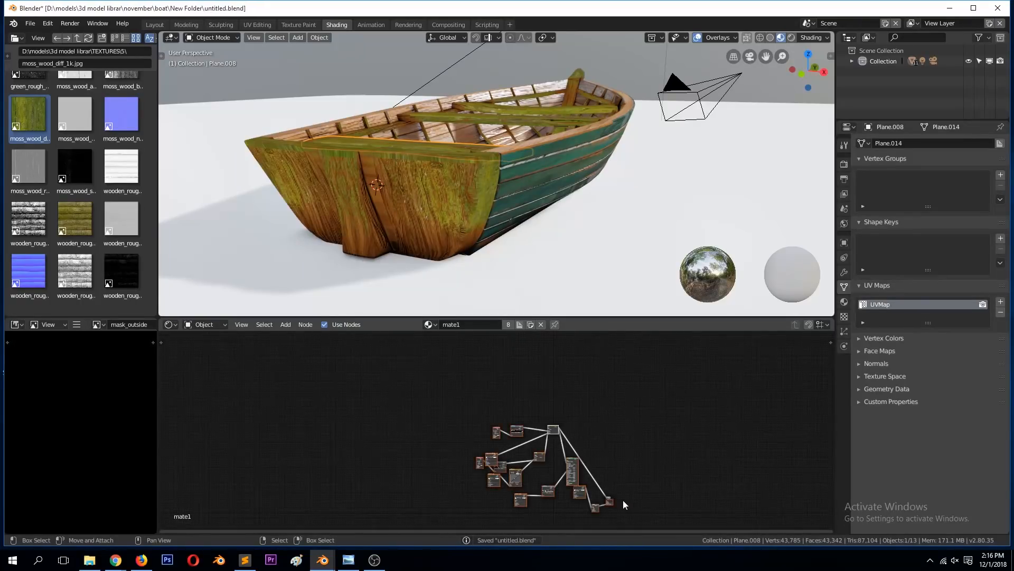
key("KP_Decimal")
key("KP_Decimal")
key("alt+a")
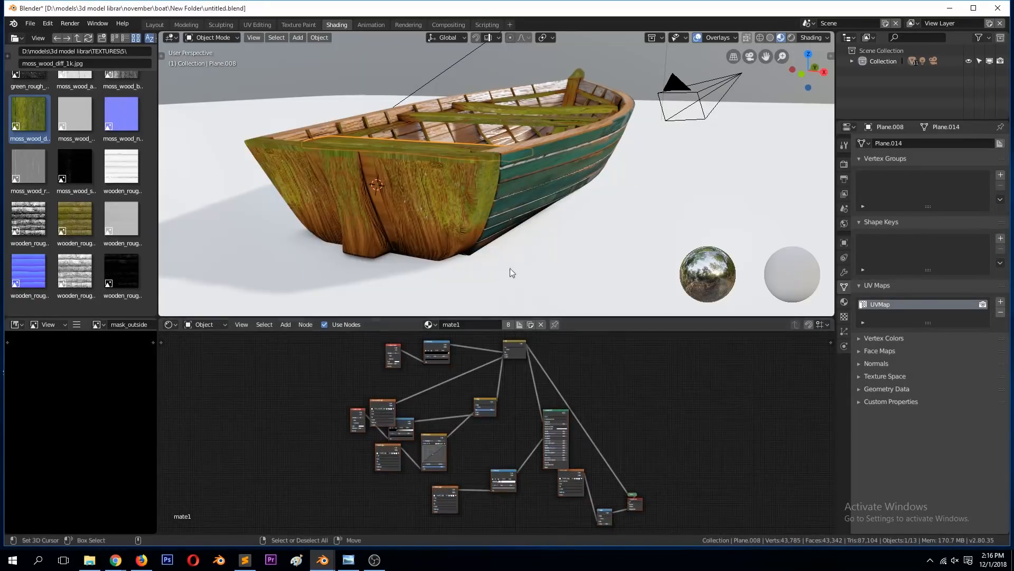
Step: Review the blue boat's material nodes in boat.blend, and return to the green boat's file for a closer look at its stern
mouse_move(322, 560)
left_click(370, 494)
scroll(404, 424, "down", 2)
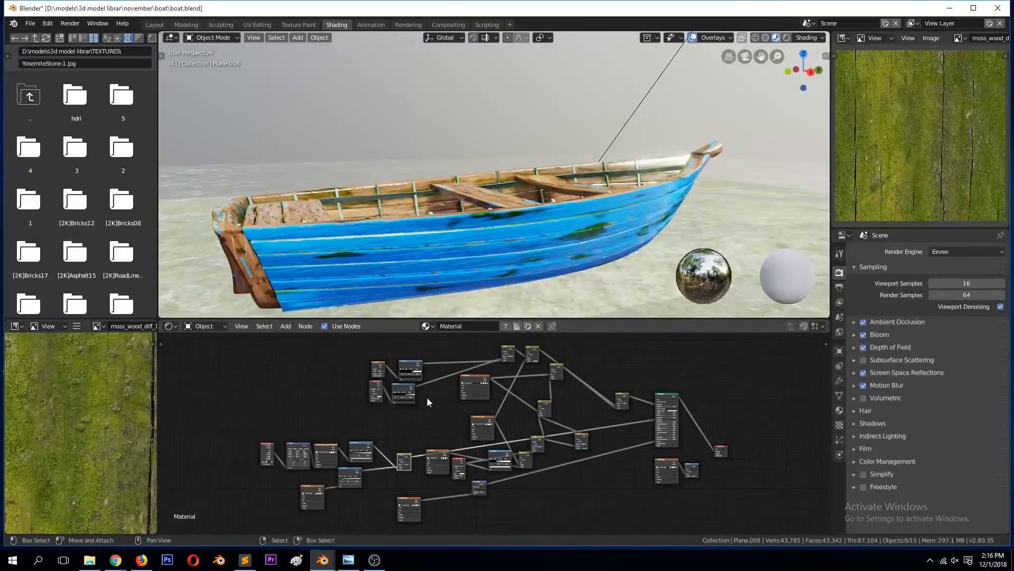
scroll(372, 440, "down", 2)
left_click(947, 12)
middle_click_drag(578, 153, 566, 125)
scroll(564, 127, "down", 6)
scroll(455, 347, "up", 2)
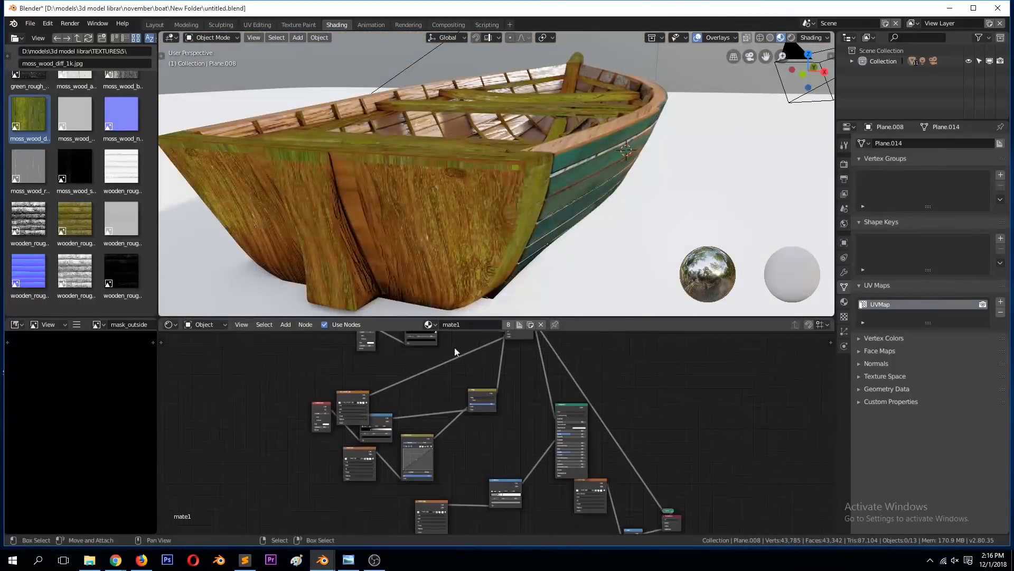
Step: Preview the ColorRamp mask, reconnect the Principled BSDF to the Material Output, move the output up beside it and save the file
left_click(429, 338, "ctrl+shift")
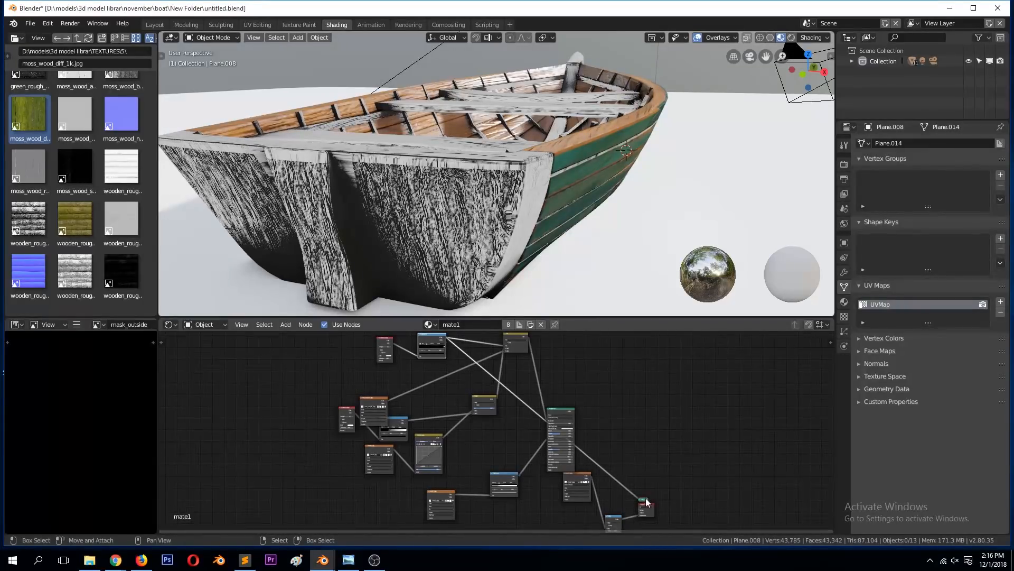
left_click(563, 411, "ctrl+shift")
left_click_drag(647, 504, 656, 385)
scroll(652, 386, "up", 4)
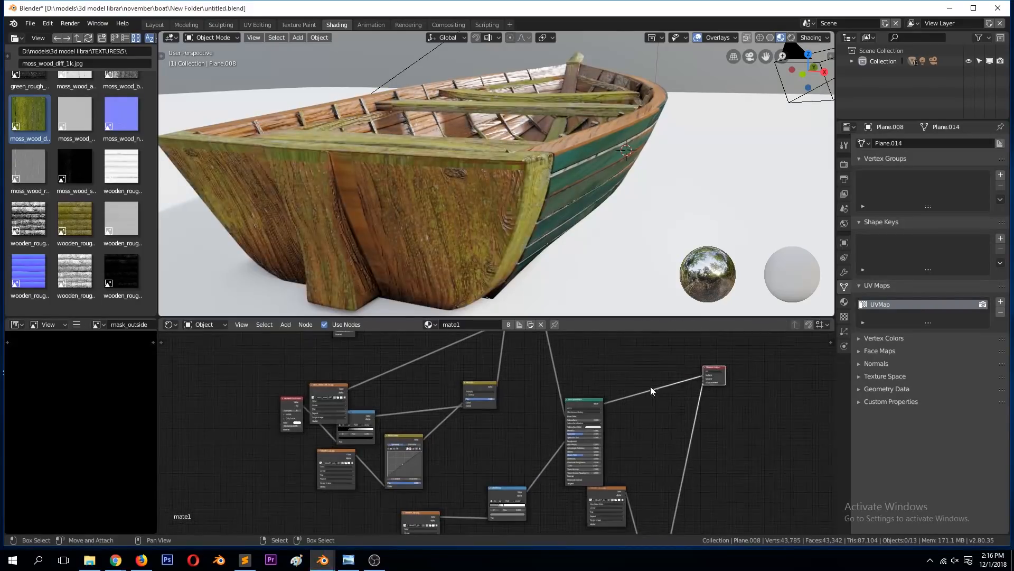
key("ctrl+s")
Step: Move the displacement's Multiply node up below the Material Output and preview it on the boat
scroll(761, 404, "down", 5)
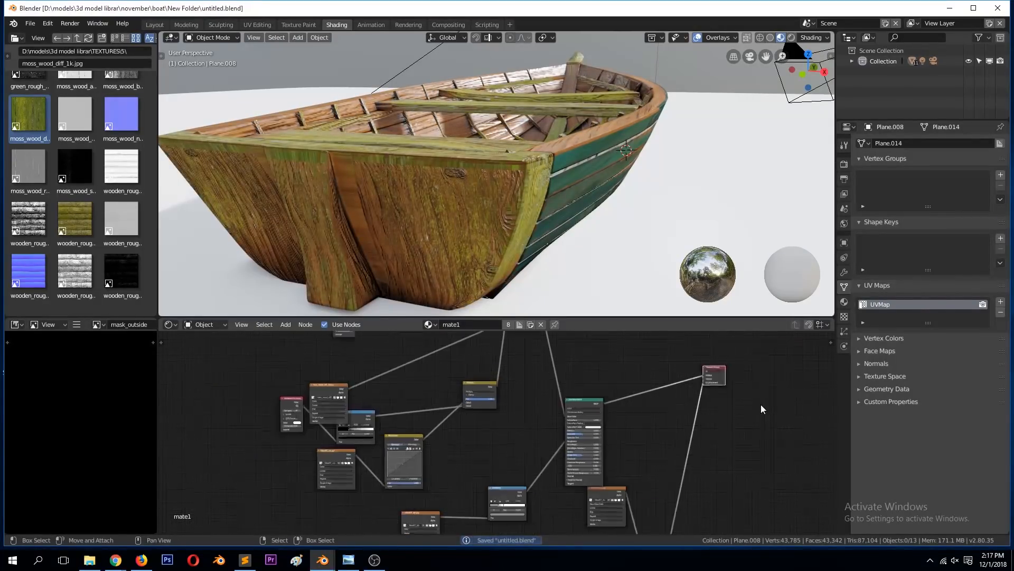
left_click_drag(606, 502, 611, 423)
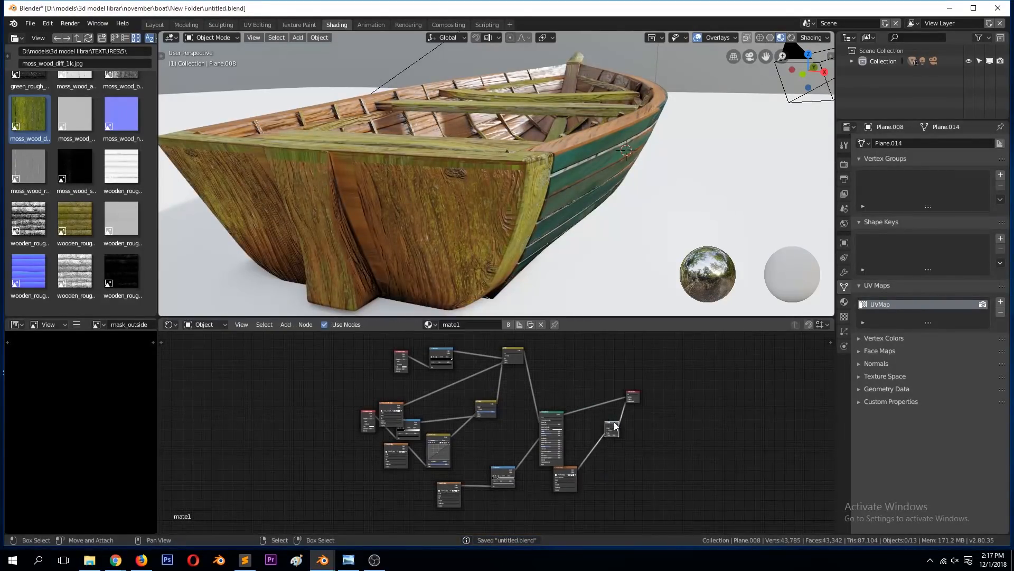
left_click(611, 423, "ctrl+shift")
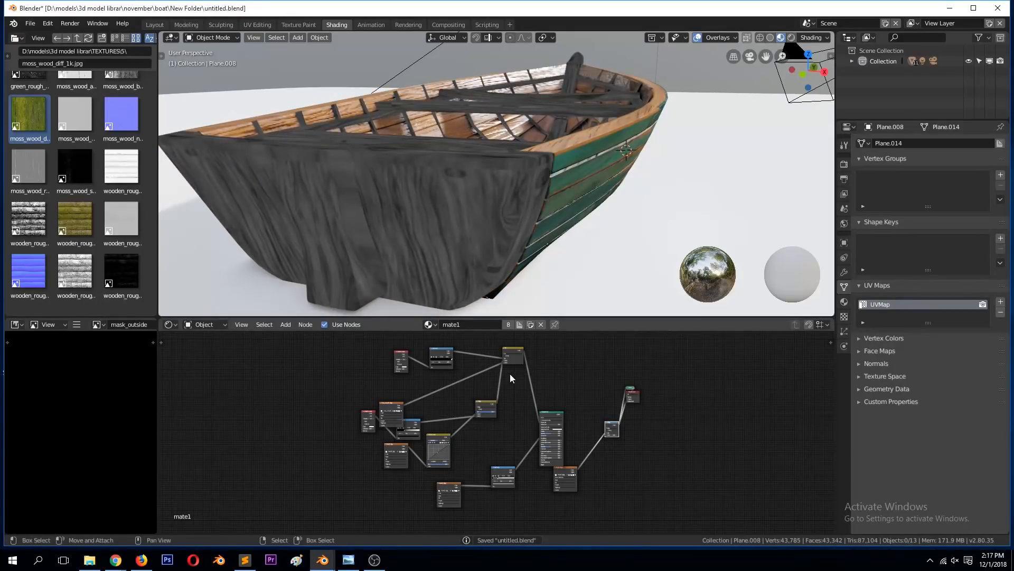
Step: Duplicate the moss mask's Ambient Occlusion and ColorRamp nodes and place the copies above the Principled BSDF
scroll(509, 373, "up", 1)
left_click(429, 338)
left_click(384, 343, "shift")
key("shift+d")
left_click_drag(660, 385, 728, 380)
scroll(671, 402, "up", 5)
left_click(663, 347)
Step: Move the Multiply node and the Viewer closer to the Material Output and save the file
left_click(688, 414, "shift")
key("KP_Decimal")
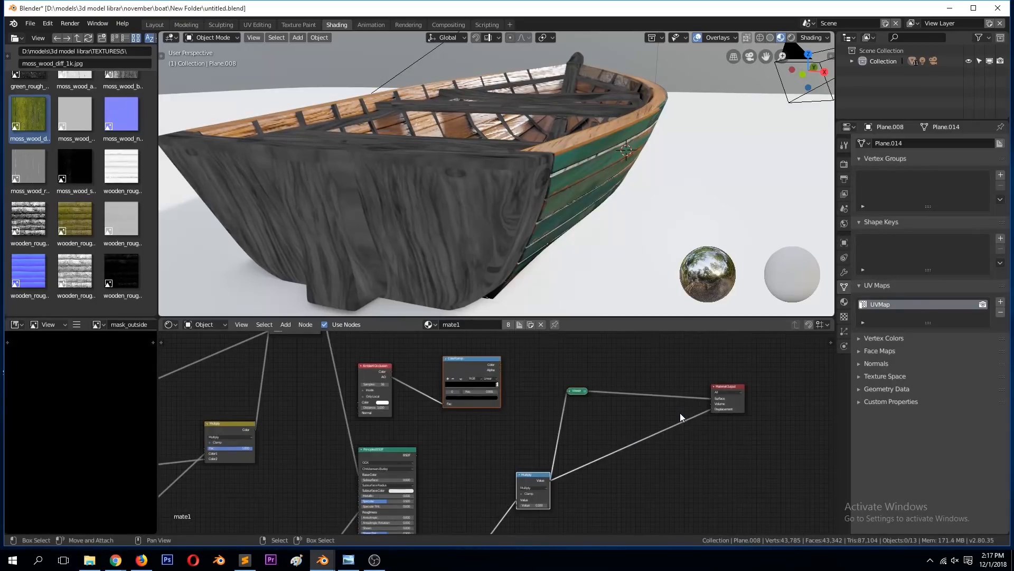
key("g")
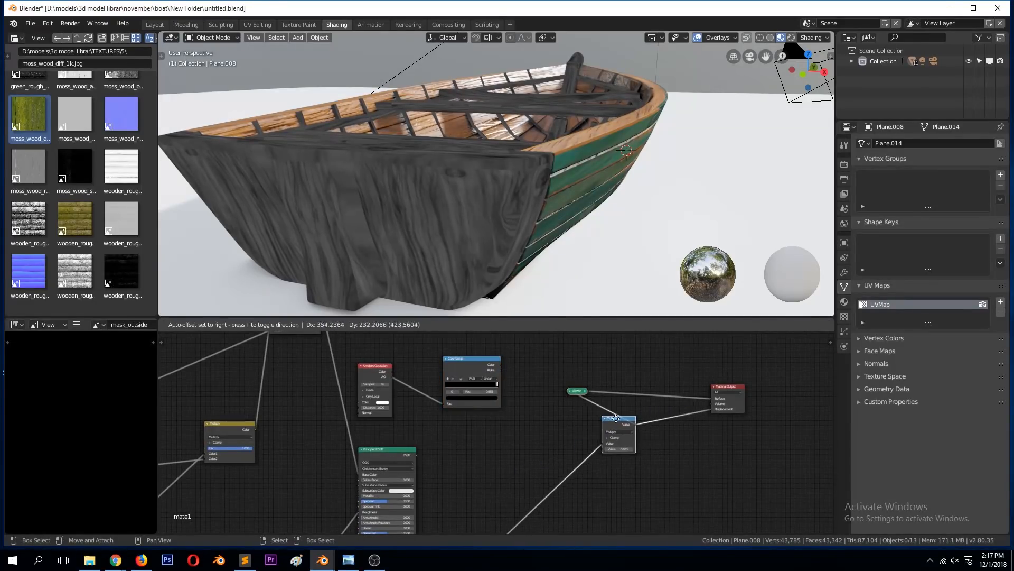
left_click(620, 417)
left_click_drag(581, 390, 685, 368)
key("ctrl+s")
Step: Add a MixRGB node between the copied ColorRamp and the Multiply node and connect the ramp's Color output to it
key("shift+a")
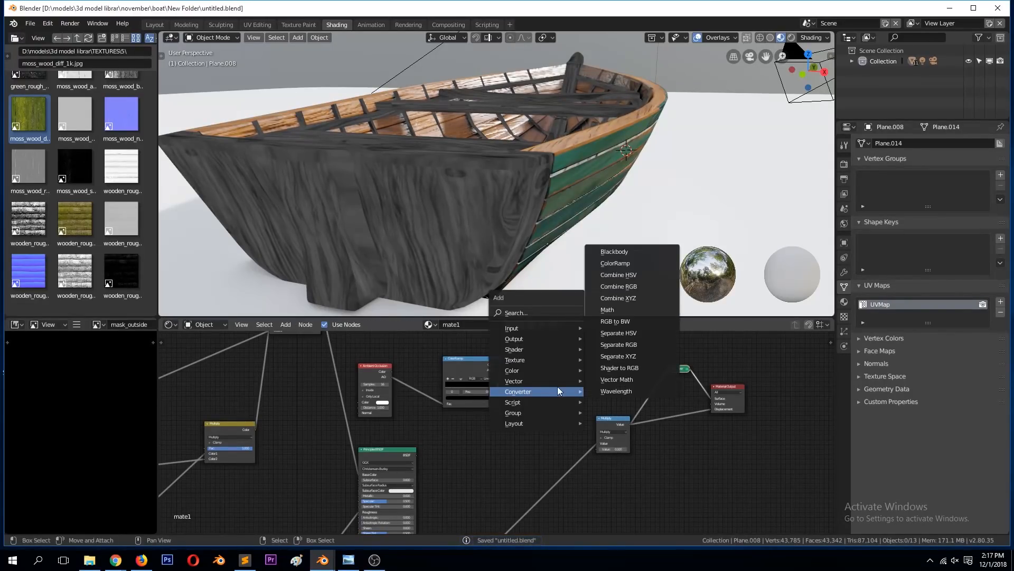
mouse_move(521, 370)
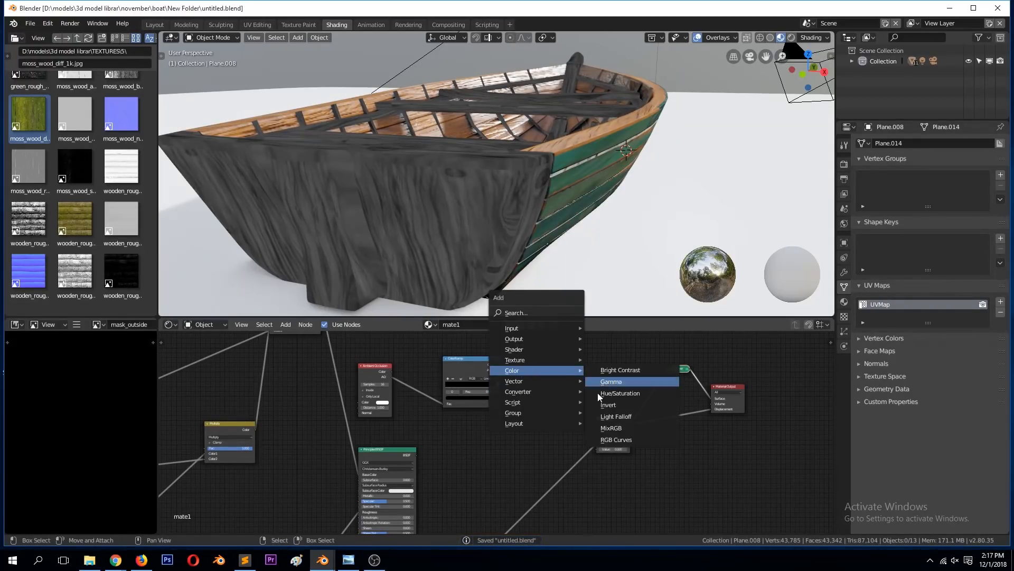
left_click(604, 425)
left_click(521, 393)
left_click_drag(455, 359, 521, 427)
scroll(518, 433, "down", 2)
scroll(518, 433, "down", 1)
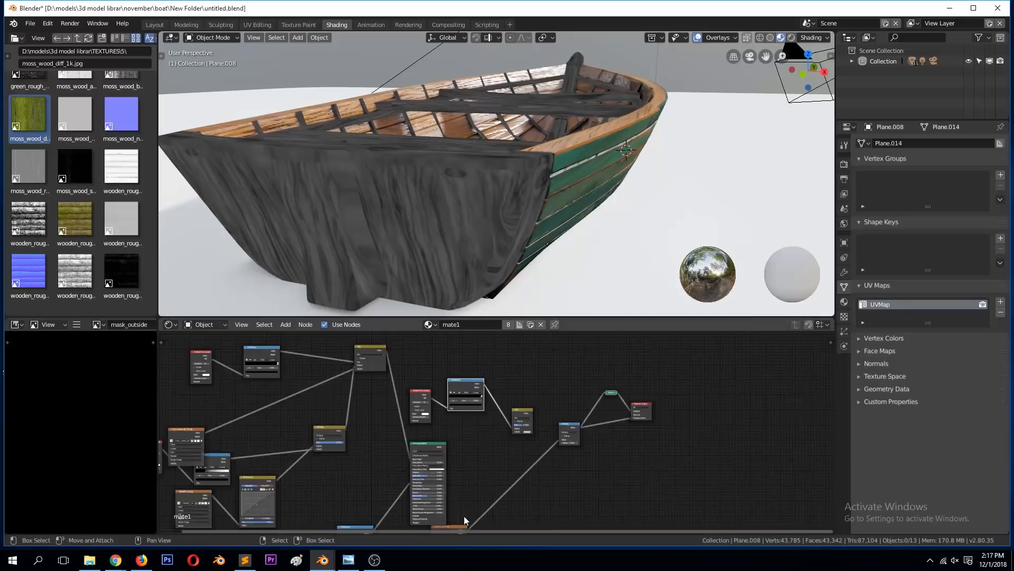
Step: Connect the texture feeding the displacement's Multiply node to the MixRGB node's Color2 input as well, and preview the mix on the boat
scroll(468, 518, "down", 1)
left_click_drag(471, 516, 511, 431)
scroll(521, 432, "up", 2)
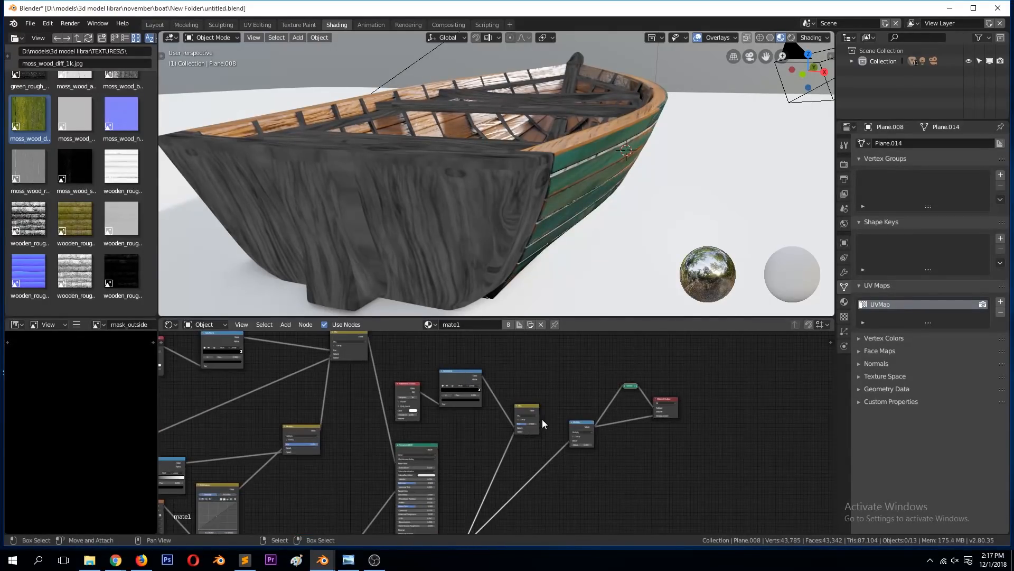
left_click(528, 410, "ctrl+shift")
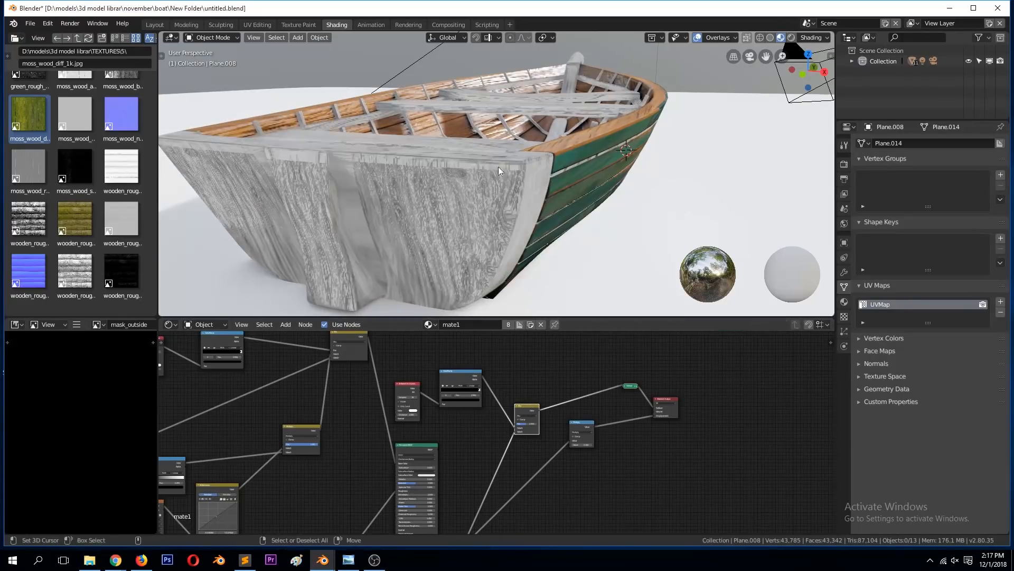
Step: Examine the previewed displacement mix on the boat's stern from several angles and save the file
scroll(498, 166, "up", 3)
scroll(496, 167, "down", 2)
scroll(503, 163, "up", 2)
scroll(503, 163, "down", 2)
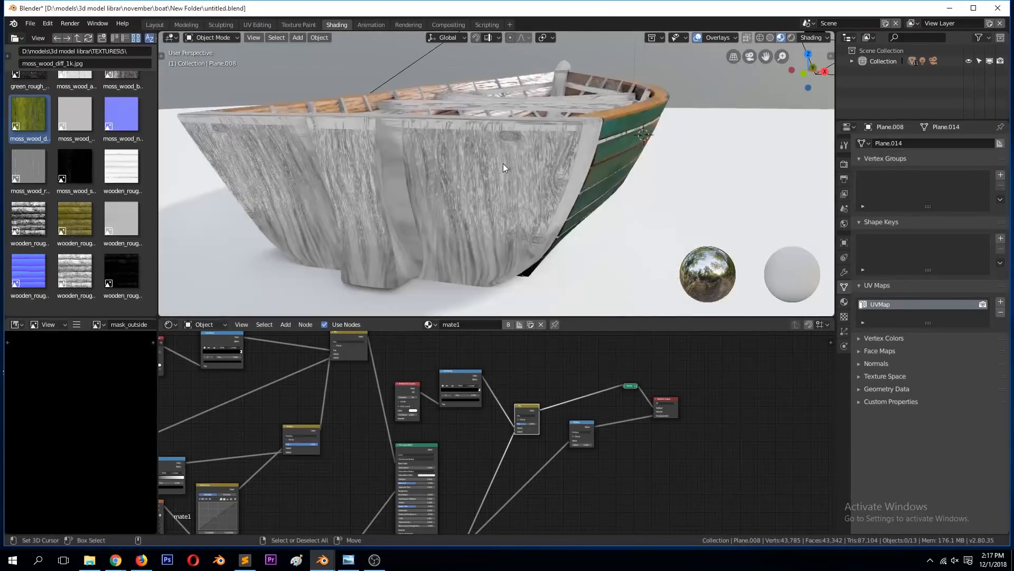
key("ctrl+s")
scroll(516, 205, "up", 2)
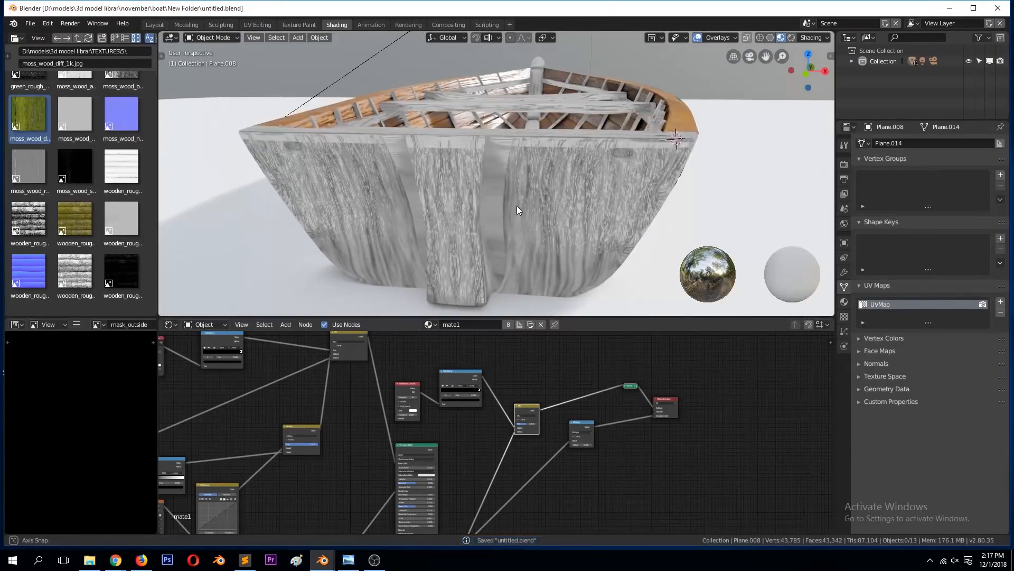
scroll(518, 207, "up", 3)
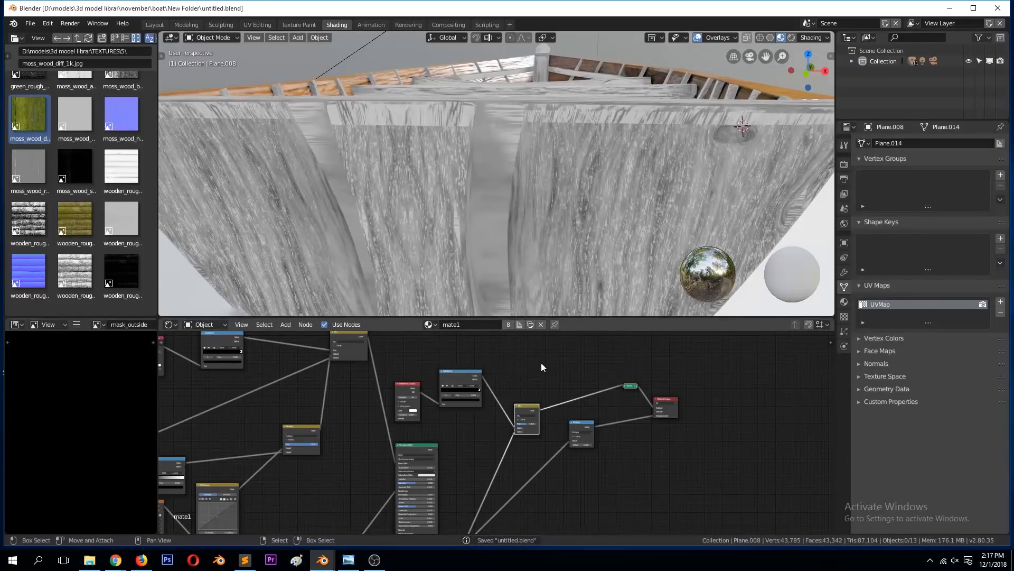
scroll(541, 221, "down", 3)
middle_click_drag(540, 220, 544, 215)
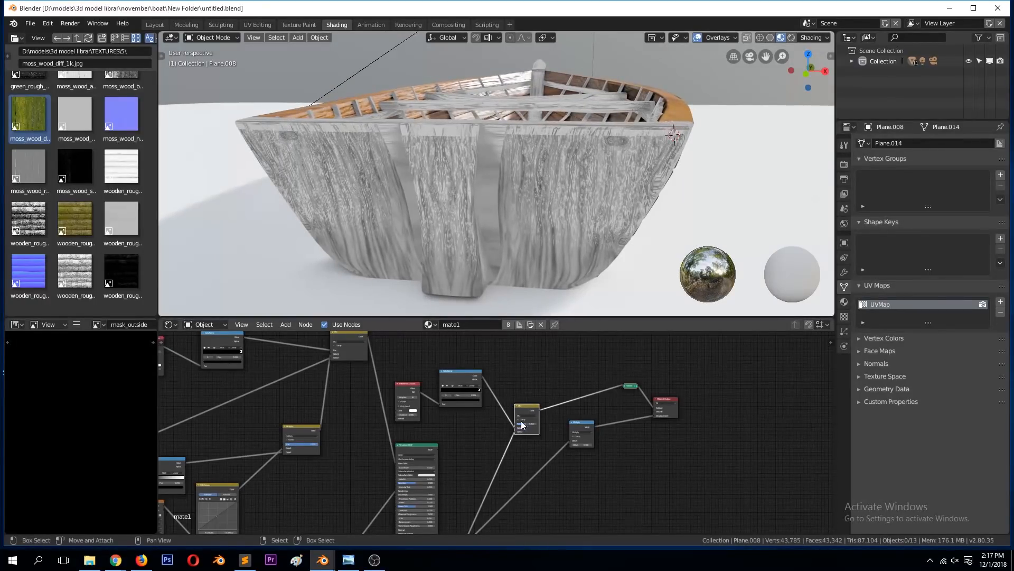
Step: Set the MixRGB node's factor to 1.000 and its blend type to Subtract, check the stern, and save the file
scroll(521, 424, "up", 4)
left_click_drag(564, 416, 585, 413)
left_click(575, 396)
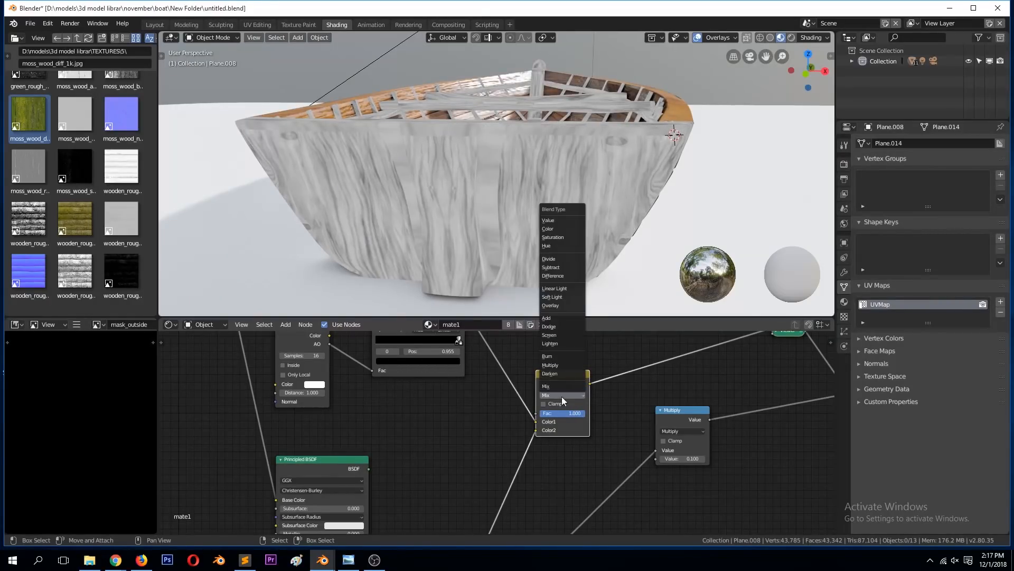
left_click(565, 395)
left_click(557, 267)
middle_click_drag(552, 271, 531, 272)
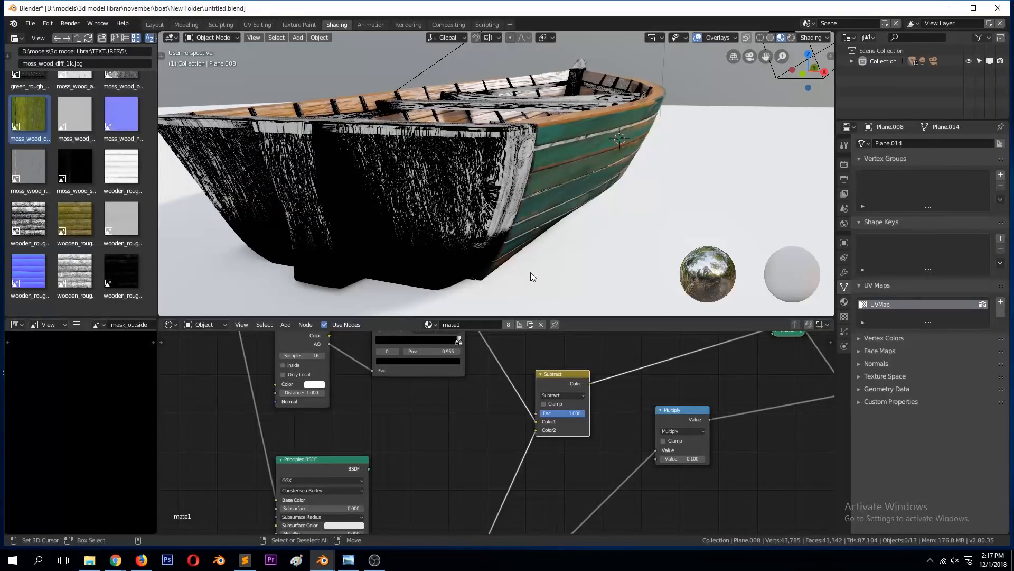
key("ctrl+s")
Step: Connect the Subtract node's Color output to the free Value input of the displacement's Multiply node
left_click_drag(590, 383, 634, 429)
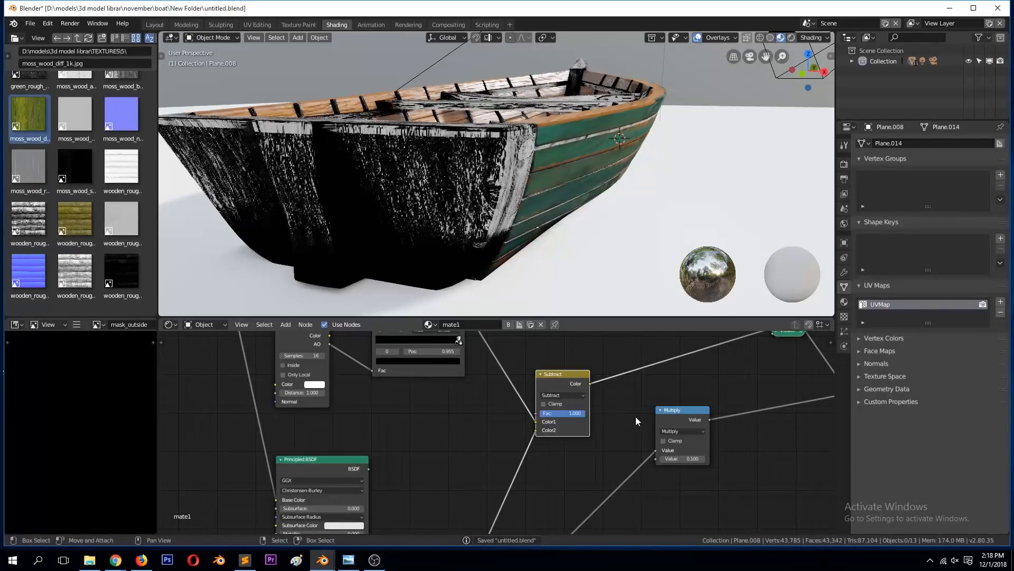
scroll(636, 416, "down", 1)
mouse_move(576, 391)
left_mouse_down()
mouse_move(630, 441)
mouse_move(583, 393)
left_mouse_up()
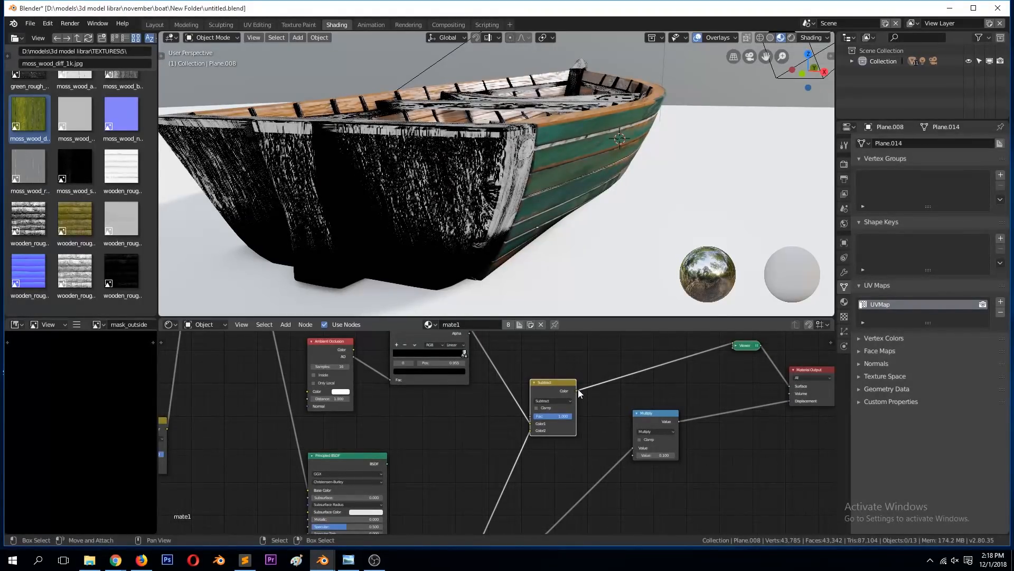
left_click_drag(576, 390, 591, 408)
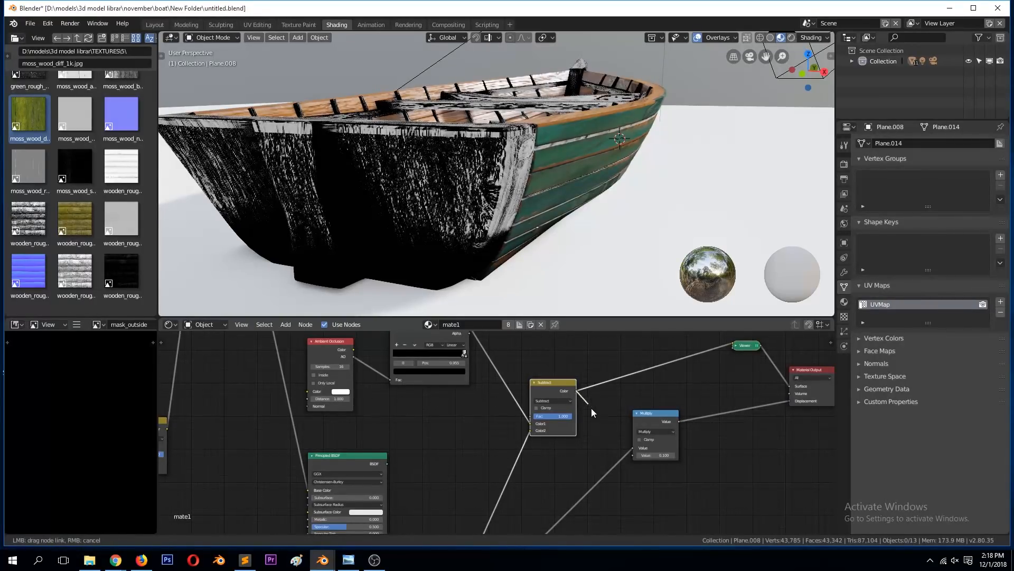
left_click_drag(635, 453, 633, 446)
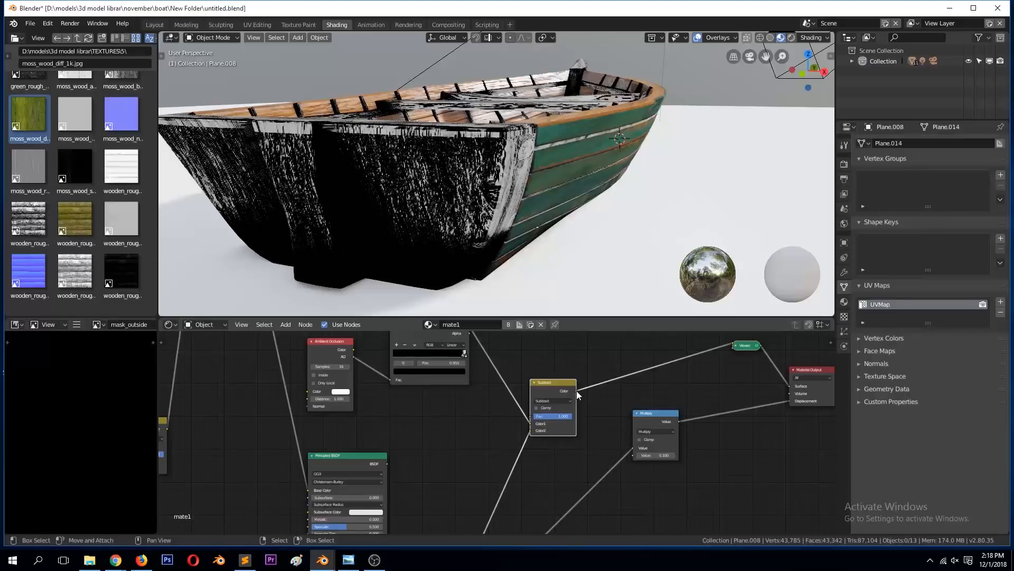
left_click_drag(574, 390, 633, 448)
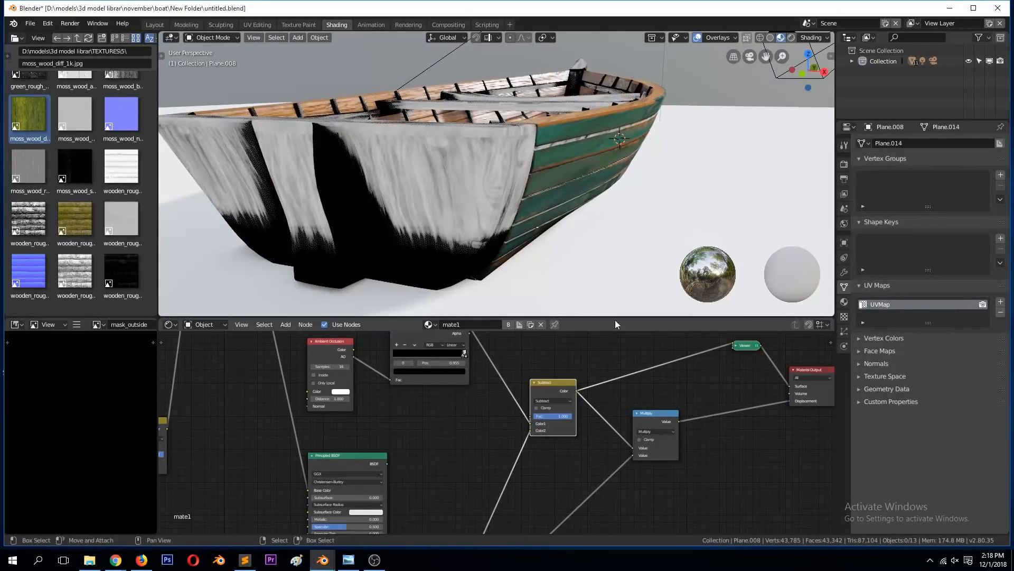
Step: Preview the Multiply node on the stern, and restore the Principled BSDF as the Material Output's surface to check the mossy planks
left_click(672, 417, "ctrl+shift")
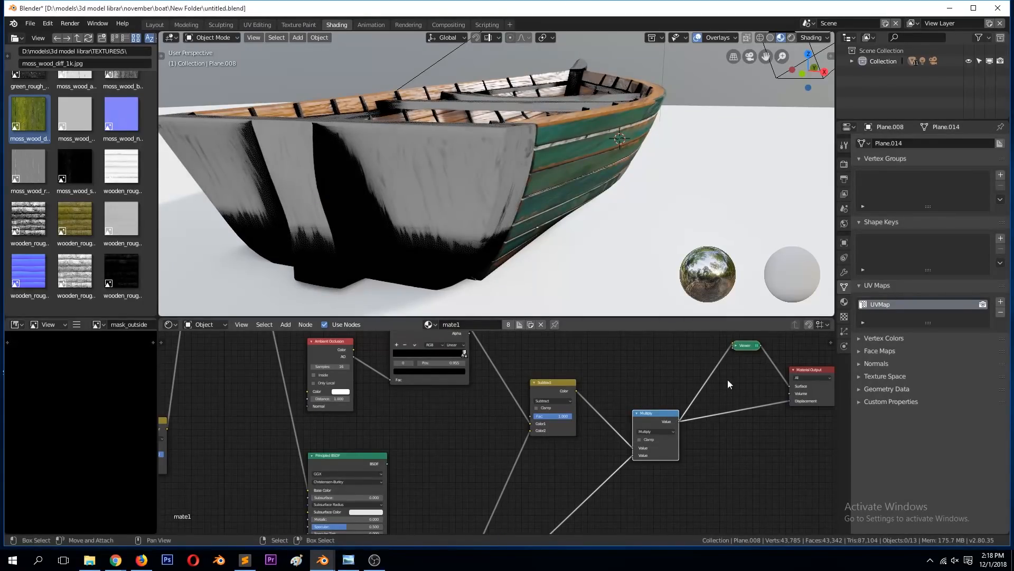
middle_click_drag(536, 211, 541, 204)
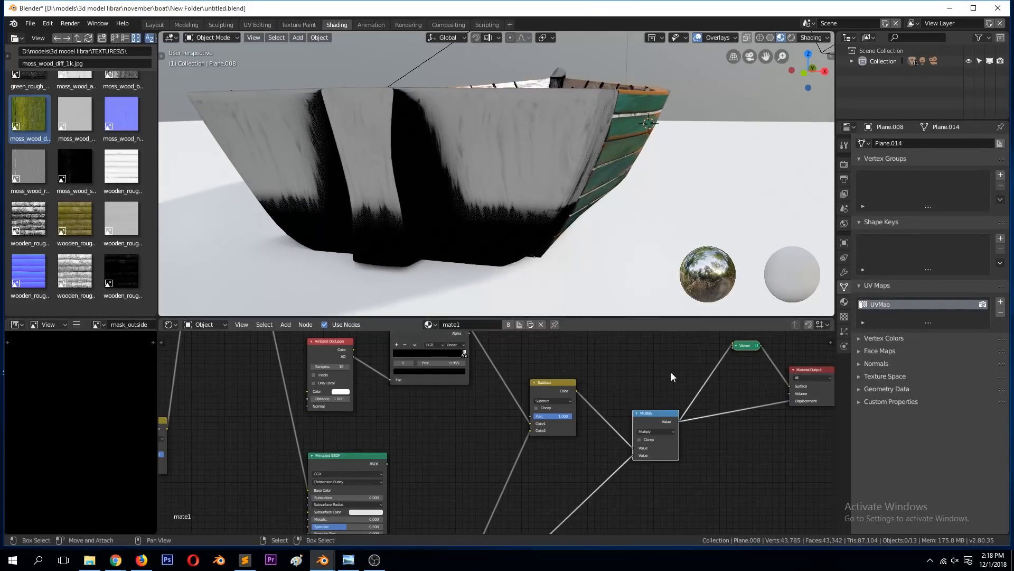
left_click(348, 460, "ctrl+shift")
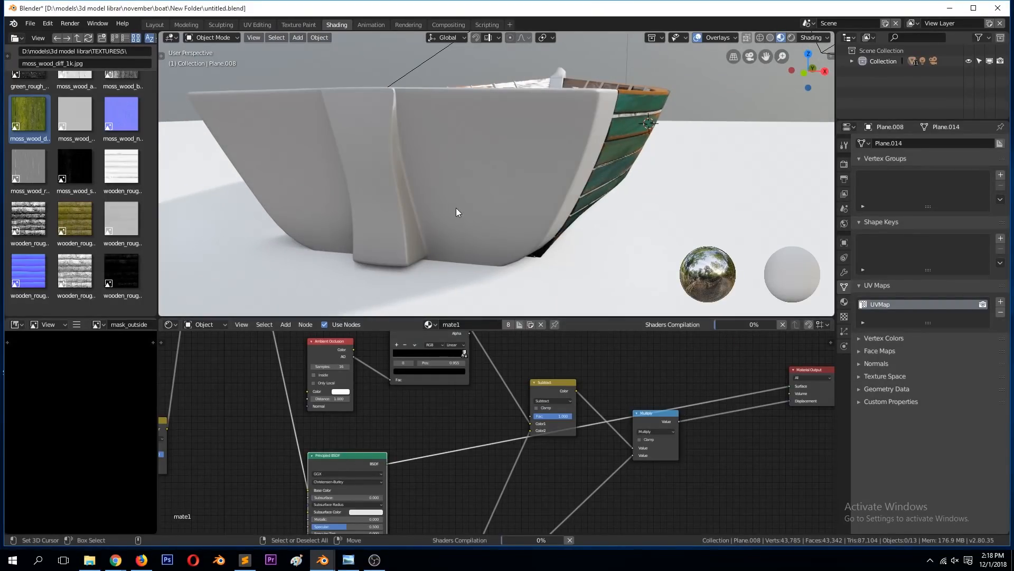
middle_click_drag(456, 208, 537, 328)
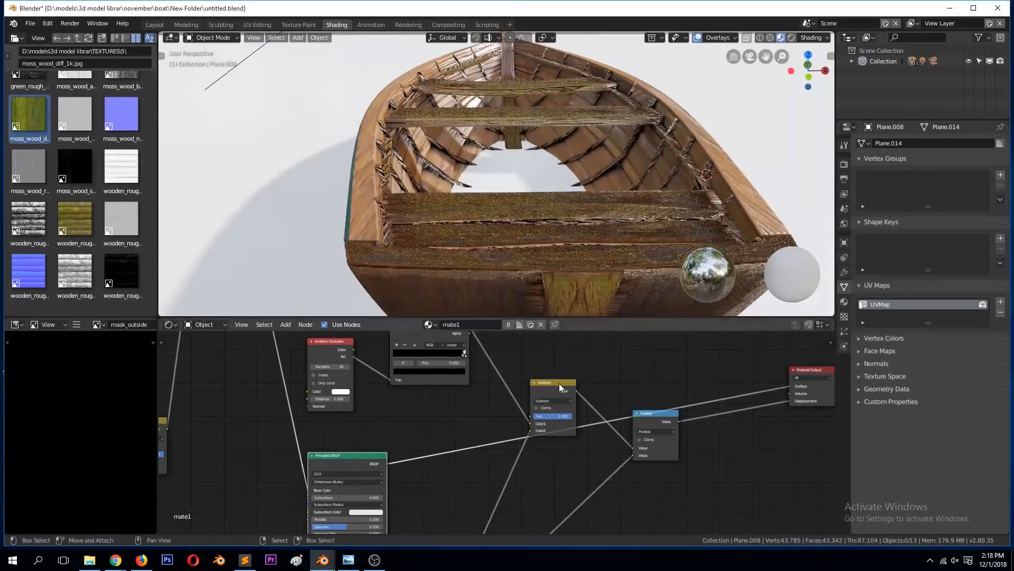
Step: Lighten the copied ColorRamp's black stop at 0.955 to mid grey and slightly darken its white stop
scroll(453, 349, "up", 2)
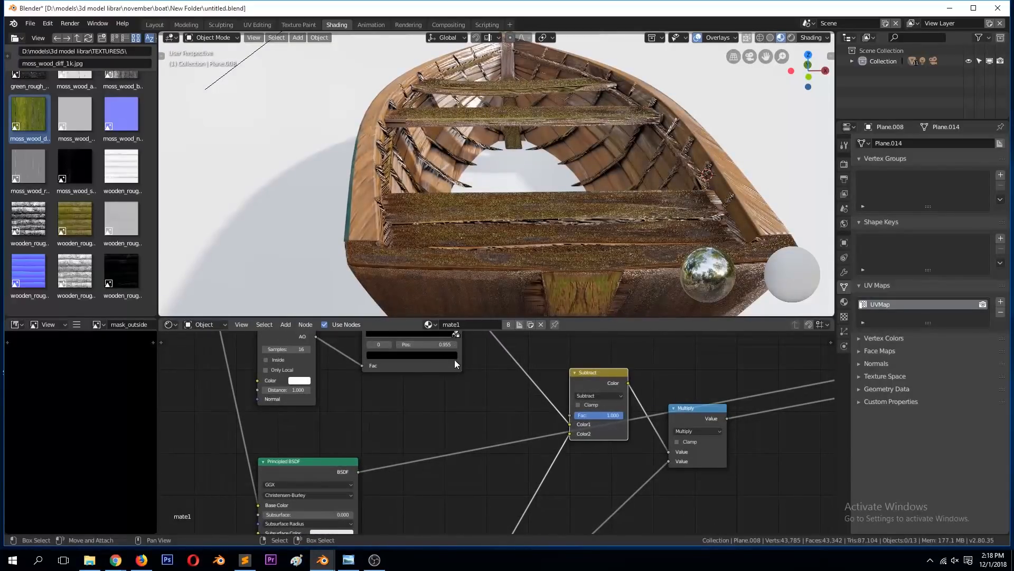
middle_click_drag(452, 365, 539, 478)
scroll(531, 480, "up", 1)
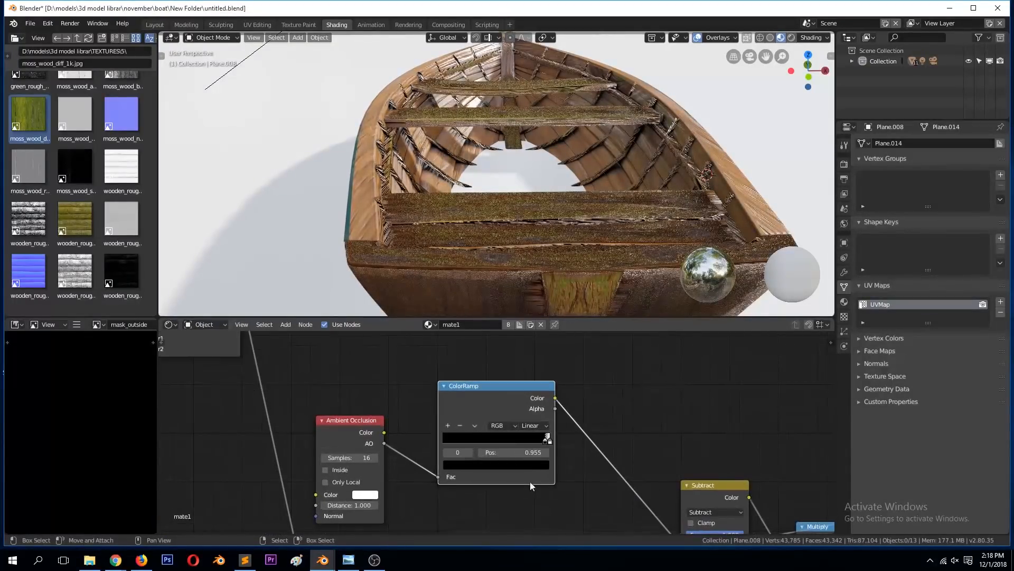
left_click(536, 464)
left_click(526, 366)
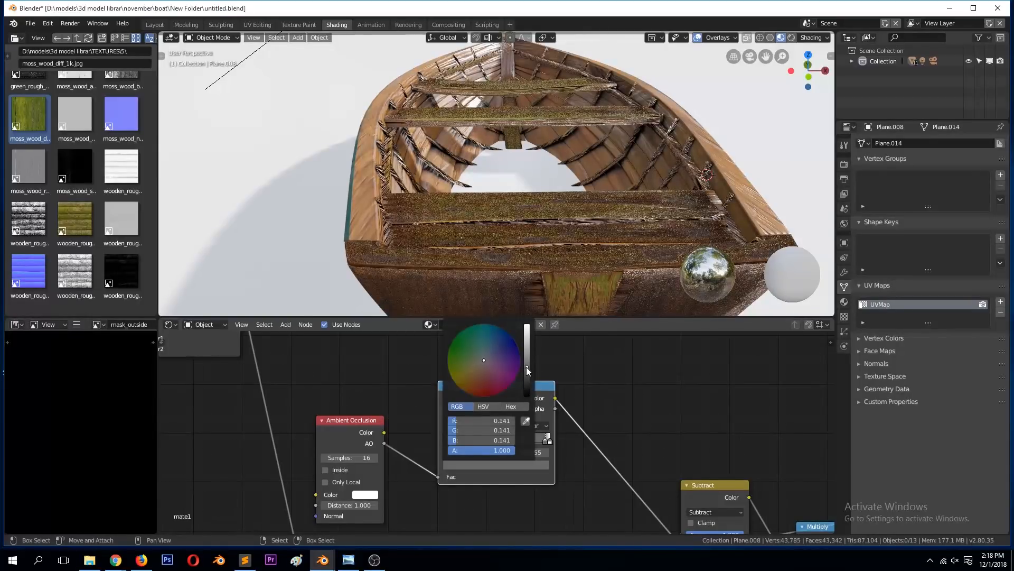
left_click(549, 441)
left_click(540, 465)
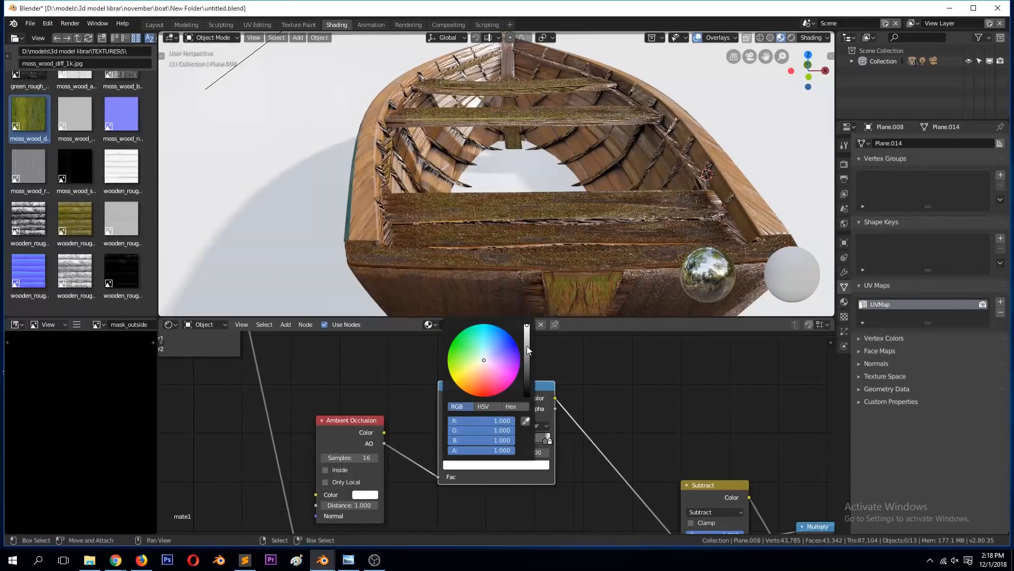
left_click(527, 329)
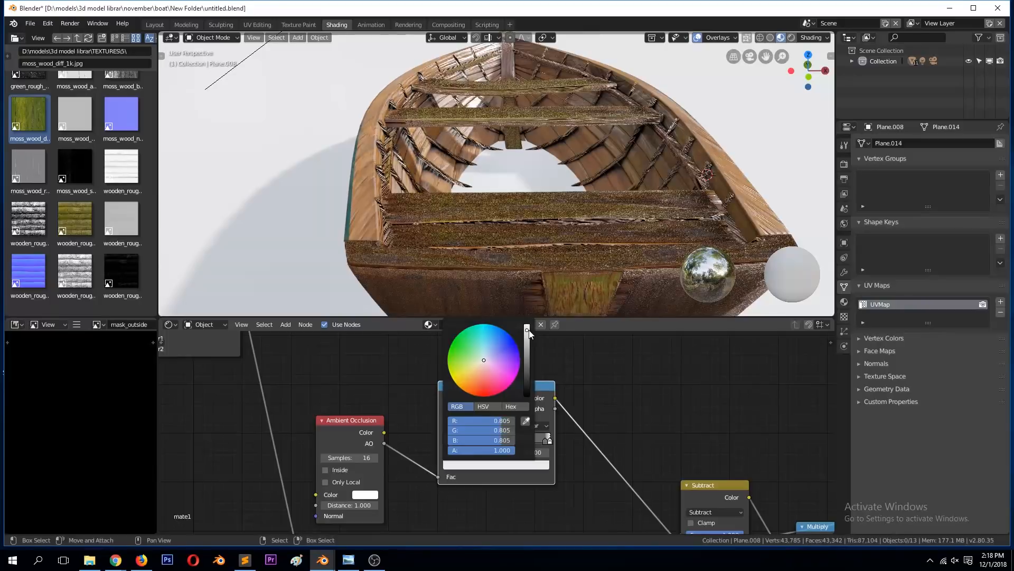
left_click(546, 440)
left_click(540, 465)
mouse_move(529, 362)
left_mouse_down()
mouse_move(527, 325)
mouse_move(527, 362)
left_mouse_up()
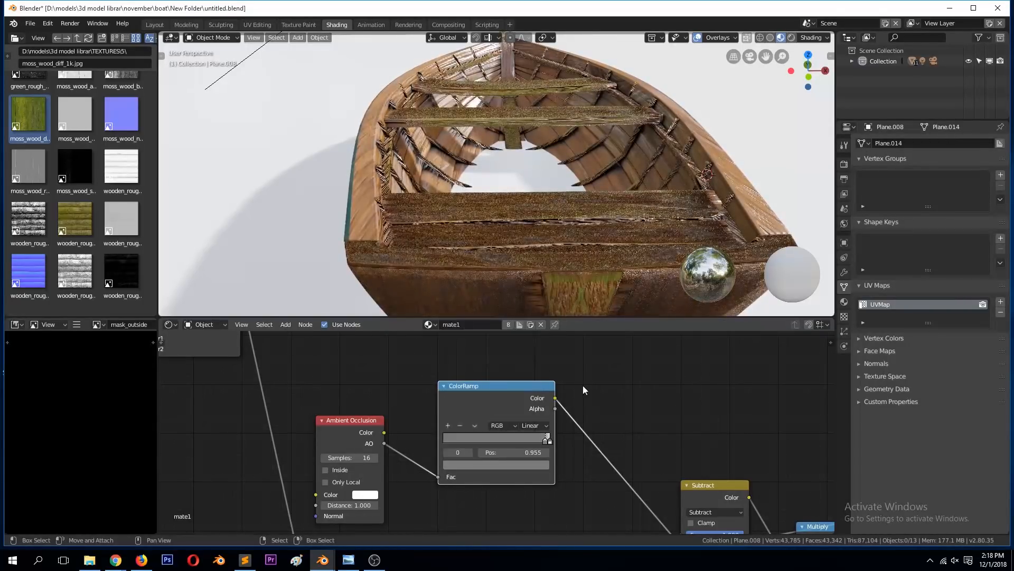
Step: Route the Subtract node's Color output to the Multiply node's second Value input and remove the texture's direct link from the first
scroll(665, 453, "down", 1)
left_click(666, 471)
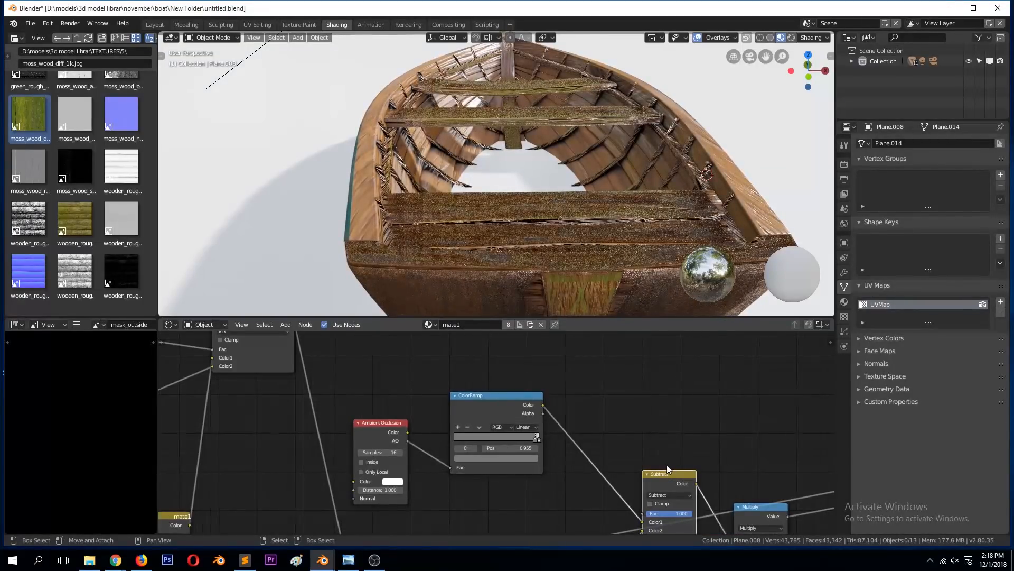
key("KP_Decimal")
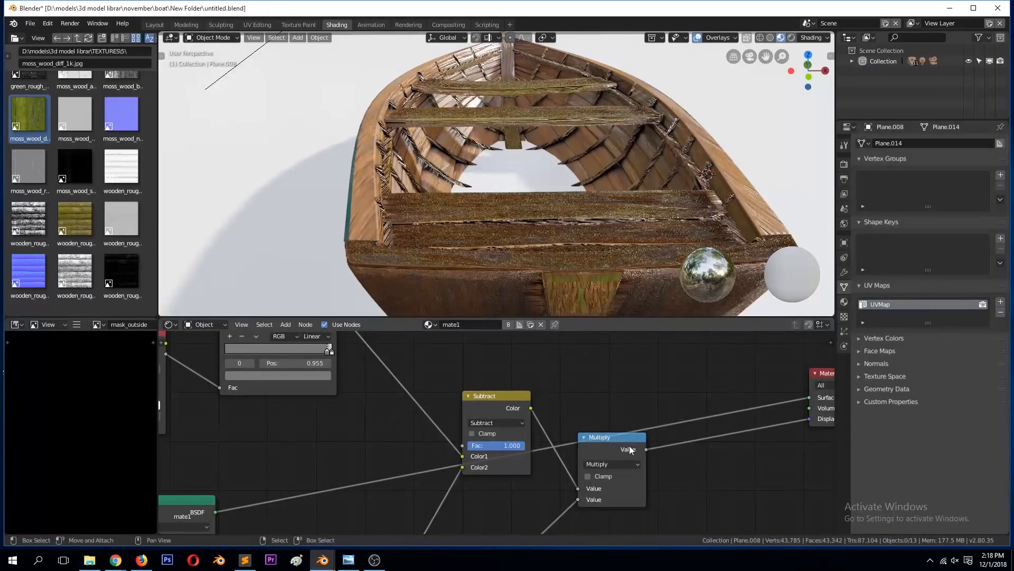
scroll(556, 484, "down", 1)
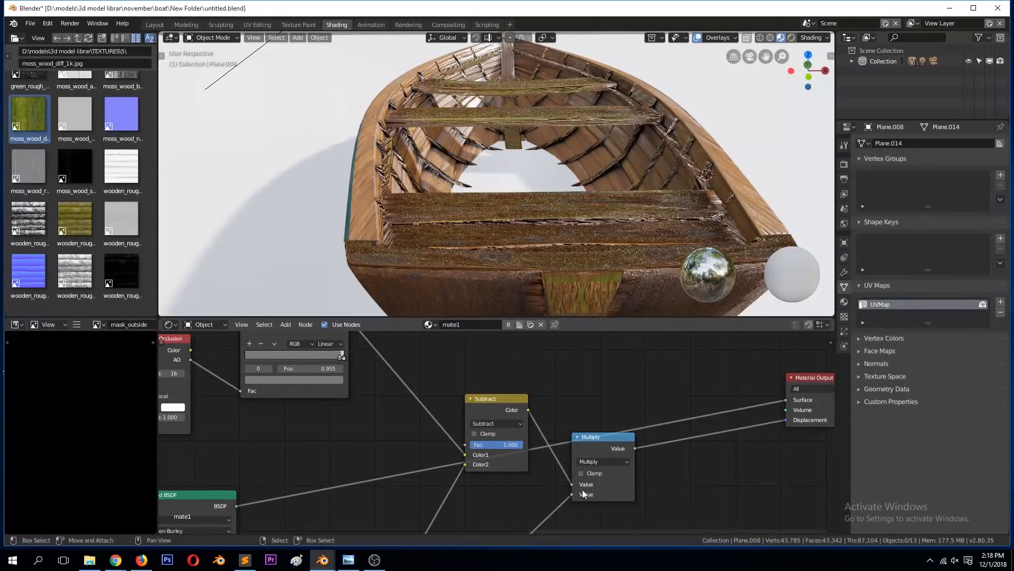
left_click_drag(573, 484, 568, 487)
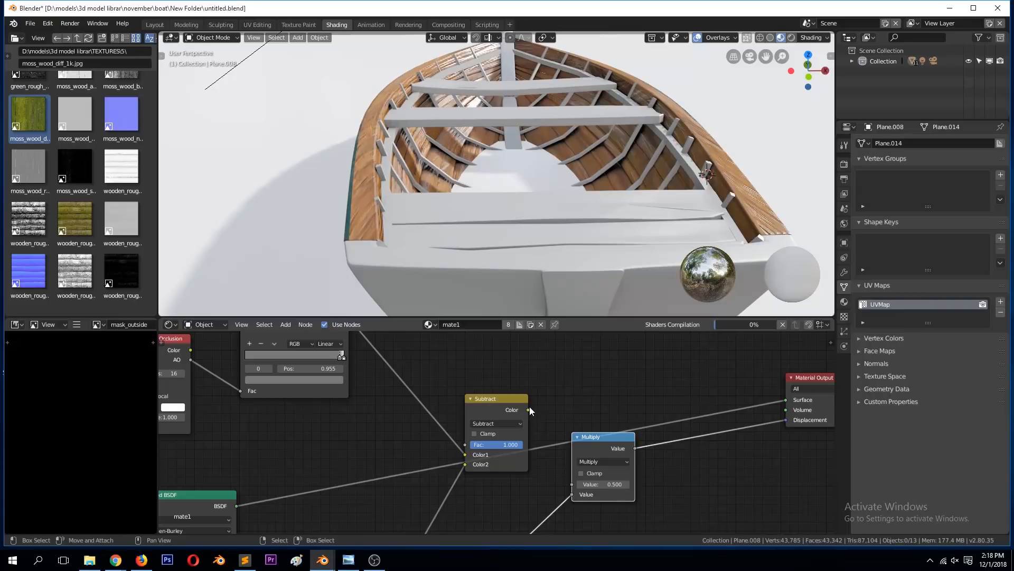
left_click_drag(528, 410, 572, 485)
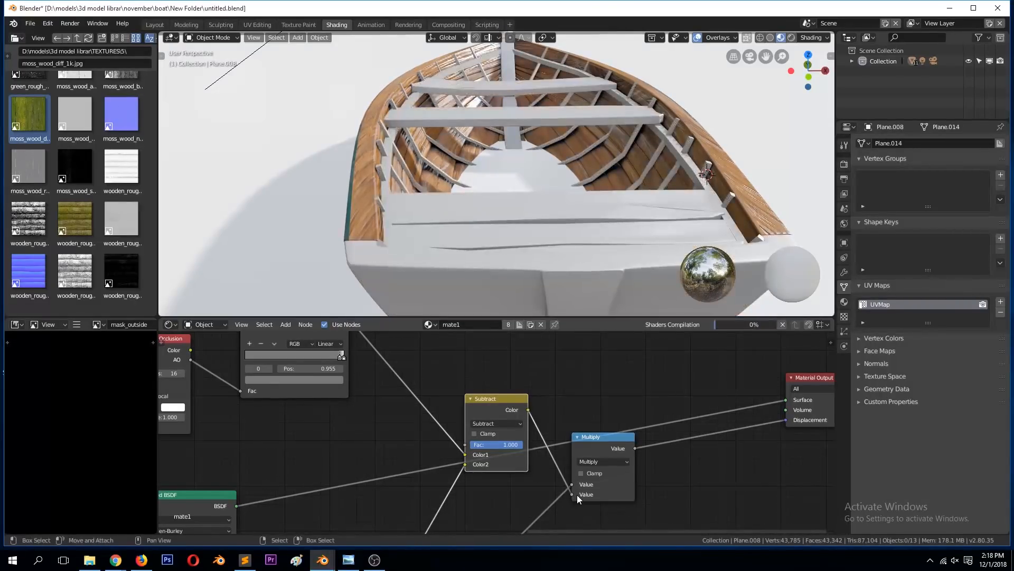
left_click_drag(572, 485, 552, 493)
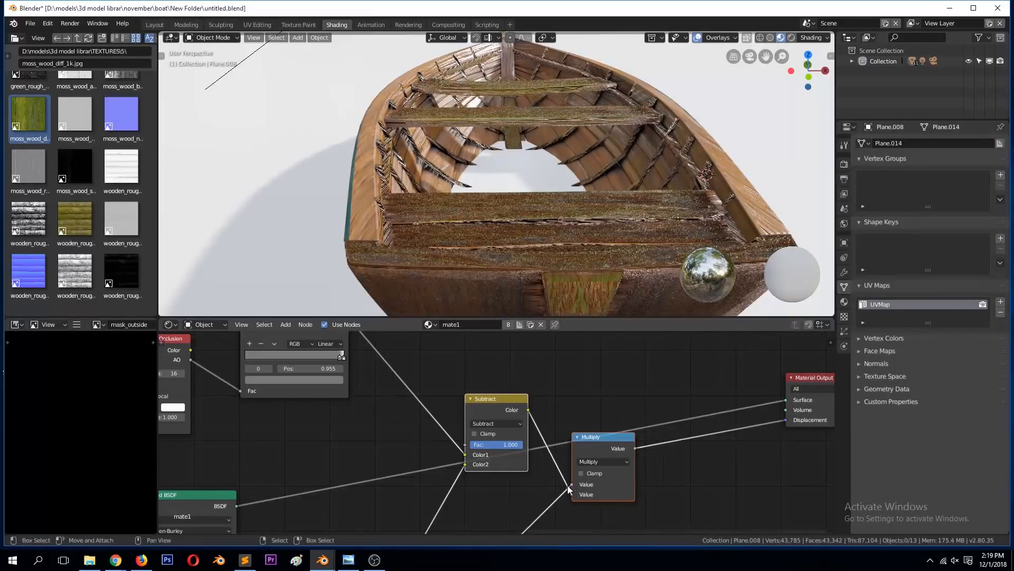
scroll(562, 494, "down", 2)
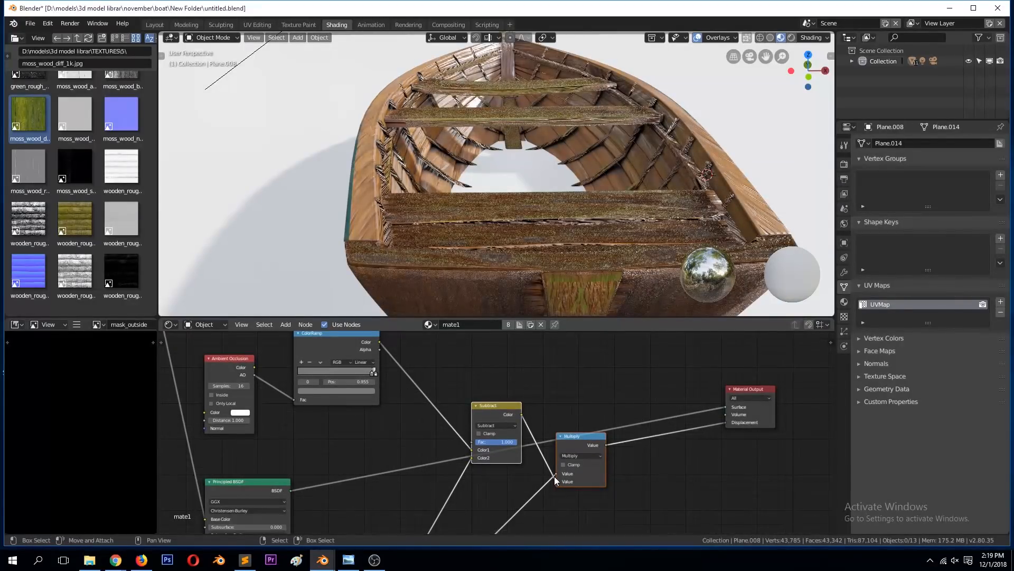
scroll(570, 491, "up", 2)
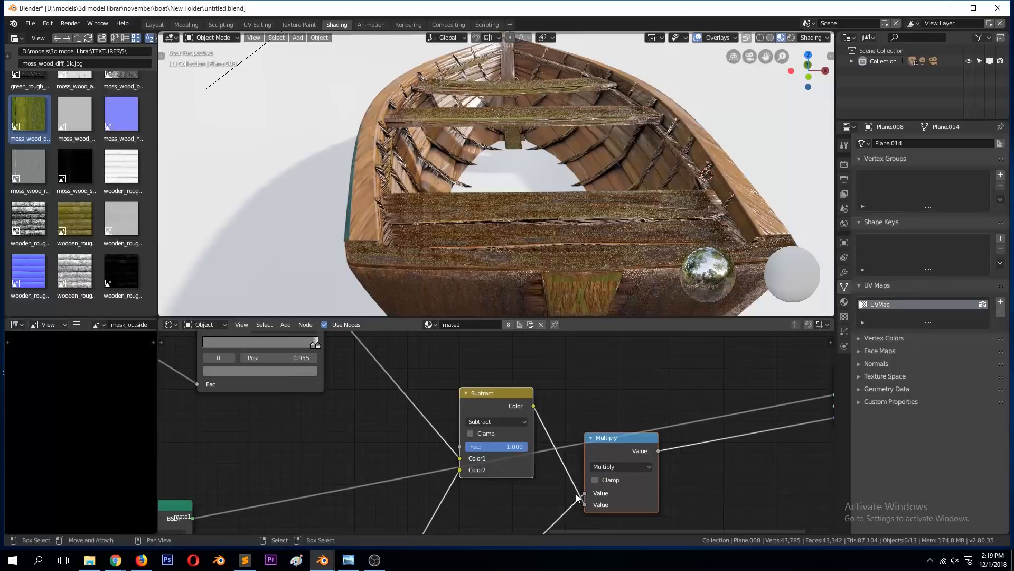
left_click_drag(589, 493, 547, 492)
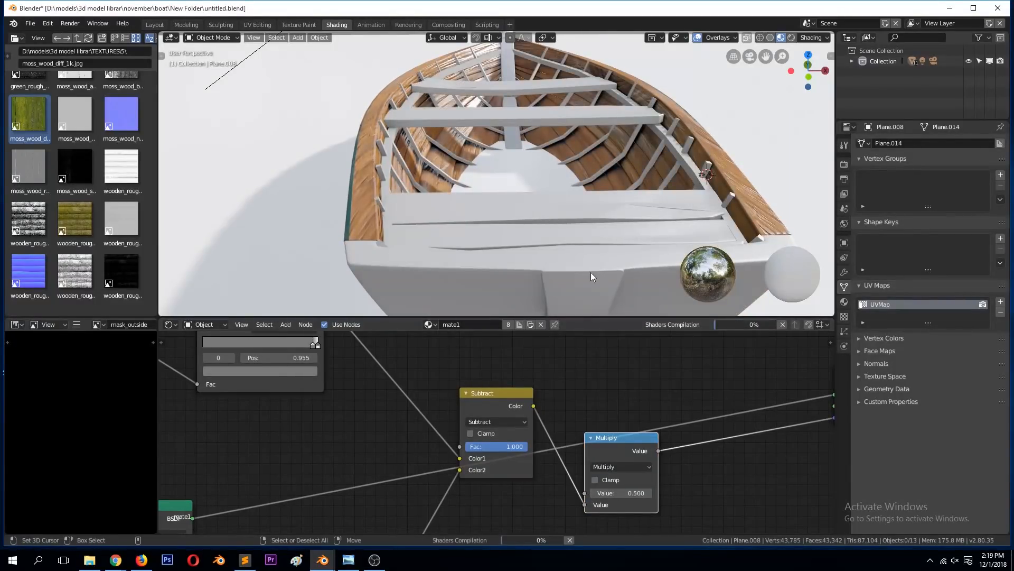
Step: Set the displacement Multiply node's first Value to 0.1 and check the relief on the stern and inner planks
middle_click_drag(566, 255, 558, 246)
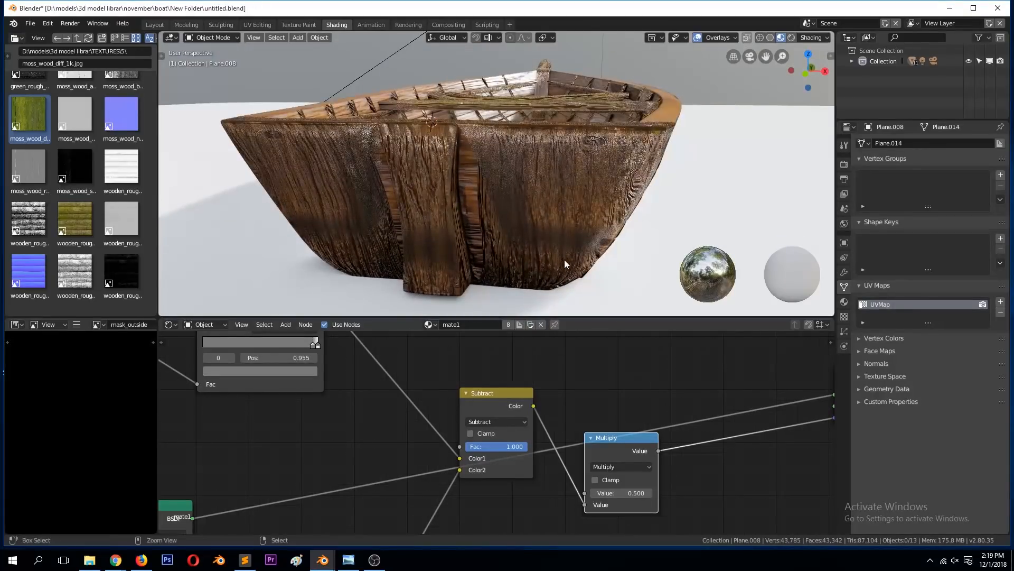
left_click(634, 492)
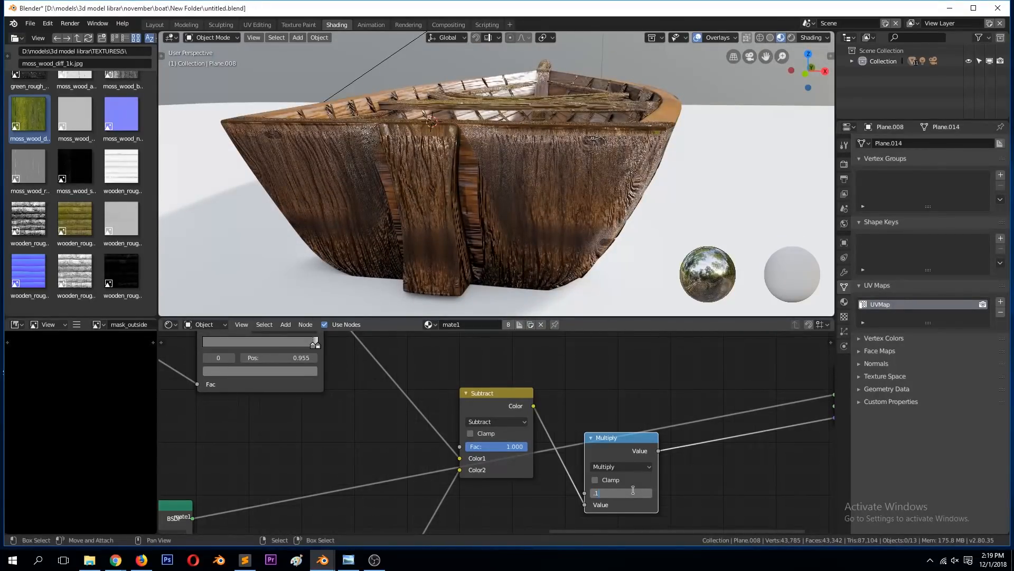
key("Return")
middle_click_drag(546, 200, 534, 233)
scroll(533, 239, "up", 6)
scroll(534, 240, "down", 5)
scroll(380, 379, "down", 1)
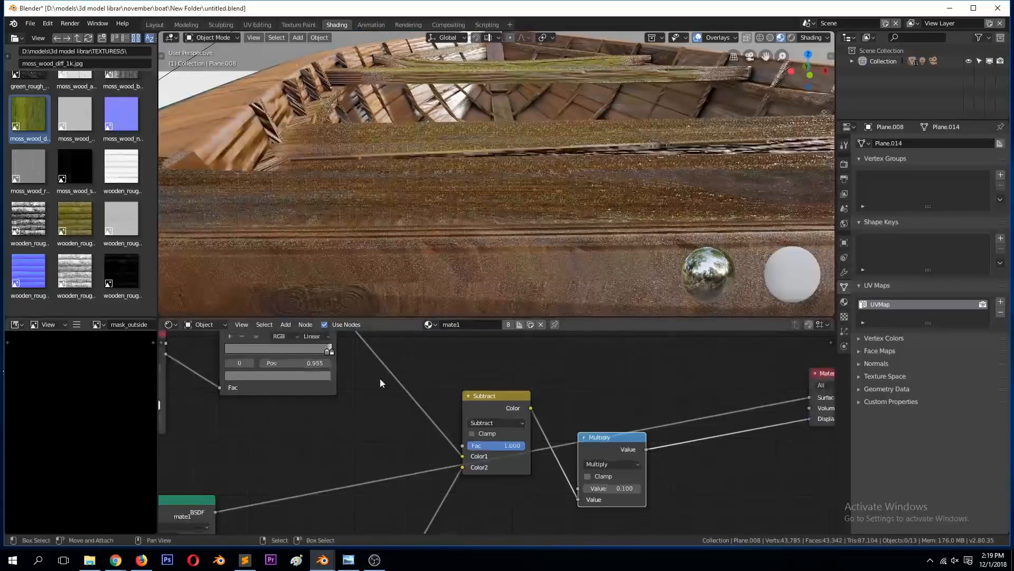
Step: While previewing the displacement ColorRamp on the boat, move its dark stop to 0.886 and darken it to black
scroll(379, 378, "down", 1)
left_click(315, 340, "ctrl+shift")
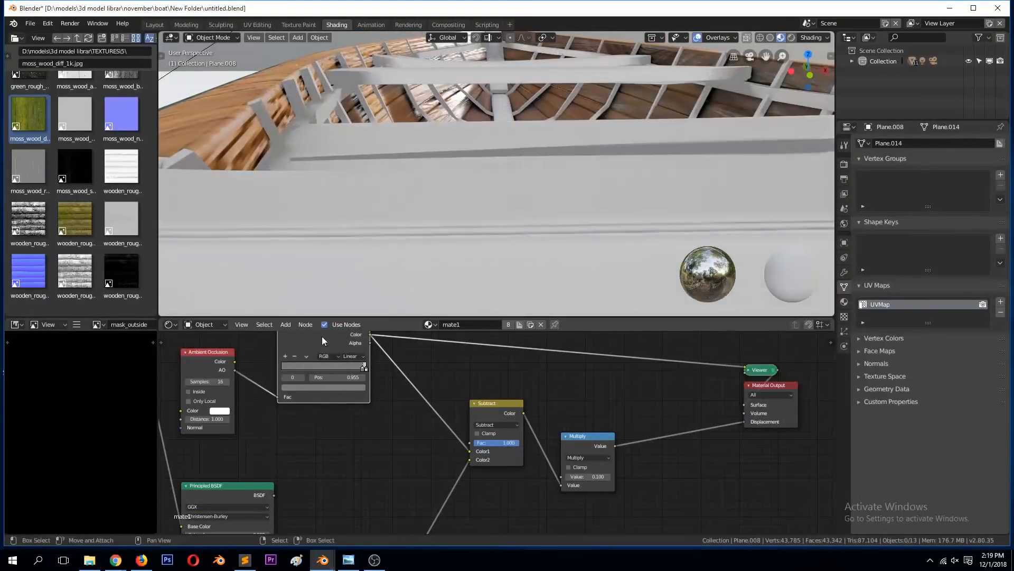
scroll(395, 244, "down", 5)
middle_click_drag(395, 244, 372, 304)
scroll(394, 233, "up", 2)
left_click_drag(362, 368, 356, 369)
left_click(351, 387)
left_click_drag(347, 307, 348, 333)
left_click(465, 238)
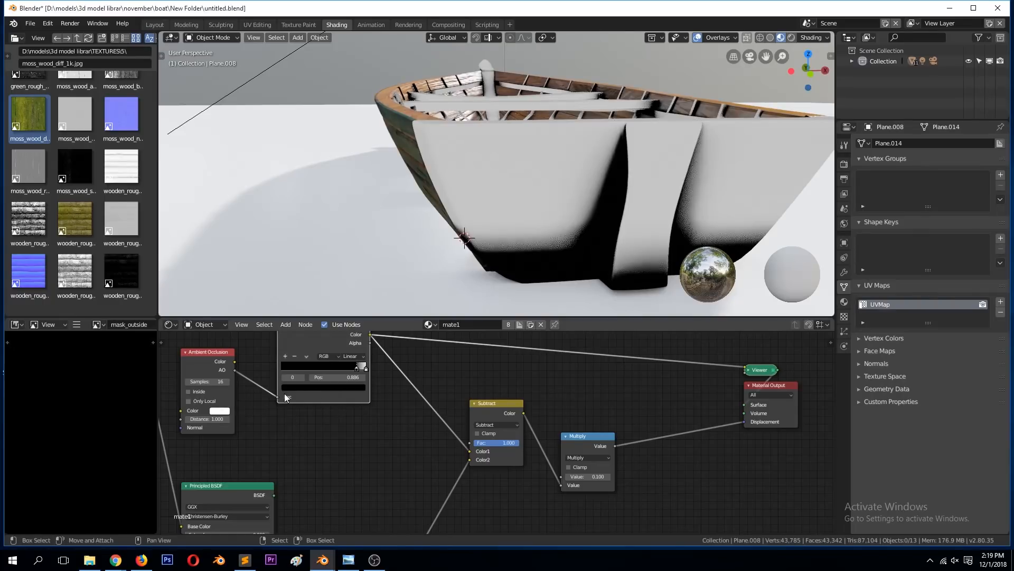
Step: Save the file and select the boat's stern board
key("ctrl+s")
left_click(517, 223)
key("Tab")
key("Tab")
middle_click_drag(512, 224, 477, 226)
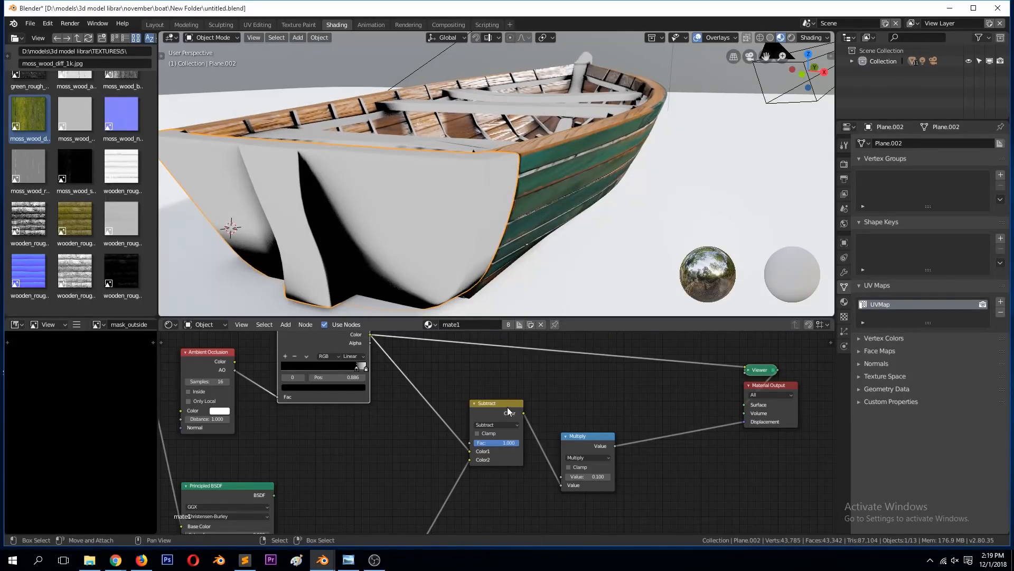
Step: Preview the displacement image texture on the stern and examine its wood grain up close
scroll(500, 415, "down", 8)
left_click_drag(446, 495, 465, 450)
key("KP_Decimal")
scroll(525, 426, "up", 5)
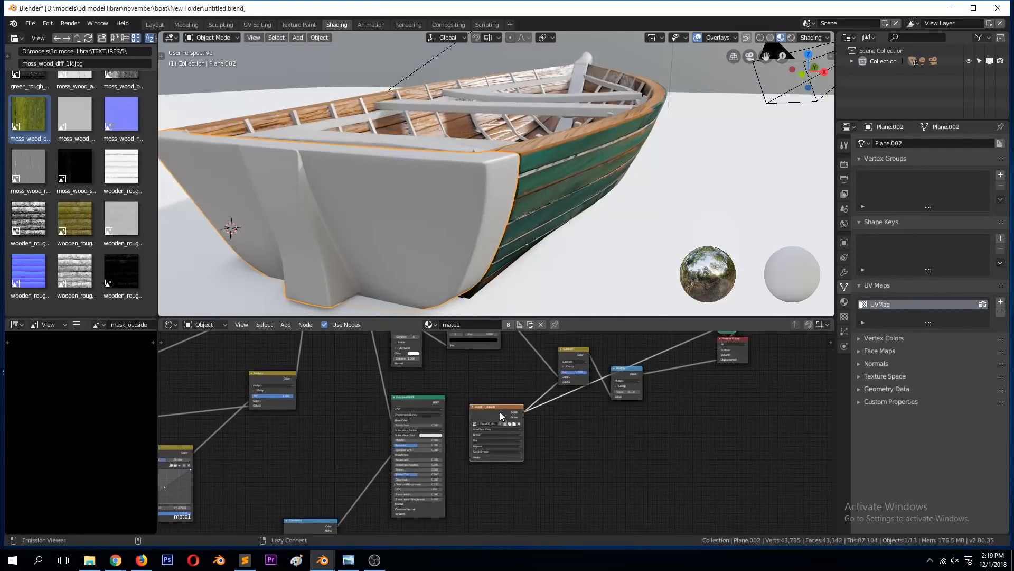
scroll(514, 208, "up", 6)
scroll(519, 212, "down", 4)
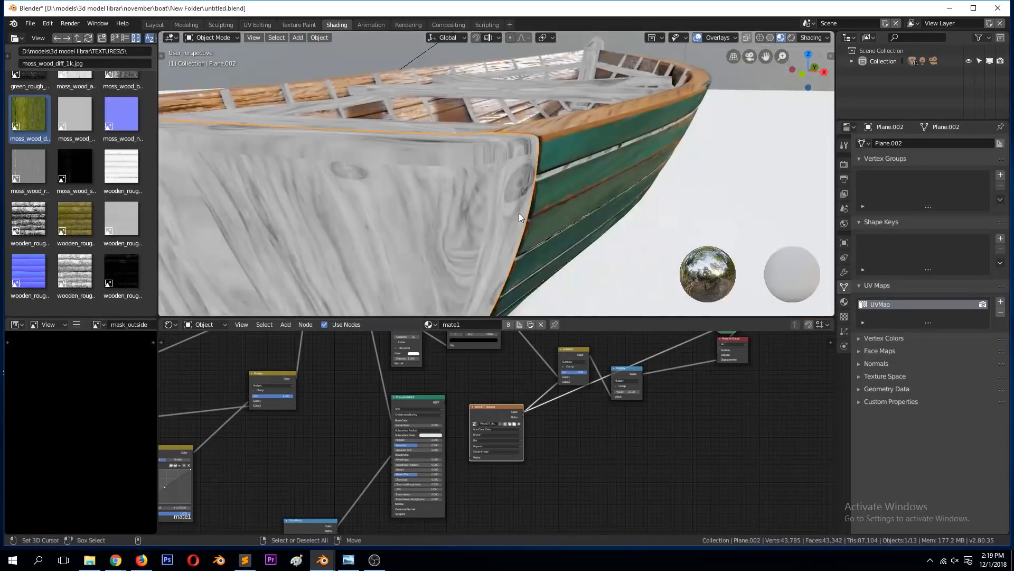
scroll(519, 213, "up", 2)
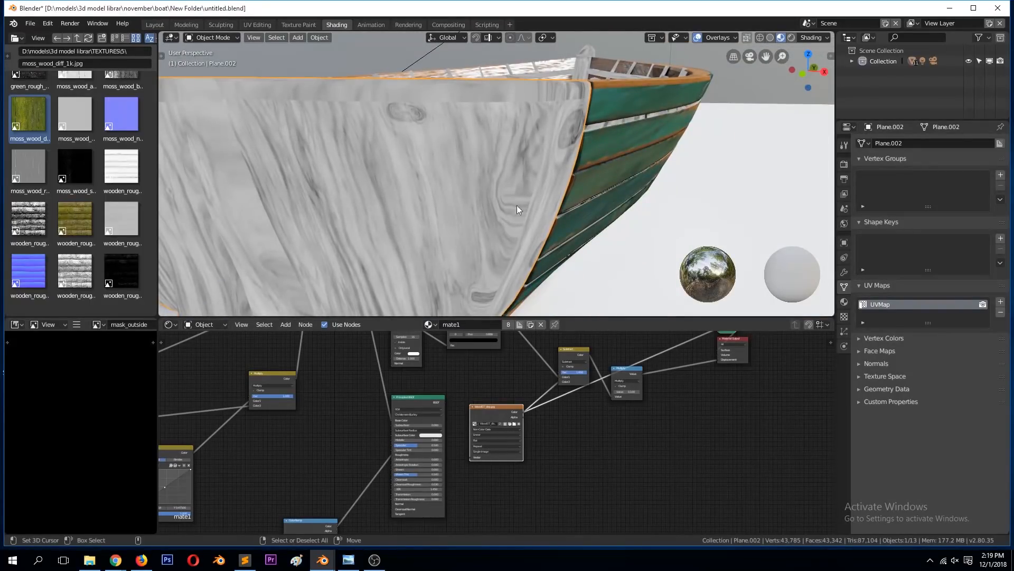
scroll(501, 363, "down", 2)
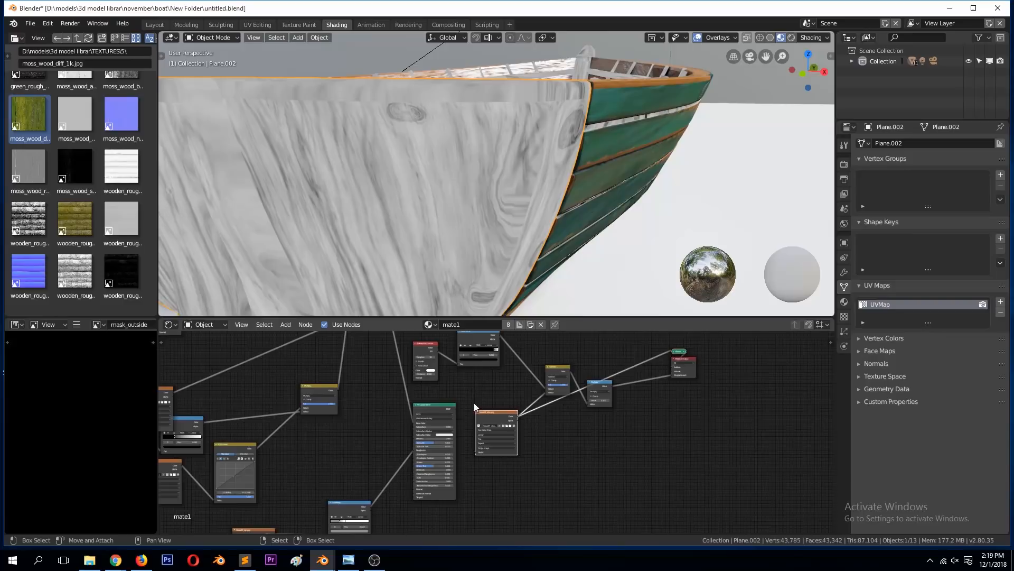
Step: Spread out the displacement branch by moving its Ambient Occlusion, ColorRamp and Subtract nodes
scroll(467, 377, "down", 3)
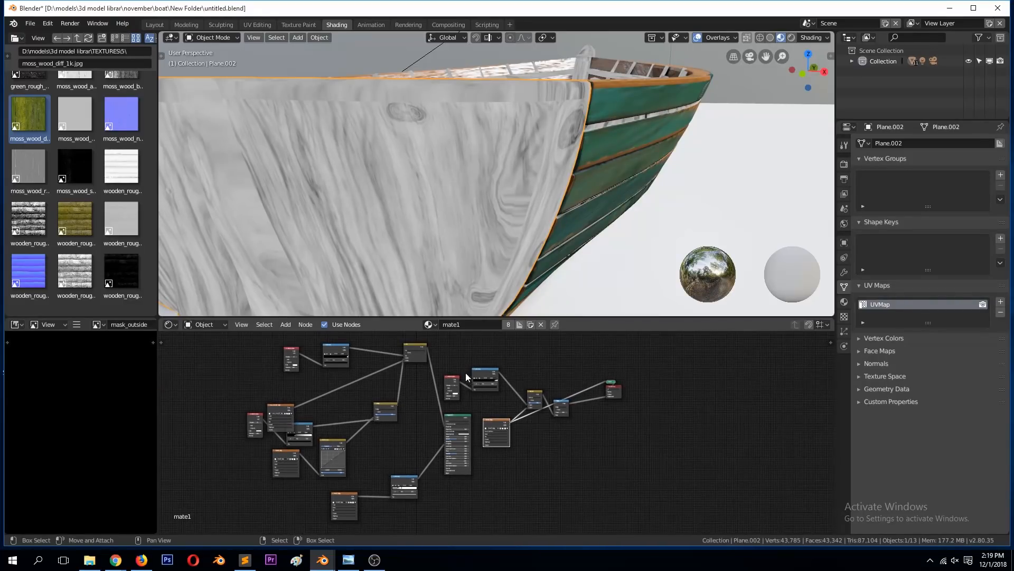
scroll(447, 375, "up", 2)
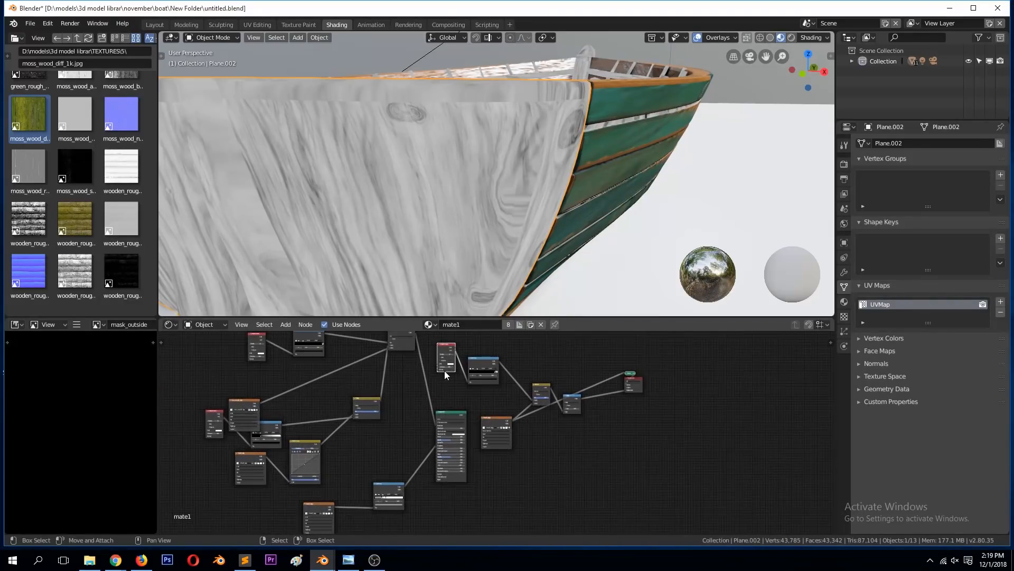
left_click_drag(472, 368, 483, 353)
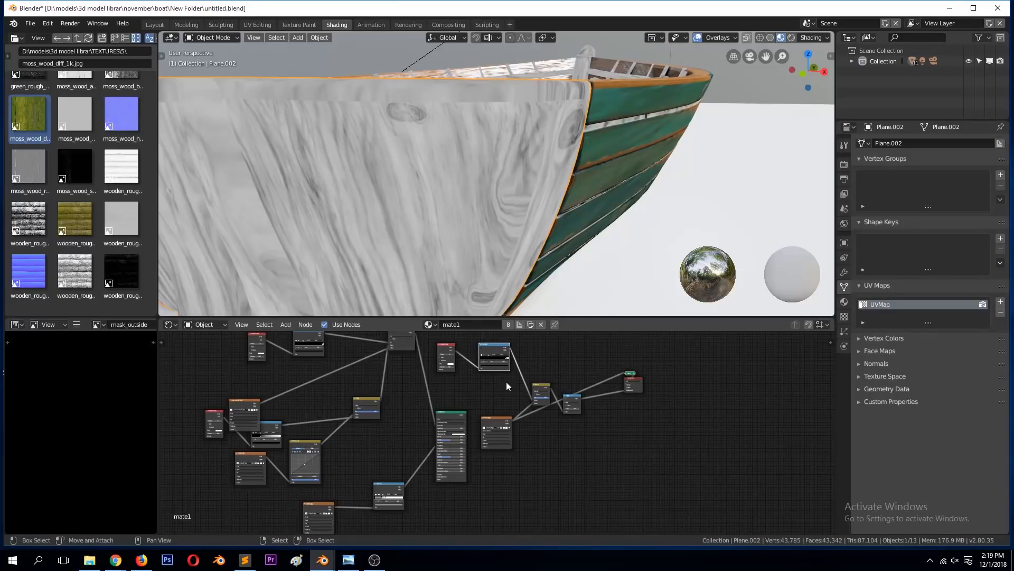
left_click_drag(537, 385, 552, 376)
scroll(544, 394, "up", 3)
scroll(576, 364, "down", 1)
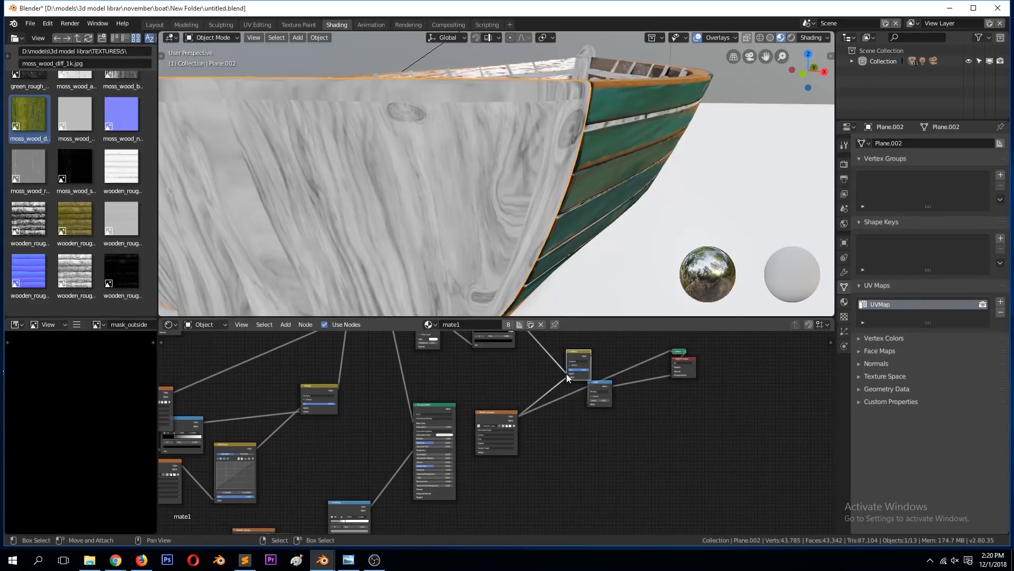
Step: Preview the moss Mix node's colour on the boat and examine the stern, seats and inner planks
scroll(561, 374, "down", 3)
left_click(409, 337)
left_click(410, 341, "ctrl+shift")
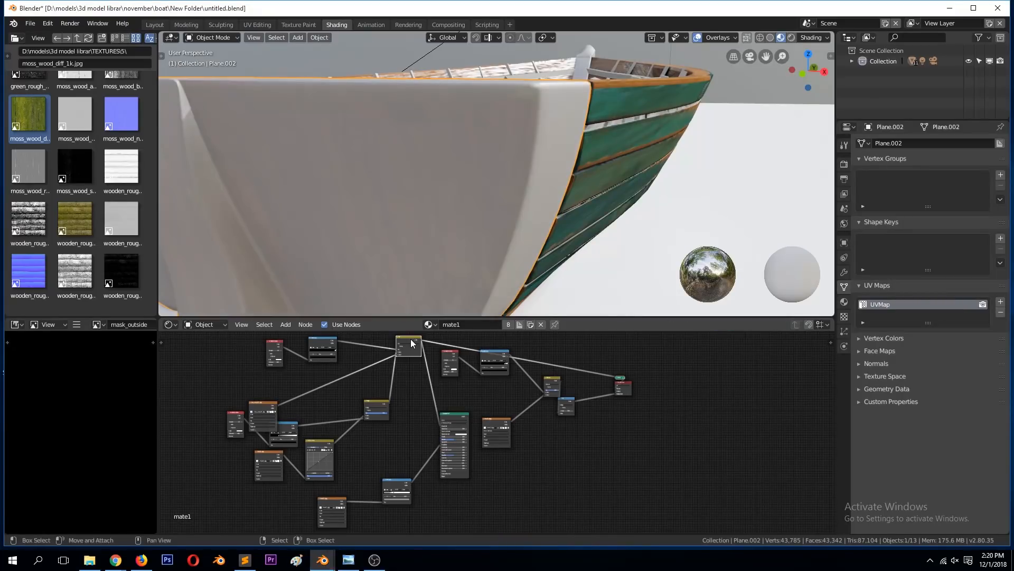
scroll(448, 208, "down", 4)
middle_click_drag(449, 209, 503, 249)
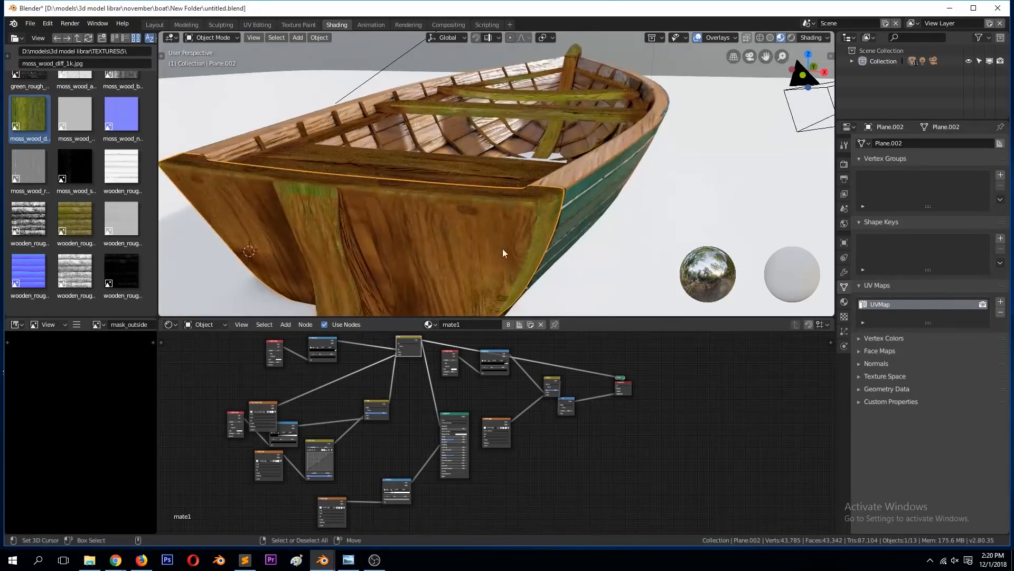
scroll(602, 377, "up", 2)
scroll(496, 198, "up", 6)
scroll(495, 198, "down", 5)
middle_click_drag(506, 213, 516, 212)
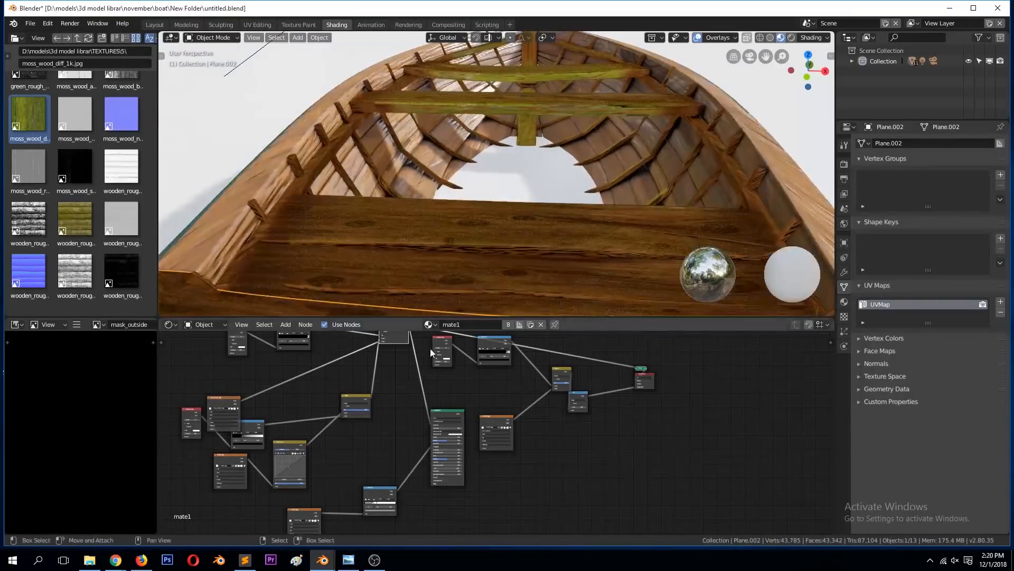
Step: Move the black stop of the moss mask's ColorRamp to 0.718 to spread more moss over the stern
scroll(366, 360, "down", 3)
middle_click_drag(338, 350, 500, 426)
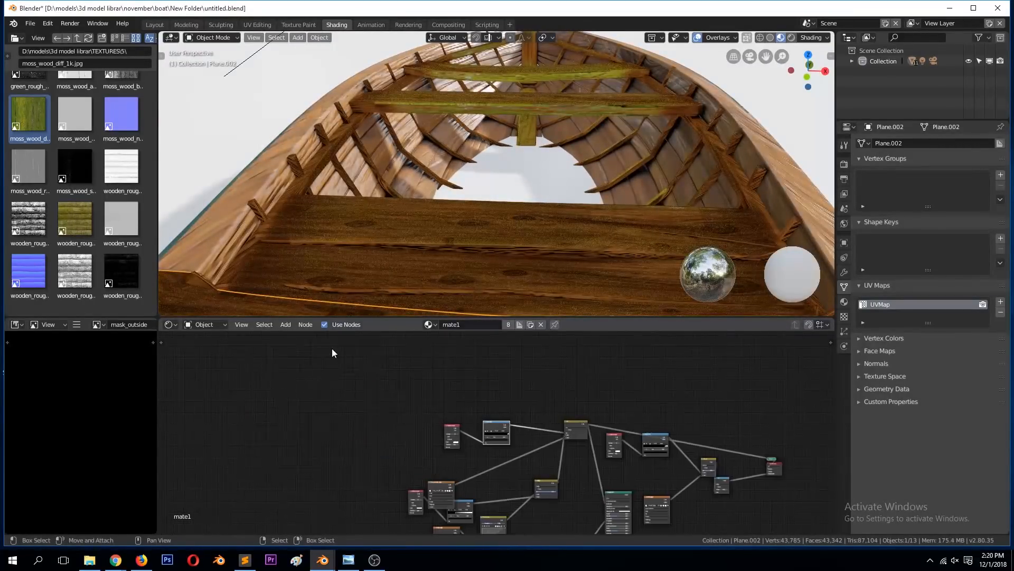
scroll(467, 200, "down", 4)
middle_click_drag(467, 195, 443, 192)
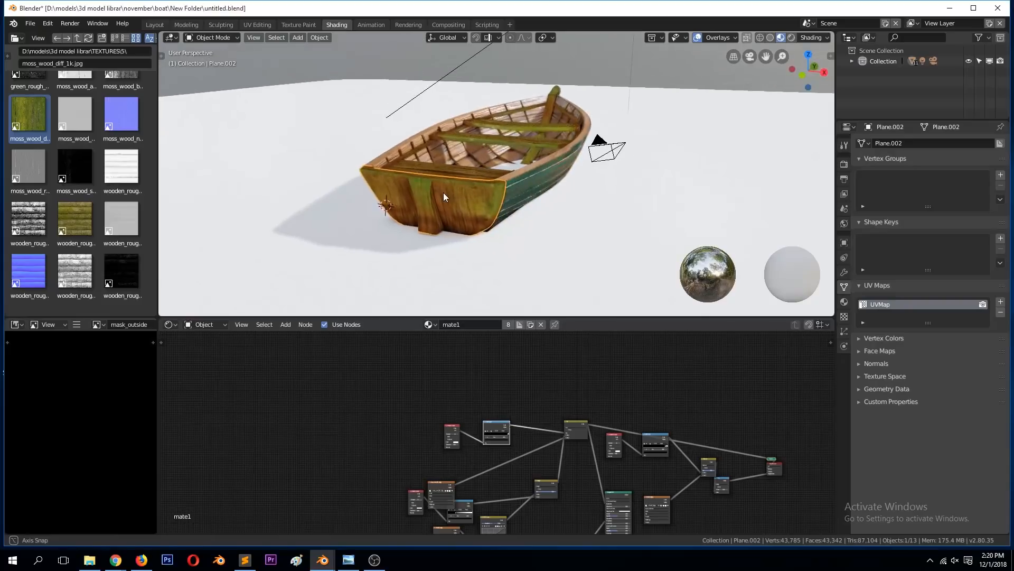
scroll(448, 196, "up", 4)
scroll(518, 439, "up", 8)
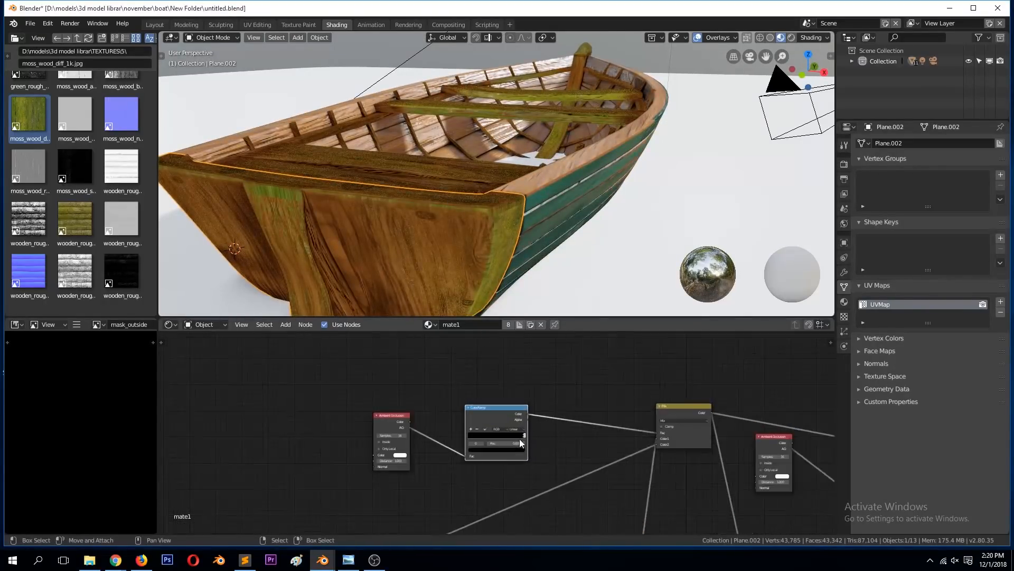
left_click_drag(554, 445, 536, 444)
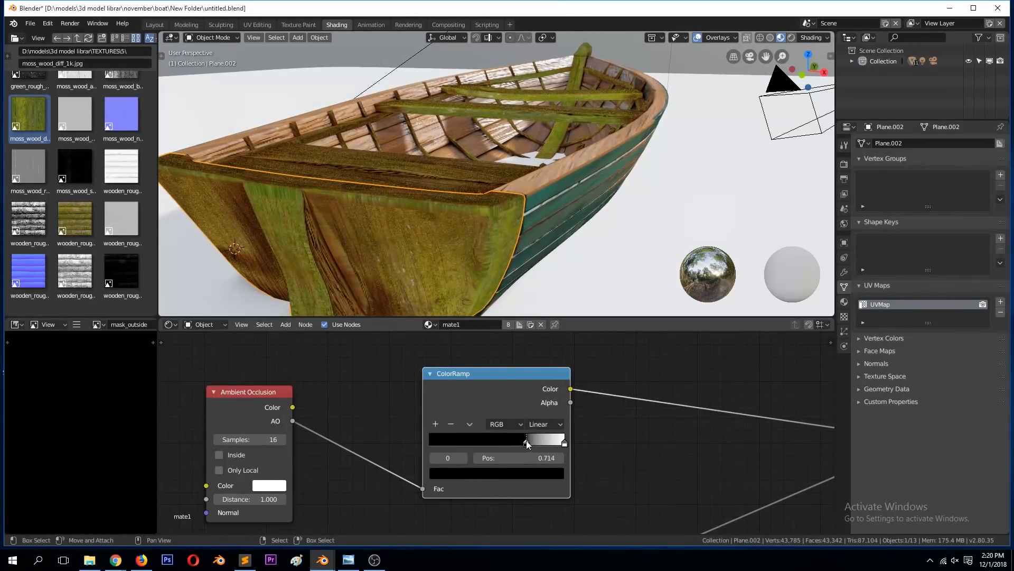
Step: Set the moss mask ColorRamp's interpolation to Ease
left_click(546, 425)
left_click(557, 378)
left_click(554, 423)
left_click(554, 408)
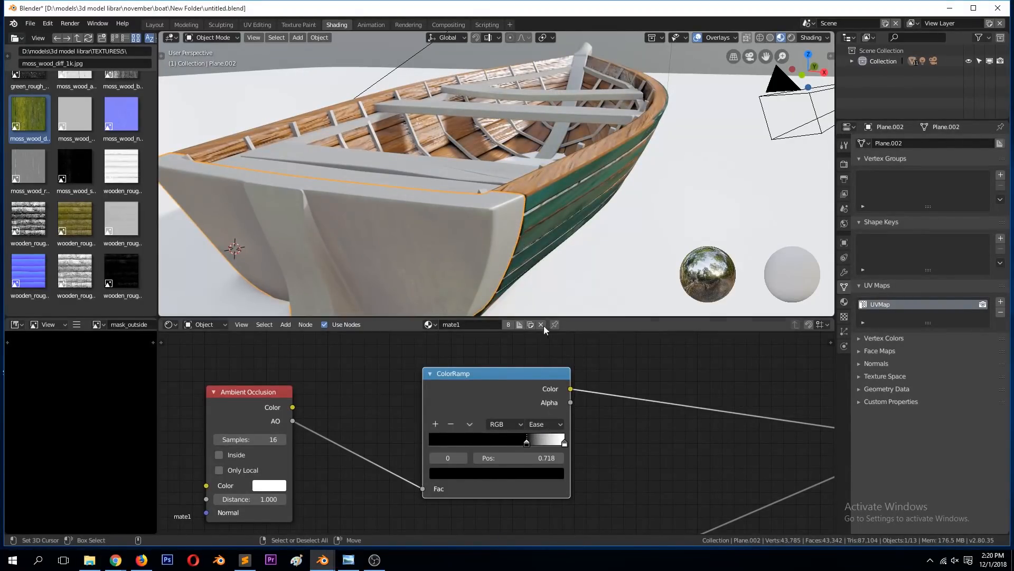
Step: Save the file and check the mossy boat from the front, from above and from the side
left_click(536, 291)
middle_click_drag(527, 297, 489, 283)
scroll(545, 257, "up", 5)
key("ctrl+s")
key("KP_1")
key("KP_0")
key("KP_1")
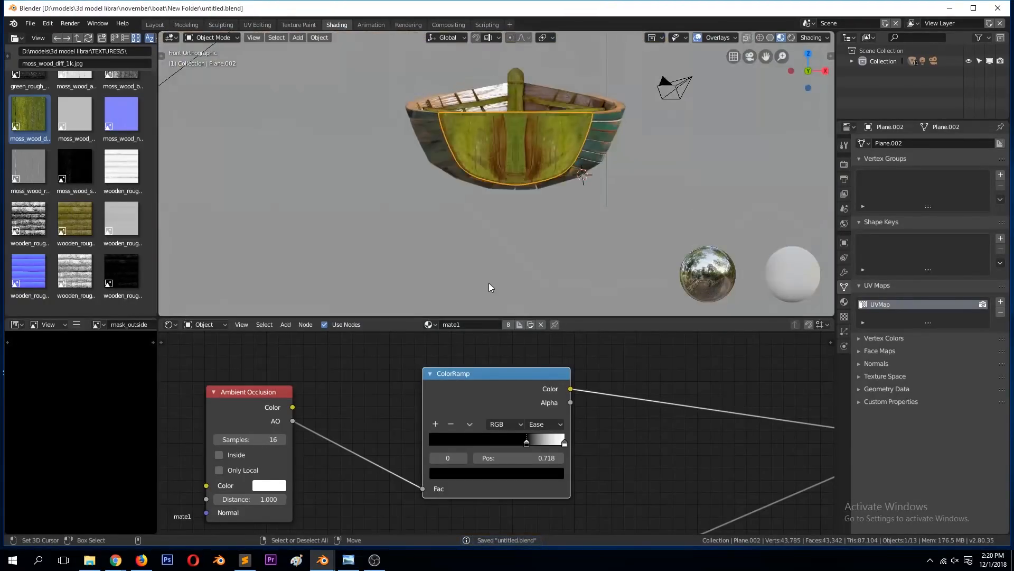
middle_click_drag(332, 36, 459, 80)
scroll(486, 118, "down", 3)
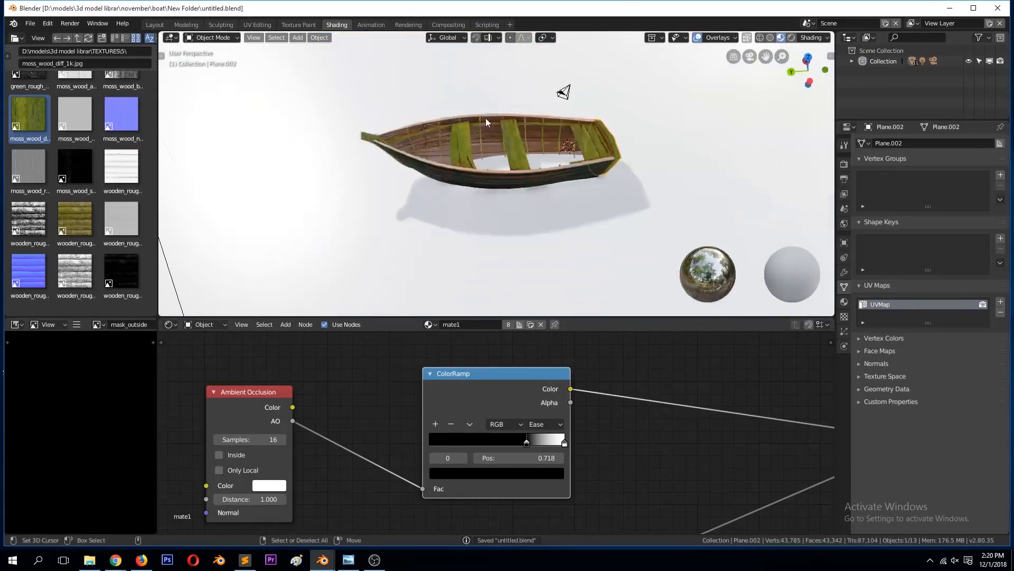
middle_click_drag(474, 115, 492, 168)
scroll(554, 169, "up", 2)
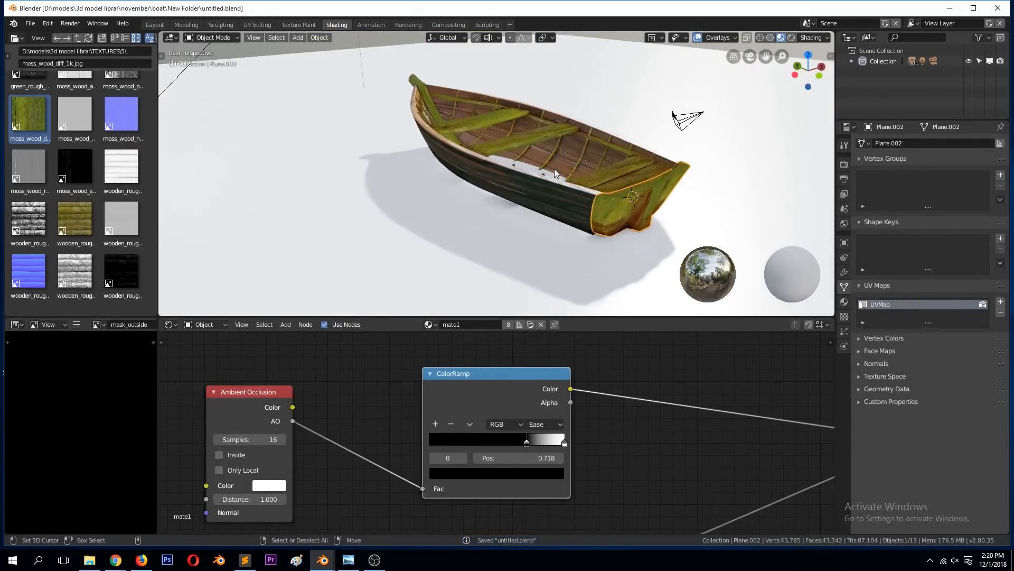
Step: Deselect the stern board, select the white ground plane and save the file
key("alt+a")
middle_click_drag(551, 188, 566, 219)
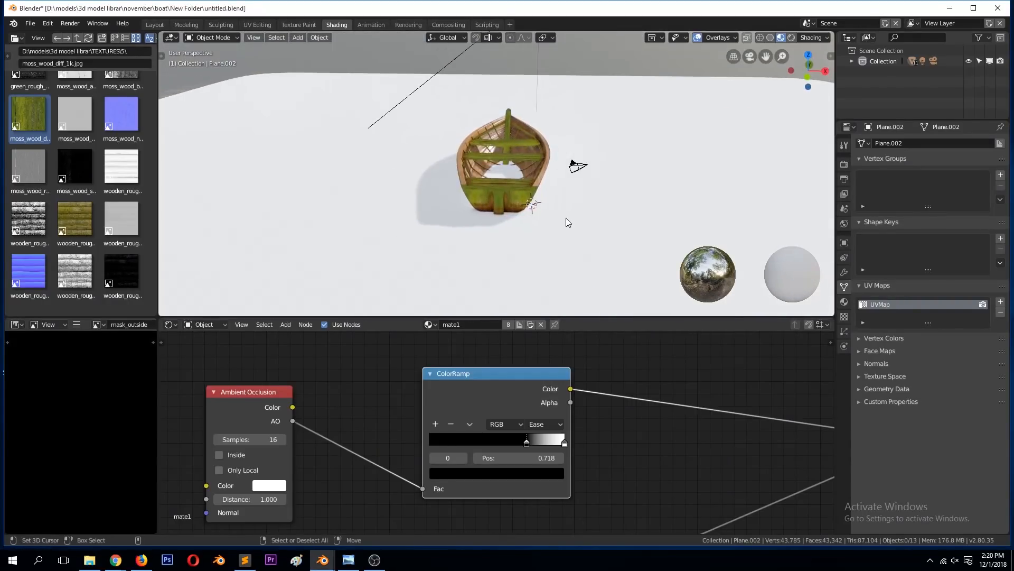
left_click(597, 215)
key("ctrl+s")
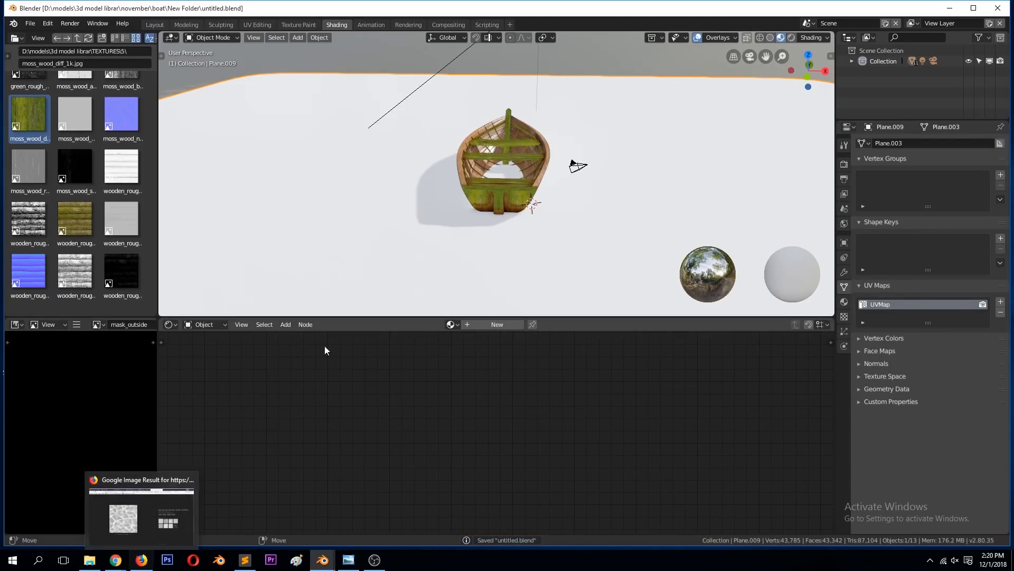
Step: Go up to the parent TEXTURES folder in the file browser and look through its images for a ground texture
scroll(103, 222, "down", 2)
scroll(40, 109, "up", 15)
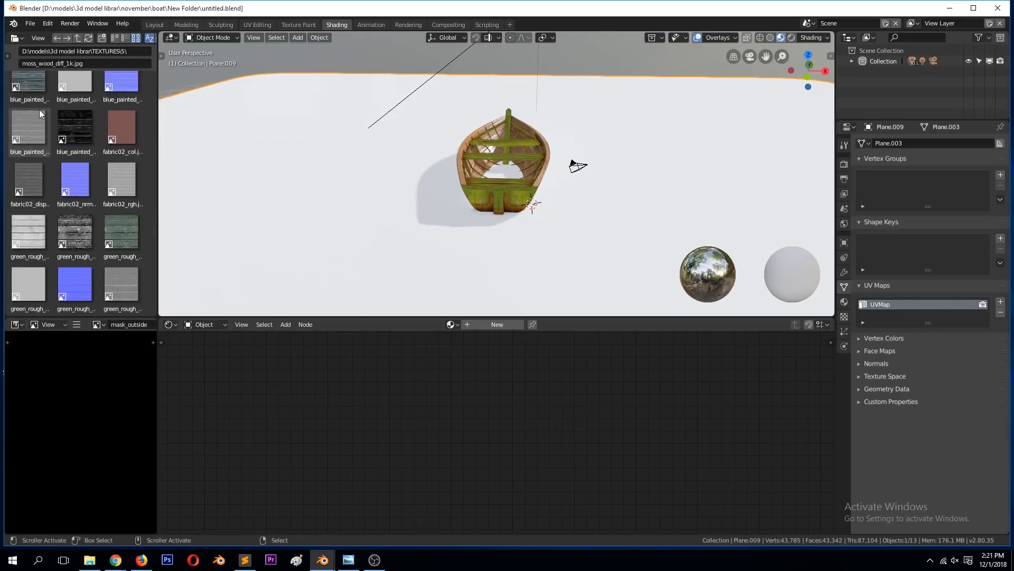
left_click(27, 94)
scroll(67, 201, "down", 10)
scroll(68, 218, "down", 5)
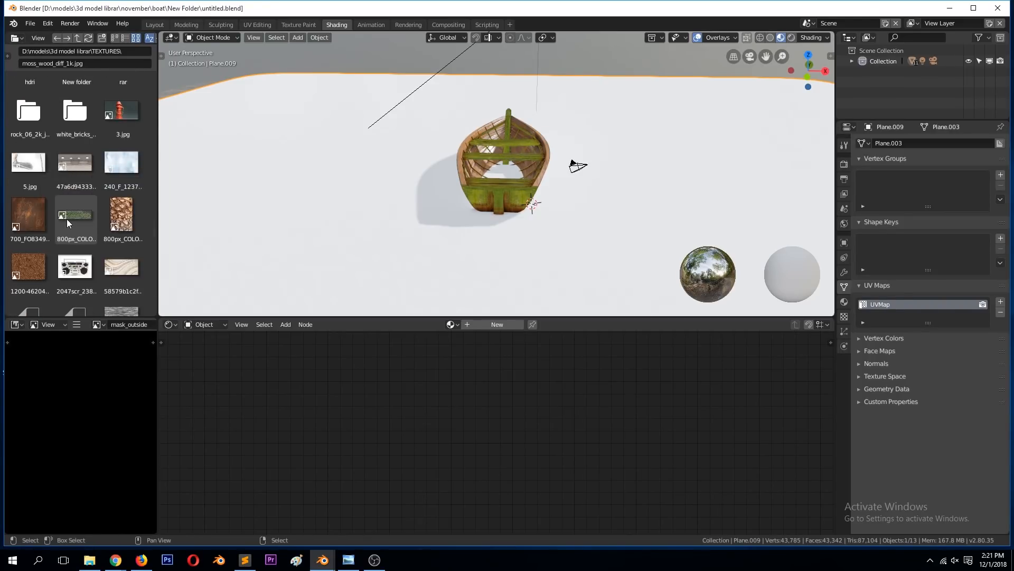
scroll(91, 195, "down", 15)
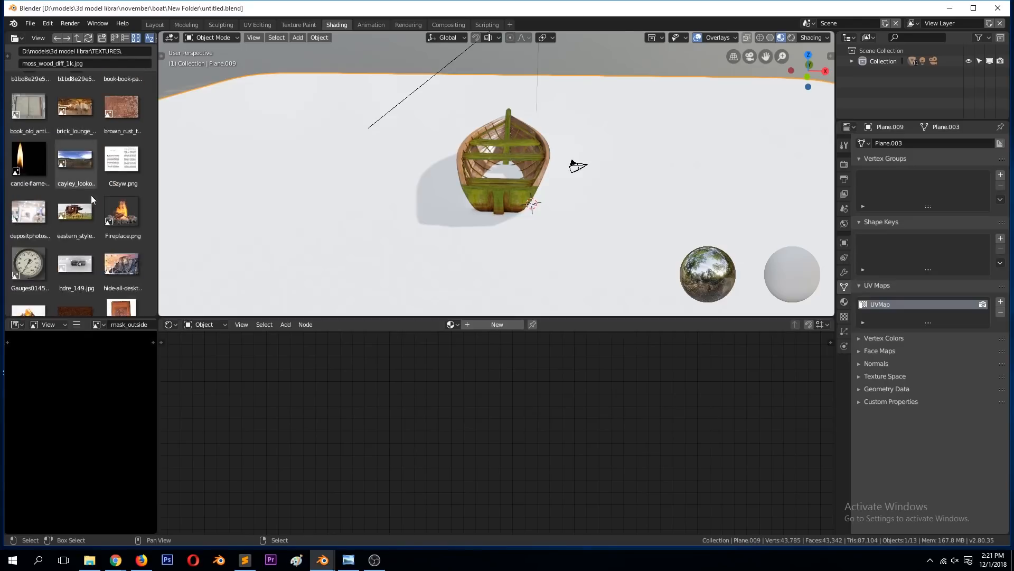
scroll(95, 208, "up", 8)
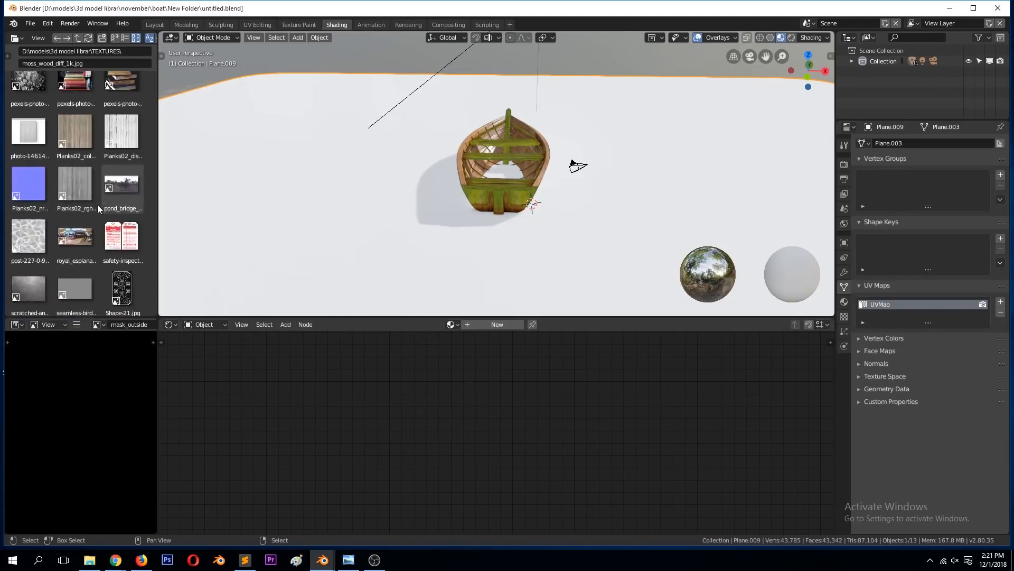
scroll(128, 42, "down", 4)
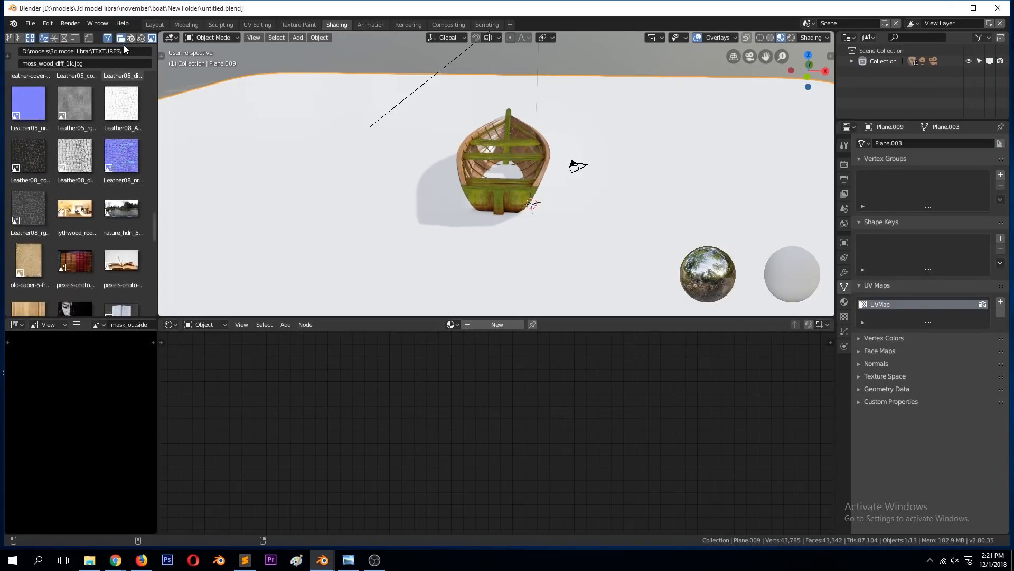
scroll(128, 40, "down", 6)
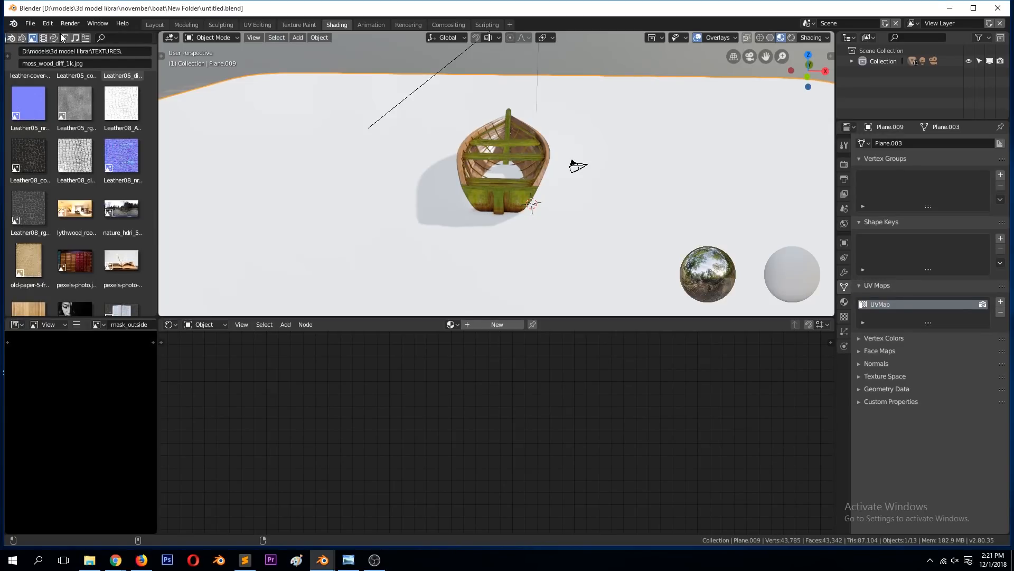
Step: Sort the TEXTURES folder by modification date and find the post-227 image
scroll(62, 38, "up", 6)
left_click(114, 38)
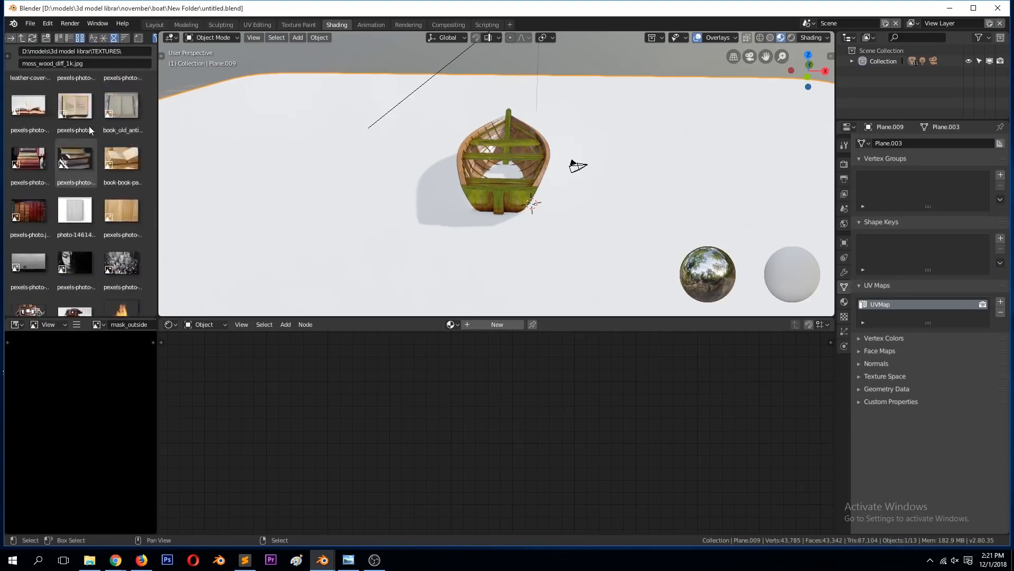
scroll(96, 121, "down", 4)
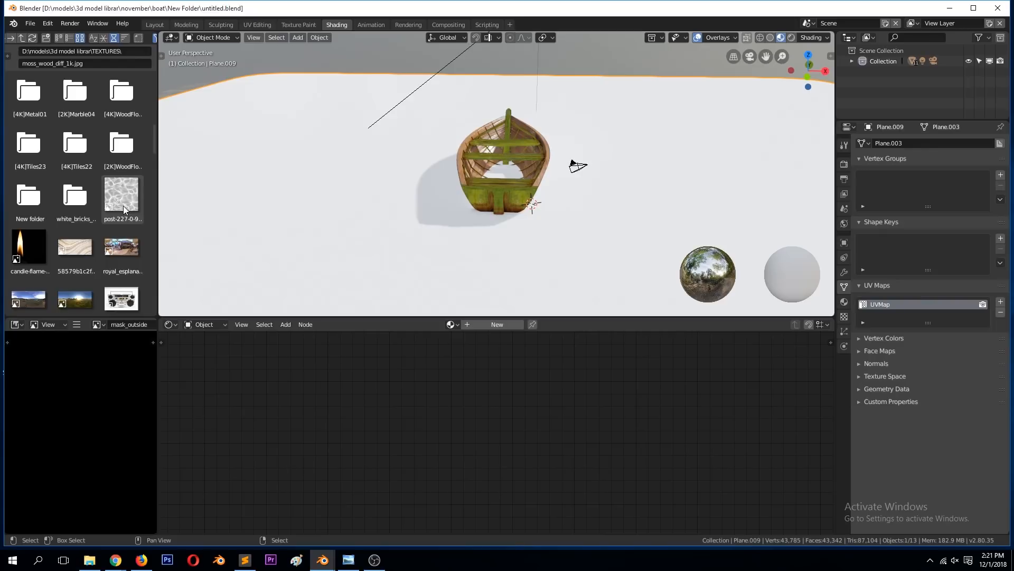
Step: Create a new material on the ground plane, add the post-227 image as a texture node and space out the nodes
left_click(505, 327)
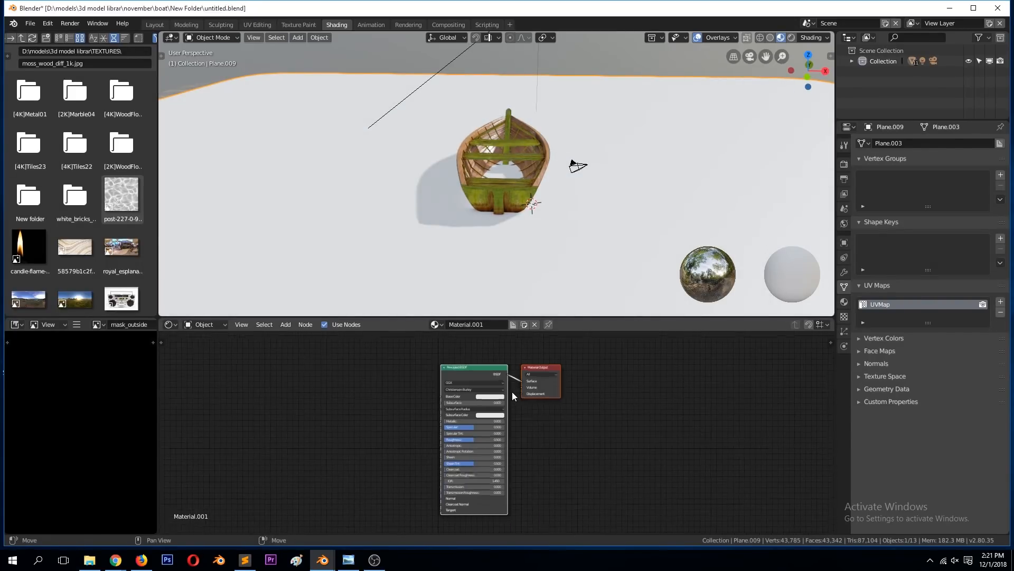
left_click_drag(121, 195, 254, 369)
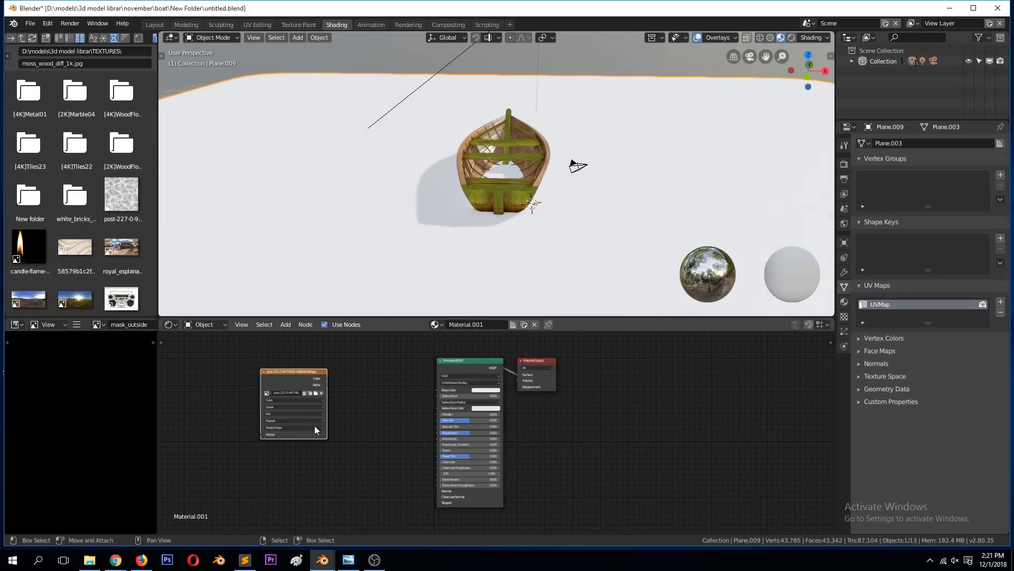
key("Home")
left_click_drag(572, 357, 623, 395)
left_click(241, 348)
scroll(383, 442, "down", 1)
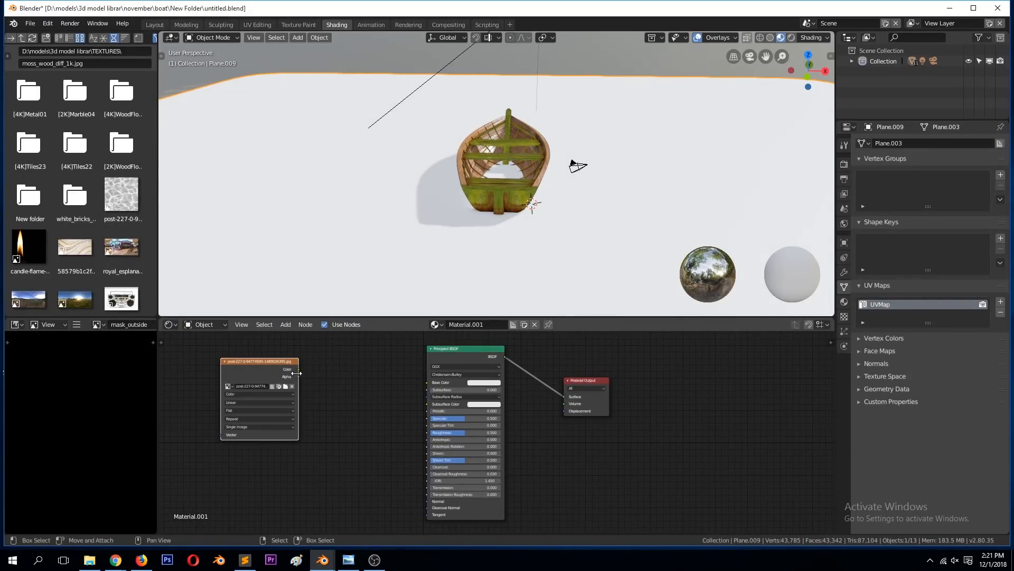
Step: Connect the post-227 image's Color output to the Material Output's Displacement, save the file and view the scene through the camera
left_click_drag(297, 369, 570, 409)
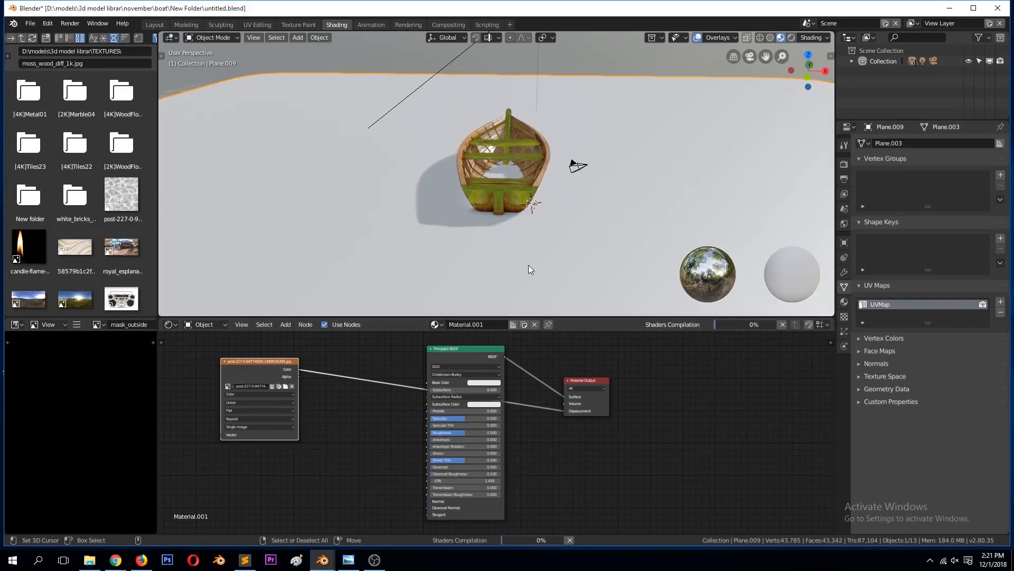
middle_click_drag(546, 243, 567, 270)
key("ctrl+s")
scroll(568, 268, "down", 5)
scroll(567, 268, "up", 3)
key("KP_0")
middle_click_drag(548, 283, 605, 252)
key("KP_0")
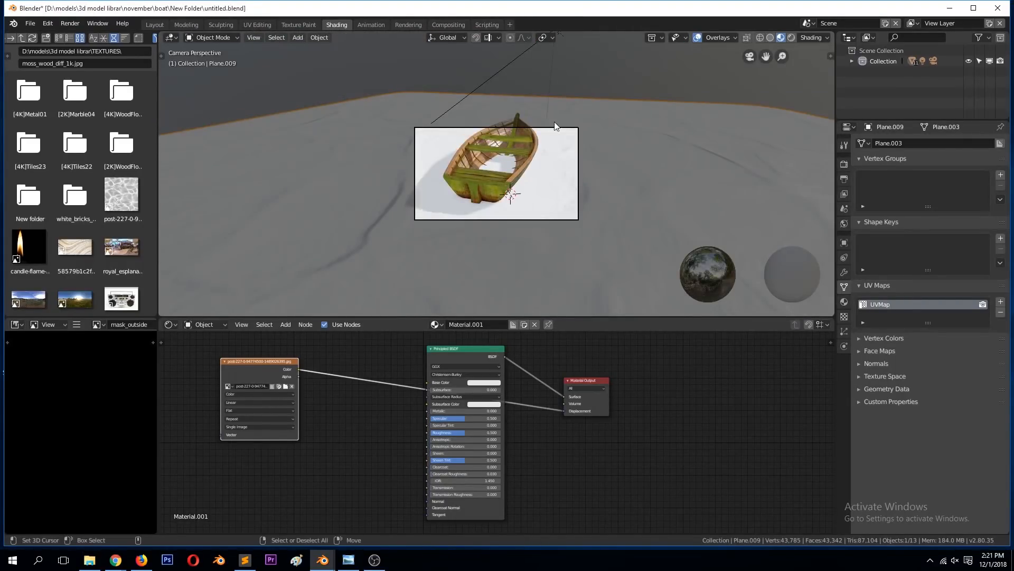
Step: Select the camera and move it back about 20 m along its local Z axis
left_click(565, 133)
key("g")
key("z")
key("z")
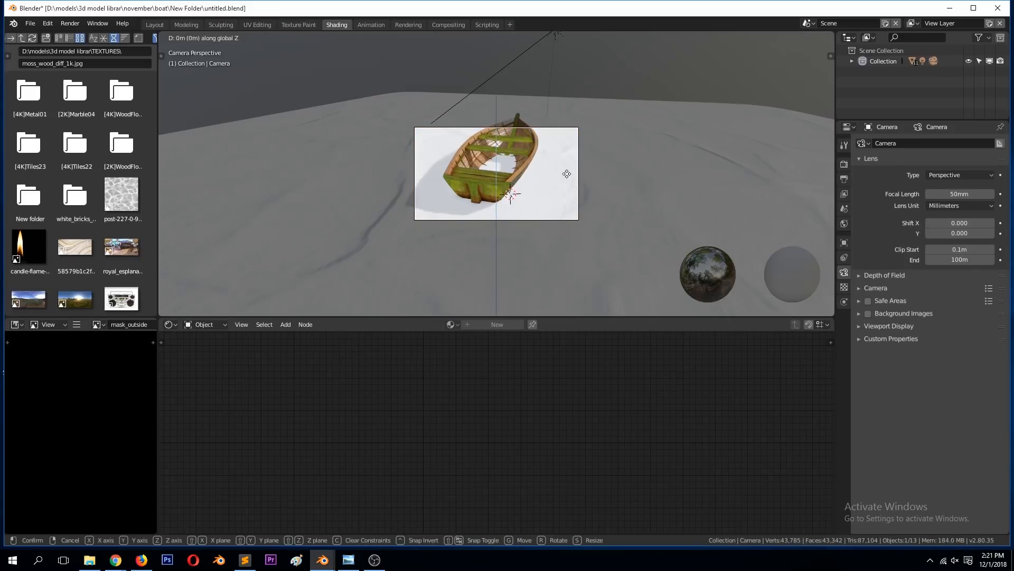
left_click(562, 260)
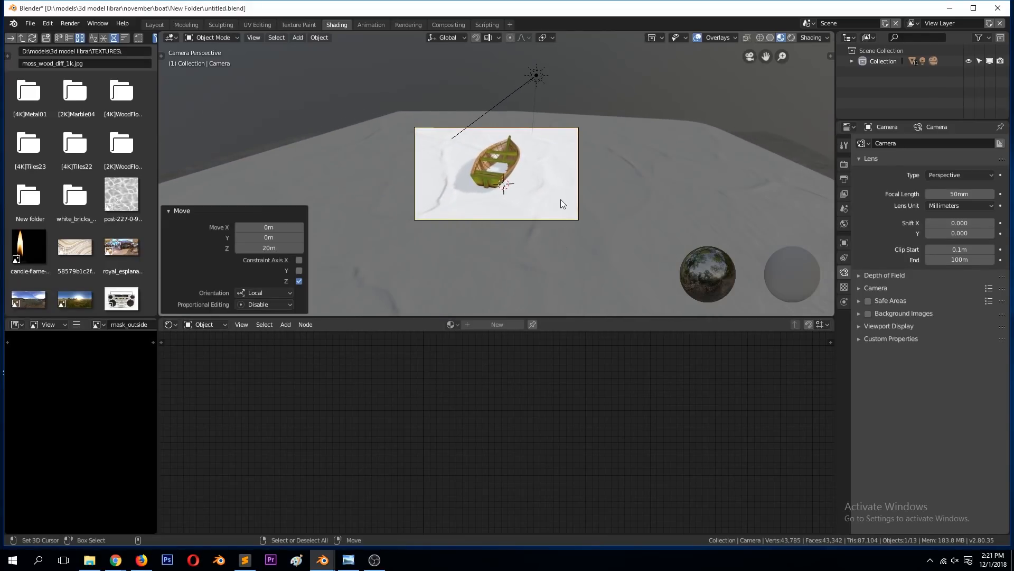
Step: Rotate the camera freely by about 9.17° and -1.15°, reposition it so the boat is framed, and save the file
key("r")
key("r")
left_click(561, 206)
key("g")
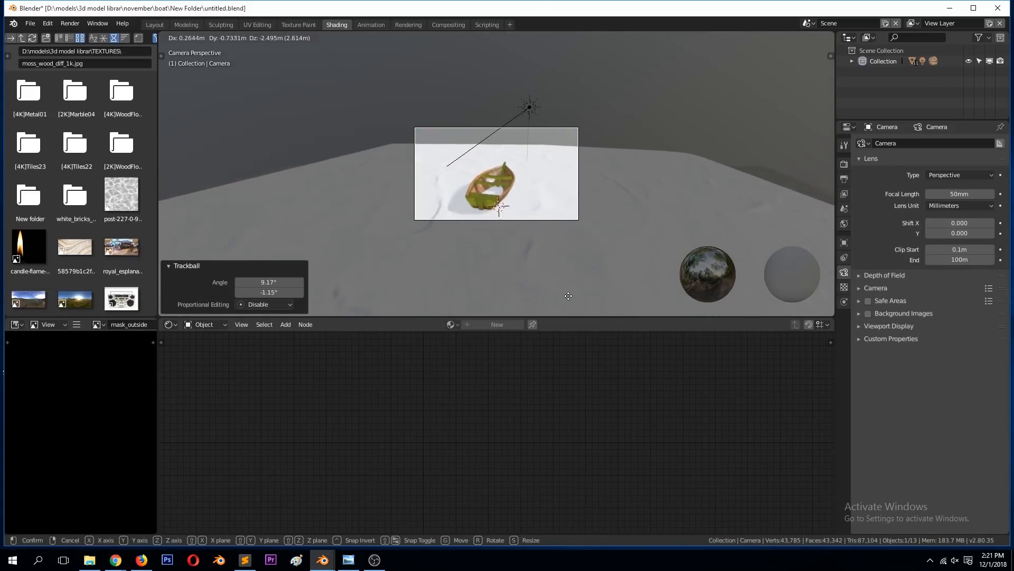
left_click(572, 37)
scroll(575, 186, "up", 3)
key("ctrl+s")
Step: Reselect the ground plane, rearrange its nodes and duplicate the post-227 image texture node below the original
left_click(575, 186)
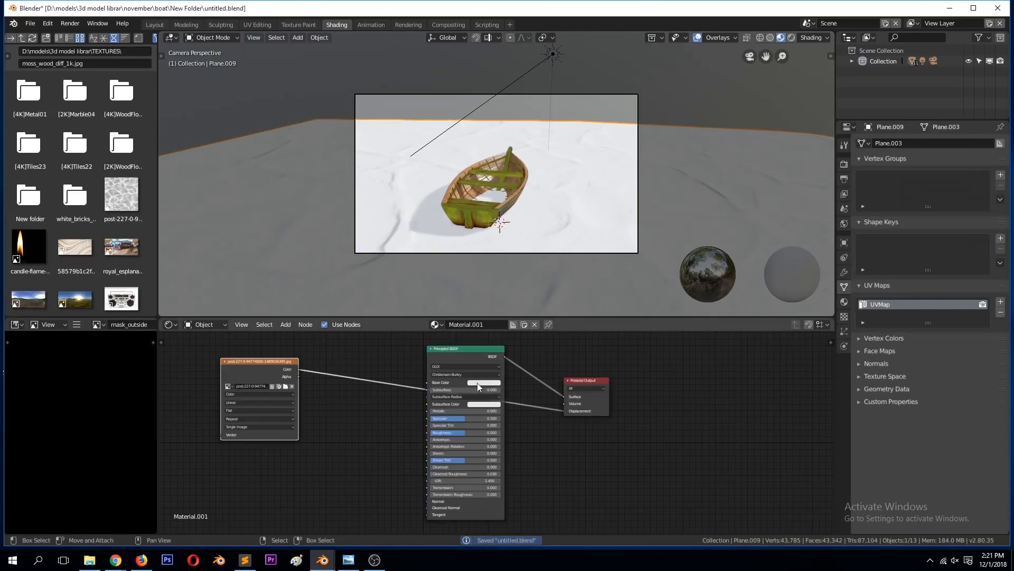
left_click_drag(462, 357, 468, 361)
left_click_drag(255, 362, 274, 345)
scroll(265, 369, "down", 2)
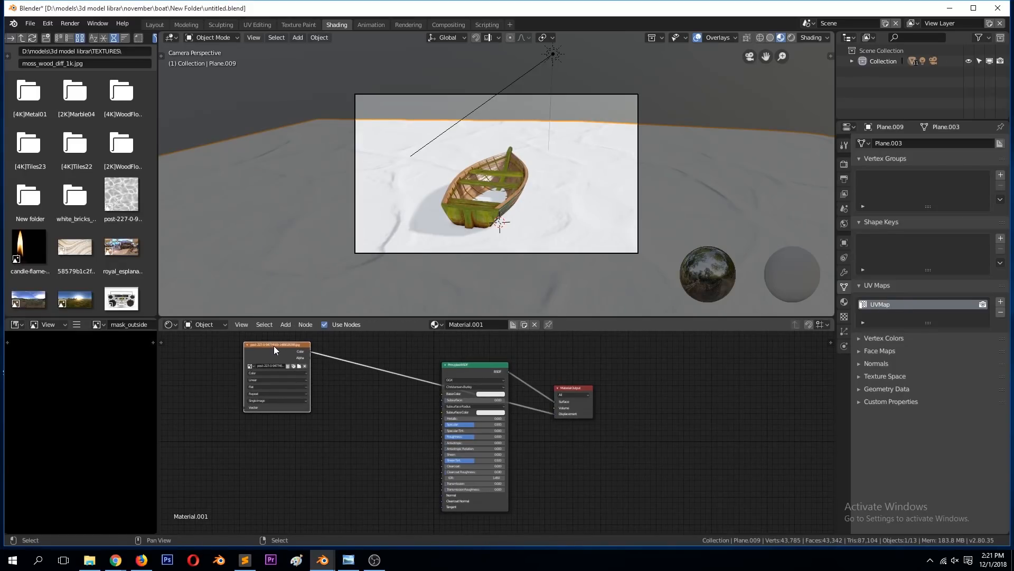
key("shift+d")
left_click(276, 433)
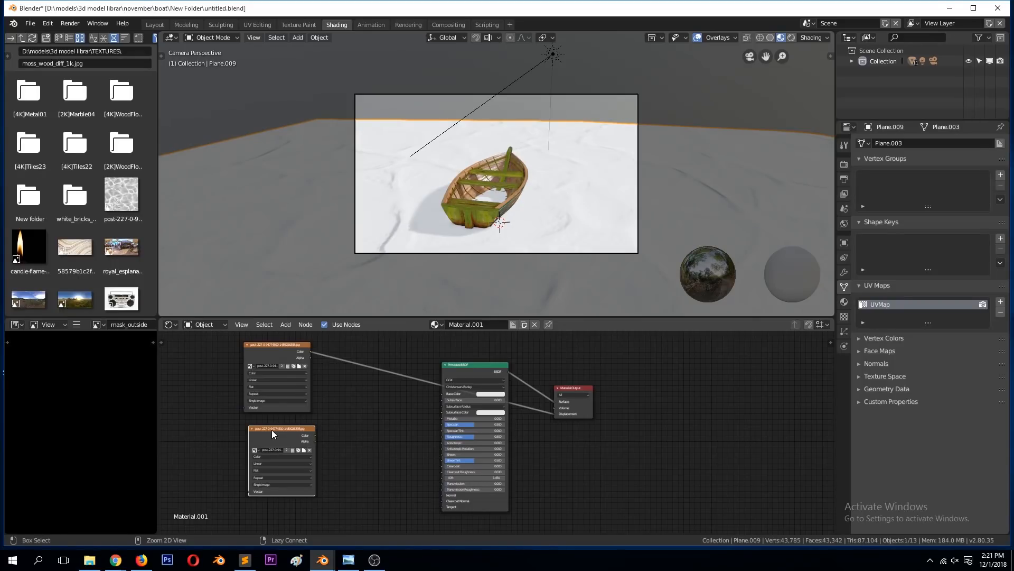
Step: Add Mapping and Texture Coordinate nodes to the duplicated image texture and preview its output on the plane
key("ctrl+t")
scroll(208, 454, "down", 1)
scroll(208, 454, "up", 3)
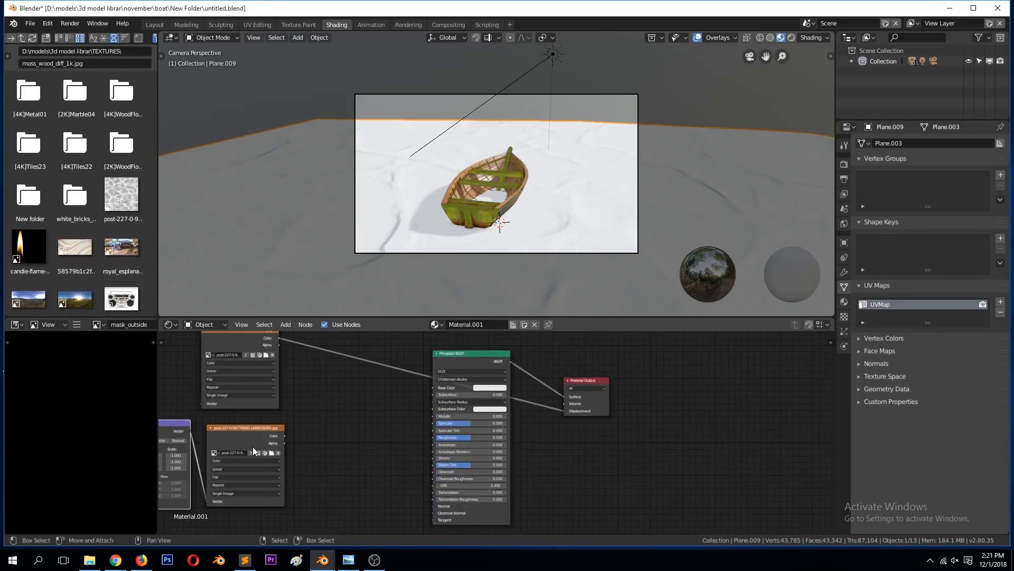
left_click(249, 435, "ctrl+shift")
middle_click_drag(391, 237, 368, 300)
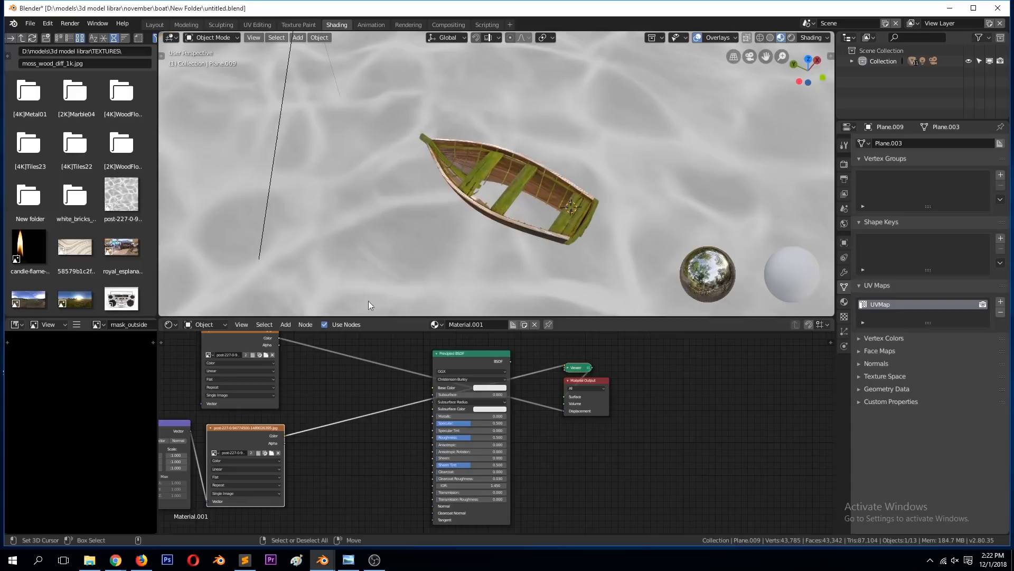
Step: Set the Mapping node's scale to 5 on X, Y and Z
key("KP_Decimal")
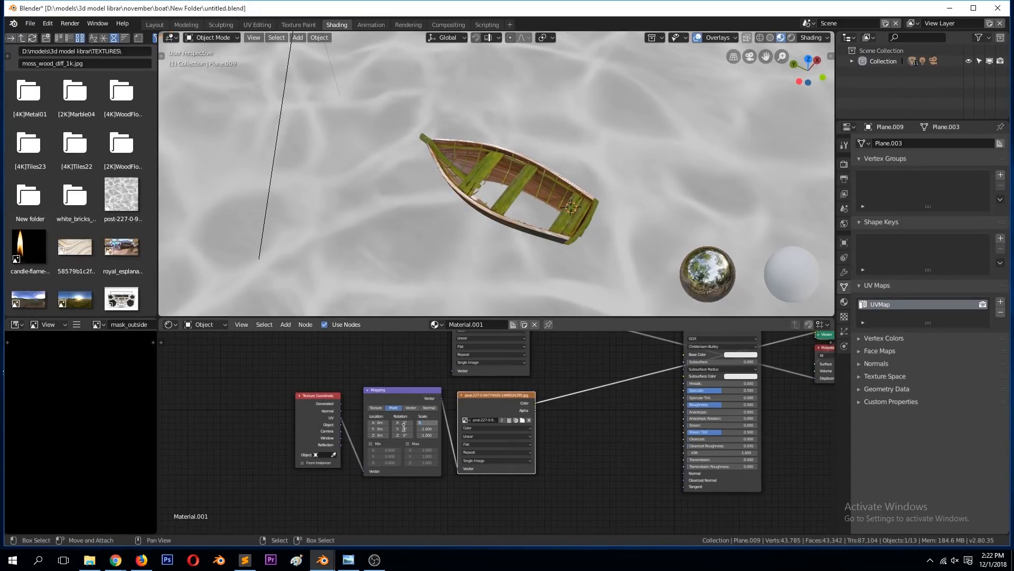
key("Return")
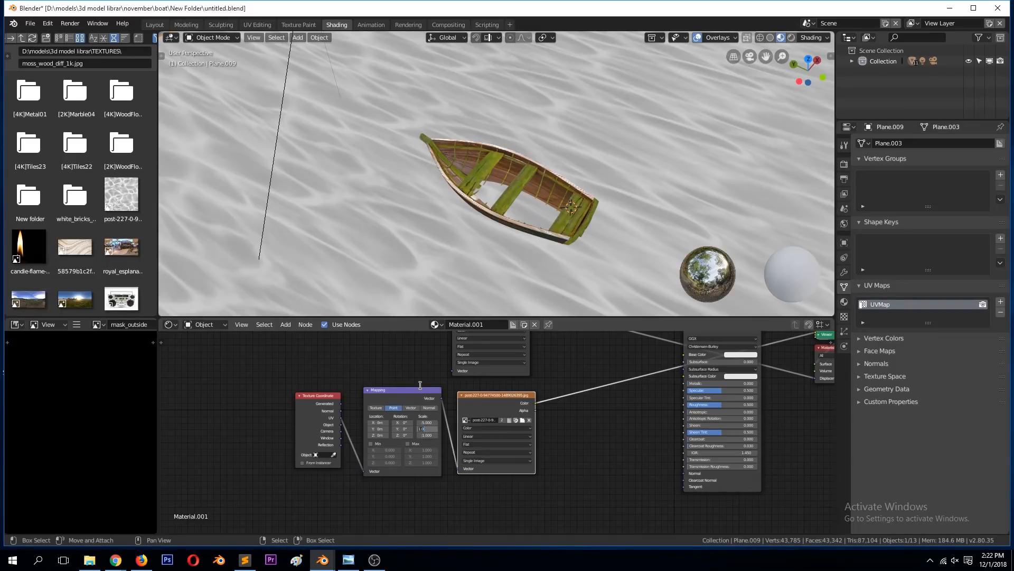
type("5")
key("Return")
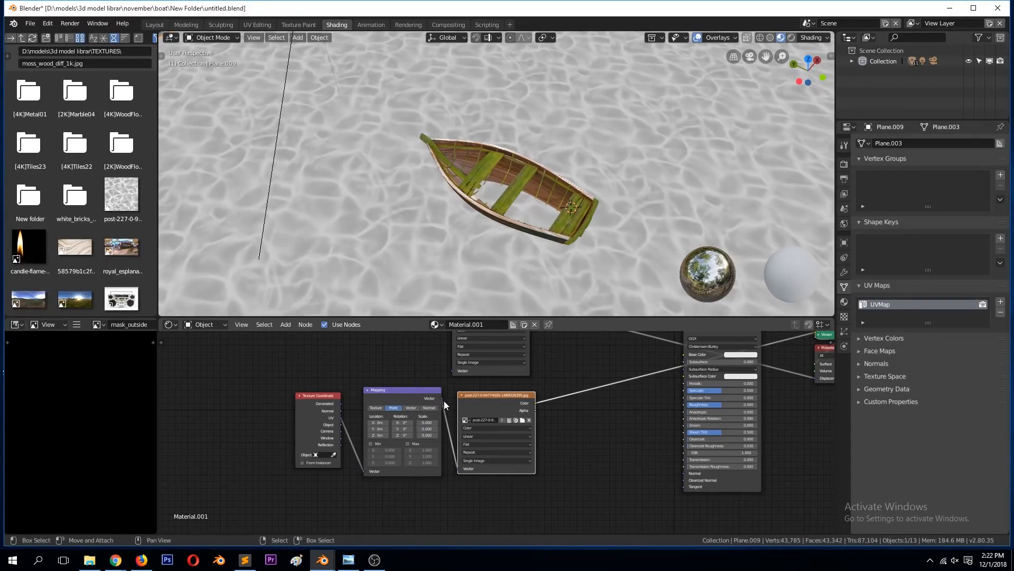
Step: Insert a MixRGB node after the duplicated texture and connect the original image texture's Color to its second color input
scroll(547, 394, "down", 2)
left_click_drag(496, 347, 458, 352)
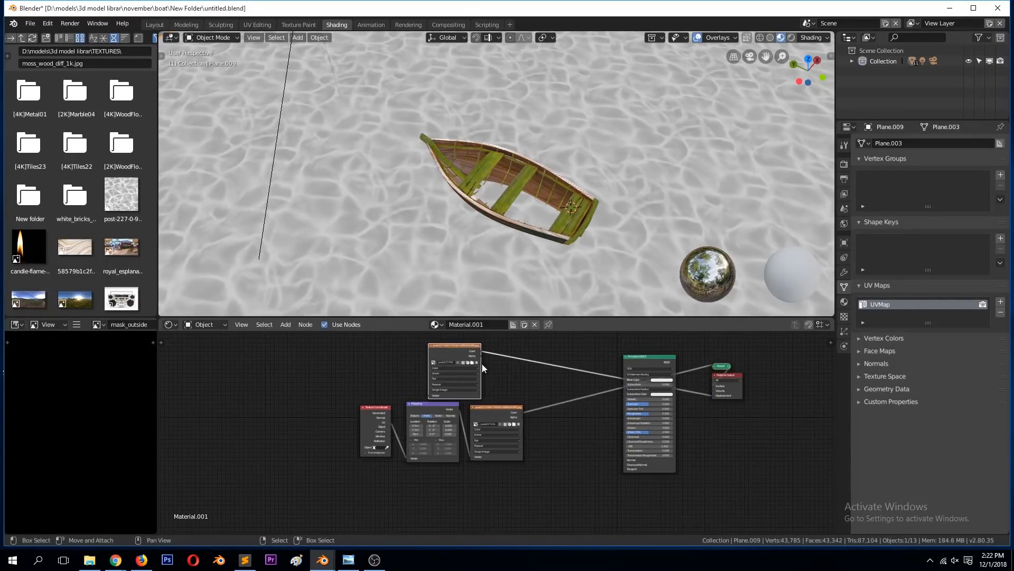
key("shift+a")
mouse_move(538, 372)
left_click(564, 382)
key("b")
left_click_drag(481, 350, 544, 405)
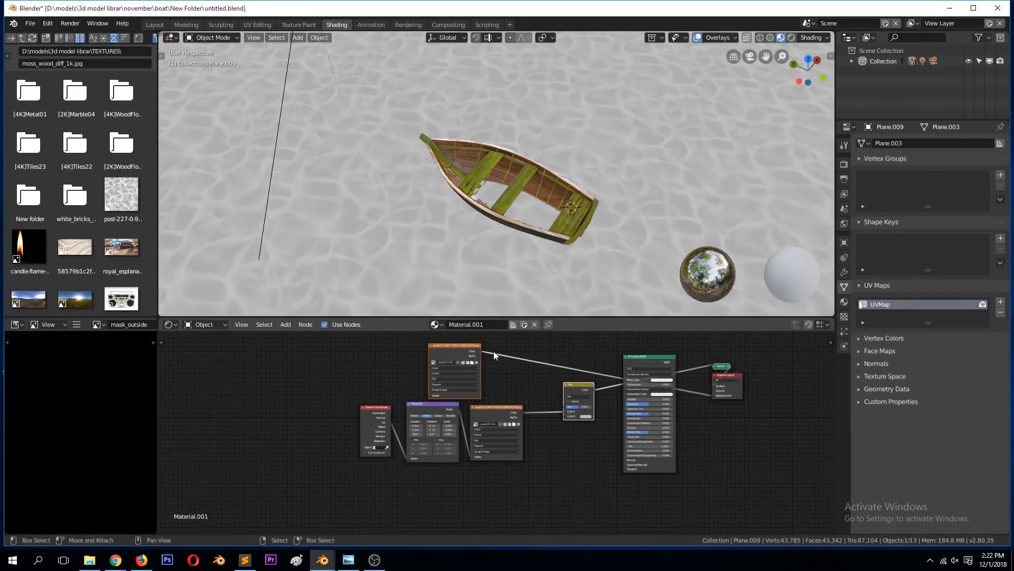
left_click_drag(481, 350, 563, 417)
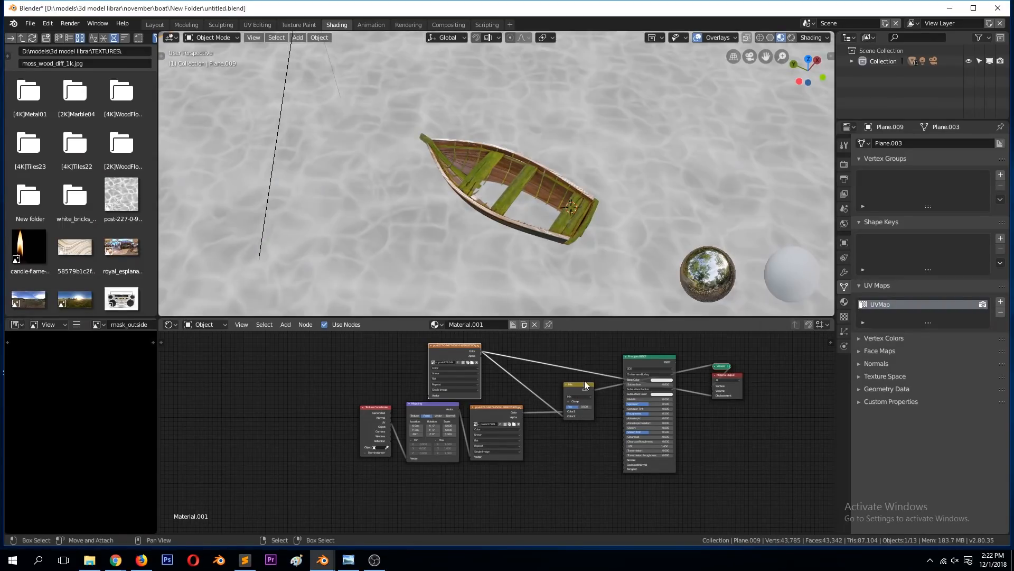
Step: Set the mix node's blend type to Multiply with a factor of 1.000, and save the file
middle_click_drag(541, 263, 509, 241)
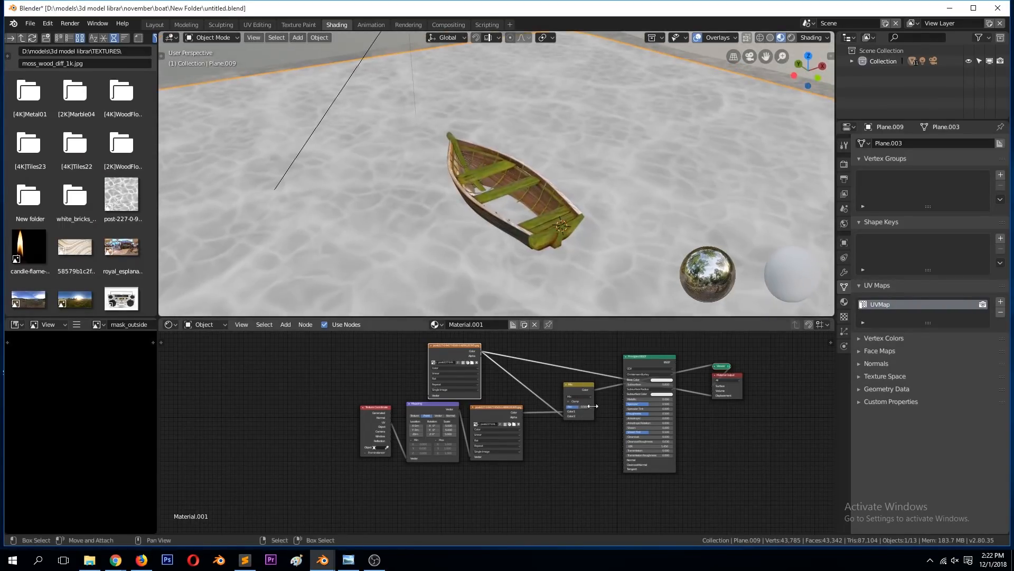
left_click(583, 395)
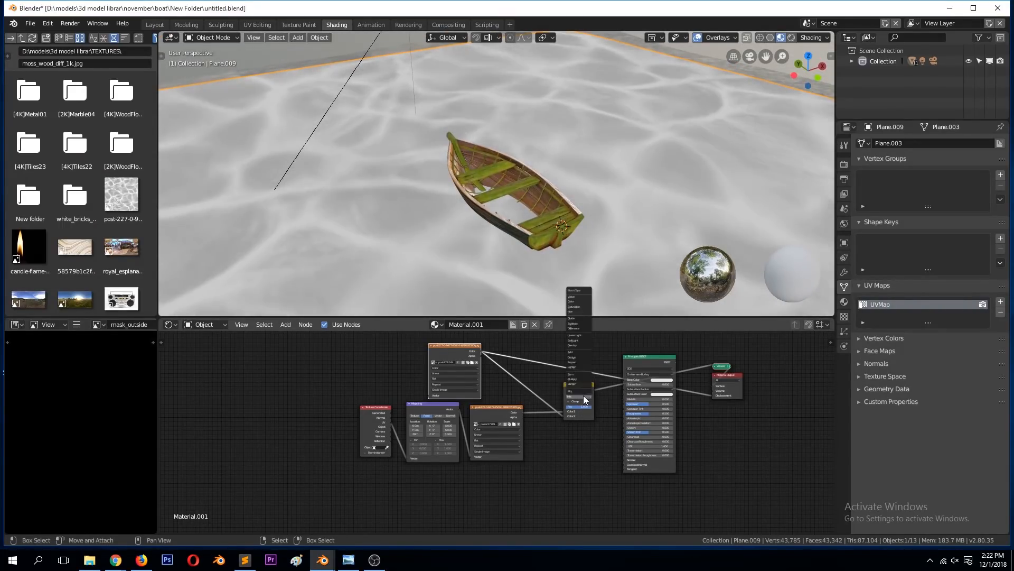
left_click(582, 379)
middle_click_drag(579, 267, 439, 224)
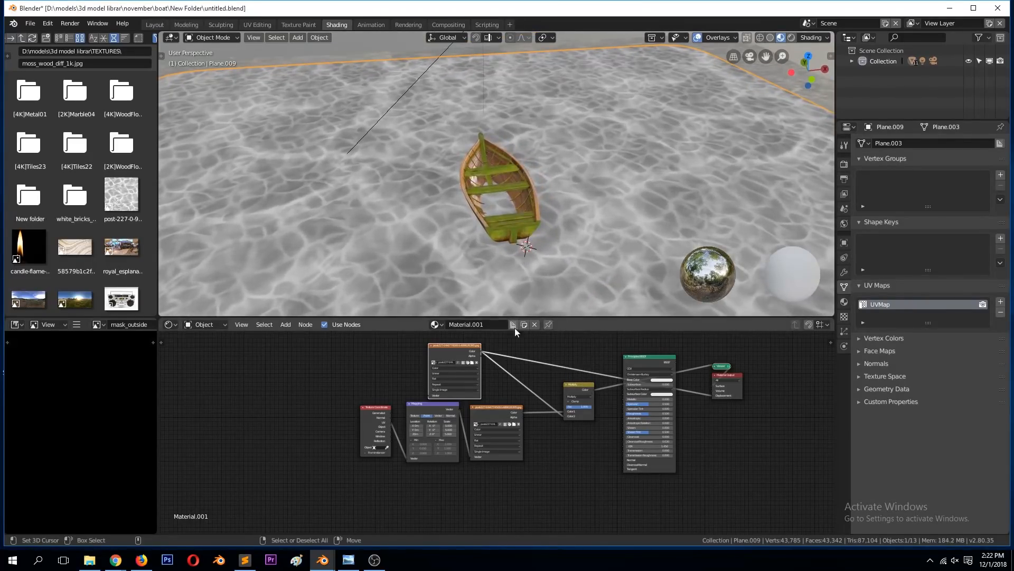
scroll(573, 411, "up", 2)
mouse_move(612, 401)
left_mouse_down()
mouse_move(590, 401)
mouse_move(615, 401)
left_mouse_up()
left_click(640, 284, "shift")
key("ctrl+s")
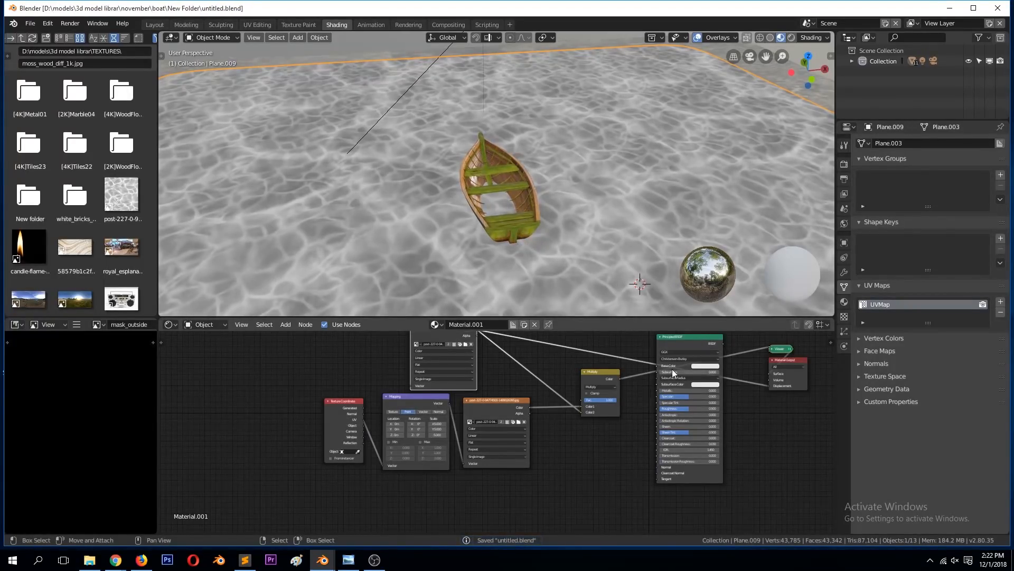
Step: Restore the Principled BSDF as the surface output, connect the Multiply node's Color to Displacement, and save the file in camera view
left_click(686, 341, "ctrl+shift")
middle_click_drag(622, 235, 566, 225)
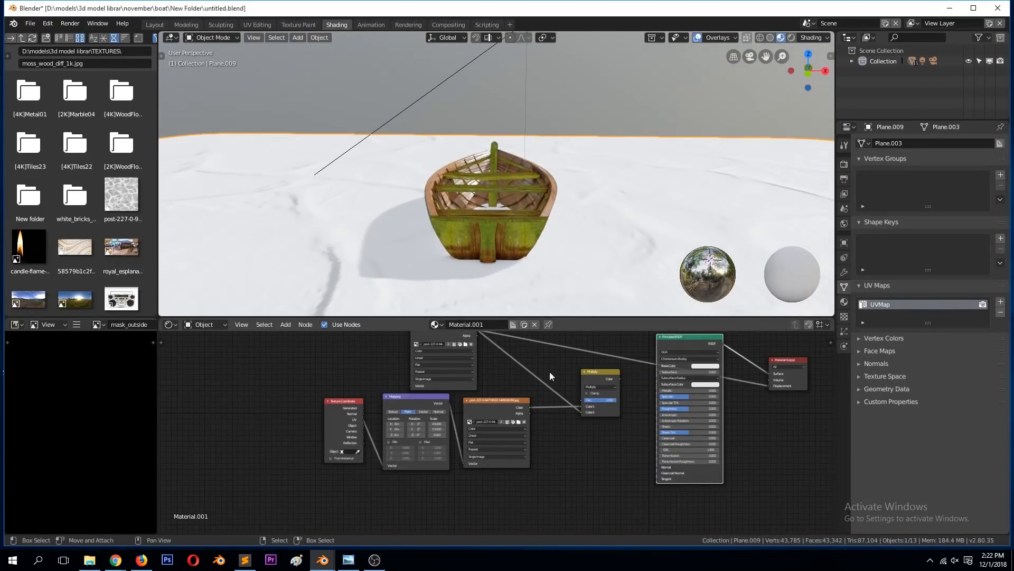
scroll(563, 389, "up", 1)
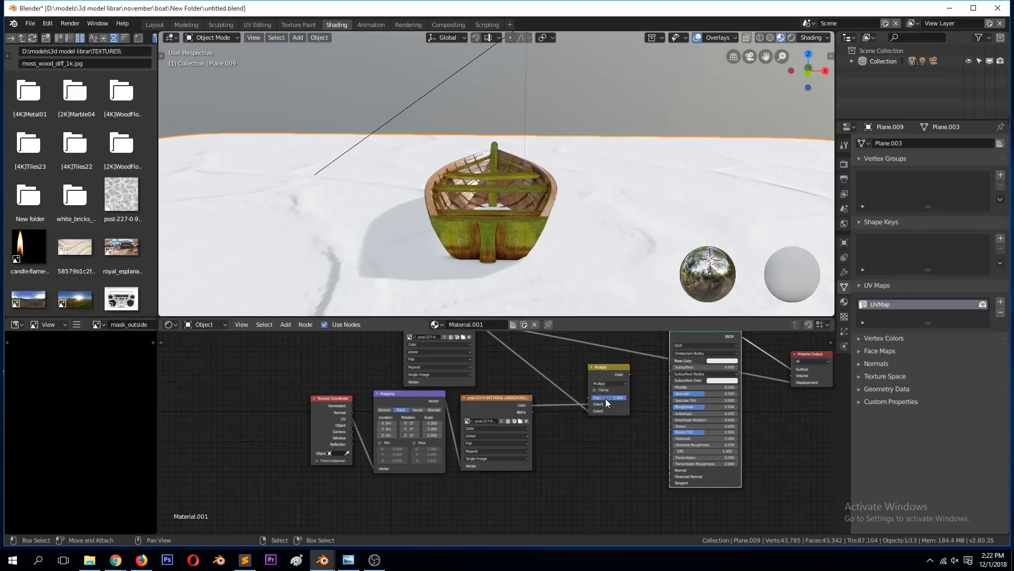
left_click(621, 374)
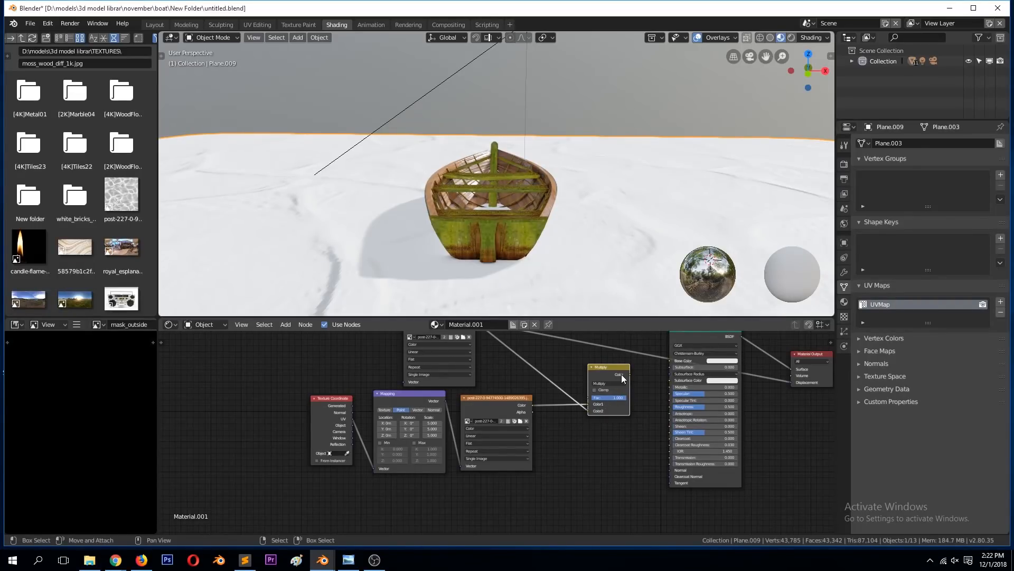
mouse_move(630, 375)
left_mouse_down()
mouse_move(797, 397)
mouse_move(791, 382)
left_mouse_up()
middle_click_drag(629, 230, 682, 249)
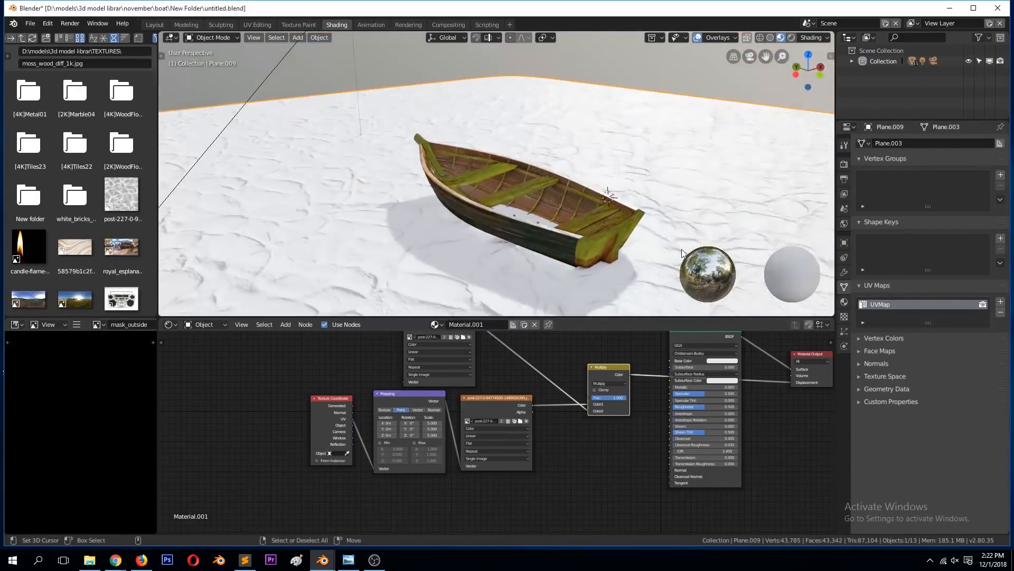
key("KP_0")
key("ctrl+s")
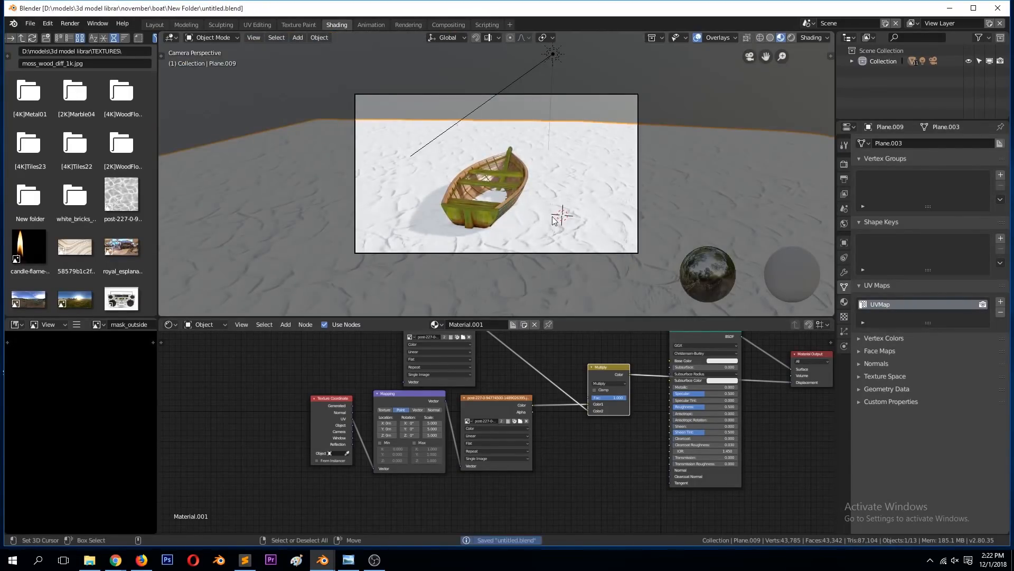
Step: Set the ground material's Transmission to 1.000 and its blend mode to Additive
left_click_drag(681, 459, 733, 449)
mouse_move(574, 258)
middle_mouse_down()
mouse_move(637, 290)
mouse_move(653, 246)
mouse_move(636, 259)
mouse_move(531, 238)
mouse_move(566, 271)
mouse_move(525, 254)
mouse_move(573, 267)
middle_mouse_up()
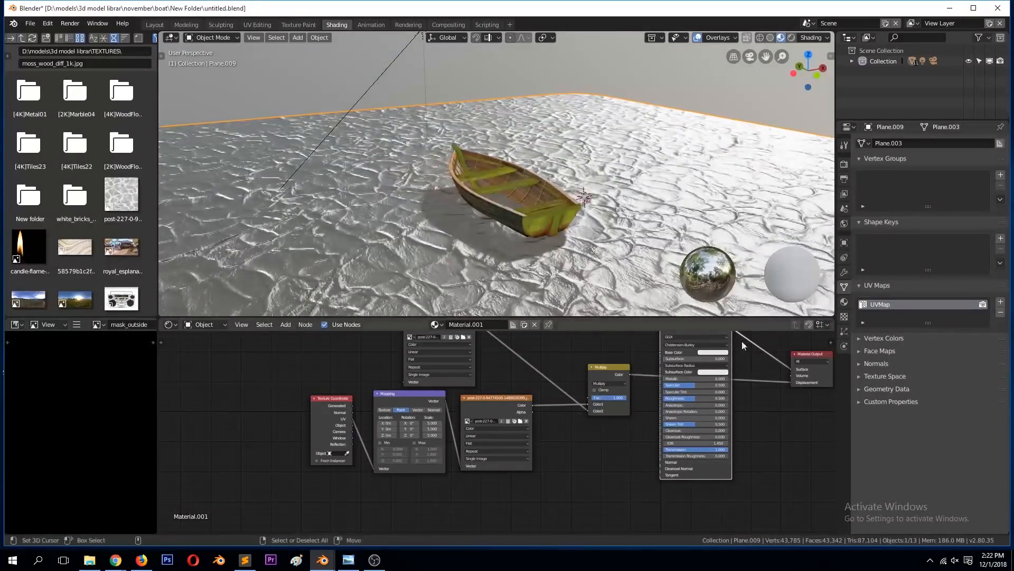
left_click(845, 301)
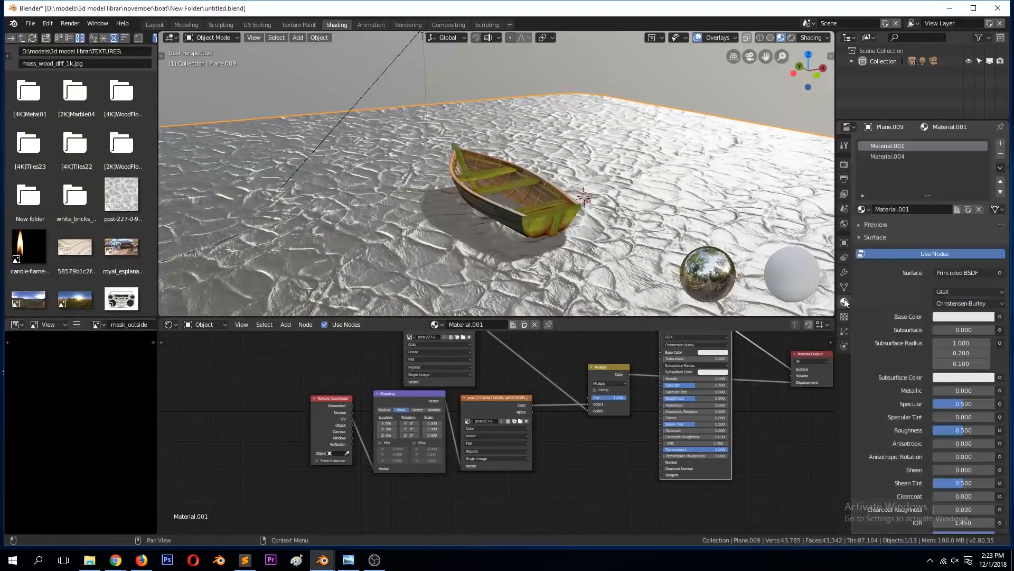
scroll(889, 427, "down", 8)
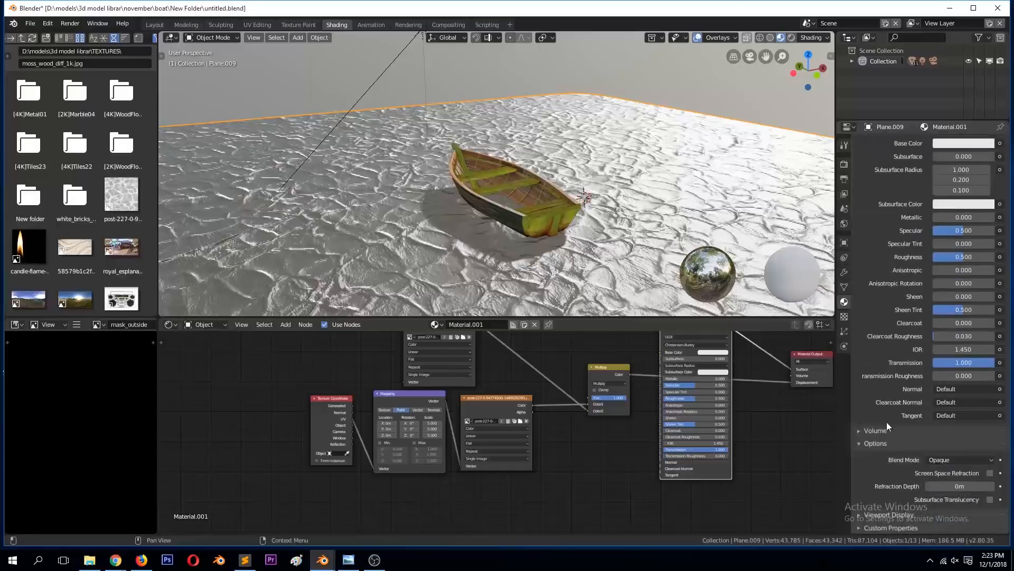
left_click(962, 462)
left_click(962, 438)
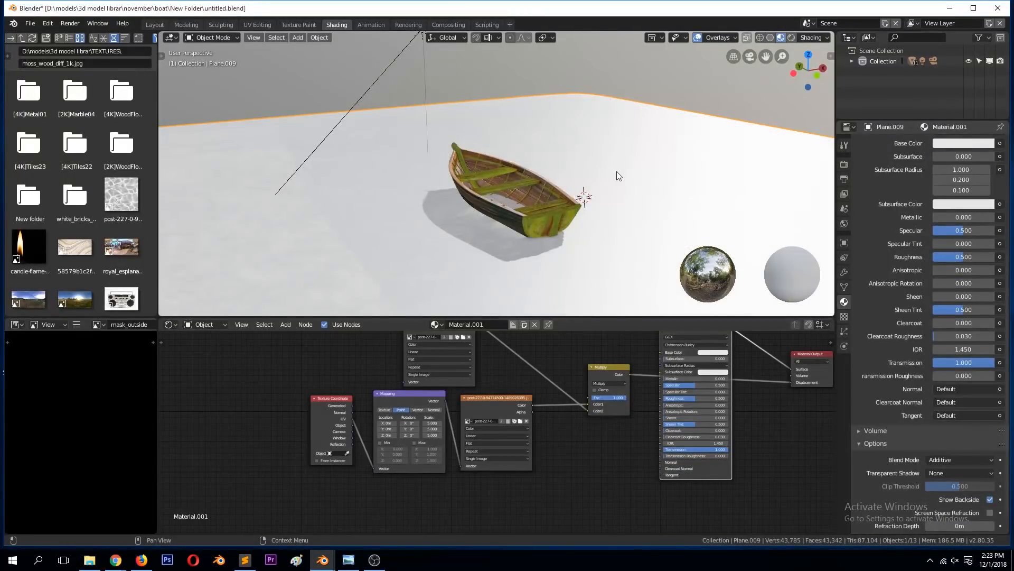
Step: Check the ground through the camera, save the file, and switch the viewport to rendered shading
middle_click_drag(611, 182, 559, 162)
key("KP_0")
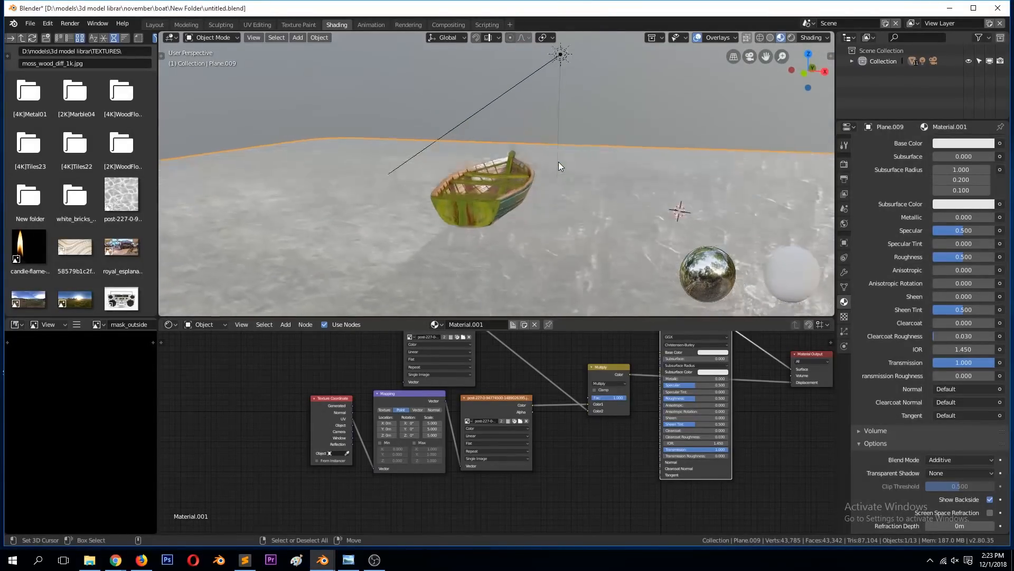
key("ctrl+s")
scroll(620, 371, "down", 2)
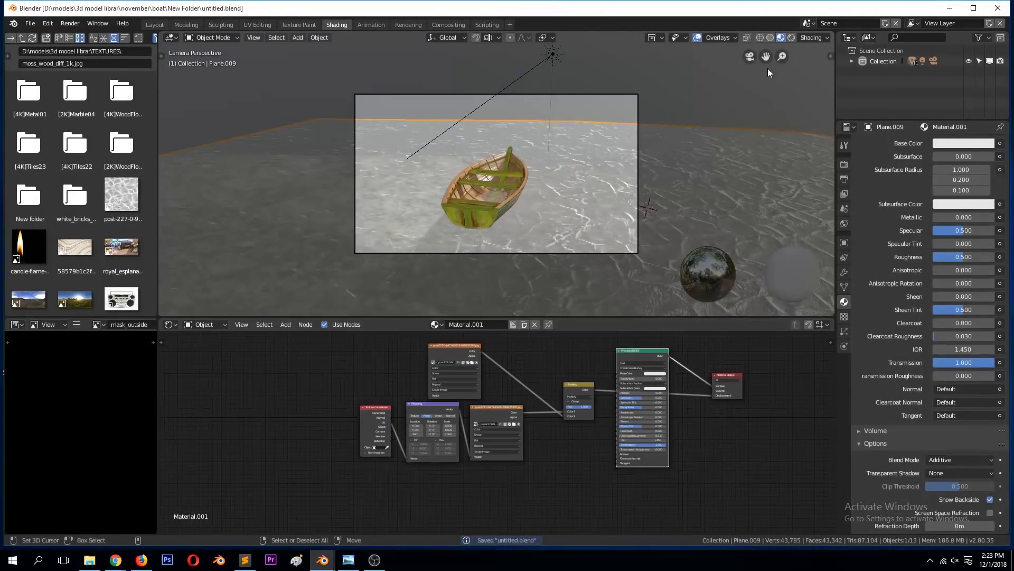
left_click(793, 38)
mouse_move(645, 137)
middle_mouse_down()
mouse_move(668, 156)
mouse_move(651, 185)
middle_mouse_up()
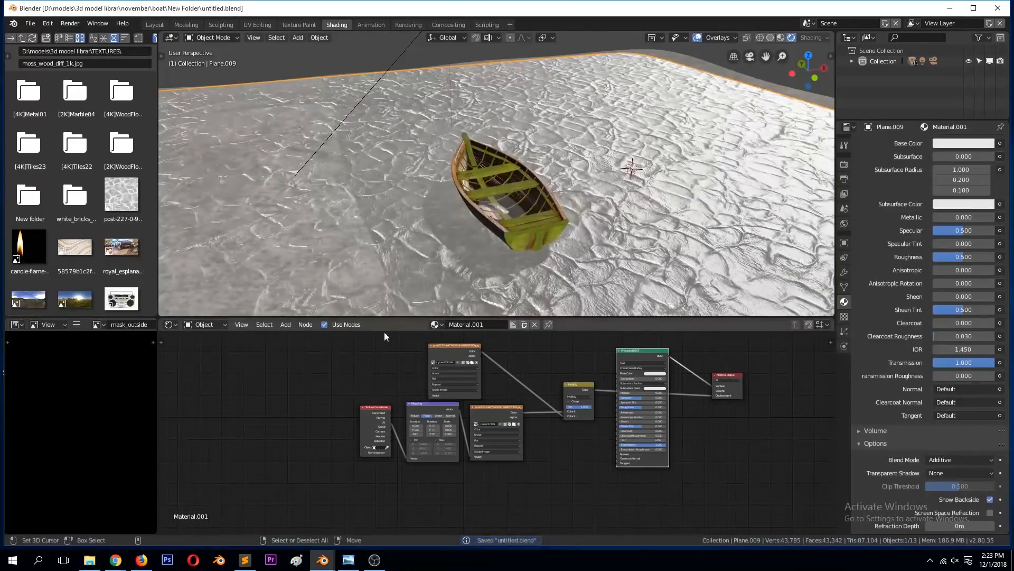
Step: Switch the node editor to the World shader, enable its nodes and open the World properties
left_click(182, 323)
left_click(202, 302)
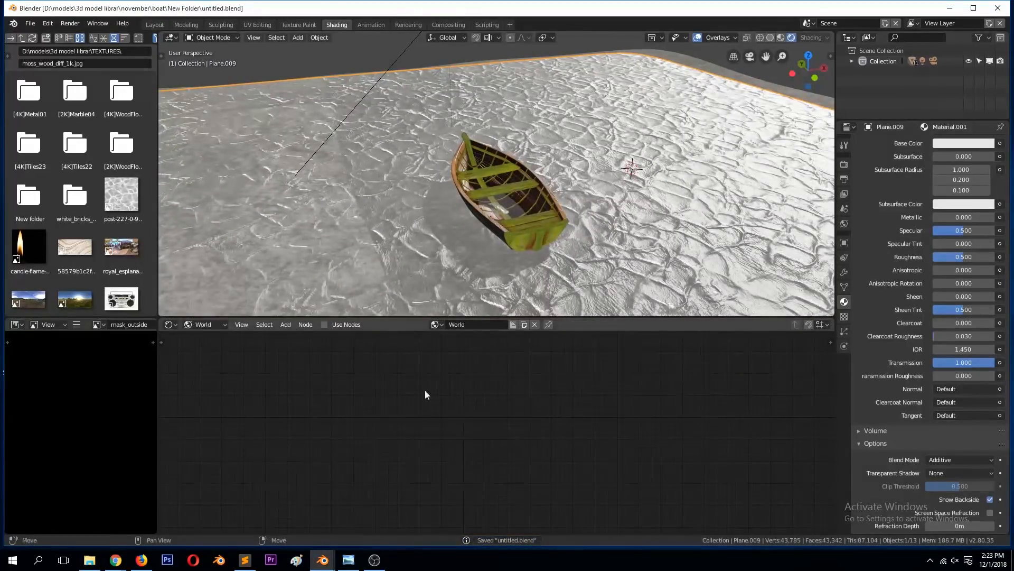
left_click(326, 325)
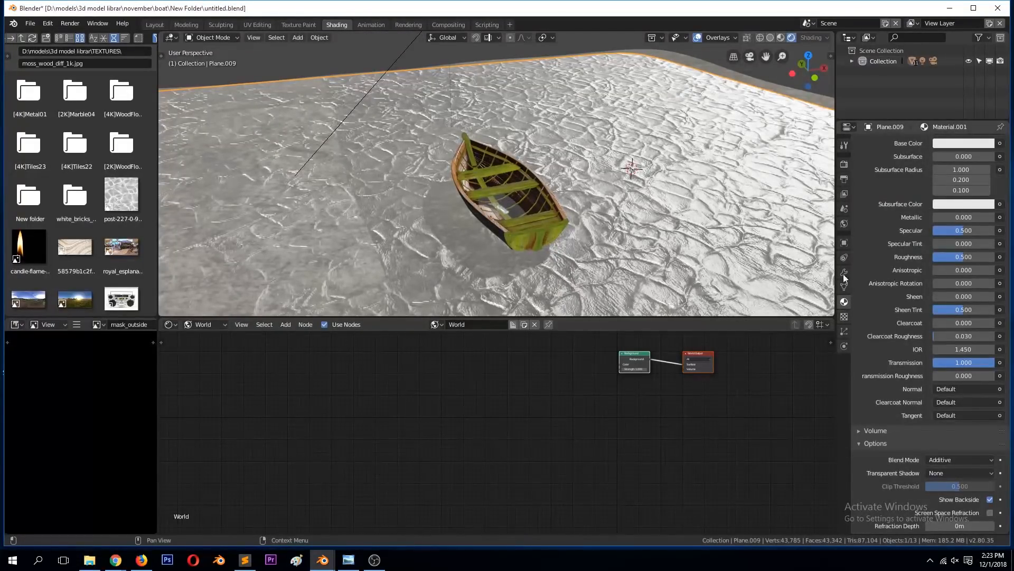
left_click(844, 223)
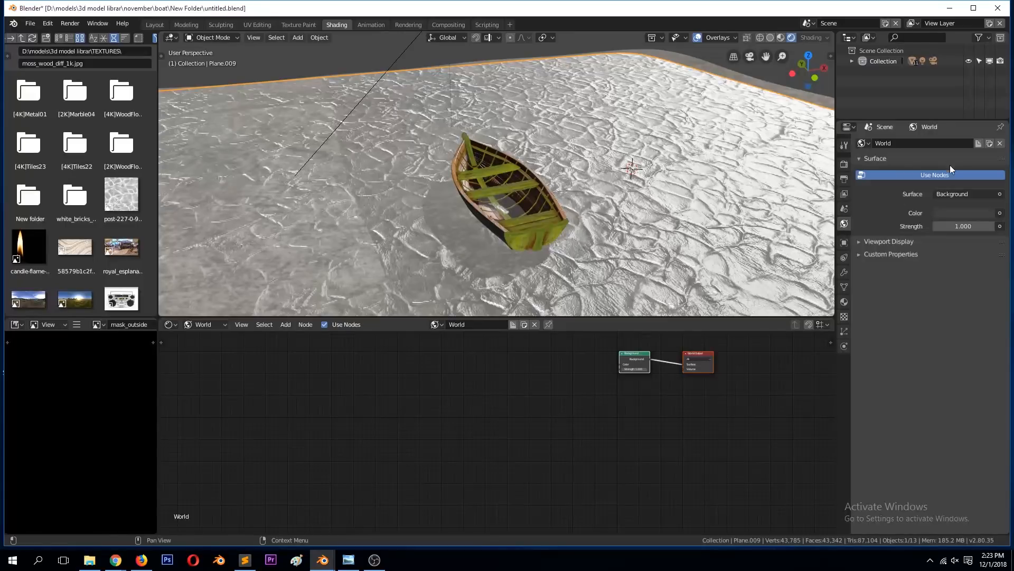
Step: Set the world background color to an Environment Texture using bell_park_pier_2k.hdr from the hdri folder and check the lighting on the boat
left_click(1000, 214)
left_click(800, 95)
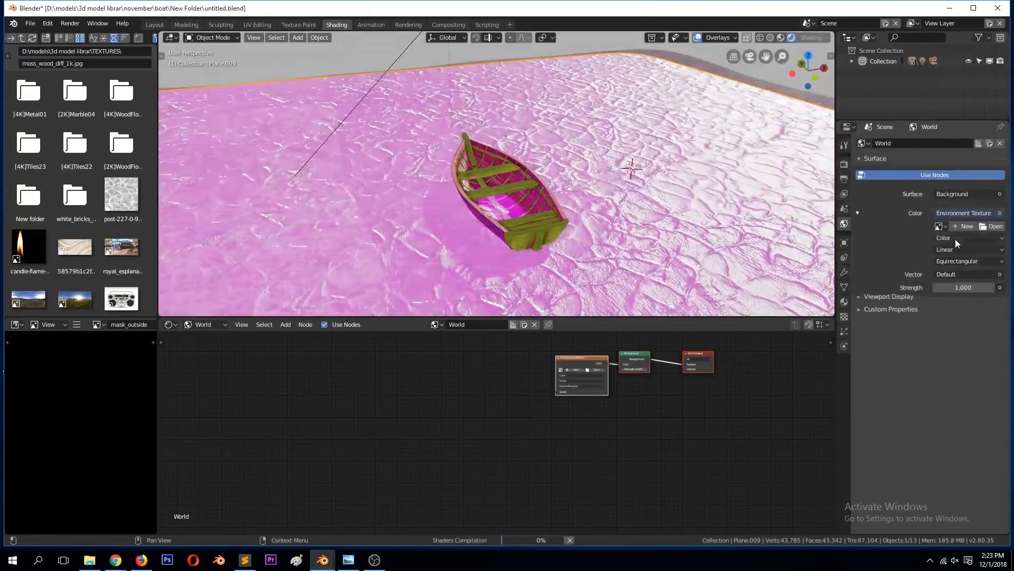
left_click(992, 226)
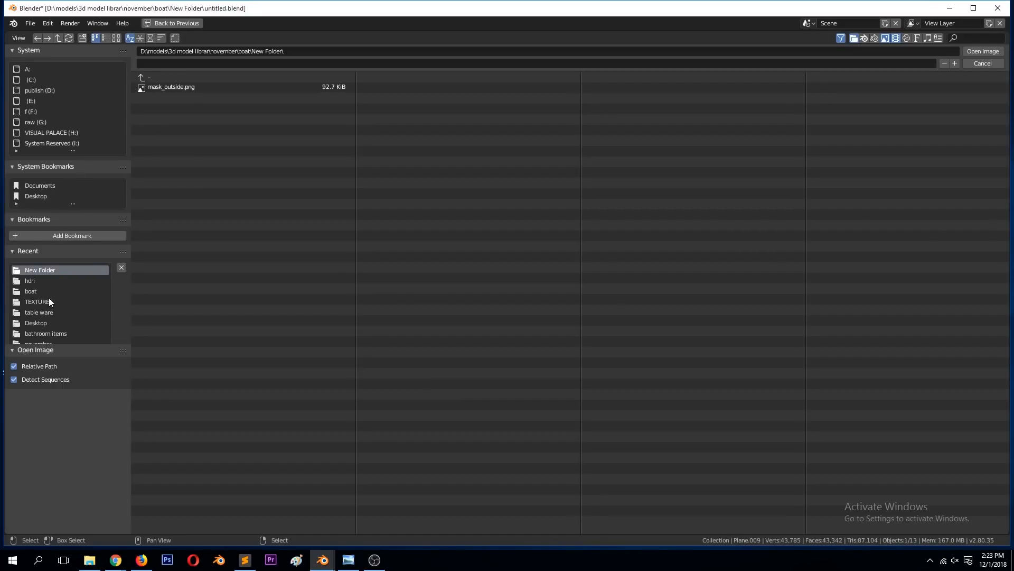
left_click(33, 281)
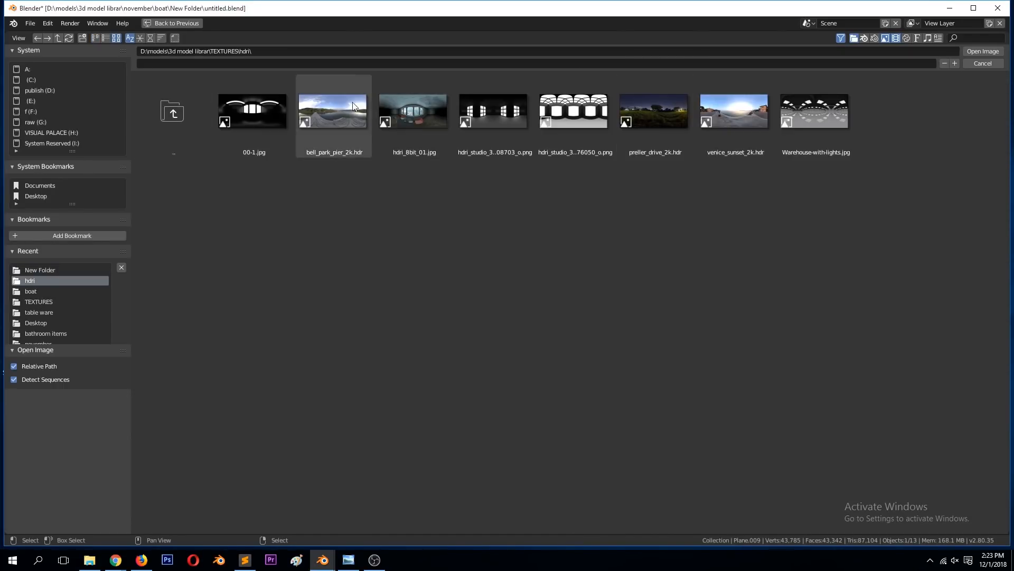
double_click(345, 103)
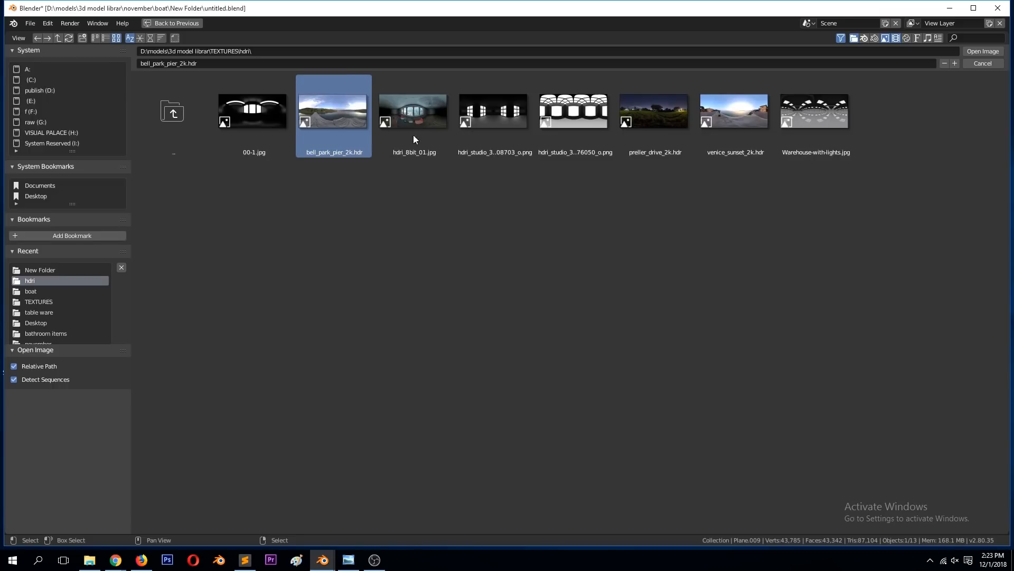
key("KP_0")
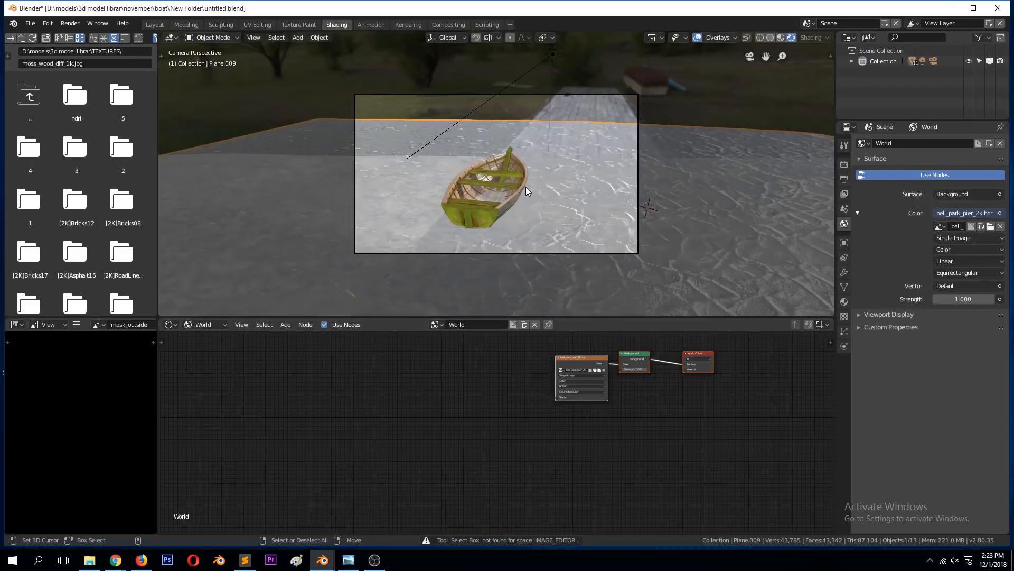
middle_click_drag(521, 189, 594, 198)
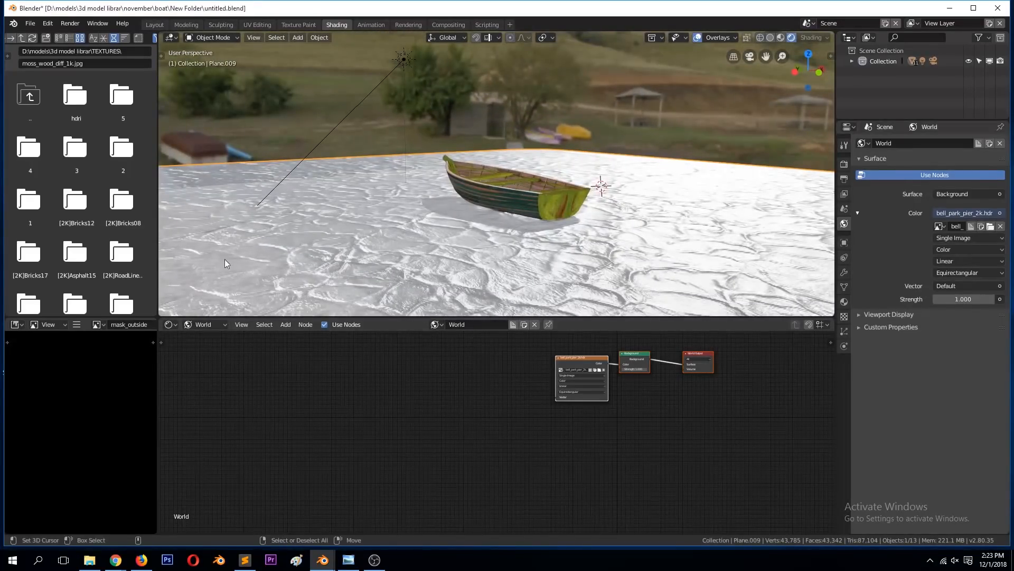
Step: Switch the node editor to the ground's object material and align the camera to a low close-up view of the boat's stern
left_click(211, 327)
left_click(219, 309)
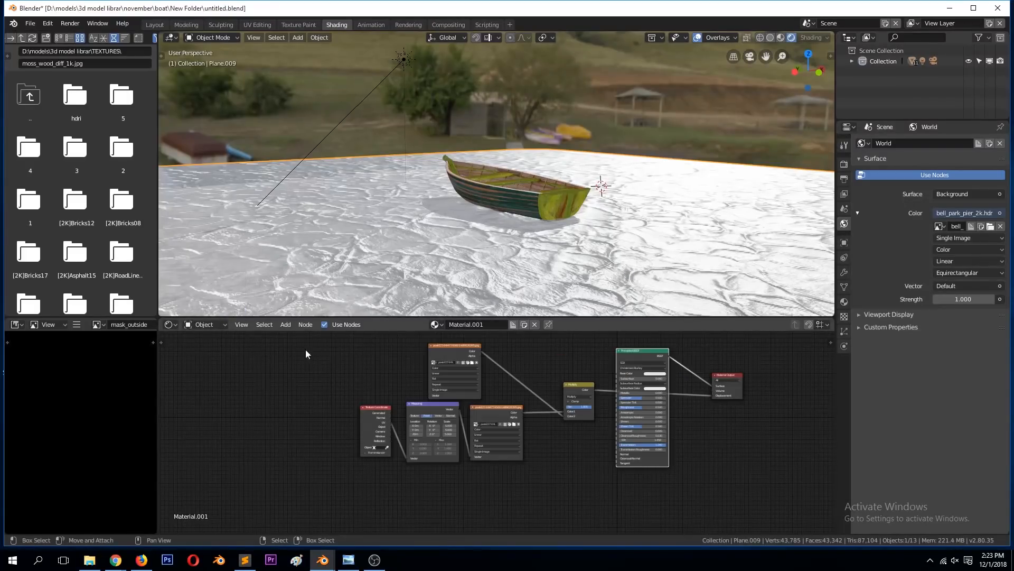
scroll(673, 373, "up", 2)
left_click_drag(680, 387, 642, 398)
middle_click_drag(489, 182, 300, 148)
key("KP_0")
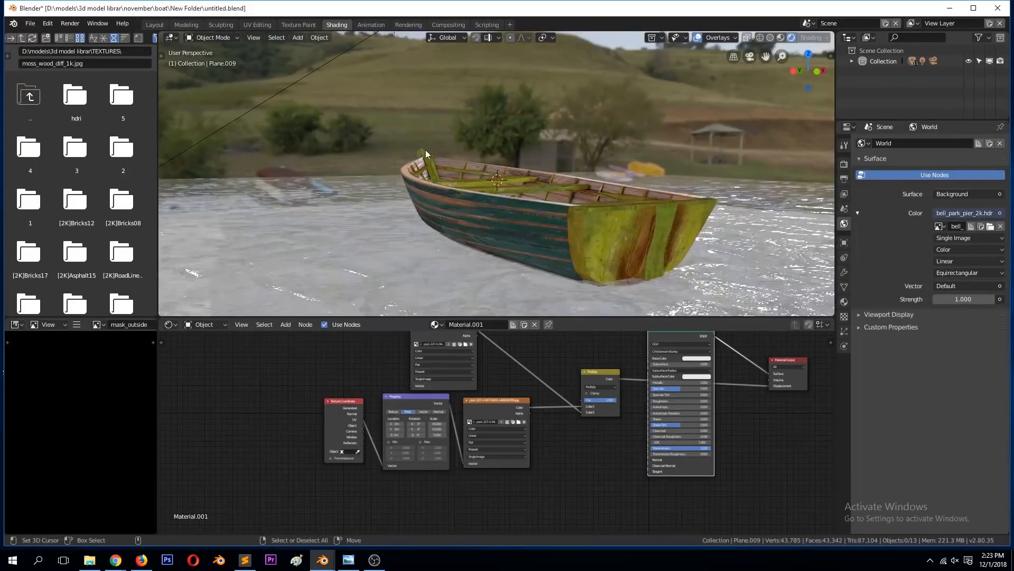
key("KP_0")
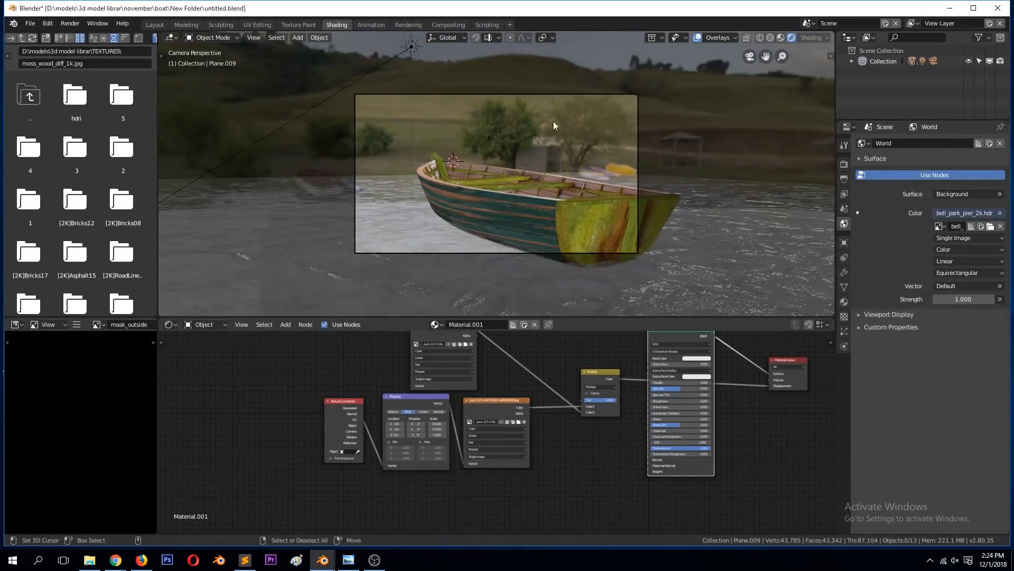
Step: Move the camera 0.533 m in X, -0.328 m in Y and -0.343 m in Z to reframe the boat, and save the file
left_click(538, 96)
key("g")
left_click(594, 166)
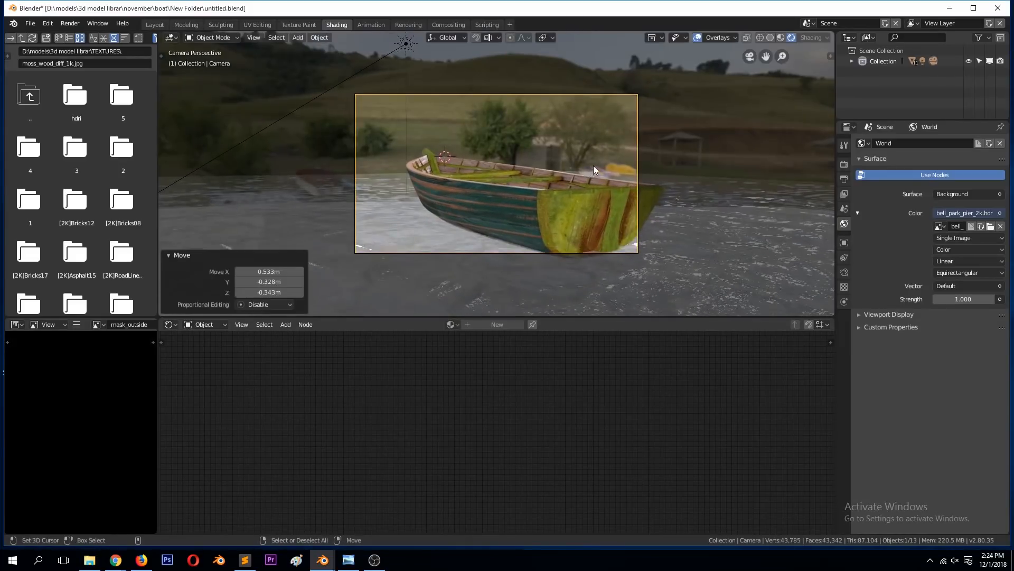
scroll(594, 169, "up", 1)
key("ctrl+s")
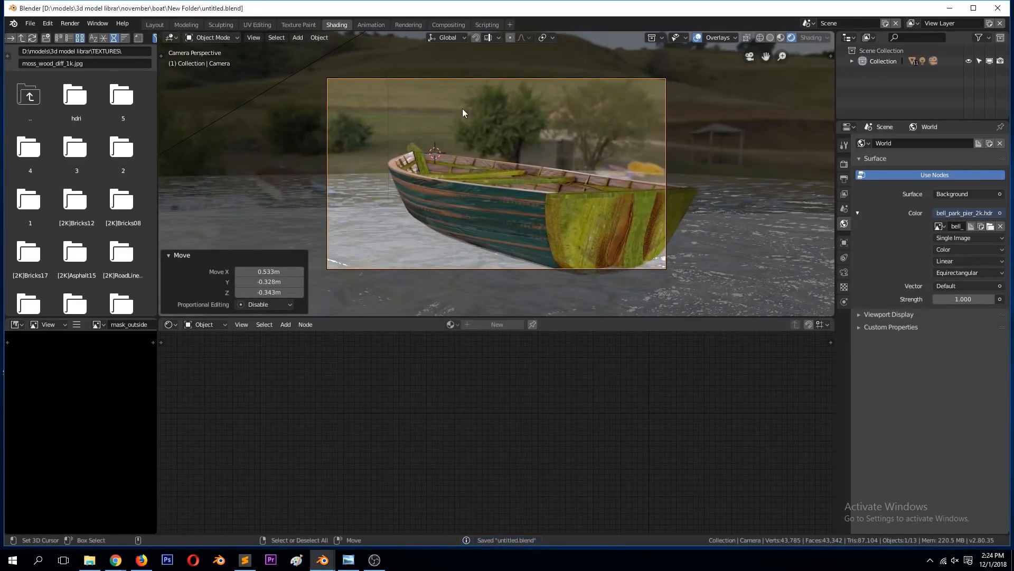
scroll(358, 102, "down", 3)
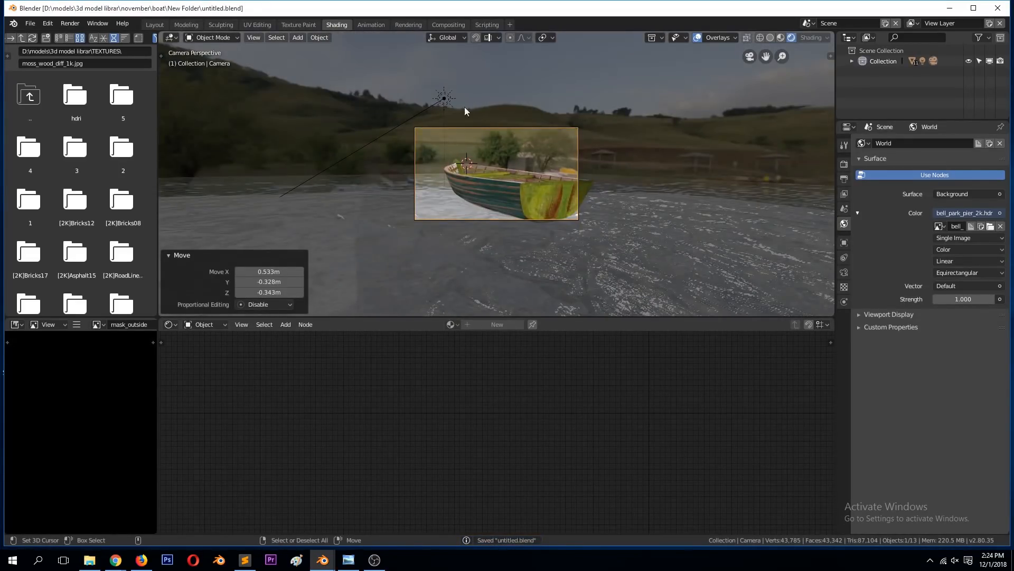
scroll(467, 126, "up", 3)
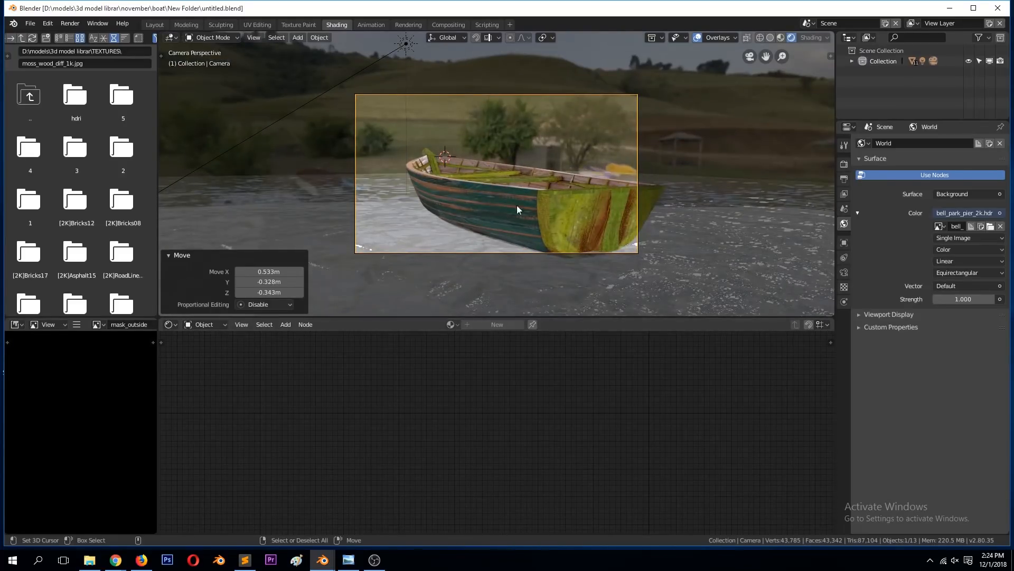
Step: Add Texture Coordinate and Mapping nodes to the world's environment texture, rotate it about Z to put the lake behind the boat, and save
left_click(205, 324)
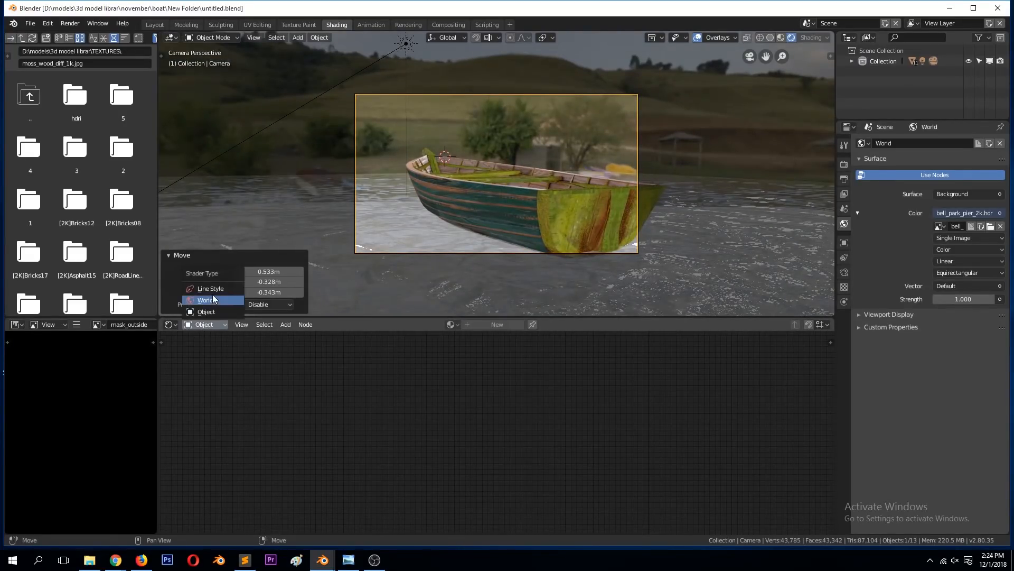
left_click(212, 295)
left_click(606, 339)
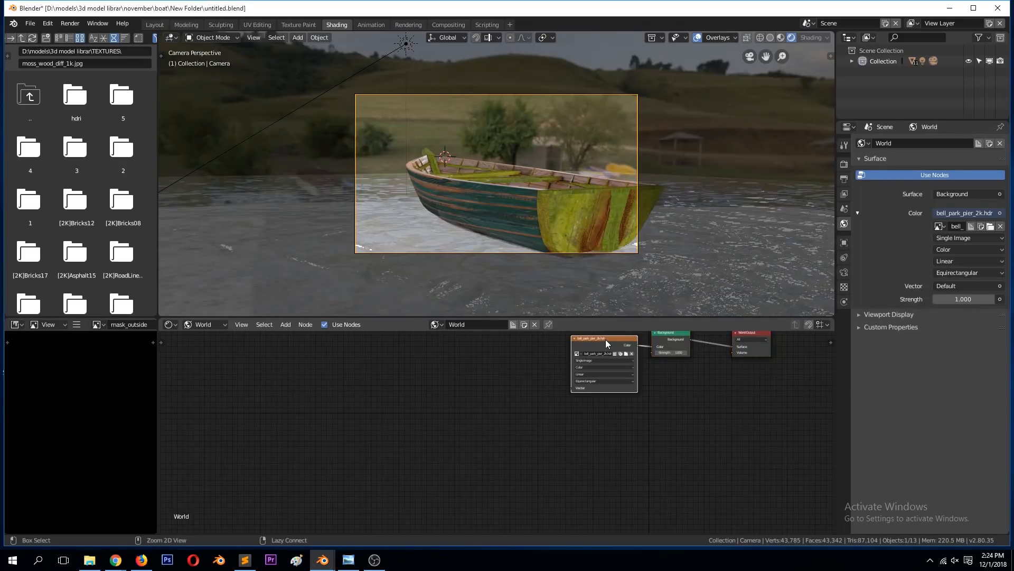
key("ctrl+t")
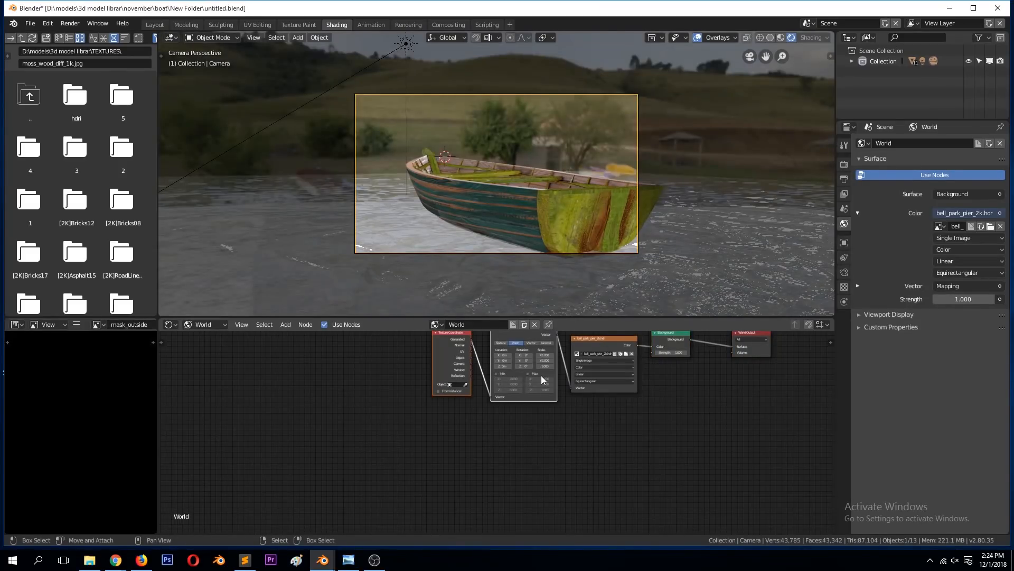
scroll(539, 375, "up", 1)
mouse_move(529, 355)
left_mouse_down()
mouse_move(592, 354)
mouse_move(523, 355)
left_mouse_up()
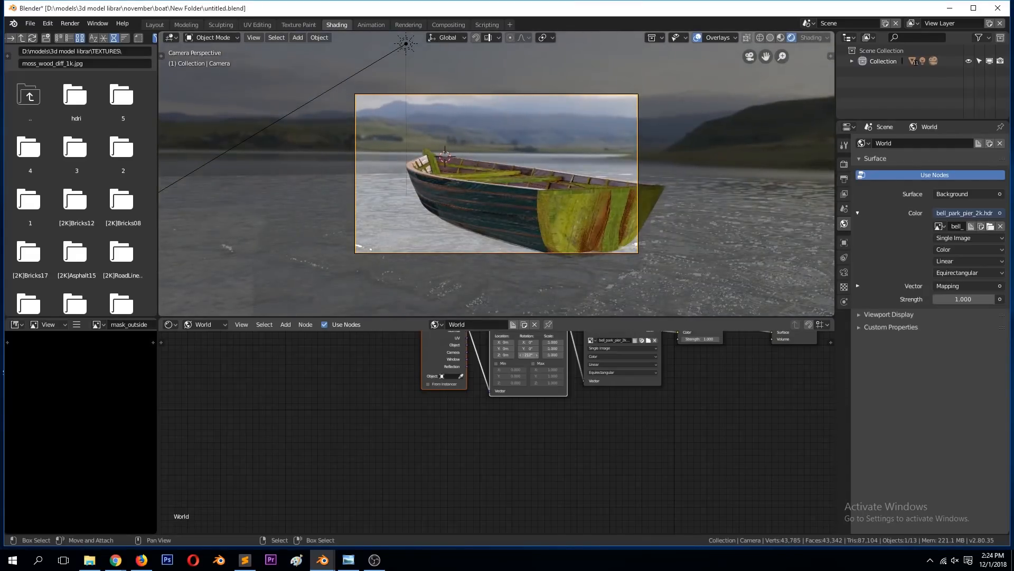
scroll(481, 200, "down", 3)
mouse_move(466, 195)
middle_mouse_down()
mouse_move(604, 156)
mouse_move(580, 192)
mouse_move(468, 188)
middle_mouse_up()
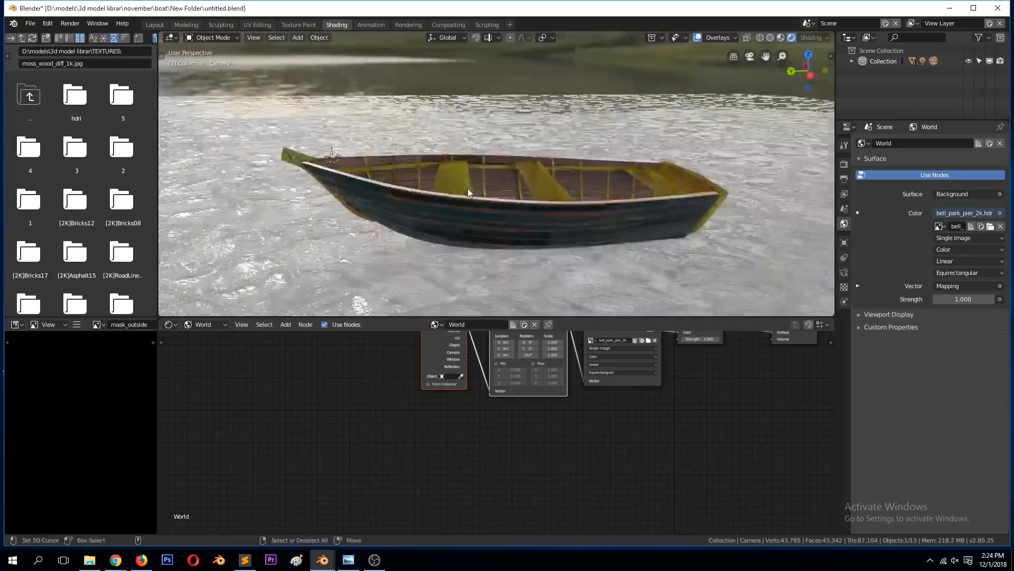
key("ctrl+s")
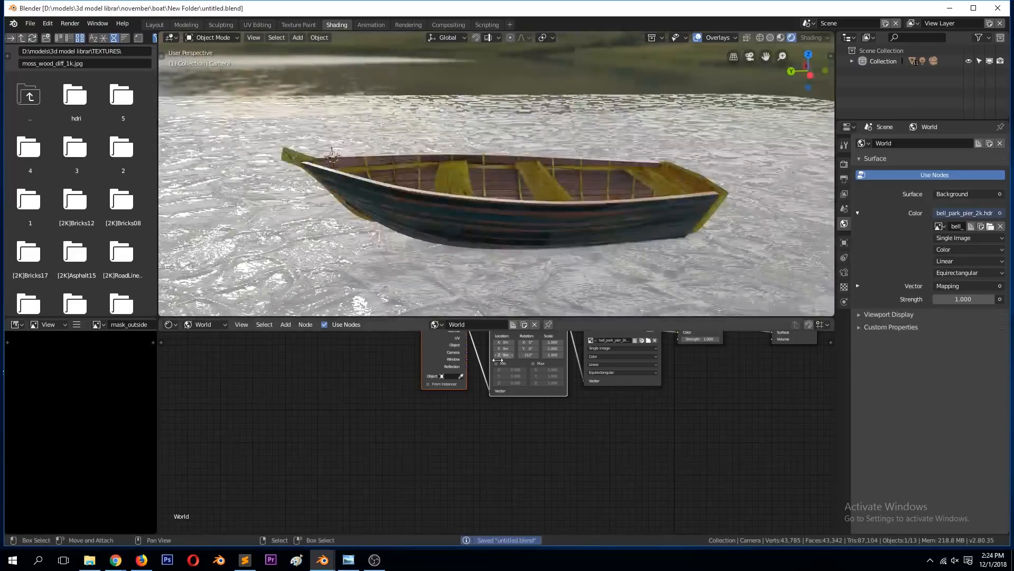
Step: Replace the environment texture's image with venice_sunset_2k.hdr and check the new background through the camera
scroll(568, 407, "down", 2)
left_click(580, 366)
key("Home")
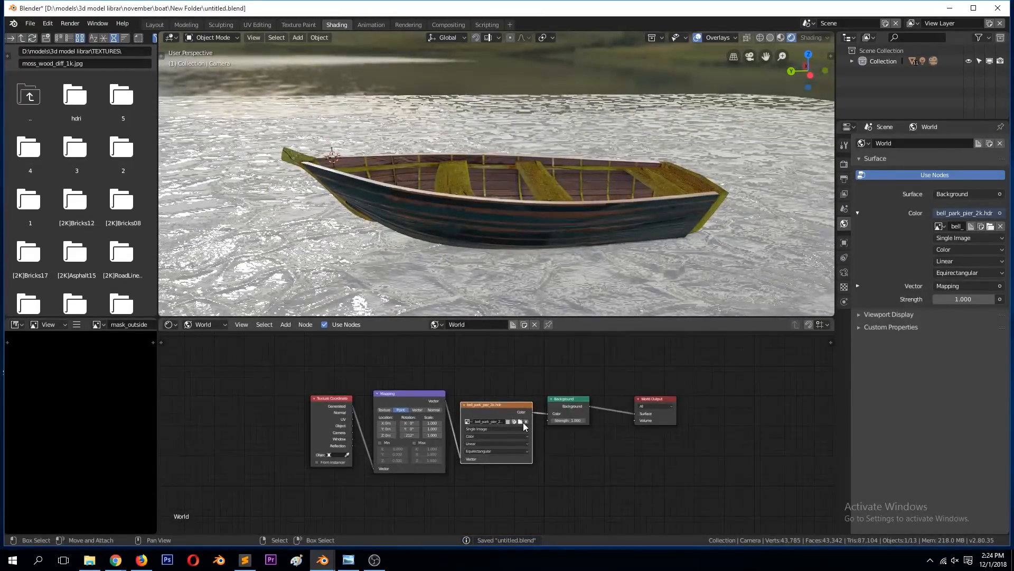
left_click(522, 422)
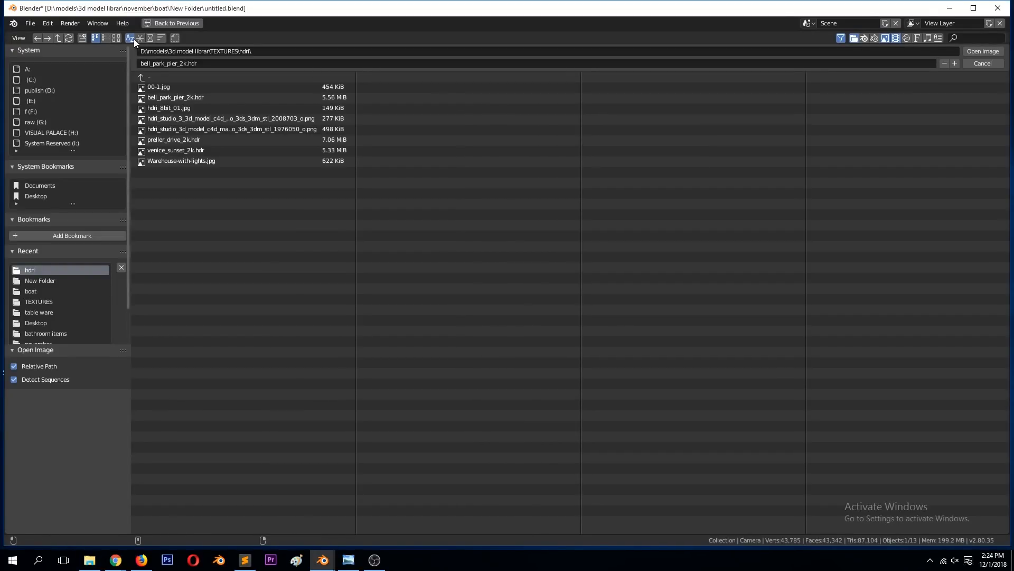
left_click(117, 37)
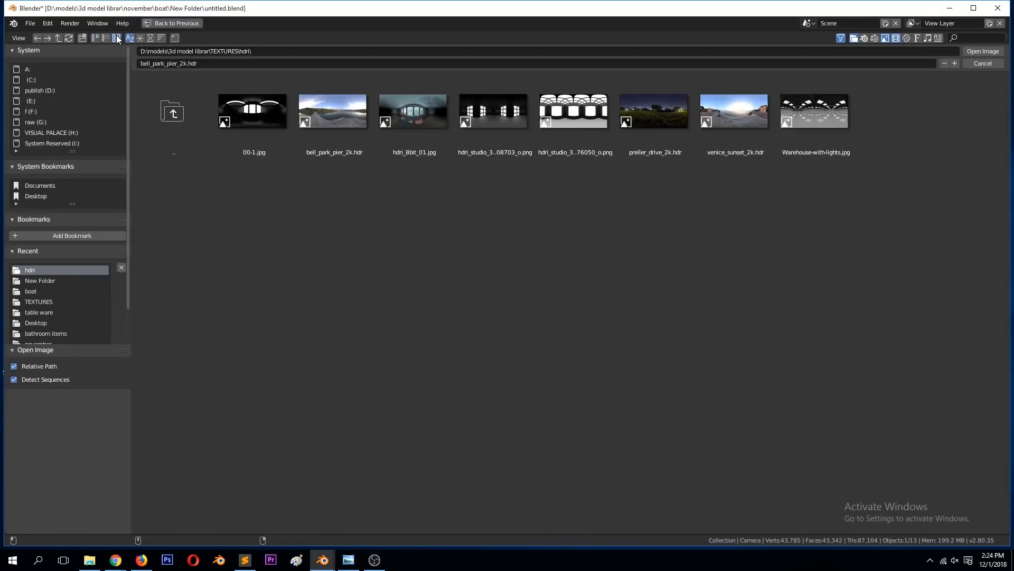
double_click(724, 110)
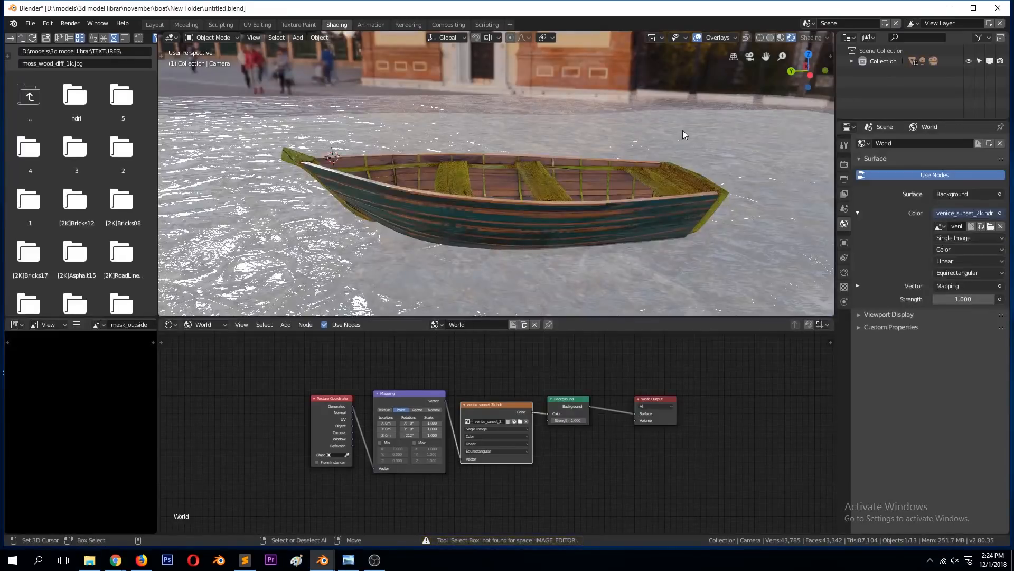
key("KP_0")
scroll(623, 169, "up", 5)
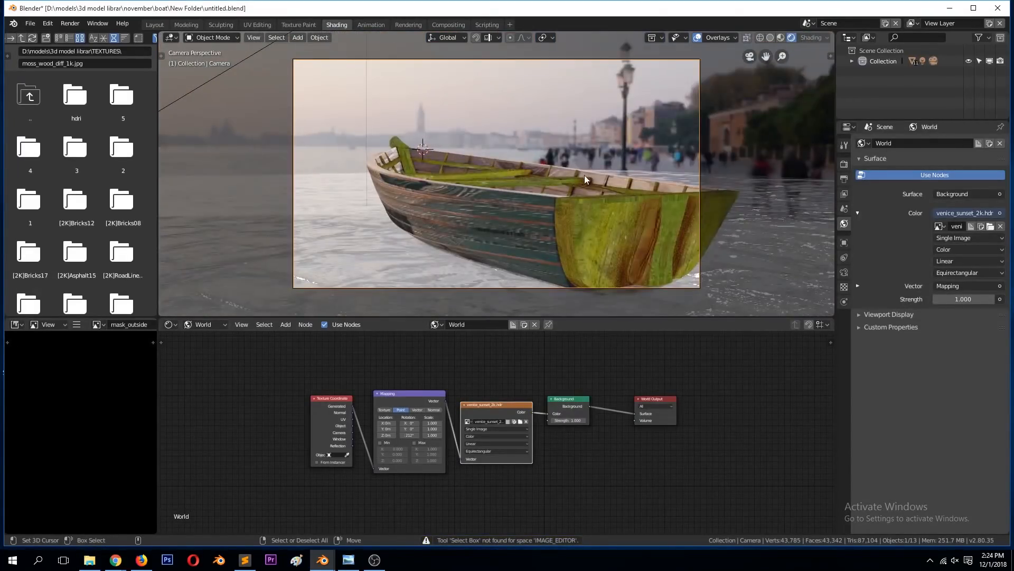
scroll(584, 175, "down", 2)
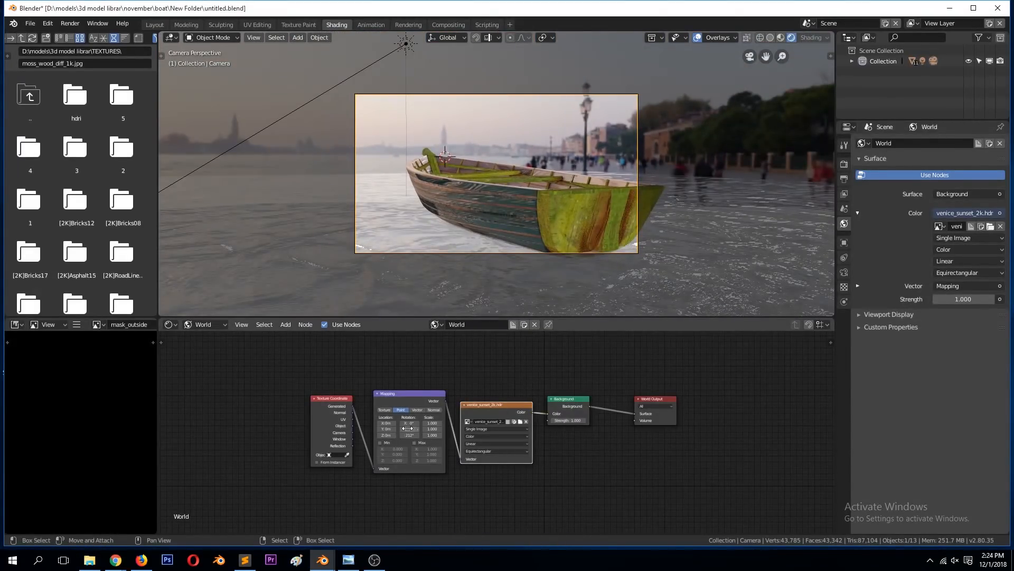
Step: Rotate the environment about Z so the setting sun sits directly behind the boat, and save the file
left_click_drag(410, 434, 447, 433)
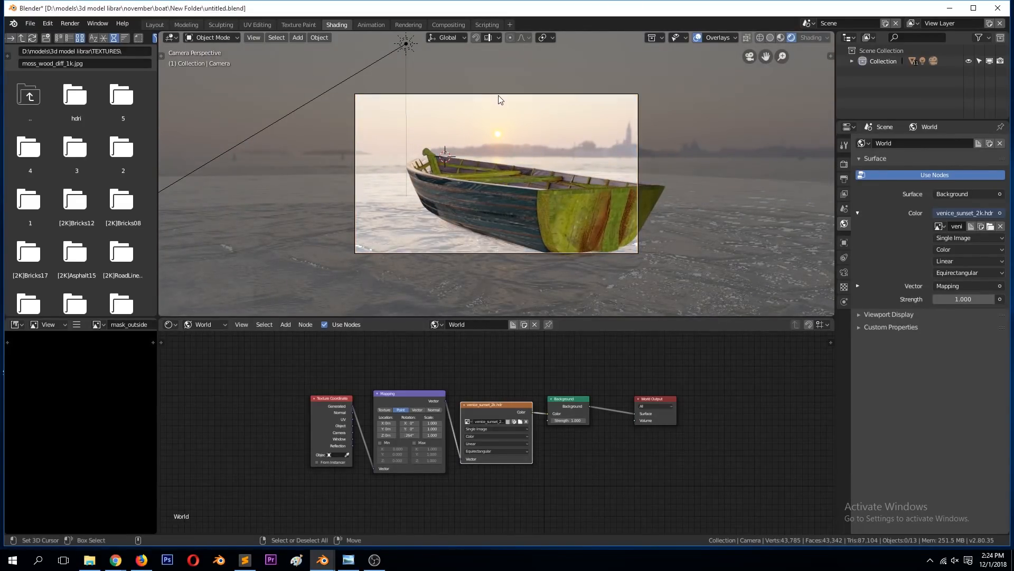
key("ctrl+s")
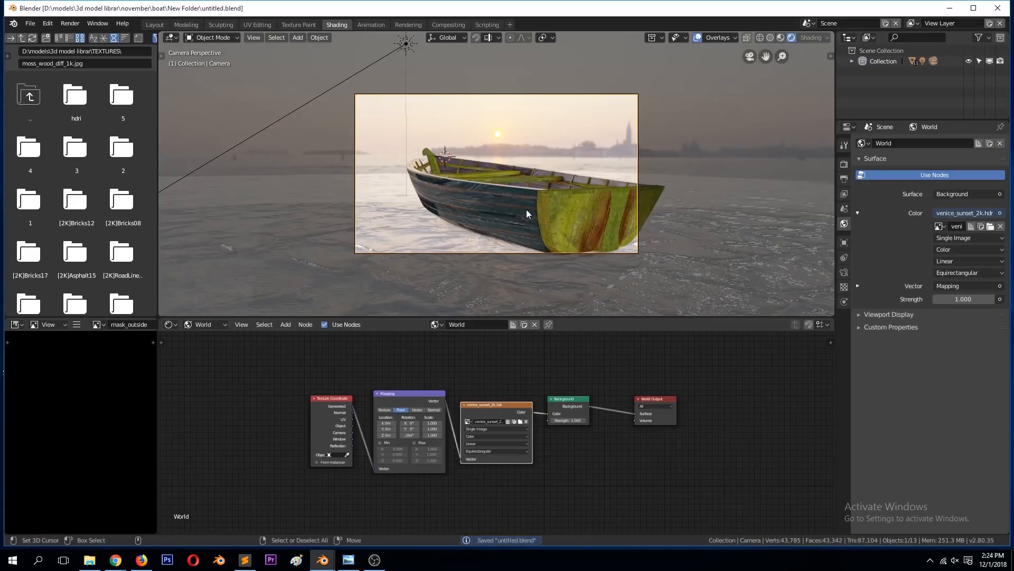
mouse_move(509, 246)
middle_mouse_down()
mouse_move(480, 278)
mouse_move(407, 254)
mouse_move(502, 255)
middle_mouse_up()
key("KP_0")
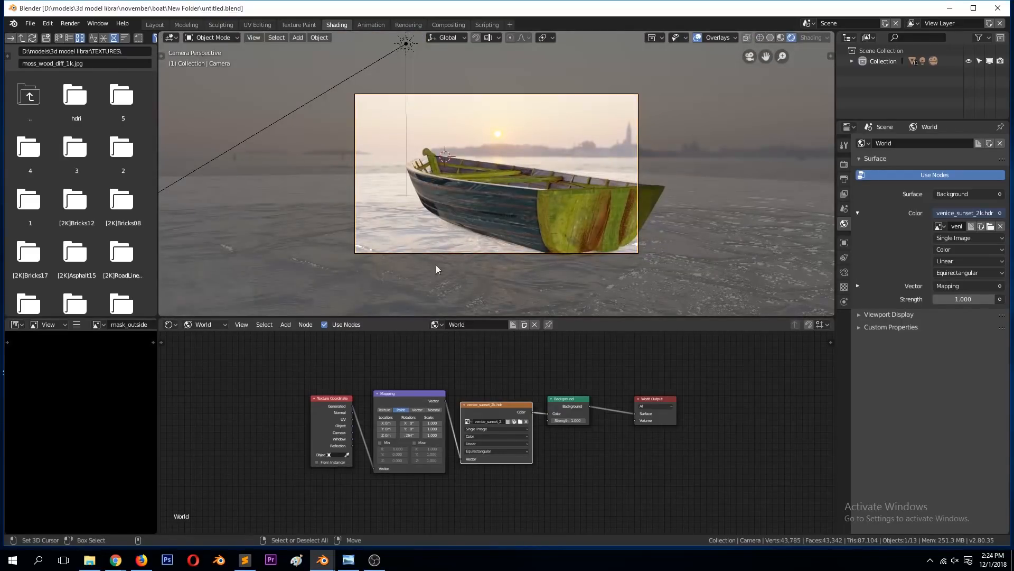
Step: Readjust the environment's Z rotation, align the camera to a view with the stern on the left and the sunset beyond the bow, and save
left_click_drag(412, 435, 623, 435)
middle_click_drag(634, 254, 597, 208)
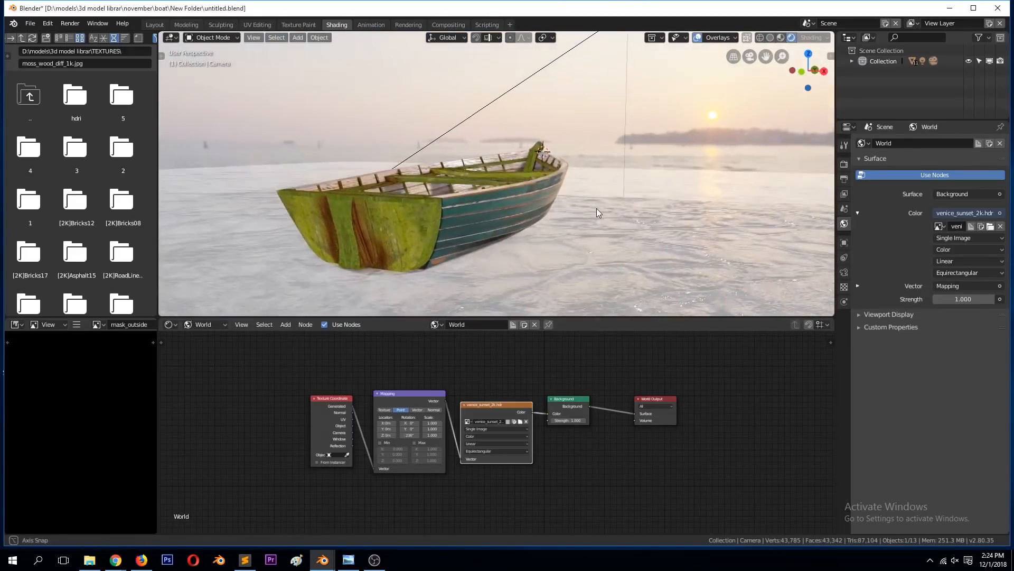
key("KP_0")
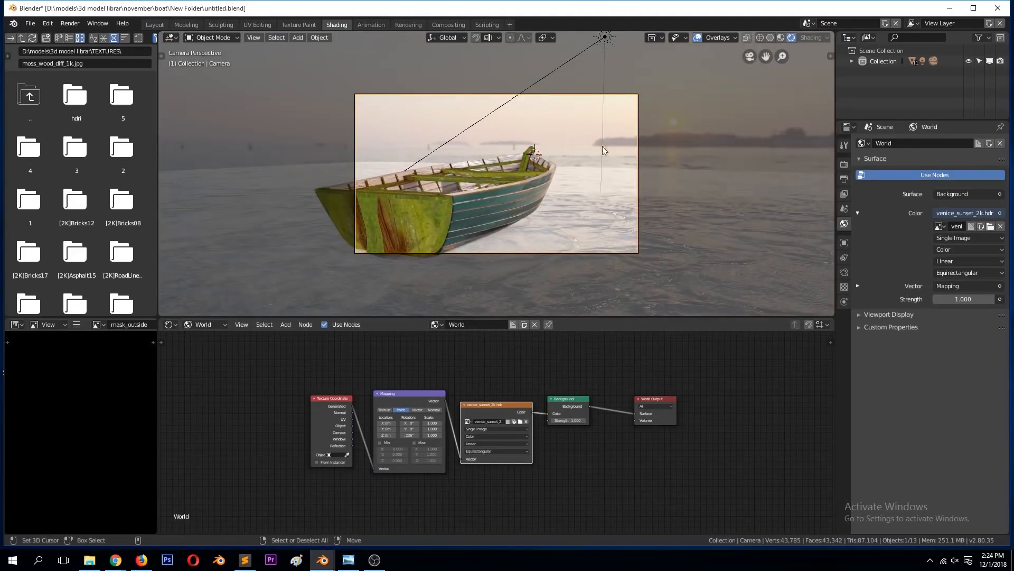
scroll(579, 99, "up", 3)
scroll(581, 100, "down", 2)
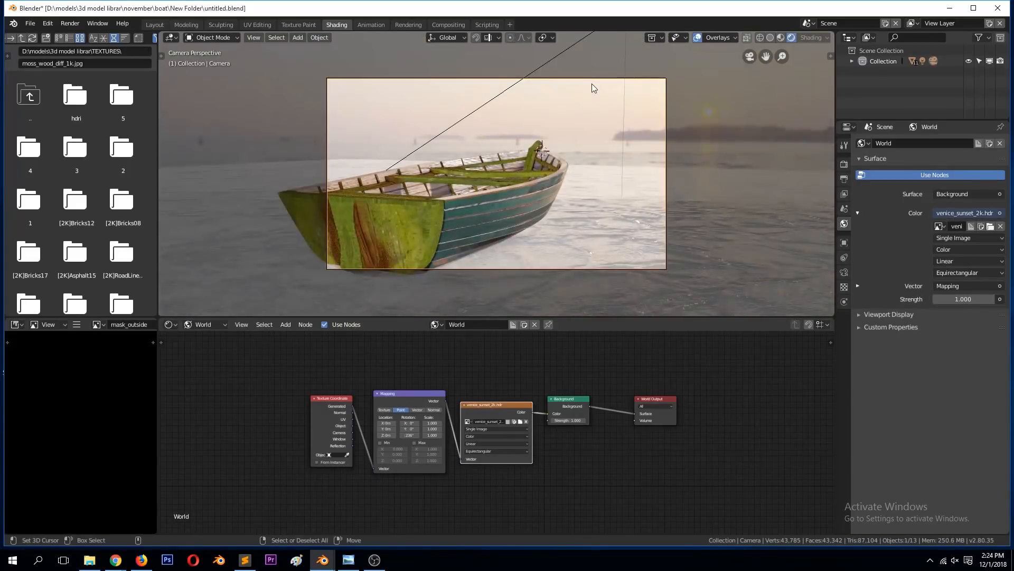
key("ctrl+s")
Step: Knife-cut an outline into the water plane from the top view, following the inside of the boat's hull
middle_click_drag(568, 100, 418, 191)
key("KP_0")
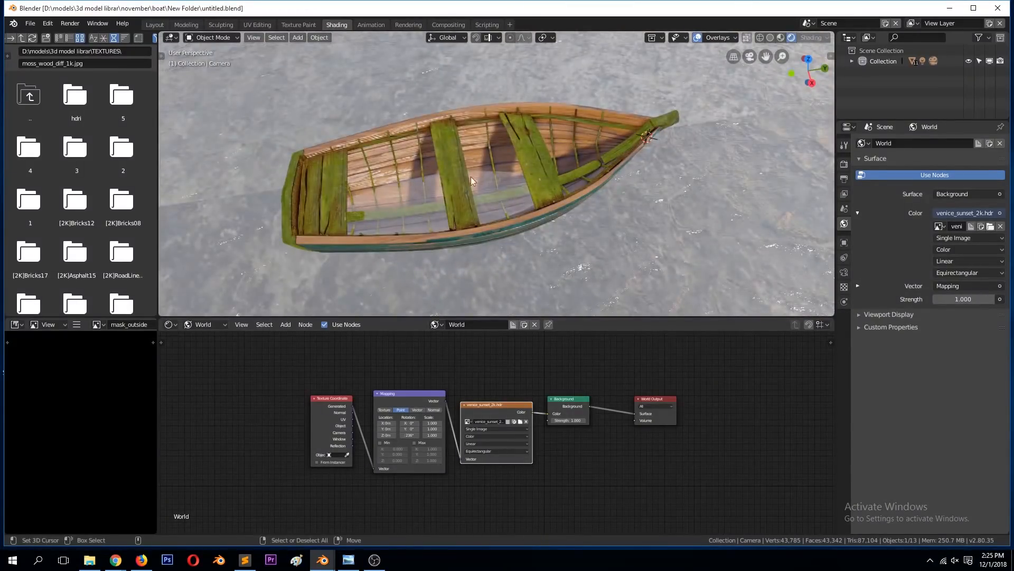
left_click(742, 170)
key("Tab")
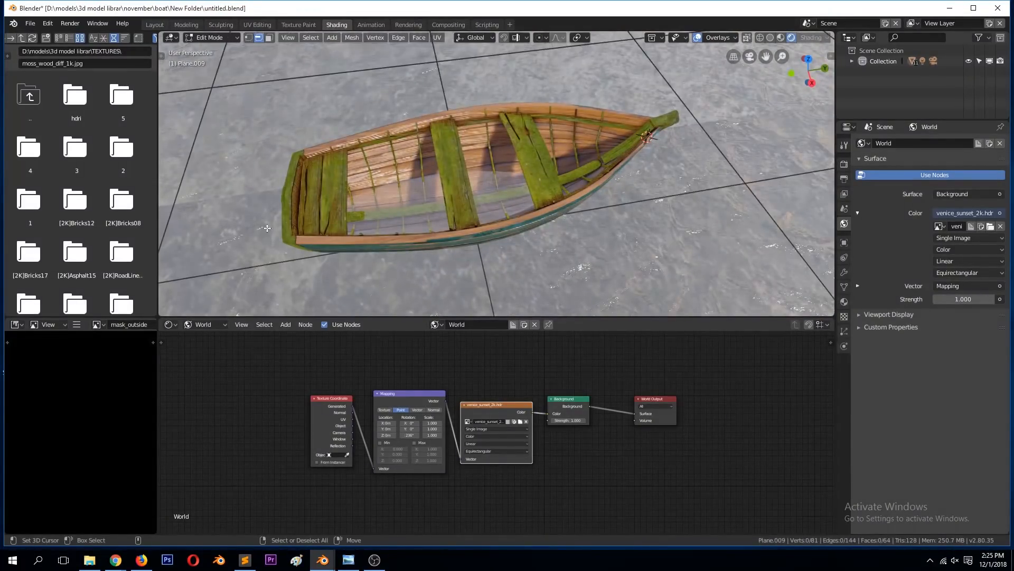
key("k")
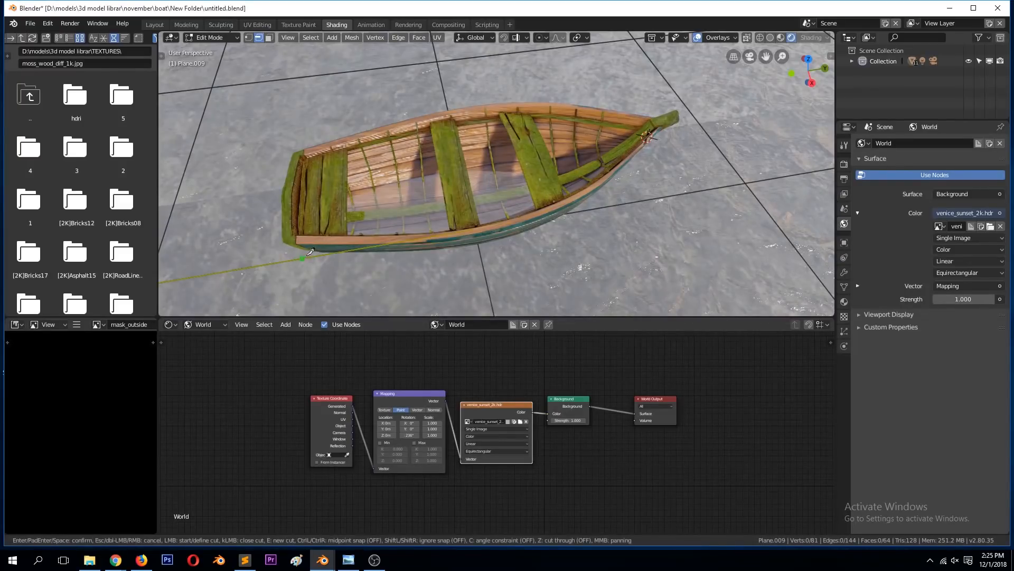
key("Escape")
key("KP_7")
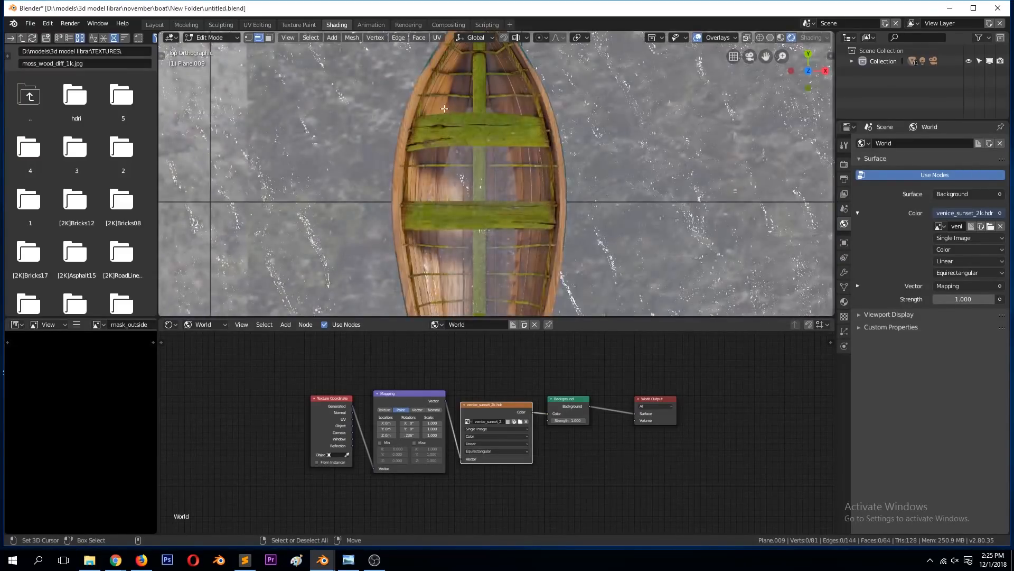
scroll(445, 109, "down", 4)
key("k")
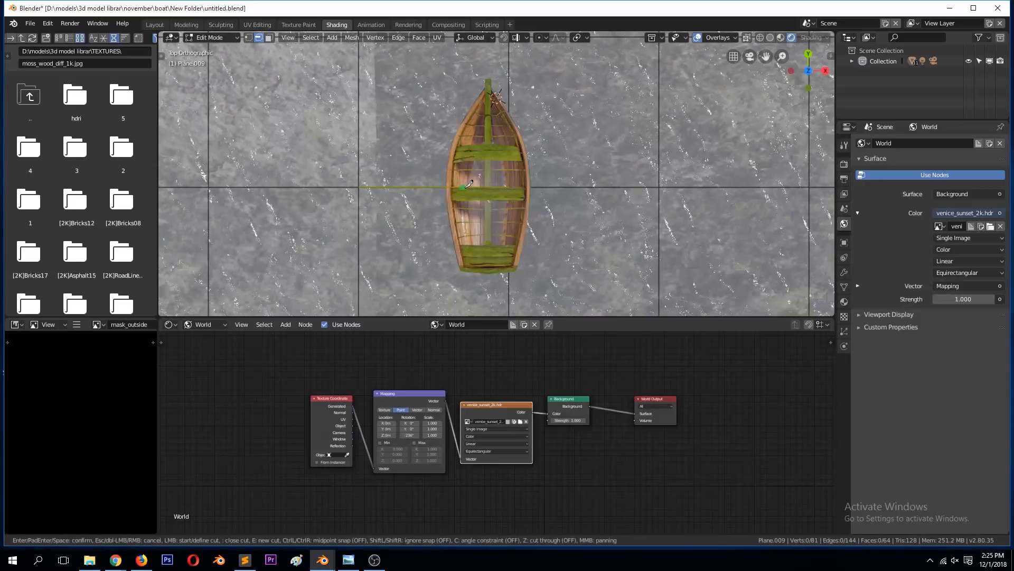
left_click(511, 150)
left_click(522, 187)
left_click(516, 219)
left_click(509, 244)
key("Return")
Step: Delete the two water faces enclosed by the cut inside the boat and save the file
left_click(476, 180)
key("3")
right_click(478, 179)
right_click(488, 227, "shift")
key("x")
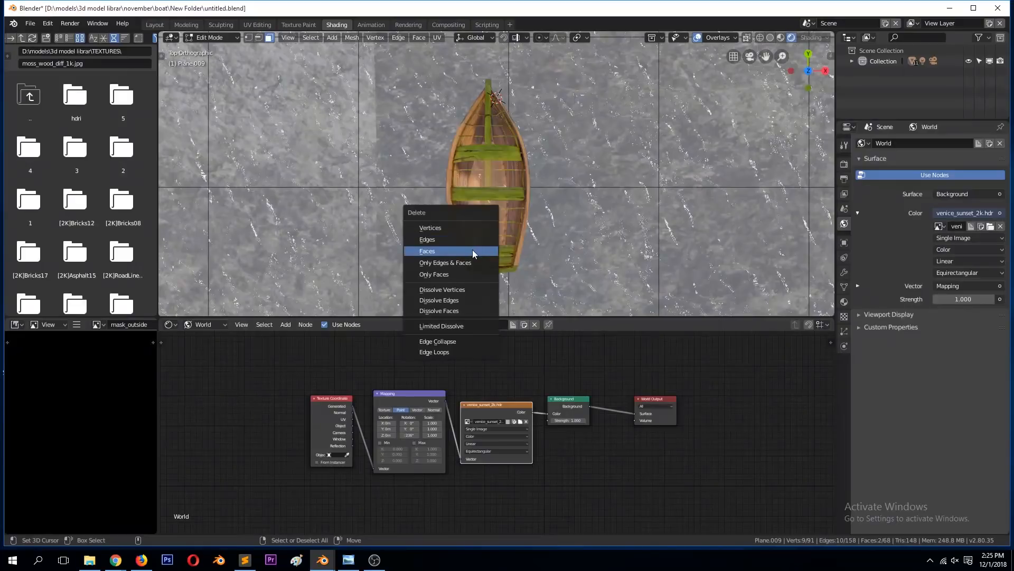
left_click(472, 249)
key("Tab")
middle_click_drag(540, 250, 533, 175)
key("ctrl+s")
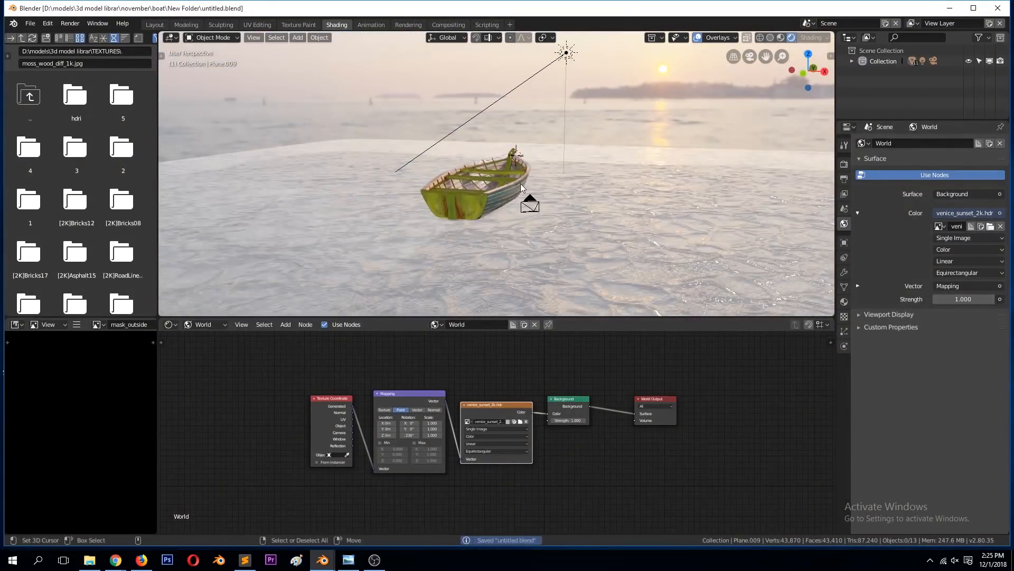
Step: Enable Screen Space Reflections for the Eevee render and check the scene through the camera
key("KP_0")
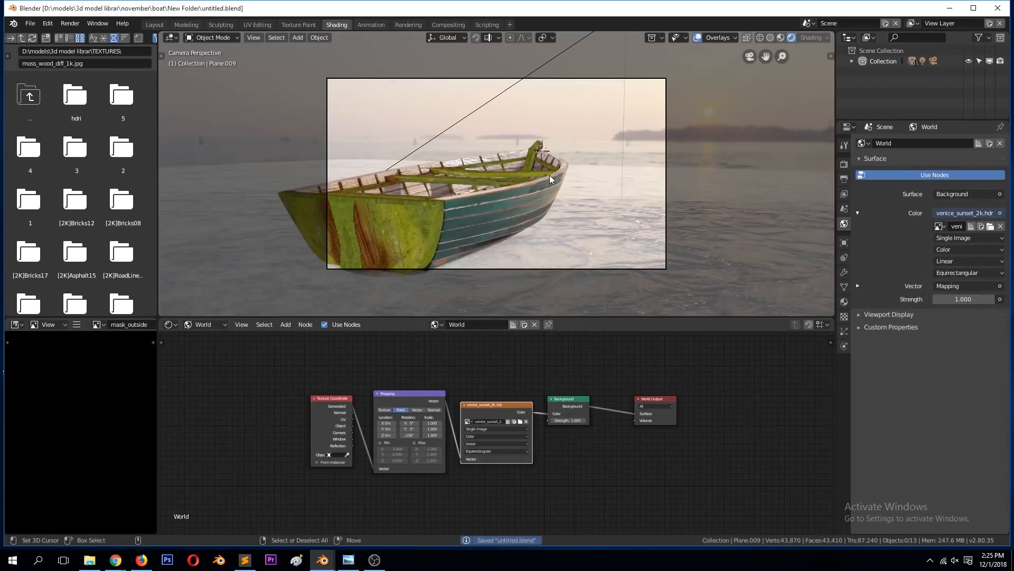
scroll(550, 175, "up", 3)
scroll(550, 175, "down", 2)
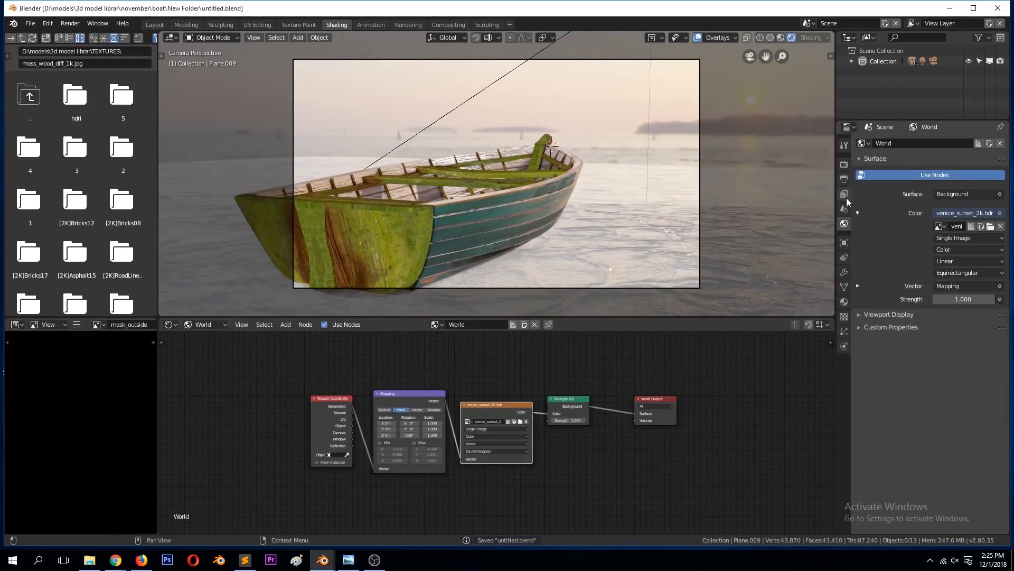
left_click(846, 164)
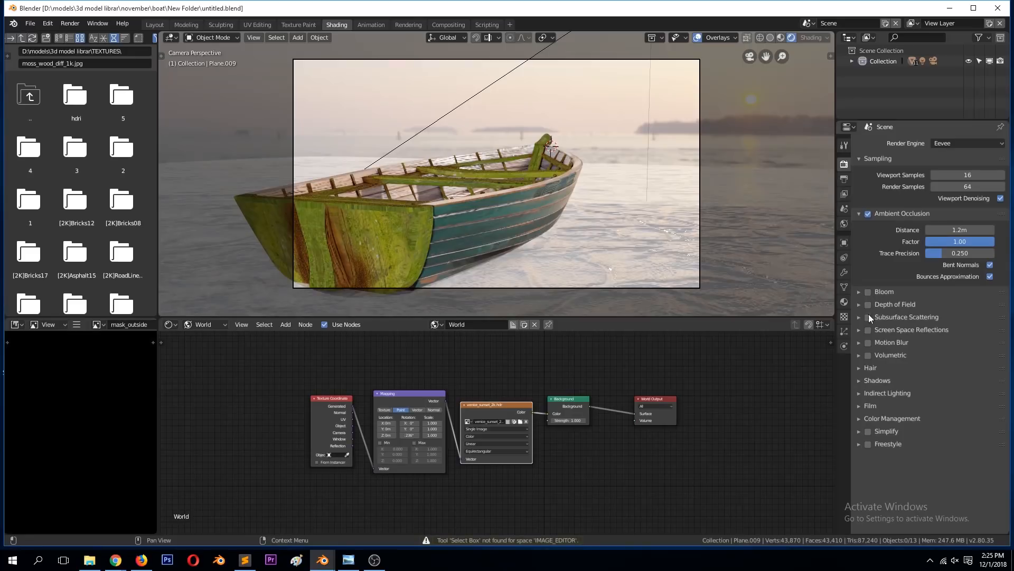
left_click(870, 331)
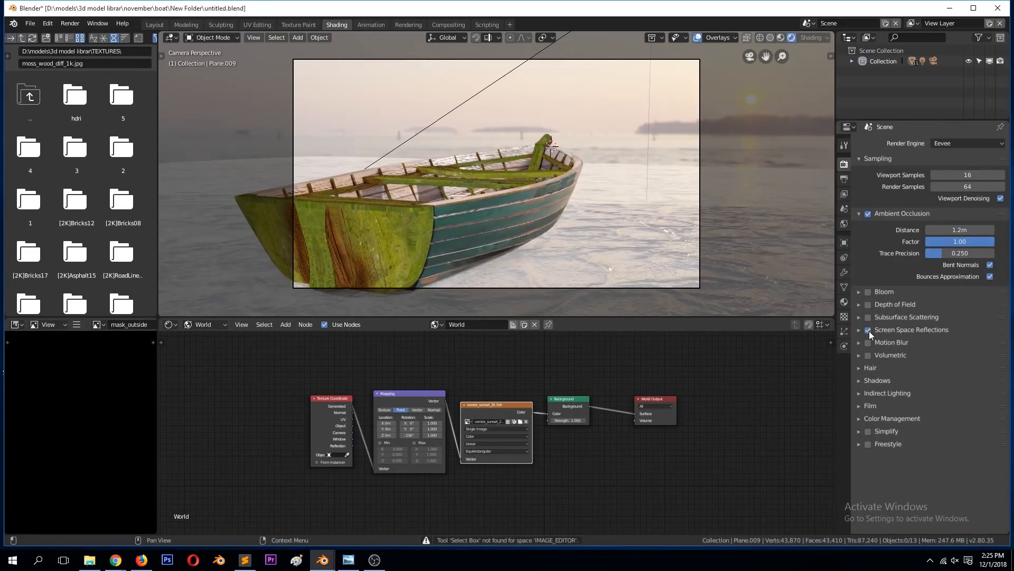
scroll(548, 210, "up", 1)
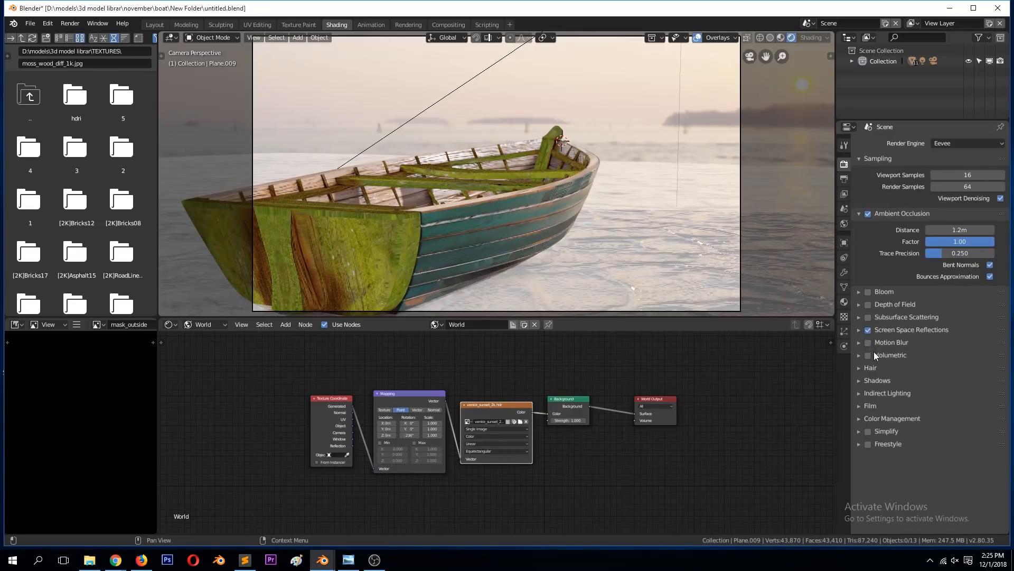
Step: Enable Bloom and set its threshold to about 2.670
left_click(869, 292)
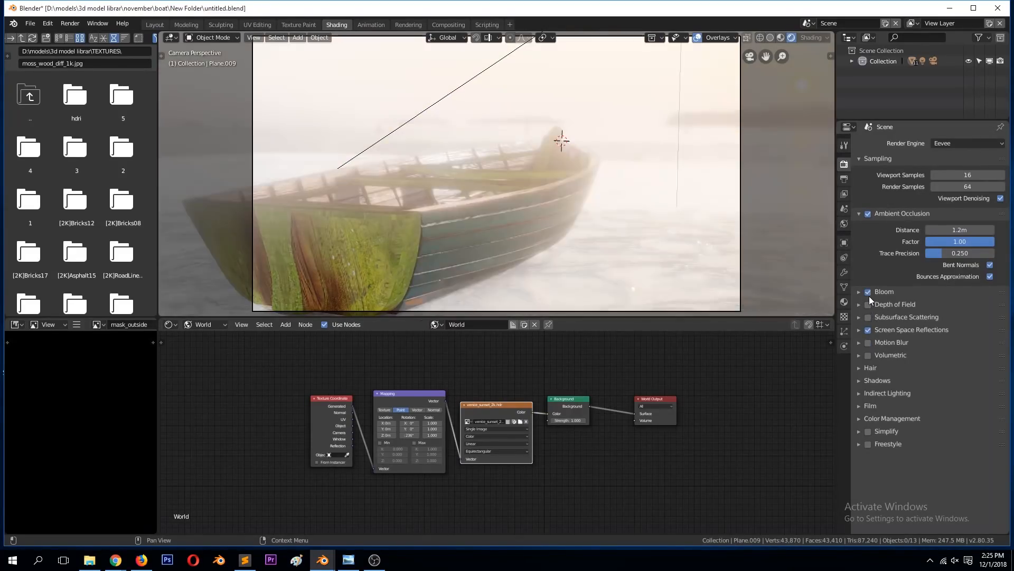
left_click(858, 292)
mouse_move(943, 306)
left_mouse_down()
mouse_move(957, 308)
mouse_move(937, 316)
left_mouse_up()
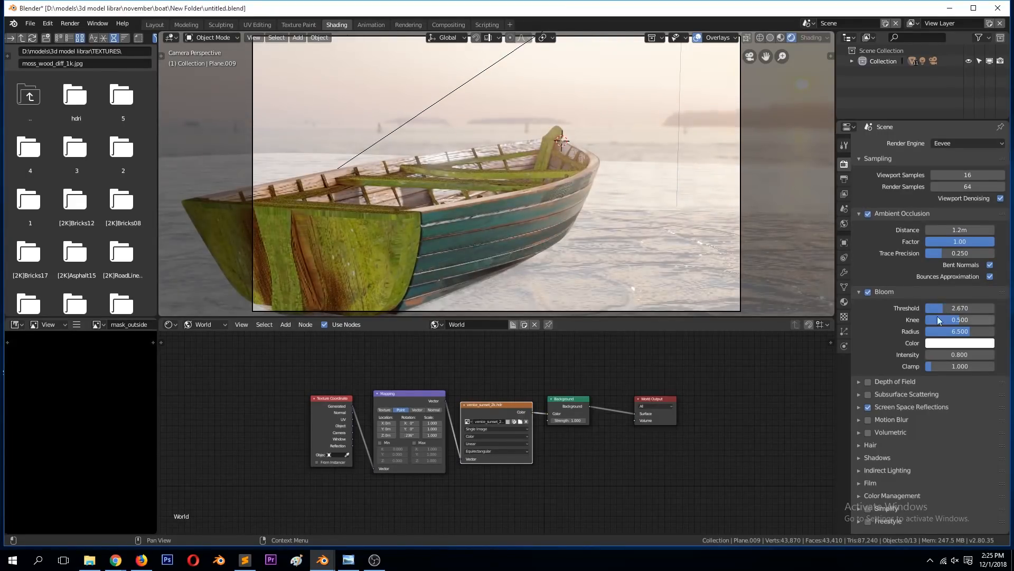
left_click(859, 292)
Step: Enable Depth of Field in the Eevee render settings and save the file
left_click(868, 305)
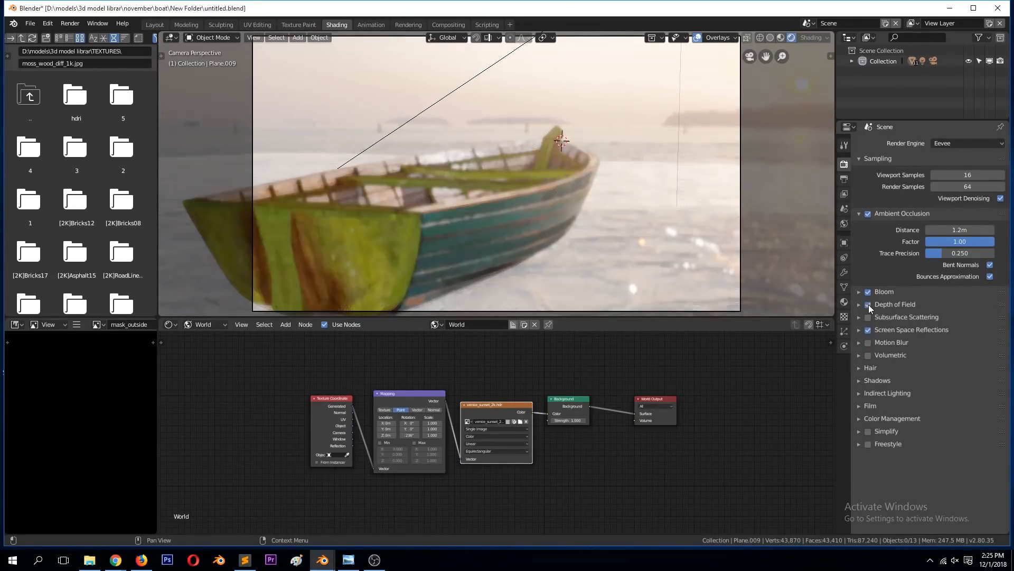
scroll(667, 228, "down", 2)
key("ctrl+s")
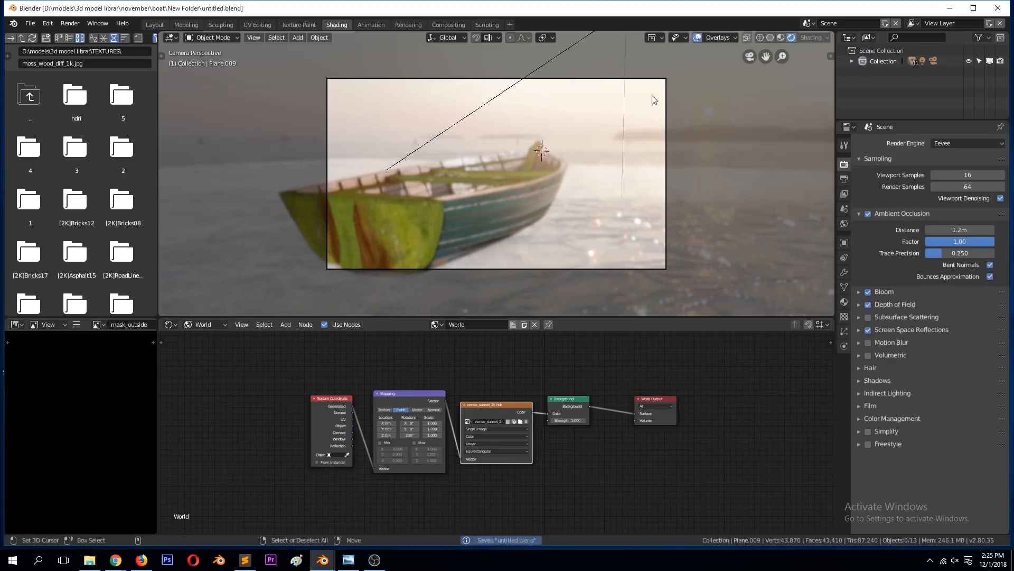
Step: Pick the boat's Plane object as the camera's depth of field focus object and save the file
left_click(664, 79)
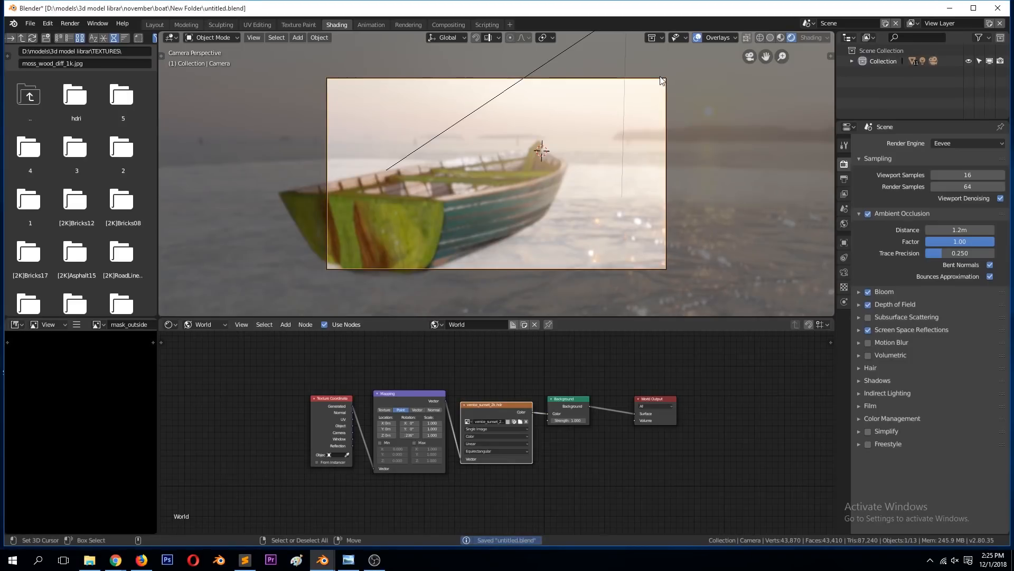
left_click(844, 272)
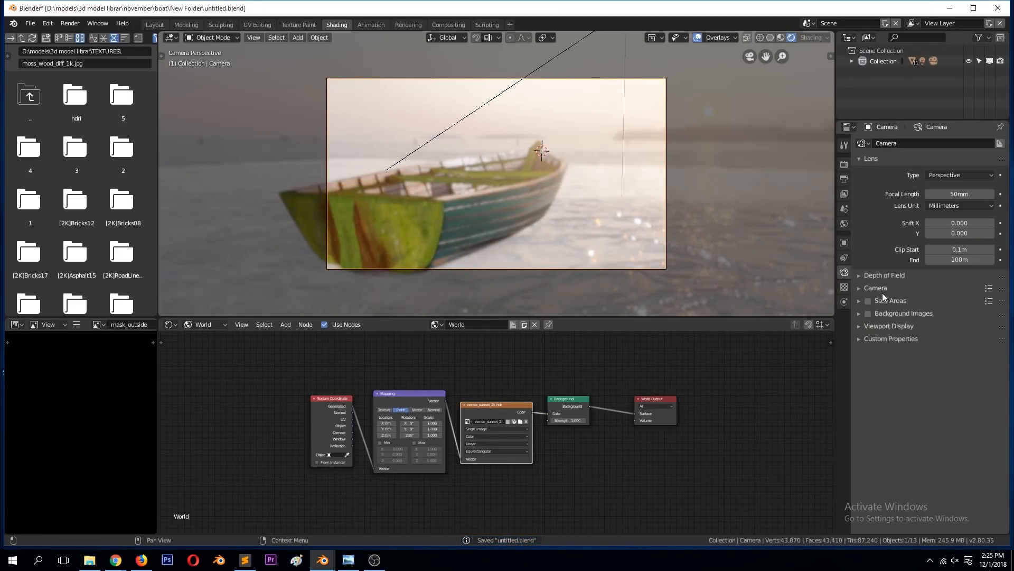
left_click(880, 276)
left_click(990, 291)
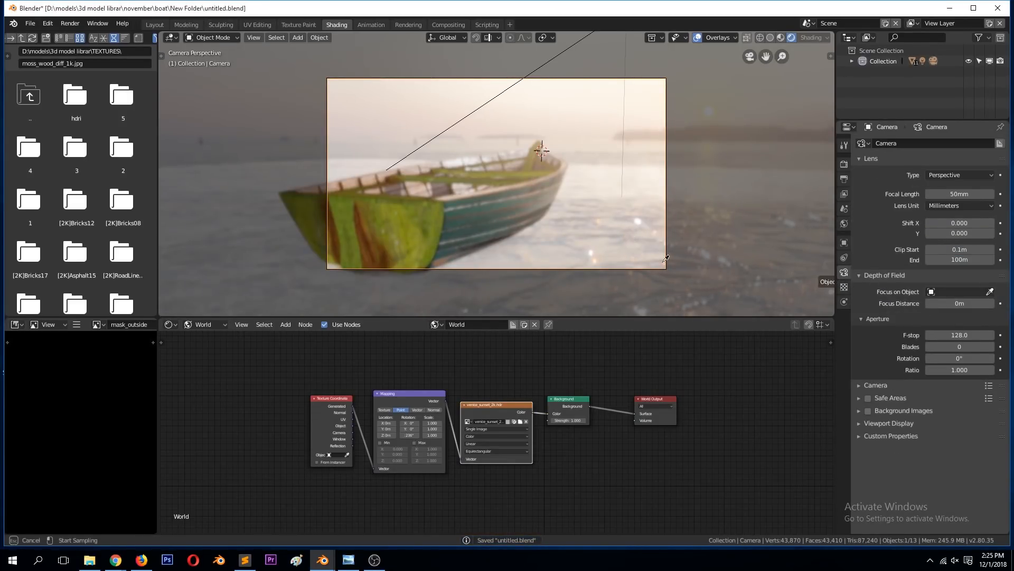
left_click(519, 178)
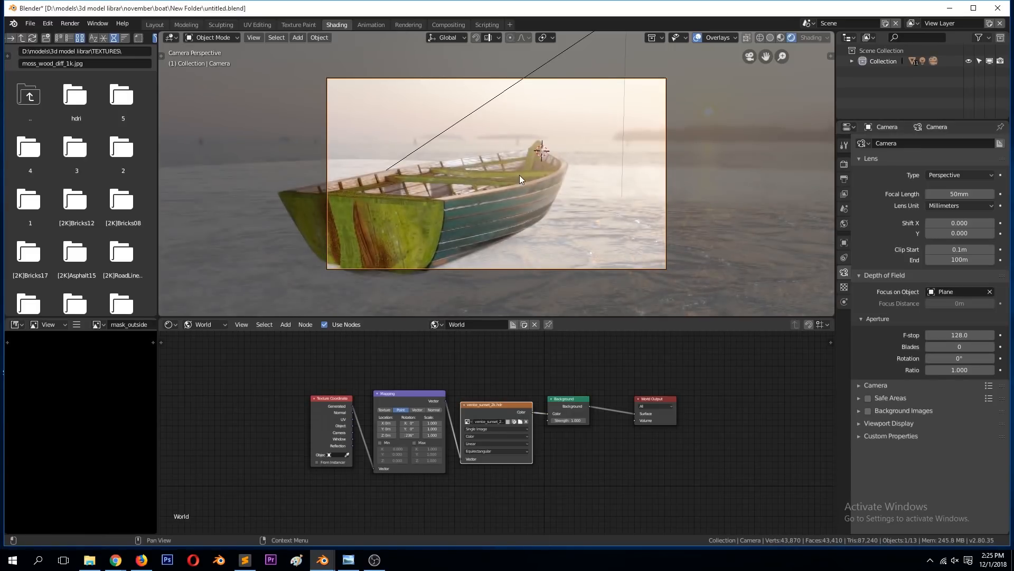
key("ctrl+s")
Step: Add a Plain Axes empty at the boat and scale it up about 8.34 times
middle_click_drag(584, 147, 492, 158)
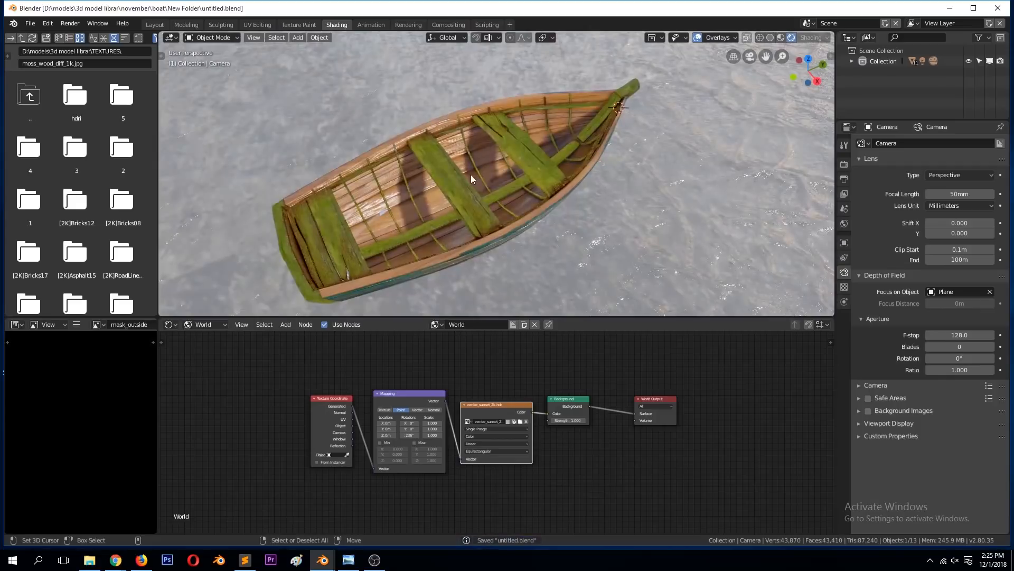
key("shift+a")
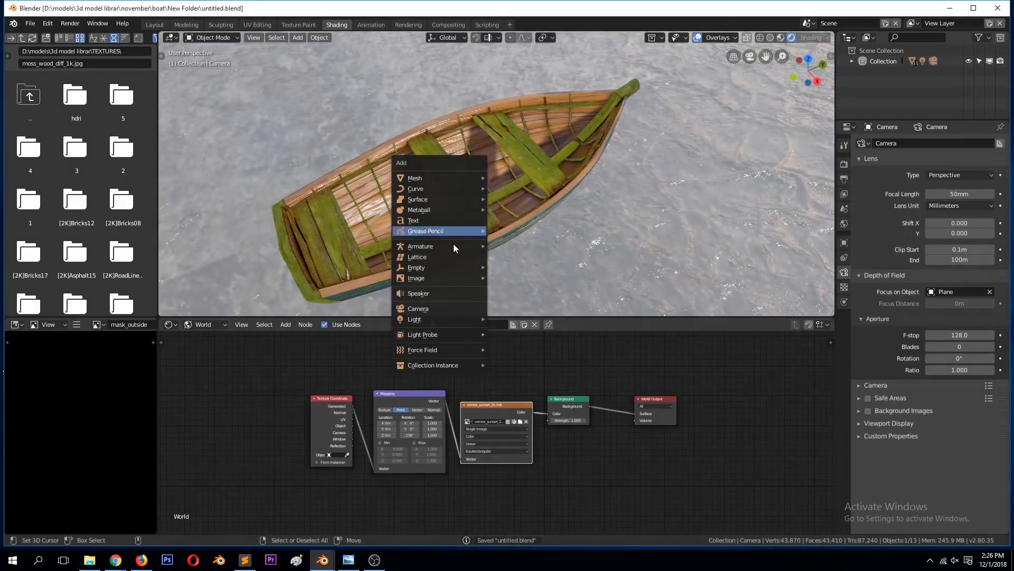
mouse_move(441, 267)
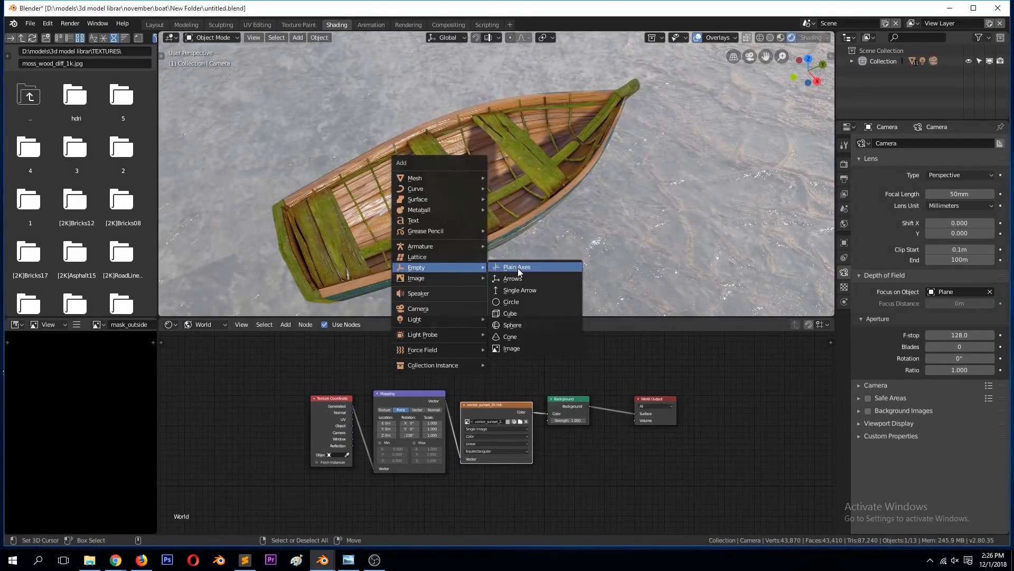
left_click(518, 268)
key("s")
left_click(756, 186)
Step: Move the empty to the boat's bow, by about -0.116 m in X, 8.34 m in Y and 2.17 m in Z
middle_click_drag(735, 126, 477, 189)
key("g")
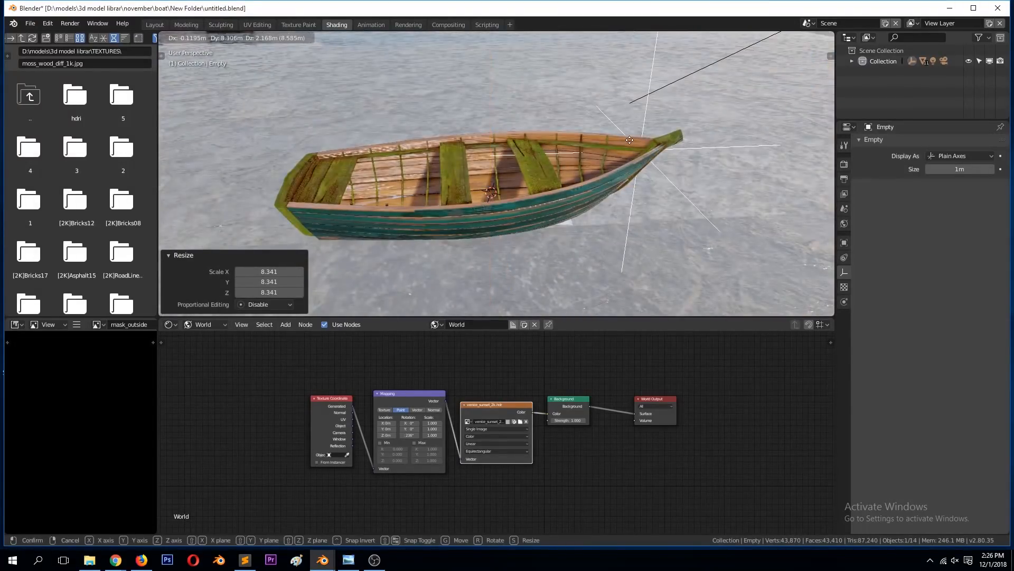
left_click(572, 157)
Step: Replace the camera's depth of field focus object with the new empty
key("KP_0")
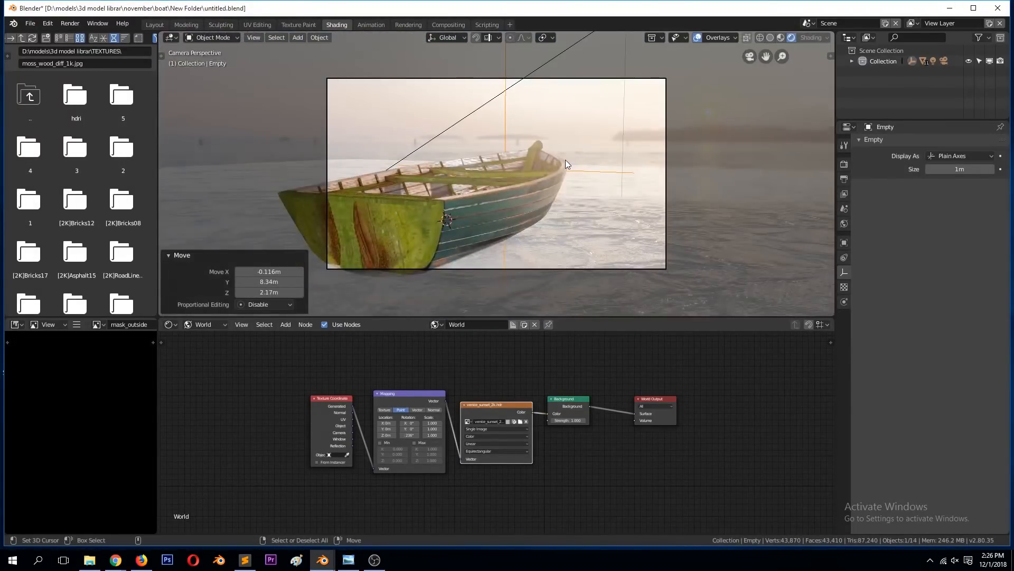
right_click(583, 77)
left_click(989, 292)
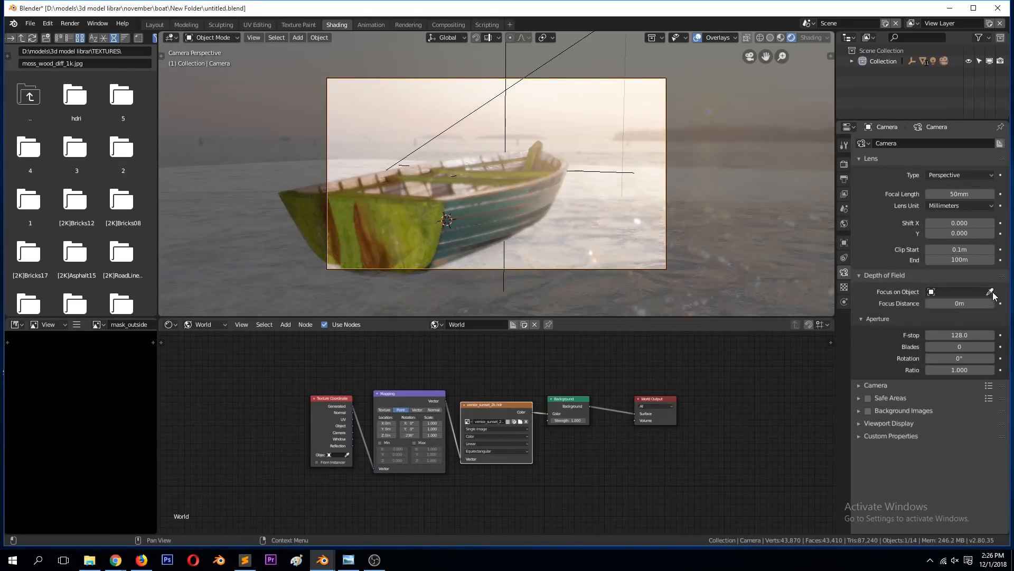
left_click(991, 293)
left_click(507, 119)
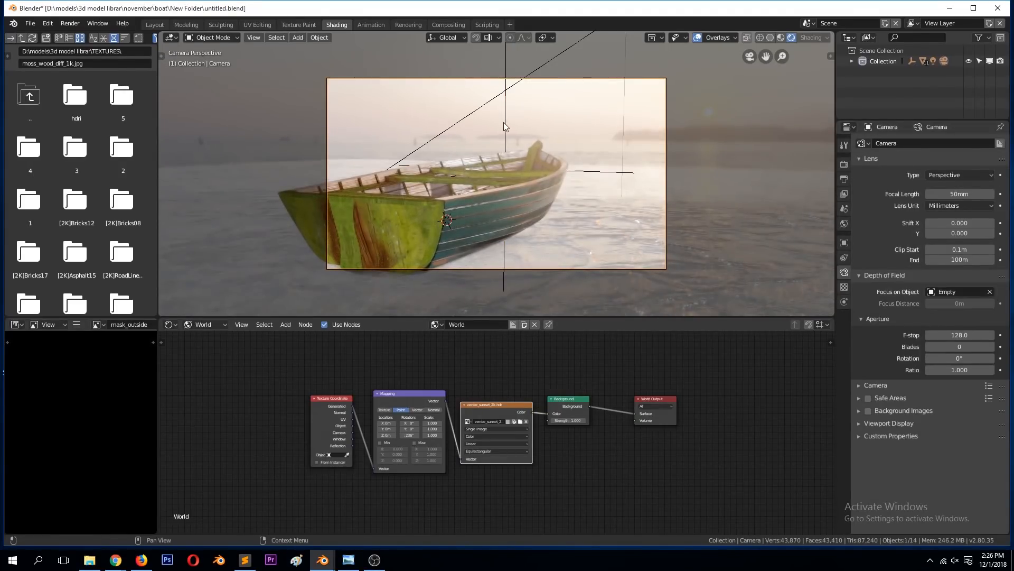
Step: Move the empty about -12.5 m along the Y axis toward the boat's stern
right_click(507, 131)
key("g")
key("y")
left_click(447, 212)
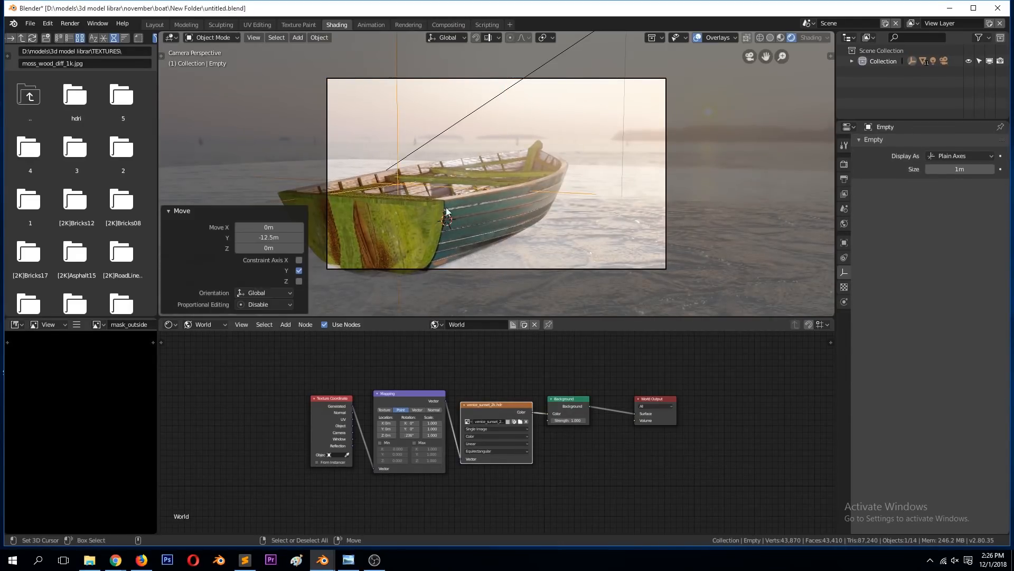
Step: Set the camera's depth of field F-stop to 2.0
right_click(460, 82)
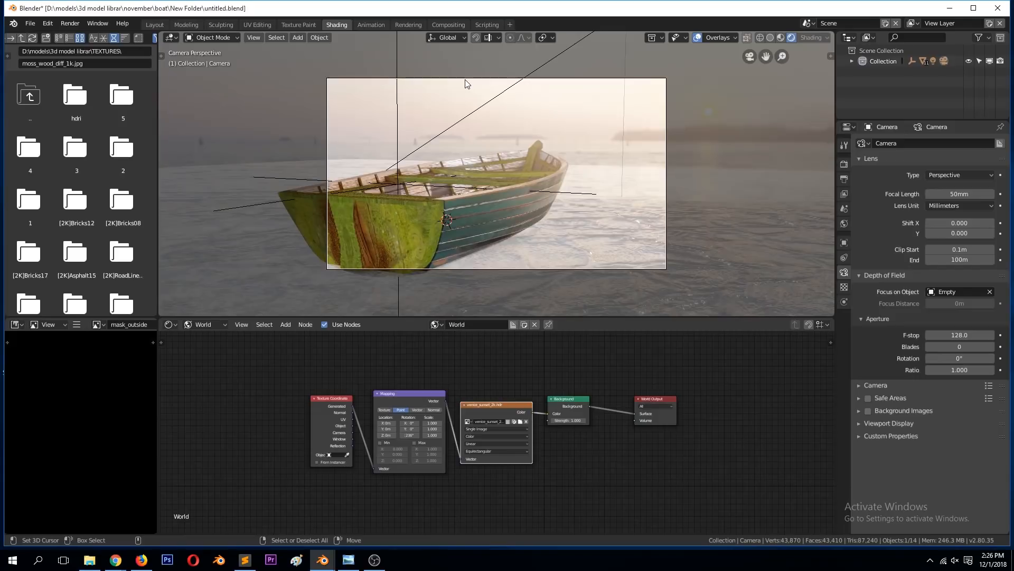
left_click(959, 334)
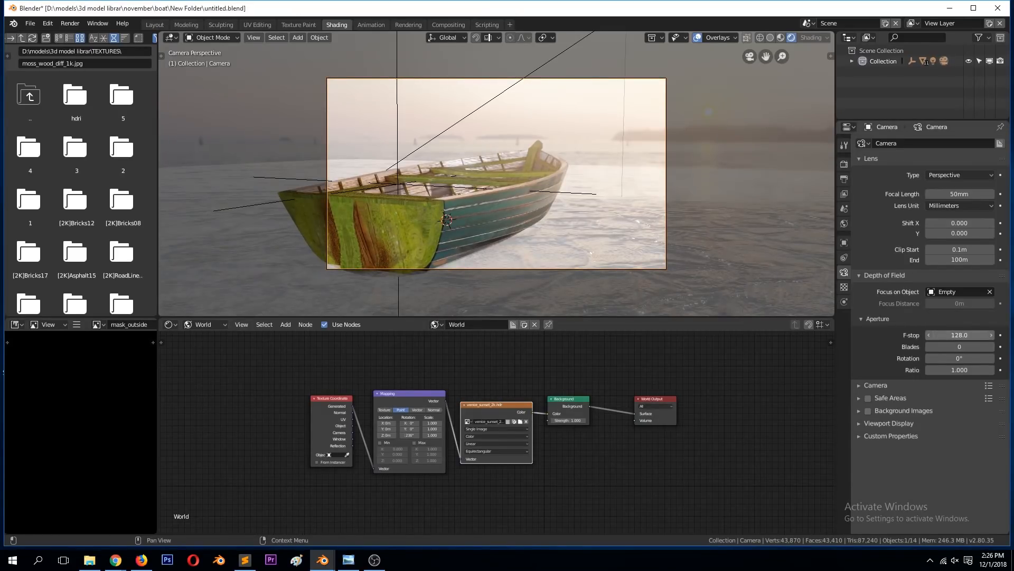
left_click(960, 335)
type("2")
key("Return")
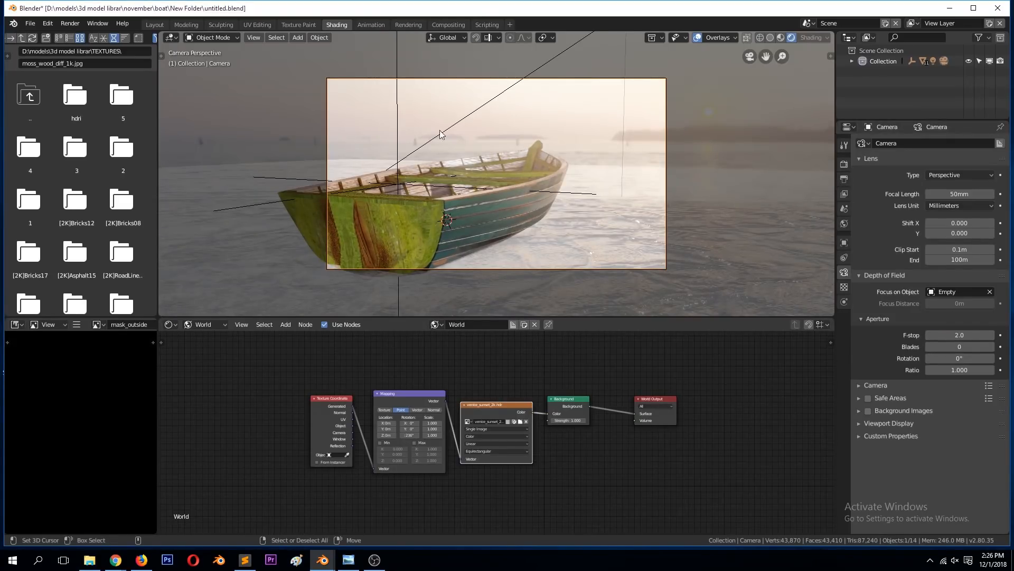
Step: Move the empty beyond the stern by about -0.364 m, -11.4 m and 4.47 m in X, Y and Z, and check the focus through the camera
left_click(394, 108)
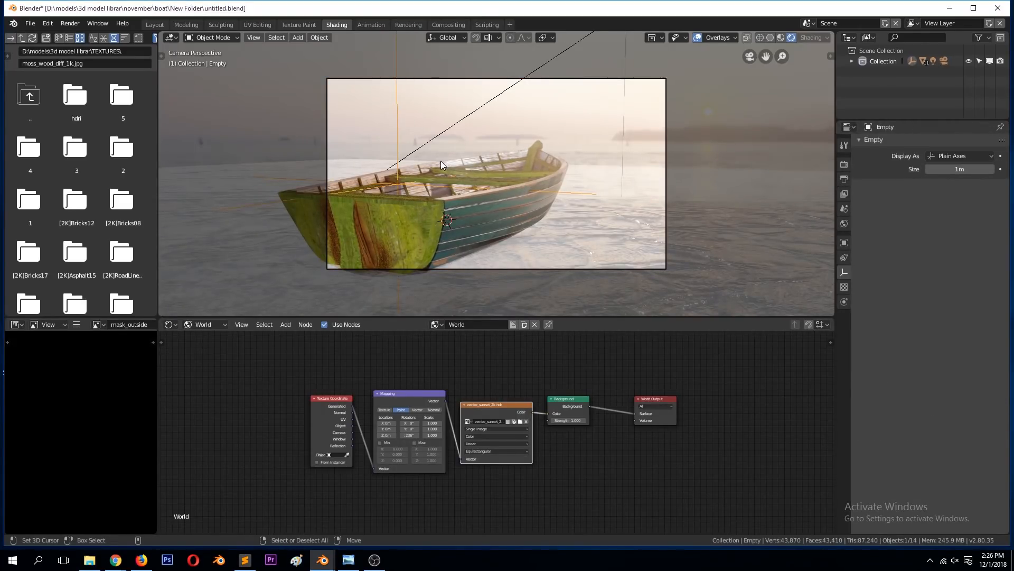
key("g")
left_click(411, 220)
middle_click_drag(411, 220, 560, 226)
scroll(560, 226, "down", 5)
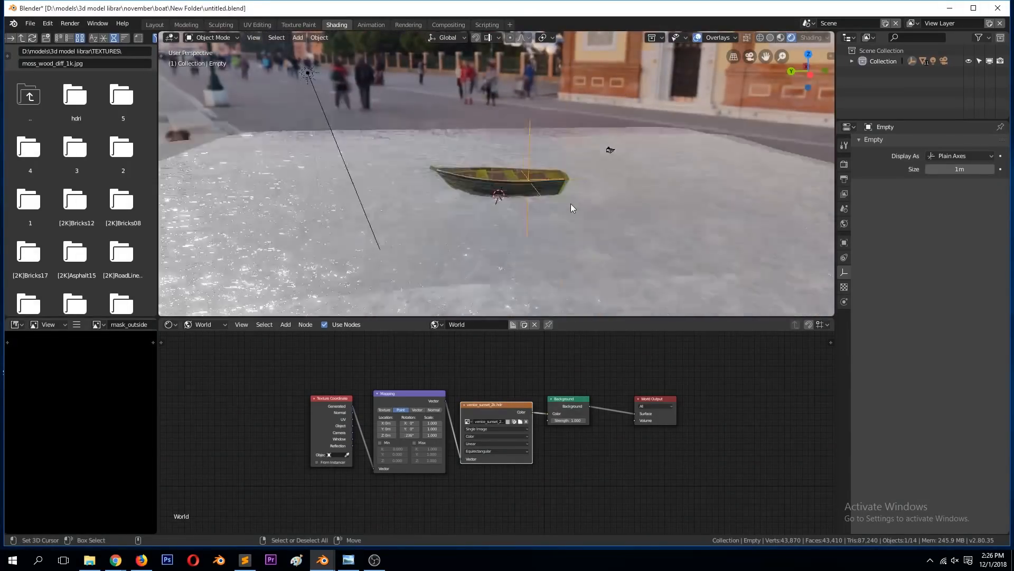
key("g")
left_click(660, 160)
key("KP_0")
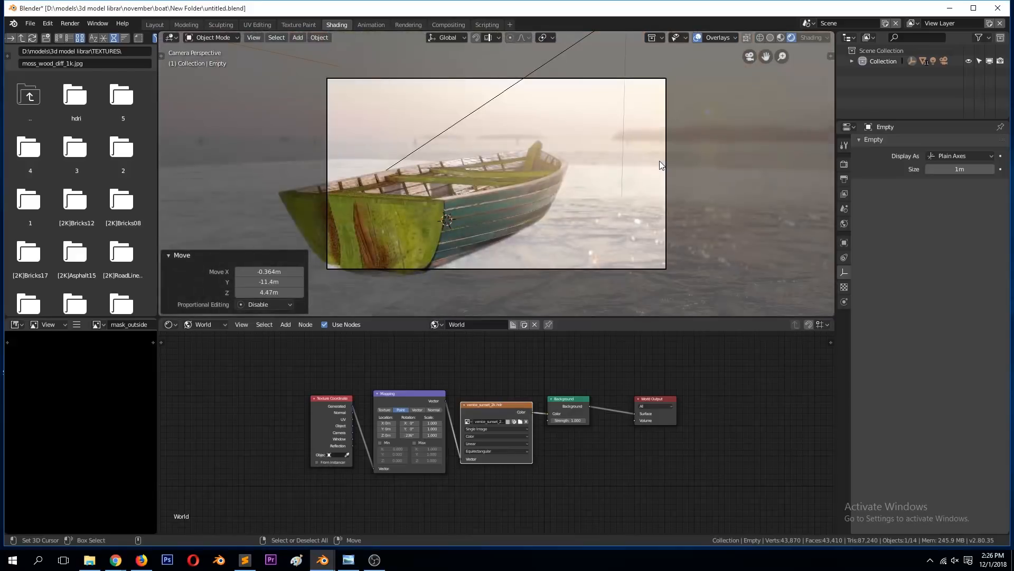
Step: Reposition the empty in the camera view so it lines up with the boat's bow, and reselect the camera
key("g")
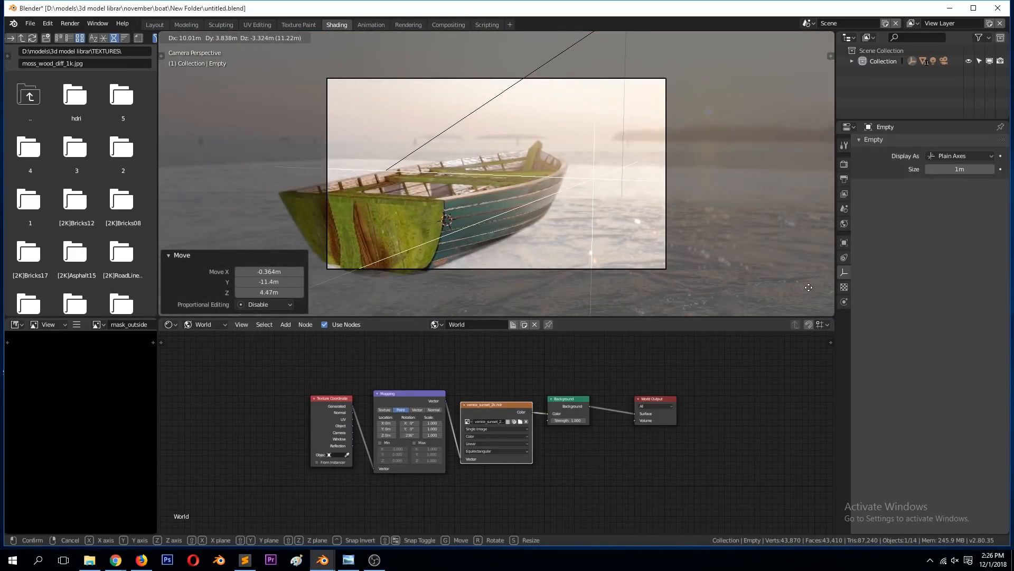
left_click(696, 197)
left_click(667, 129)
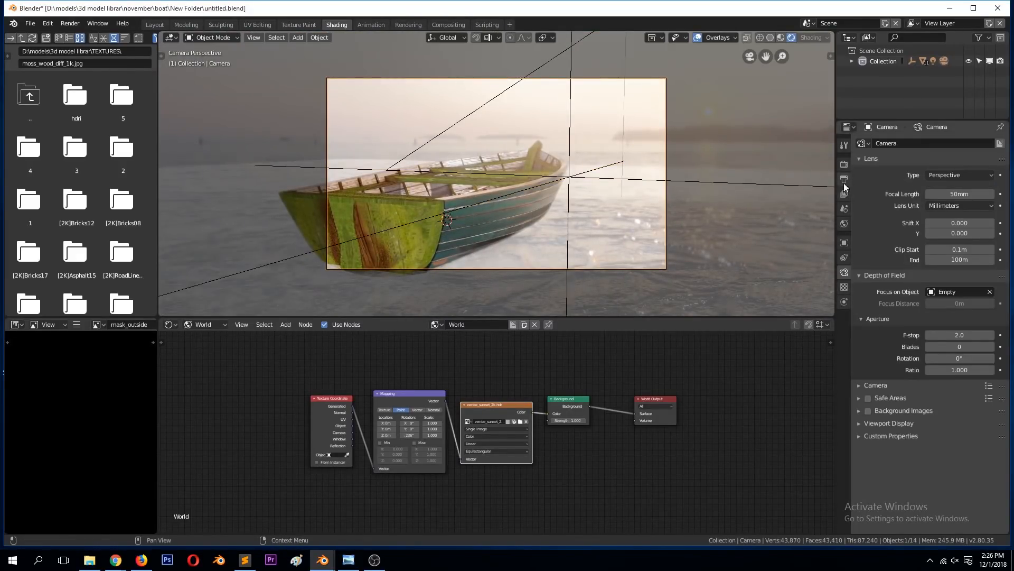
Step: Check the Eevee depth of field render settings and set the camera's depth of field F-stop to 0.5
left_click(845, 164)
left_click(893, 303)
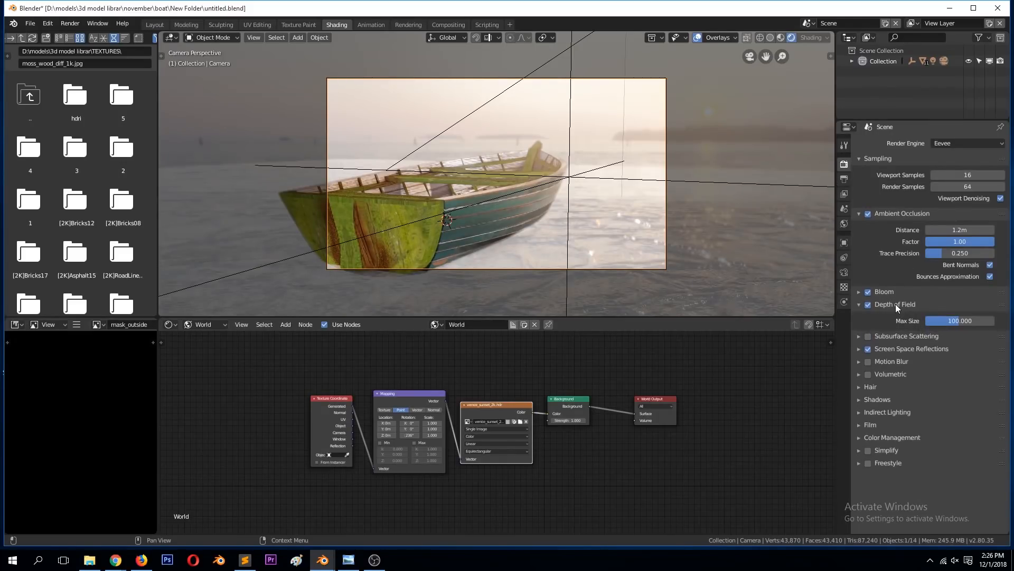
left_click(613, 91)
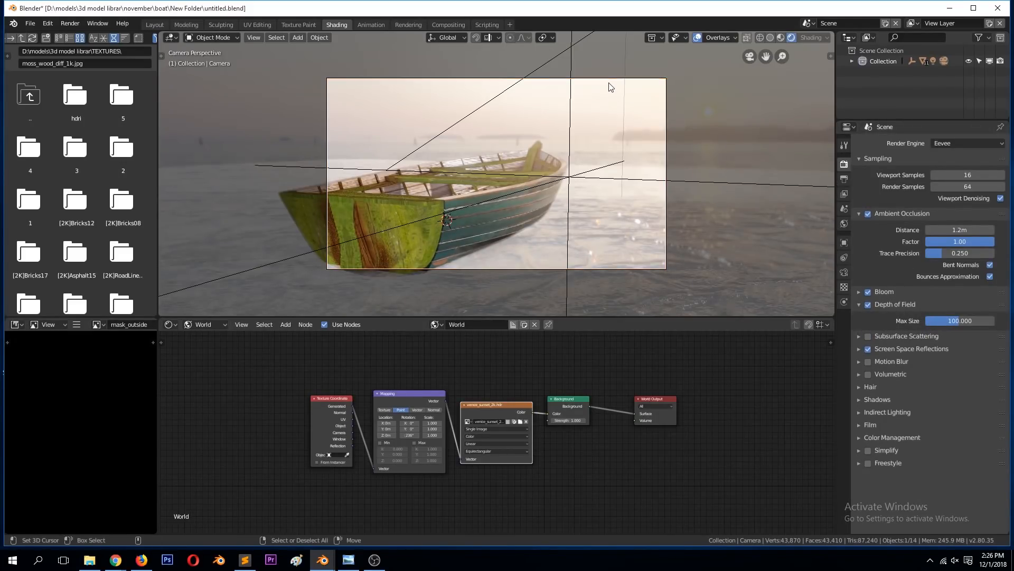
left_click(605, 82)
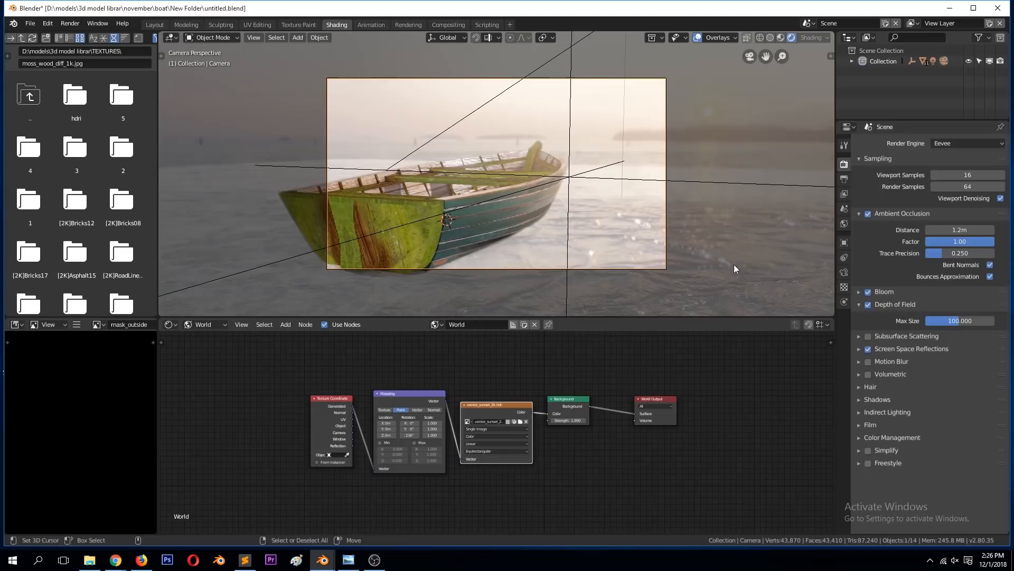
left_click(844, 272)
left_click(944, 336)
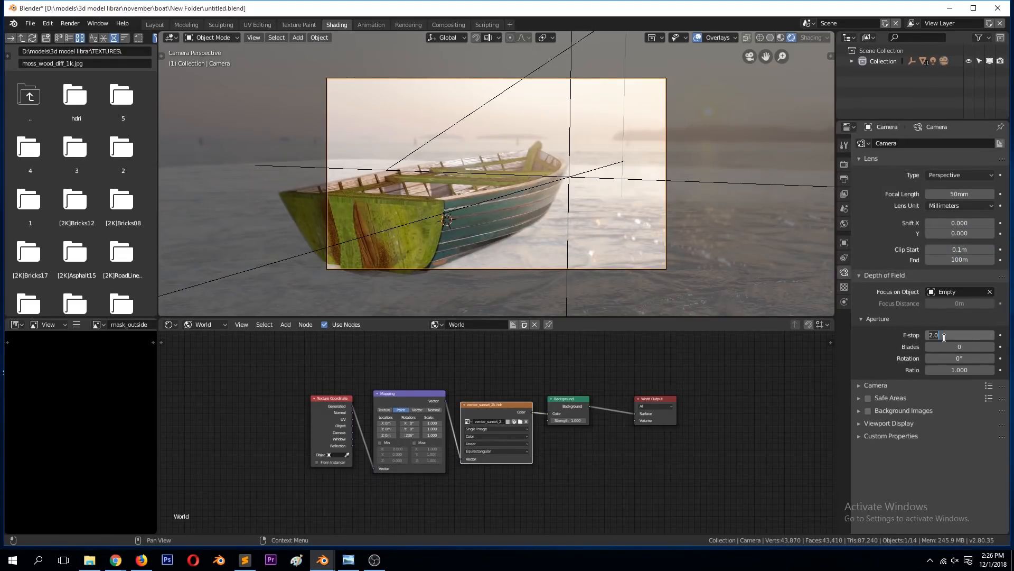
type("1")
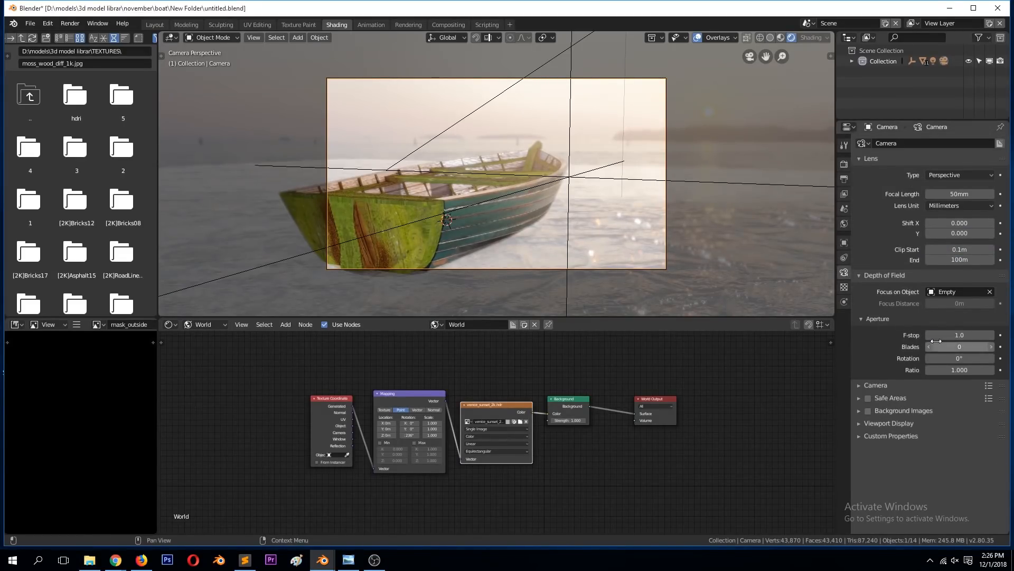
type(".0")
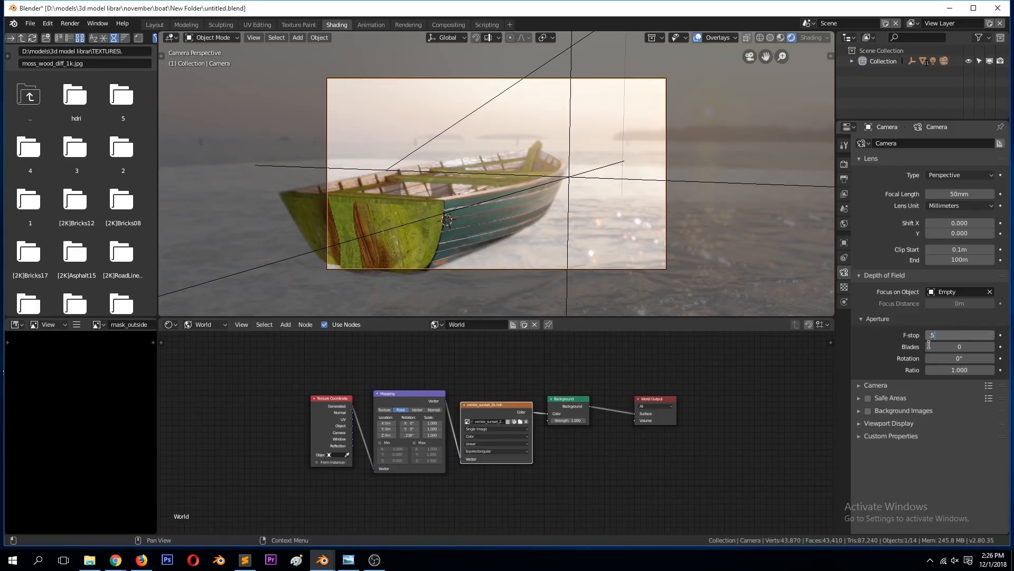
left_click(638, 263)
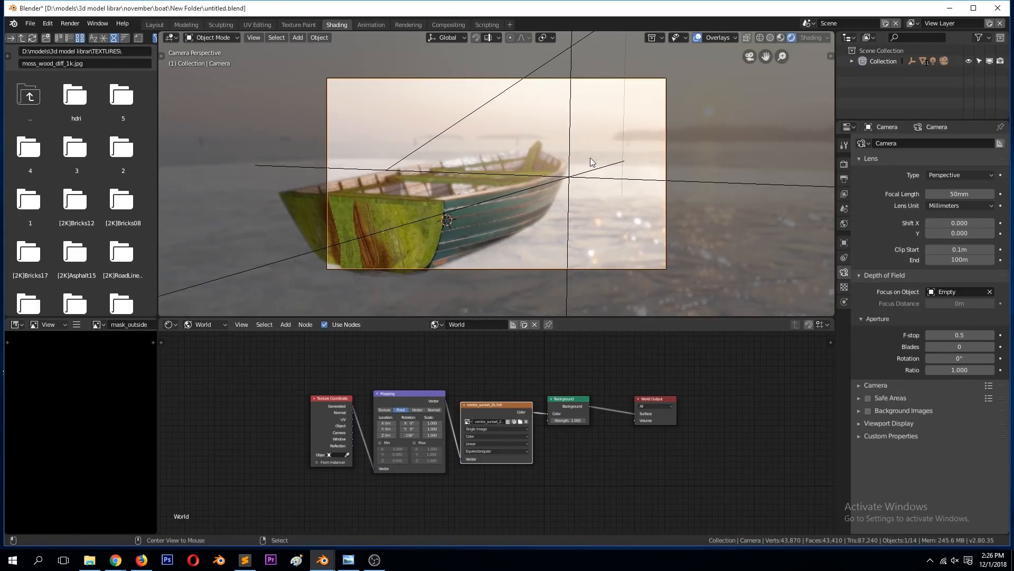
Step: Select the focus empty and move it about -0.812 m, -0.345 m and -0.176 m in X, Y and Z
left_click(571, 177)
left_click(576, 181)
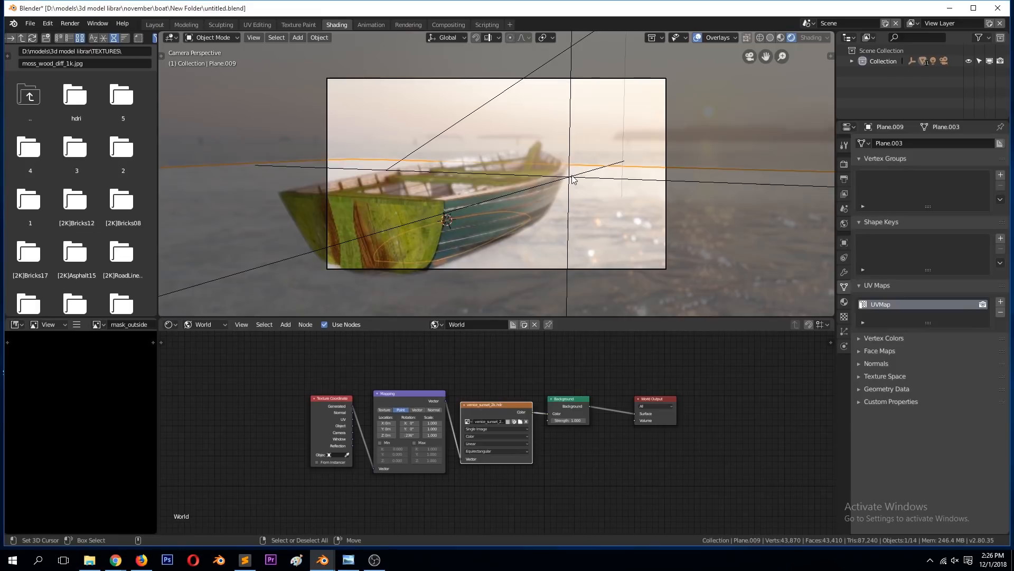
left_click(572, 178)
key("g")
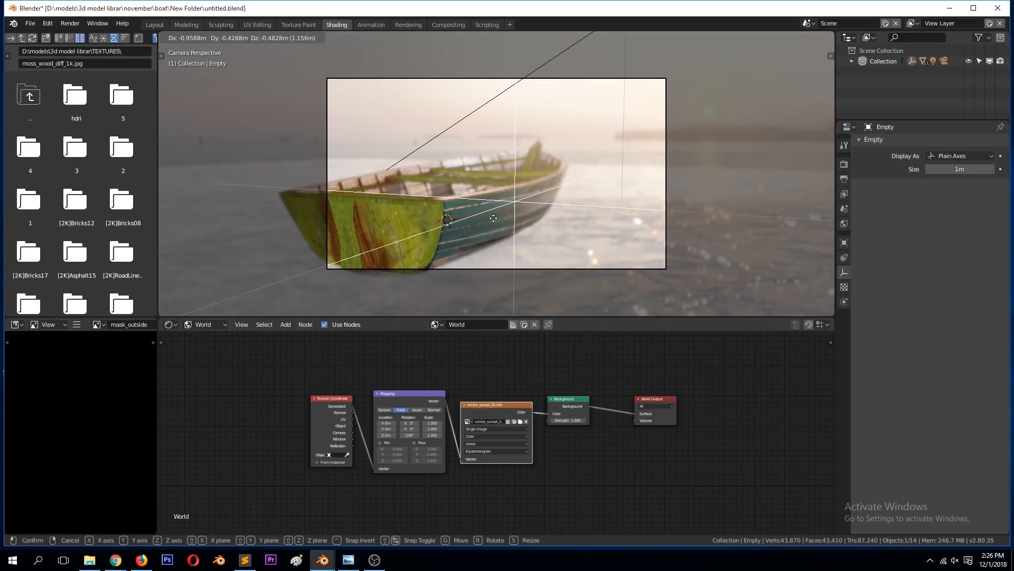
left_click(531, 198)
Step: Move the empty along its local Y axis past the boat's bow to bring the boat into focus, and deselect it
key("g")
key("y")
key("y")
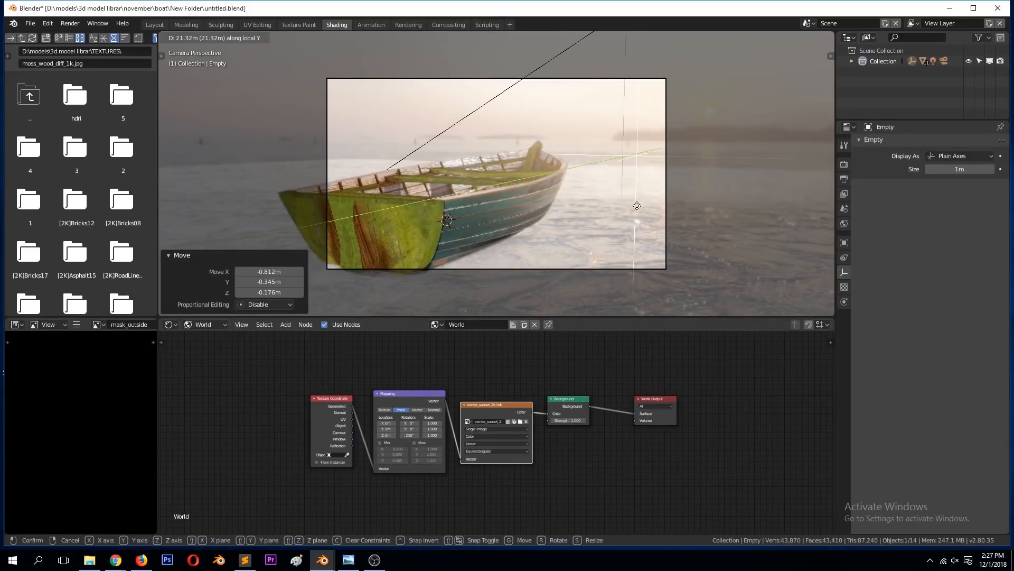
left_click(614, 216)
left_click(677, 228)
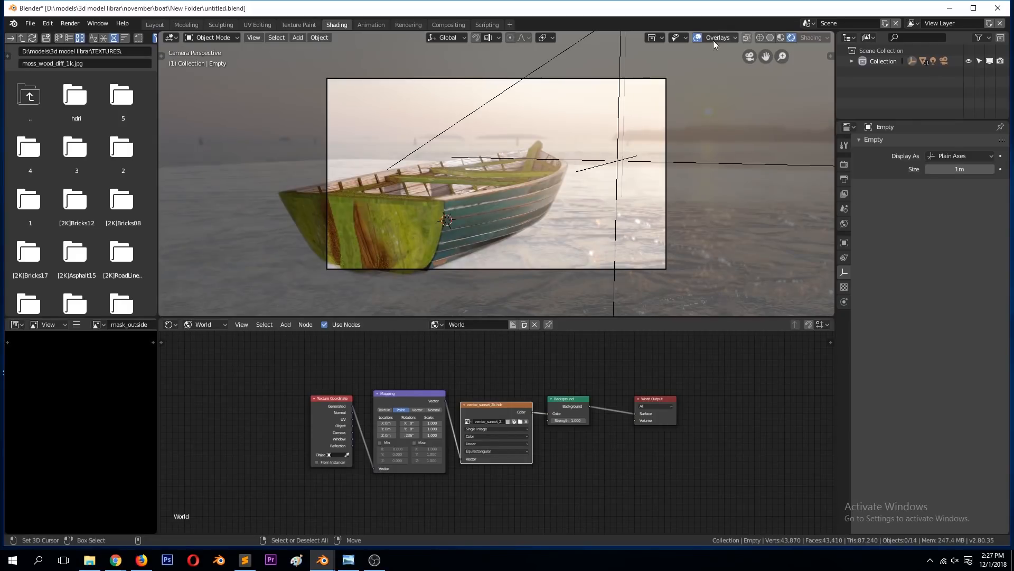
Step: Hide the viewport overlays and inspect the boat's focus in the camera view
left_click(697, 37)
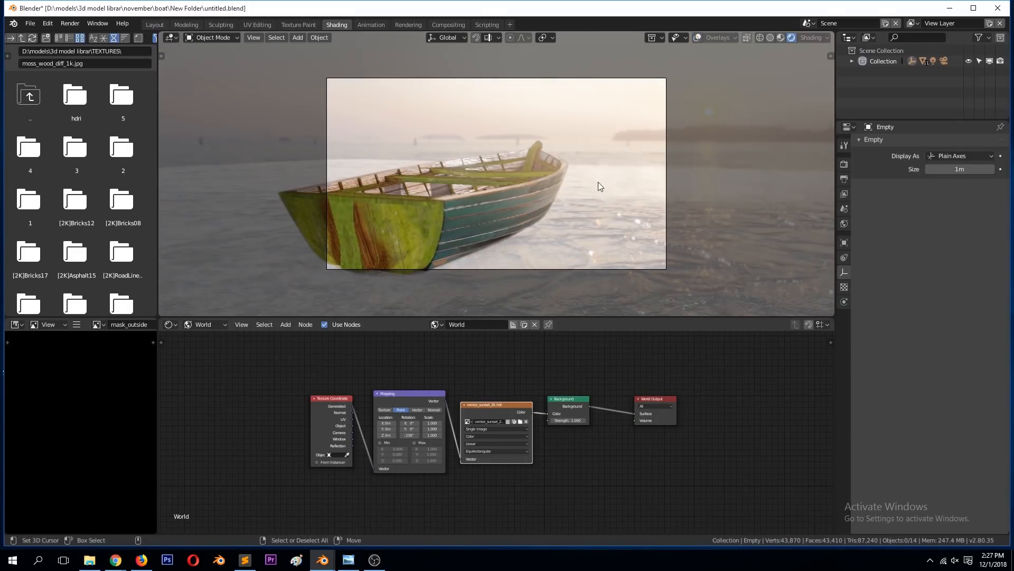
scroll(607, 188, "up", 2)
scroll(607, 188, "down", 1)
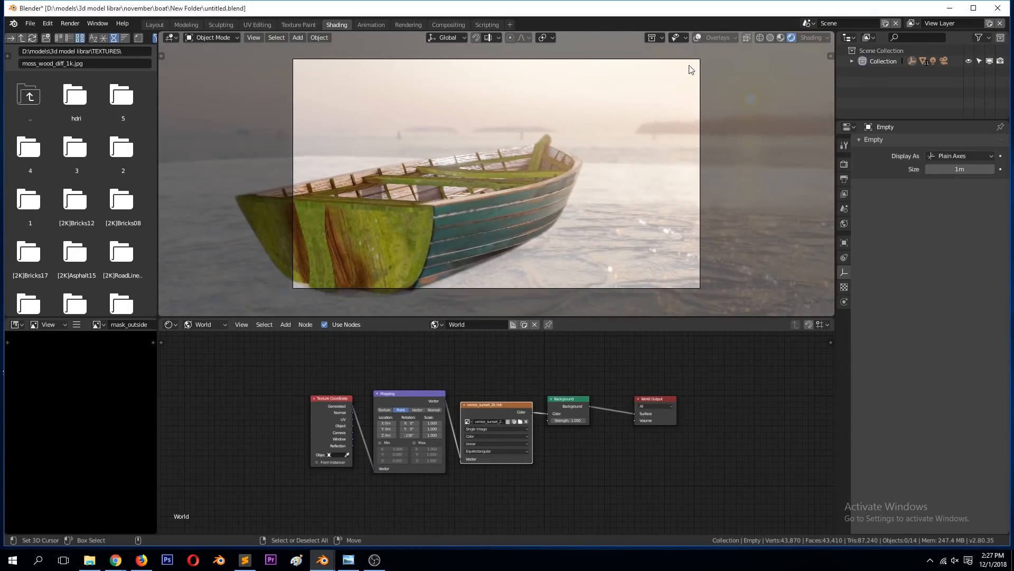
Step: Move the camera about -0.464 m, -0.186 m and 0.0521 m in X, Y and Z to reframe the boat, and save the file
left_click(692, 64)
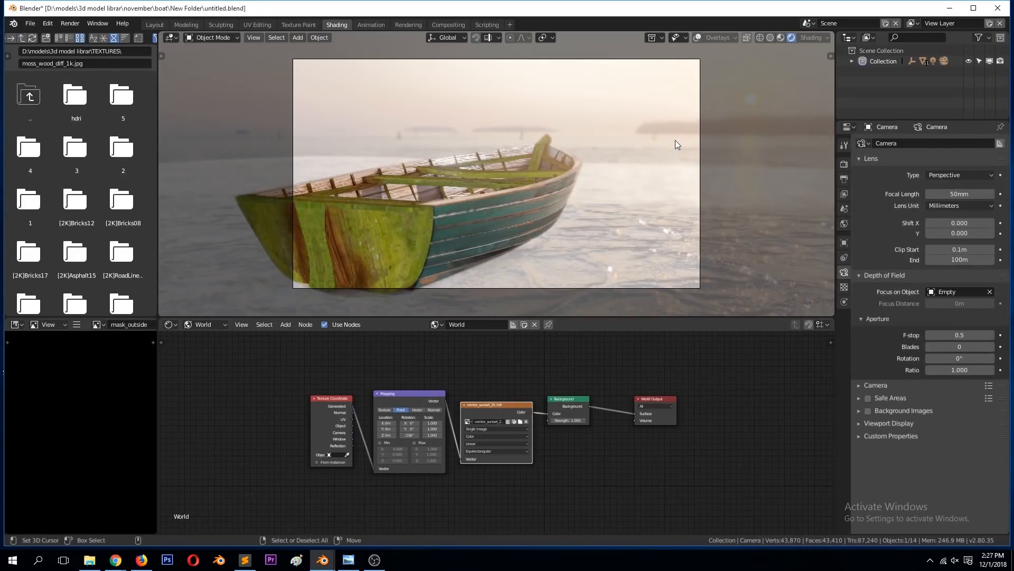
key("g")
left_click(650, 161)
key("ctrl+s")
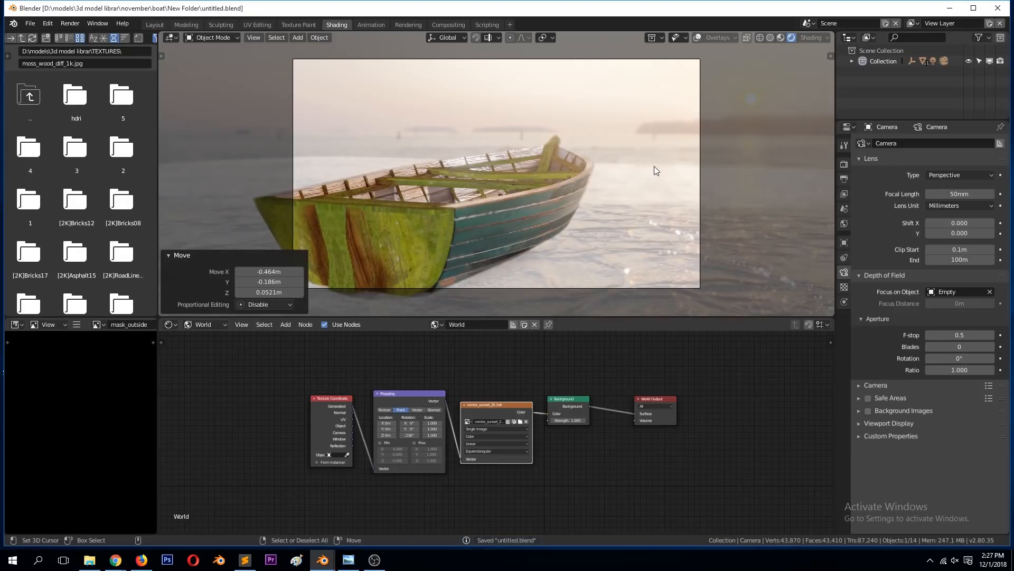